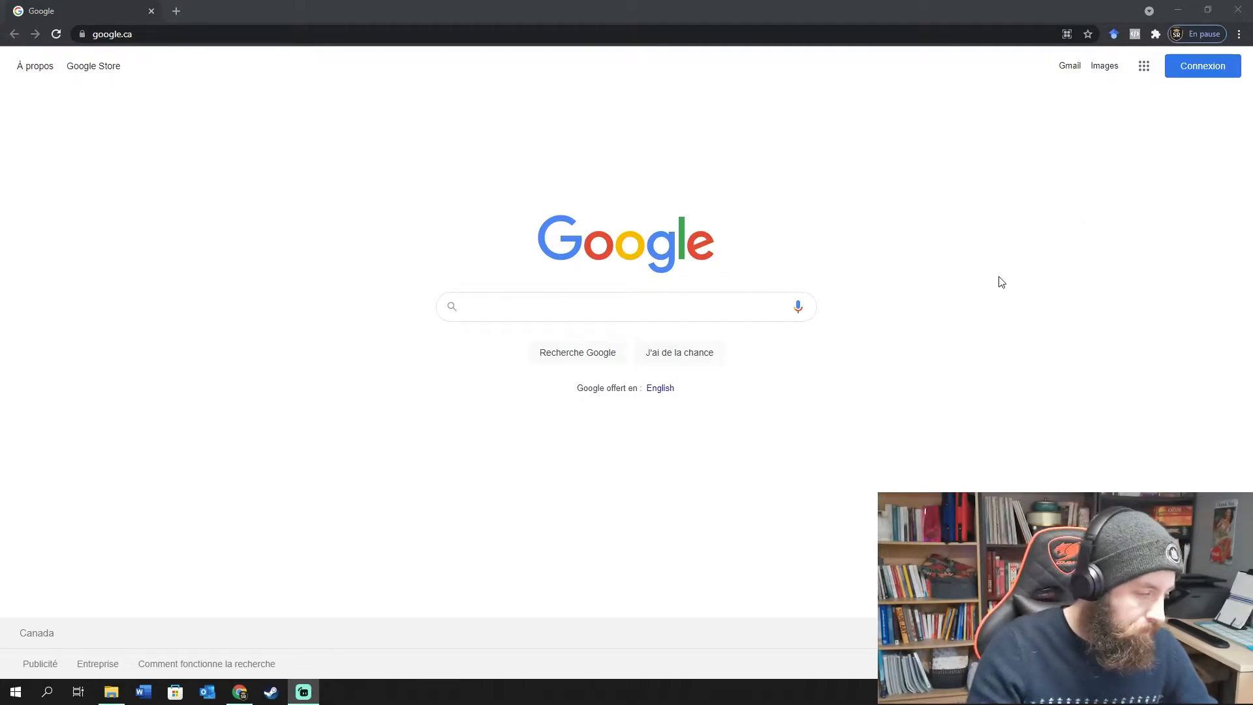
Bring Chrome to the front and go from the Google home page to Gmail.
{"action": "left_click", "coordinate": [1054, 297]}
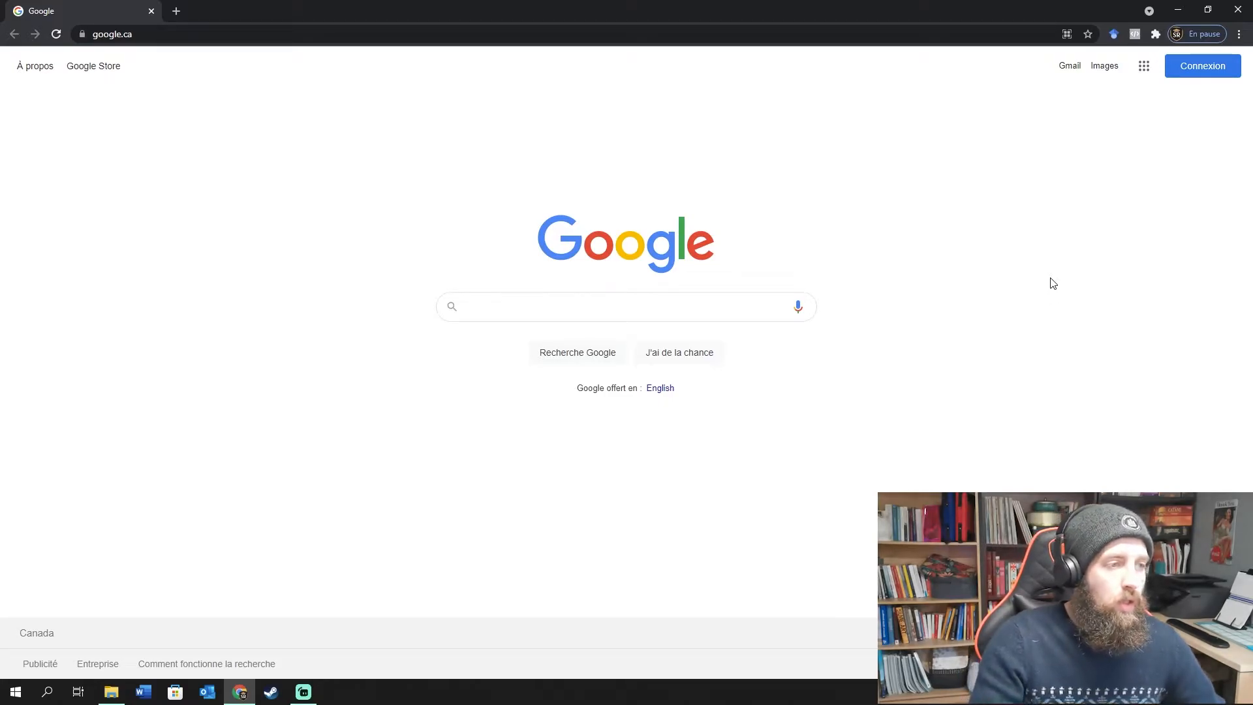
{"action": "left_click", "coordinate": [1073, 67]}
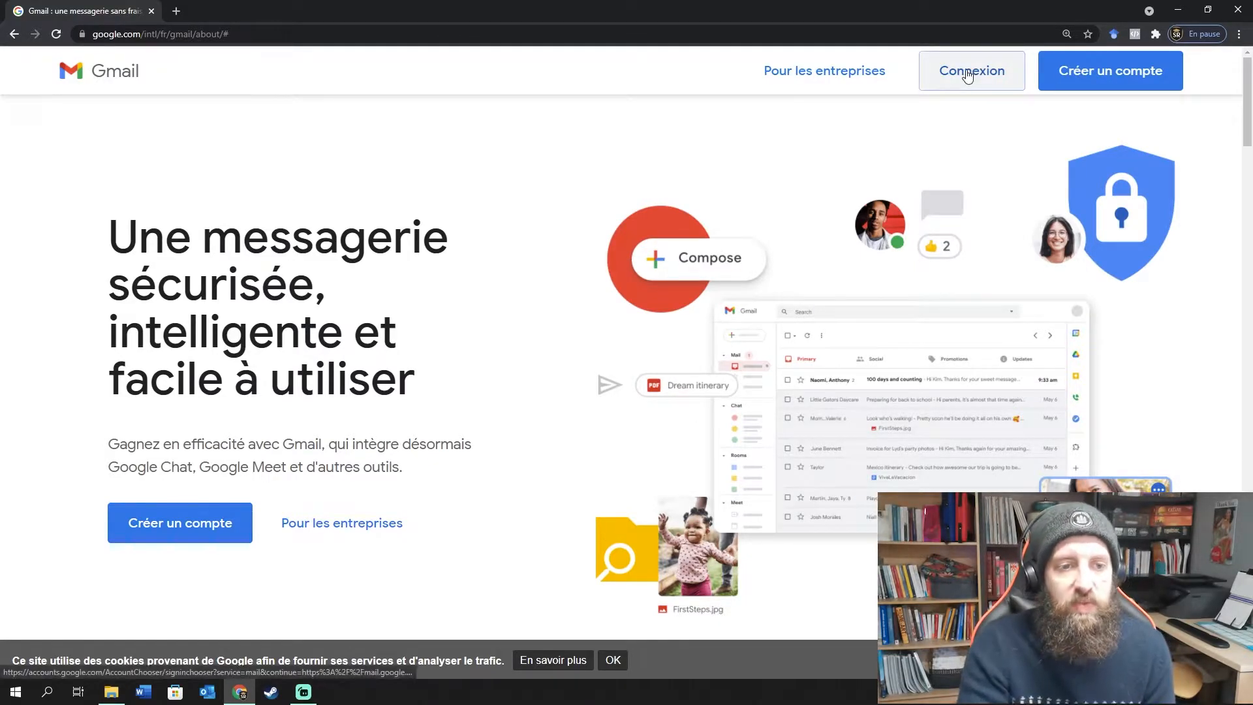
Start a new Google account, entering a first and last name and an available username.
{"action": "left_click", "coordinate": [1116, 74]}
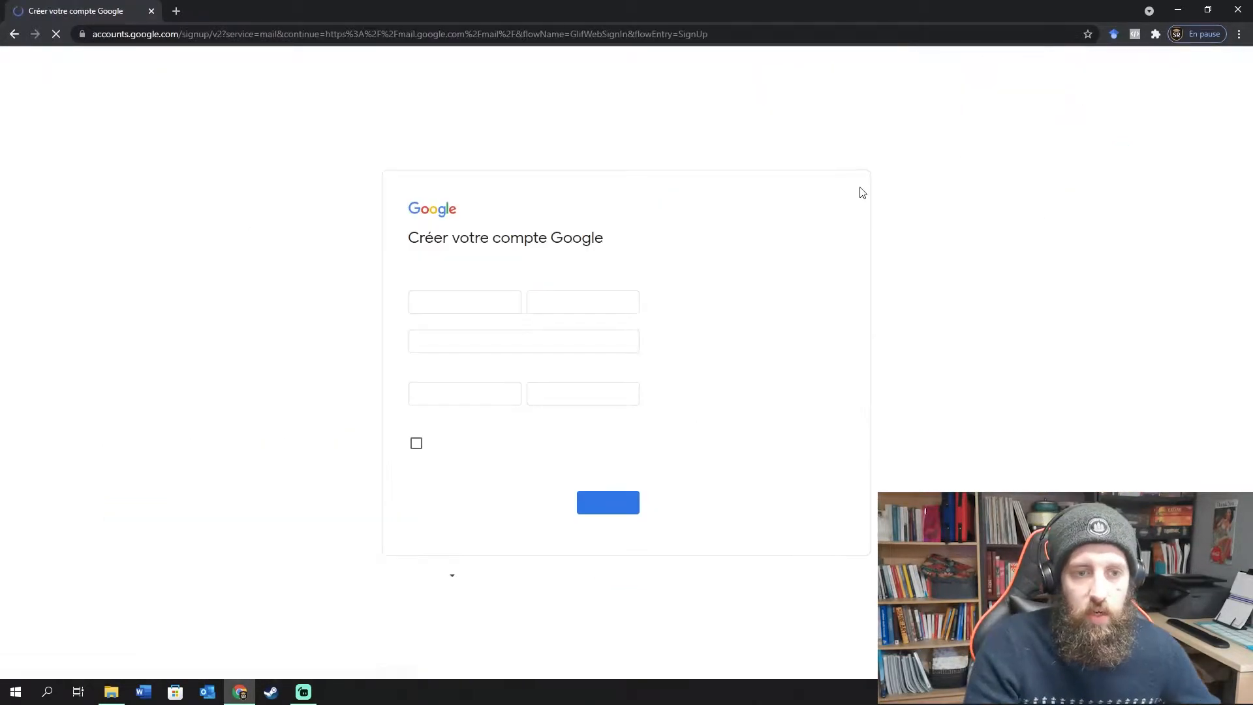
{"action": "key", "text": "Tab"}
{"action": "key", "text": "Tab"}
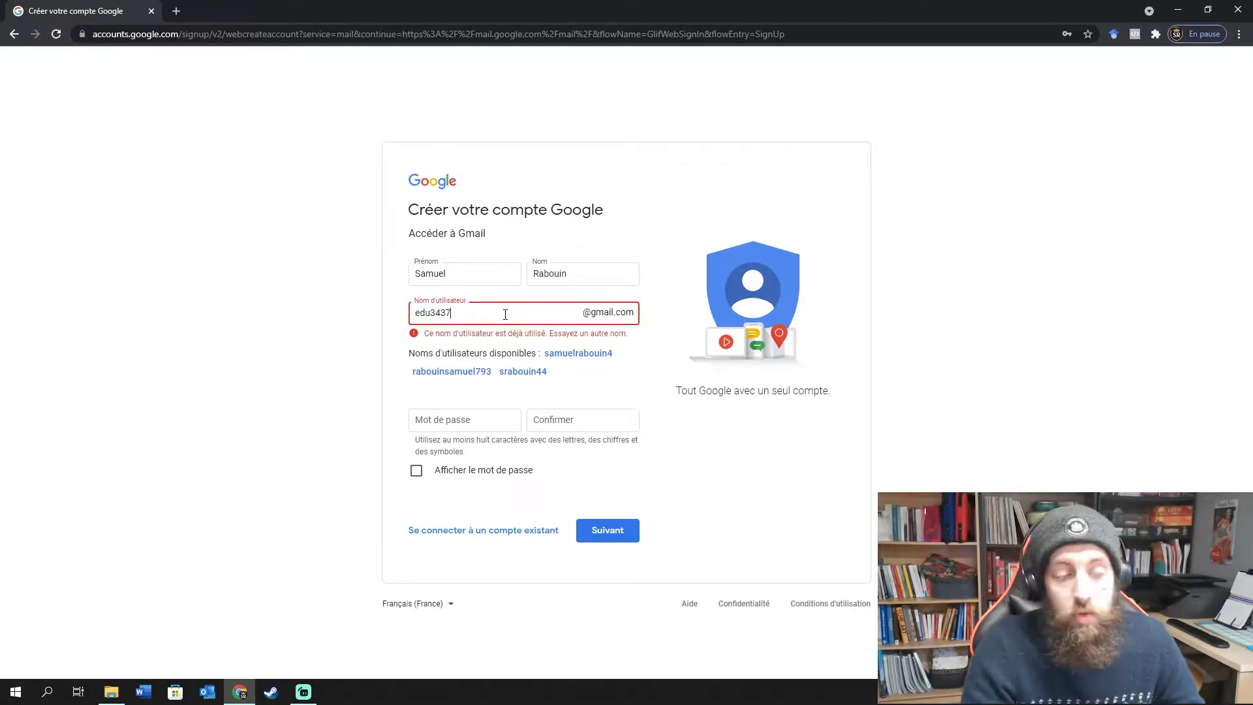
{"action": "key", "text": "ctrl+a"}
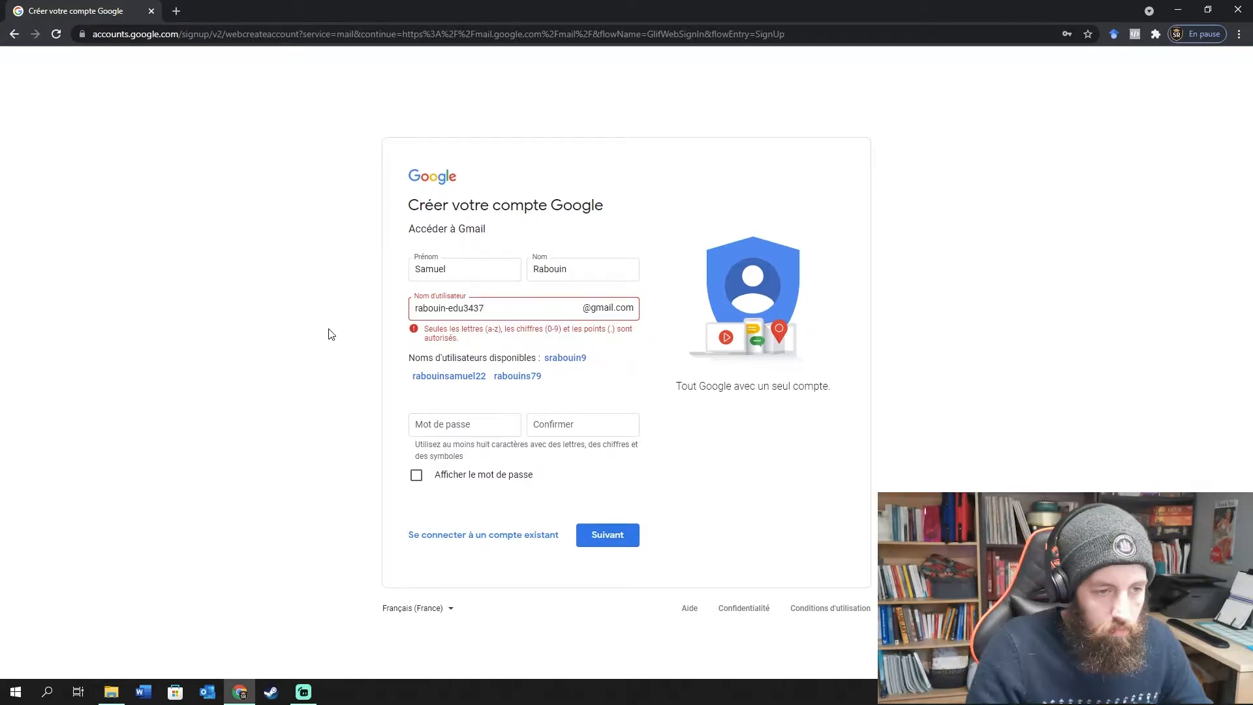
{"action": "left_click", "coordinate": [447, 311]}
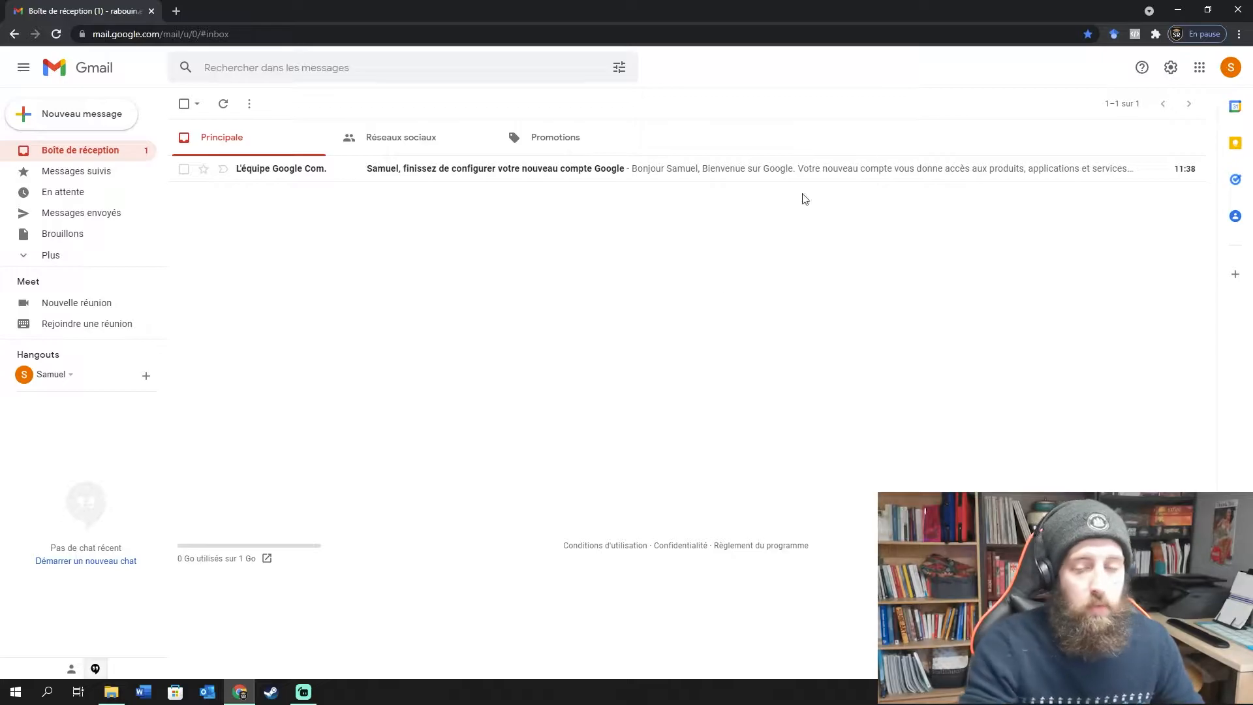
Launch Google Drive from the Google apps grid.
{"action": "left_click", "coordinate": [1201, 68]}
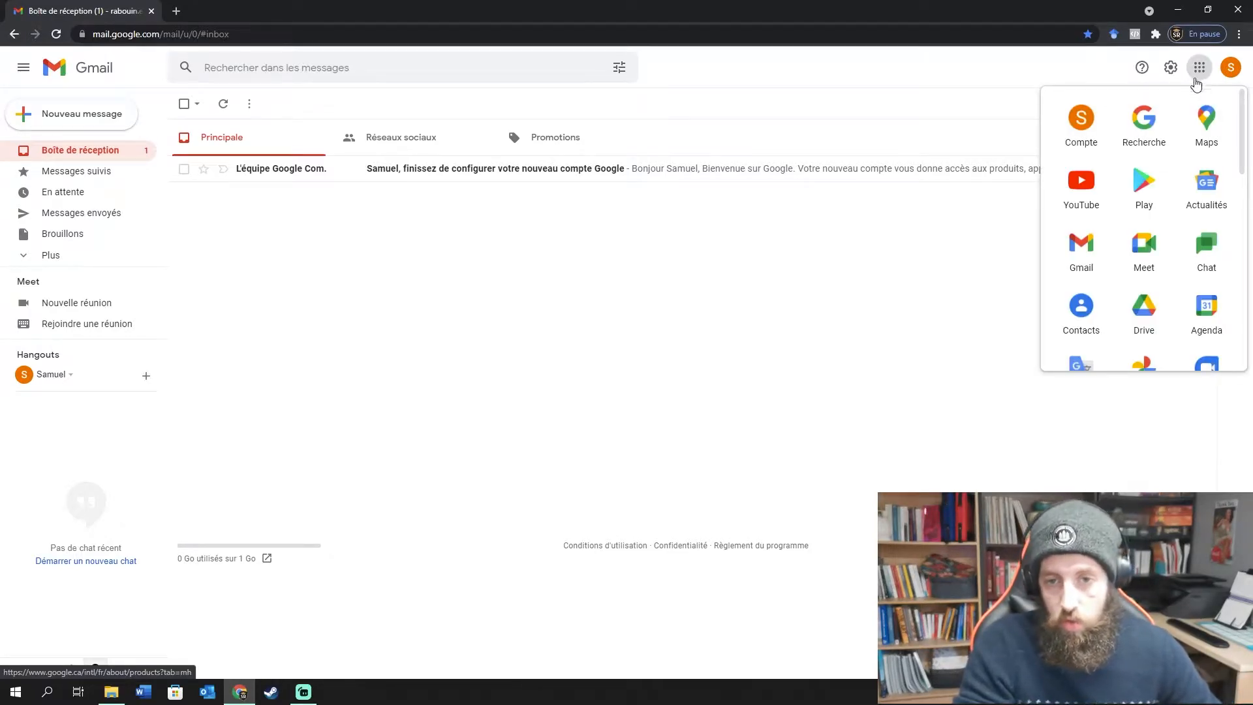
{"action": "scroll", "coordinate": [1168, 196], "scroll_direction": "down", "scroll_amount": 1}
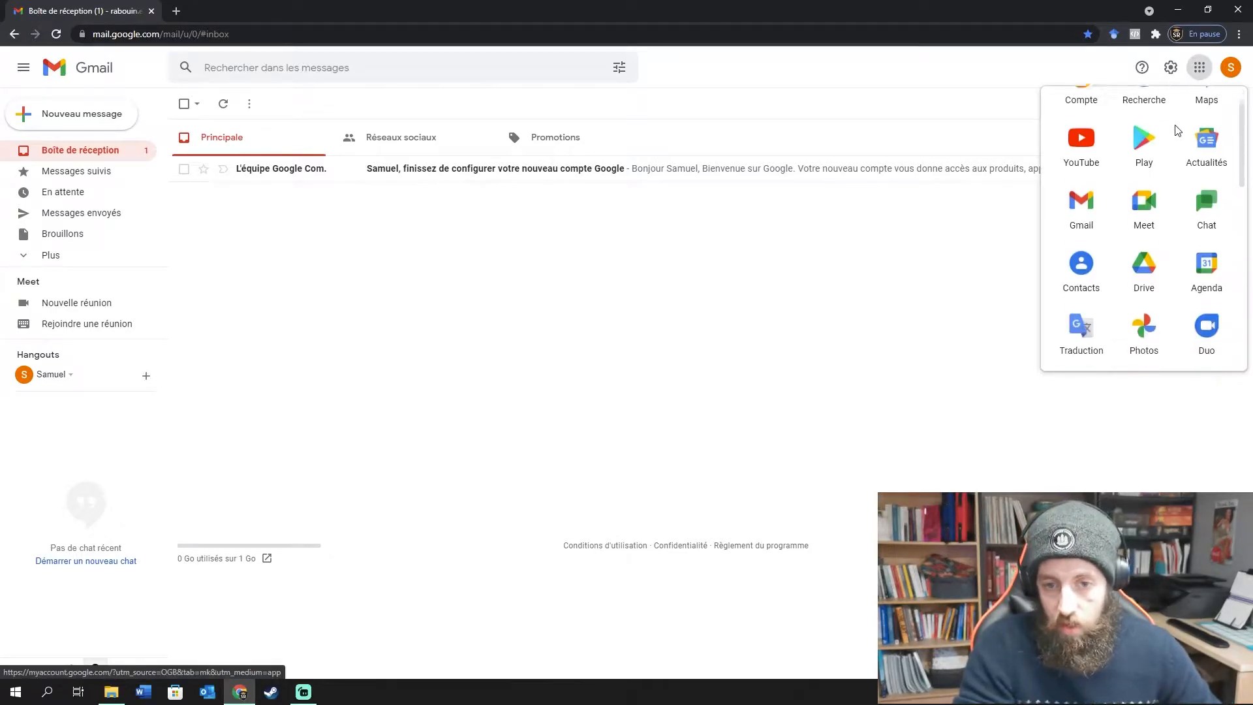
{"action": "left_click", "coordinate": [1147, 248]}
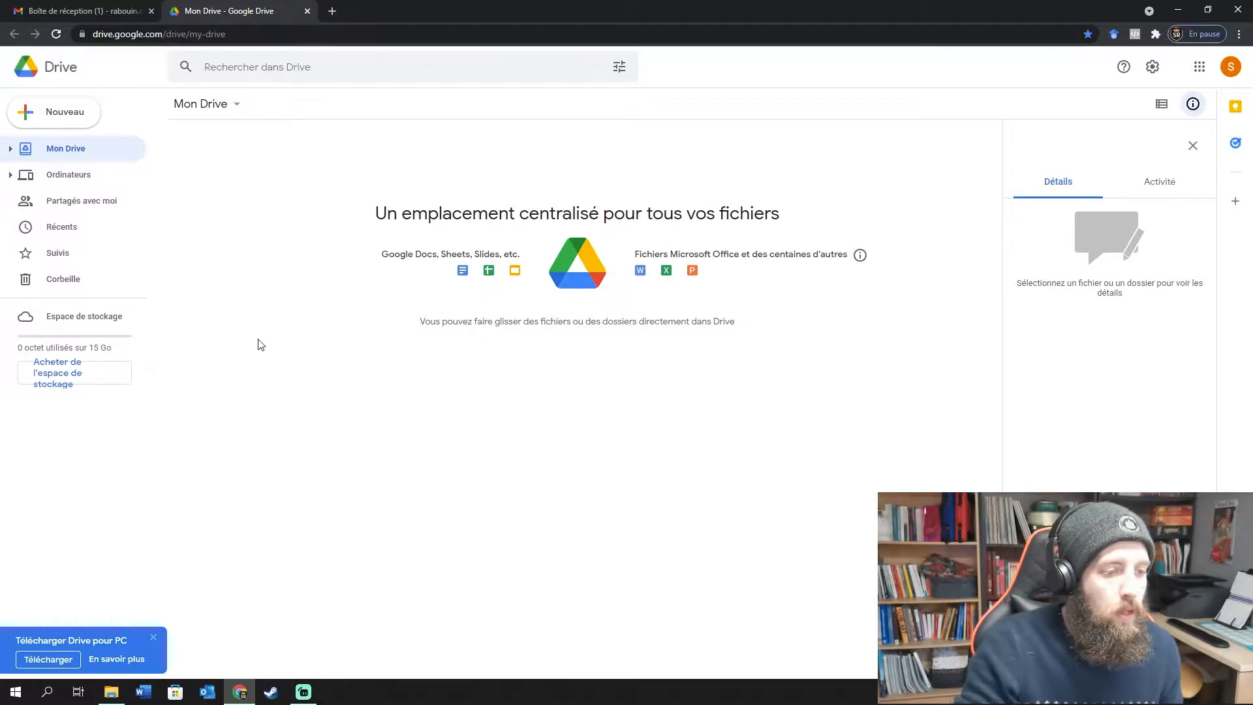
Close the Details panel, create a 'Site Web' folder in My Drive, and open it.
{"action": "left_click", "coordinate": [1193, 144]}
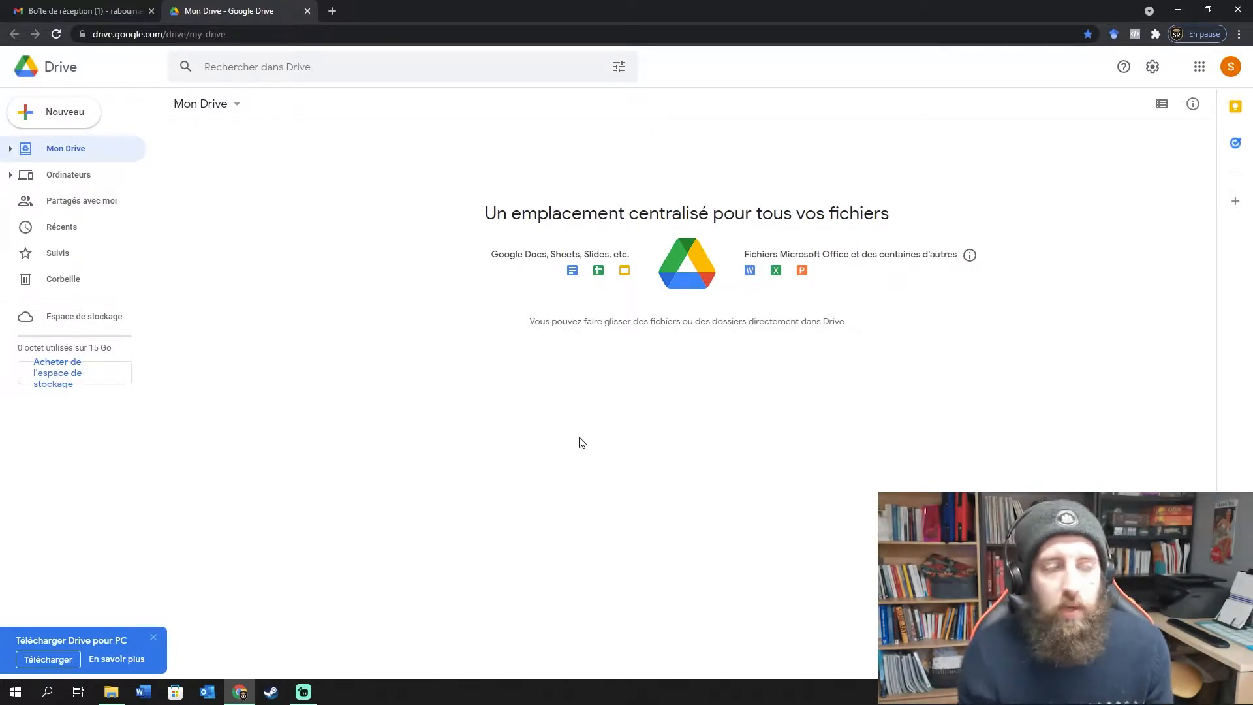
{"action": "right_click", "coordinate": [308, 196]}
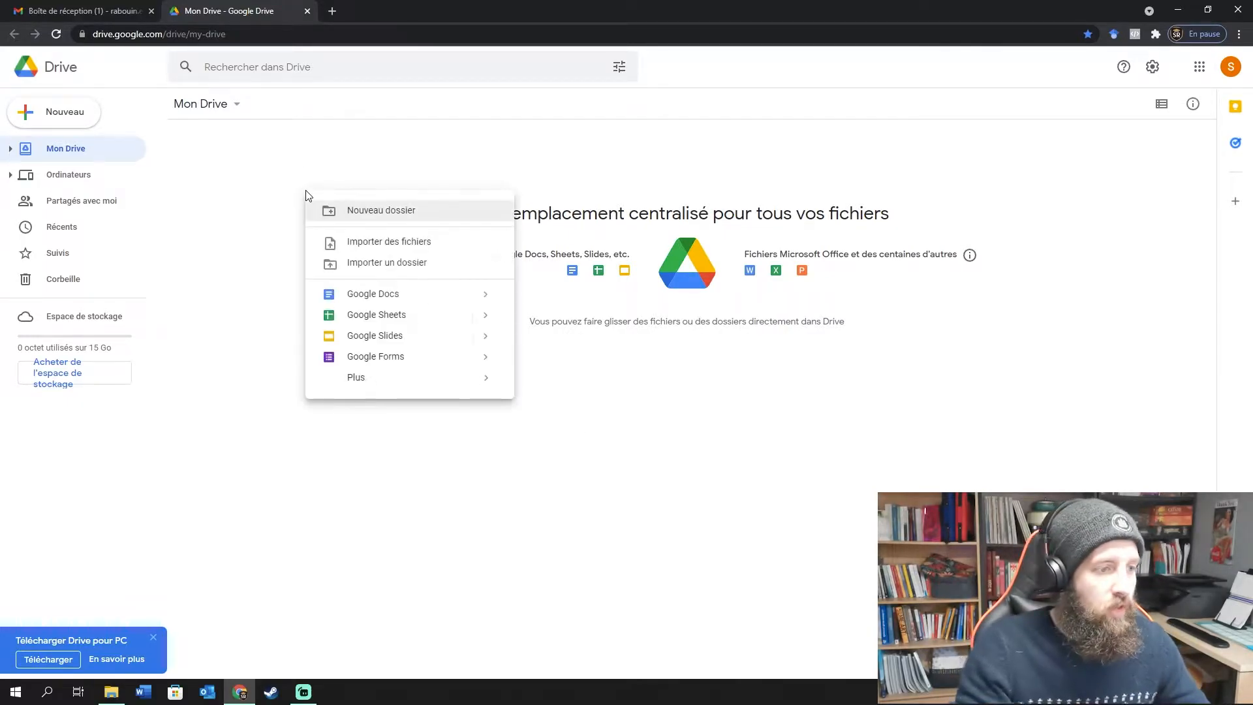
{"action": "left_click", "coordinate": [405, 210]}
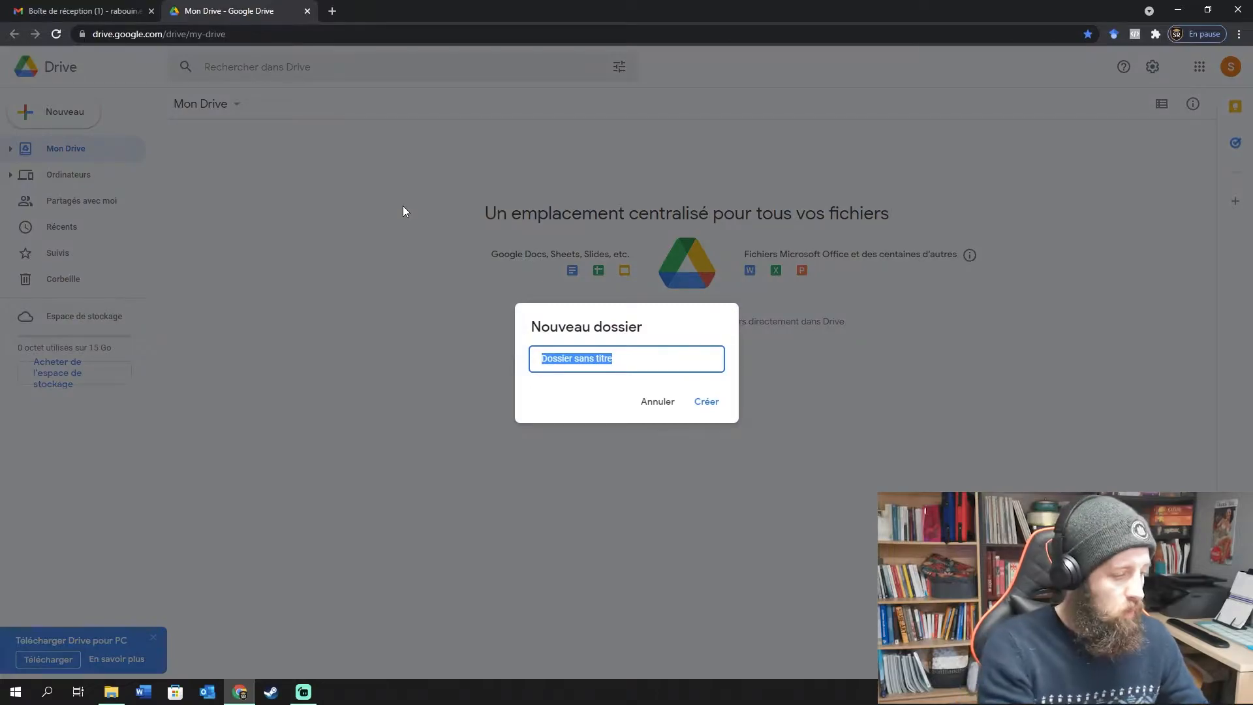
{"action": "type", "text": "Site Web"}
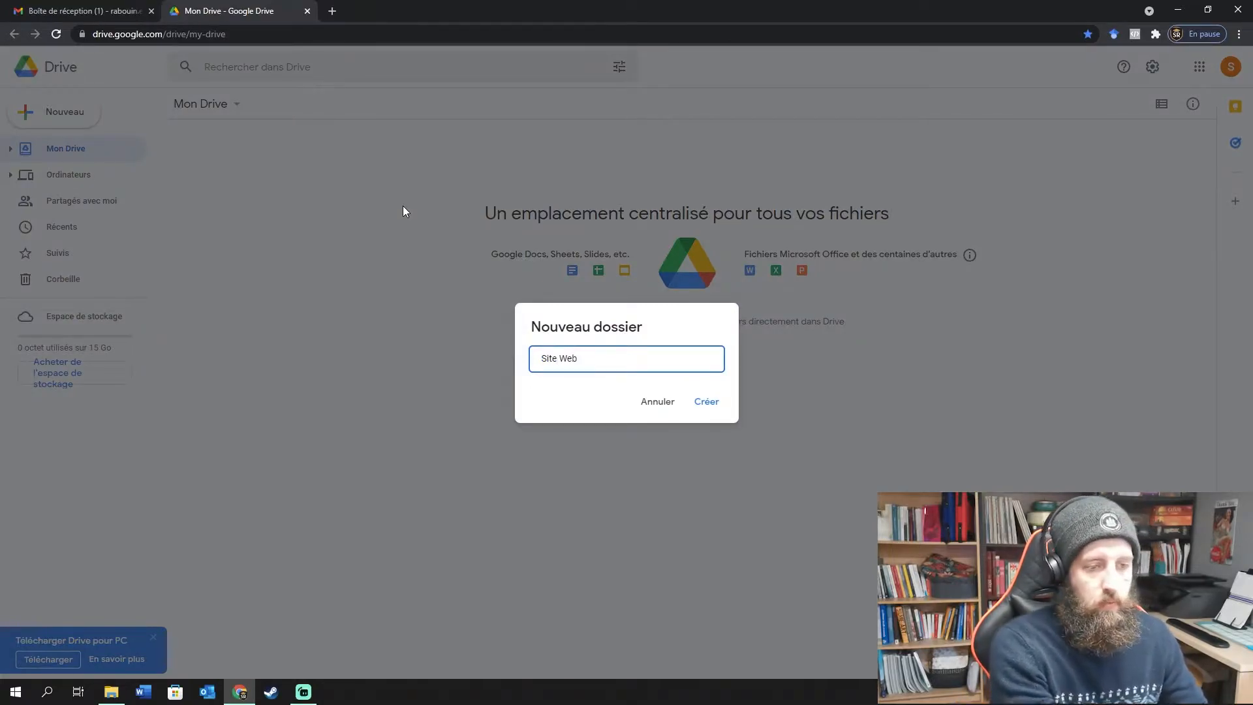
{"action": "left_click", "coordinate": [700, 398]}
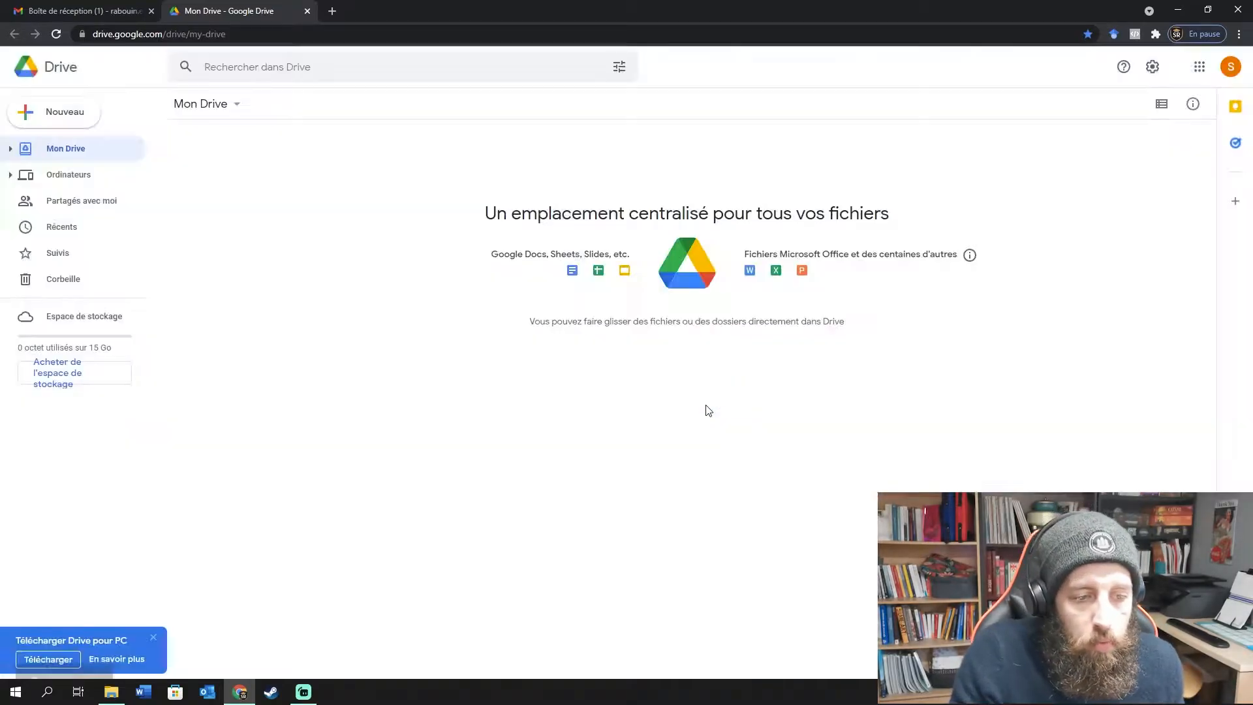
{"action": "left_click", "coordinate": [479, 334]}
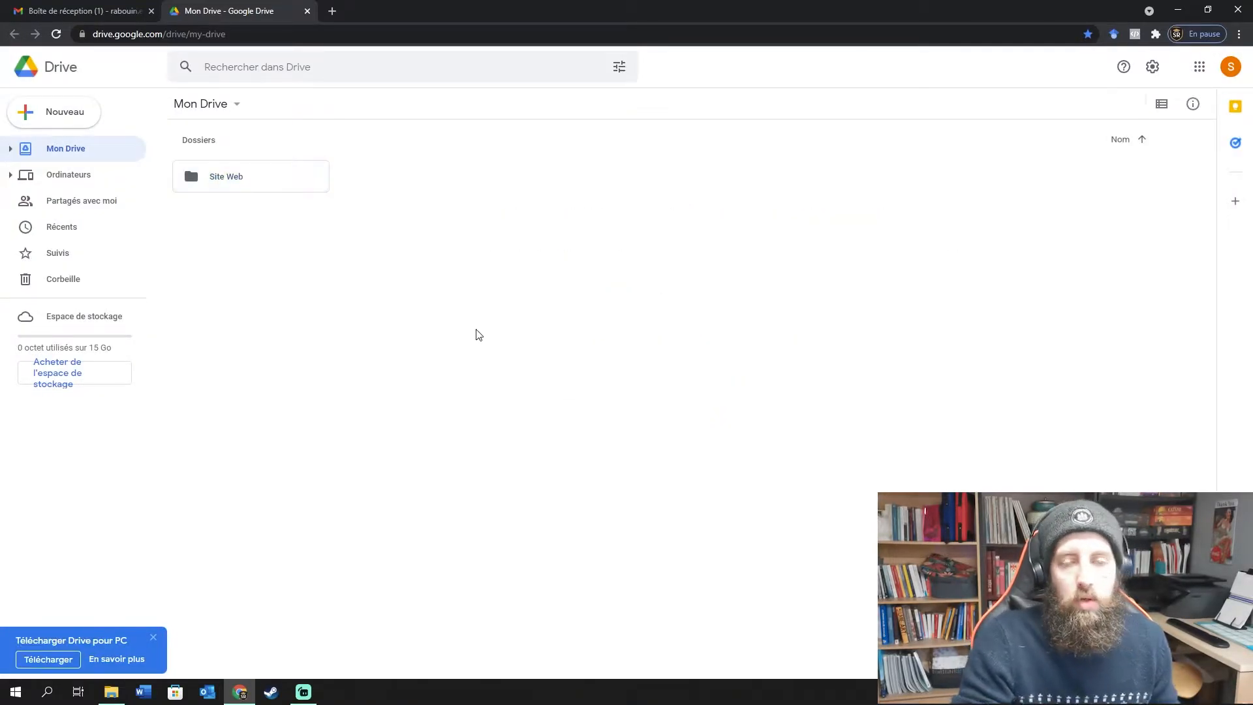
{"action": "double_click", "coordinate": [229, 179]}
Create a new Google Sites site from the Site Web folder's More submenu.
{"action": "right_click", "coordinate": [234, 197]}
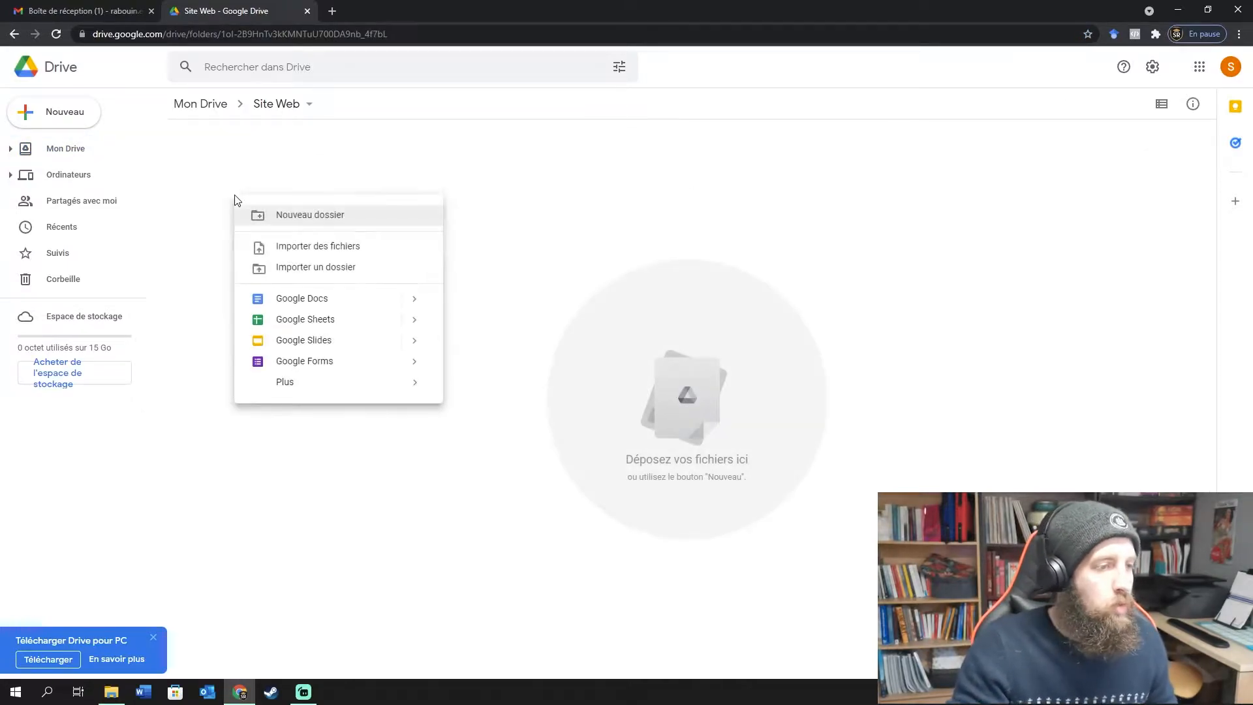
{"action": "left_click", "coordinate": [400, 190]}
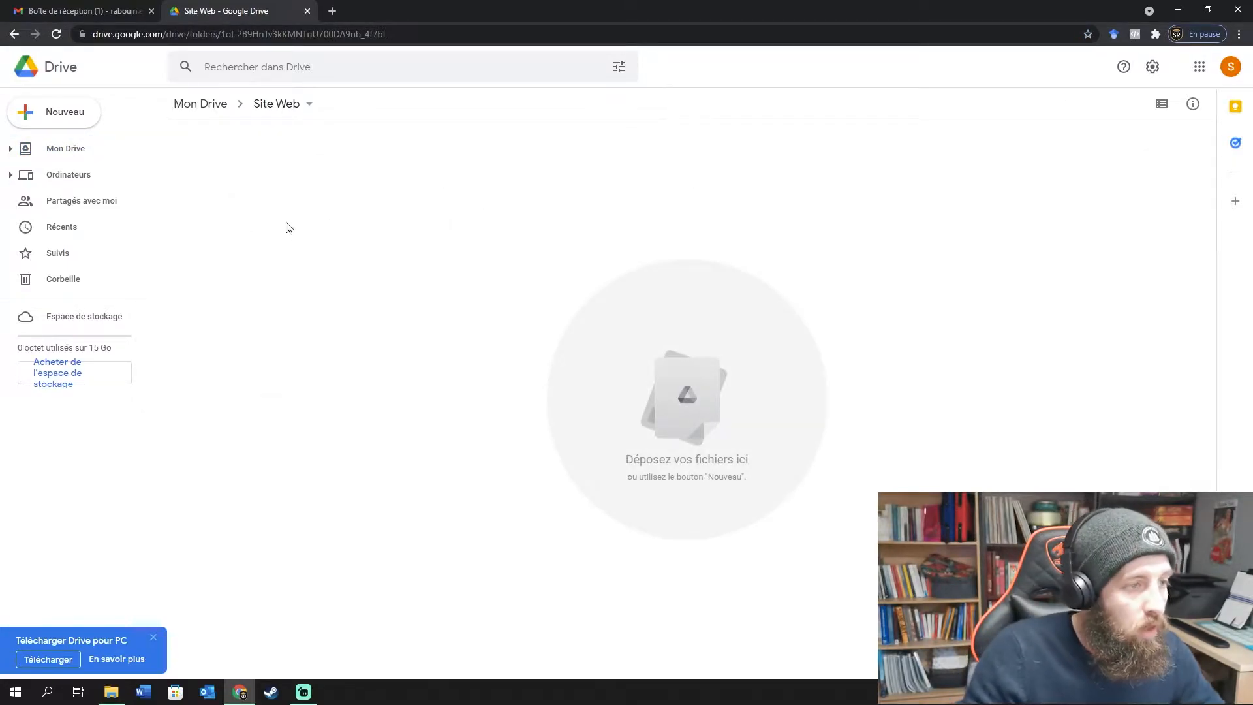
{"action": "right_click", "coordinate": [232, 203]}
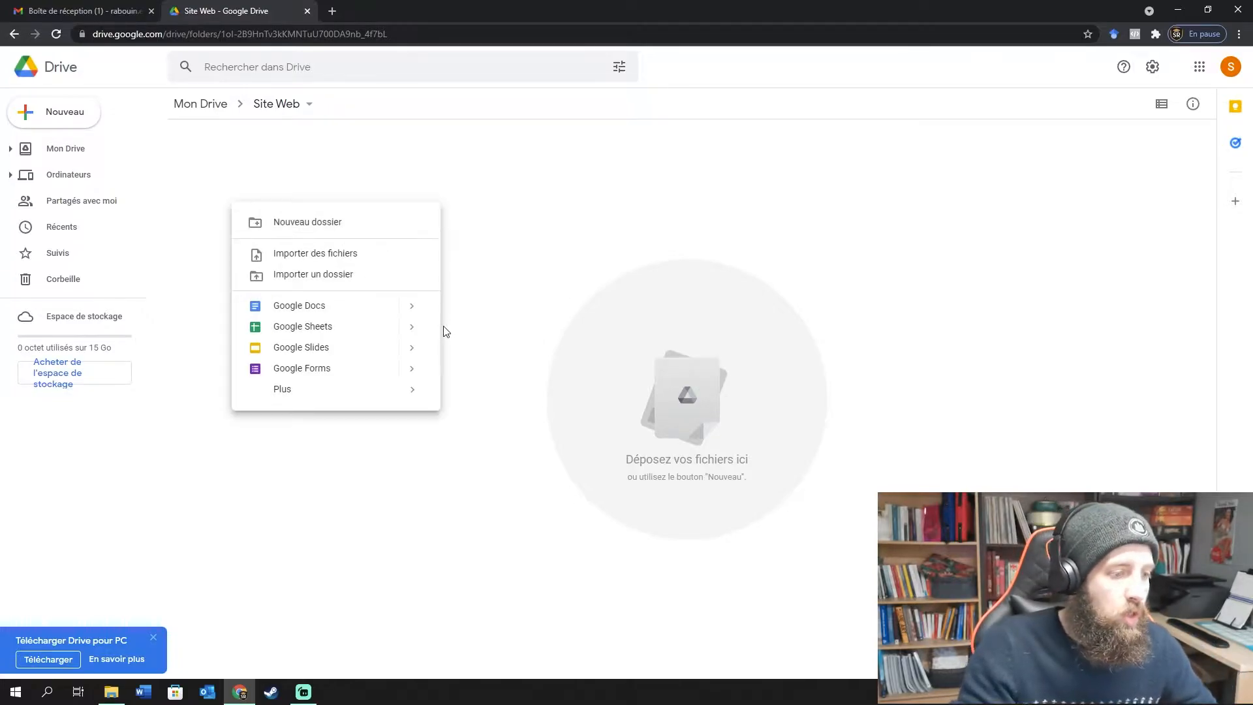
{"action": "right_click", "coordinate": [304, 163]}
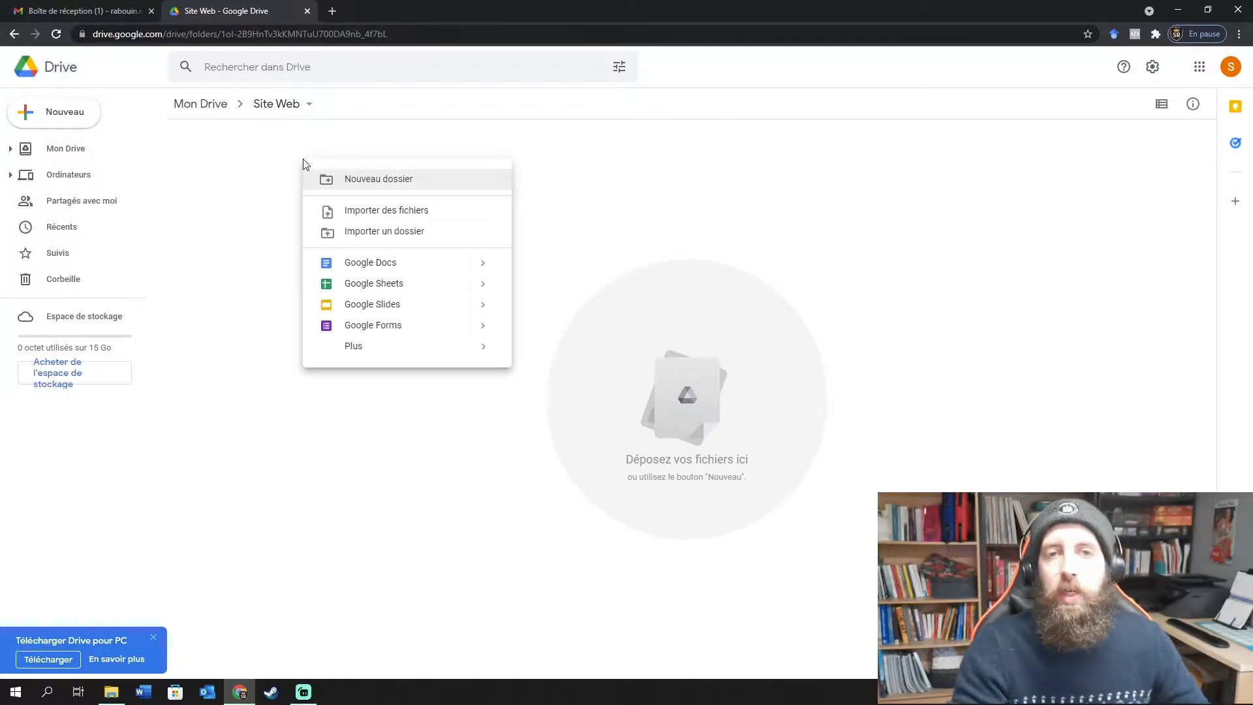
{"action": "mouse_move", "coordinate": [377, 348]}
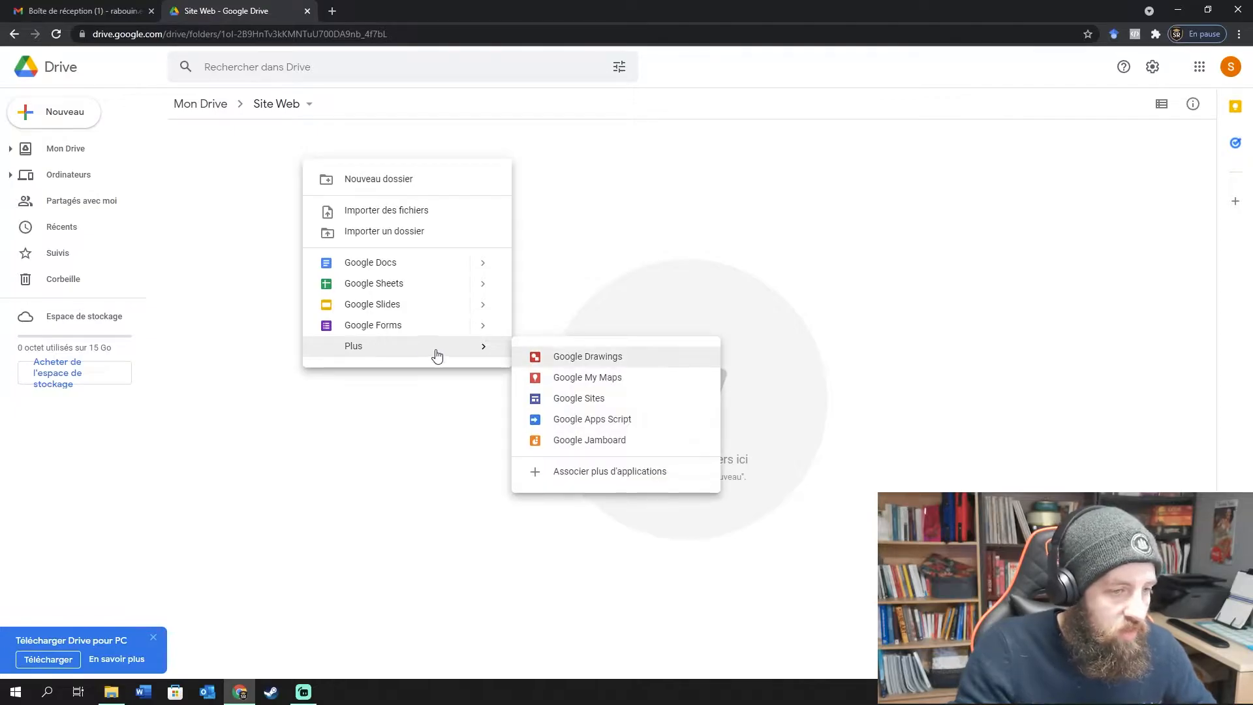
{"action": "left_click", "coordinate": [618, 403]}
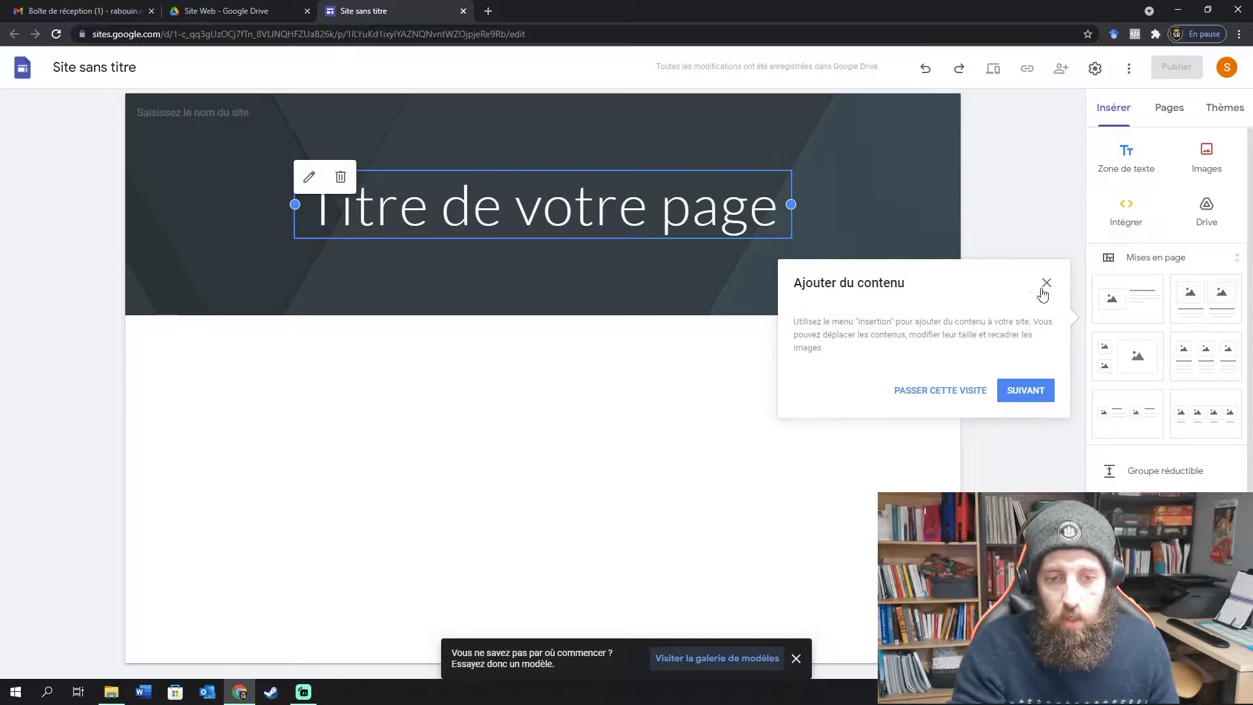
Close the 'Ajouter du contenu' tip and rename 'Site sans titre' to EDU-3437.
{"action": "left_click", "coordinate": [957, 391]}
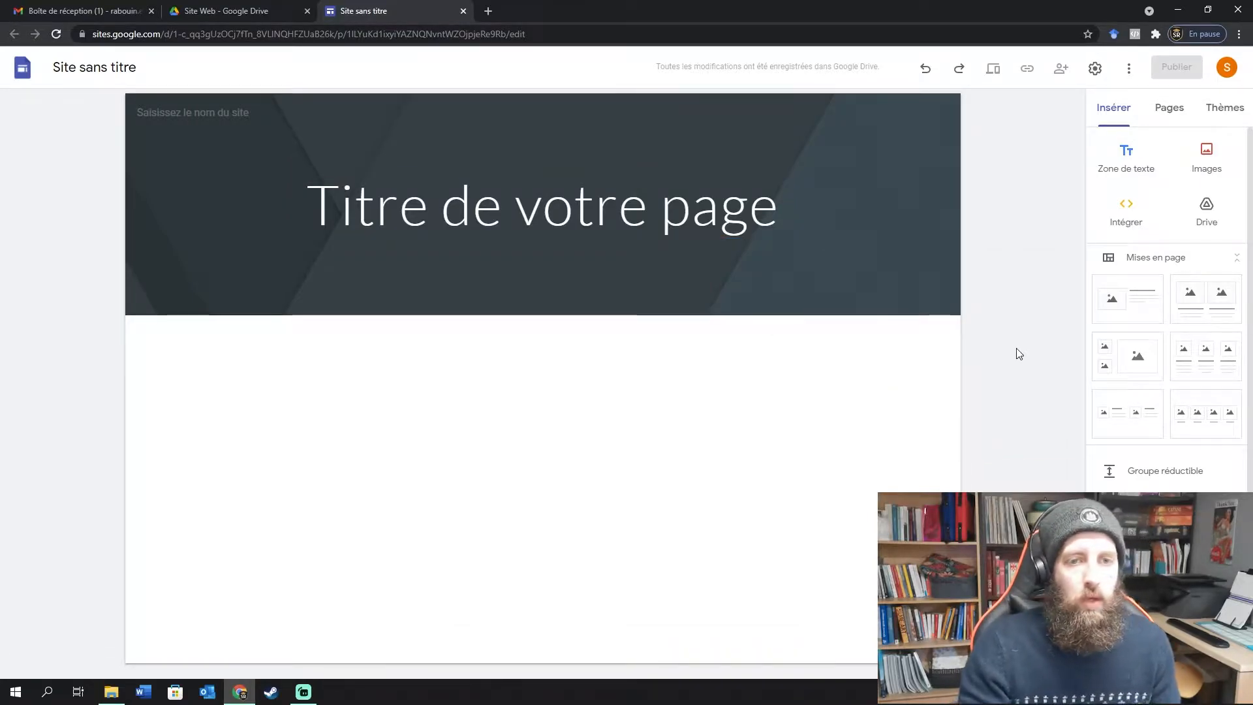
{"action": "left_click", "coordinate": [88, 65]}
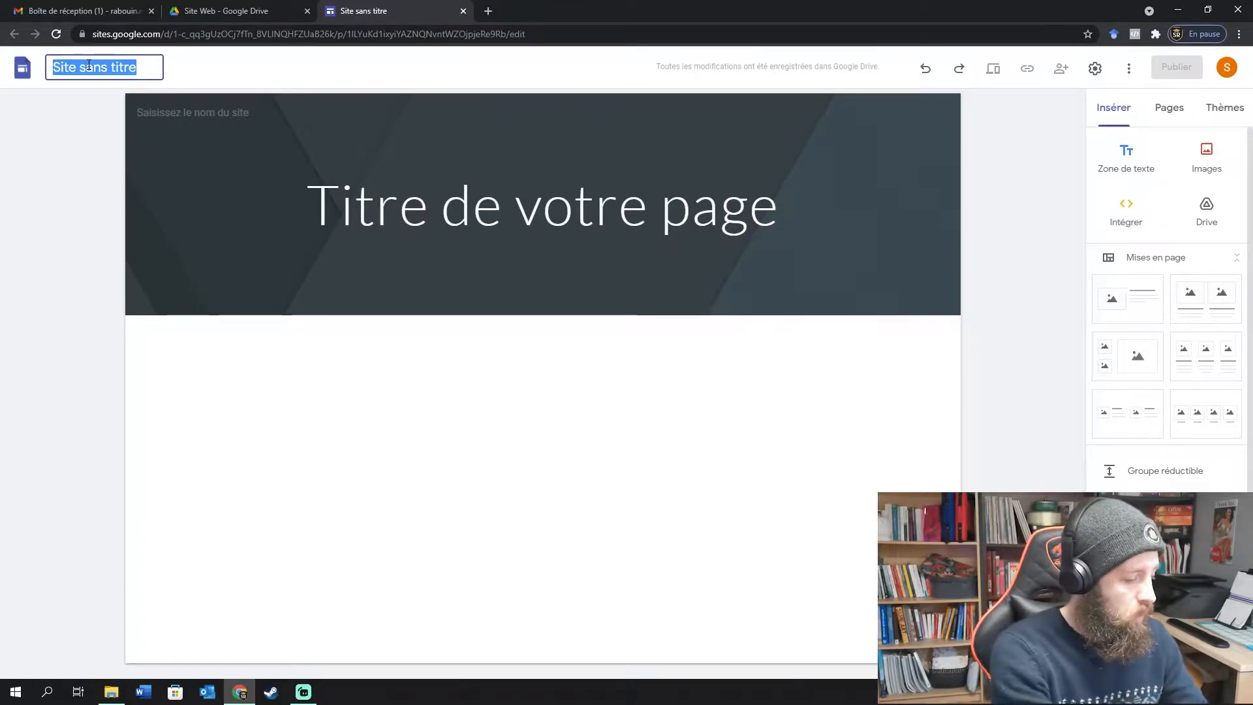
{"action": "type", "text": "Edu"}
{"action": "key", "text": "BackSpace"}
{"action": "key", "text": "BackSpace"}
{"action": "type", "text": "DU"}
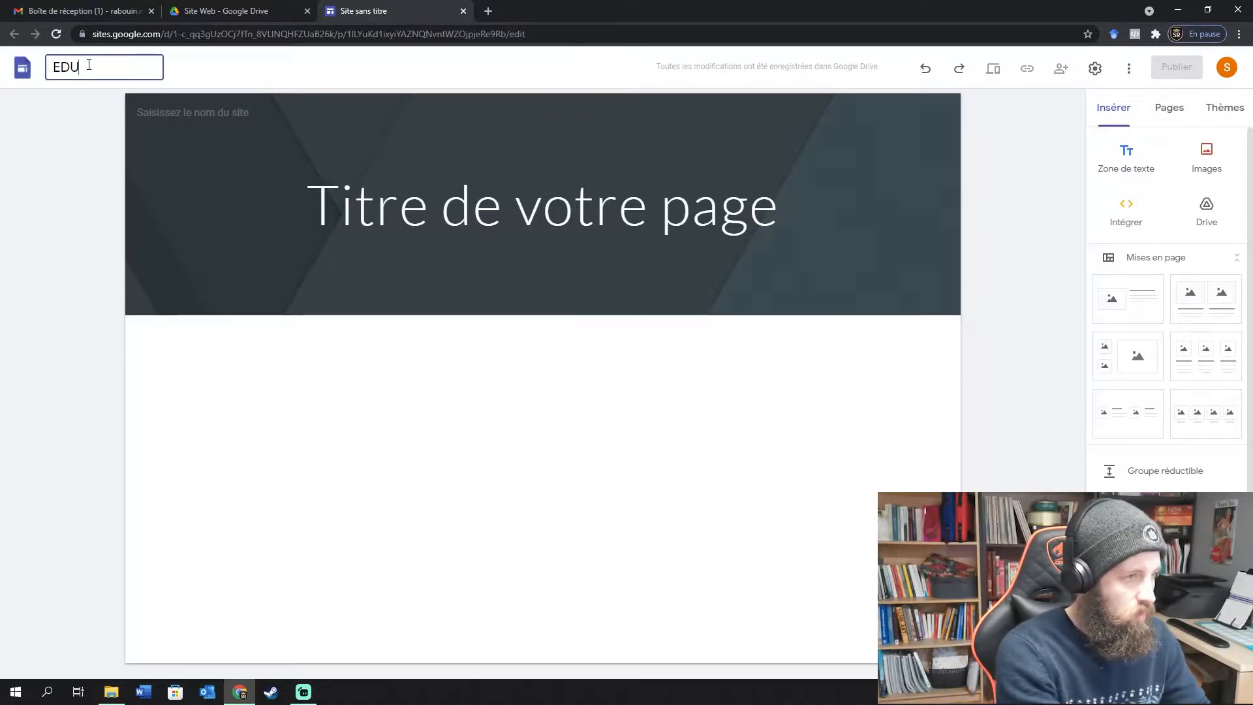
{"action": "type", "text": "-3437"}
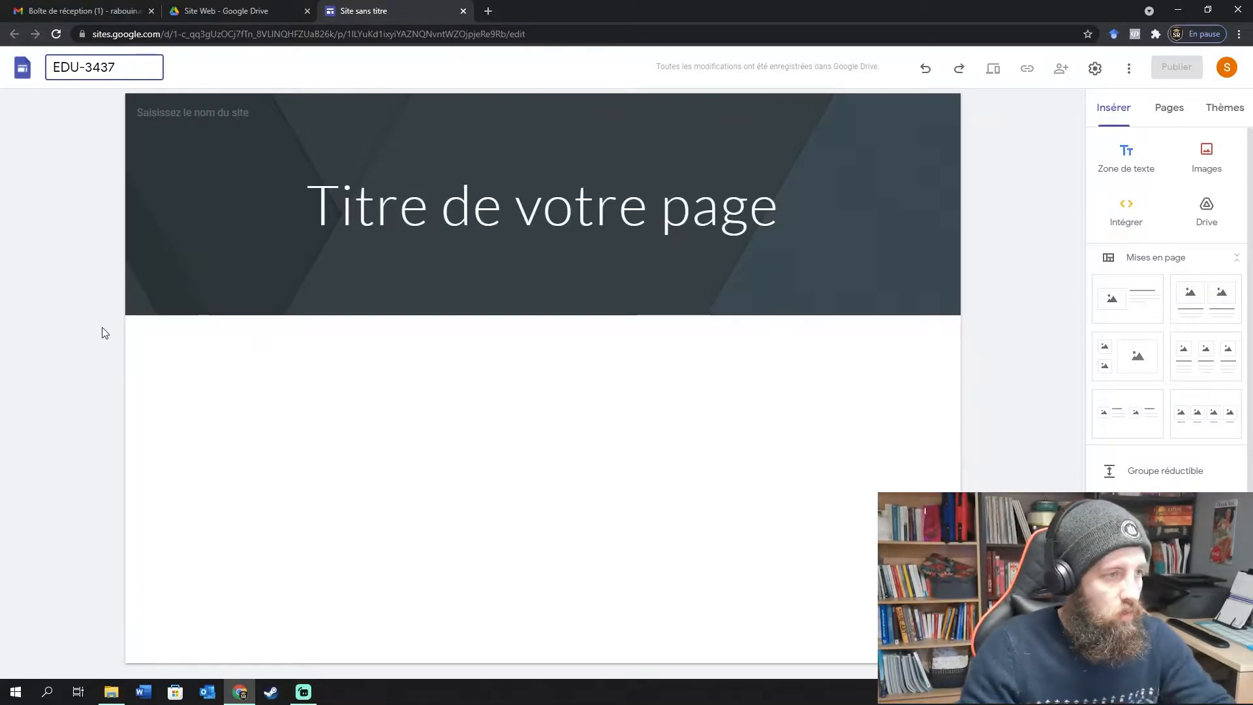
{"action": "key", "text": "Return"}
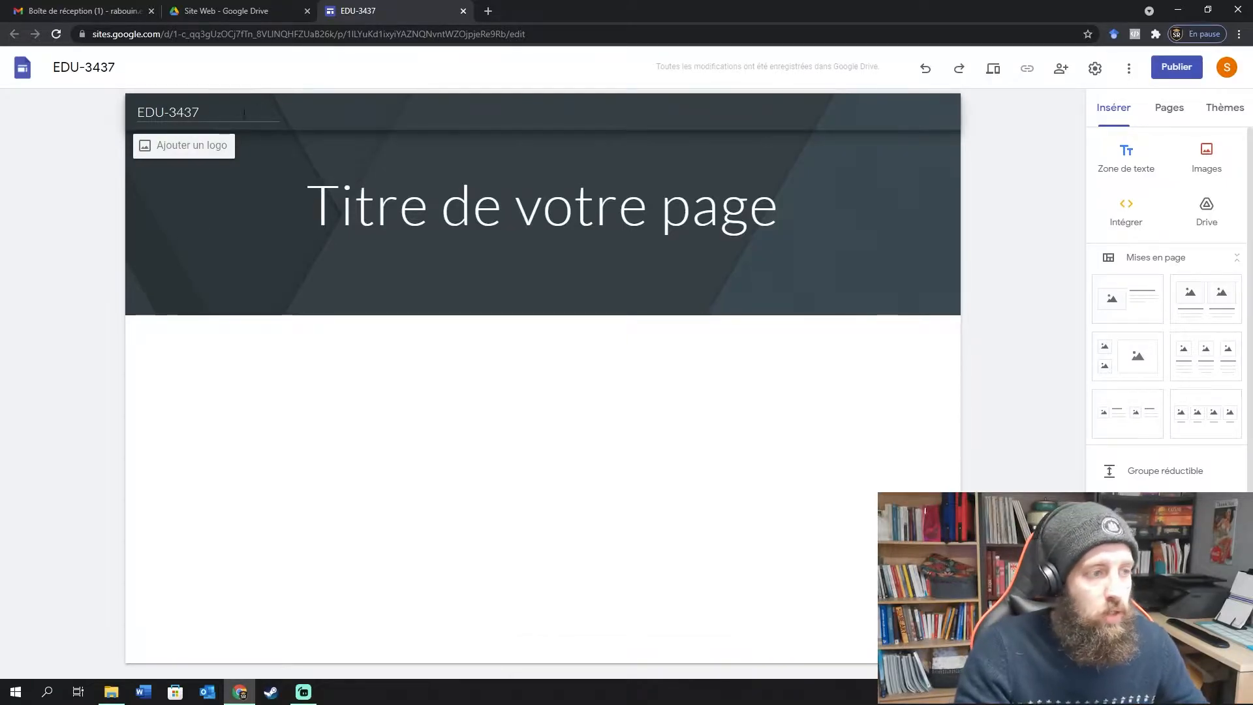
Replace the header site name EDU-3437 with 'Utiliser les TIC'.
{"action": "left_click", "coordinate": [188, 111]}
{"action": "left_click_drag", "start_coordinate": [201, 112], "coordinate": [111, 112]}
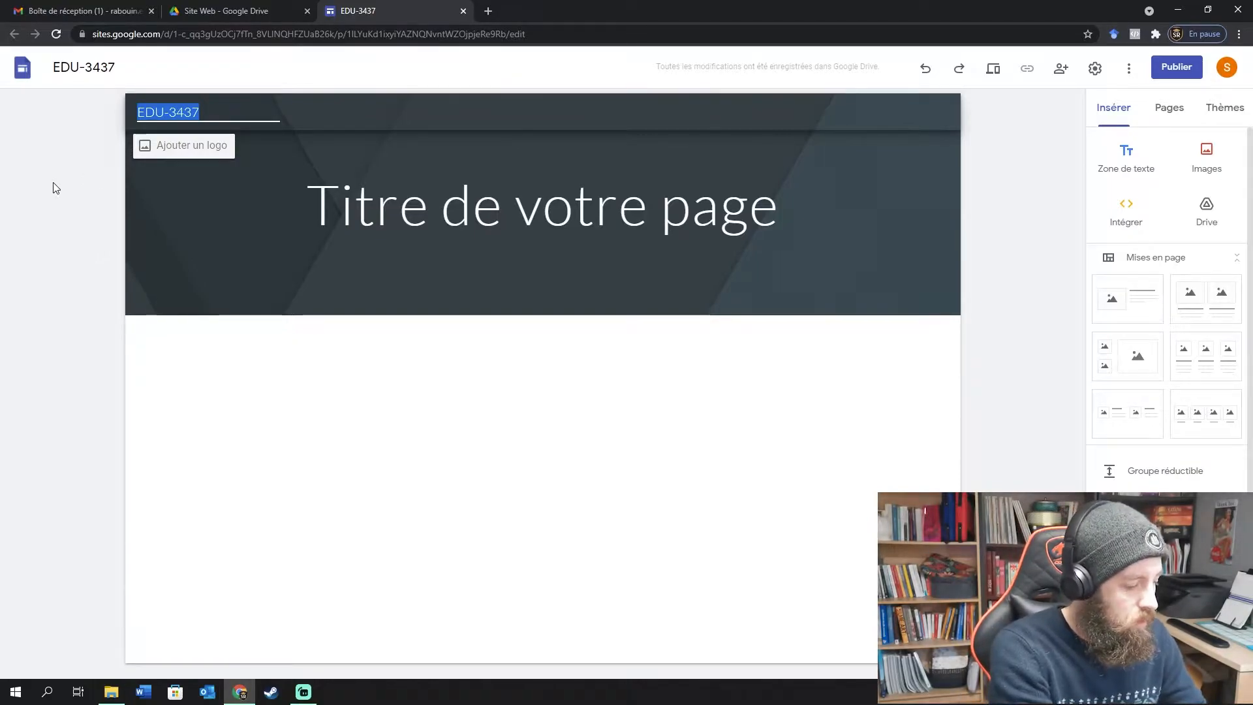
{"action": "type", "text": "Utiliser la"}
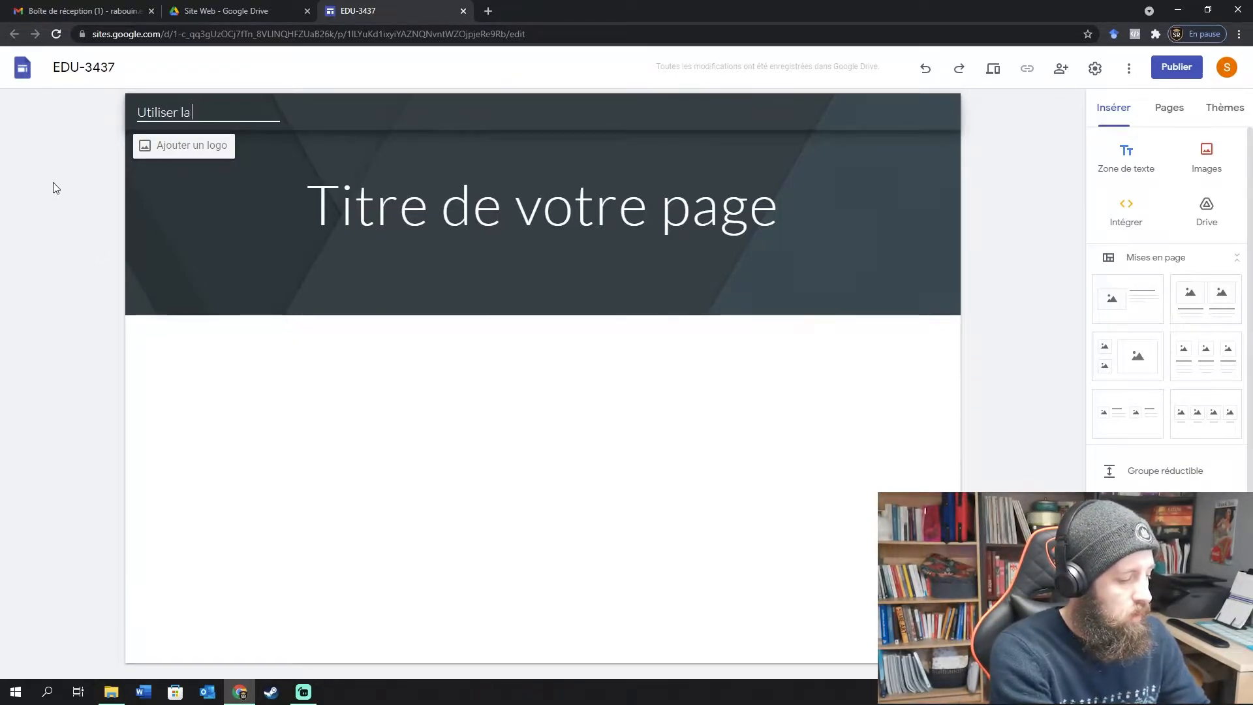
{"action": "key", "text": "BackSpace"}
{"action": "key", "text": "BackSpace"}
{"action": "type", "text": "es TIC"}
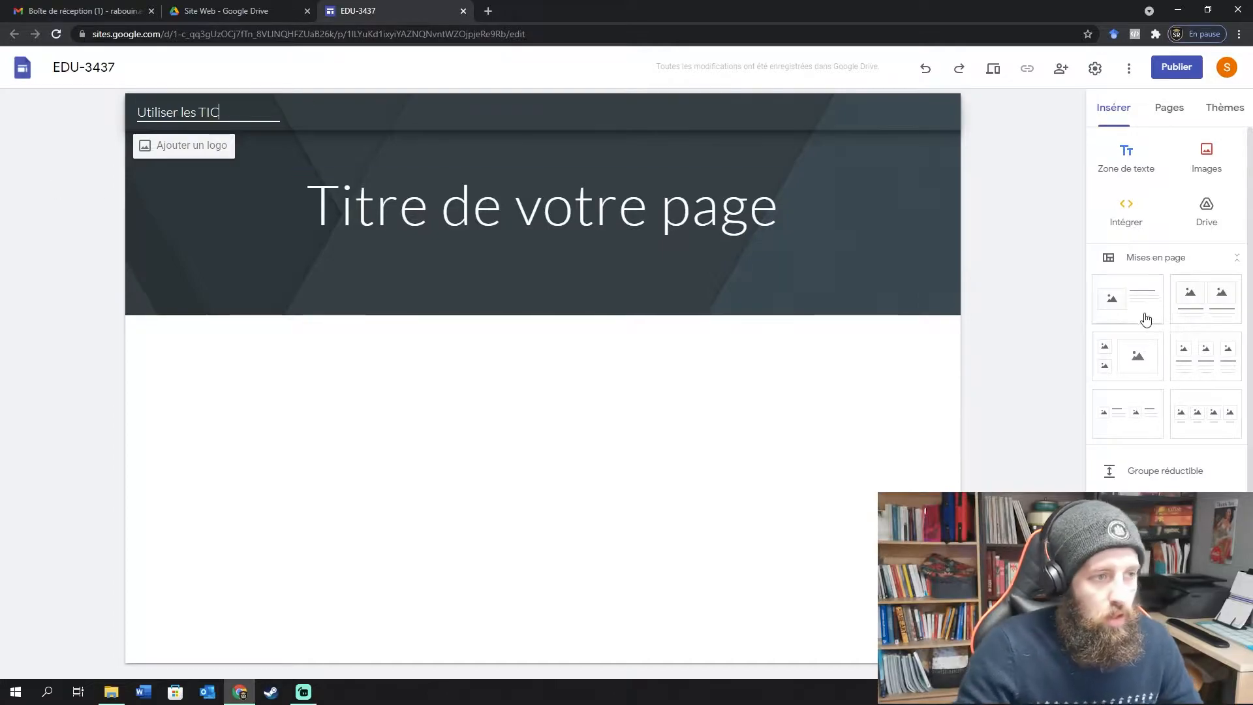
{"action": "left_click", "coordinate": [532, 215]}
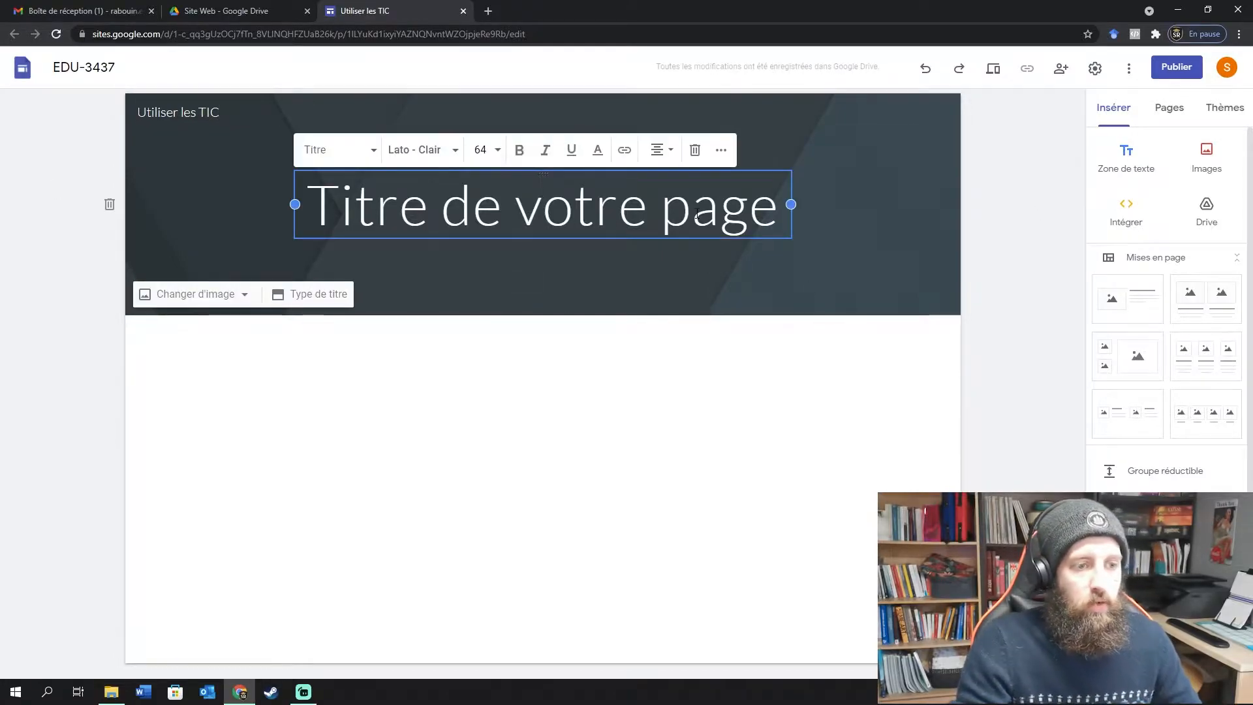
{"action": "left_click_drag", "start_coordinate": [779, 207], "coordinate": [306, 208]}
{"action": "left_click", "coordinate": [1012, 222]}
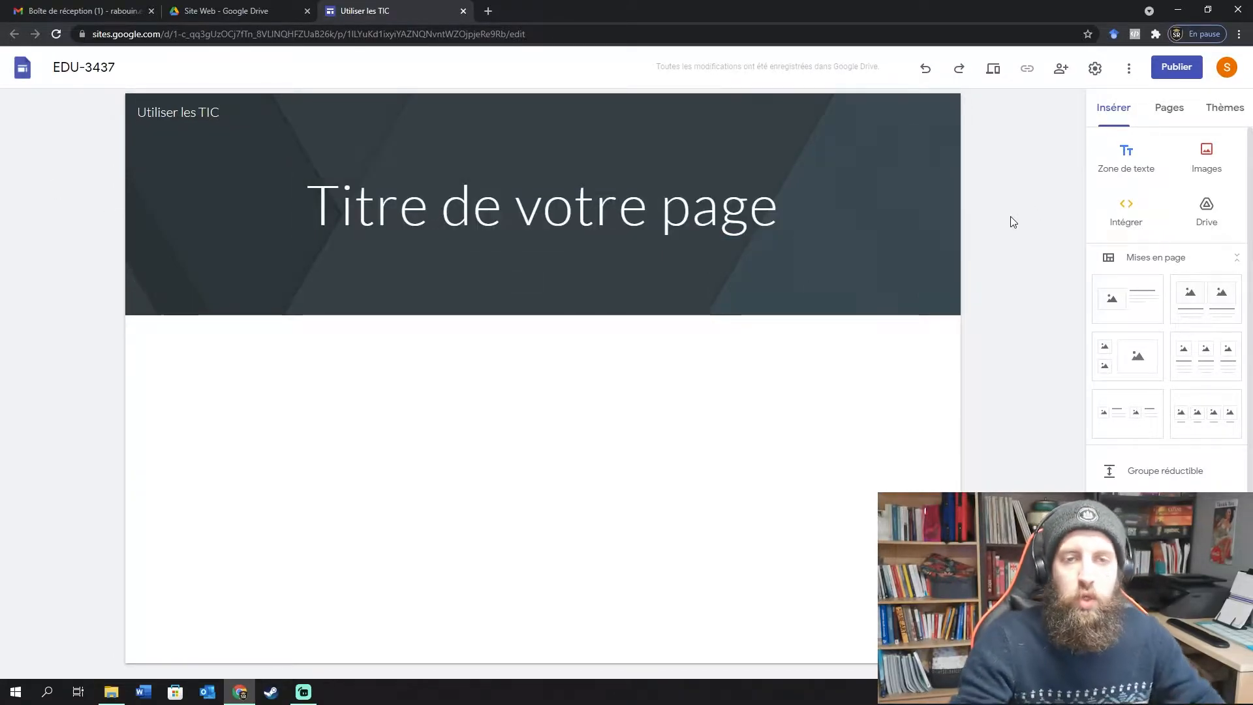
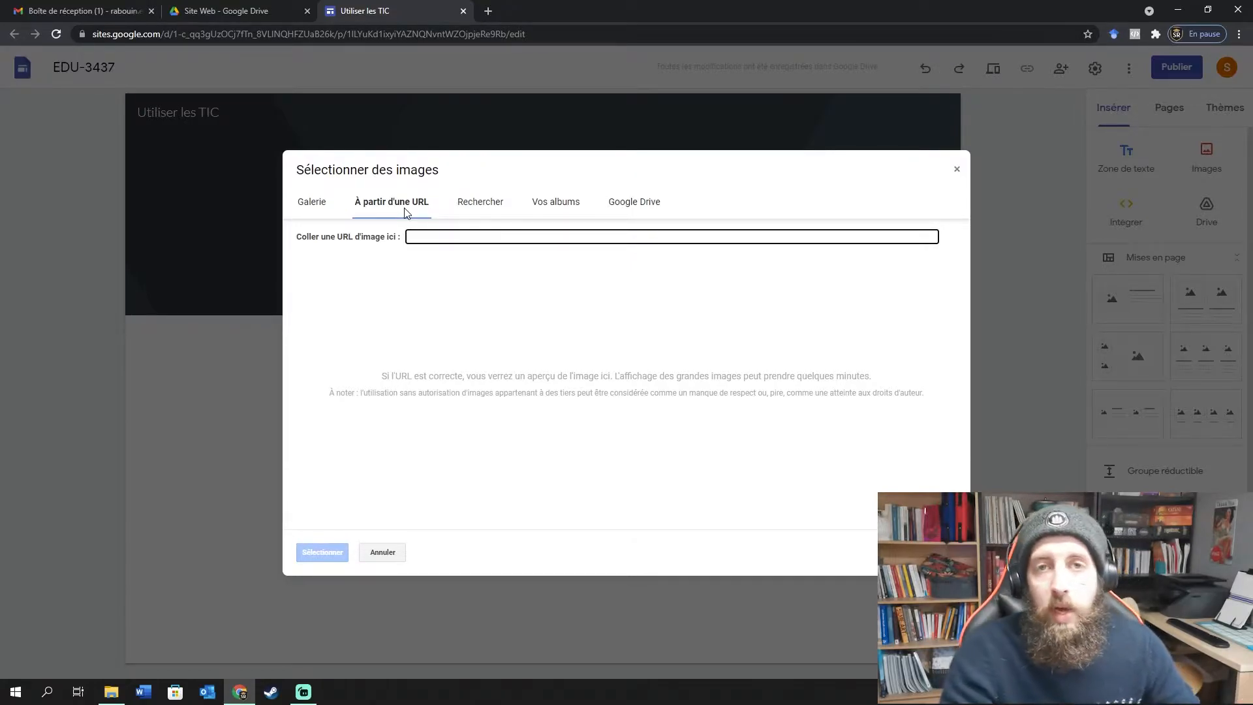
In the image chooser, go to the Rechercher tab, then to Vos albums.
{"action": "left_click", "coordinate": [477, 208]}
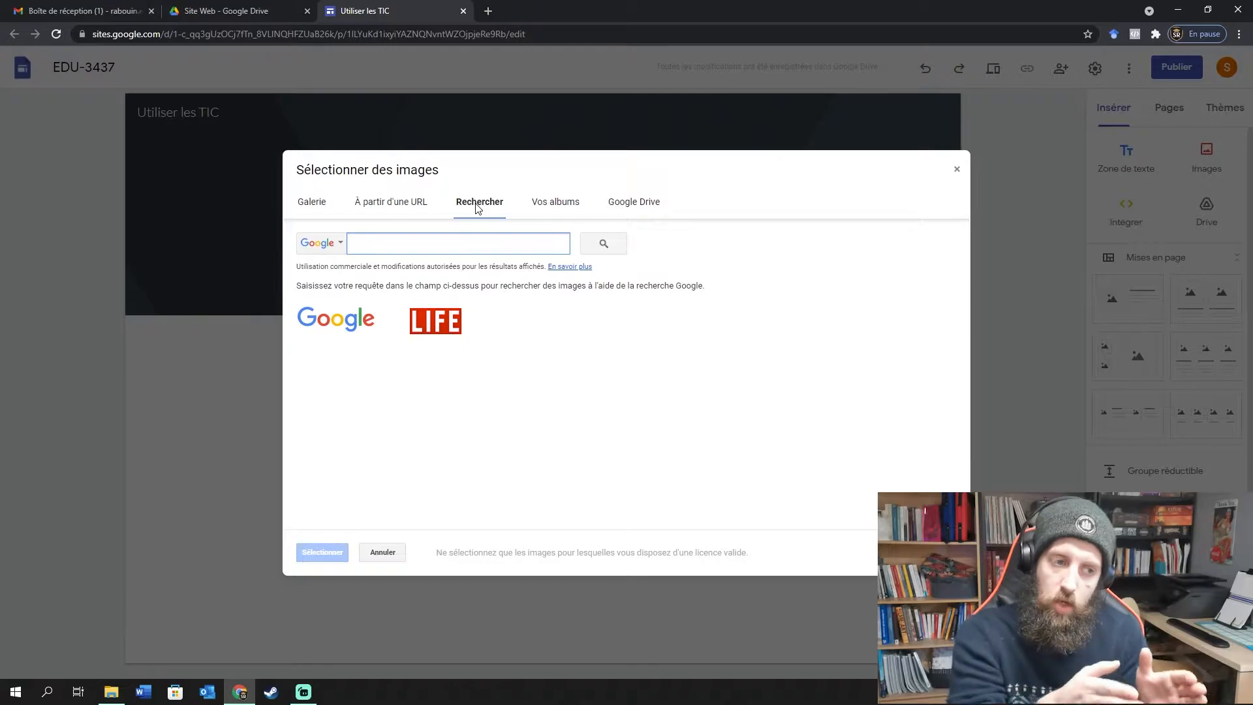
{"action": "left_click", "coordinate": [571, 204]}
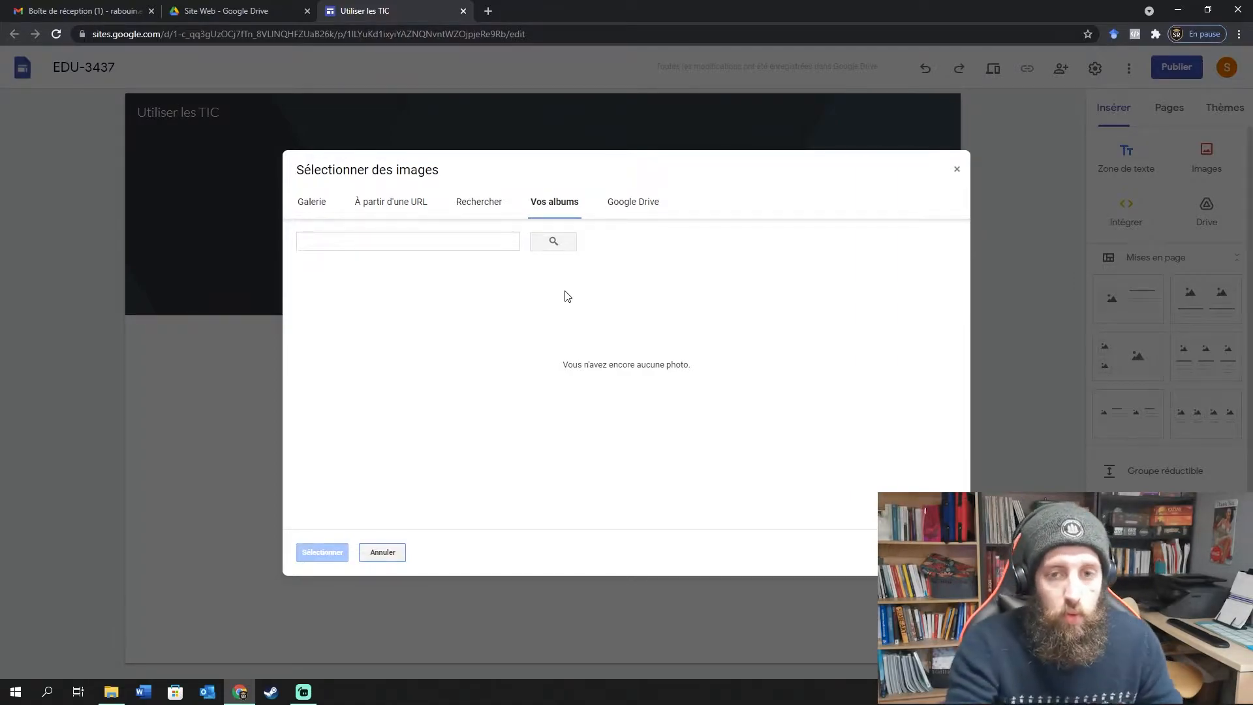
Look in Google Drive's Site Web folder for images; it holds only 'Site sans titre'.
{"action": "left_click", "coordinate": [652, 210]}
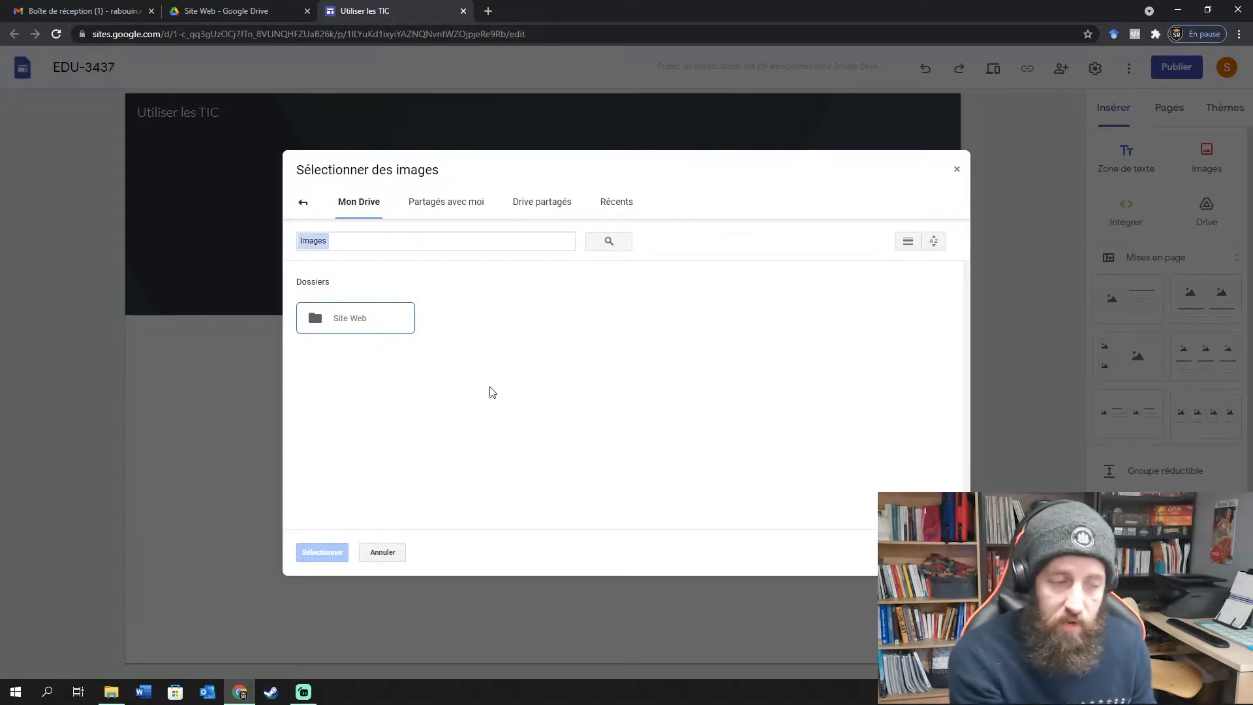
{"action": "double_click", "coordinate": [359, 326]}
{"action": "right_click", "coordinate": [362, 331]}
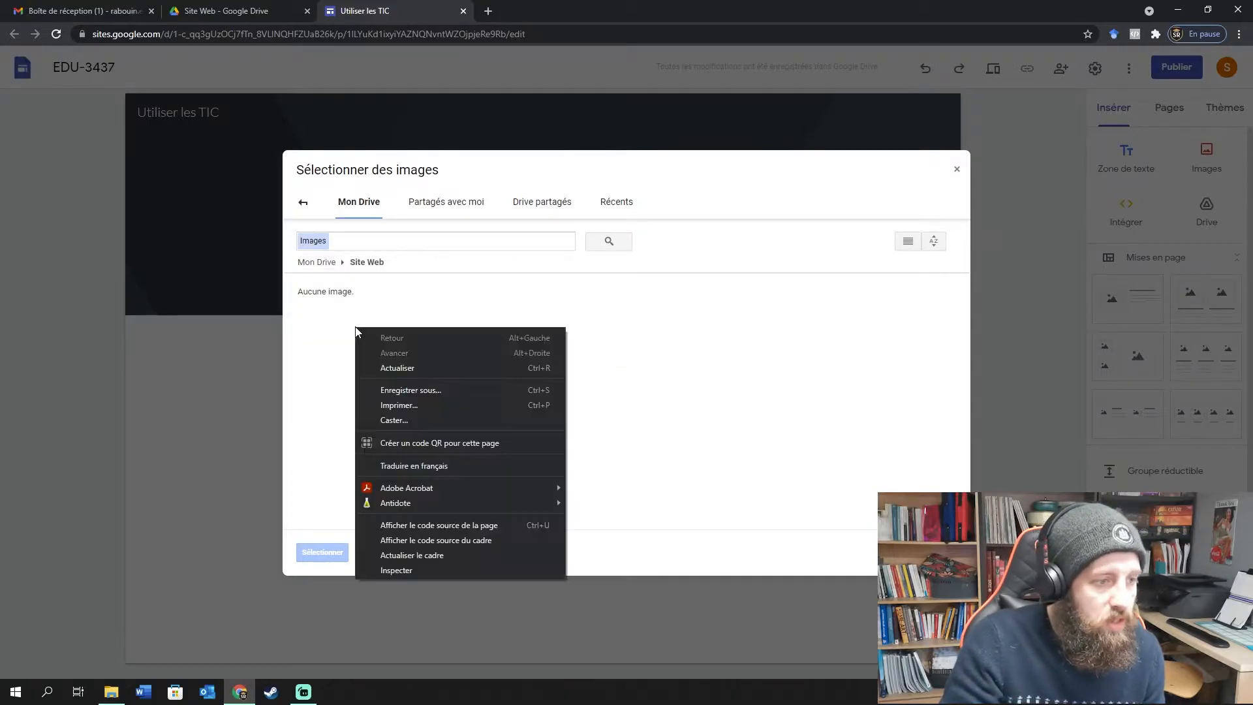
{"action": "left_click", "coordinate": [768, 321]}
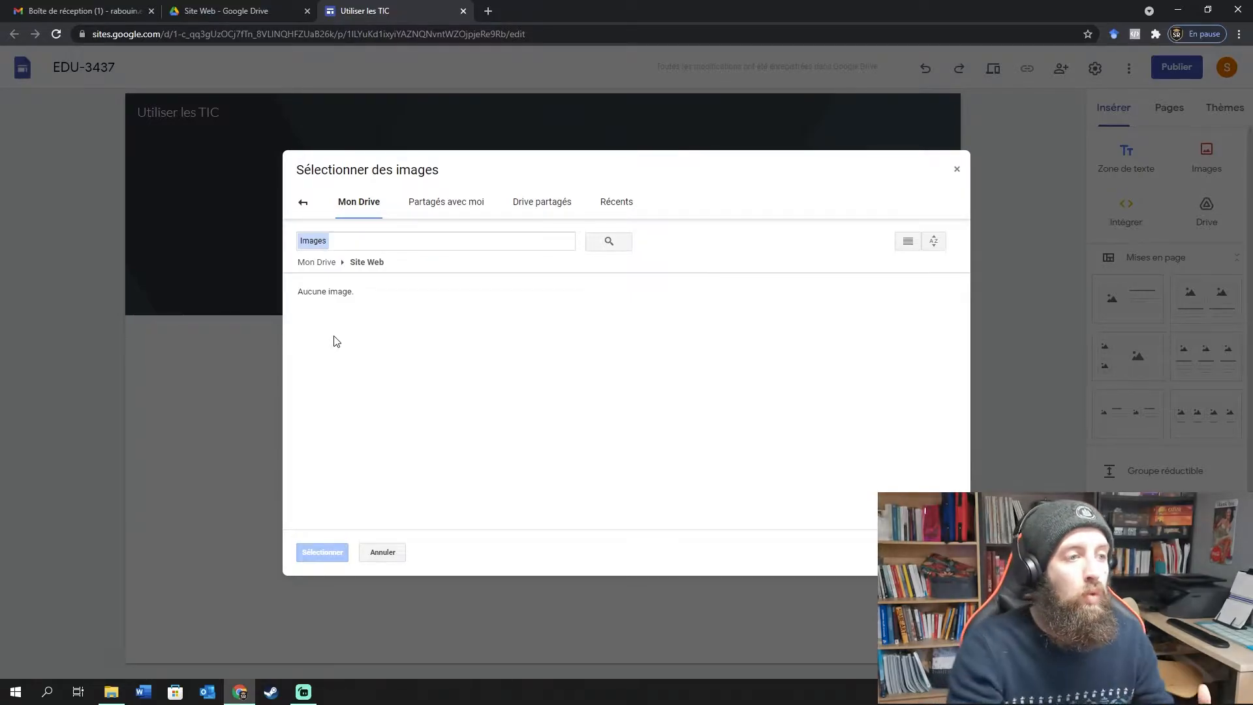
{"action": "left_click", "coordinate": [238, 11]}
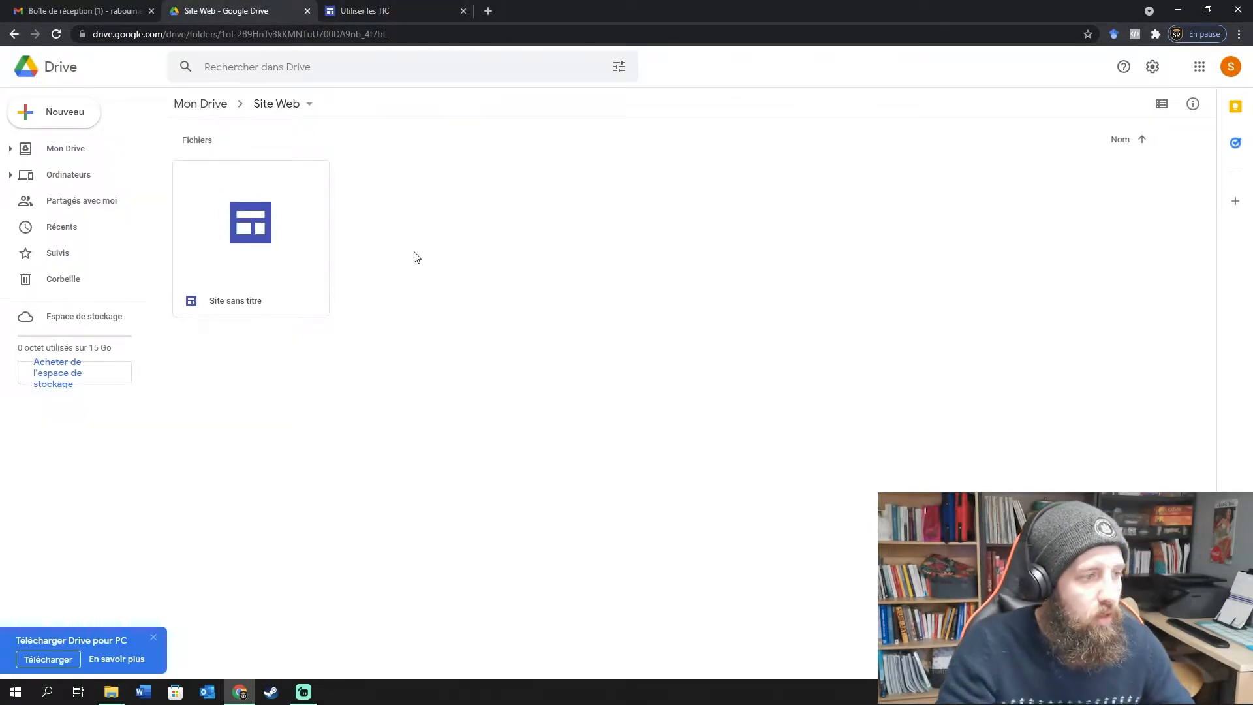
Create an 'Images' folder inside Drive's Site Web folder, then close the Sites image chooser.
{"action": "right_click", "coordinate": [414, 228]}
{"action": "left_click", "coordinate": [503, 242]}
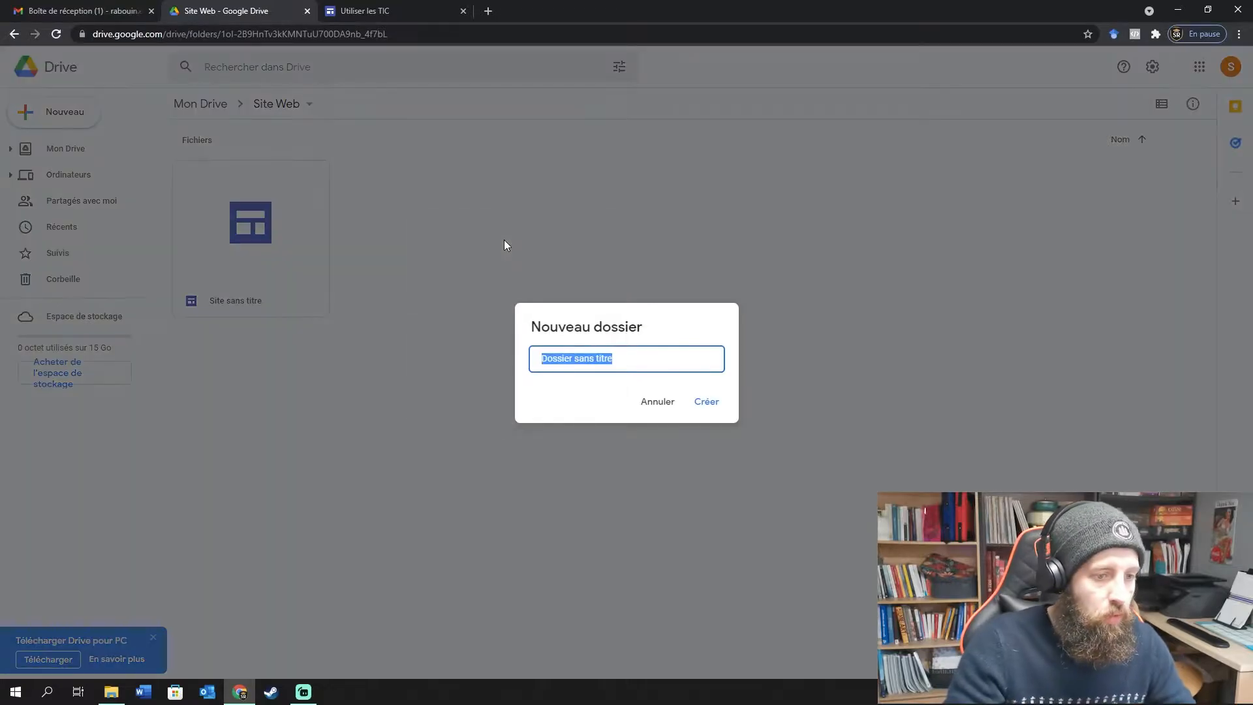
{"action": "type", "text": "Images"}
{"action": "key", "text": "Return"}
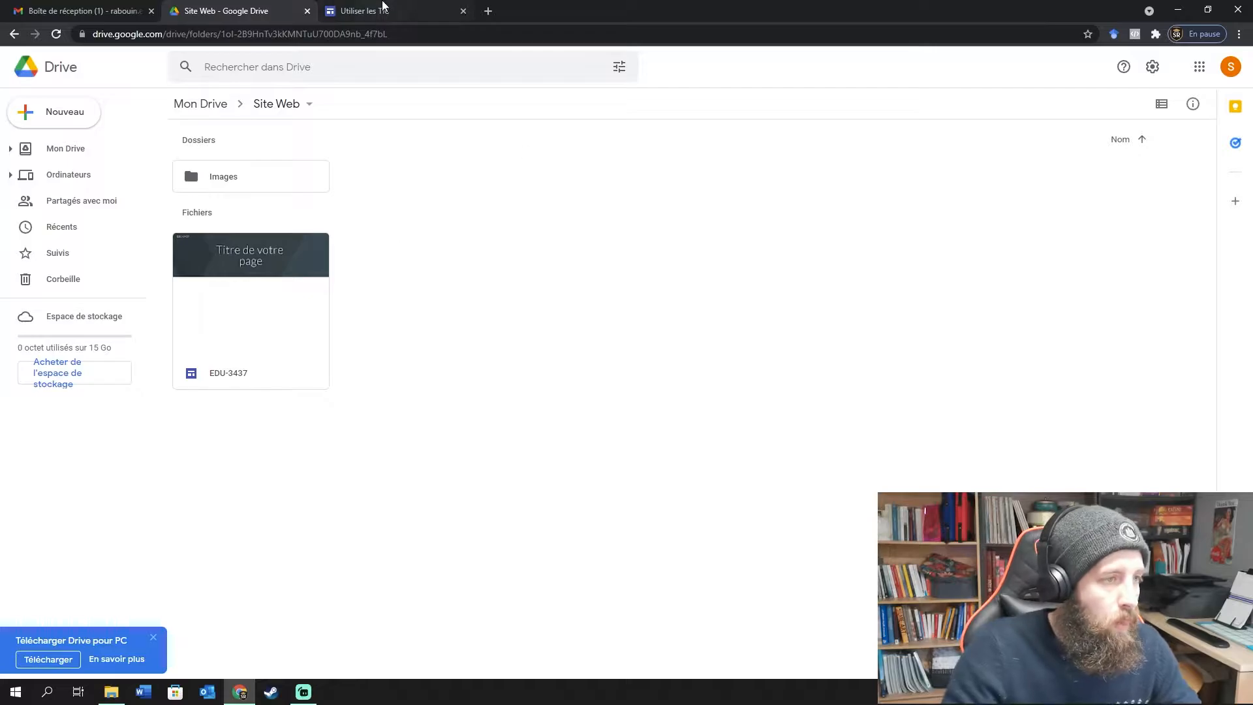
{"action": "left_click", "coordinate": [384, 9]}
{"action": "left_click", "coordinate": [956, 169]}
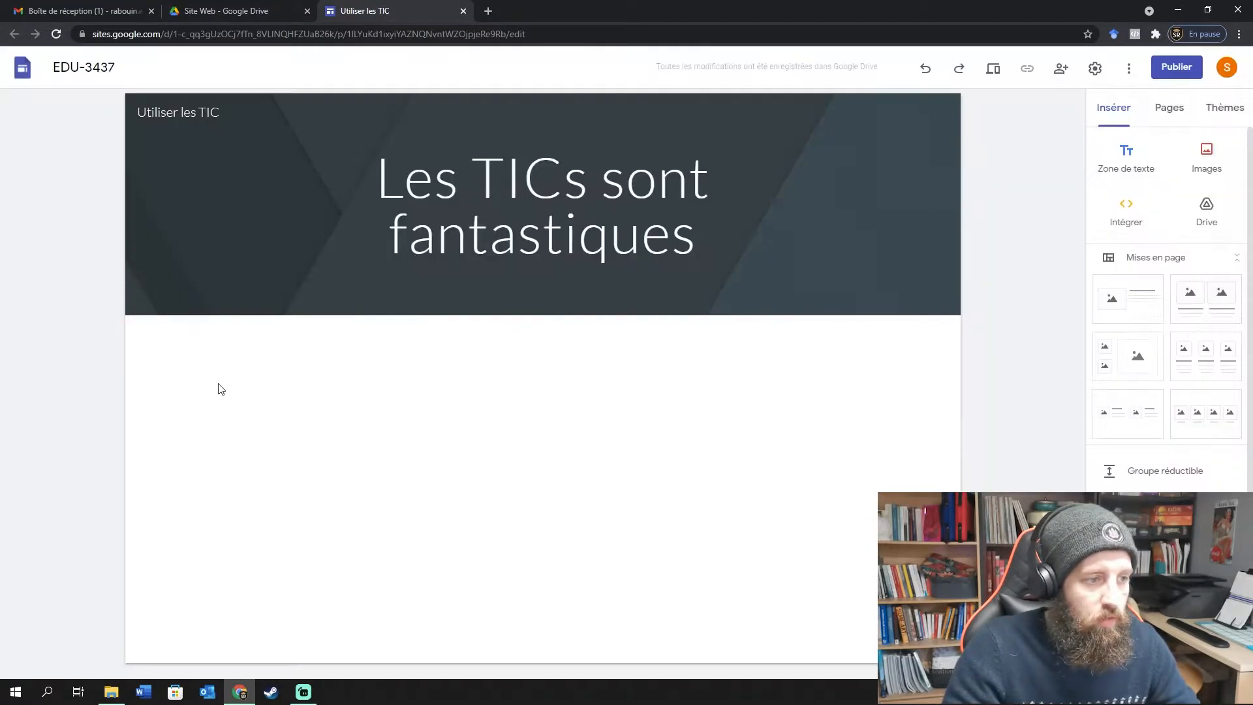
Reopen the header image chooser and browse Drive's Site Web > Images folder, still empty.
{"action": "left_click", "coordinate": [186, 295]}
{"action": "left_click", "coordinate": [216, 362]}
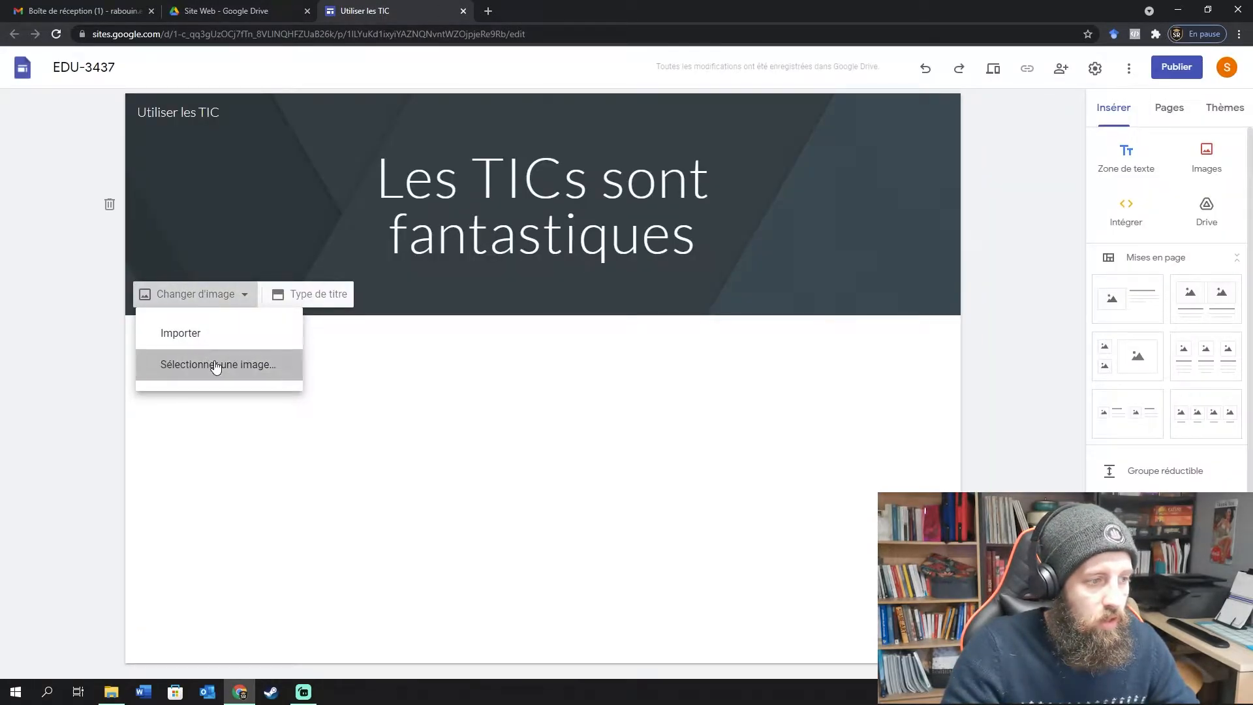
{"action": "left_click", "coordinate": [632, 202]}
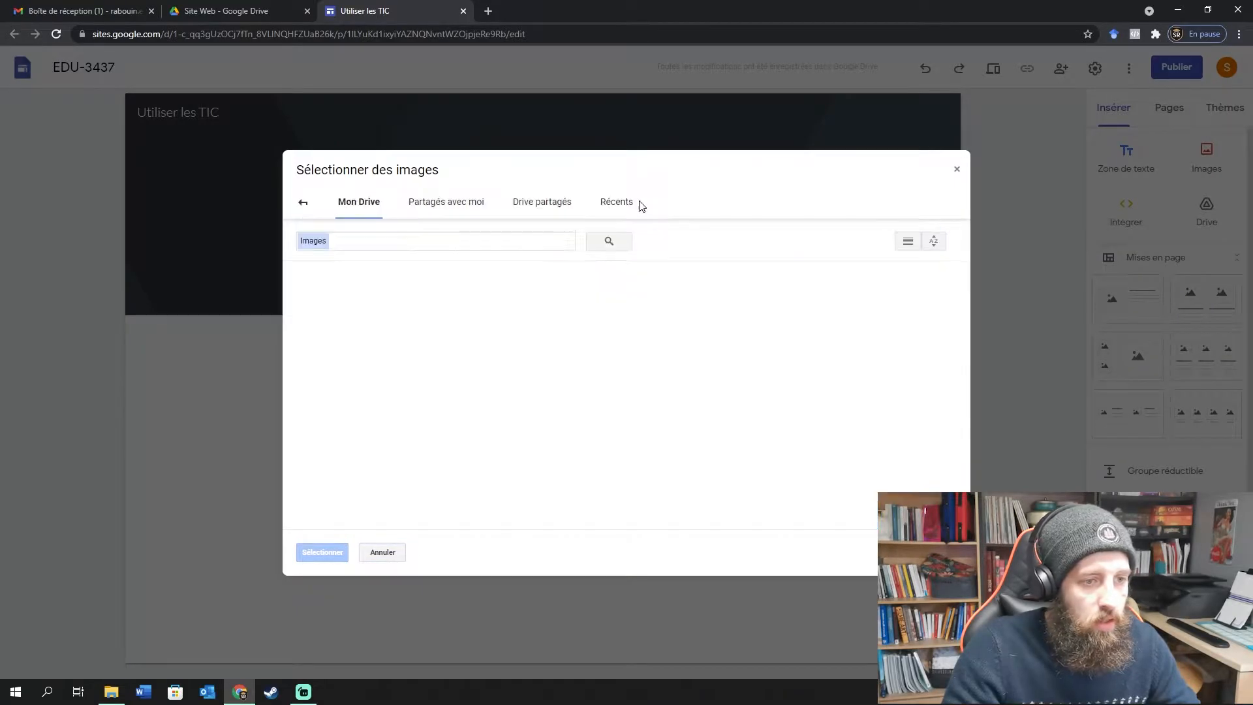
{"action": "double_click", "coordinate": [375, 321]}
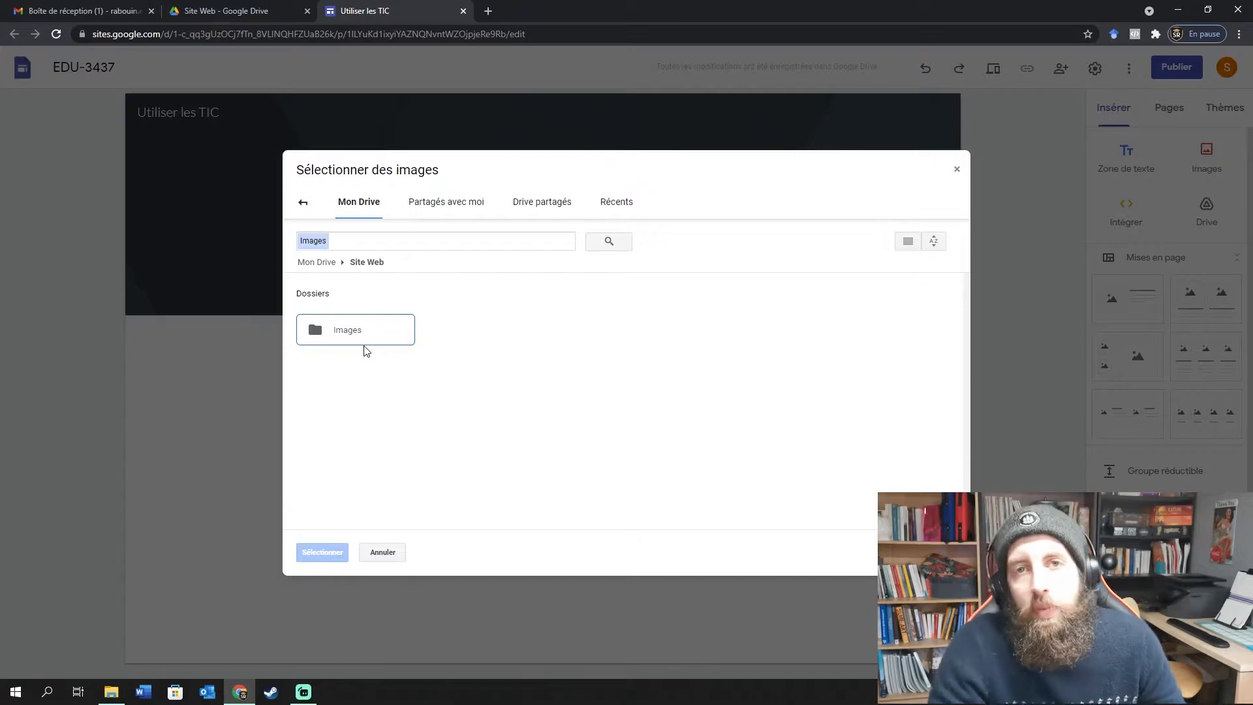
{"action": "double_click", "coordinate": [367, 340]}
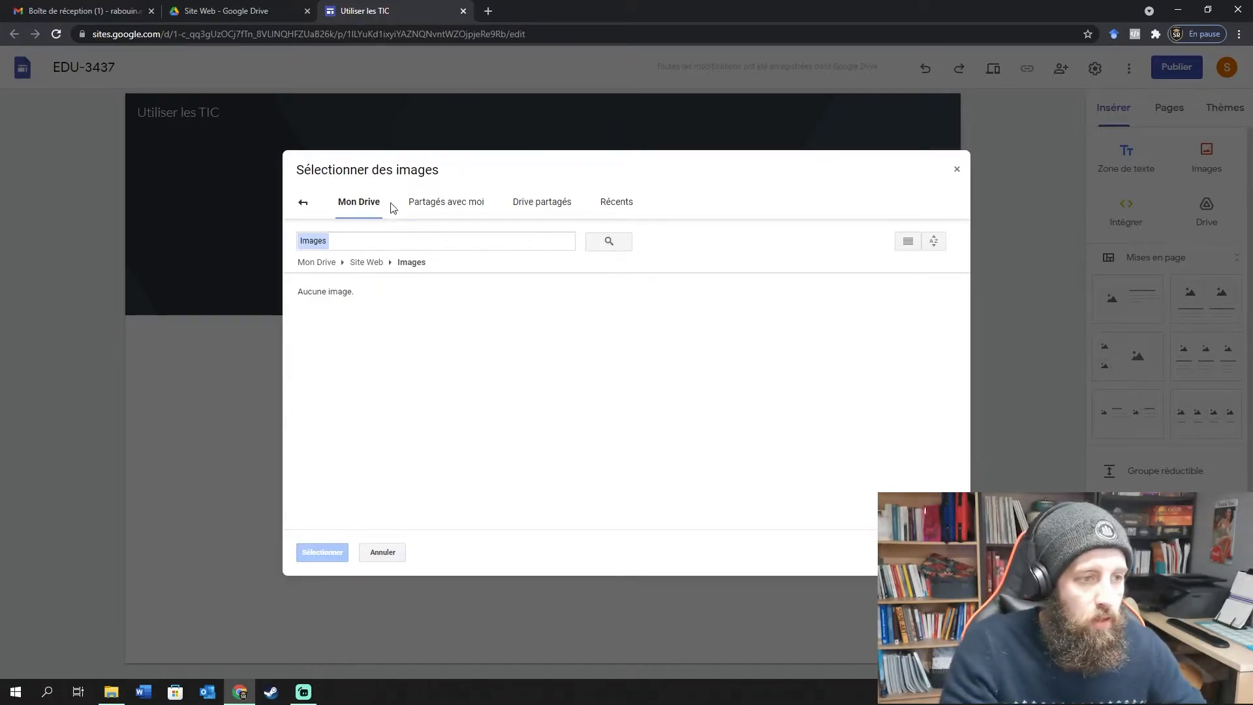
Check the chooser's shared images, then the À partir d'une URL and Rechercher sources.
{"action": "left_click", "coordinate": [428, 206]}
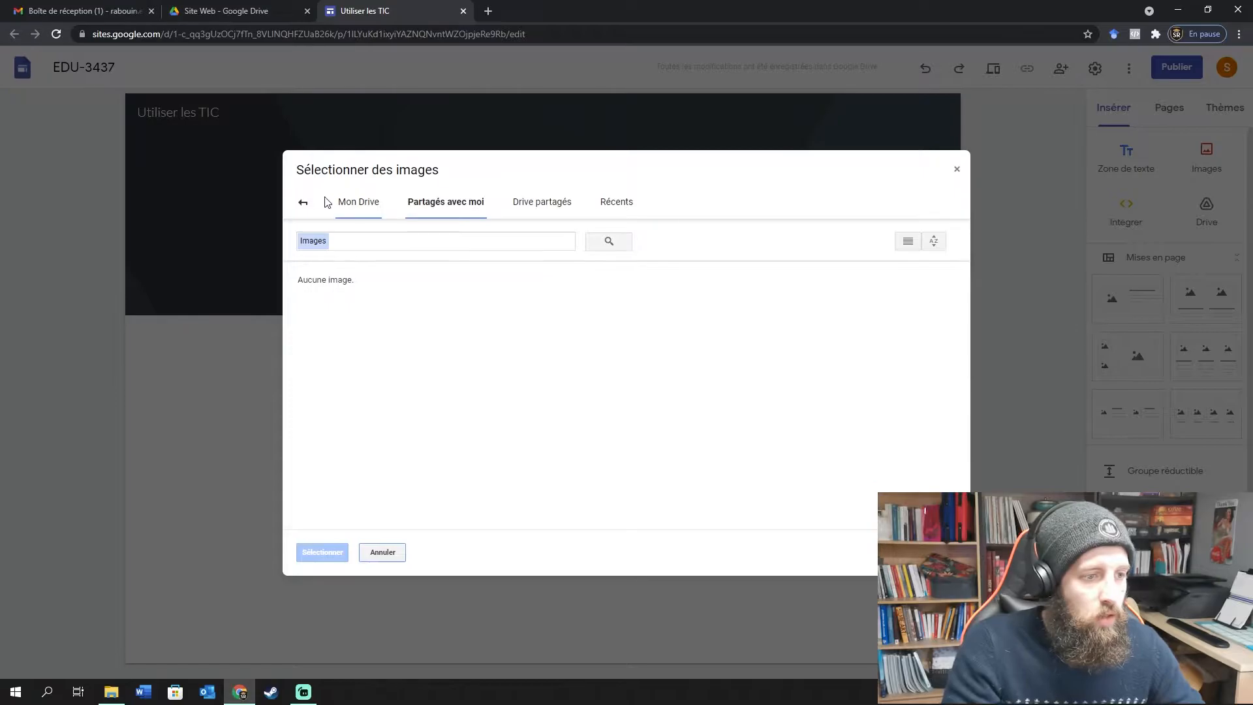
{"action": "left_click", "coordinate": [303, 203]}
{"action": "left_click", "coordinate": [431, 203]}
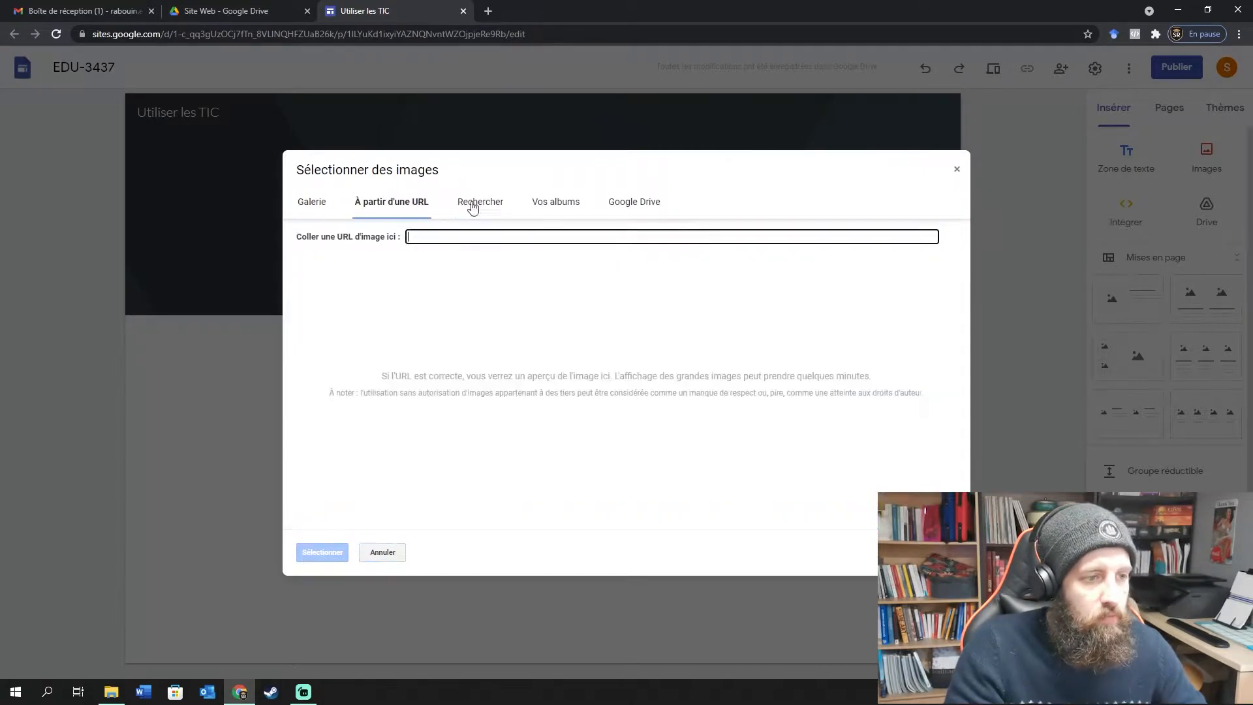
{"action": "left_click", "coordinate": [475, 203]}
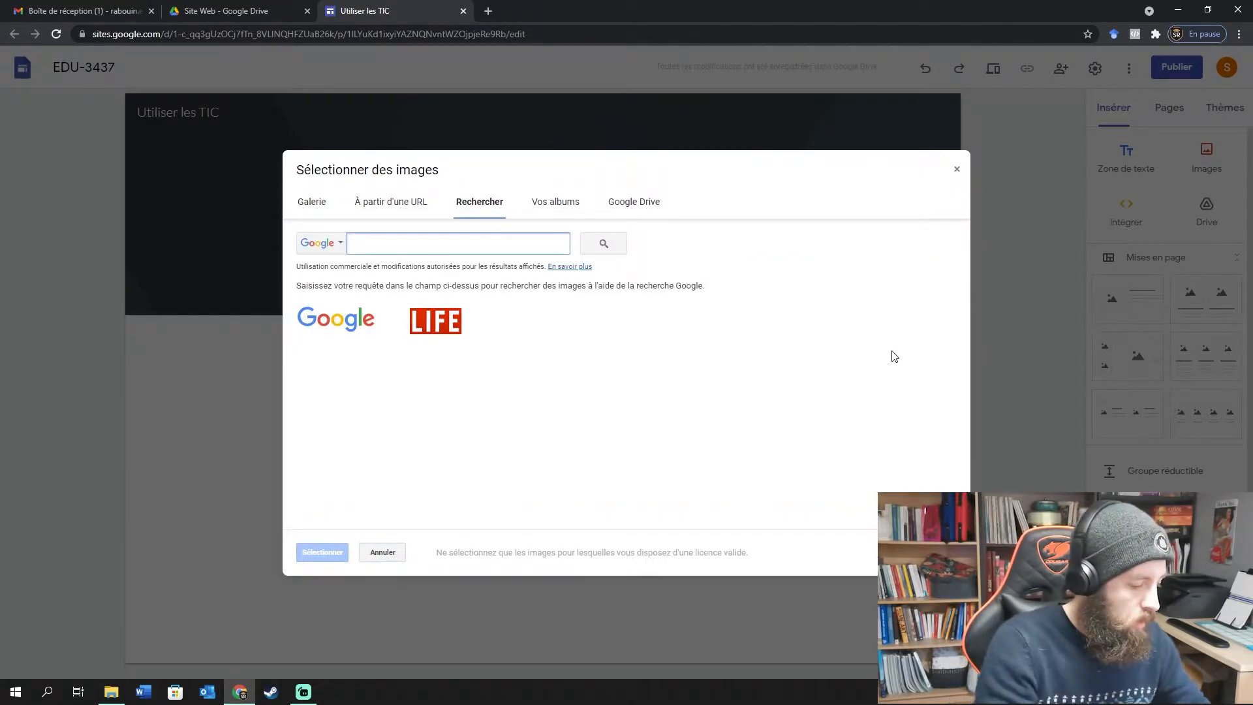
Search Google images for 'technologie' and scroll through the results.
{"action": "type", "text": "technolog"}
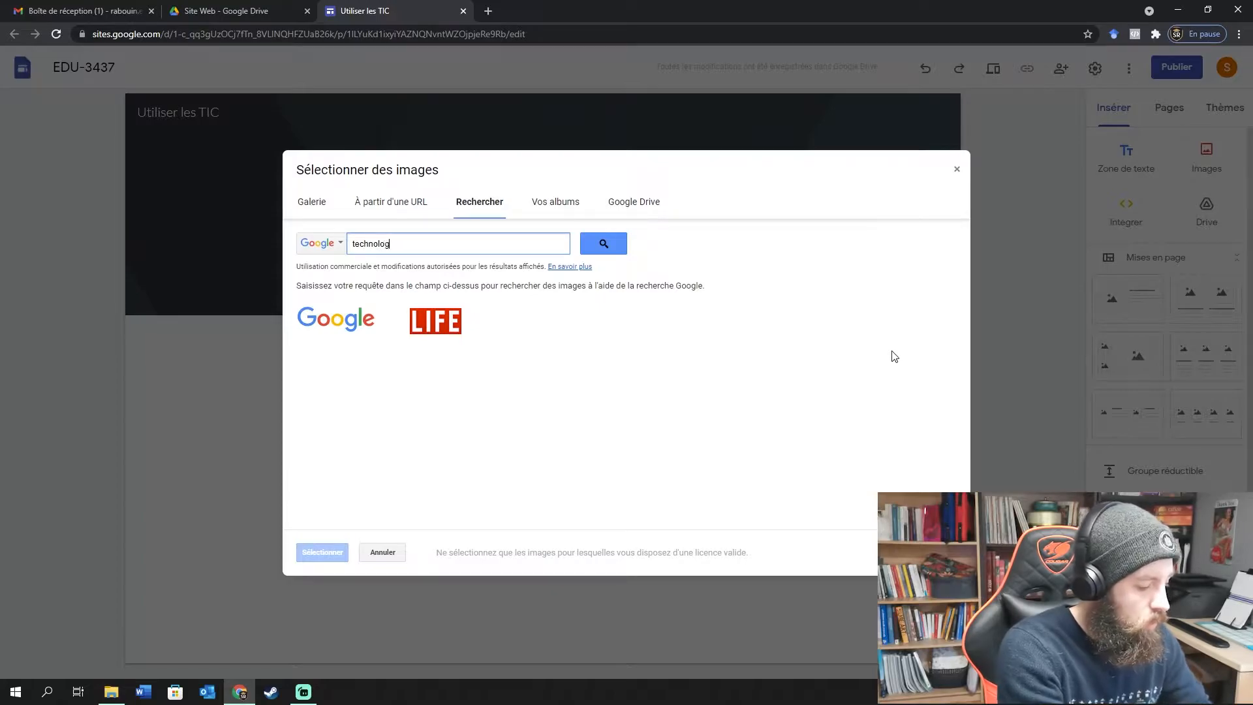
{"action": "type", "text": "ies"}
{"action": "key", "text": "Return"}
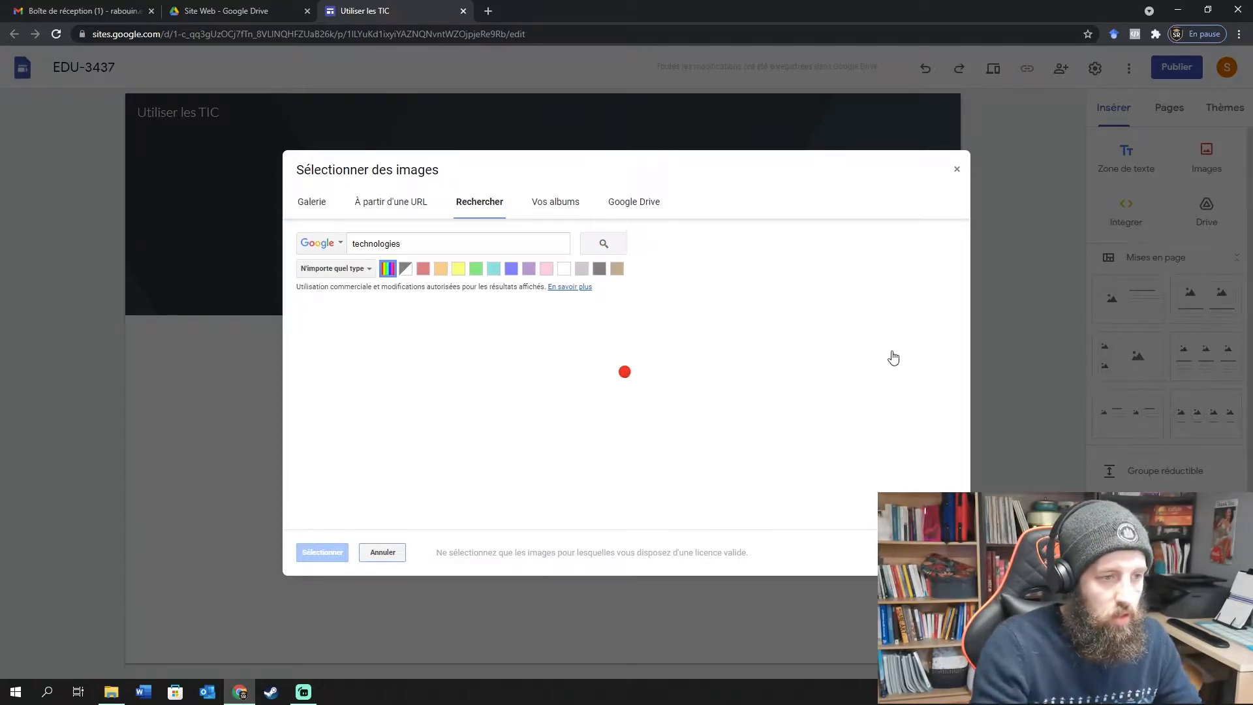
{"action": "scroll", "coordinate": [588, 352], "scroll_direction": "down", "scroll_amount": 2}
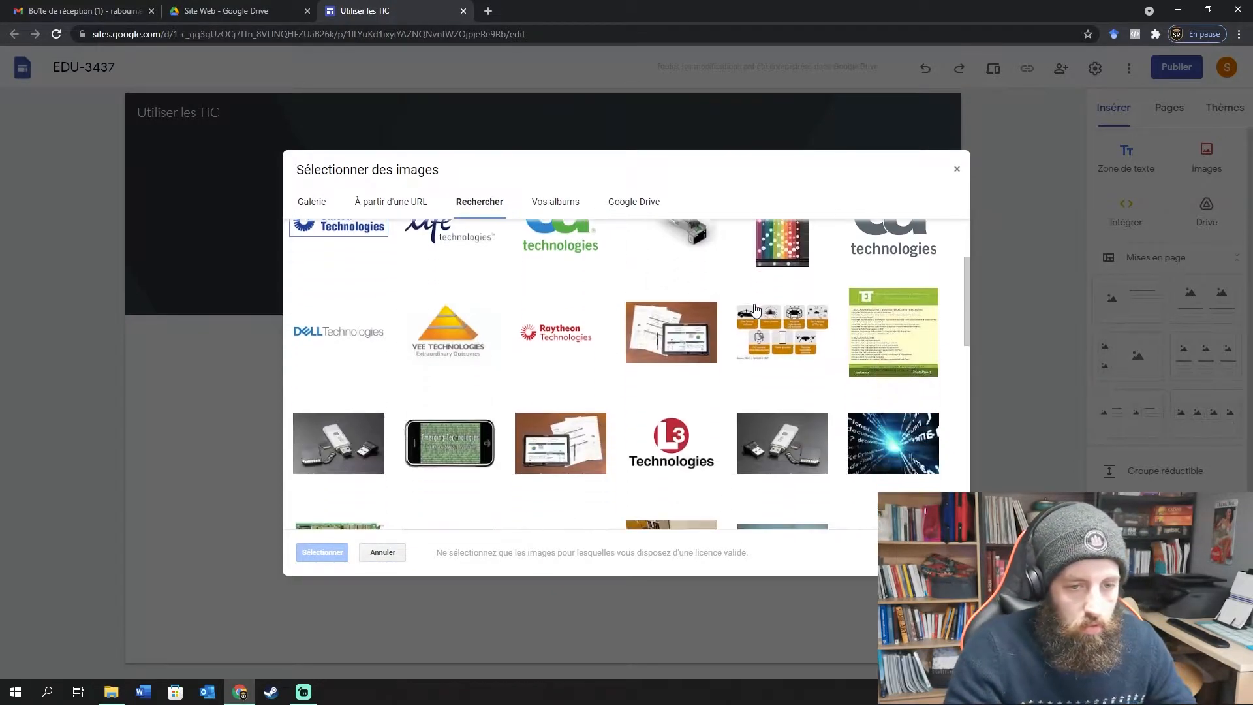
{"action": "scroll", "coordinate": [669, 331], "scroll_direction": "down", "scroll_amount": 5}
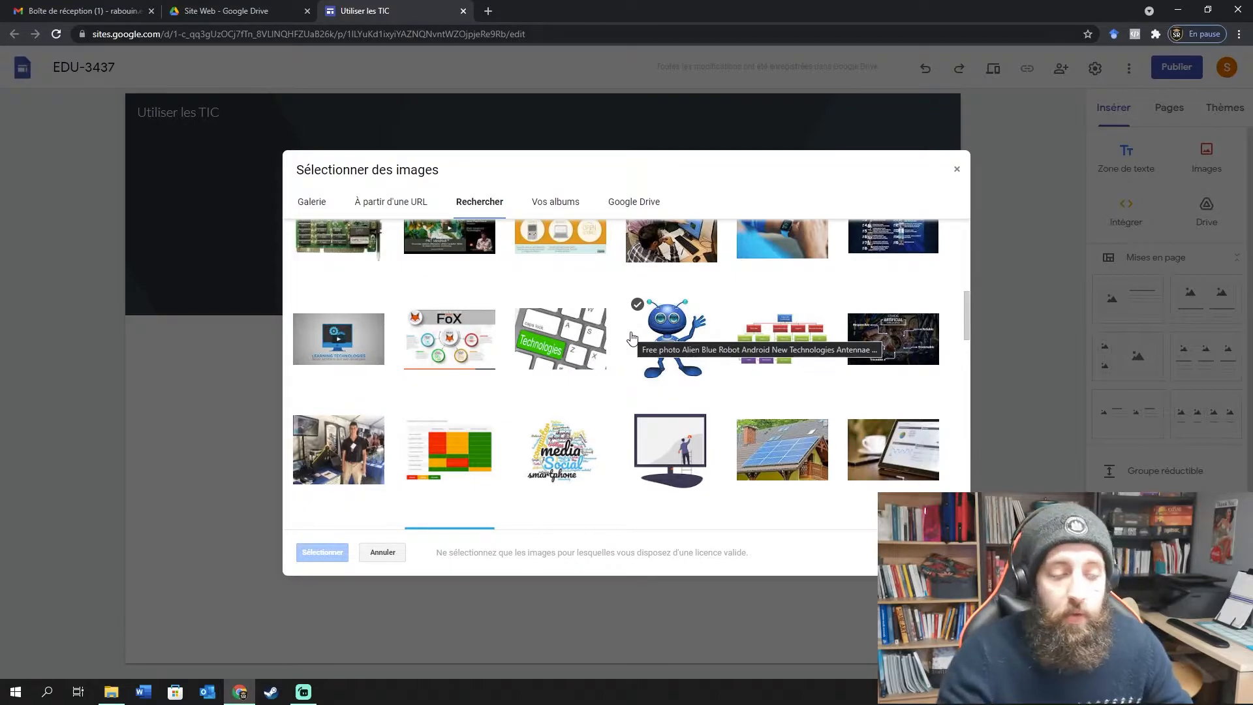
{"action": "scroll", "coordinate": [631, 336], "scroll_direction": "down", "scroll_amount": 4}
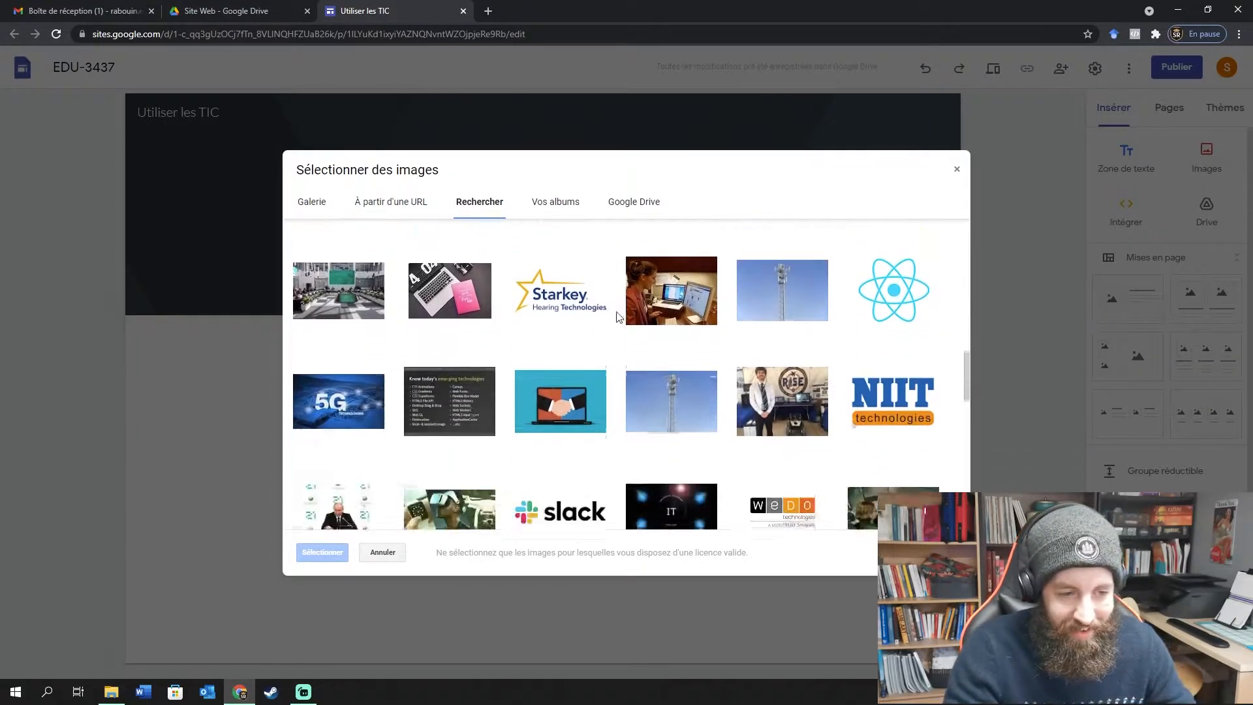
{"action": "scroll", "coordinate": [619, 317], "scroll_direction": "down", "scroll_amount": 6}
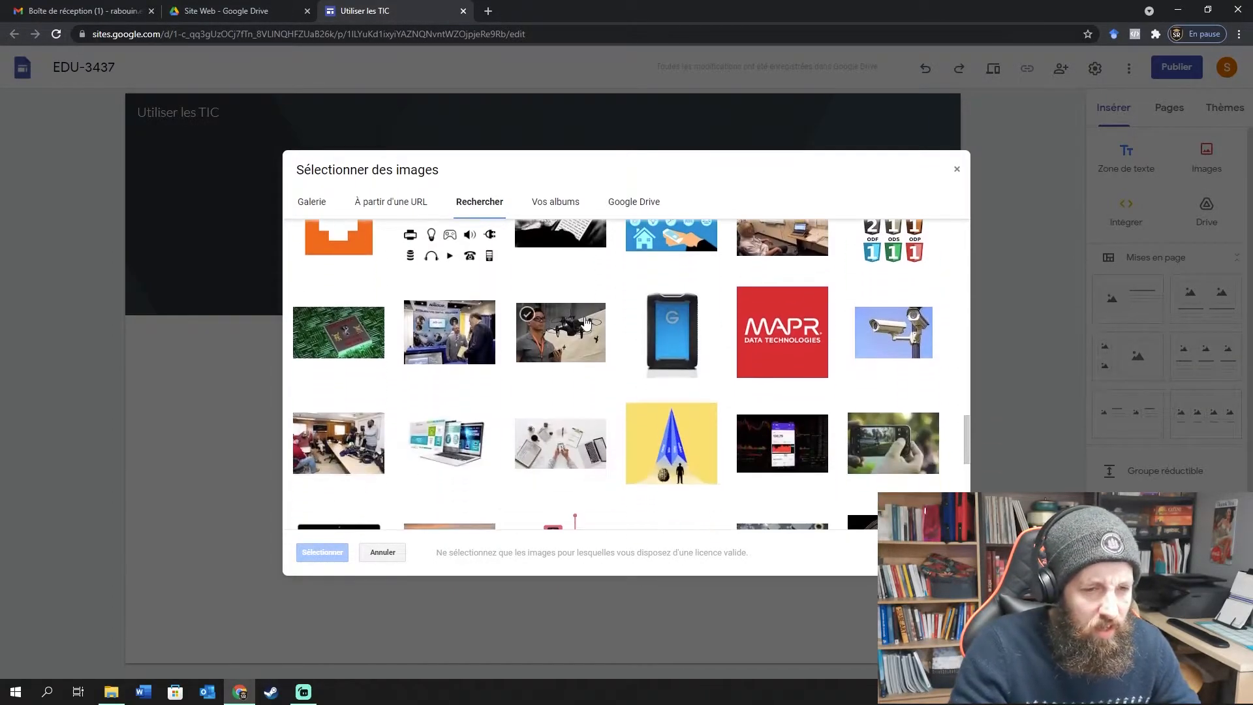
{"action": "scroll", "coordinate": [587, 326], "scroll_direction": "down", "scroll_amount": 8}
{"action": "scroll", "coordinate": [591, 330], "scroll_direction": "up", "scroll_amount": 6}
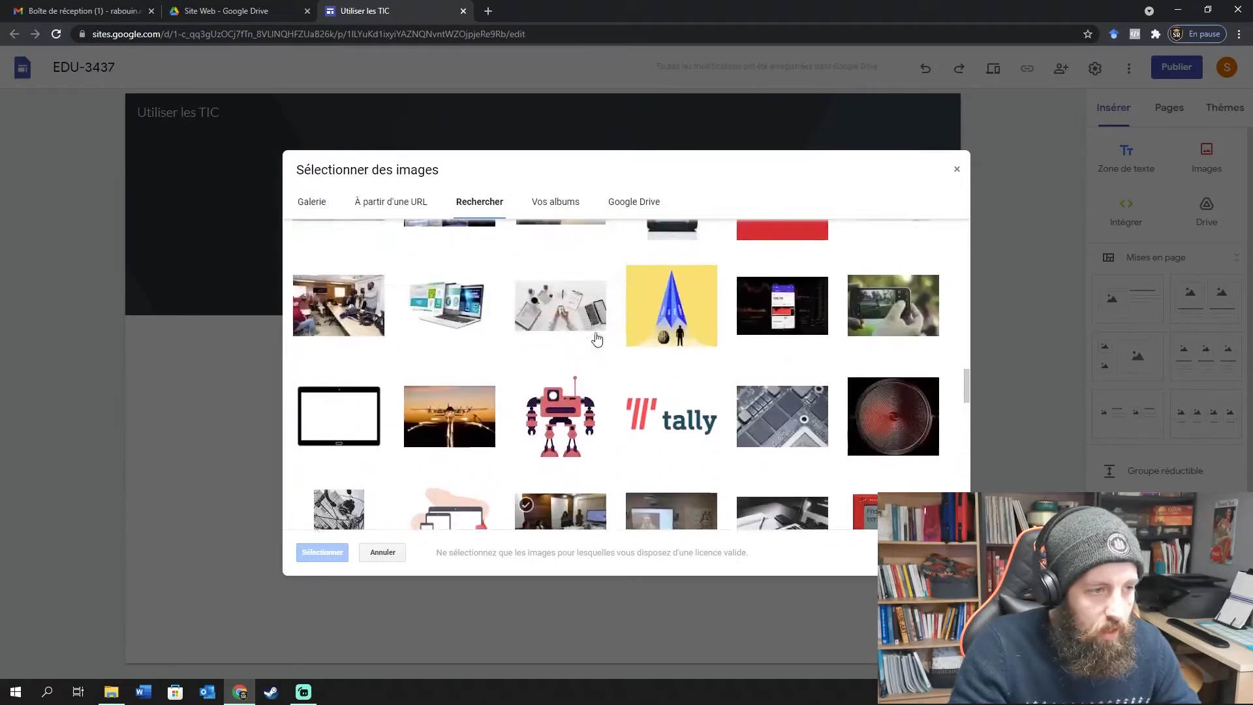
{"action": "scroll", "coordinate": [620, 338], "scroll_direction": "down", "scroll_amount": 5}
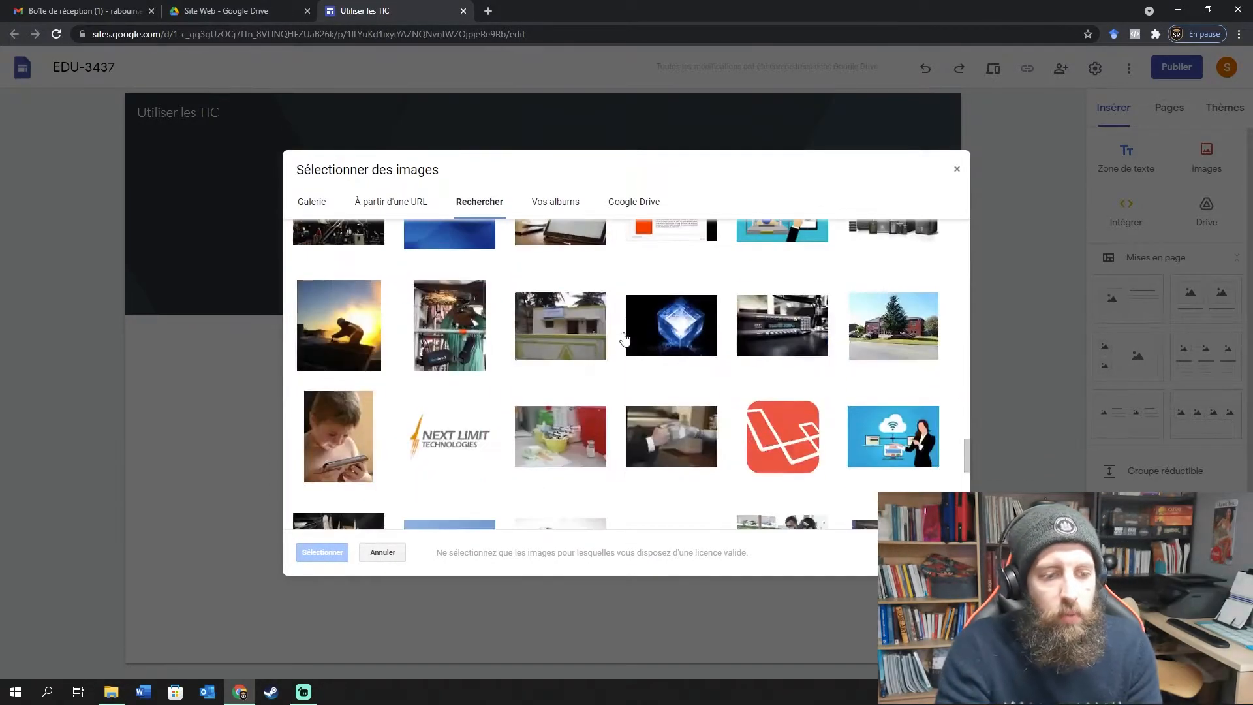
{"action": "scroll", "coordinate": [625, 338], "scroll_direction": "down", "scroll_amount": 10}
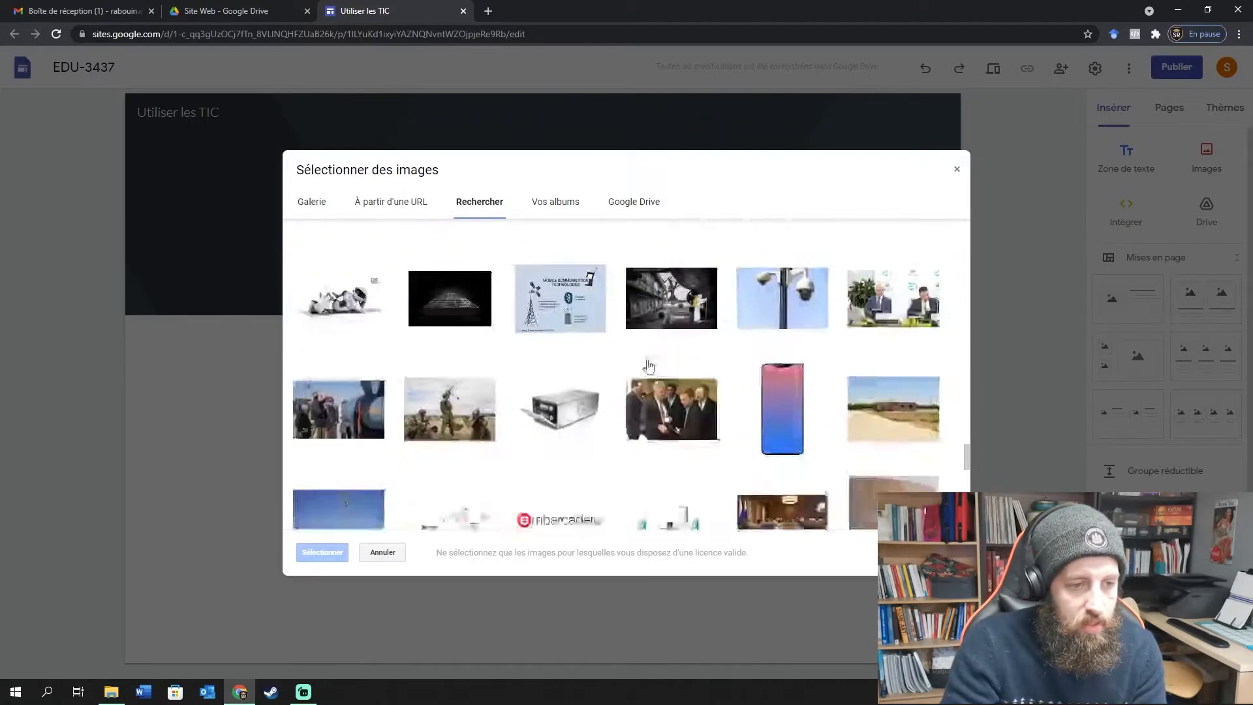
{"action": "scroll", "coordinate": [648, 367], "scroll_direction": "down", "scroll_amount": 2}
{"action": "scroll", "coordinate": [632, 363], "scroll_direction": "up", "scroll_amount": 20}
Use the blue digital world-map image as the header background.
{"action": "left_click_drag", "start_coordinate": [400, 244], "coordinate": [216, 266]}
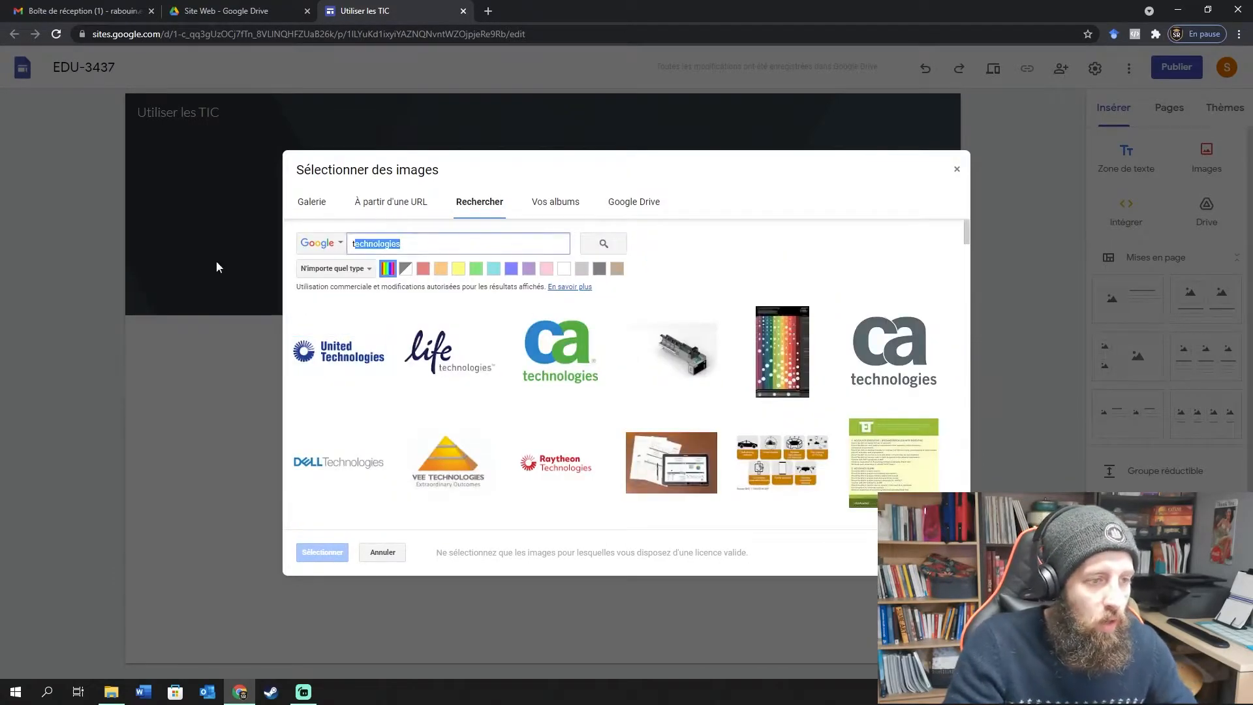
{"action": "scroll", "coordinate": [783, 366], "scroll_direction": "down", "scroll_amount": 10}
{"action": "left_click", "coordinate": [894, 394]}
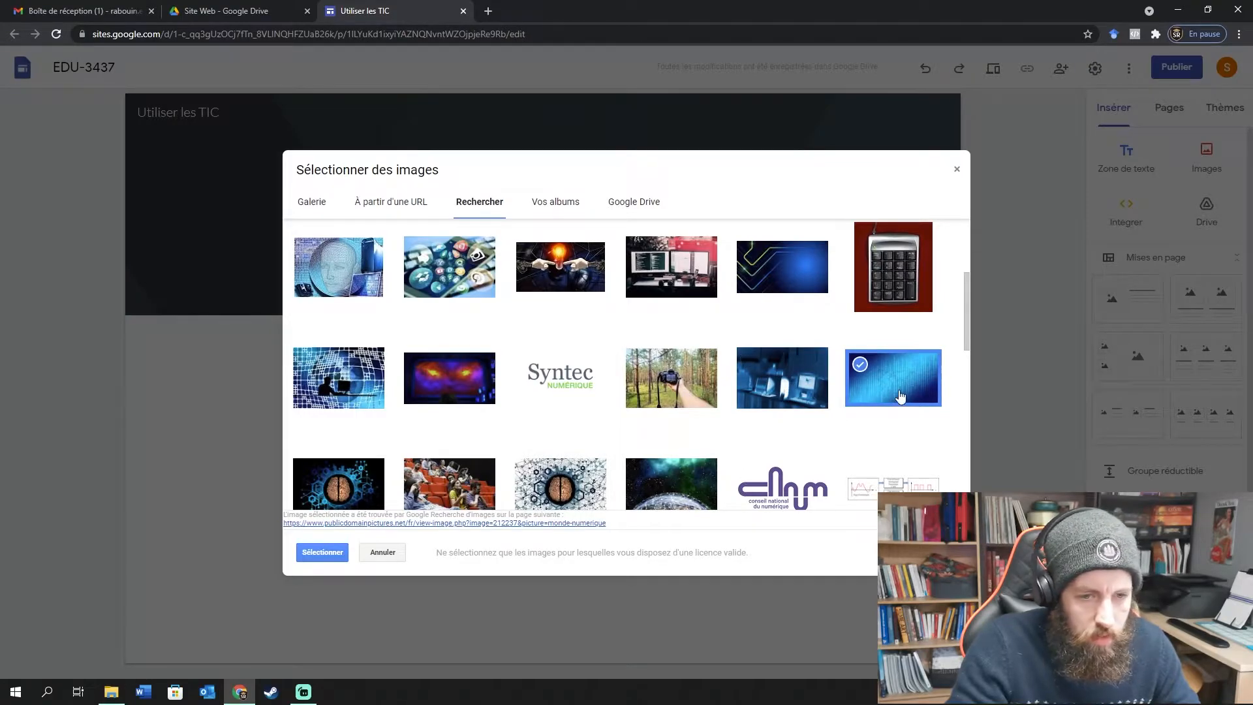
{"action": "left_click", "coordinate": [320, 551]}
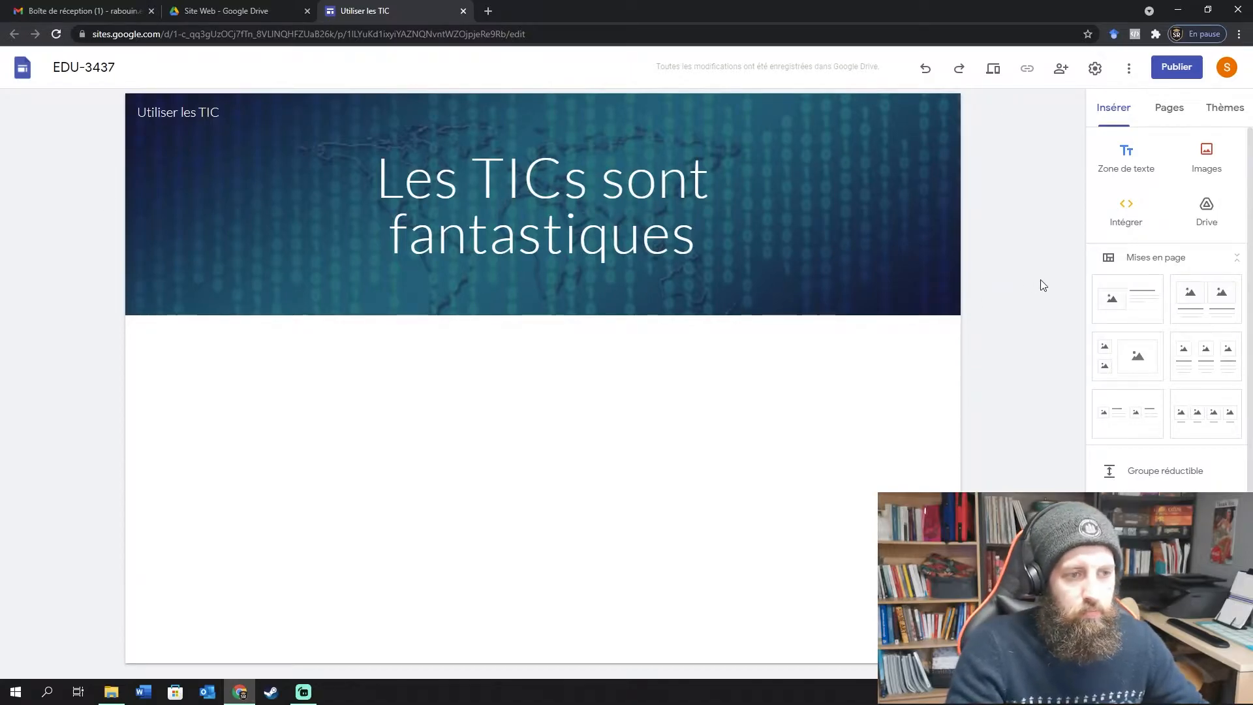
{"action": "mouse_move", "coordinate": [266, 303]}
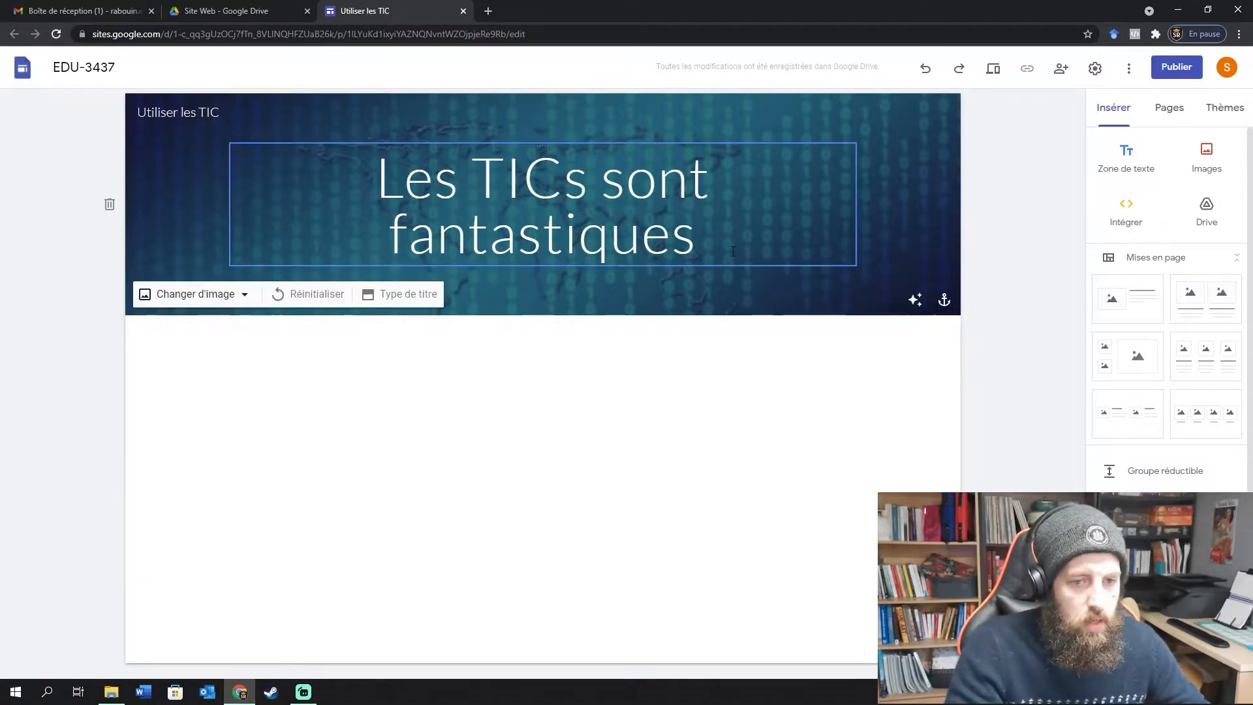
{"action": "left_click", "coordinate": [390, 299]}
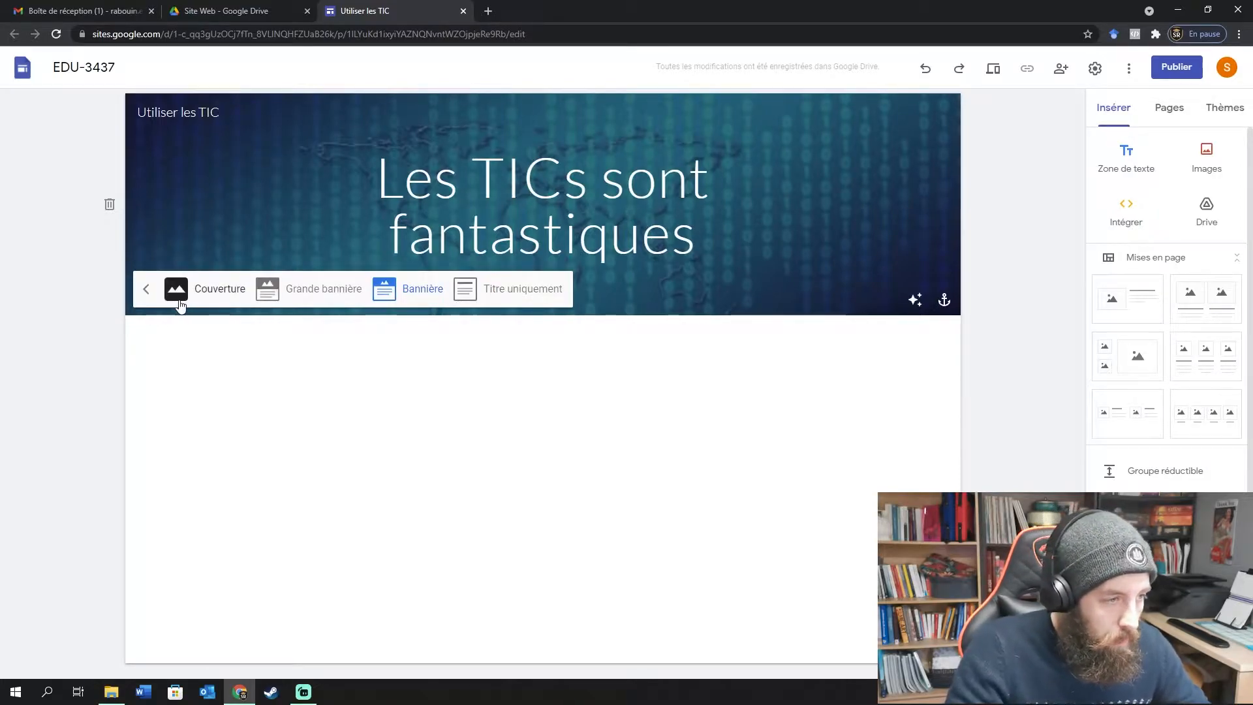
{"action": "left_click", "coordinate": [207, 294]}
{"action": "scroll", "coordinate": [123, 308], "scroll_direction": "down", "scroll_amount": 2}
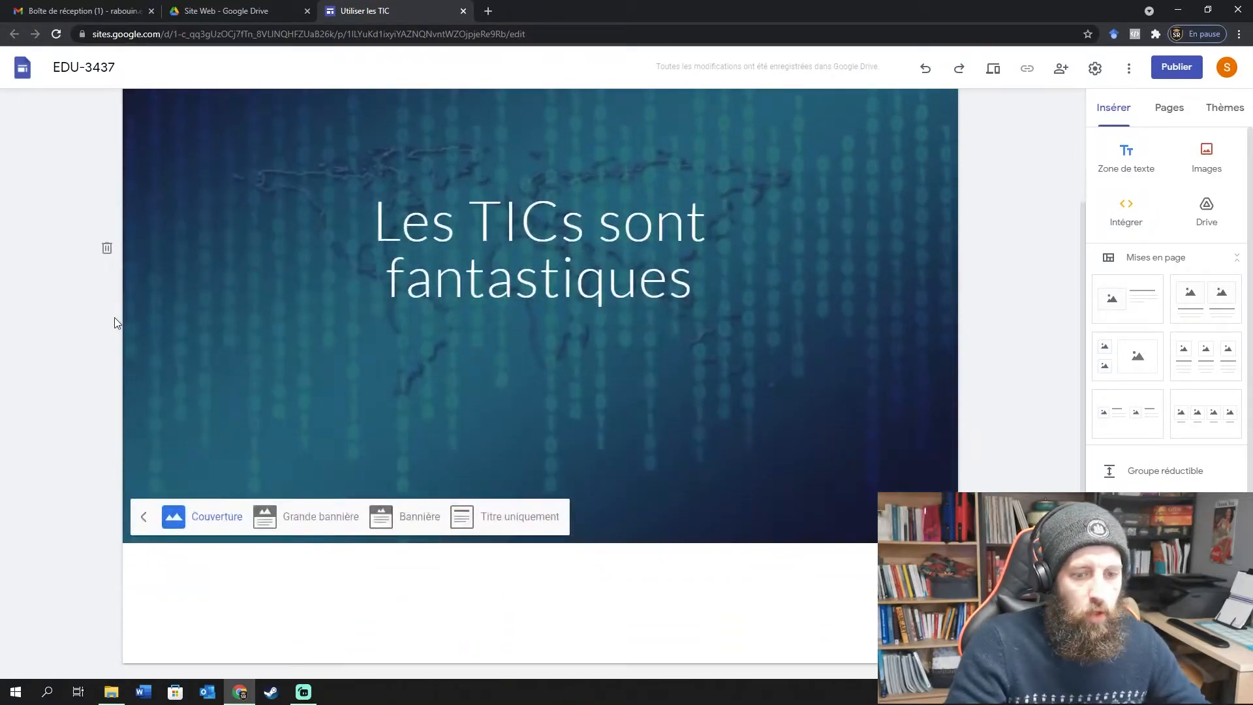
{"action": "scroll", "coordinate": [114, 325], "scroll_direction": "up", "scroll_amount": 2}
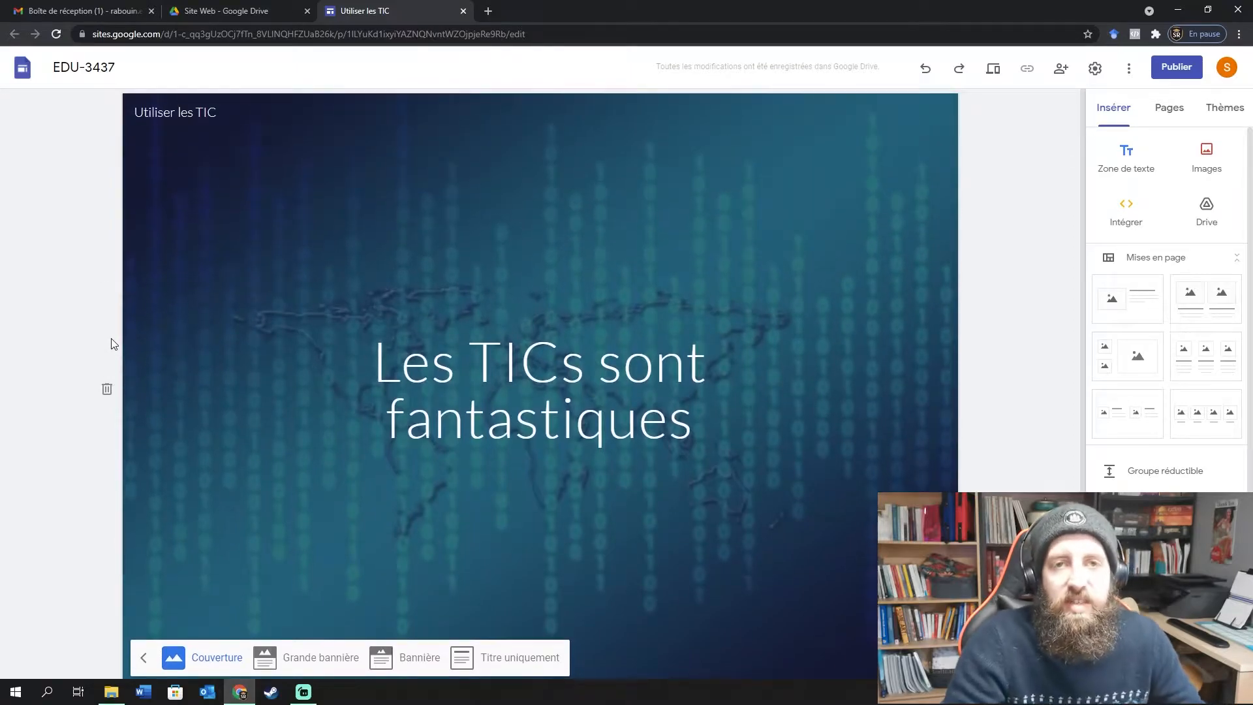
{"action": "scroll", "coordinate": [130, 339], "scroll_direction": "down", "scroll_amount": 1}
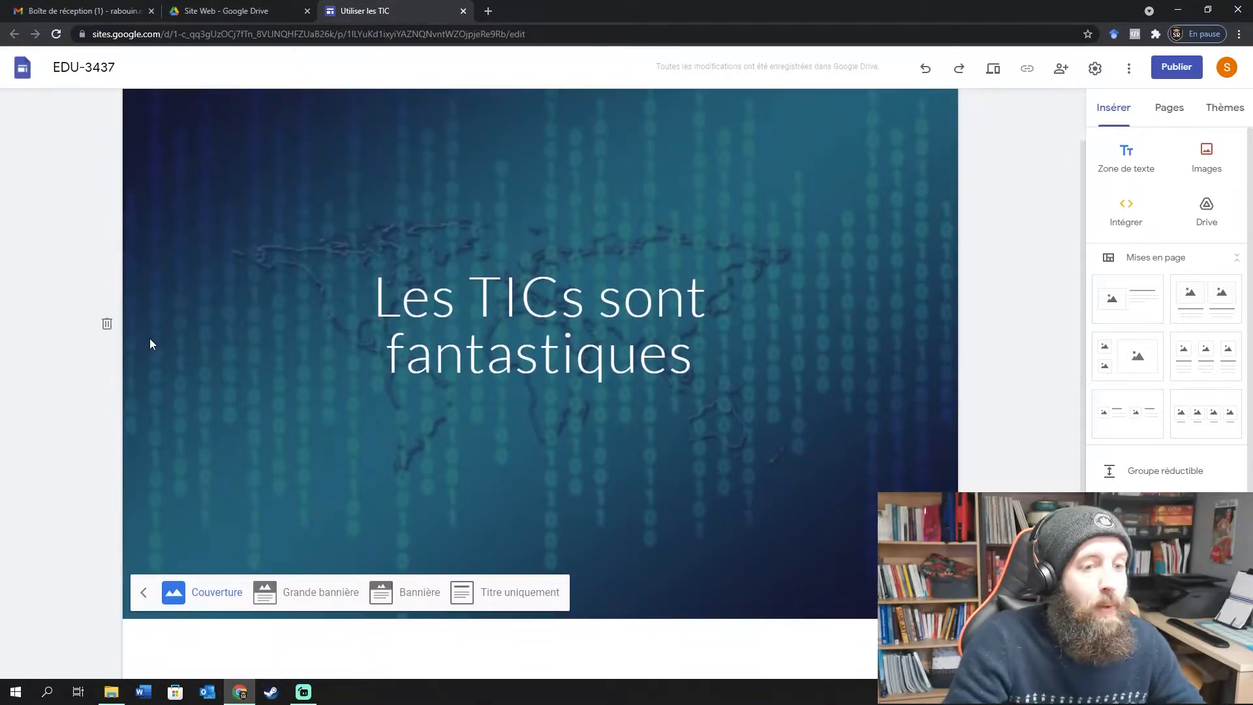
{"action": "scroll", "coordinate": [195, 424], "scroll_direction": "down", "scroll_amount": 1}
{"action": "left_click", "coordinate": [311, 517]}
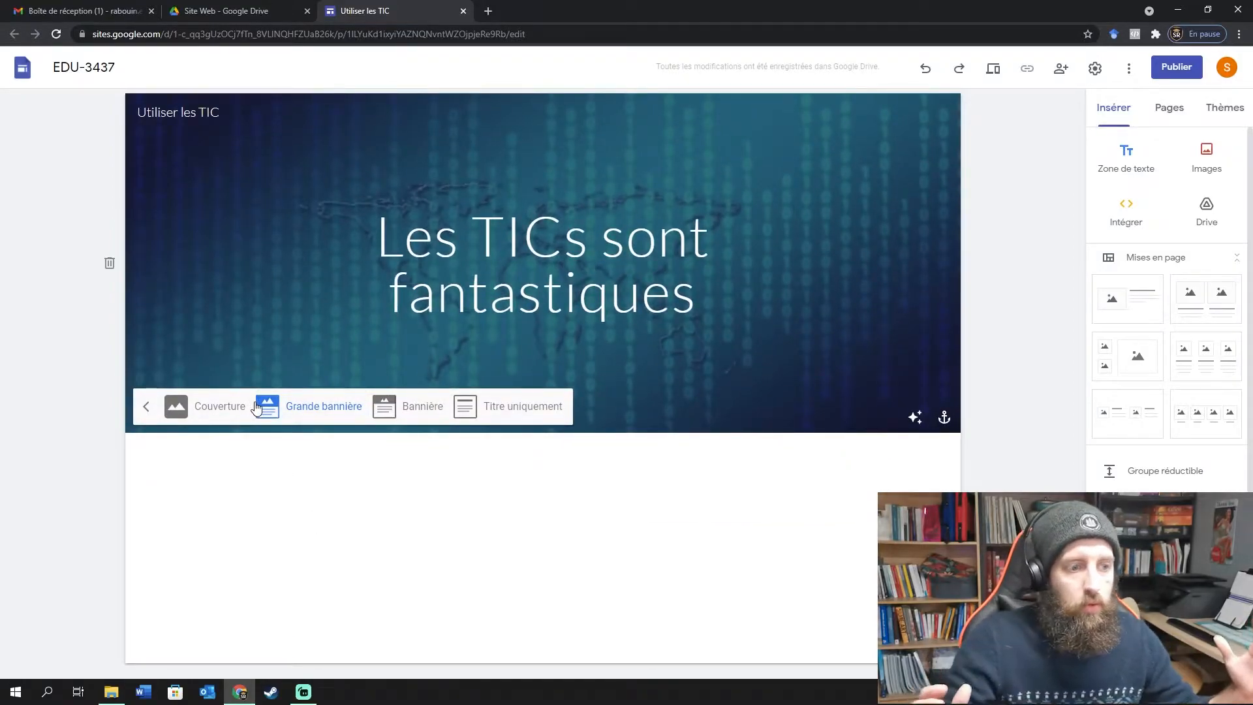
{"action": "left_click", "coordinate": [423, 416]}
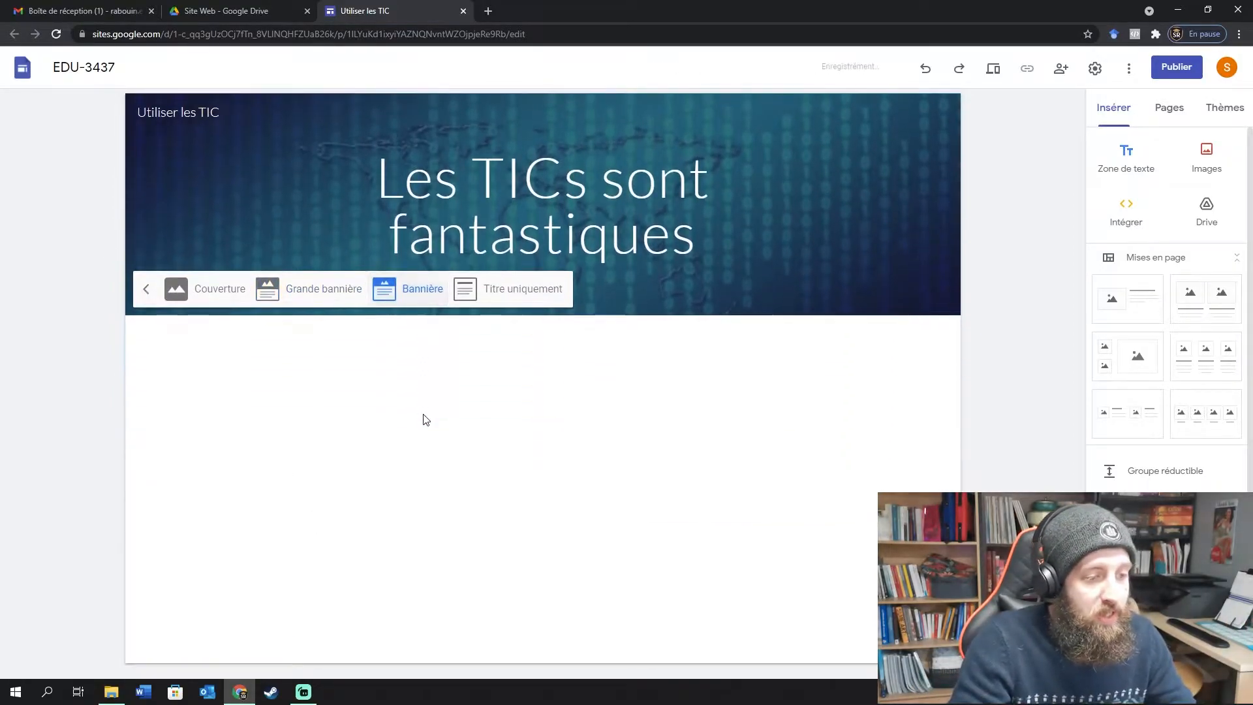
{"action": "left_click", "coordinate": [522, 289]}
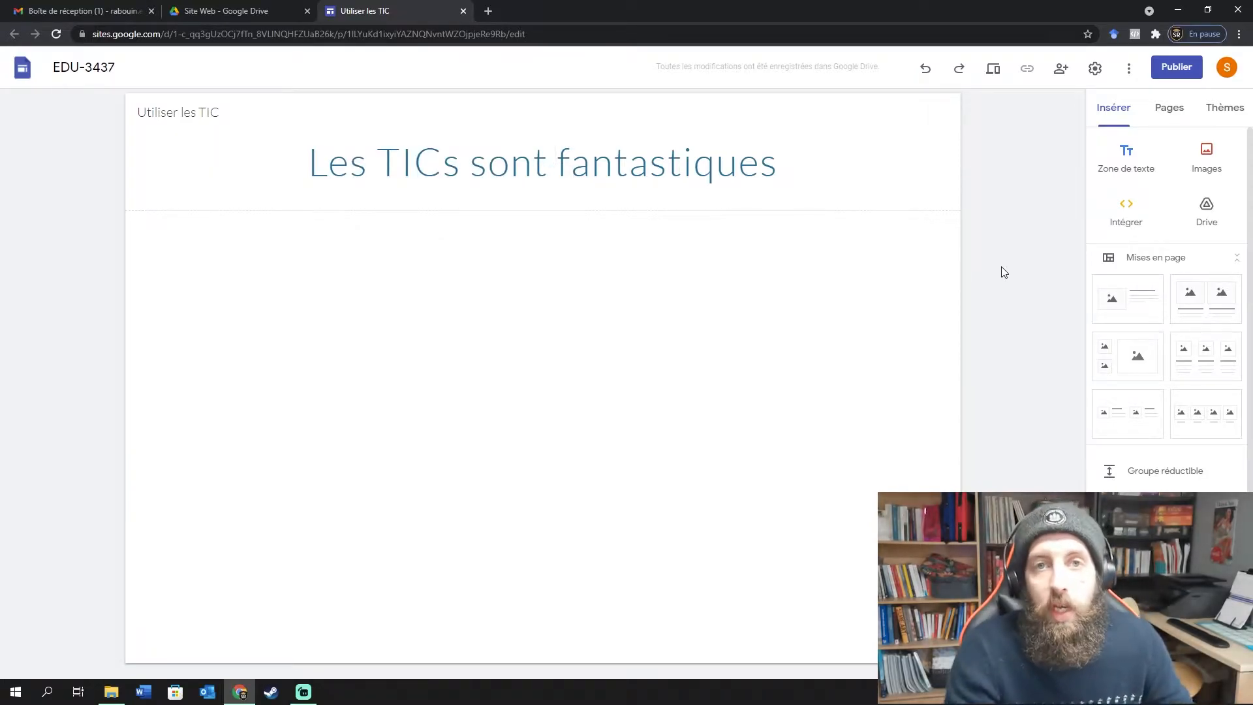
{"action": "left_click", "coordinate": [598, 173]}
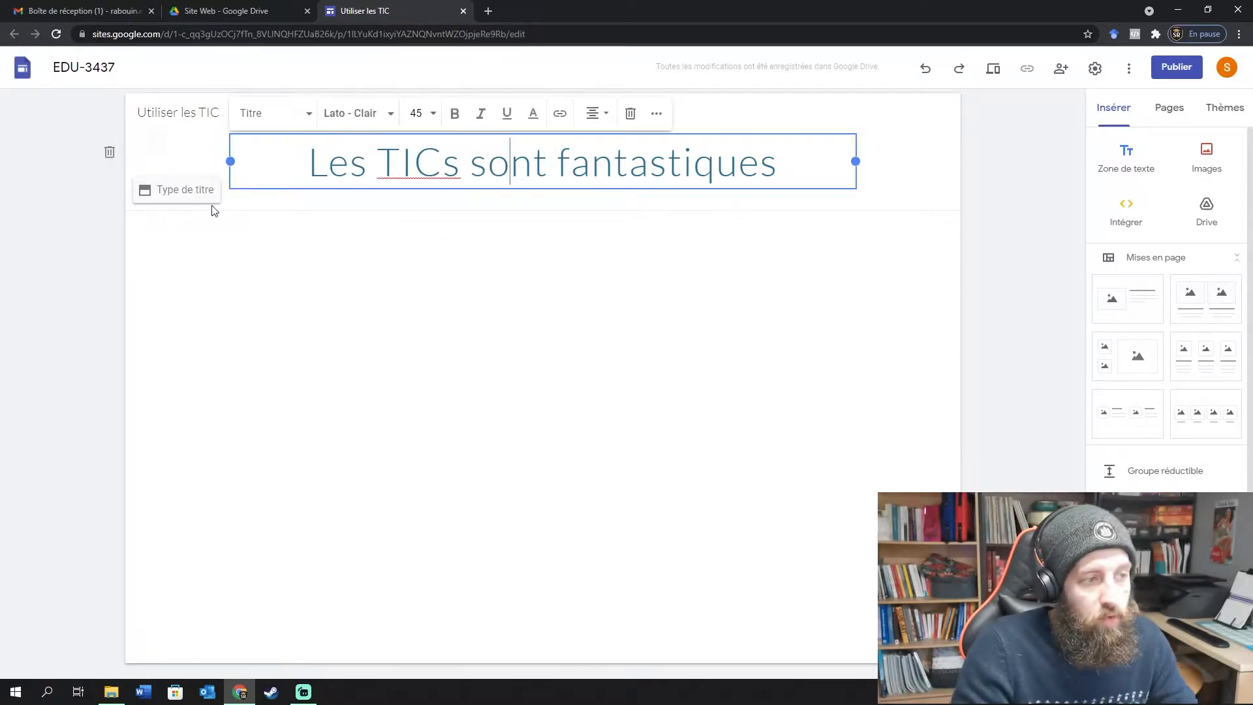
{"action": "left_click", "coordinate": [204, 173]}
{"action": "left_click", "coordinate": [175, 190]}
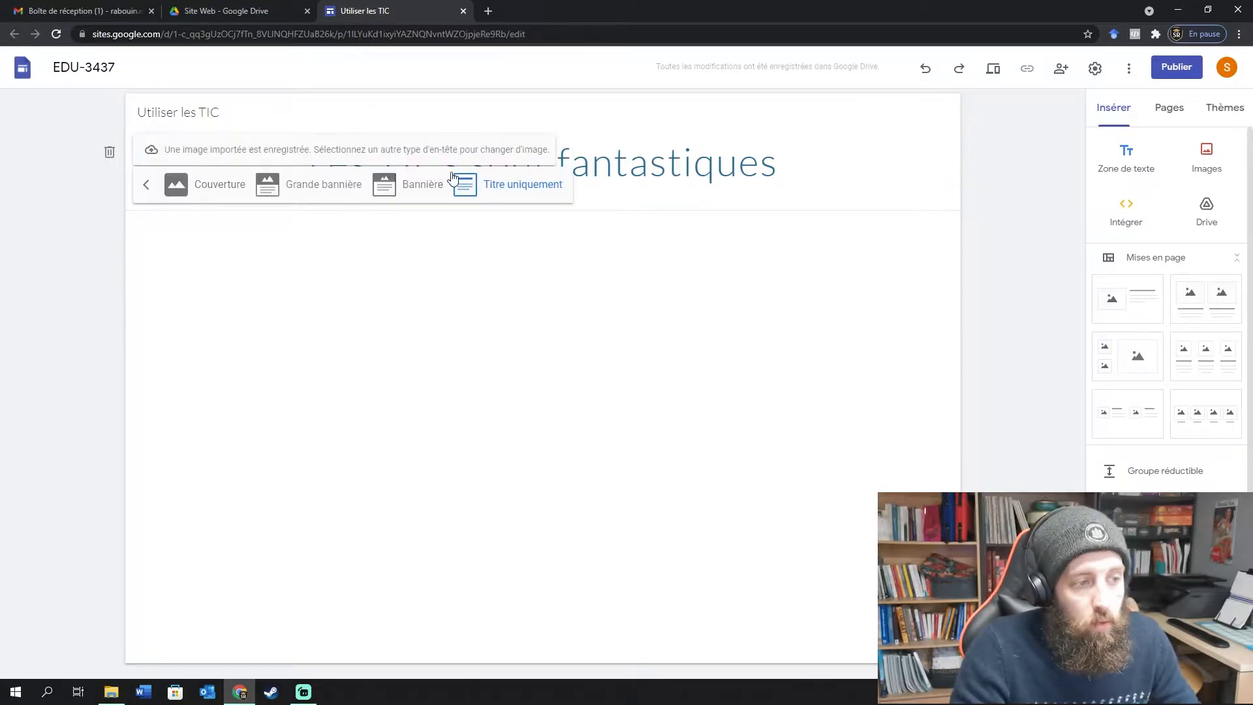
{"action": "left_click", "coordinate": [411, 184]}
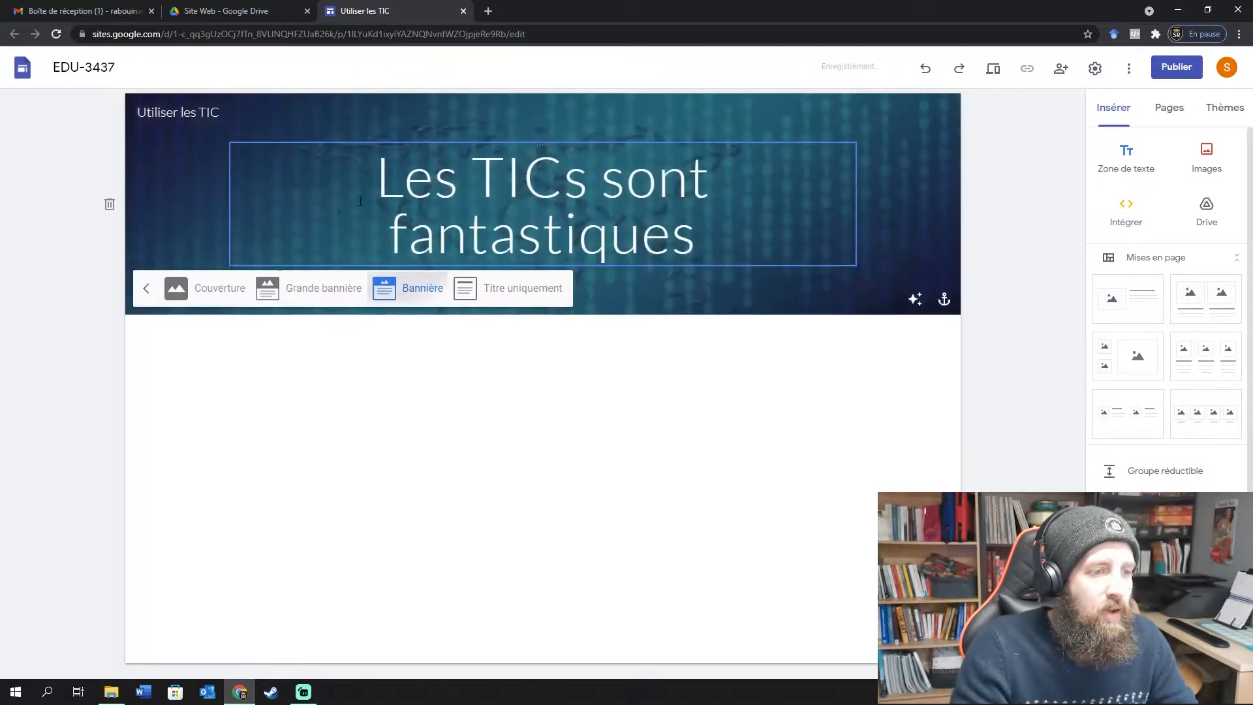
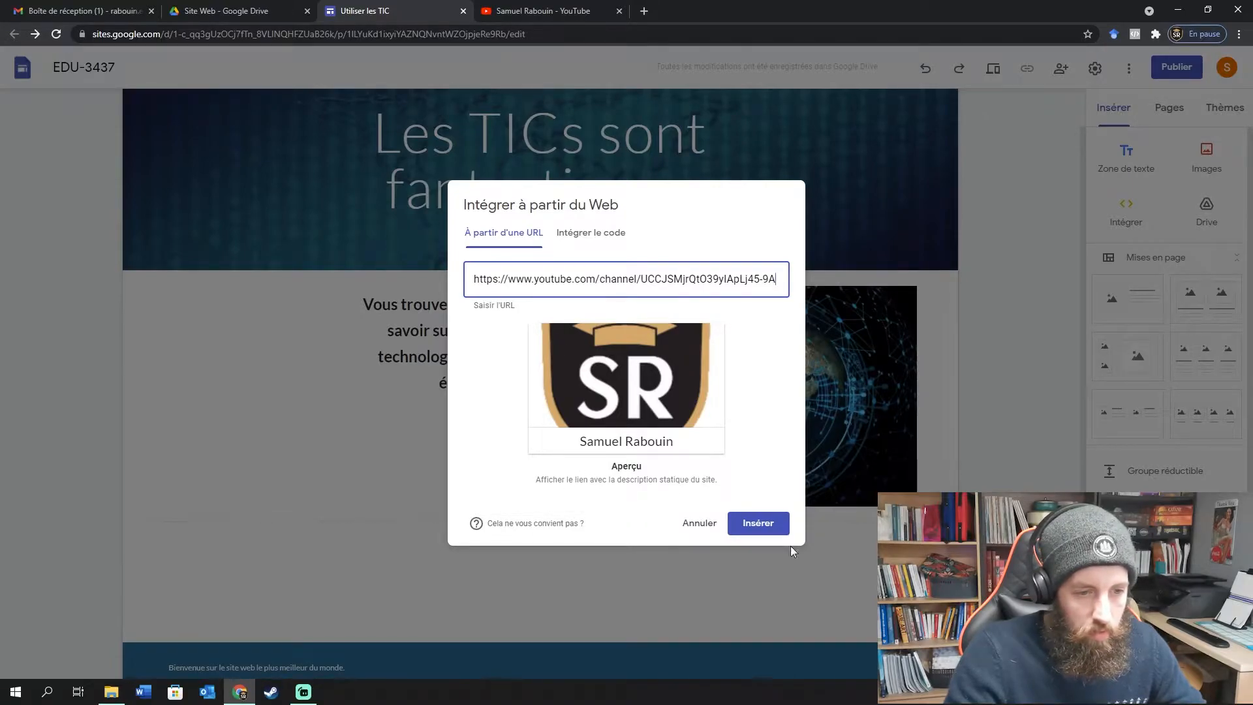
Insert the YouTube channel link card with its picture hidden.
{"action": "left_click", "coordinate": [770, 529]}
{"action": "scroll", "coordinate": [637, 321], "scroll_direction": "down", "scroll_amount": 4}
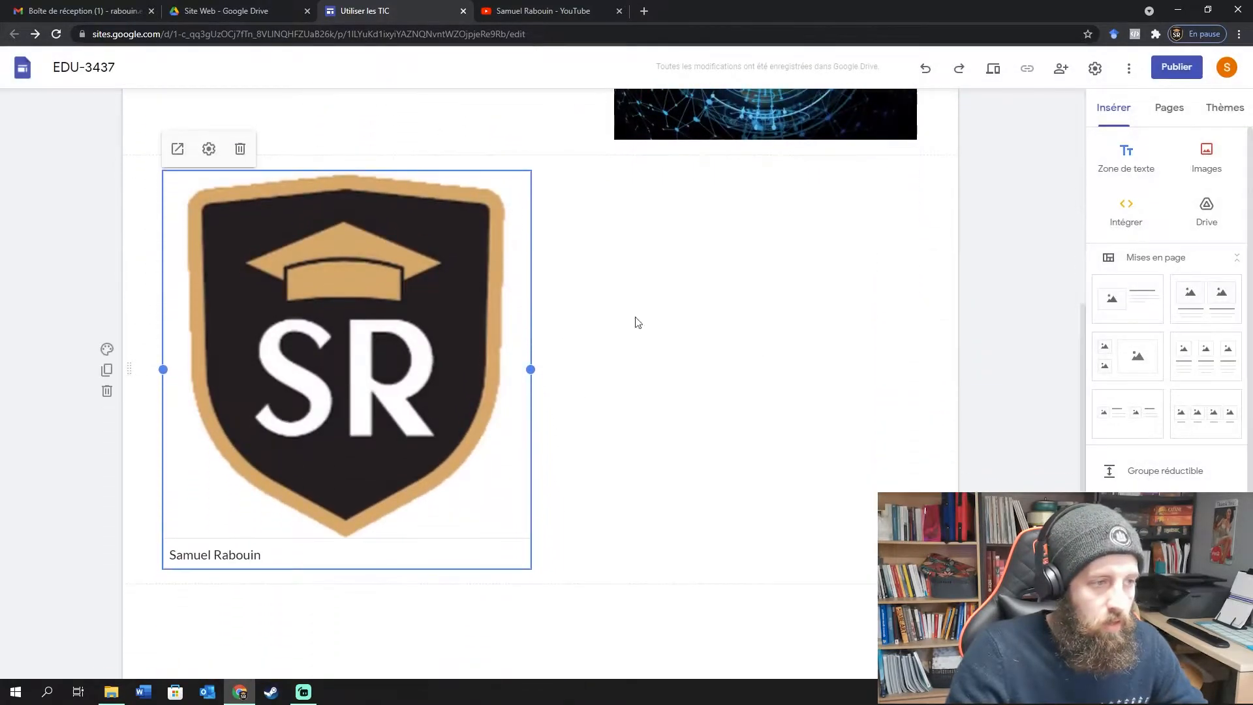
{"action": "left_click", "coordinate": [208, 149]}
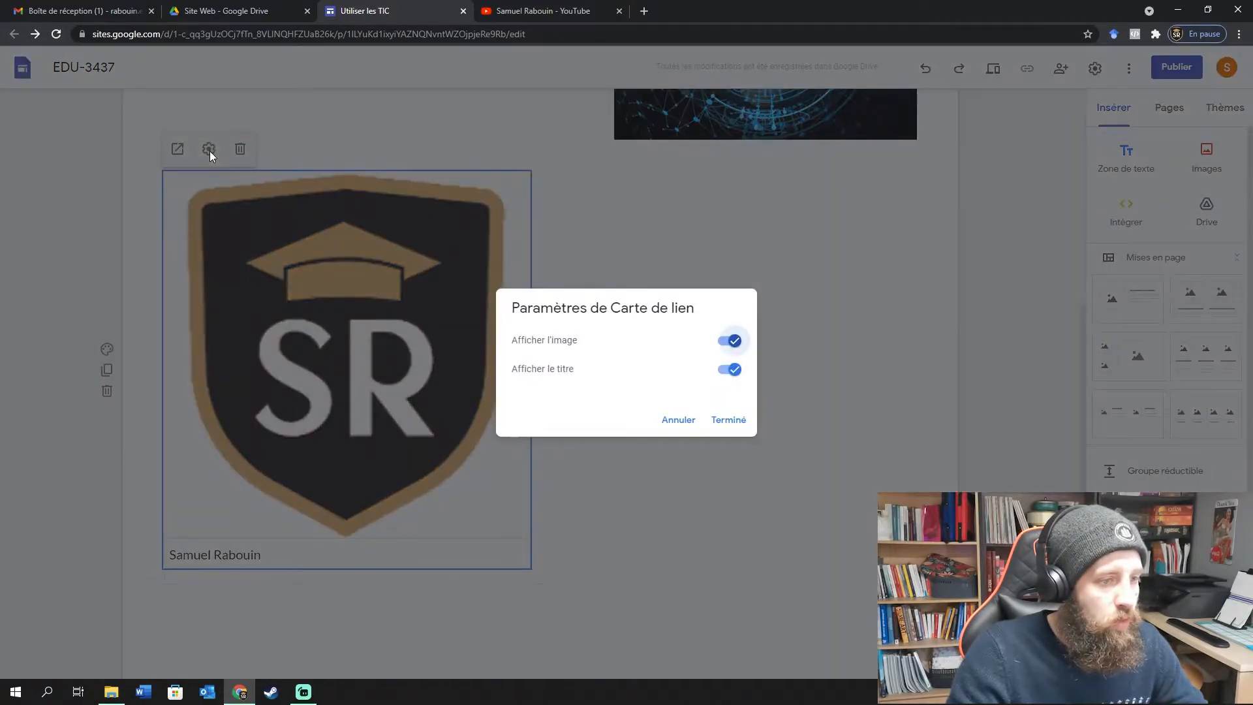
{"action": "left_click", "coordinate": [729, 339]}
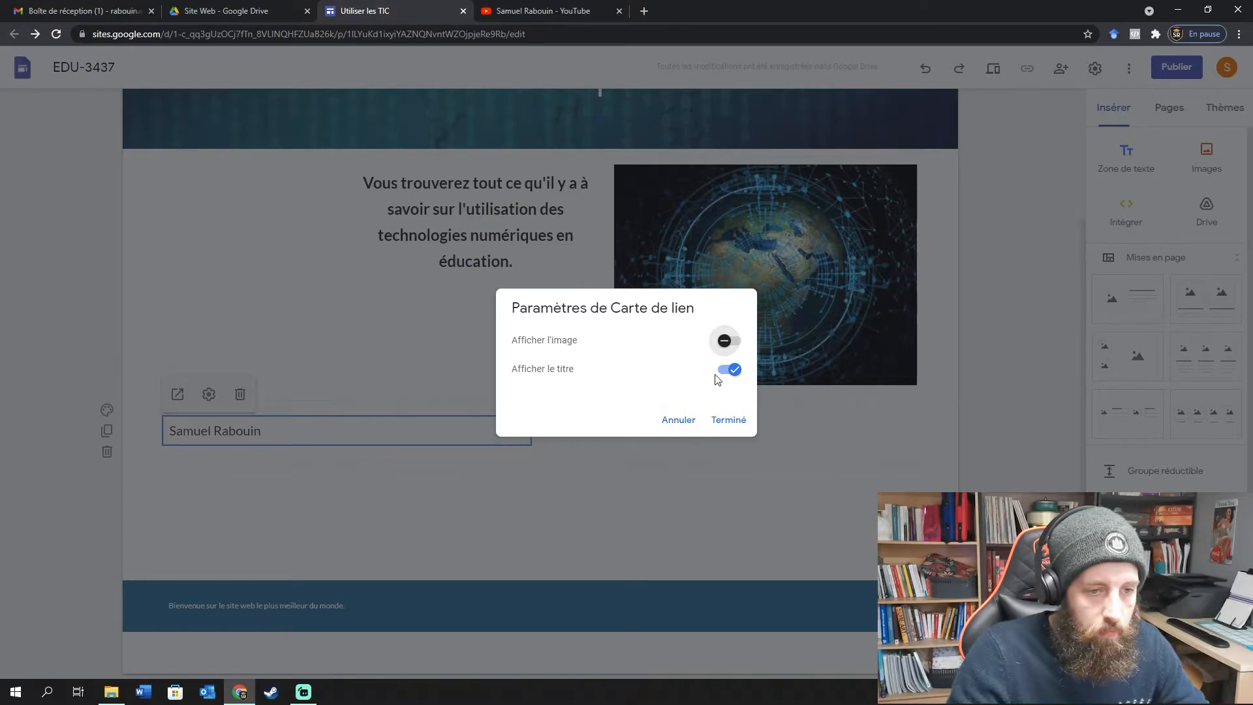
{"action": "left_click", "coordinate": [729, 420]}
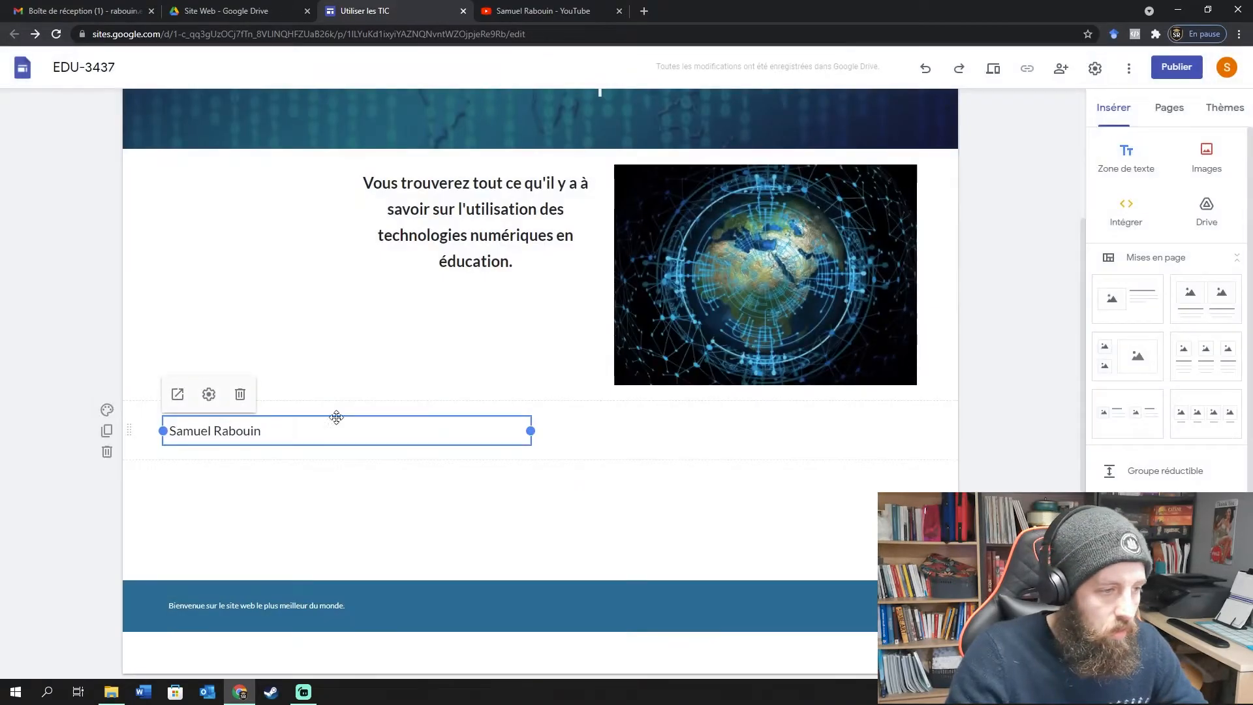
Move the card beside the intro text and try hiding its title, discarding the change.
{"action": "left_click_drag", "start_coordinate": [336, 418], "coordinate": [453, 364]}
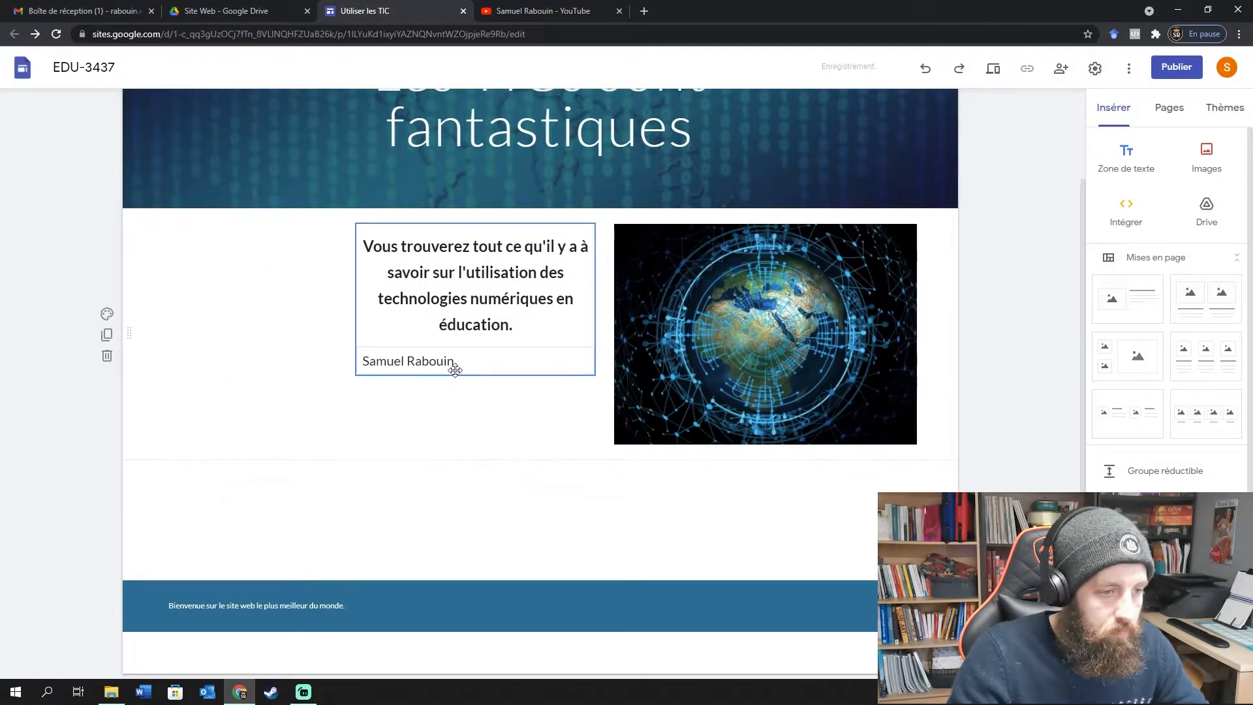
{"action": "left_click", "coordinate": [402, 325]}
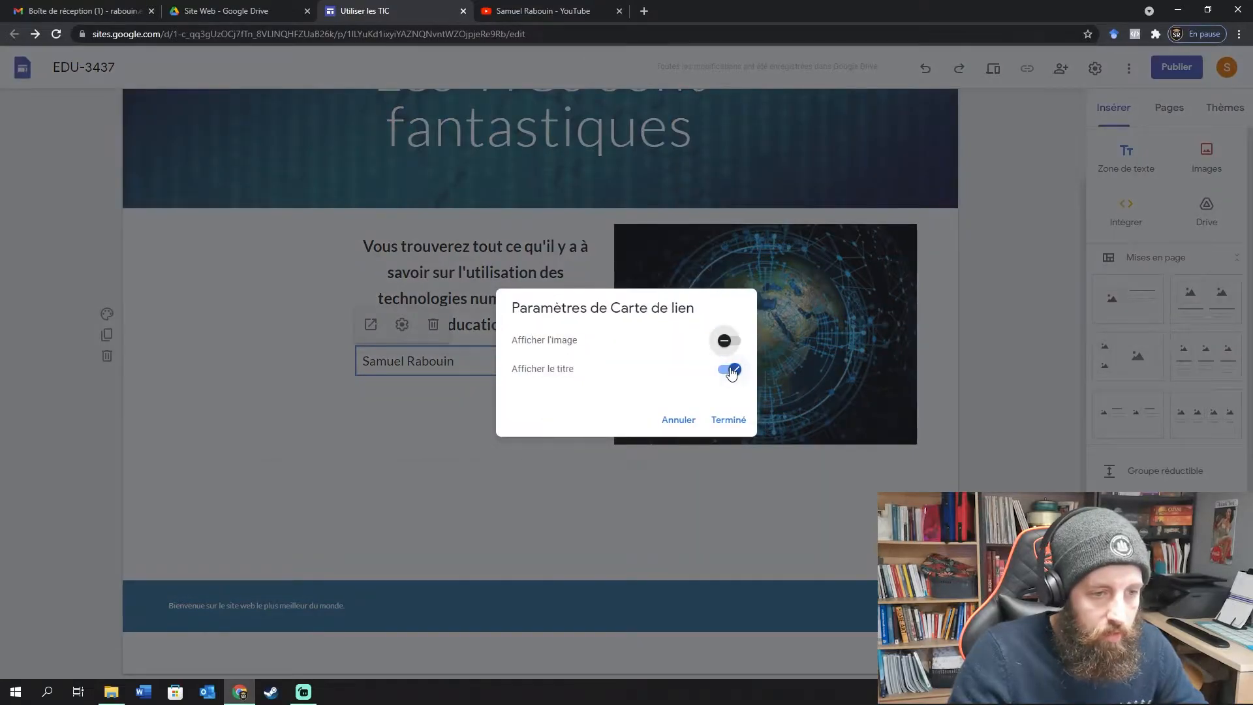
{"action": "left_click", "coordinate": [731, 370]}
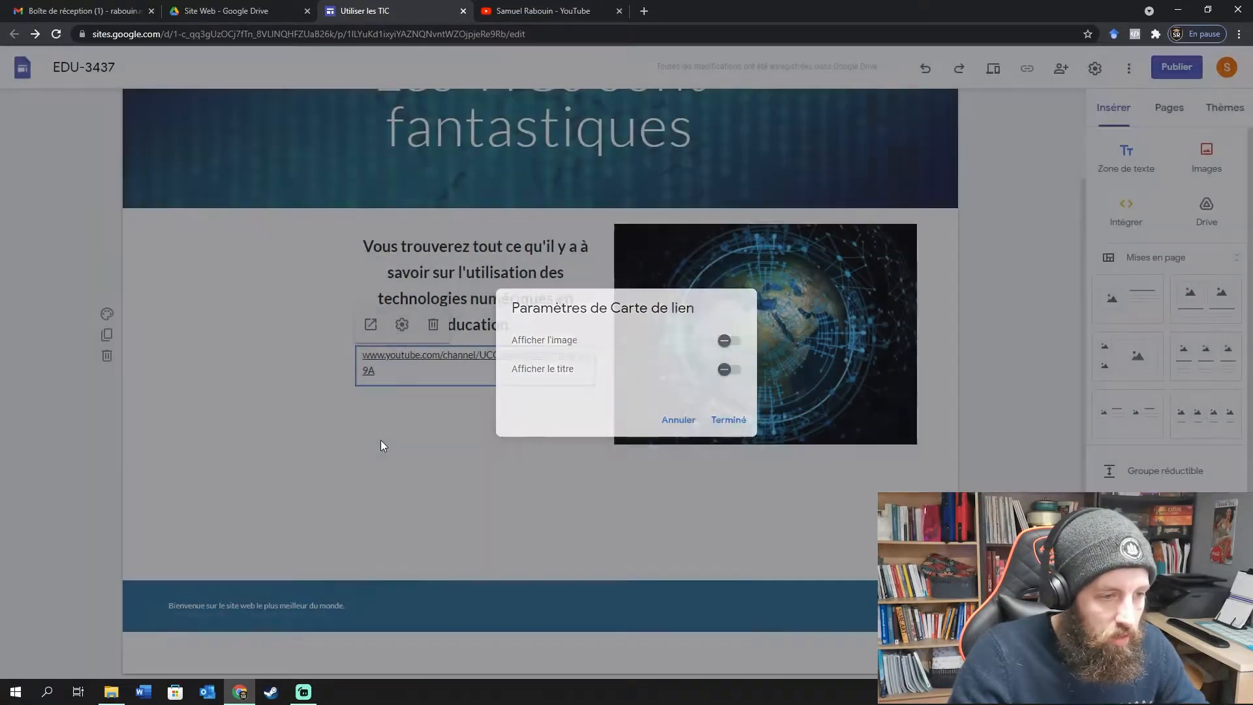
{"action": "left_click", "coordinate": [384, 442]}
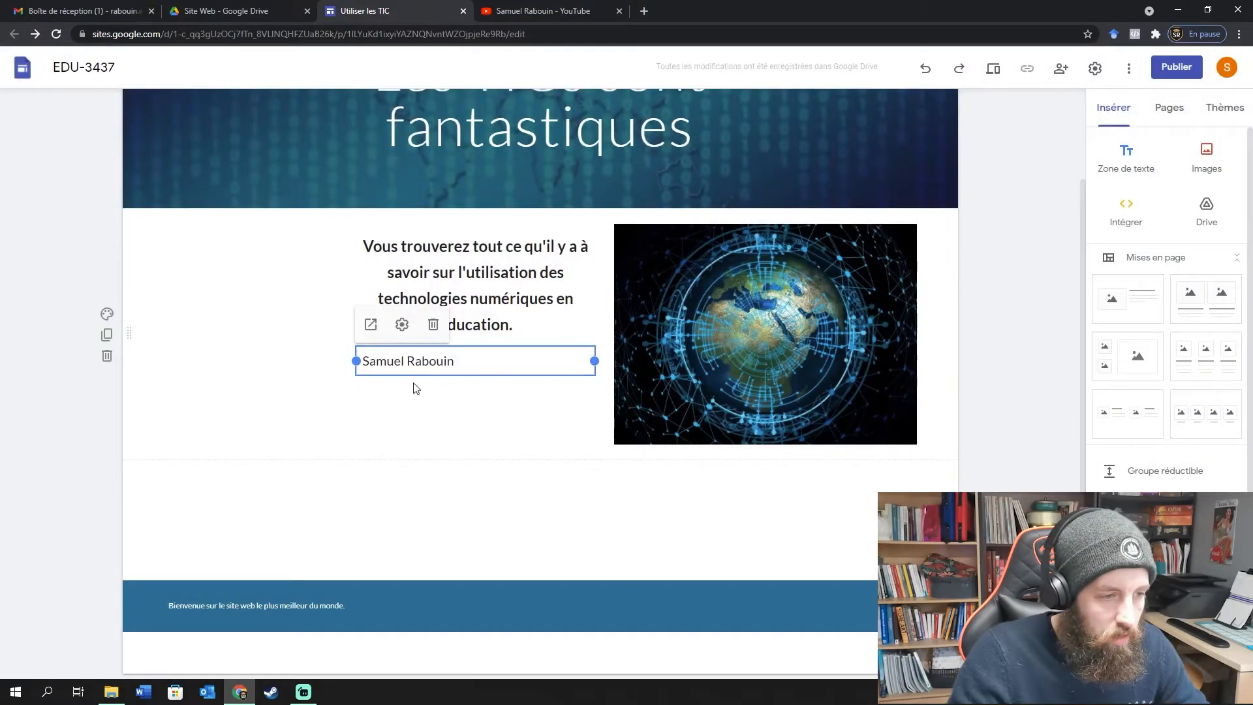
Move the card under the intro text and hide its title so the URL shows.
{"action": "left_click_drag", "start_coordinate": [487, 361], "coordinate": [453, 424]}
{"action": "double_click", "coordinate": [428, 363]}
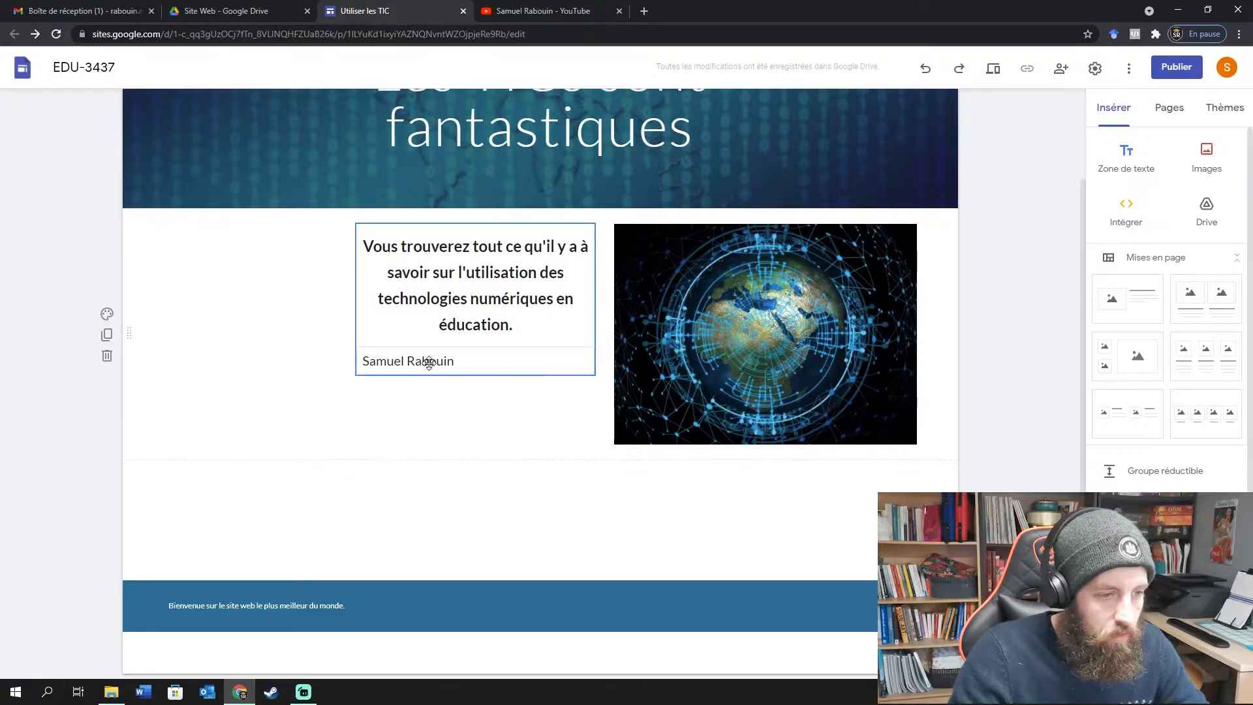
{"action": "left_click", "coordinate": [730, 369]}
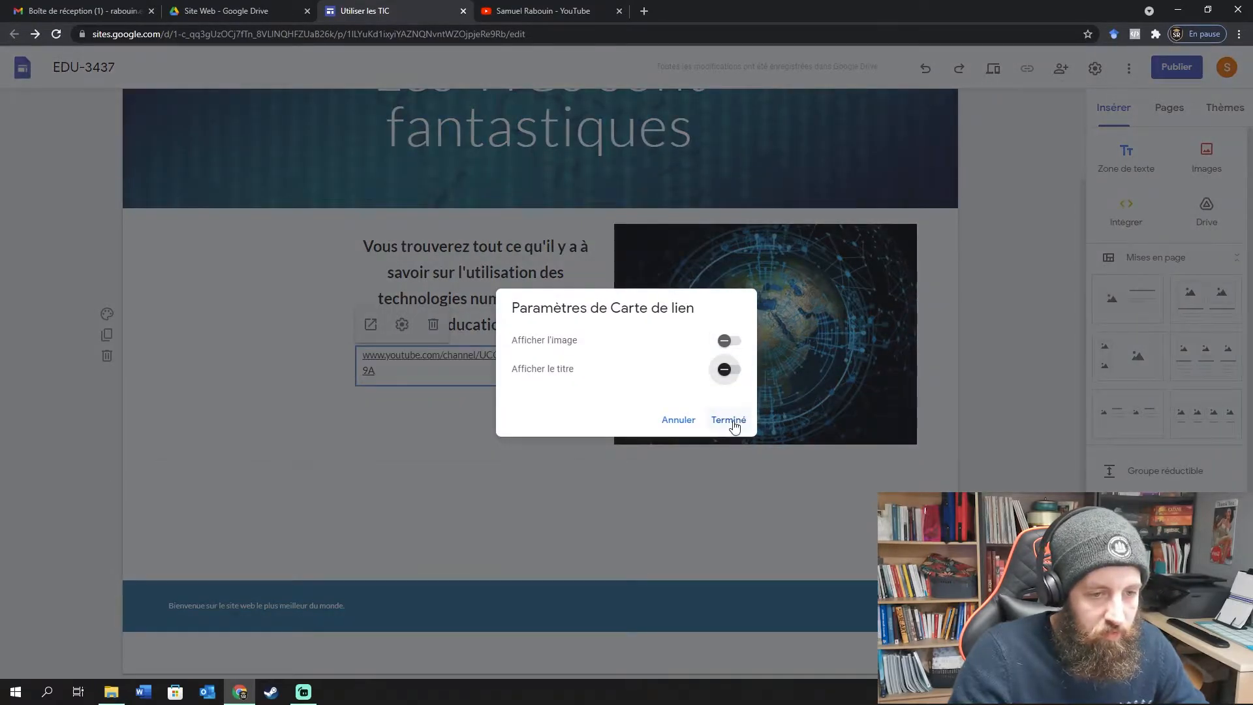
{"action": "left_click", "coordinate": [728, 420]}
Move the card into the empty left column and show the channel title again.
{"action": "left_click_drag", "start_coordinate": [391, 379], "coordinate": [327, 445]}
{"action": "double_click", "coordinate": [268, 255]}
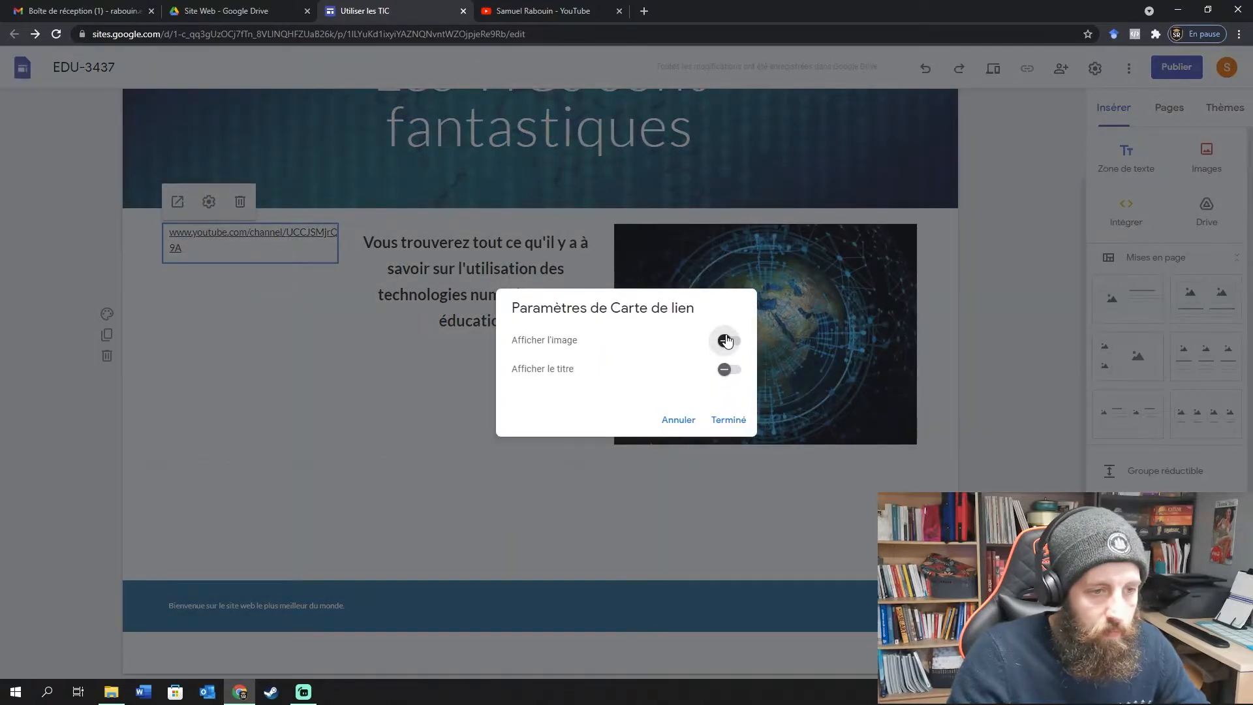
{"action": "left_click", "coordinate": [728, 369]}
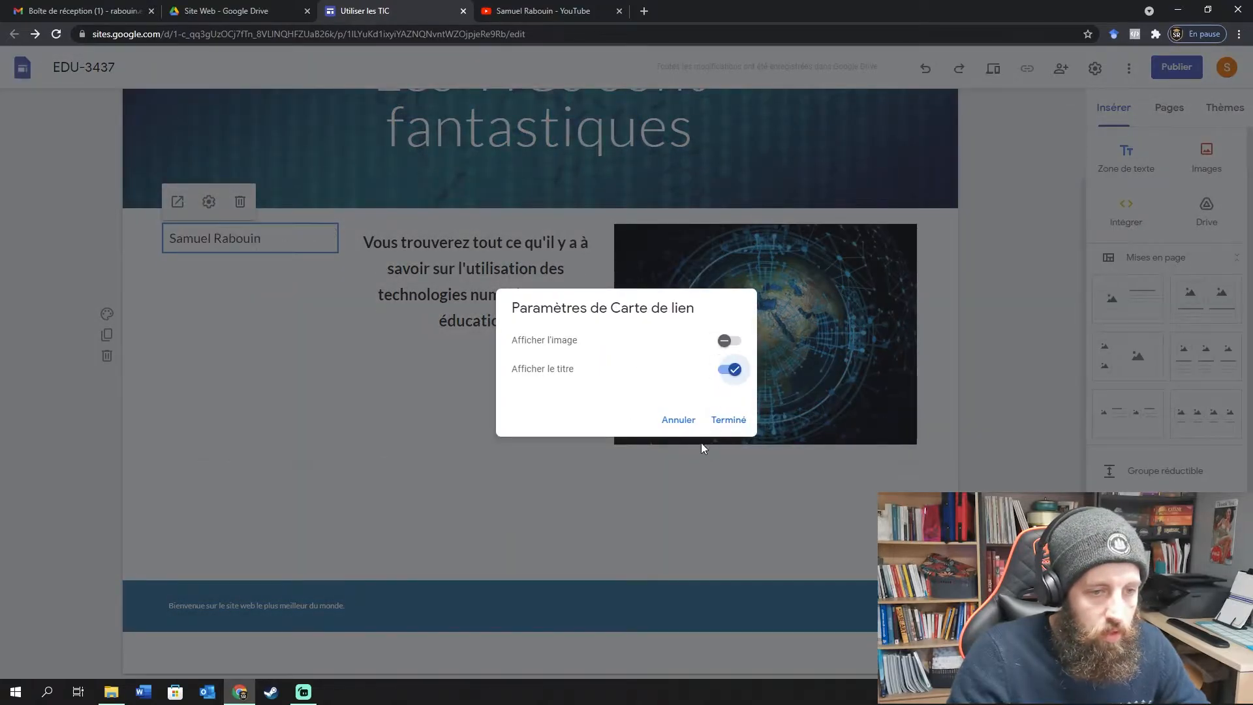
{"action": "left_click", "coordinate": [729, 419]}
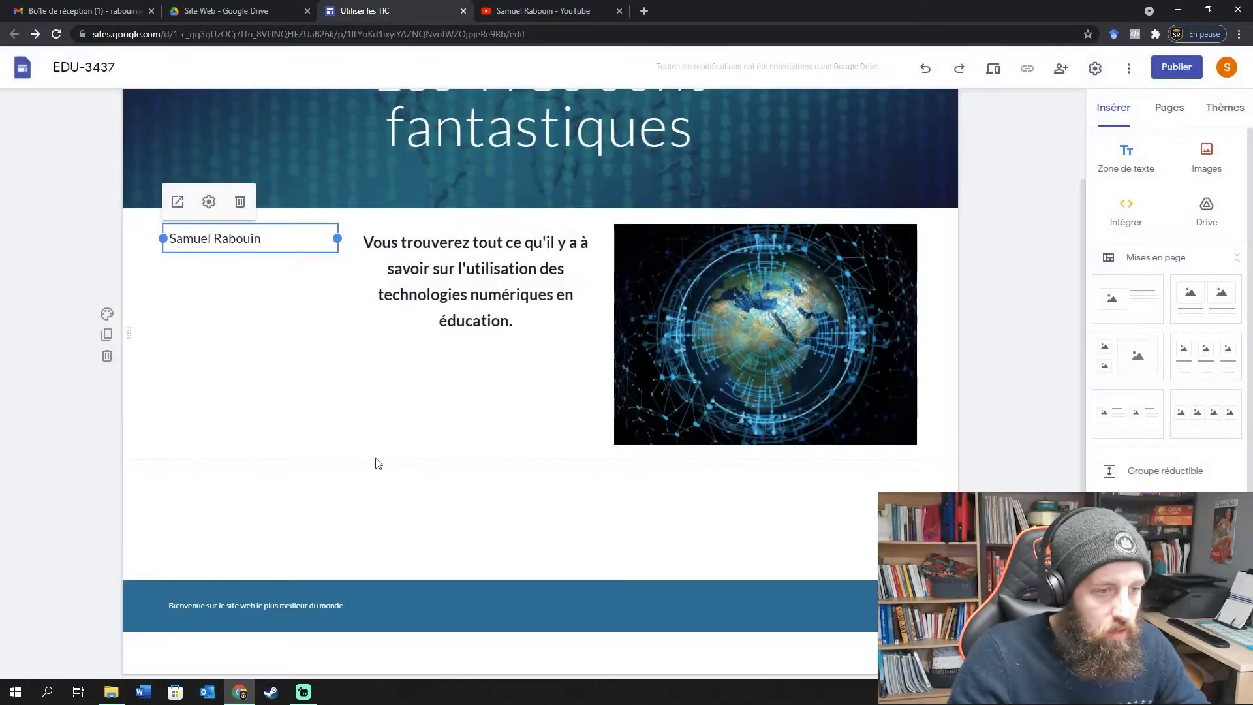
Place the channel title card beneath the globe image.
{"action": "right_click", "coordinate": [221, 243]}
{"action": "left_click", "coordinate": [139, 314]}
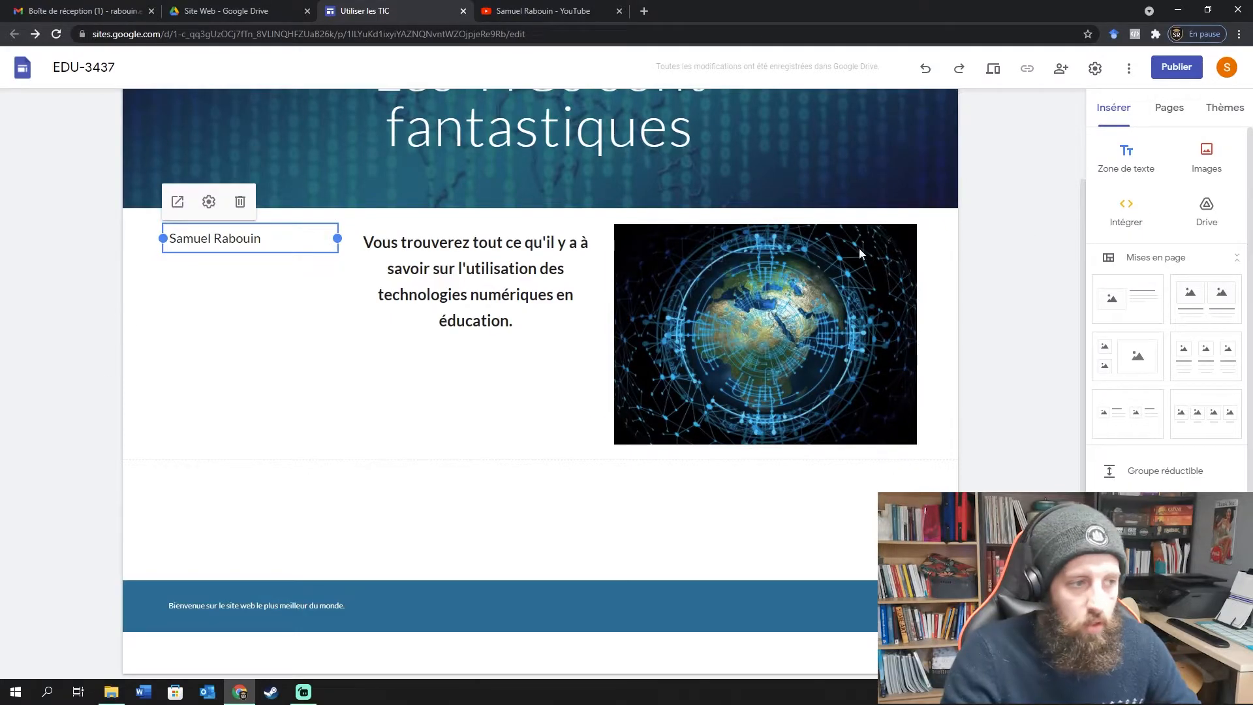
{"action": "left_click_drag", "start_coordinate": [263, 241], "coordinate": [817, 462]}
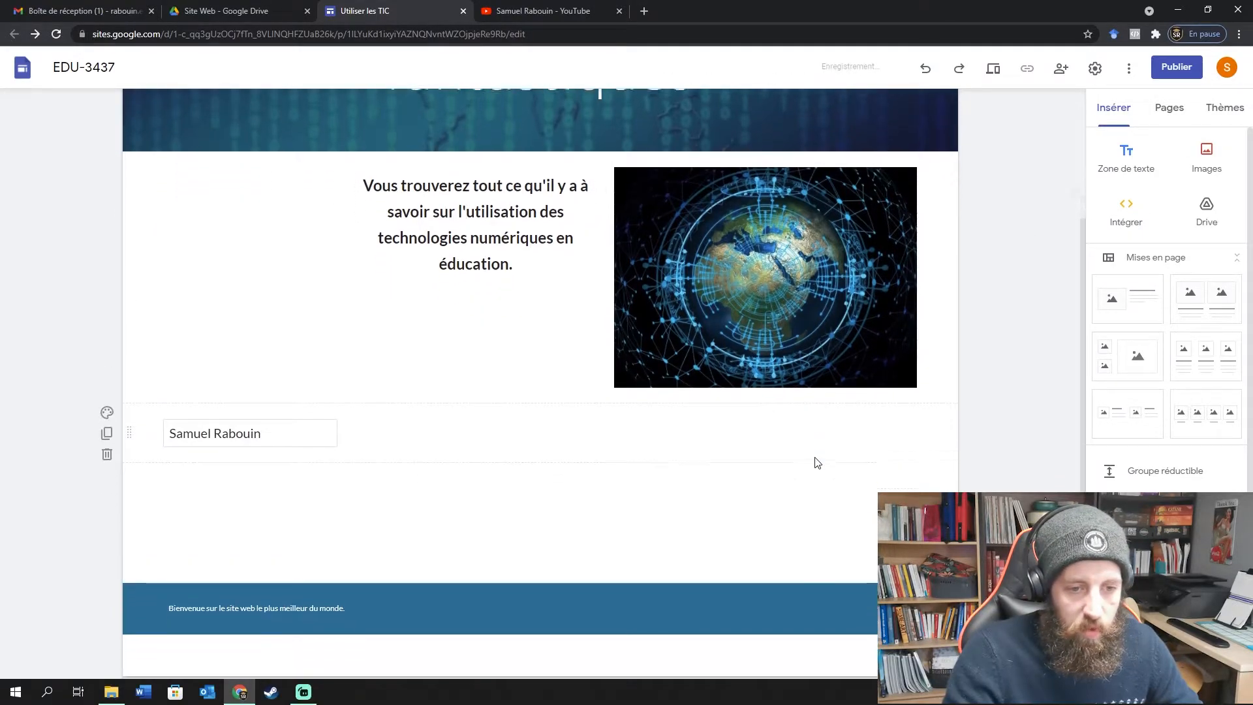
{"action": "left_click", "coordinate": [195, 435]}
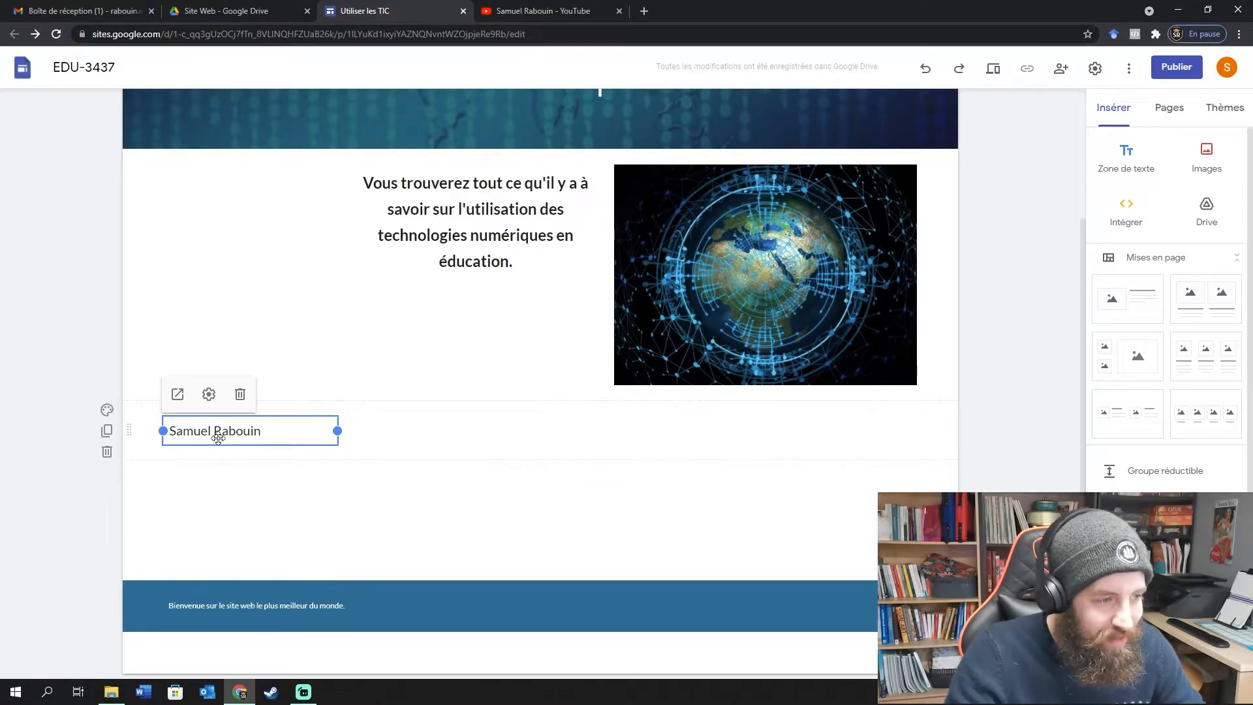
{"action": "left_click_drag", "start_coordinate": [218, 437], "coordinate": [848, 390]}
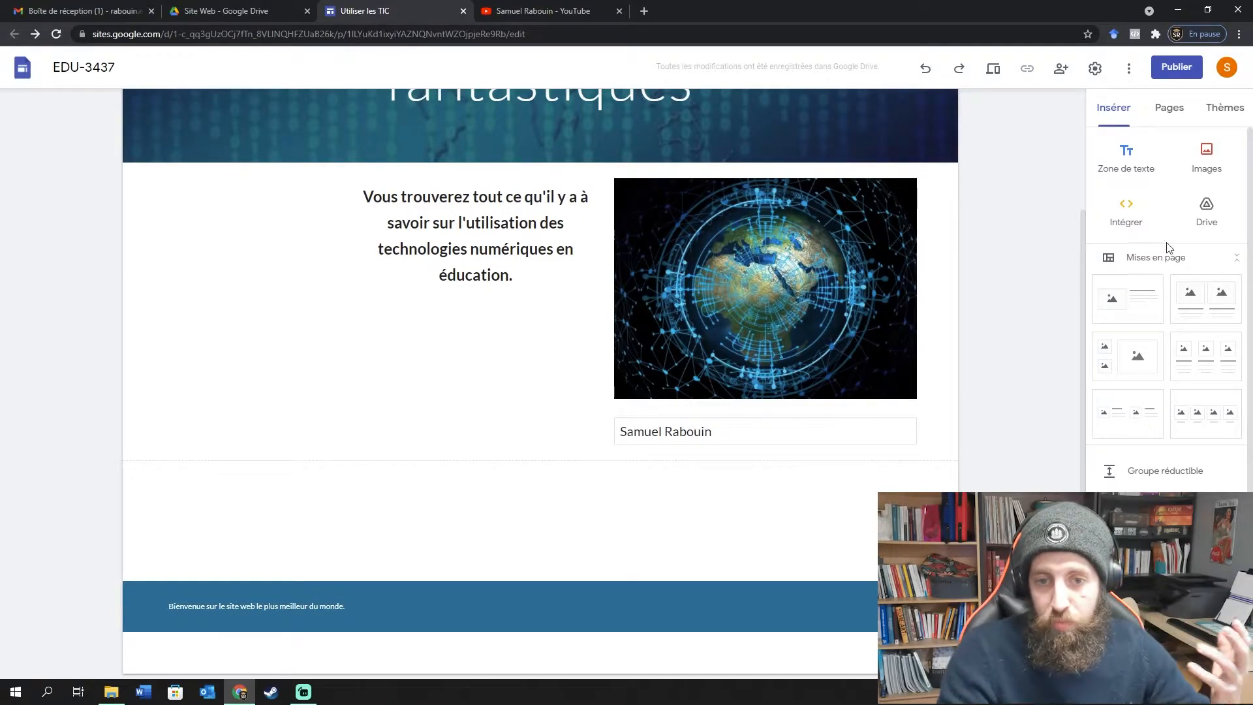
{"action": "scroll", "coordinate": [1169, 254], "scroll_direction": "down", "scroll_amount": 1}
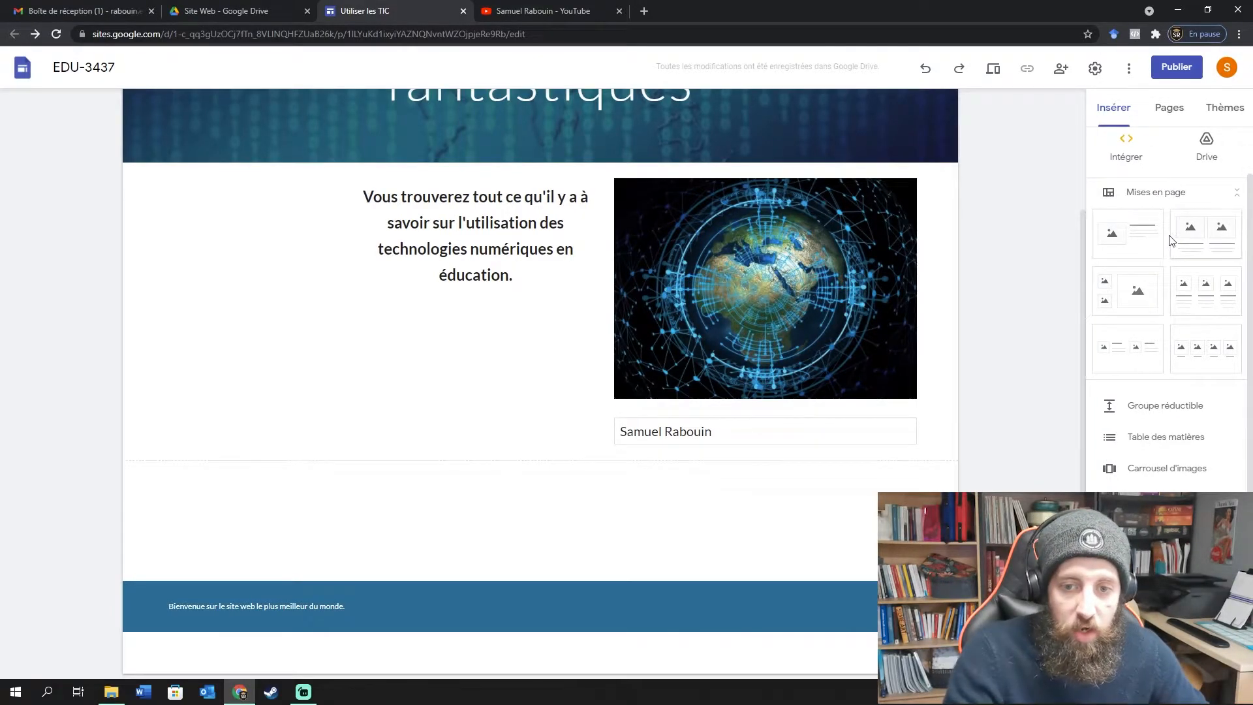
{"action": "scroll", "coordinate": [1174, 235], "scroll_direction": "down", "scroll_amount": 1}
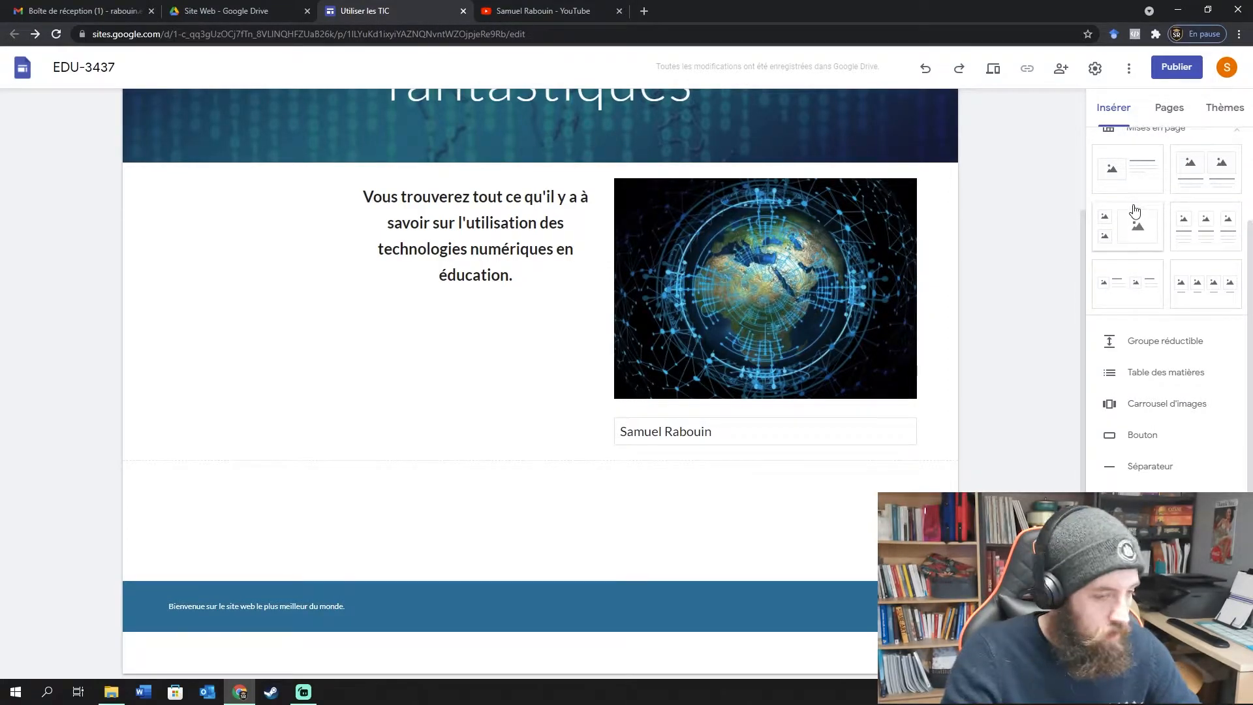
{"action": "scroll", "coordinate": [1135, 210], "scroll_direction": "up", "scroll_amount": 1}
{"action": "scroll", "coordinate": [1138, 208], "scroll_direction": "up", "scroll_amount": 1}
{"action": "scroll", "coordinate": [998, 257], "scroll_direction": "up", "scroll_amount": 1}
{"action": "scroll", "coordinate": [1130, 242], "scroll_direction": "down", "scroll_amount": 1}
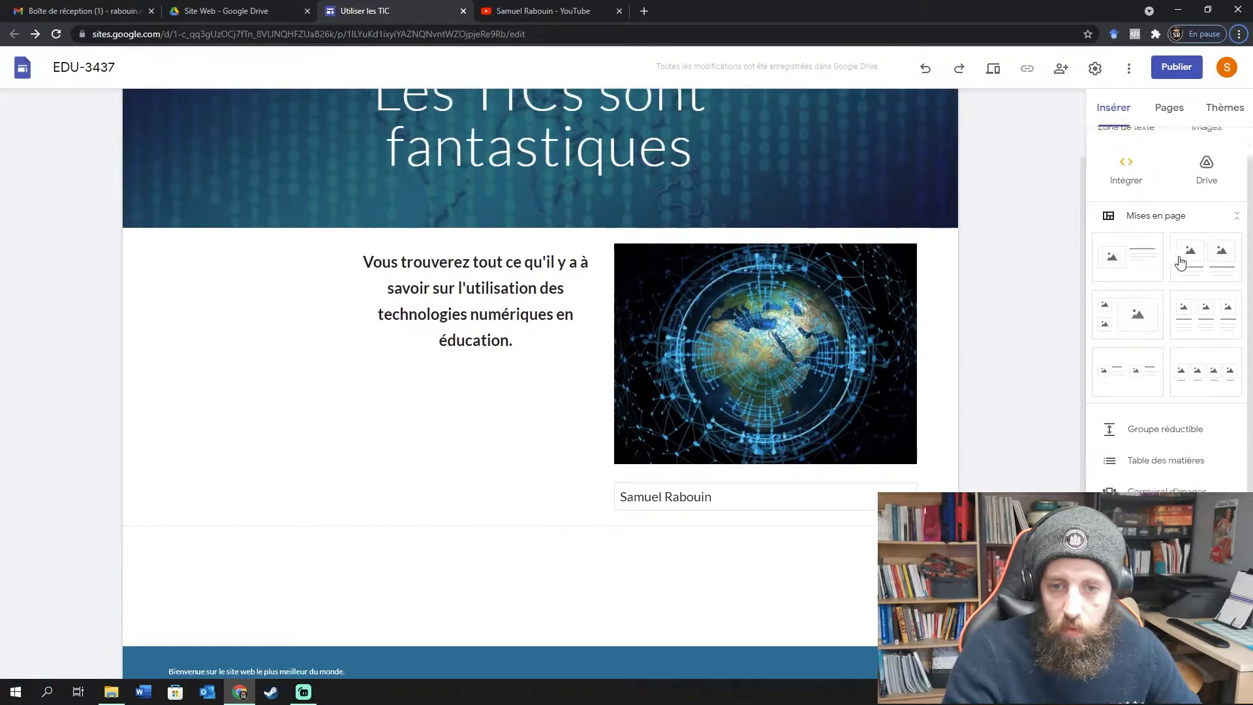
{"action": "left_click", "coordinate": [1130, 243]}
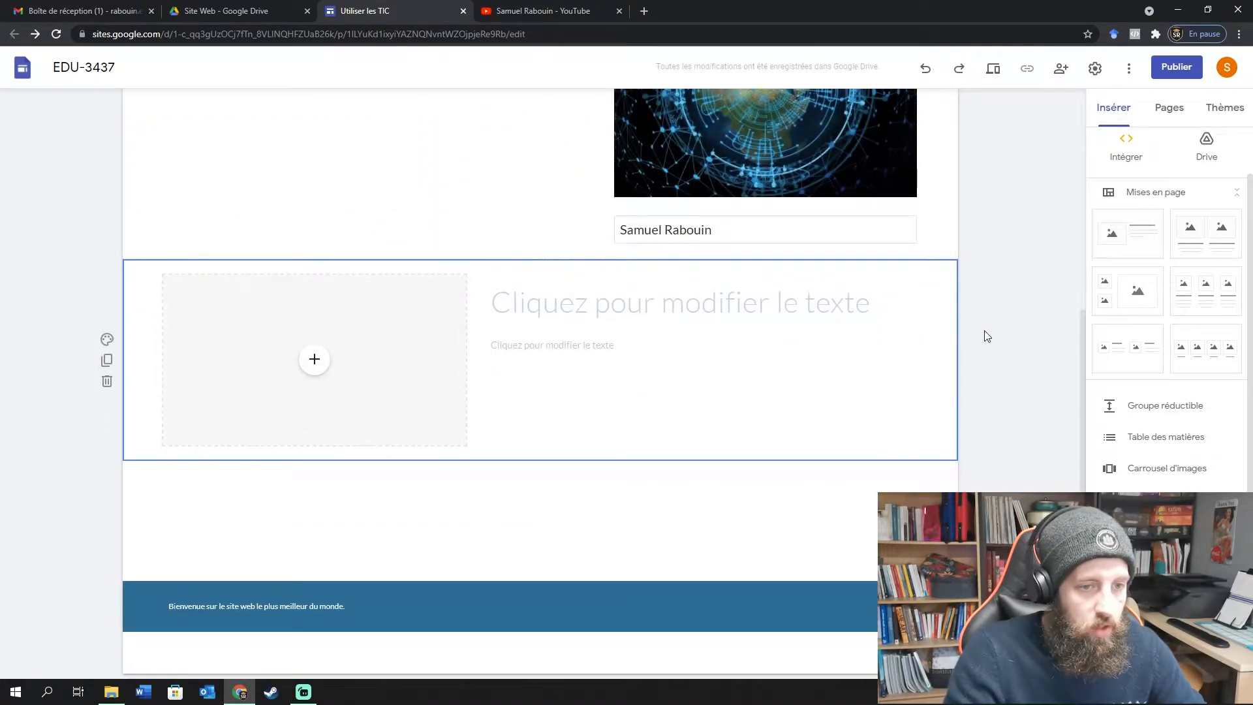
{"action": "scroll", "coordinate": [985, 335], "scroll_direction": "up", "scroll_amount": 2}
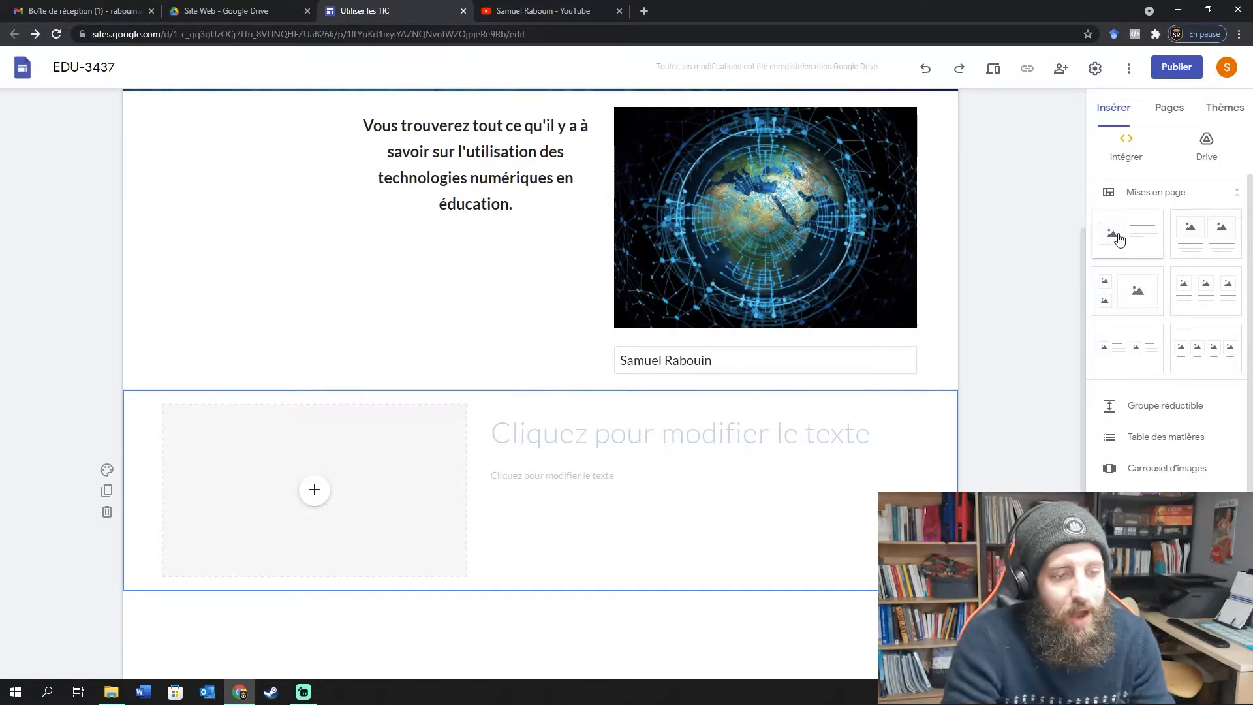
{"action": "key", "text": "ctrl+z"}
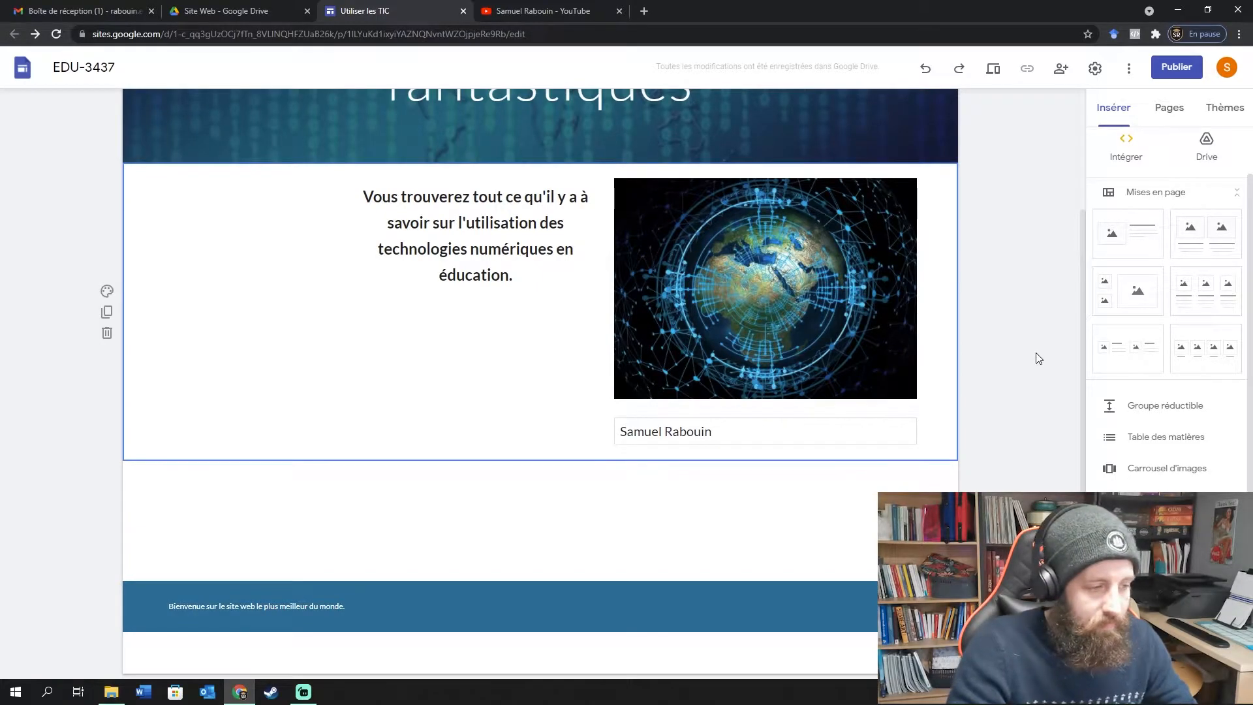
{"action": "left_click", "coordinate": [1208, 239]}
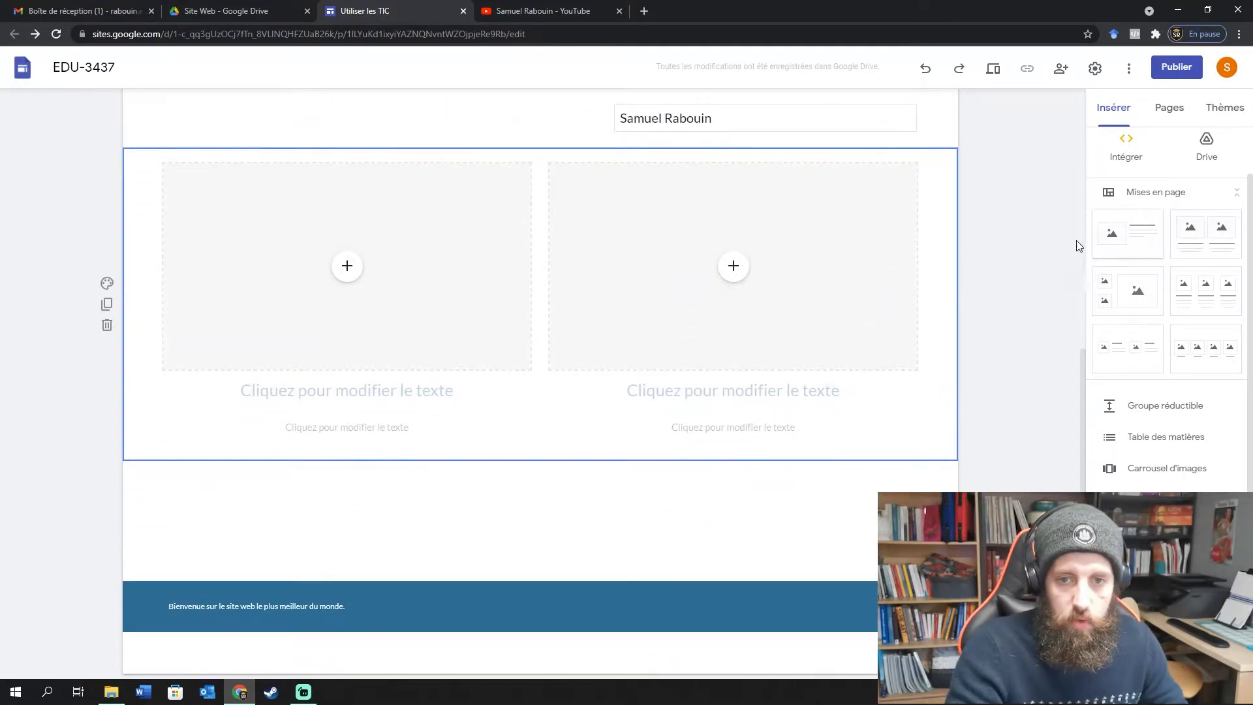
{"action": "key", "text": "ctrl+z"}
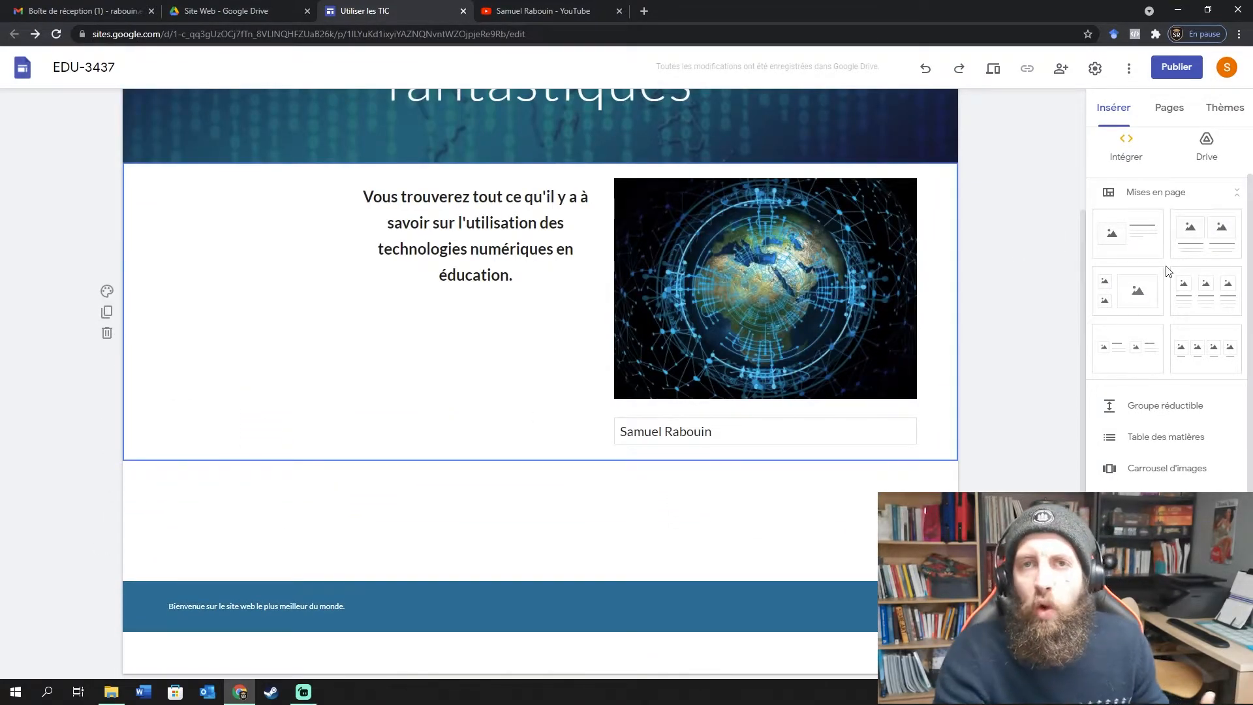
{"action": "scroll", "coordinate": [1171, 269], "scroll_direction": "down", "scroll_amount": 2}
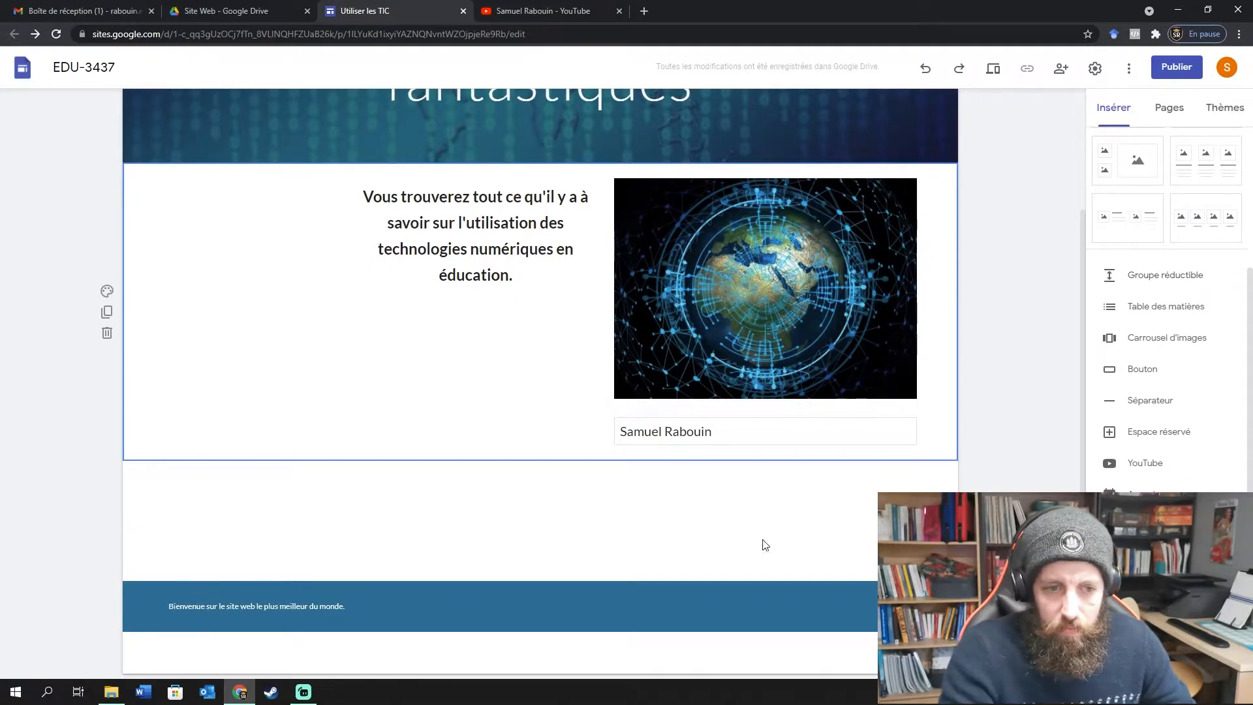
Add a collapsible group 'Section 1' with body text 'Présentation générale de la section 1'.
{"action": "left_click", "coordinate": [1175, 277]}
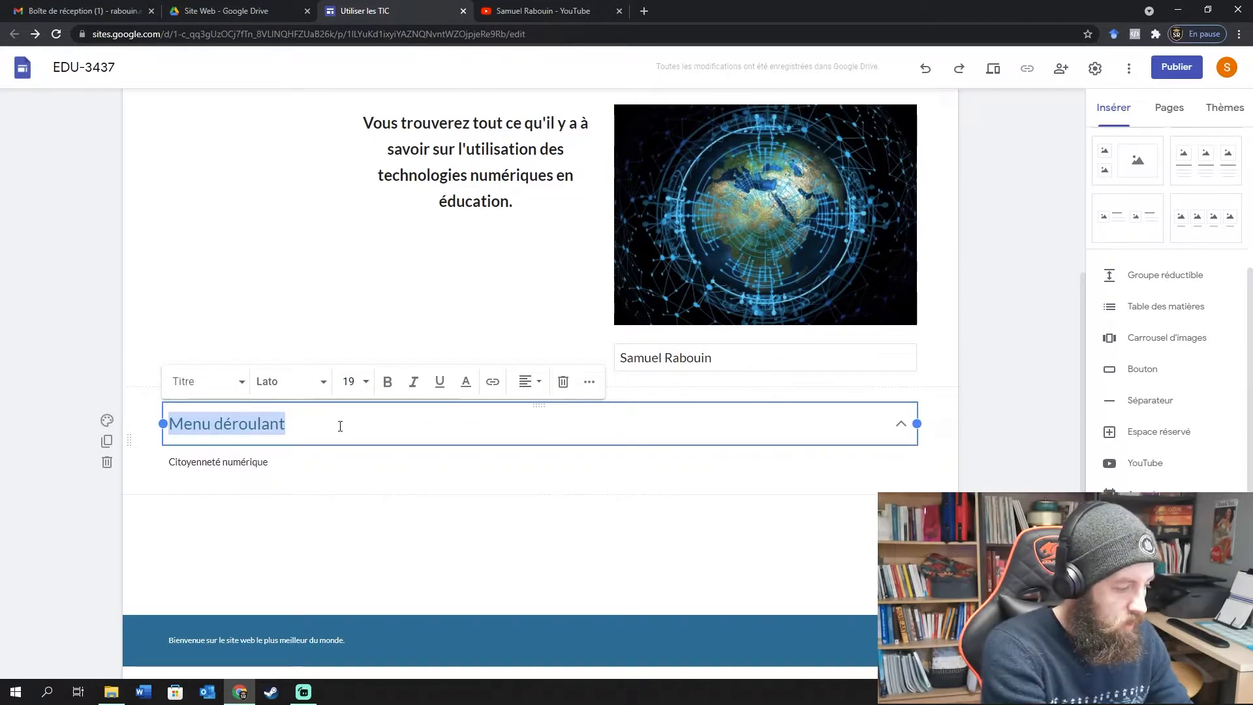
{"action": "type", "text": "Section 1"}
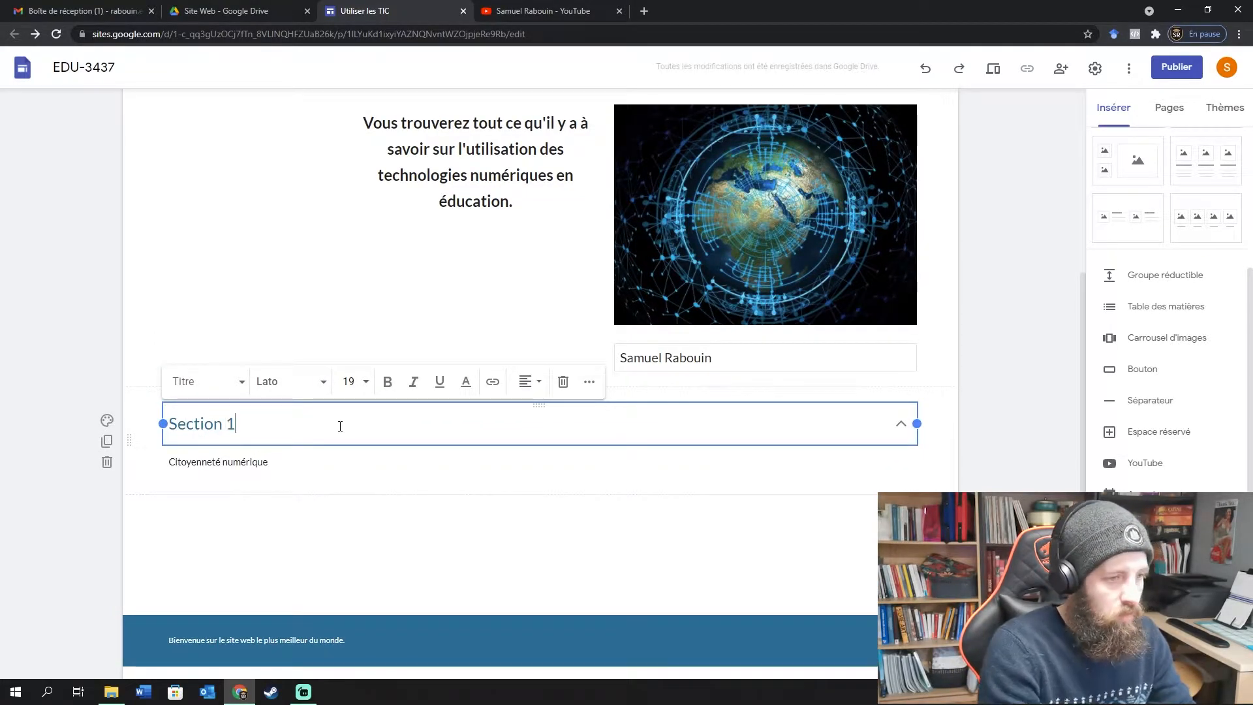
{"action": "left_click", "coordinate": [606, 462]}
{"action": "left_click_drag", "start_coordinate": [615, 470], "coordinate": [74, 471]}
{"action": "type", "text": "Présentation générale"}
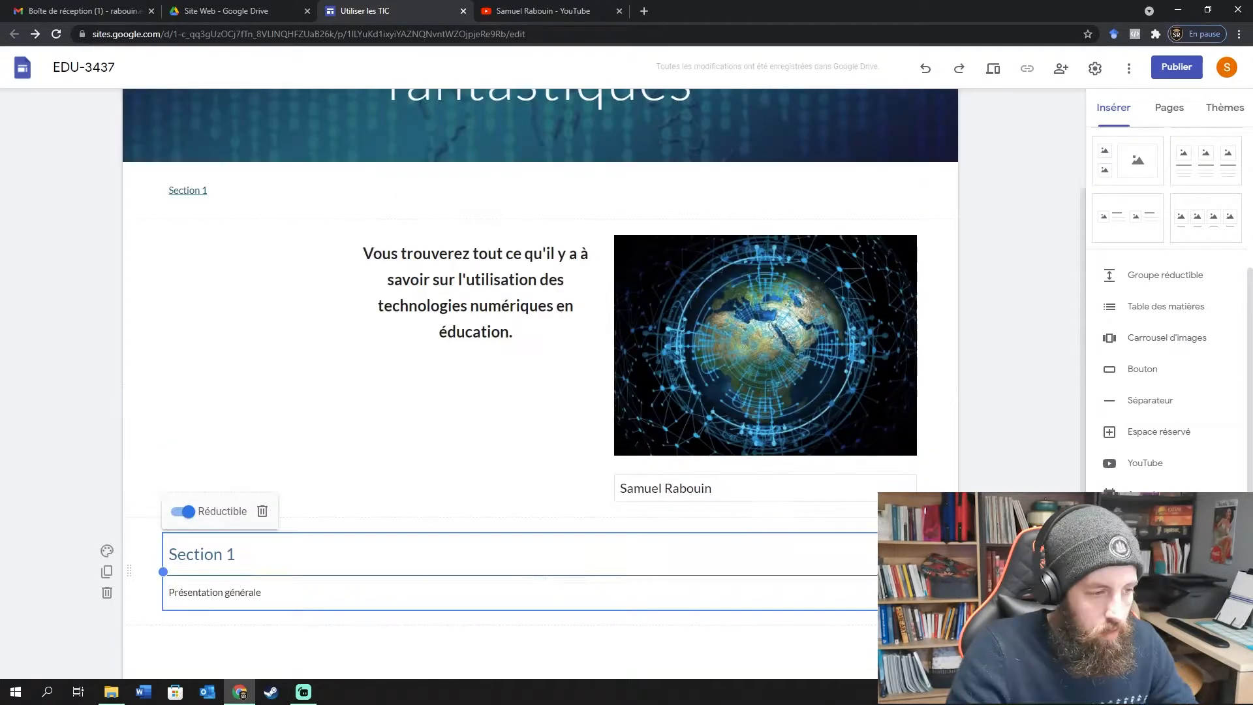
{"action": "scroll", "coordinate": [870, 450], "scroll_direction": "down", "scroll_amount": 3}
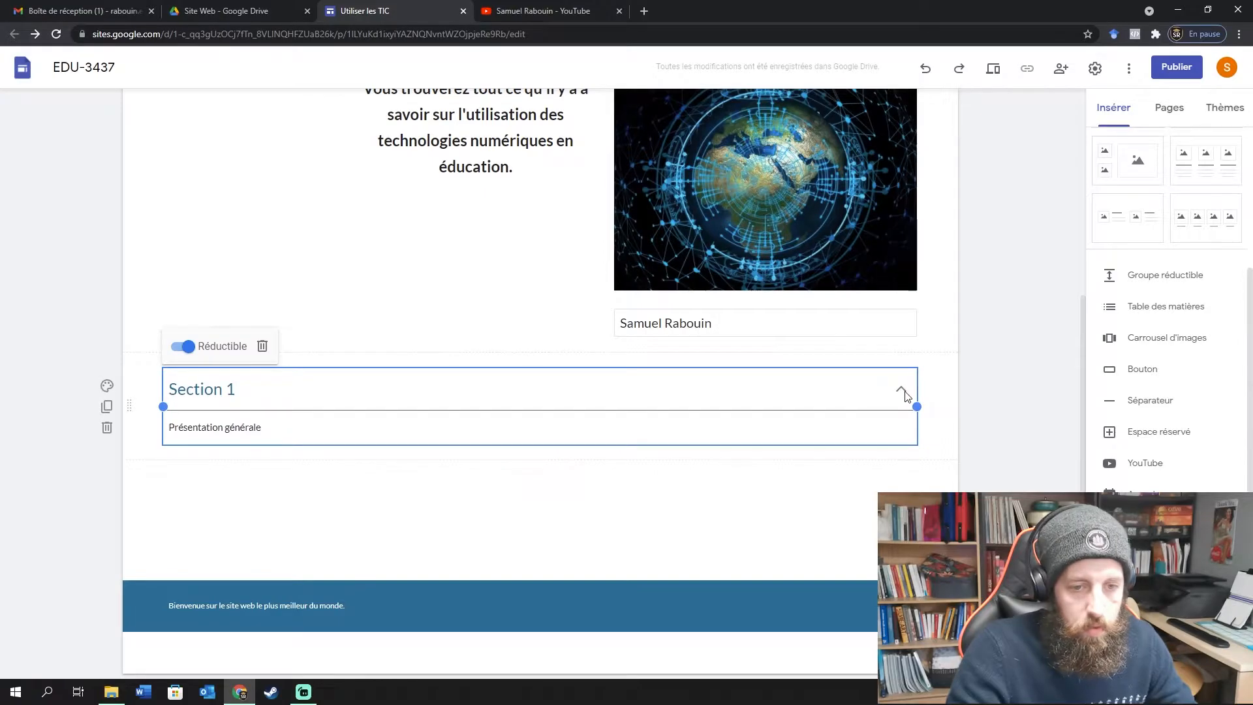
{"action": "left_click", "coordinate": [362, 422]}
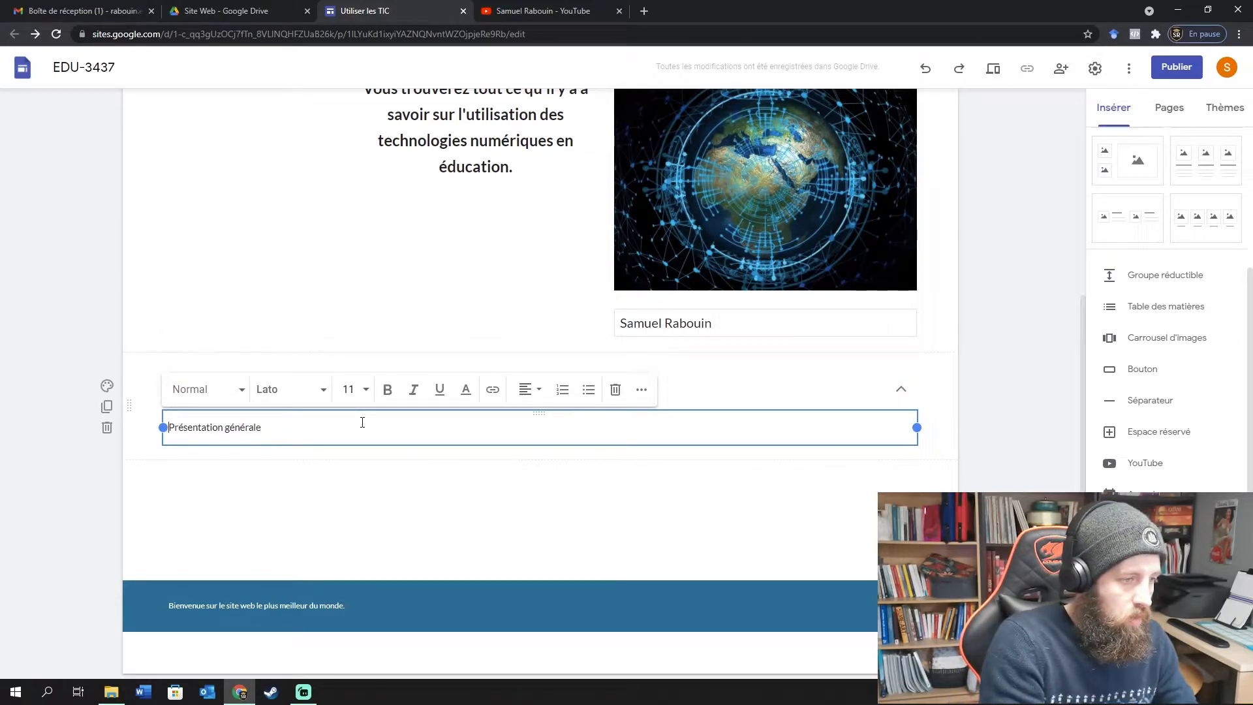
{"action": "type", "text": "de la sec"}
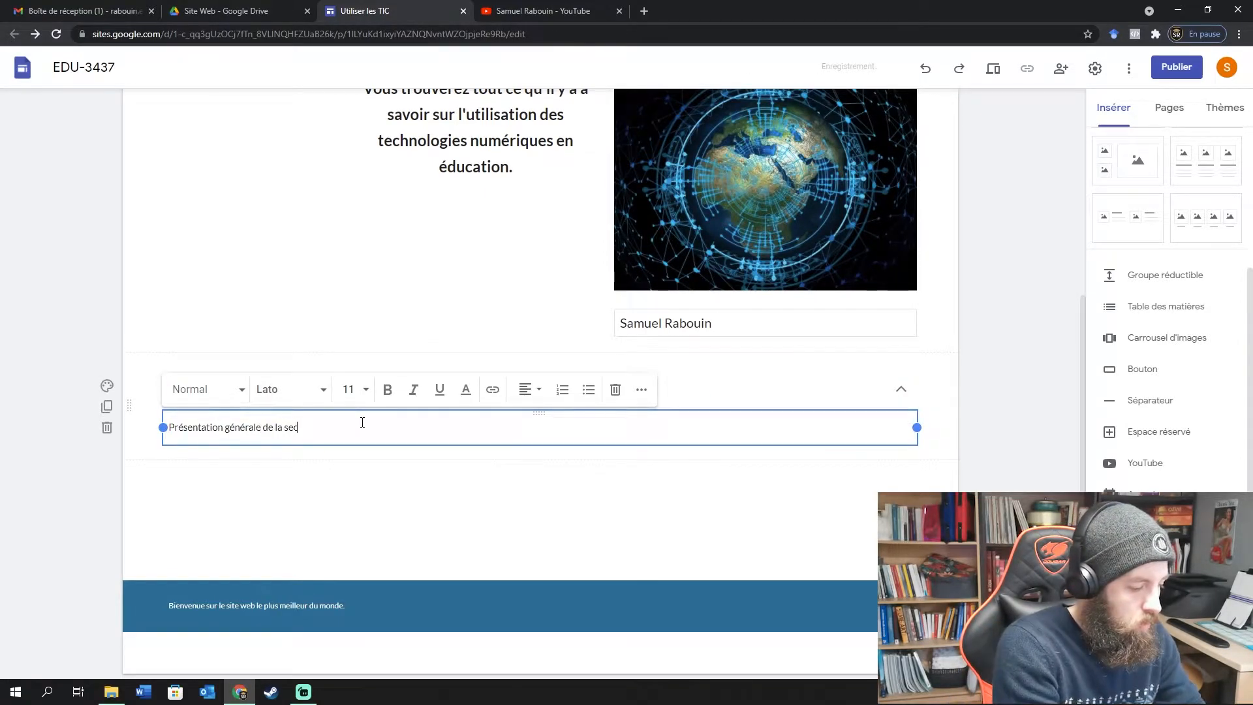
{"action": "type", "text": "tion 1"}
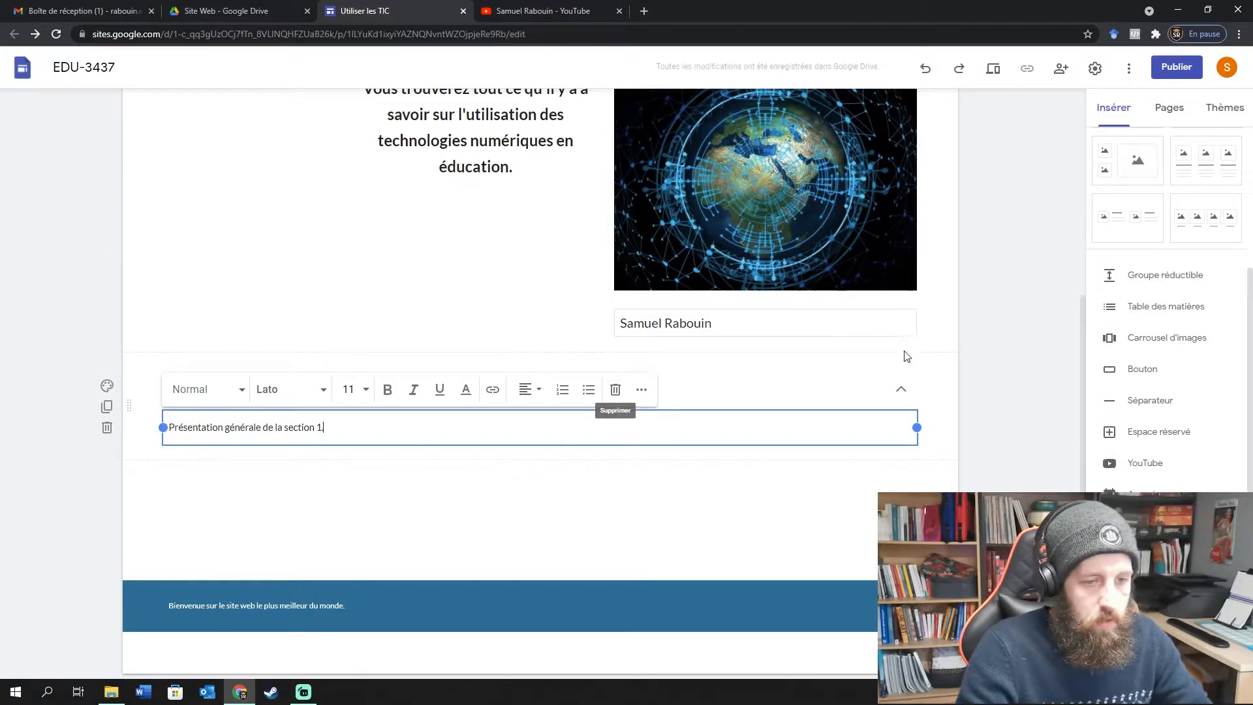
Delete the overview text box and move the Section 1 group up the page.
{"action": "left_click", "coordinate": [615, 389]}
{"action": "scroll", "coordinate": [513, 576], "scroll_direction": "up", "scroll_amount": 3}
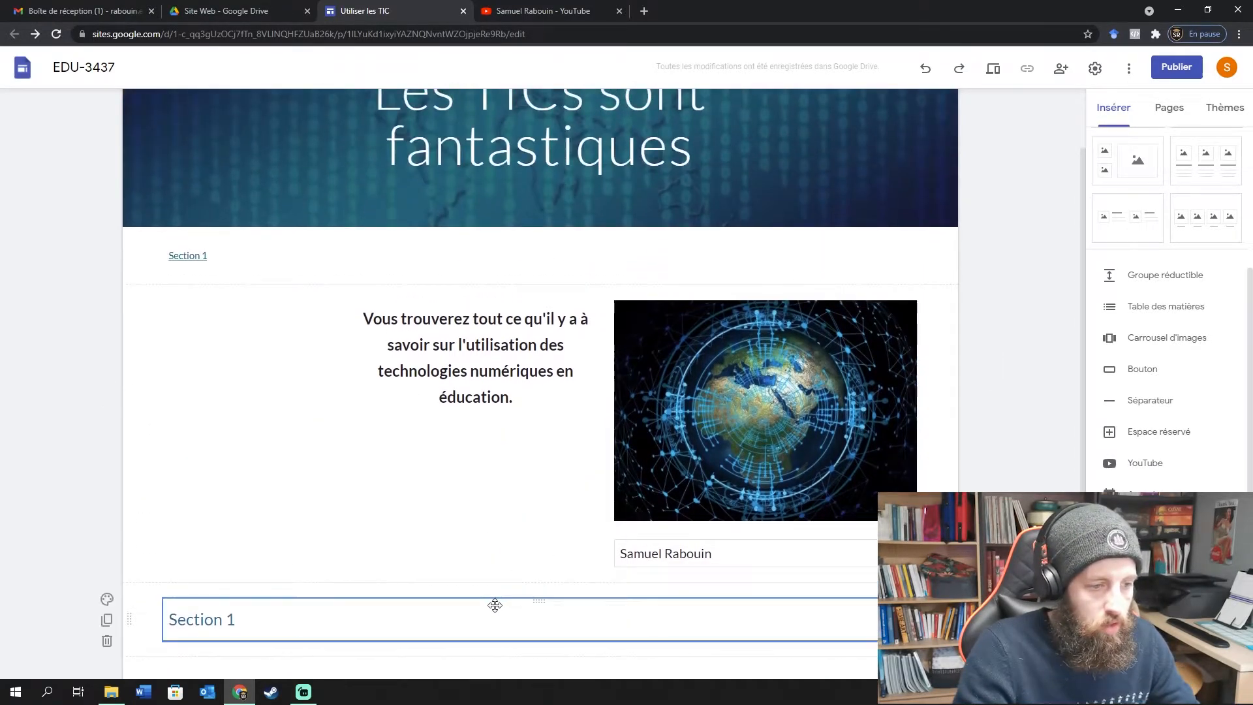
{"action": "left_click_drag", "start_coordinate": [494, 601], "coordinate": [392, 285]}
{"action": "scroll", "coordinate": [353, 315], "scroll_direction": "up", "scroll_amount": 1}
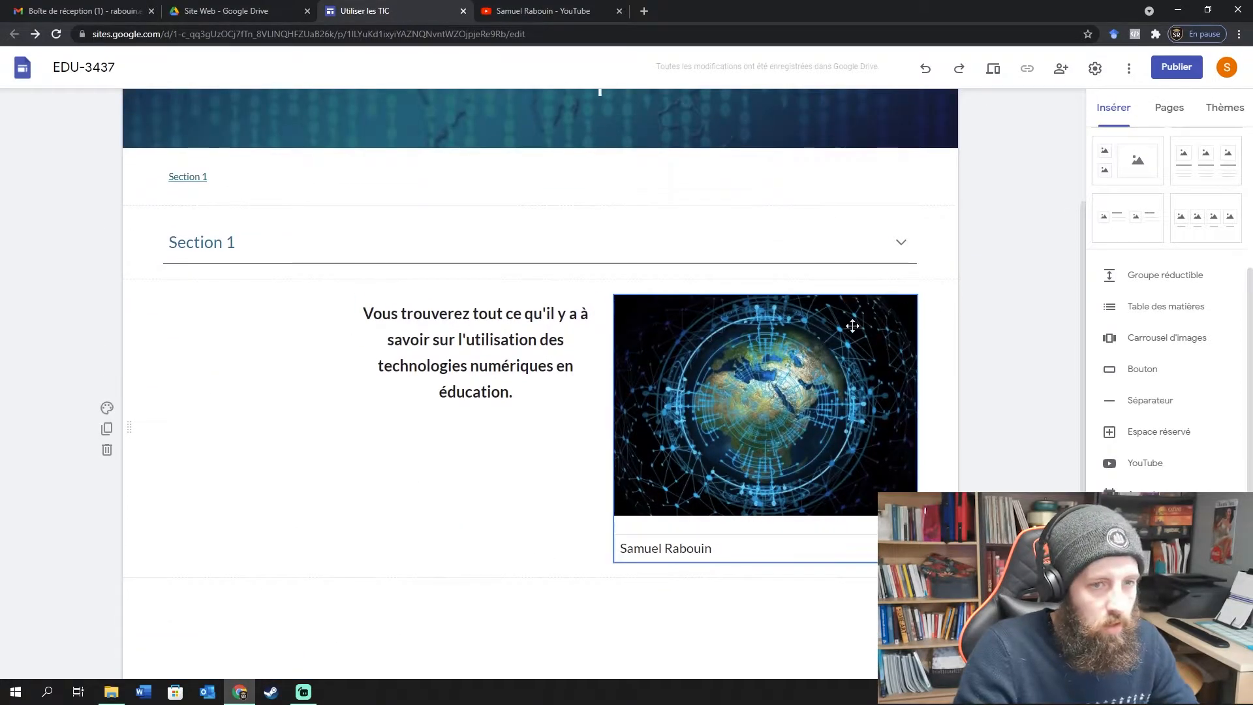
{"action": "scroll", "coordinate": [848, 417], "scroll_direction": "down", "scroll_amount": 2}
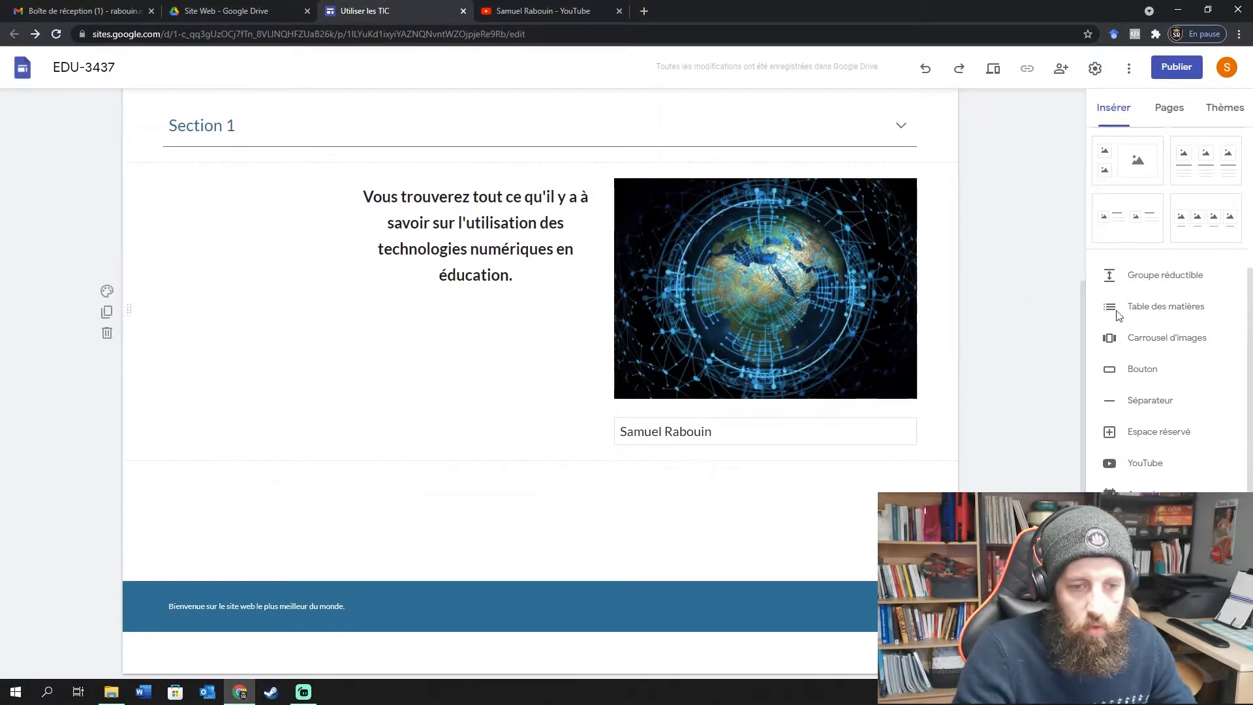
Add a second collapsible group titled 'Section 2' with a short description.
{"action": "left_click", "coordinate": [1166, 279]}
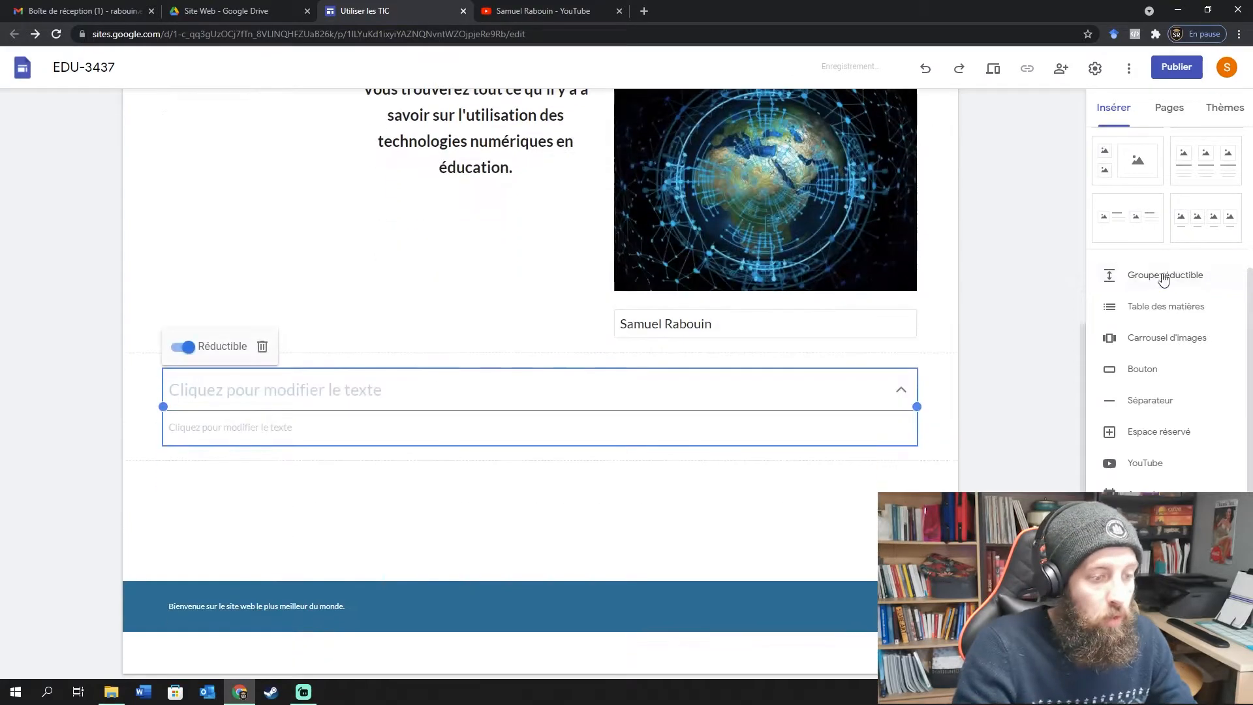
{"action": "left_click", "coordinate": [252, 397]}
{"action": "type", "text": "Section 2"}
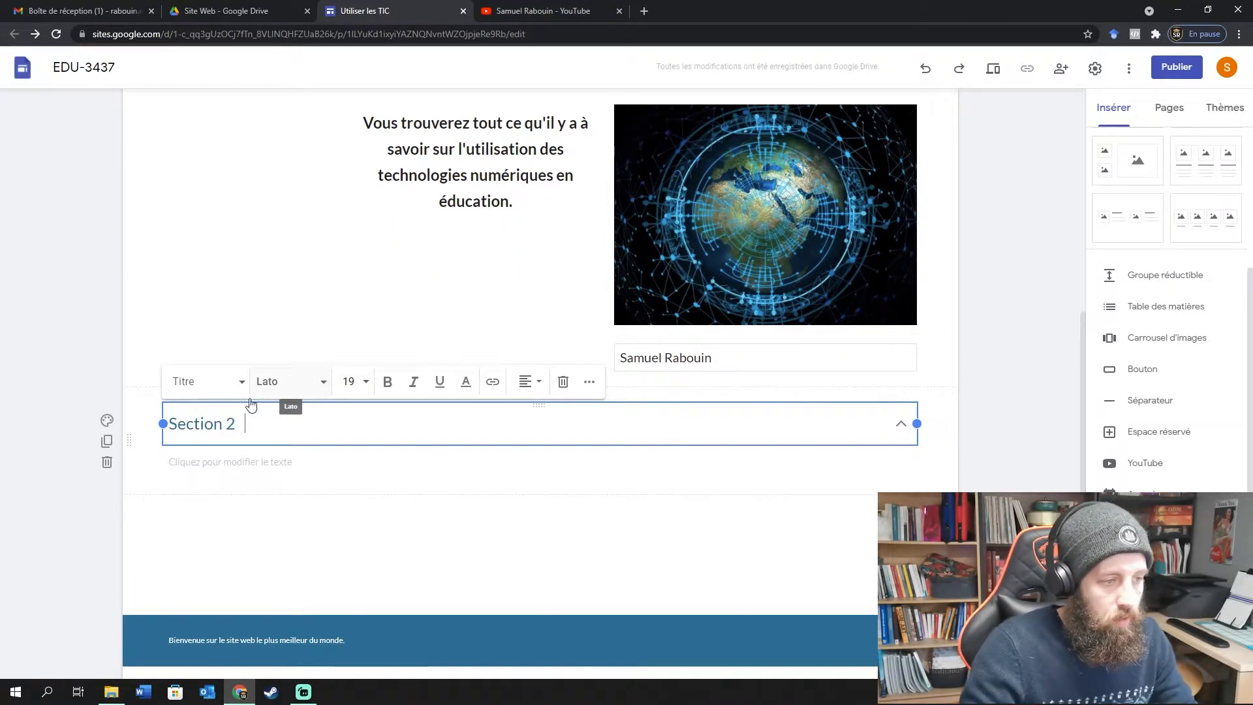
{"action": "left_click", "coordinate": [281, 463]}
{"action": "type", "text": "Des"}
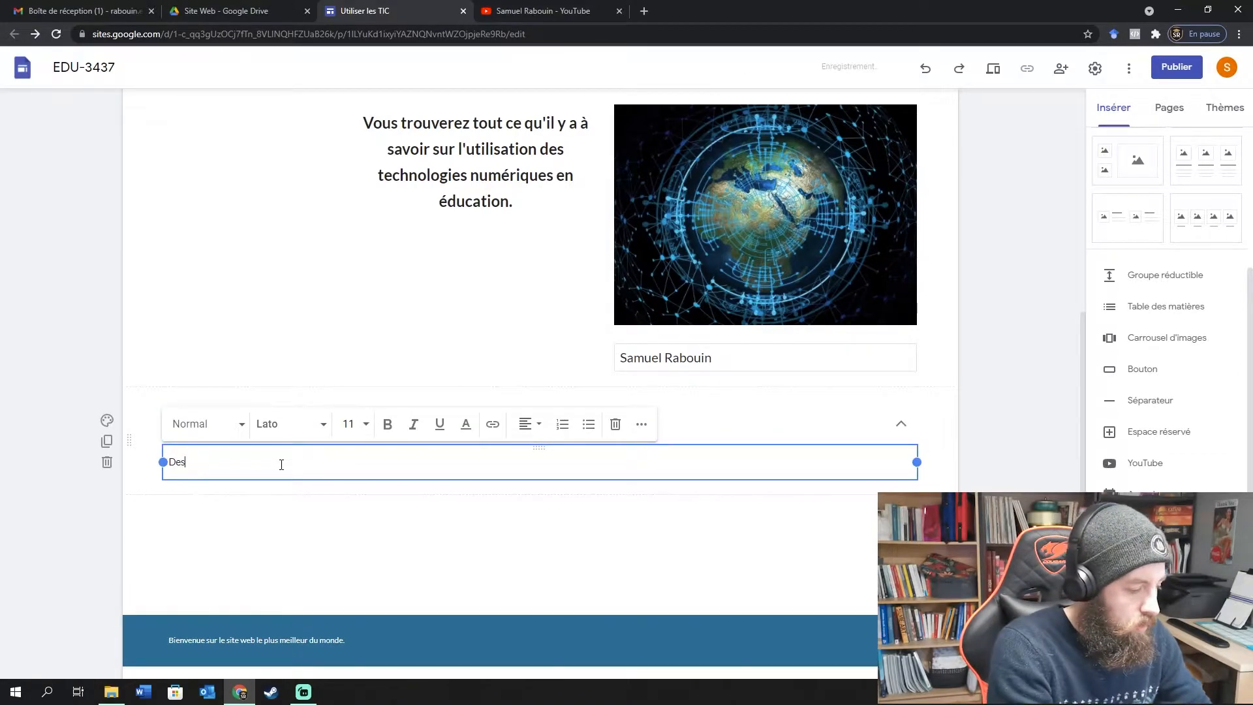
{"action": "type", "text": "cription de la section 2"}
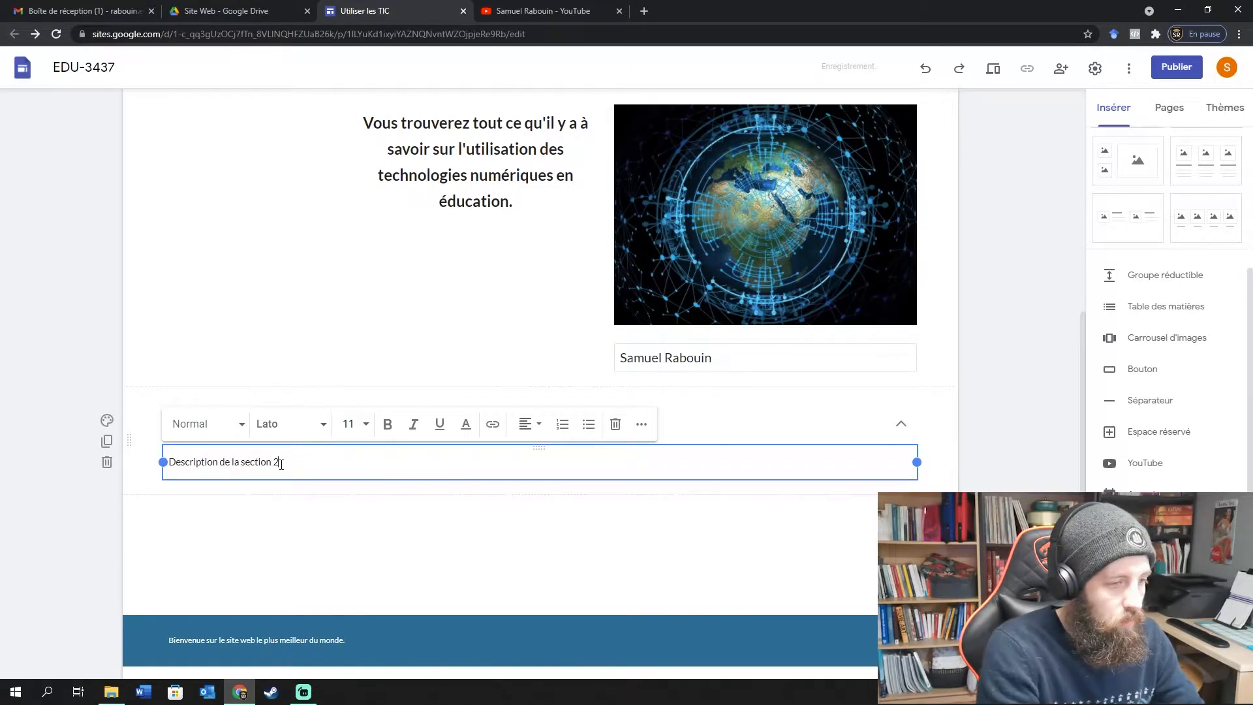
{"action": "left_click", "coordinate": [957, 375]}
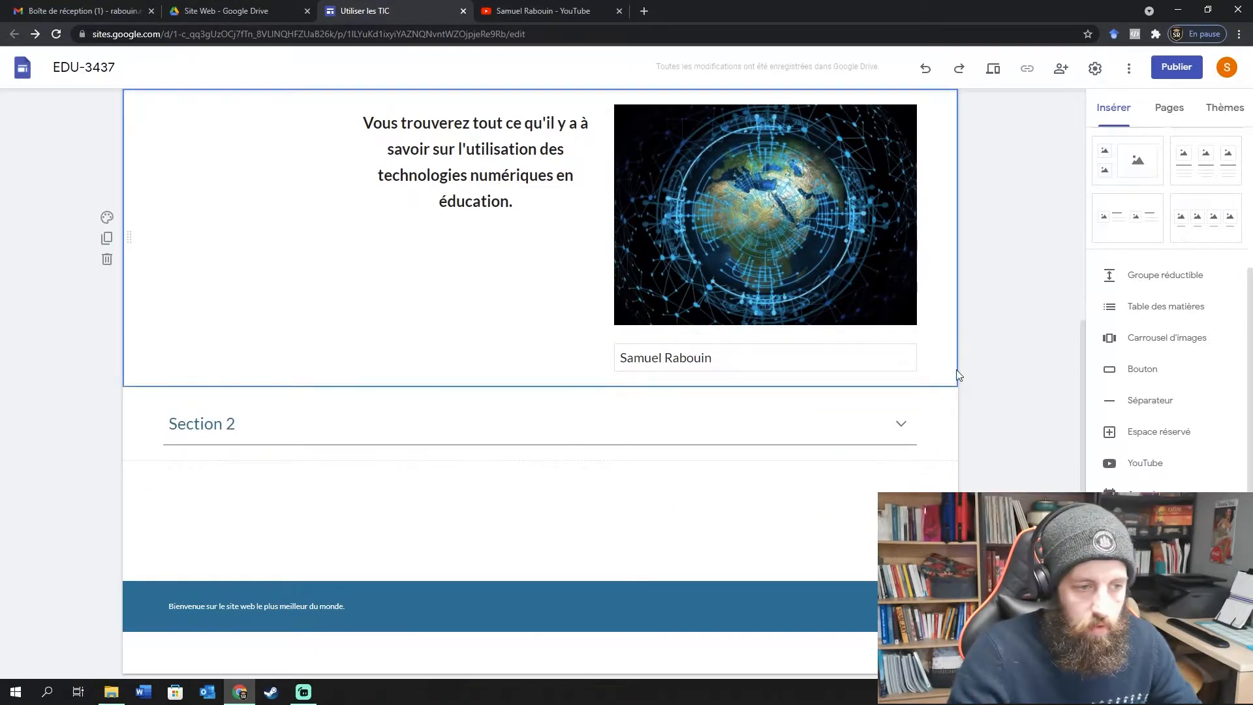
Make Section 2 appear as a link in the table of contents.
{"action": "scroll", "coordinate": [965, 385], "scroll_direction": "up", "scroll_amount": 3}
{"action": "left_click", "coordinate": [203, 169]}
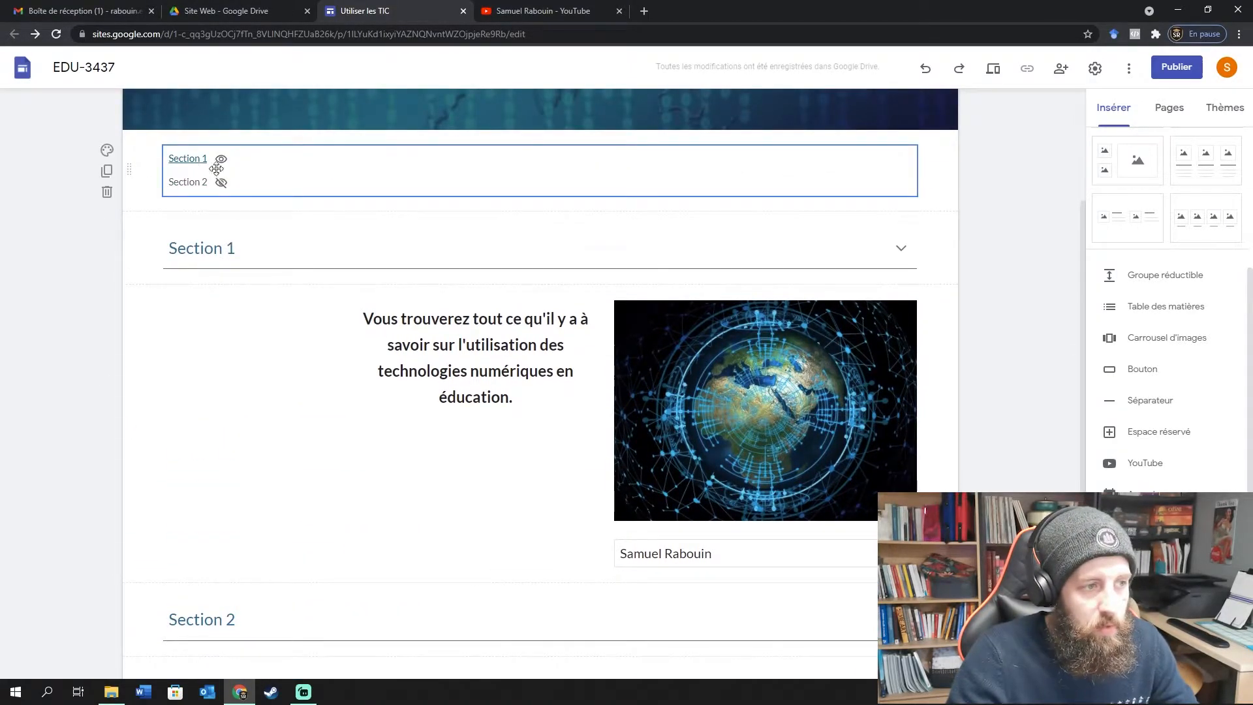
{"action": "left_click", "coordinate": [221, 182]}
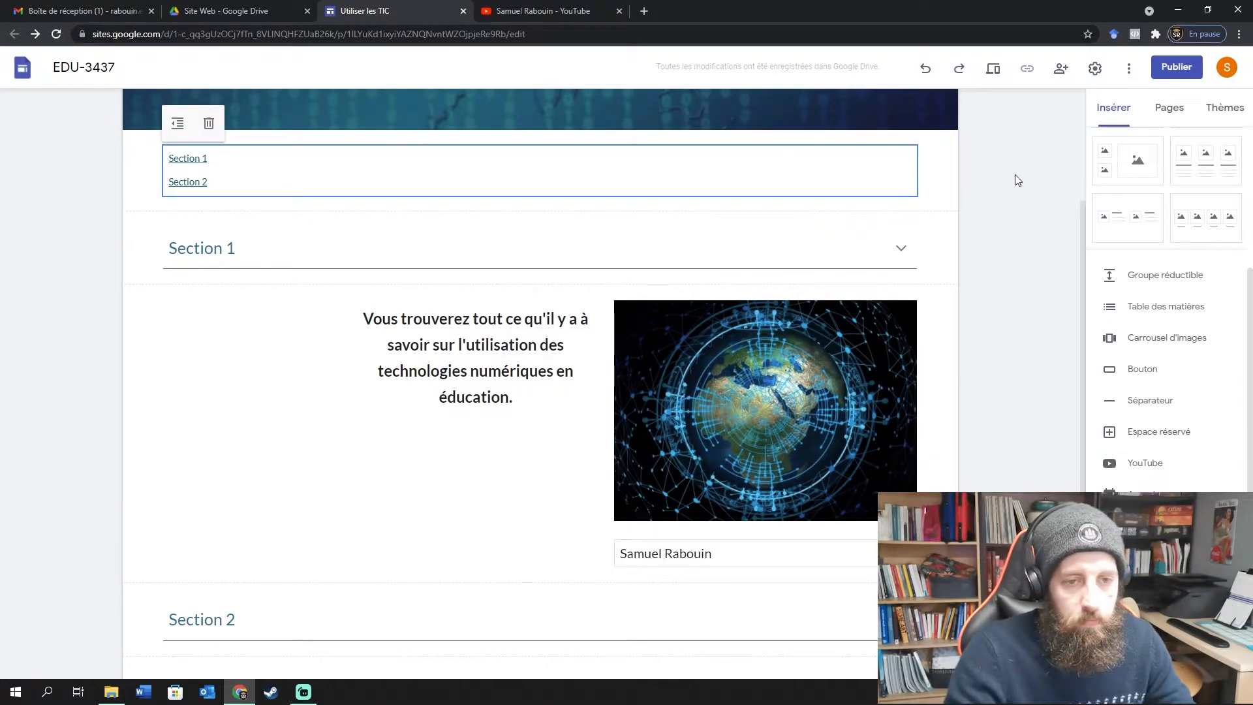
{"action": "left_click", "coordinate": [1060, 315]}
{"action": "scroll", "coordinate": [1060, 316], "scroll_direction": "up", "scroll_amount": 3}
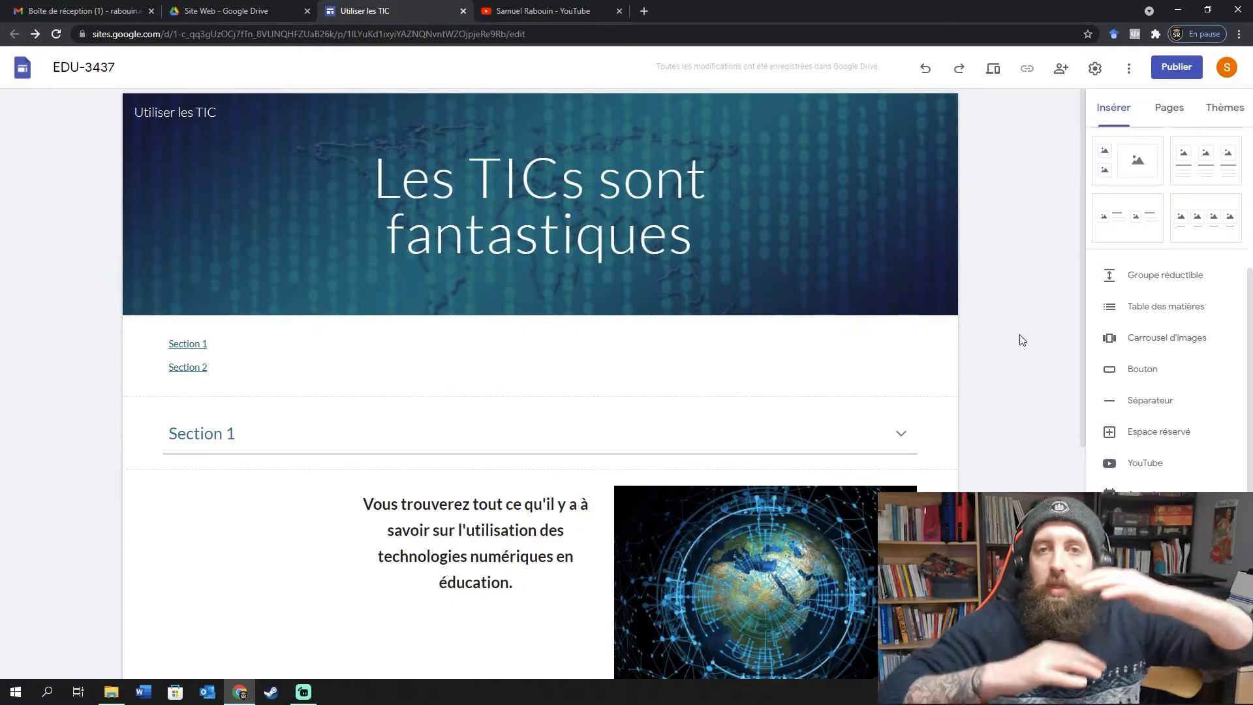
{"action": "left_click", "coordinate": [187, 347]}
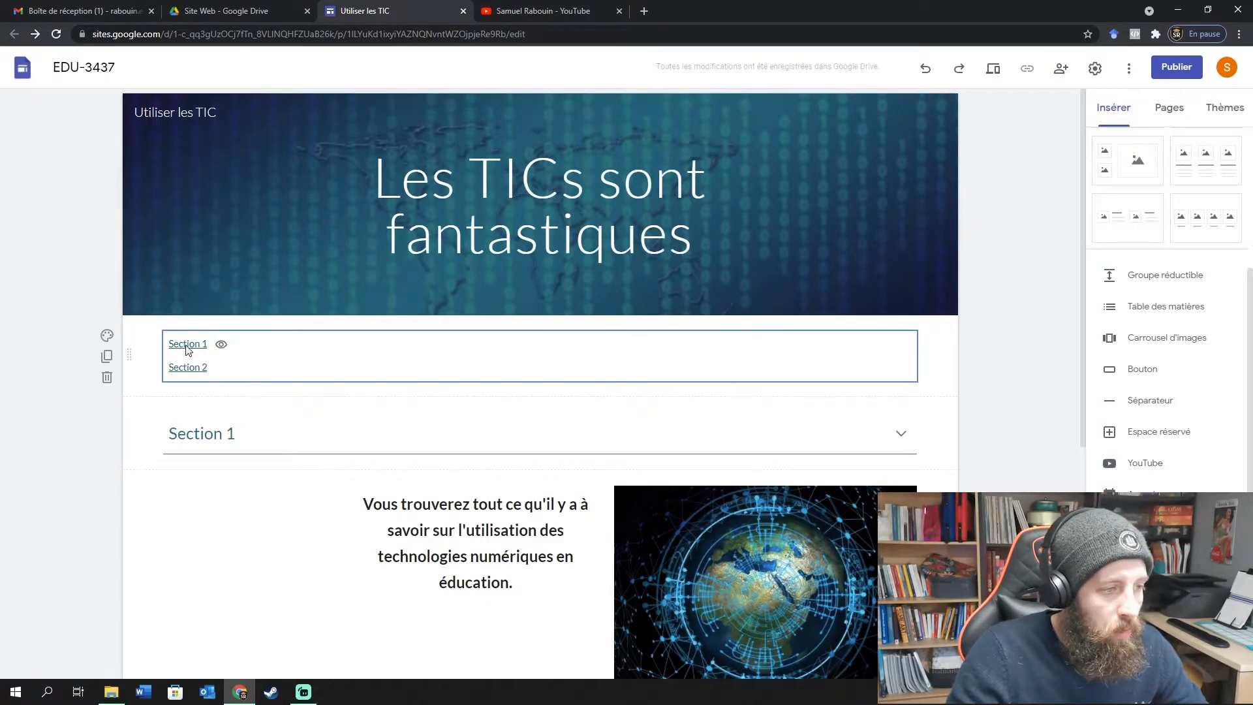
Start a Carrousel d'images and open its picker for choosing existing images.
{"action": "scroll", "coordinate": [228, 408], "scroll_direction": "down", "scroll_amount": 6}
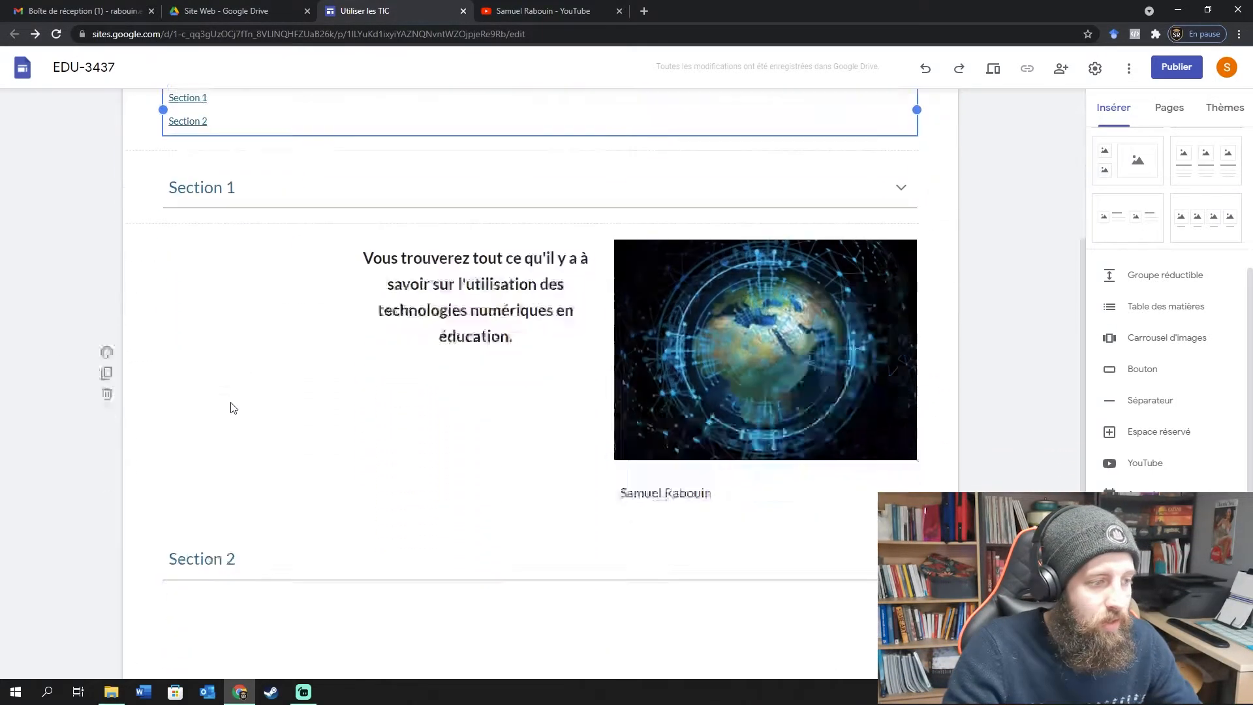
{"action": "scroll", "coordinate": [1096, 391], "scroll_direction": "up", "scroll_amount": 3}
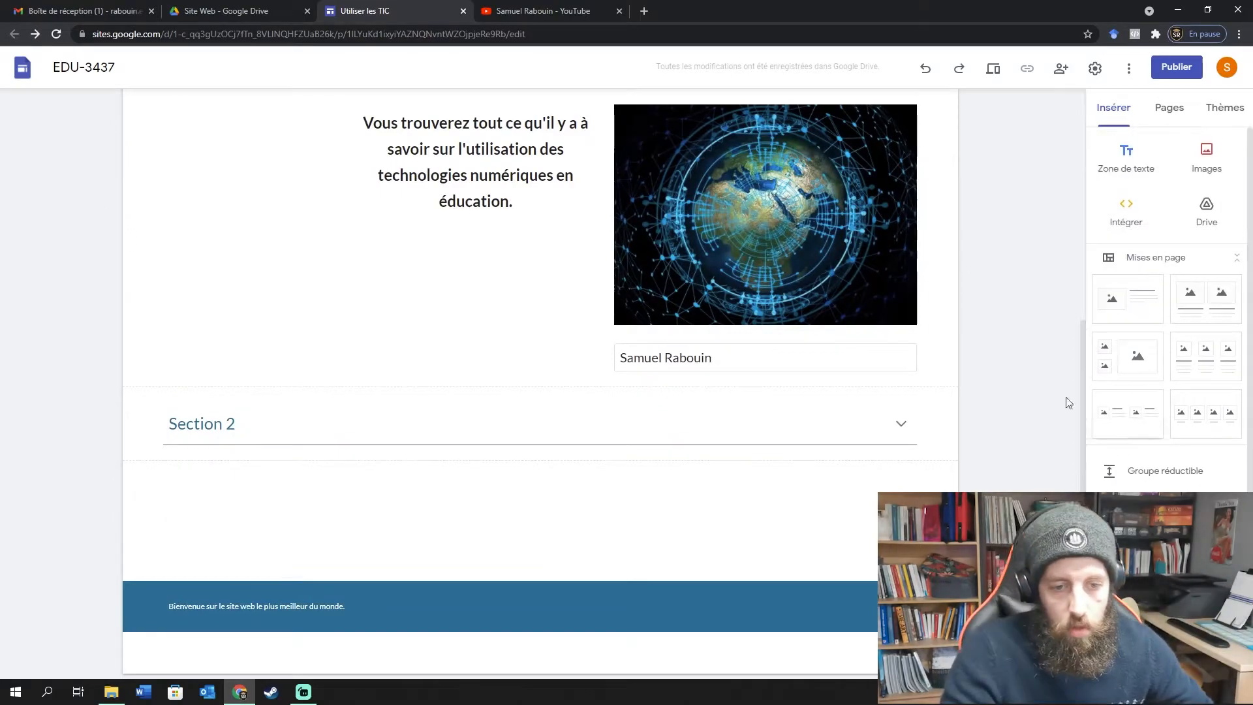
{"action": "scroll", "coordinate": [1026, 345], "scroll_direction": "up", "scroll_amount": 4}
{"action": "left_click", "coordinate": [1019, 301]}
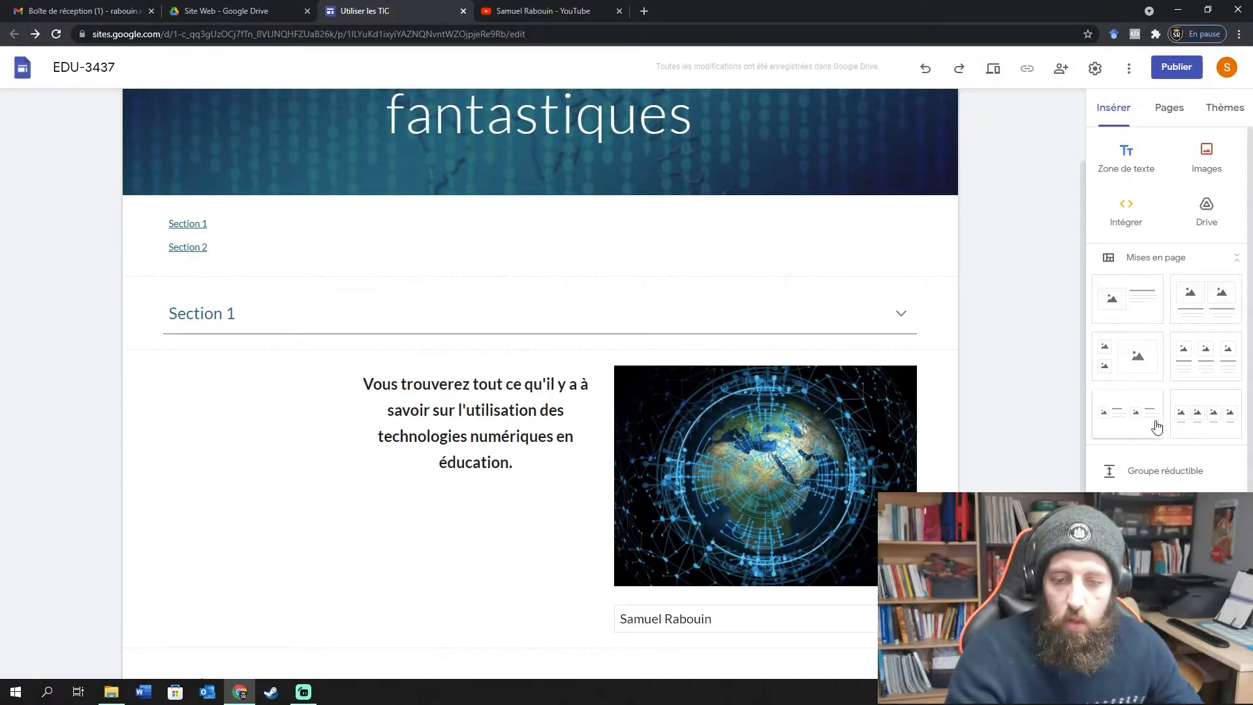
{"action": "scroll", "coordinate": [1156, 444], "scroll_direction": "down", "scroll_amount": 3}
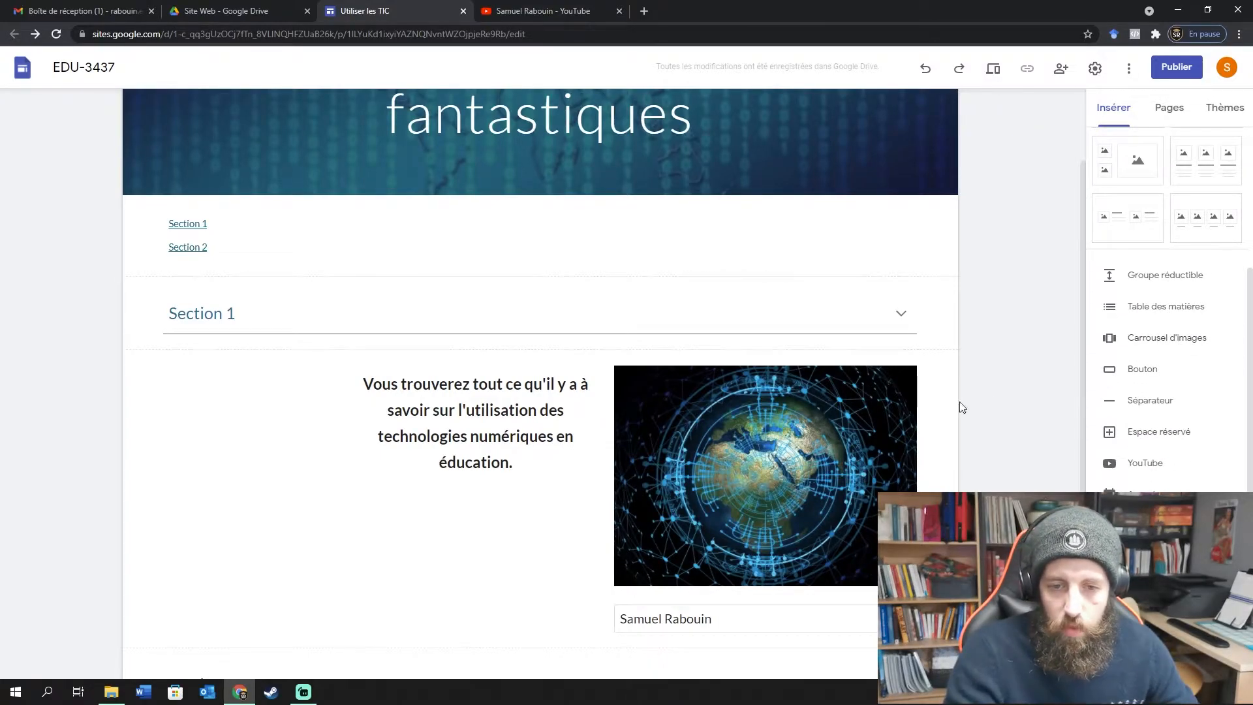
{"action": "scroll", "coordinate": [960, 407], "scroll_direction": "down", "scroll_amount": 4}
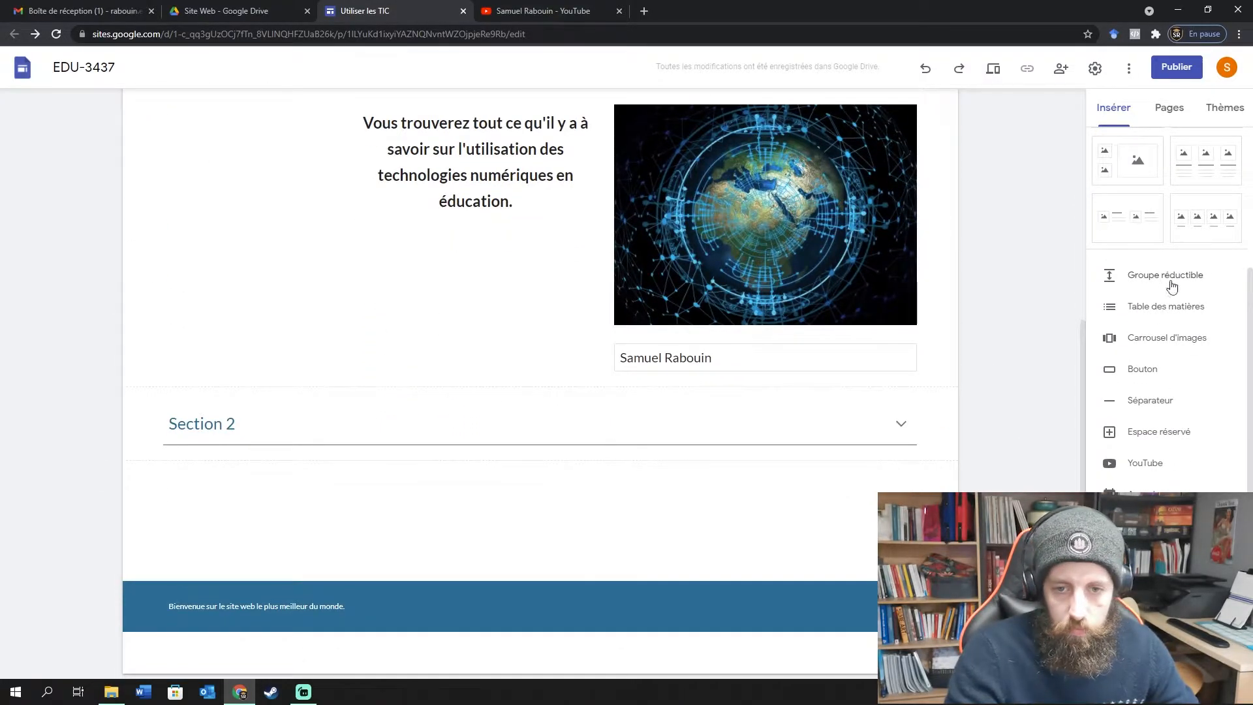
{"action": "left_click", "coordinate": [1184, 337]}
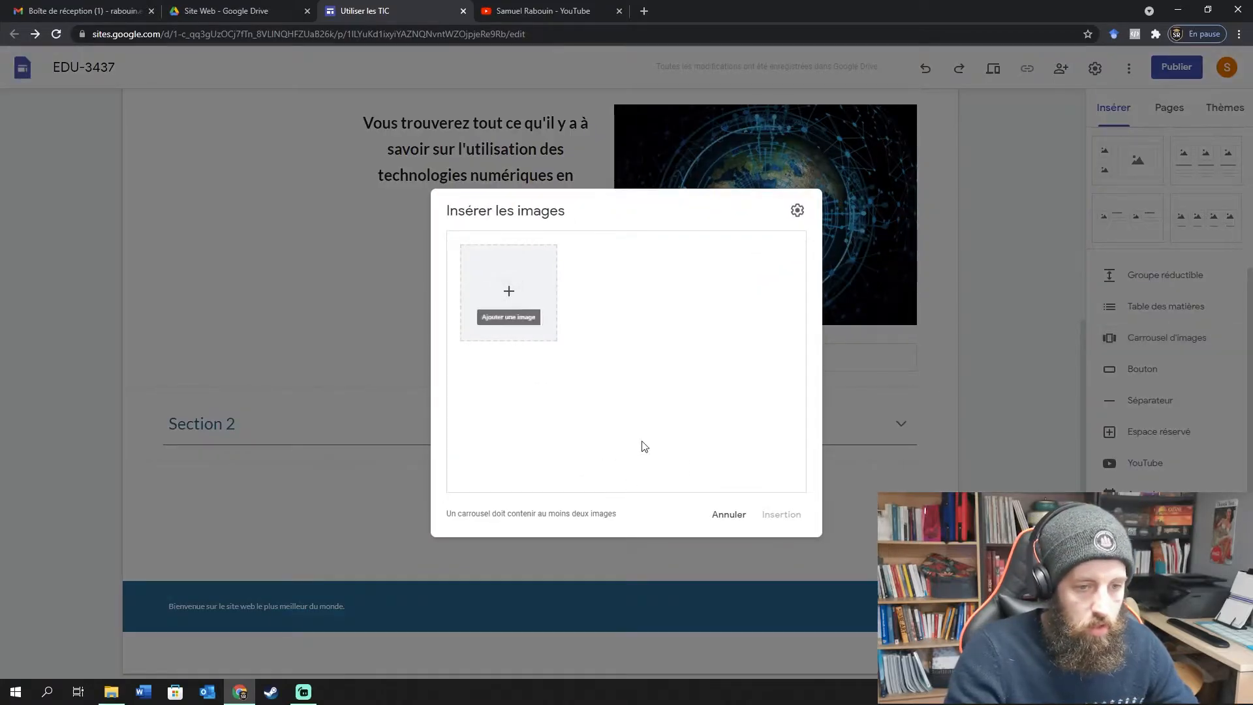
{"action": "left_click", "coordinate": [853, 195]}
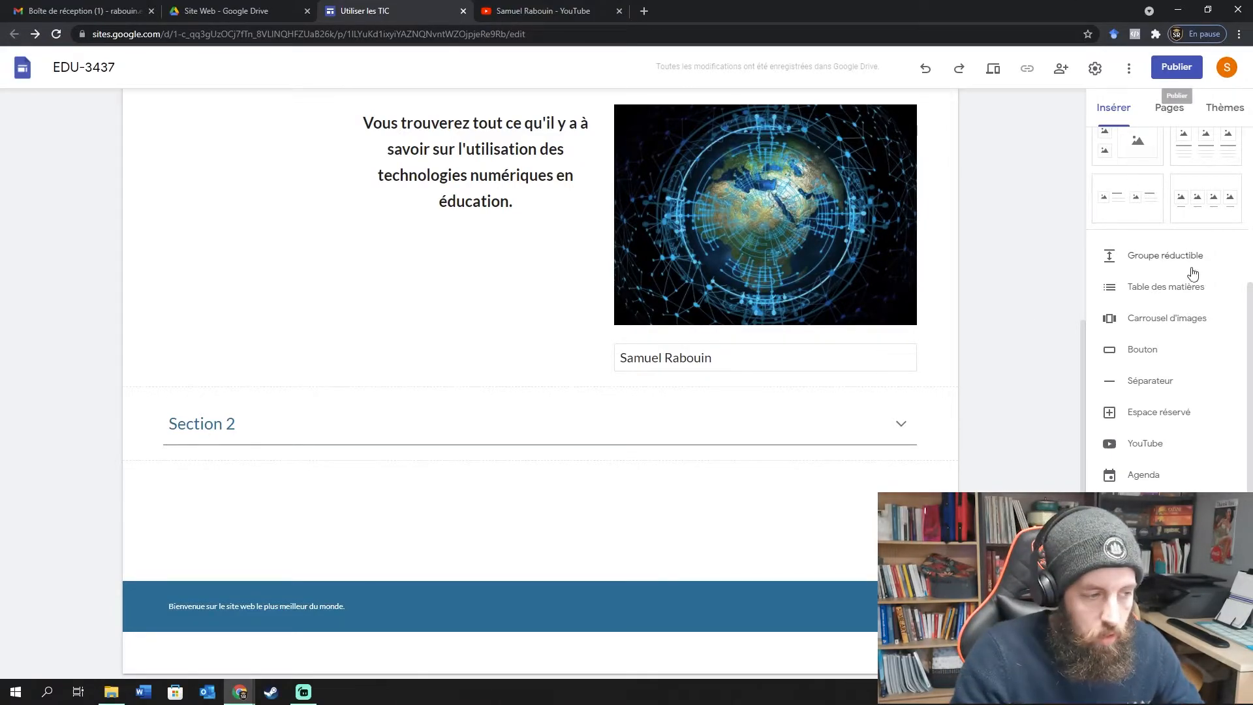
{"action": "left_click", "coordinate": [1164, 324]}
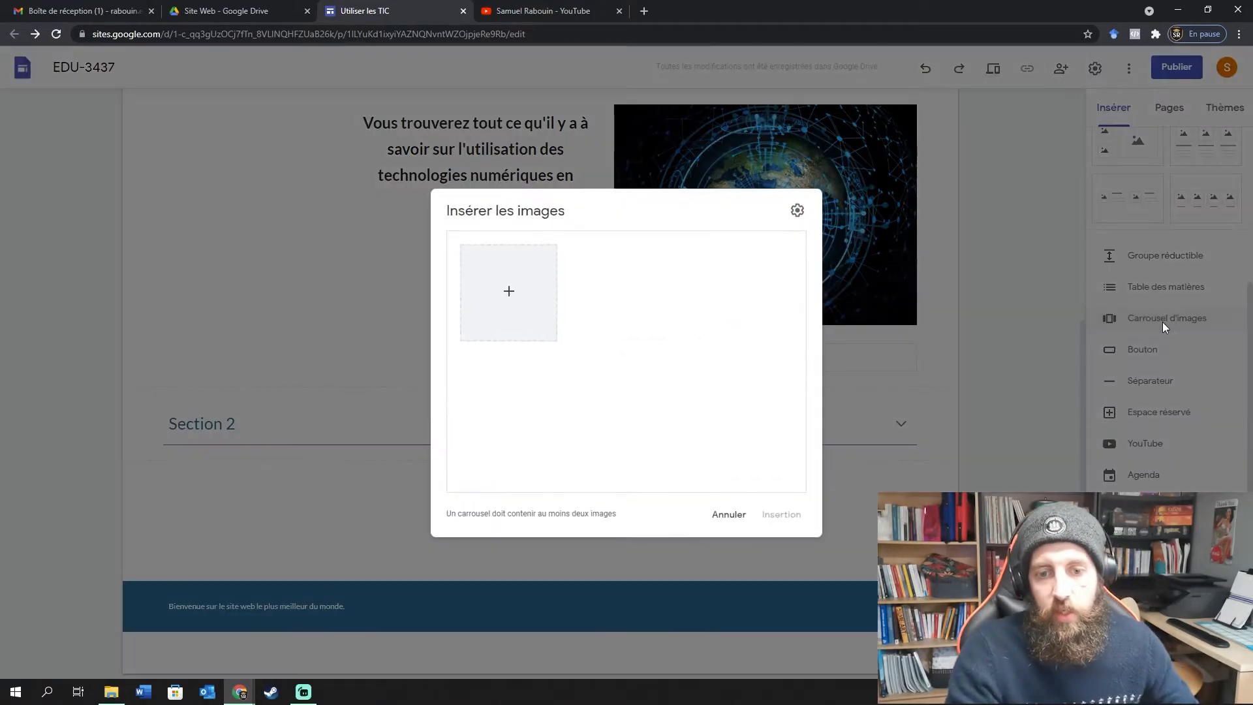
{"action": "left_click", "coordinate": [513, 295]}
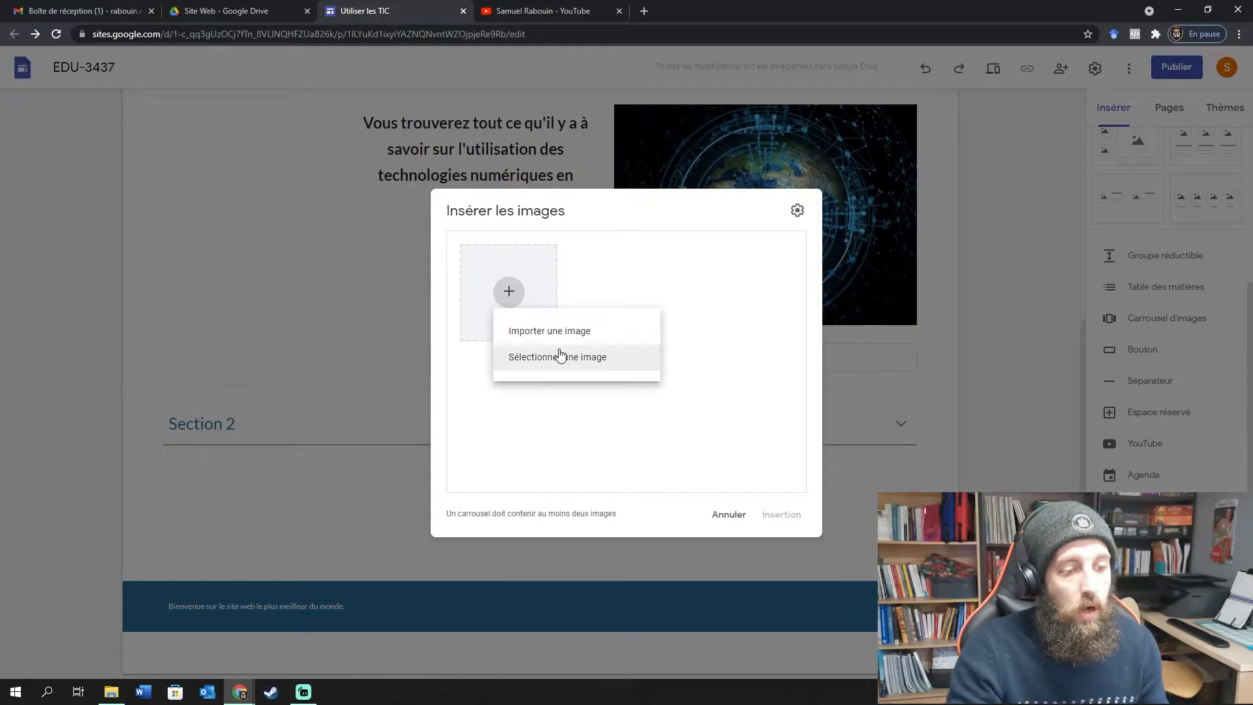
{"action": "left_click", "coordinate": [559, 356]}
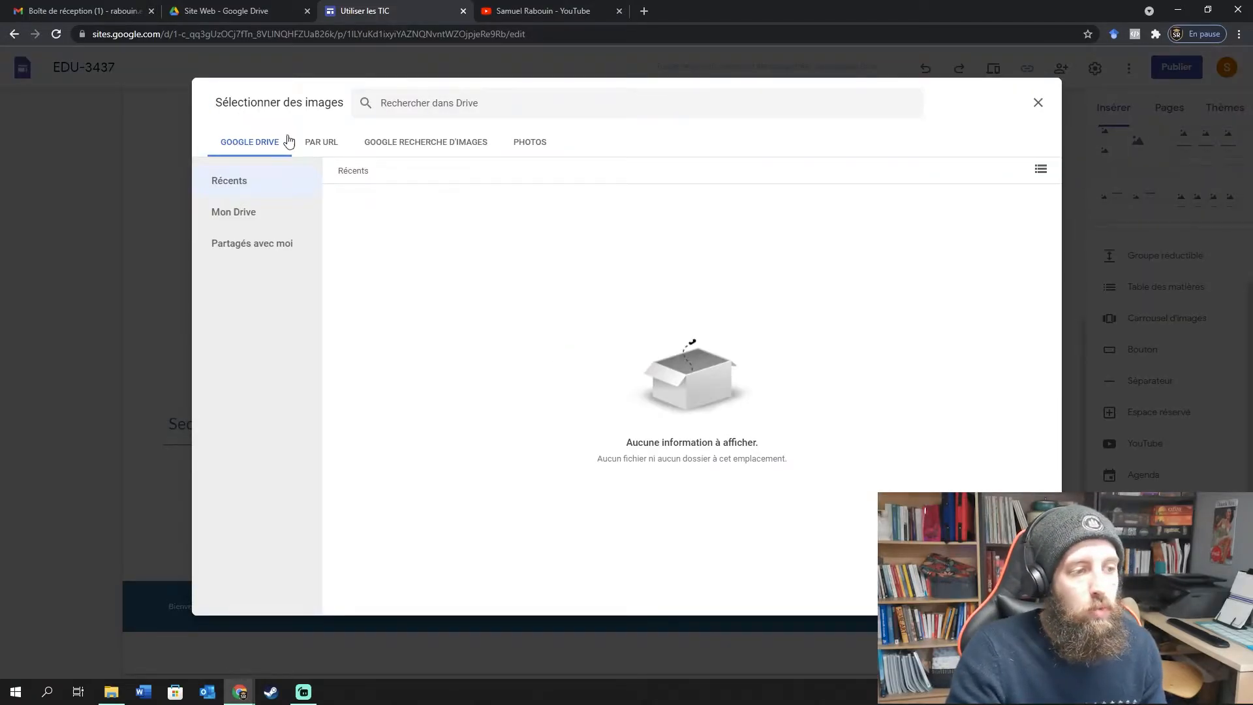
Search Google Images for 'tic' and select the cartoon computer and laptop-scene images.
{"action": "left_click", "coordinate": [407, 143]}
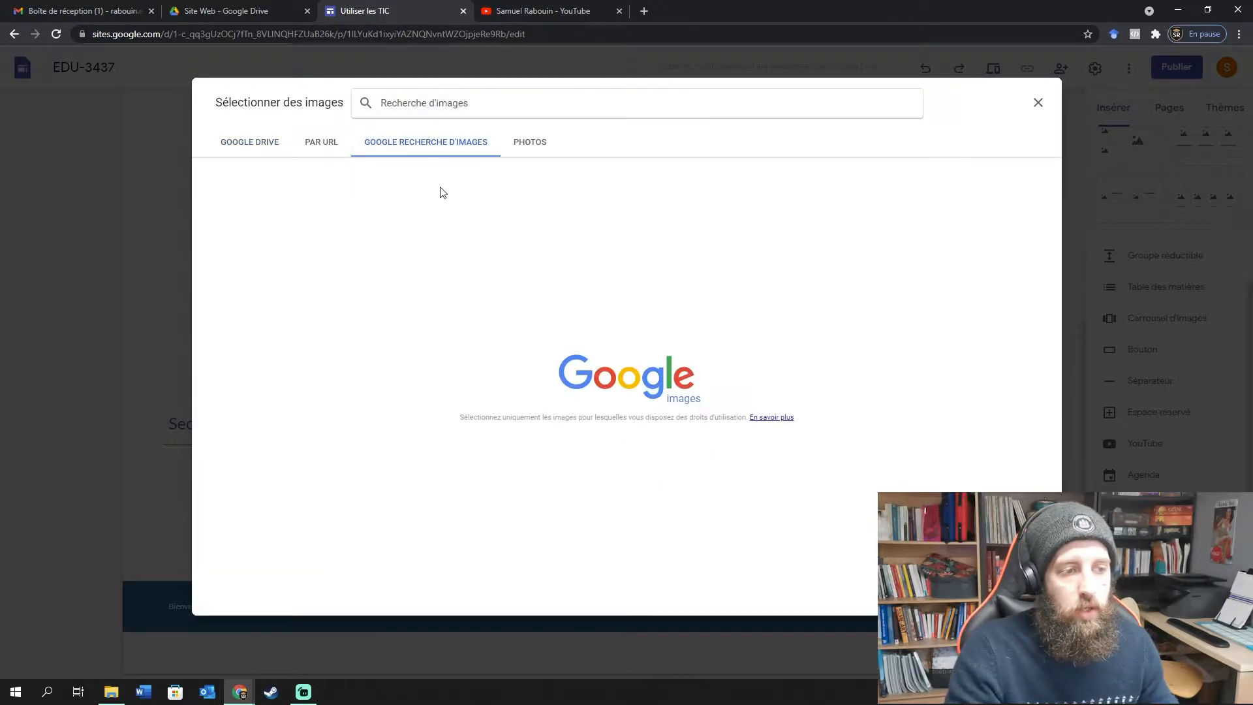
{"action": "type", "text": "t"}
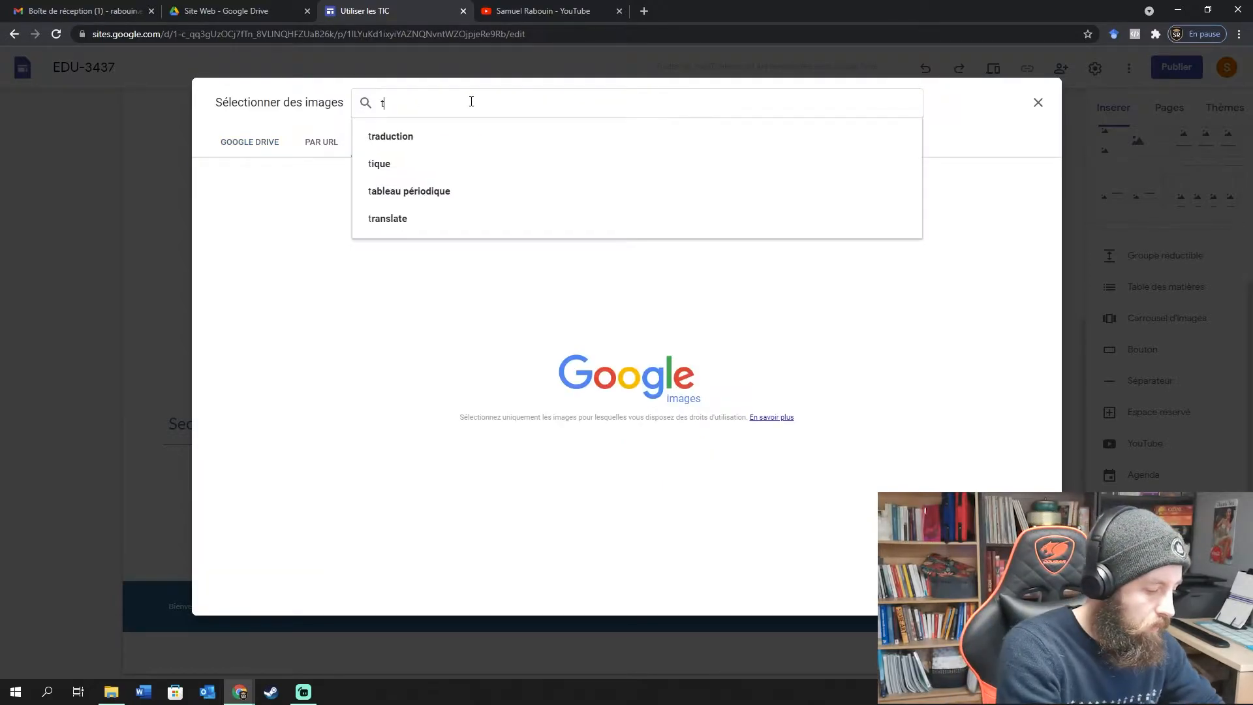
{"action": "type", "text": "ic"}
{"action": "key", "text": "Return"}
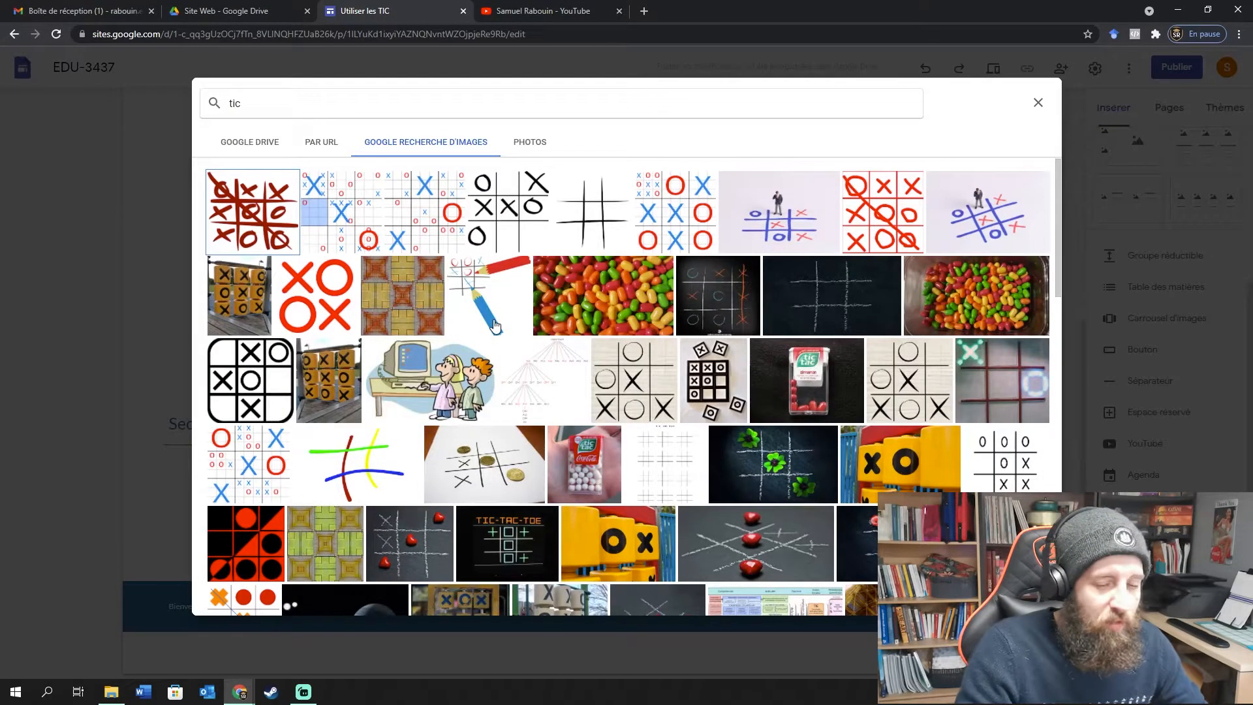
{"action": "left_click", "coordinate": [459, 379]}
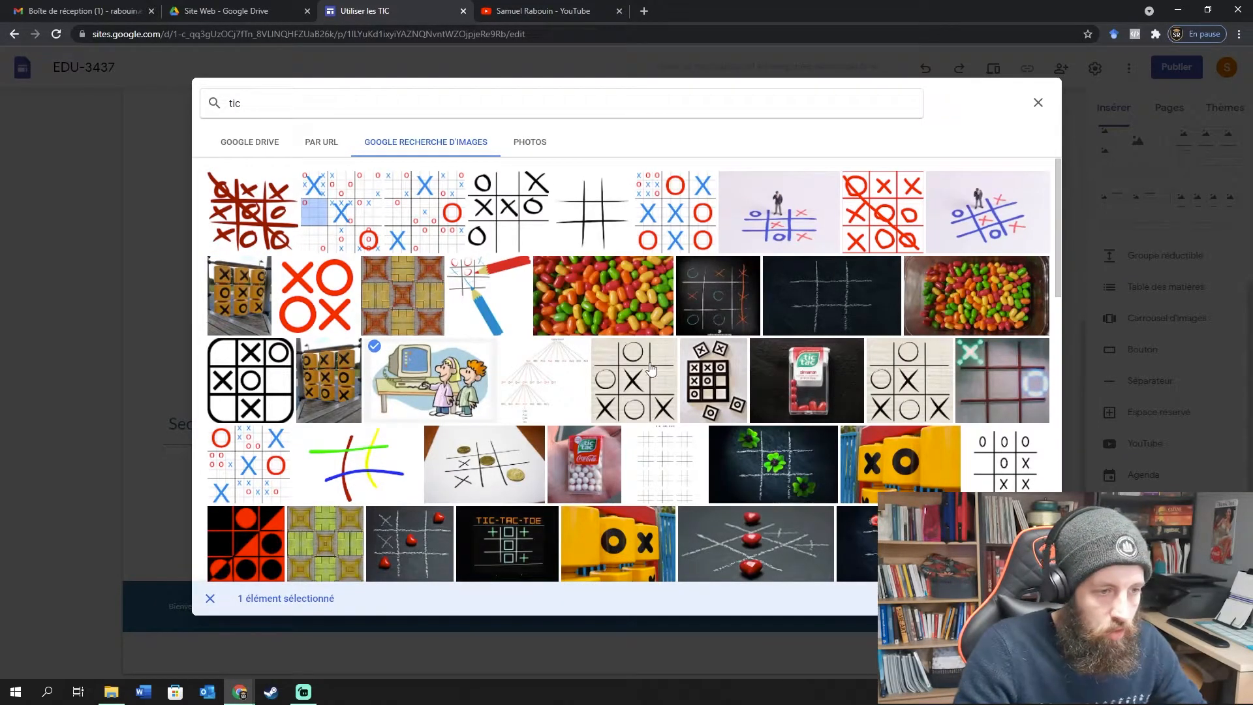
{"action": "scroll", "coordinate": [644, 357], "scroll_direction": "down", "scroll_amount": 5}
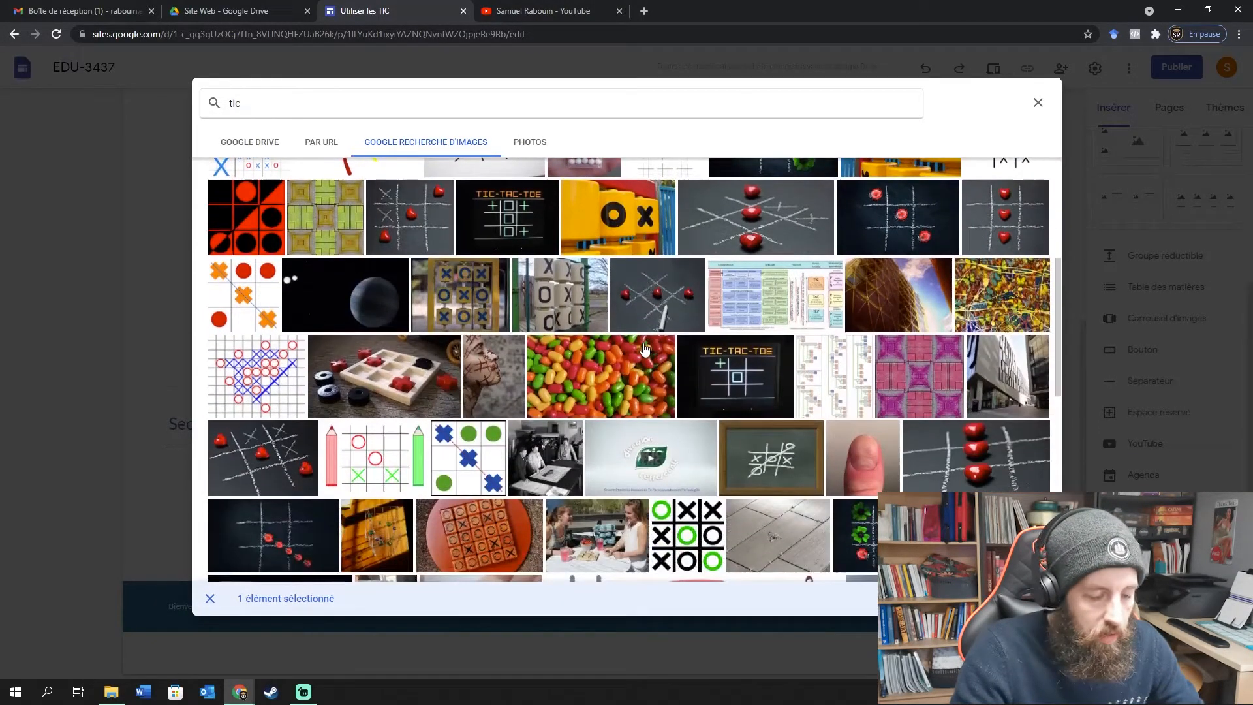
{"action": "scroll", "coordinate": [637, 356], "scroll_direction": "down", "scroll_amount": 1}
{"action": "scroll", "coordinate": [588, 363], "scroll_direction": "down", "scroll_amount": 3}
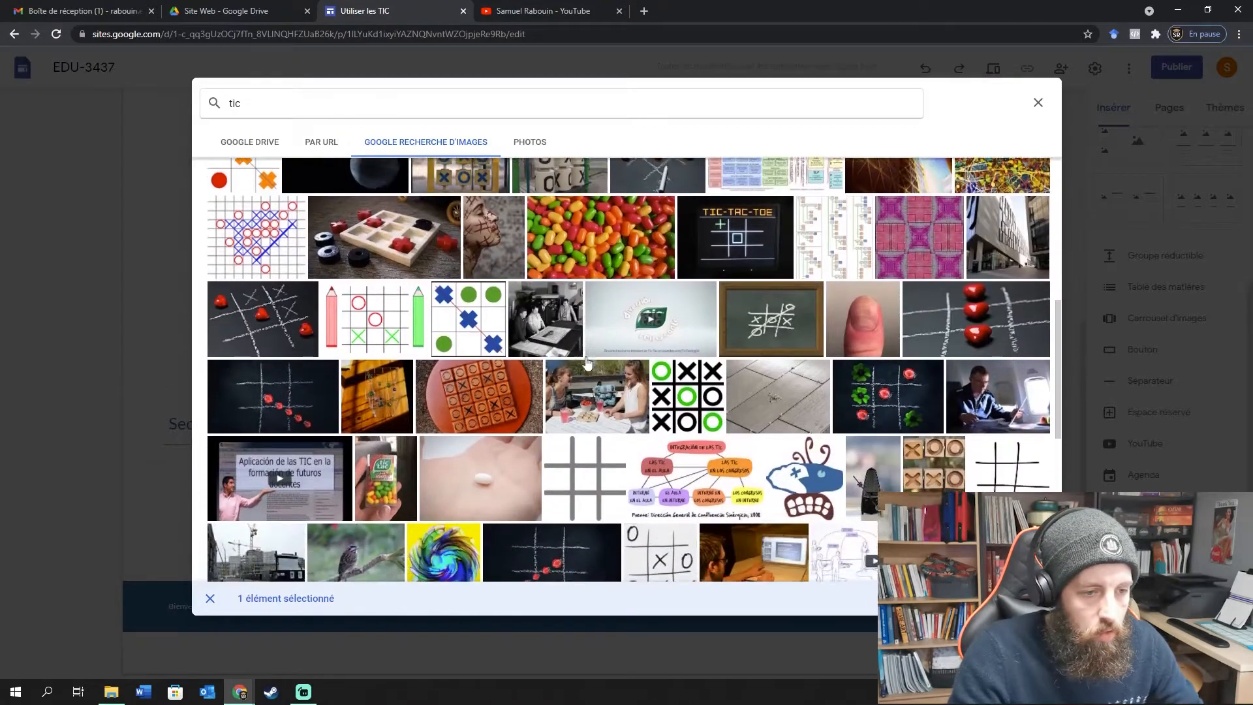
{"action": "scroll", "coordinate": [587, 362], "scroll_direction": "down", "scroll_amount": 2}
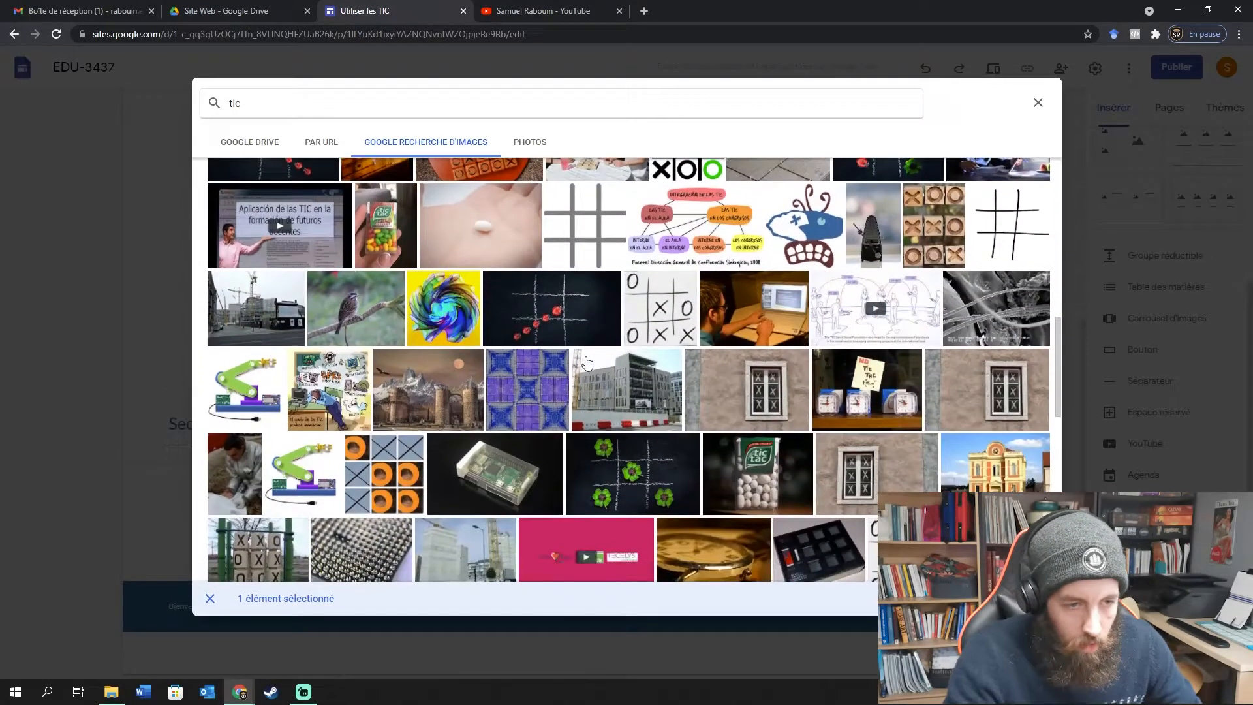
{"action": "left_click", "coordinate": [718, 324]}
Add the blue clock and phone-in-hand pictures and confirm the four images.
{"action": "scroll", "coordinate": [639, 320], "scroll_direction": "down", "scroll_amount": 6}
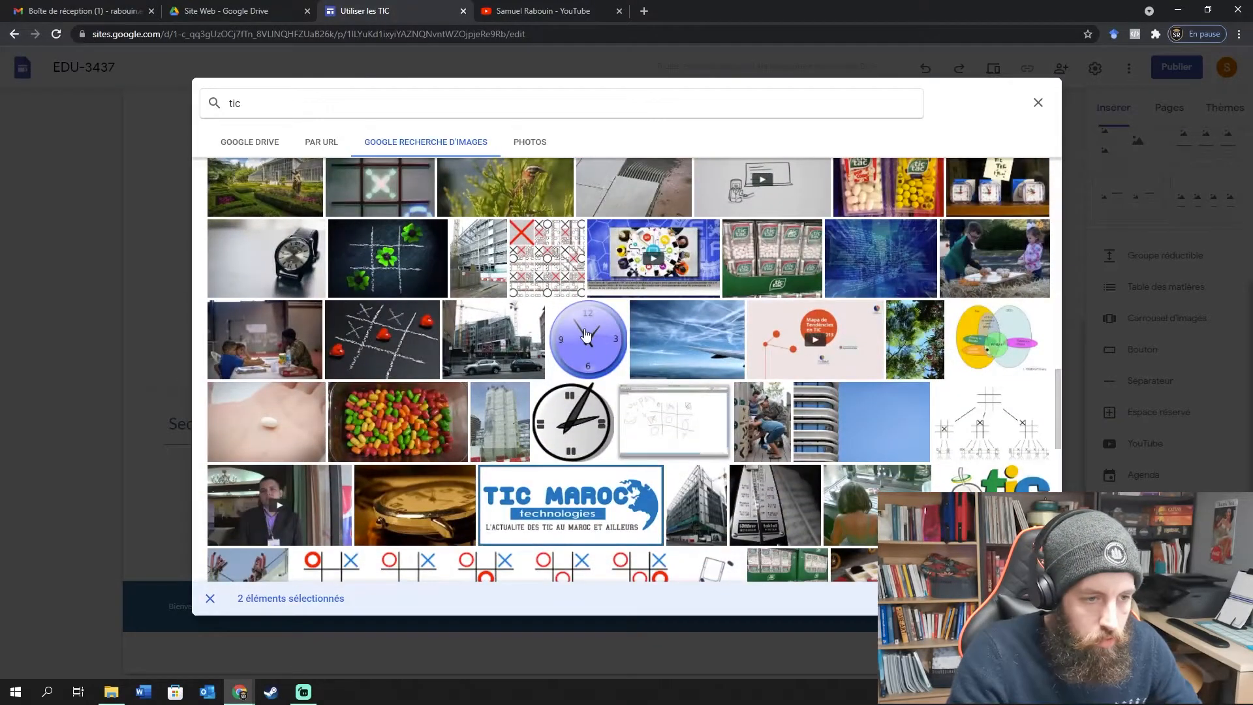
{"action": "left_click", "coordinate": [596, 381]}
{"action": "scroll", "coordinate": [607, 384], "scroll_direction": "down", "scroll_amount": 6}
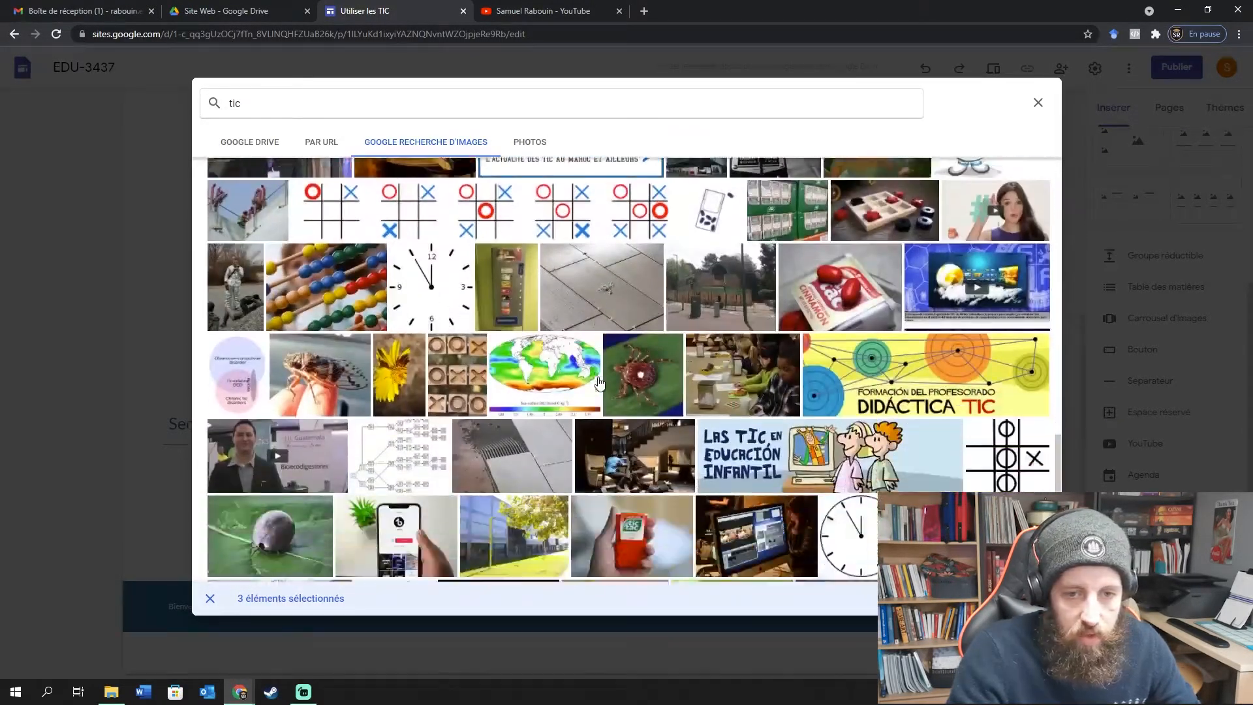
{"action": "scroll", "coordinate": [623, 388], "scroll_direction": "down", "scroll_amount": 3}
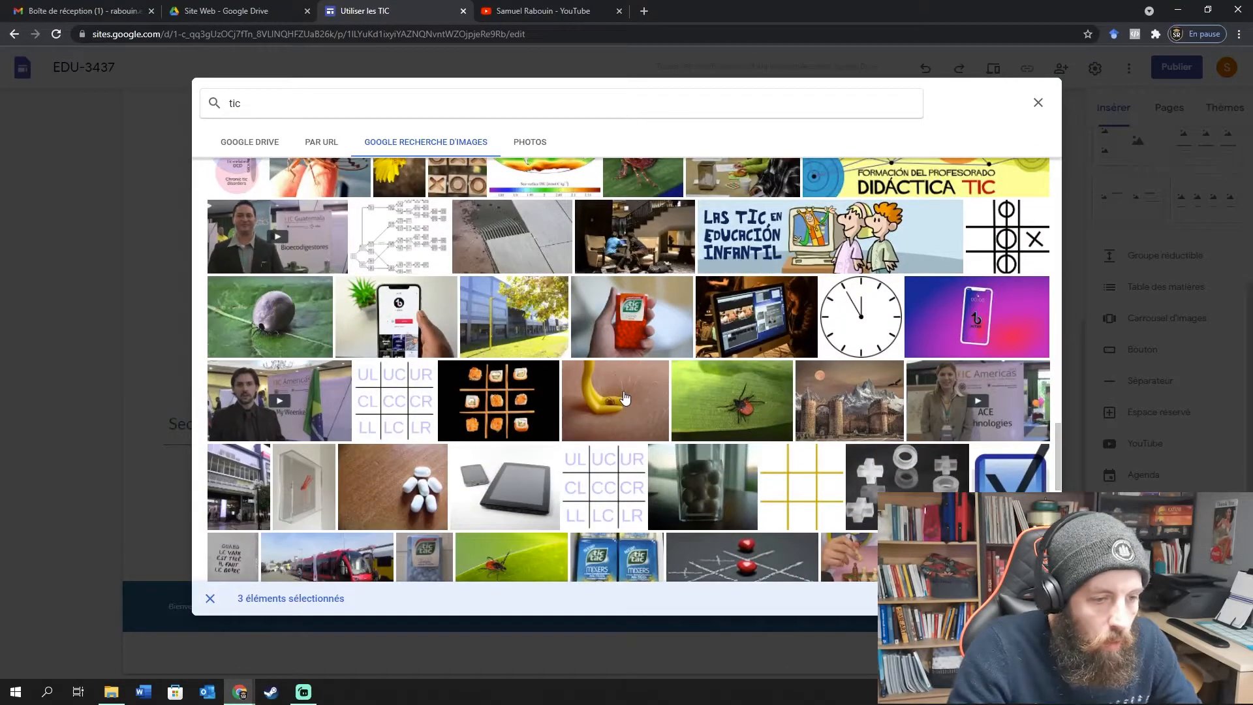
{"action": "left_click", "coordinate": [392, 328]}
{"action": "scroll", "coordinate": [652, 358], "scroll_direction": "down", "scroll_amount": 4}
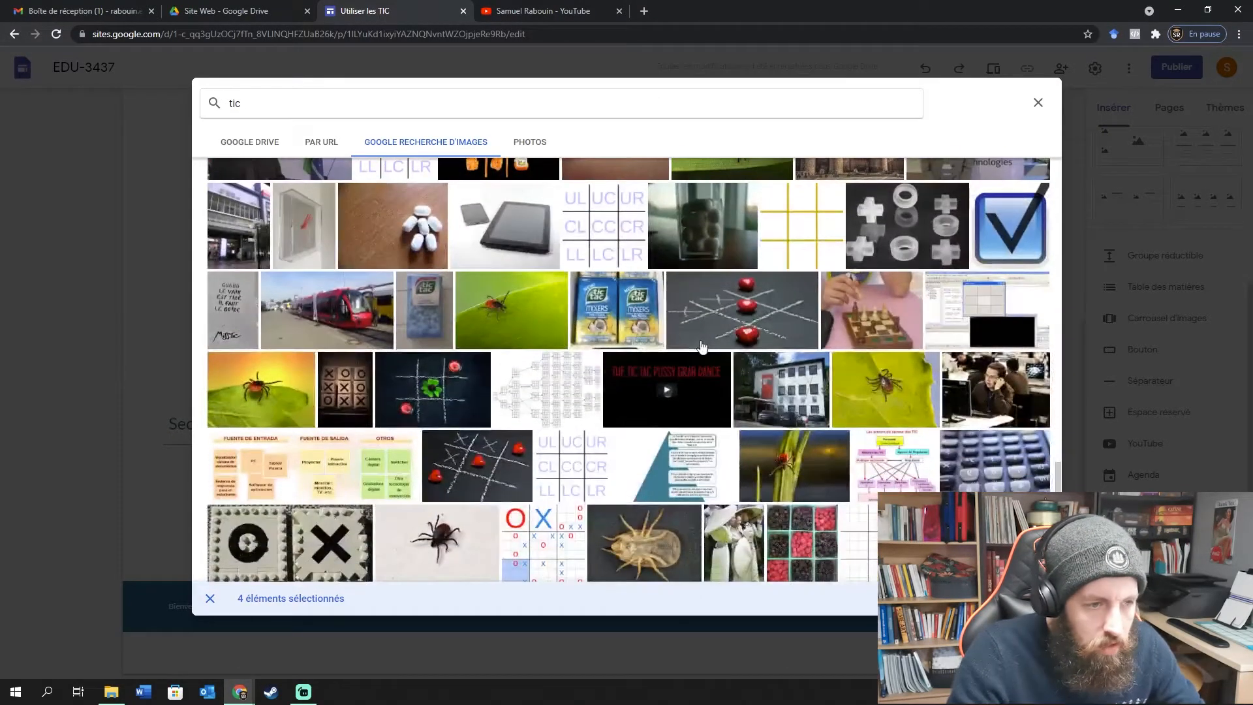
{"action": "scroll", "coordinate": [786, 391], "scroll_direction": "up", "scroll_amount": 9}
{"action": "scroll", "coordinate": [793, 464], "scroll_direction": "up", "scroll_amount": 15}
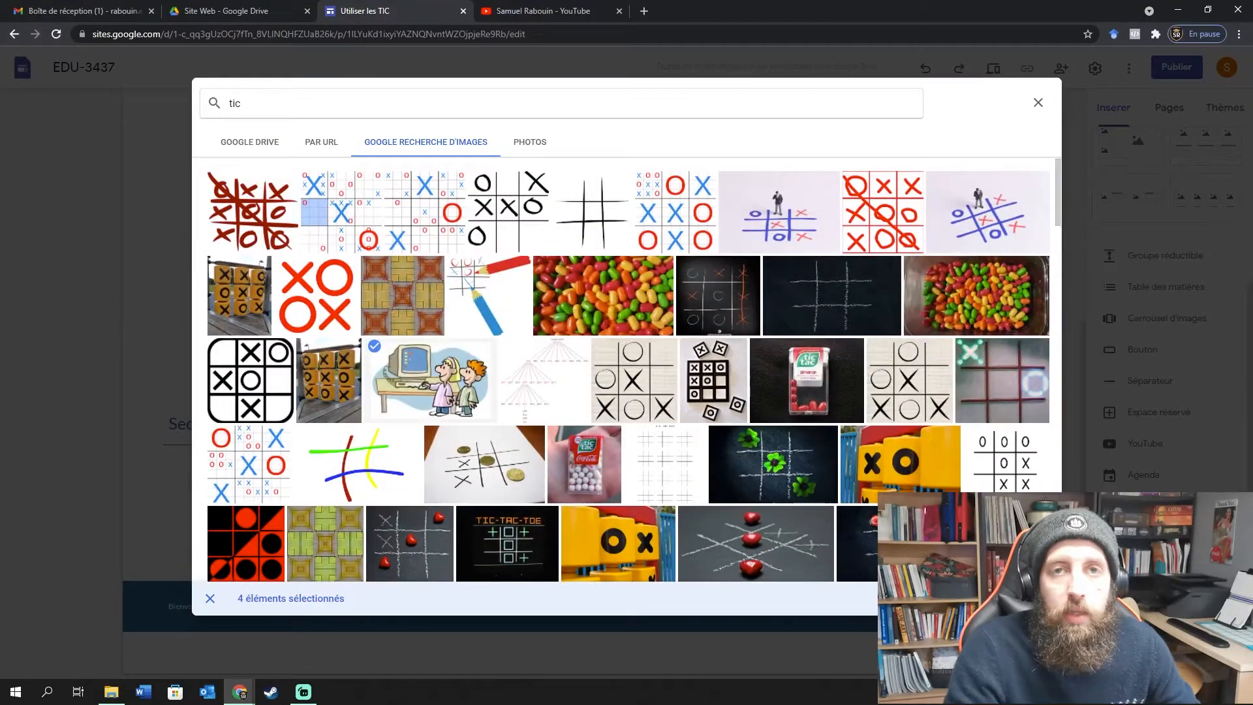
{"action": "left_click", "coordinate": [1021, 598]}
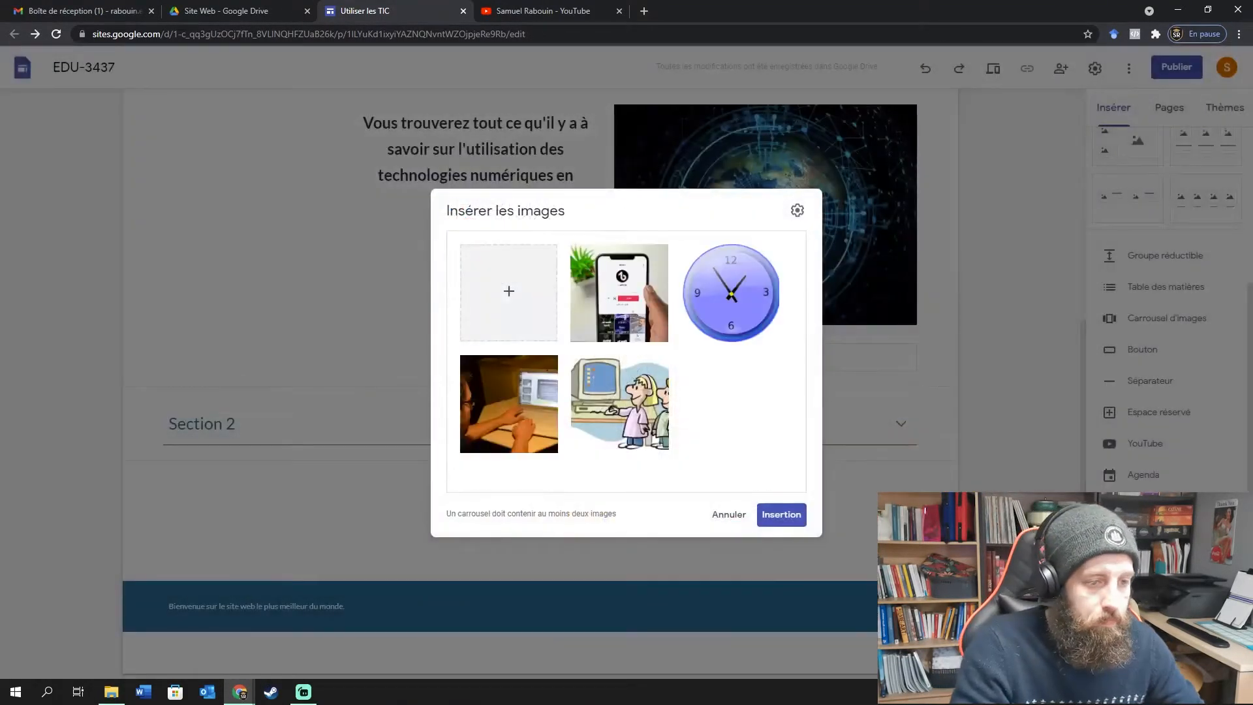
Insert the four-image carousel under Section 2 and make it shorter.
{"action": "left_click", "coordinate": [783, 516]}
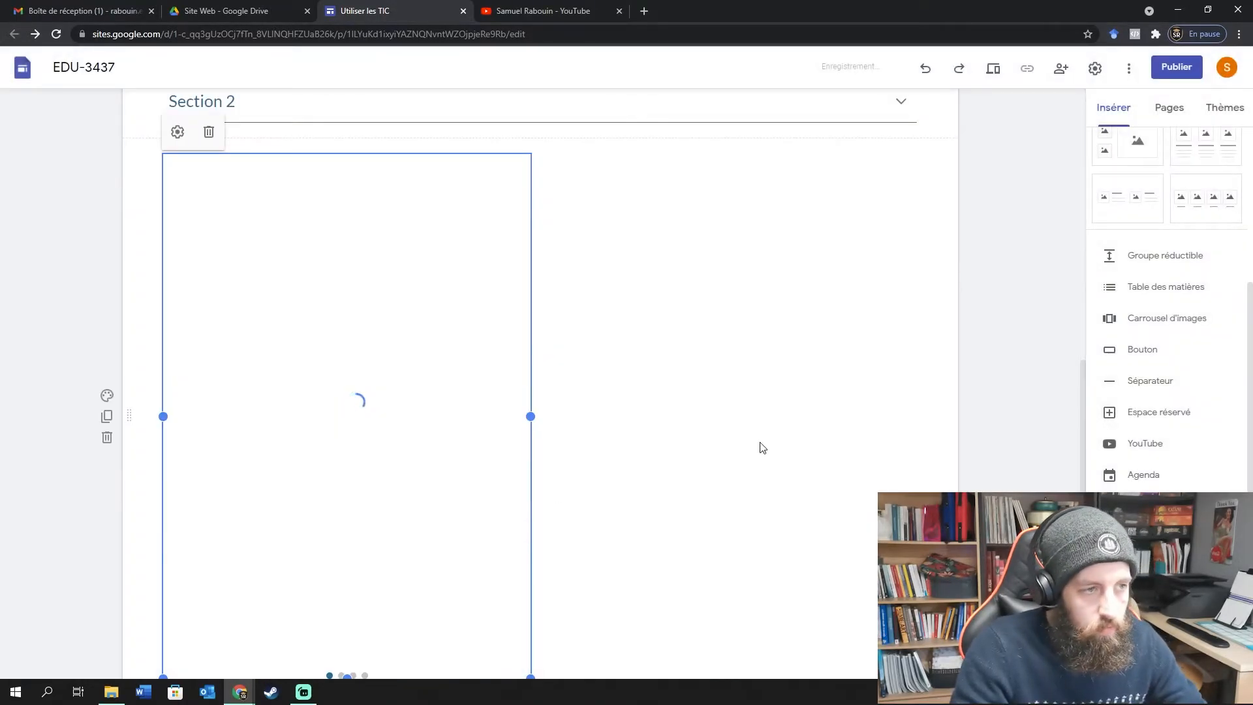
{"action": "scroll", "coordinate": [662, 423], "scroll_direction": "down", "scroll_amount": 3}
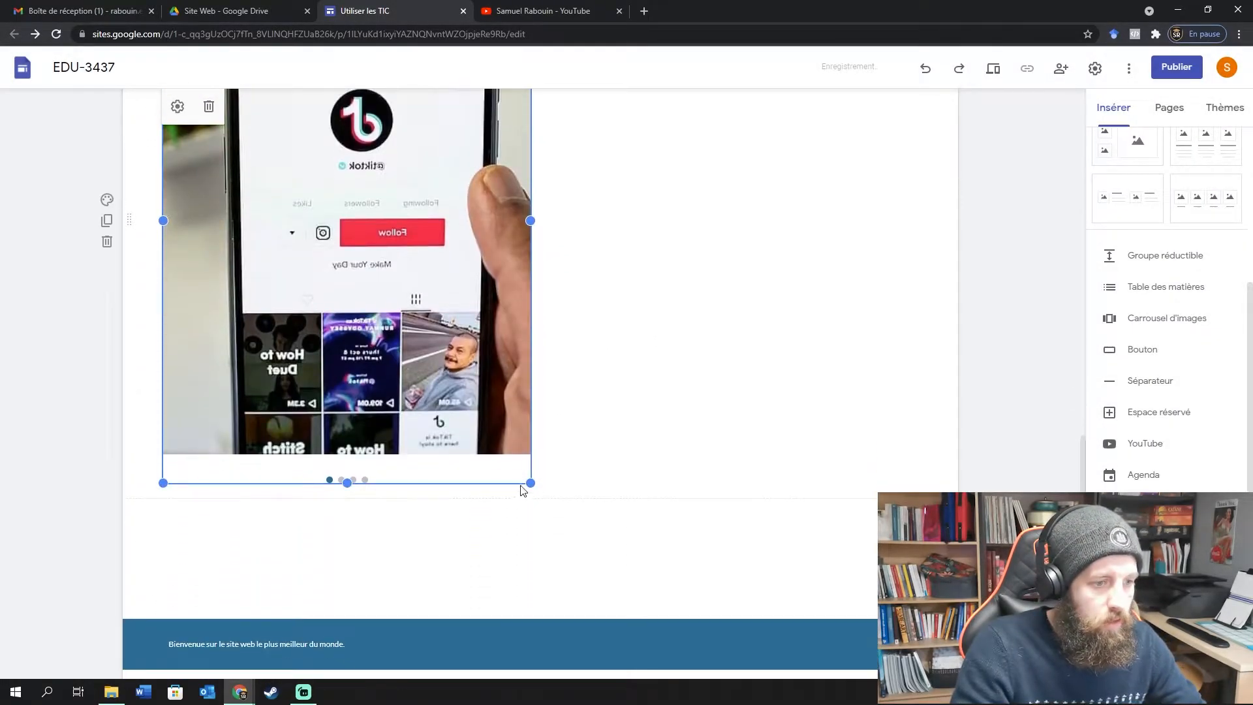
{"action": "left_click_drag", "start_coordinate": [346, 483], "coordinate": [343, 385]}
{"action": "scroll", "coordinate": [652, 418], "scroll_direction": "up", "scroll_amount": 3}
{"action": "scroll", "coordinate": [574, 418], "scroll_direction": "down", "scroll_amount": 2}
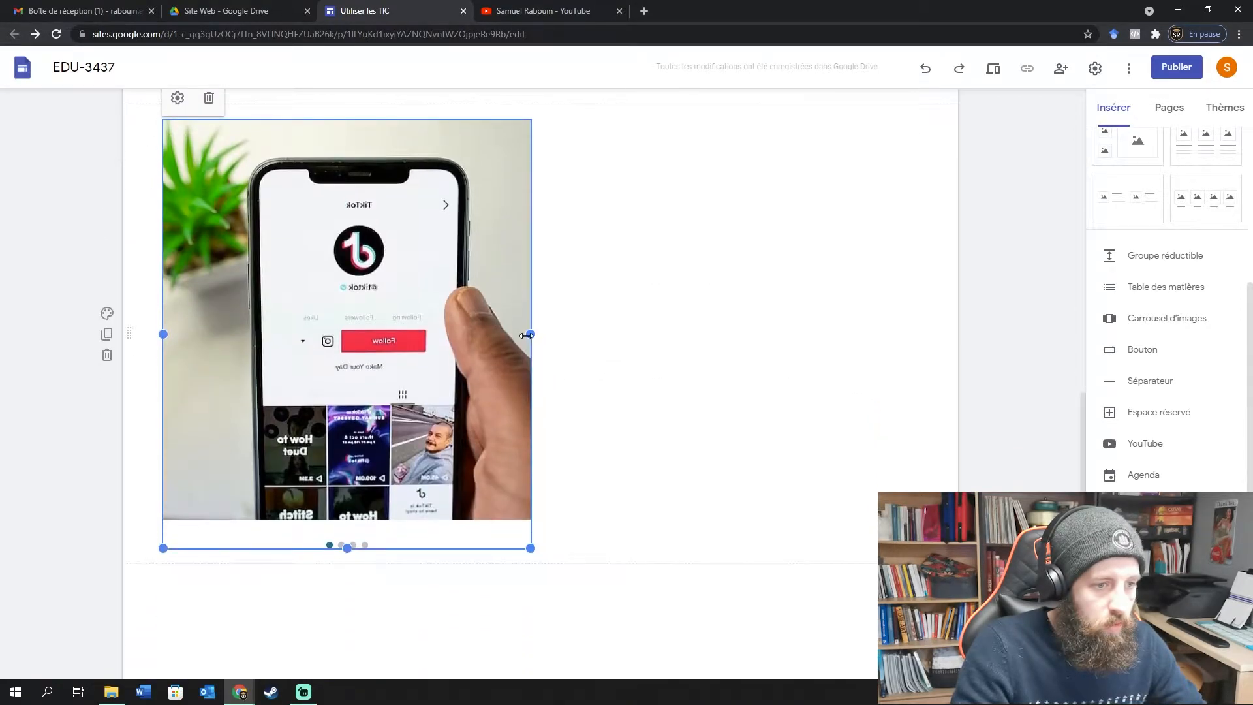
{"action": "left_click_drag", "start_coordinate": [530, 334], "coordinate": [660, 336]}
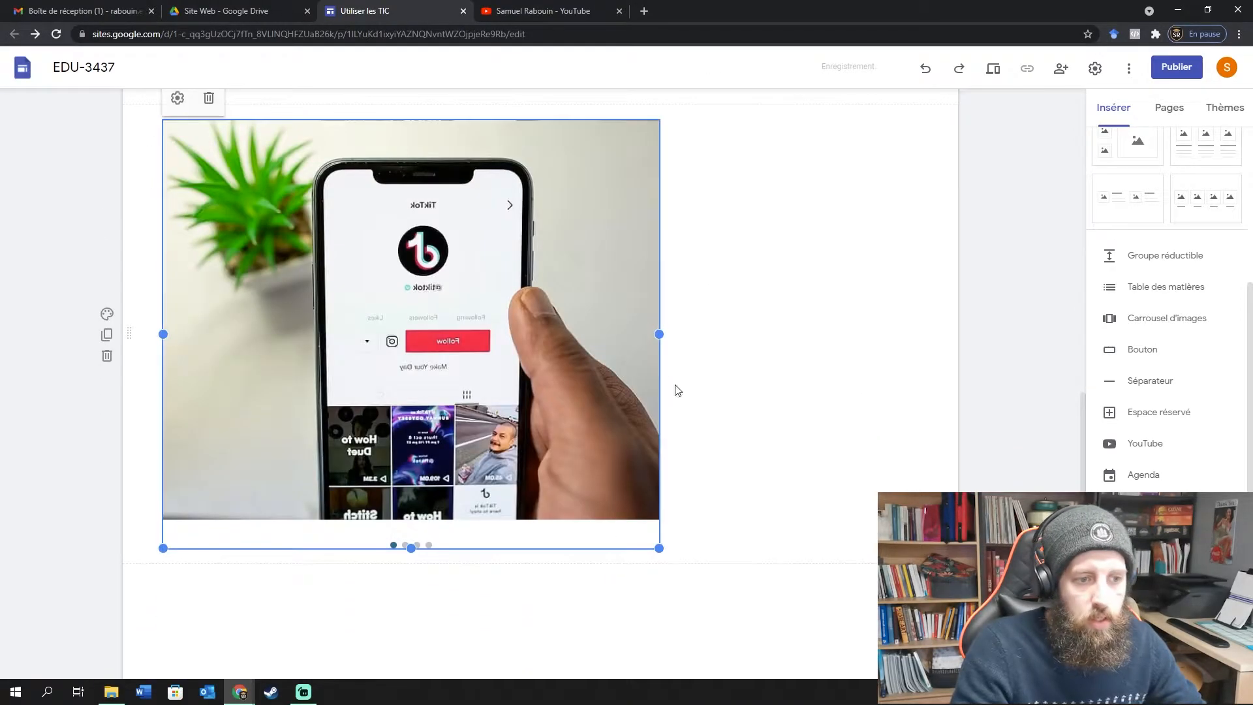
{"action": "left_click_drag", "start_coordinate": [497, 283], "coordinate": [575, 281]}
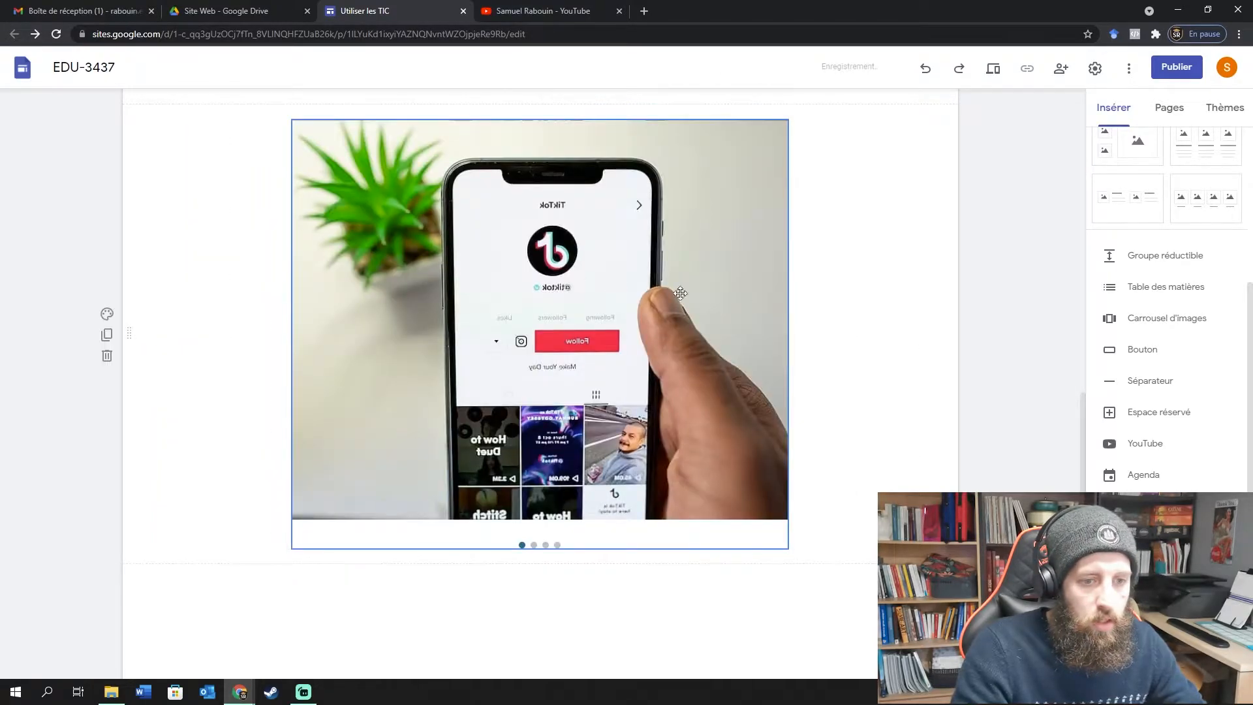
{"action": "scroll", "coordinate": [884, 355], "scroll_direction": "up", "scroll_amount": 2}
{"action": "scroll", "coordinate": [808, 383], "scroll_direction": "down", "scroll_amount": 2}
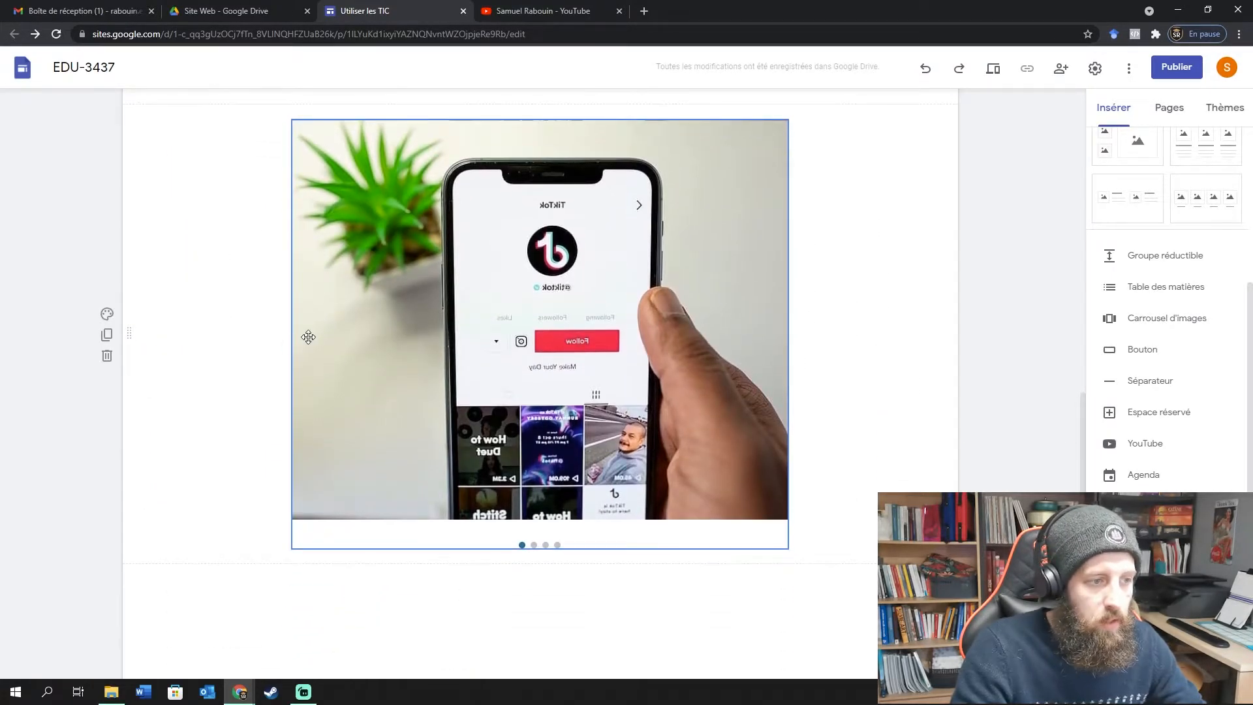
Widen the carousel to span the full Section 2 width.
{"action": "left_click_drag", "start_coordinate": [288, 343], "coordinate": [163, 334]}
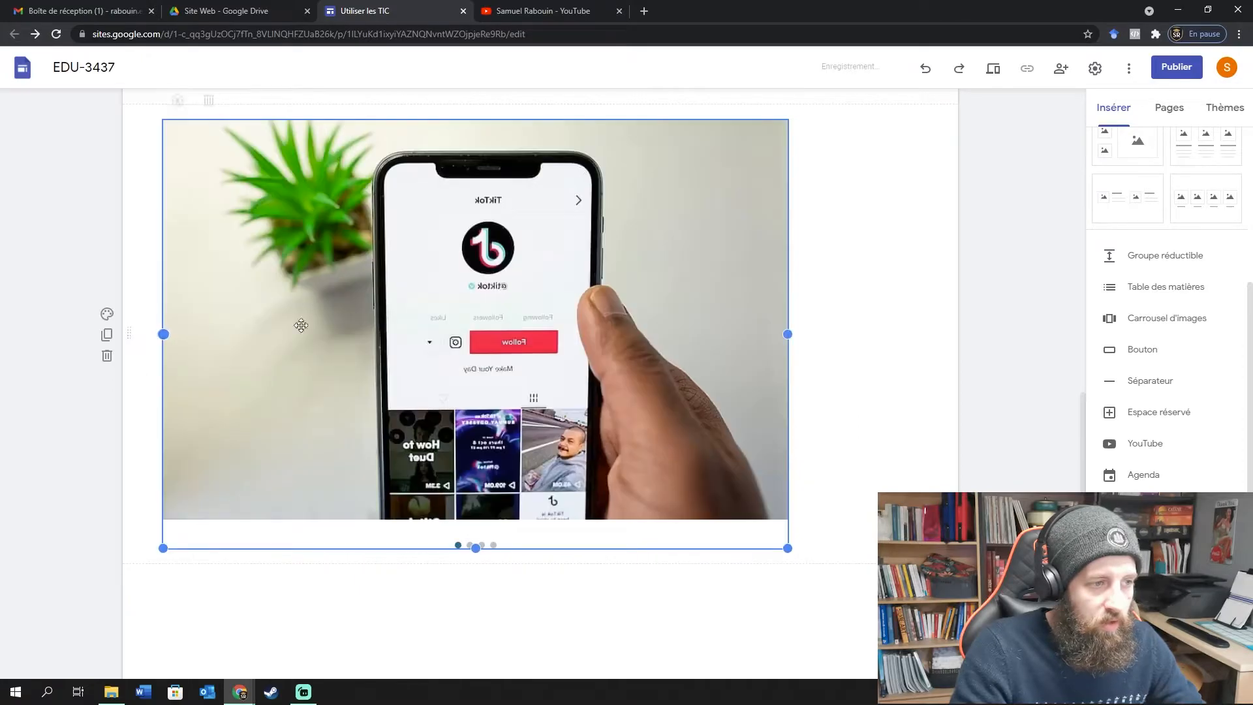
{"action": "left_click_drag", "start_coordinate": [788, 333], "coordinate": [917, 352]}
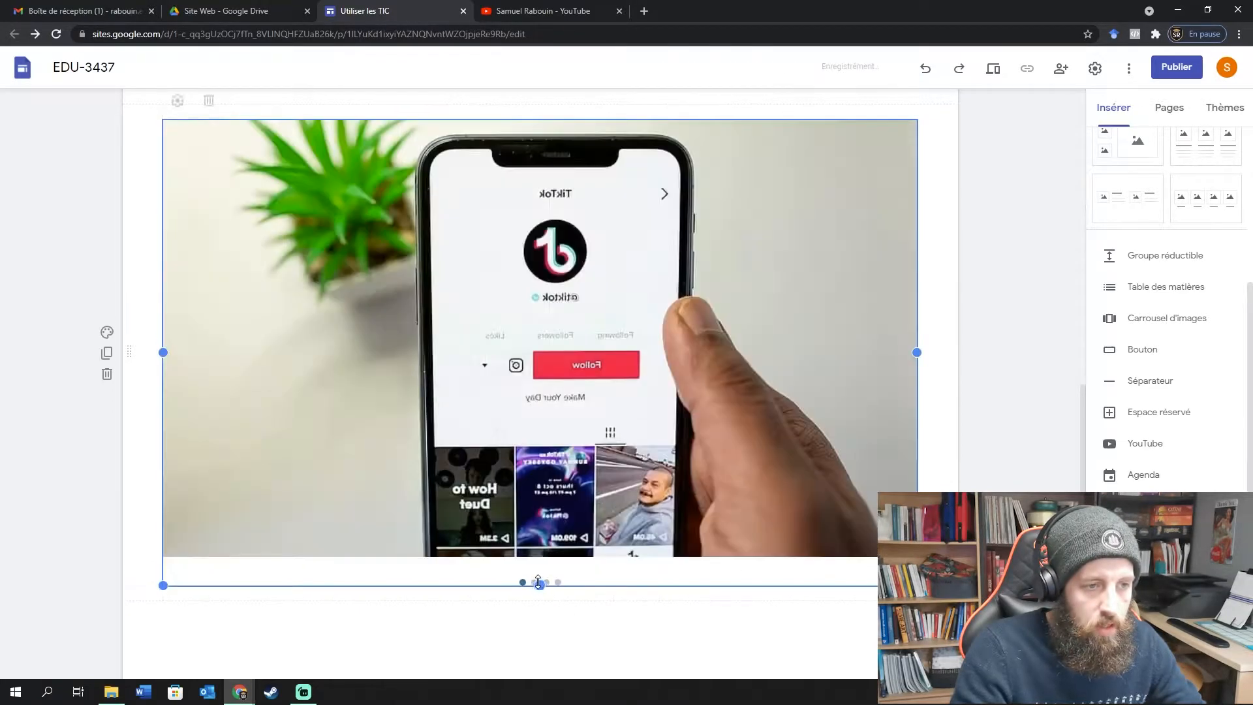
{"action": "left_click_drag", "start_coordinate": [538, 582], "coordinate": [622, 305]}
{"action": "scroll", "coordinate": [727, 363], "scroll_direction": "up", "scroll_amount": 1}
{"action": "scroll", "coordinate": [643, 562], "scroll_direction": "down", "scroll_amount": 2}
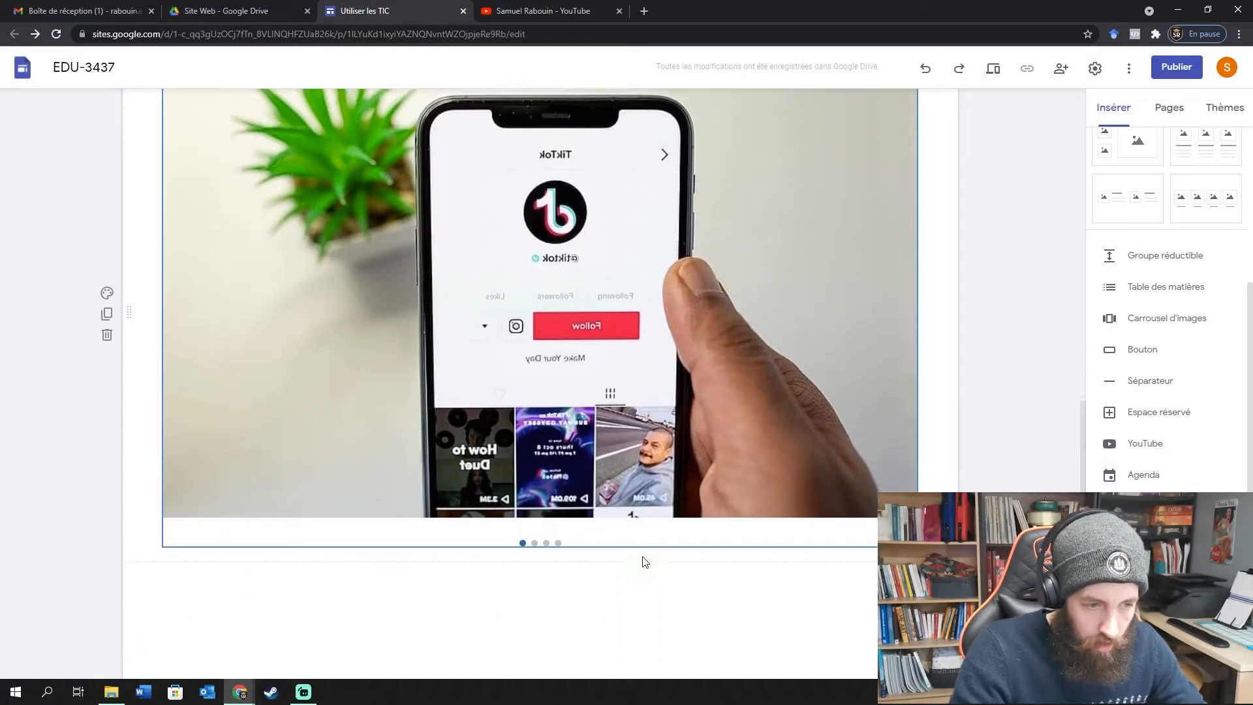
Select the carousel and open its editing options.
{"action": "left_click", "coordinate": [532, 517]}
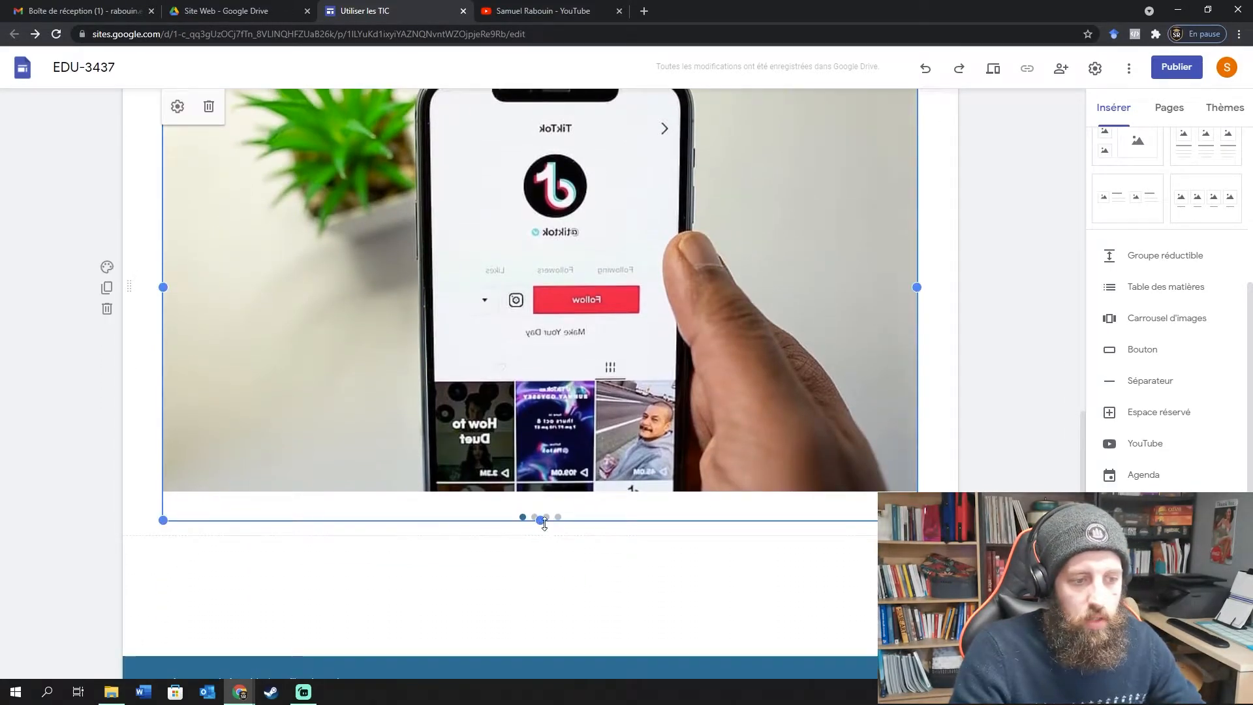
{"action": "left_click", "coordinate": [978, 486]}
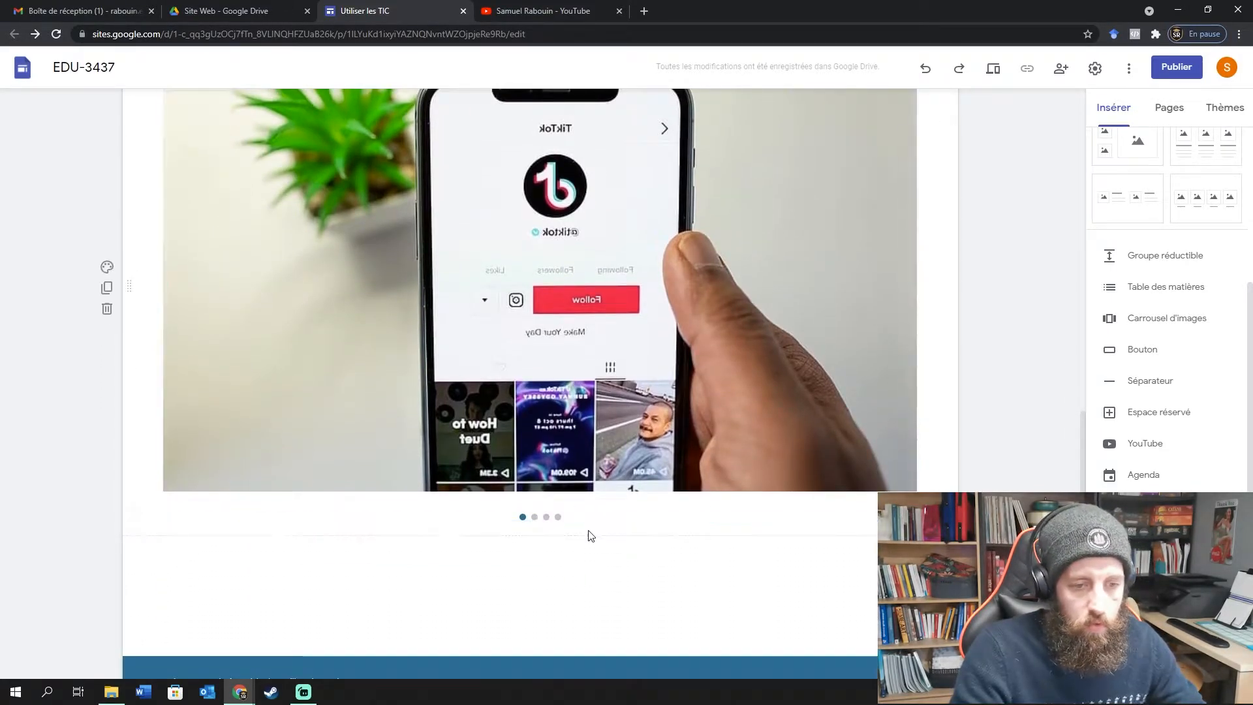
{"action": "left_click", "coordinate": [534, 519]}
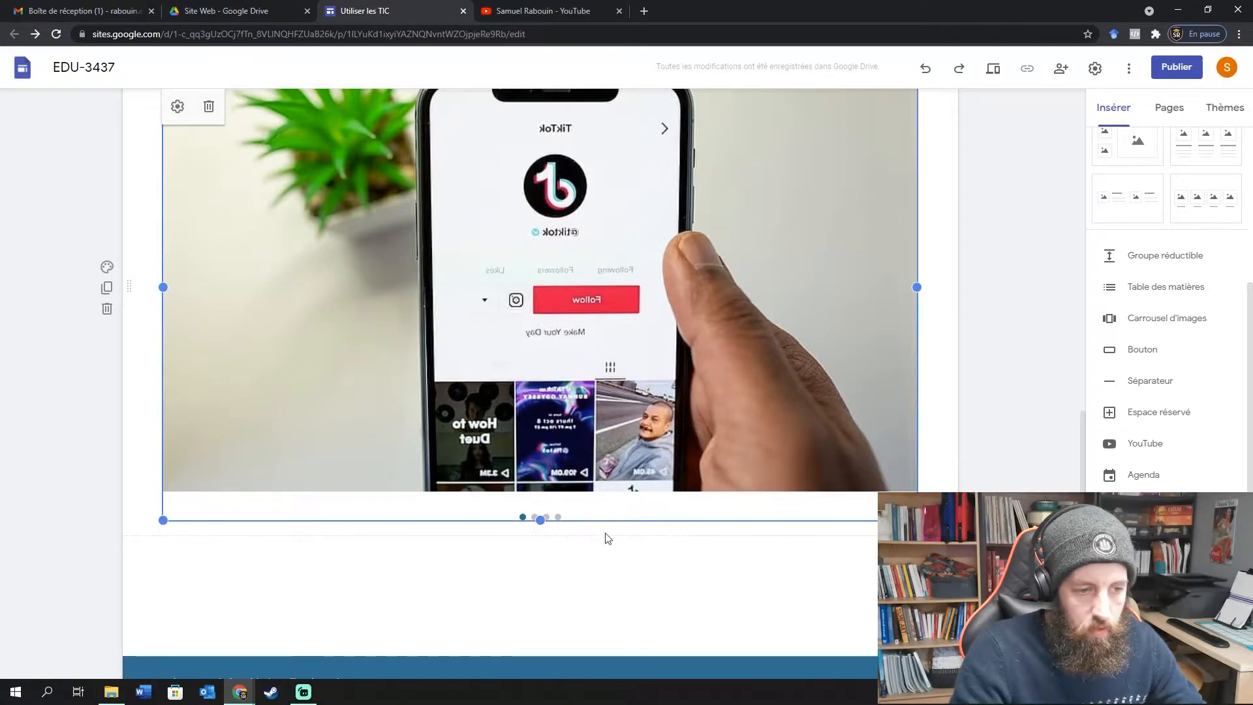
{"action": "left_click", "coordinate": [1010, 424]}
{"action": "scroll", "coordinate": [1026, 422], "scroll_direction": "up", "scroll_amount": 1}
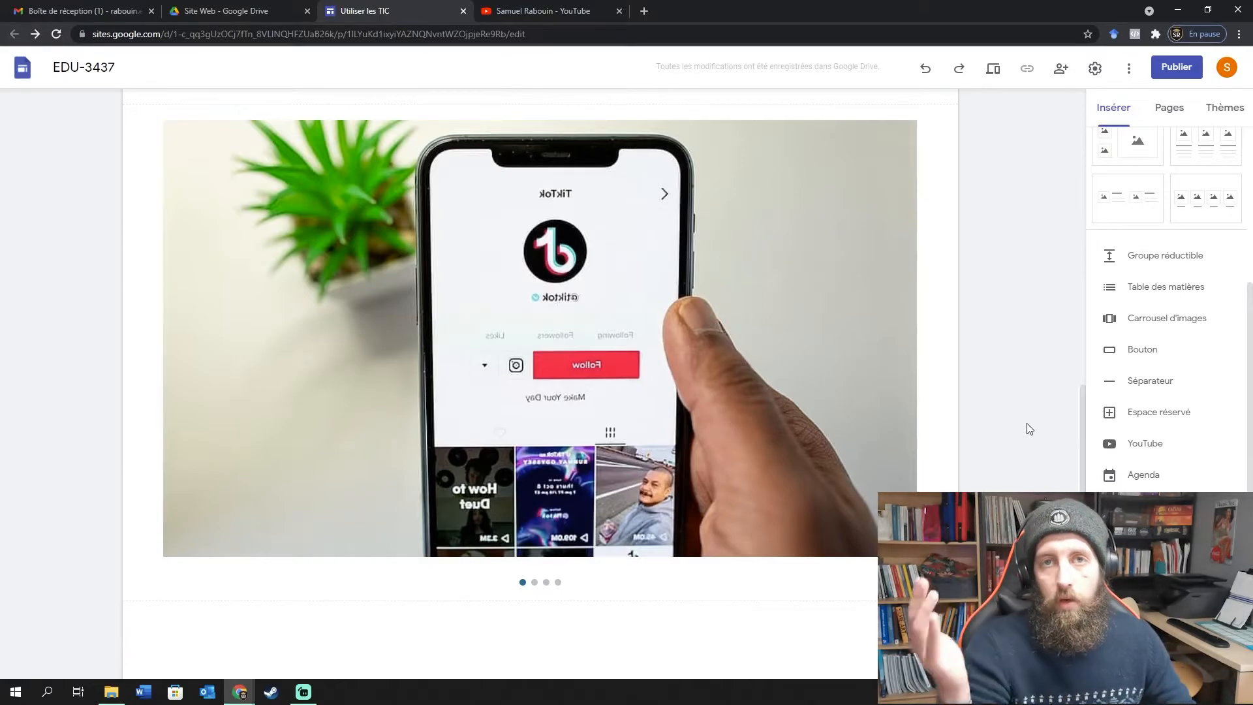
{"action": "scroll", "coordinate": [1026, 425], "scroll_direction": "up", "scroll_amount": 4}
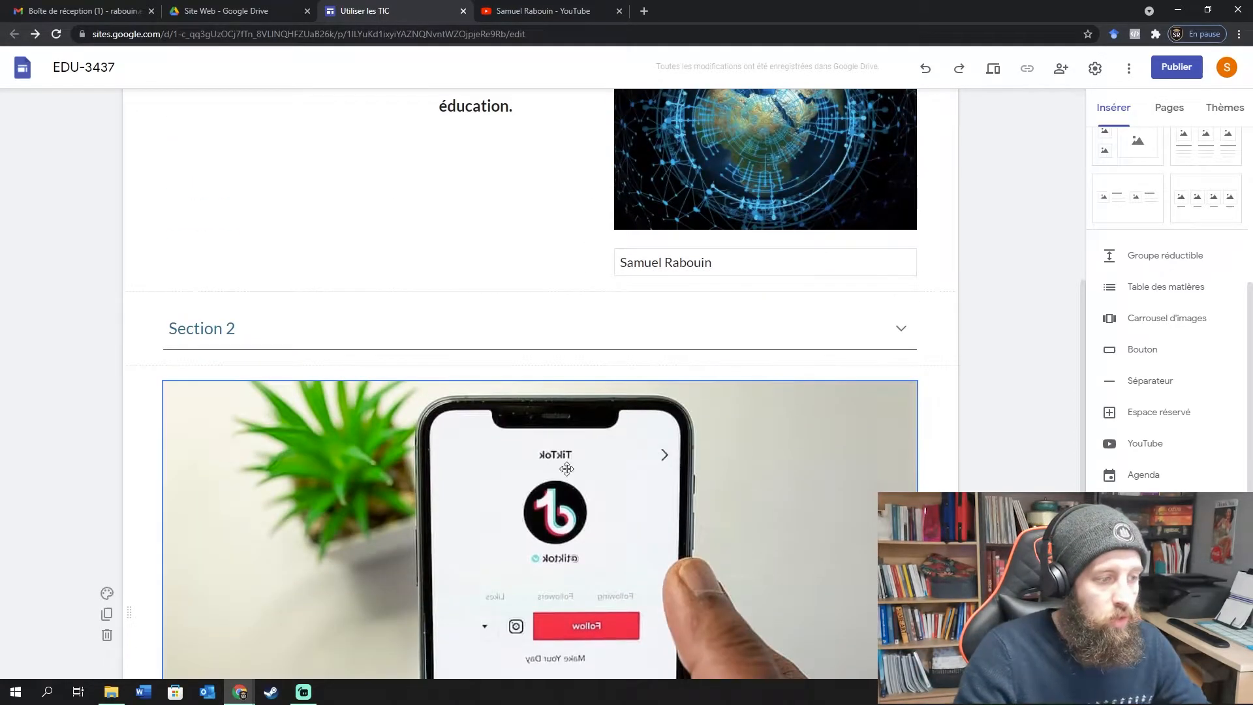
{"action": "scroll", "coordinate": [527, 365], "scroll_direction": "down", "scroll_amount": 3}
{"action": "left_click", "coordinate": [783, 261]}
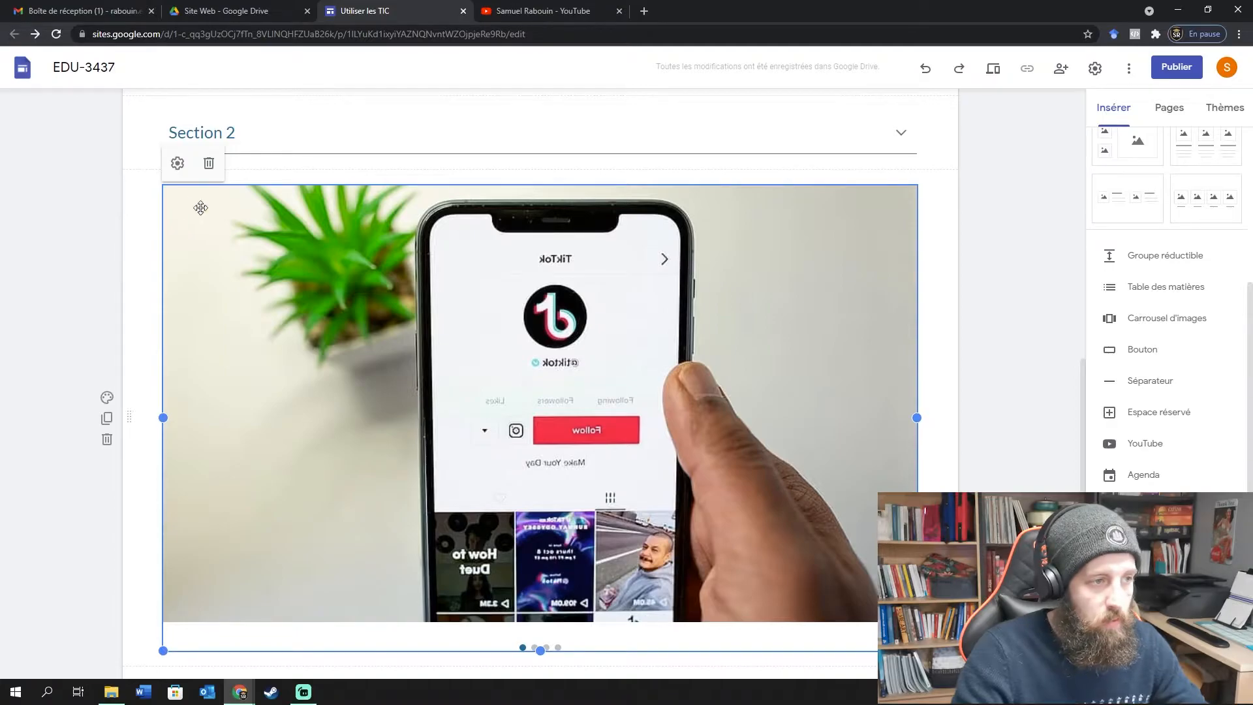
{"action": "left_click", "coordinate": [178, 165]}
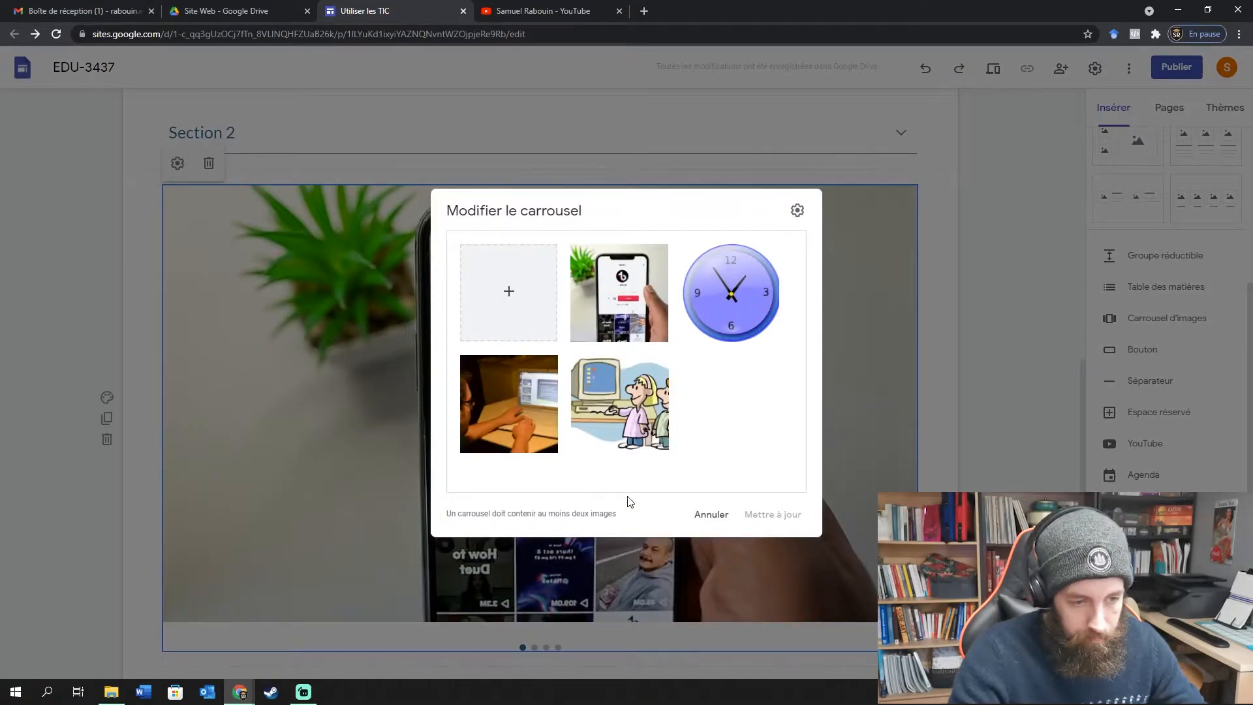
Make the carousel start automatically with Faible transition speed and apply it.
{"action": "left_click", "coordinate": [716, 518]}
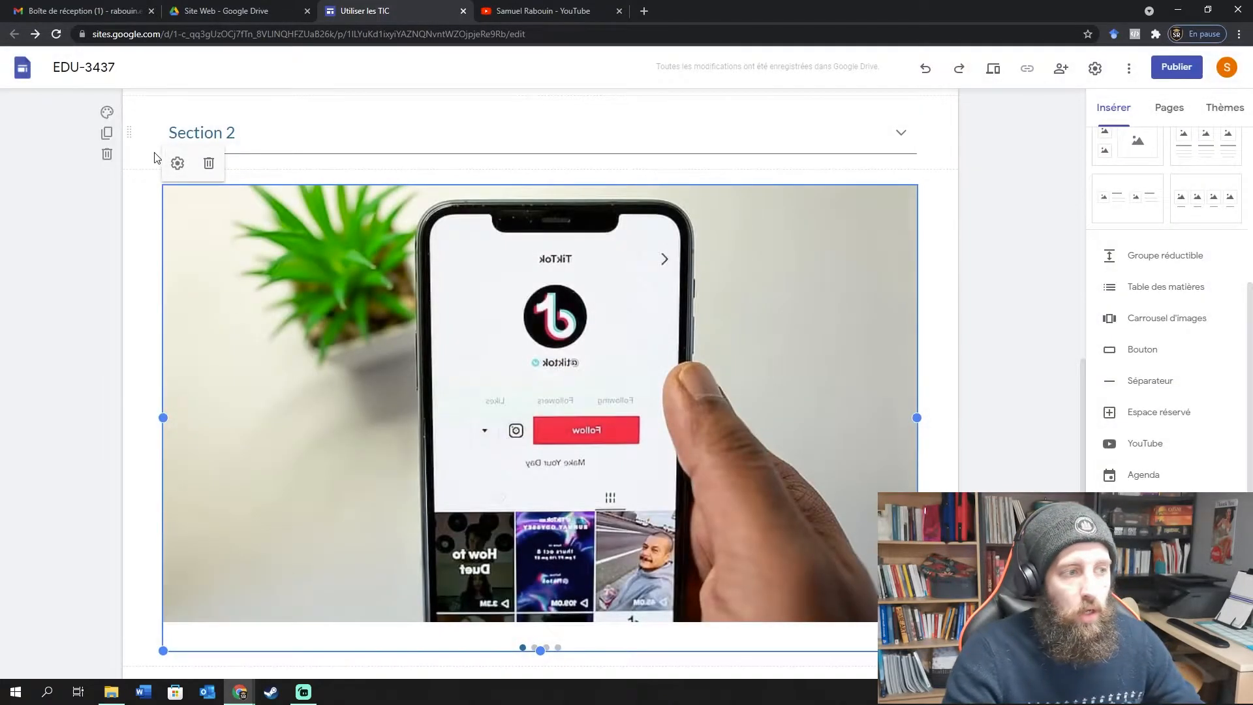
{"action": "left_click", "coordinate": [177, 165]}
{"action": "left_click", "coordinate": [790, 216]}
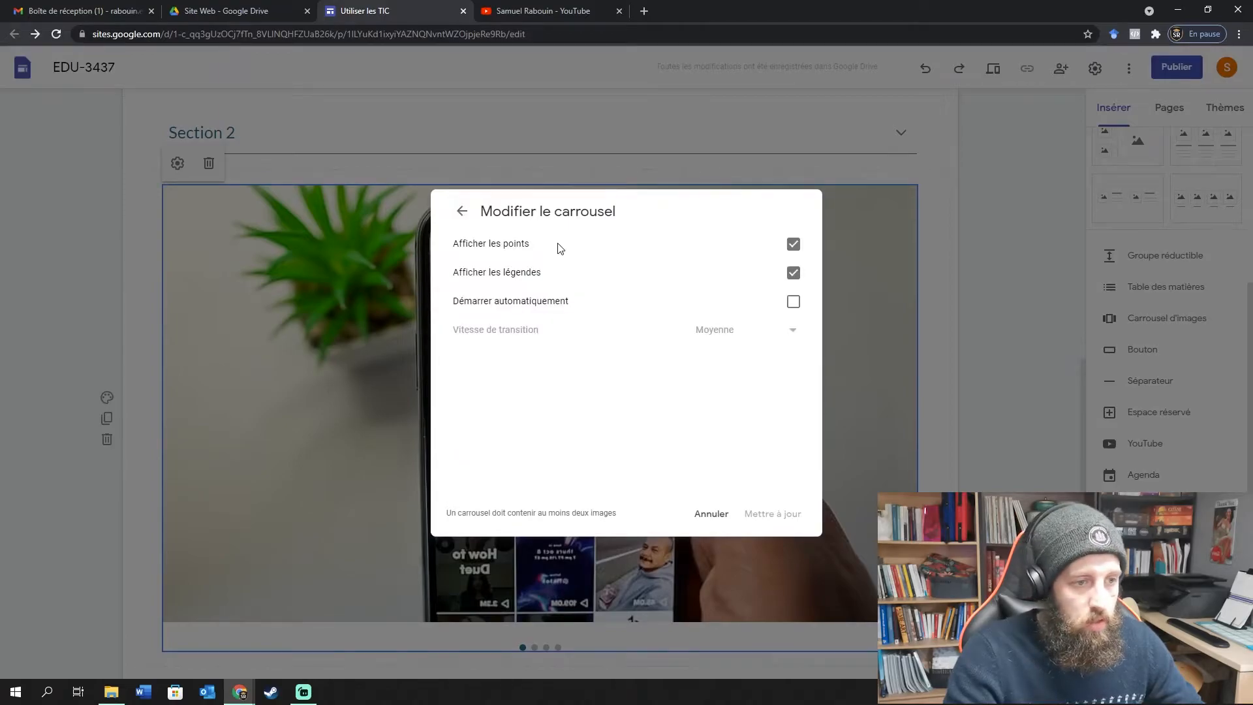
{"action": "left_click", "coordinate": [792, 302]}
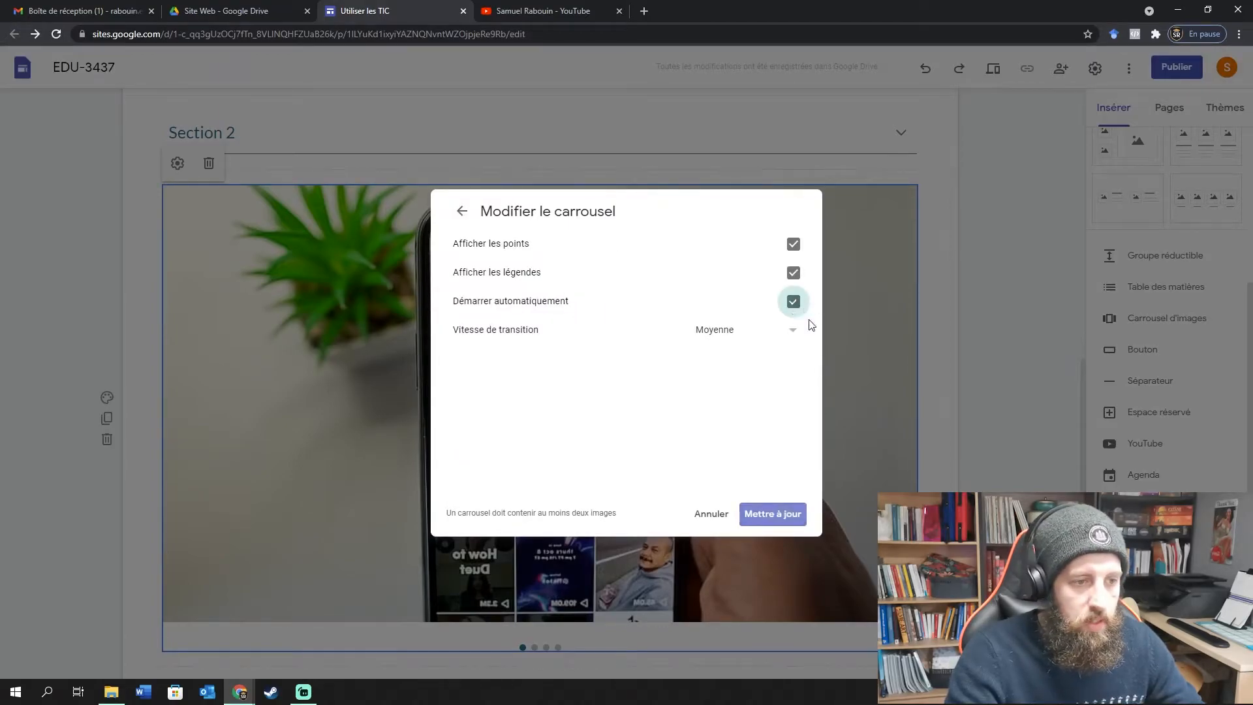
{"action": "left_click", "coordinate": [794, 329]}
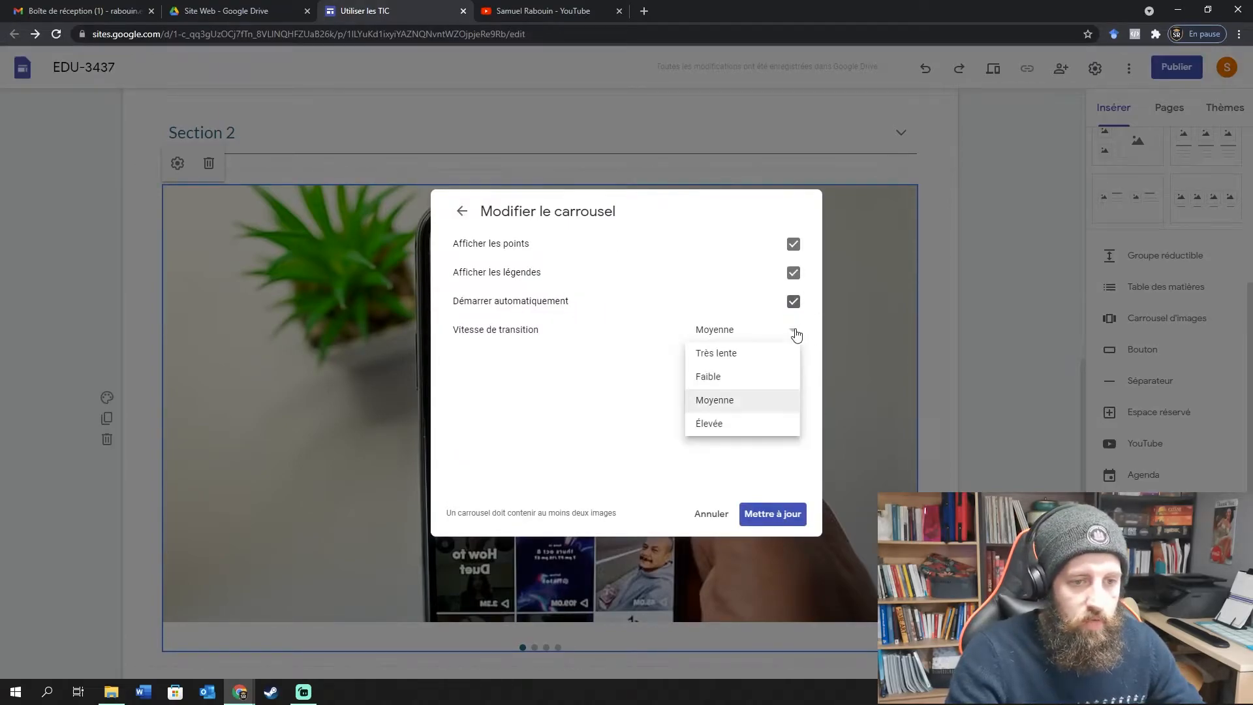
{"action": "left_click", "coordinate": [744, 385]}
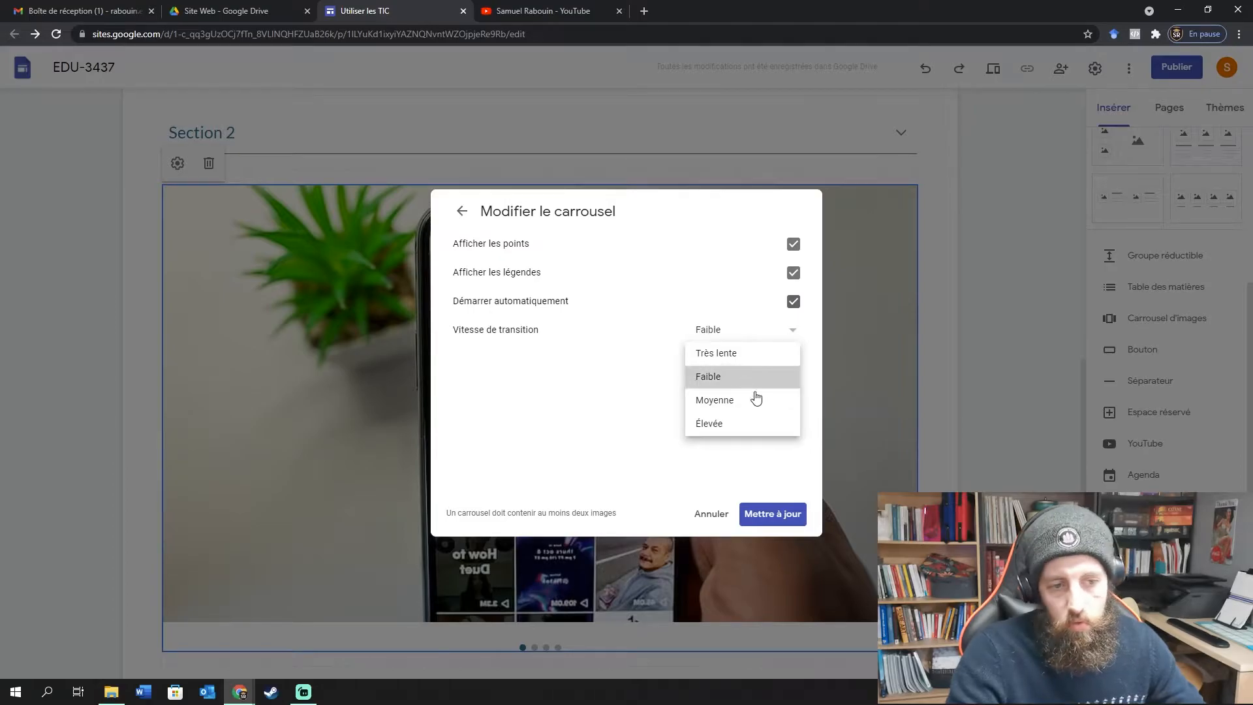
{"action": "left_click", "coordinate": [768, 514]}
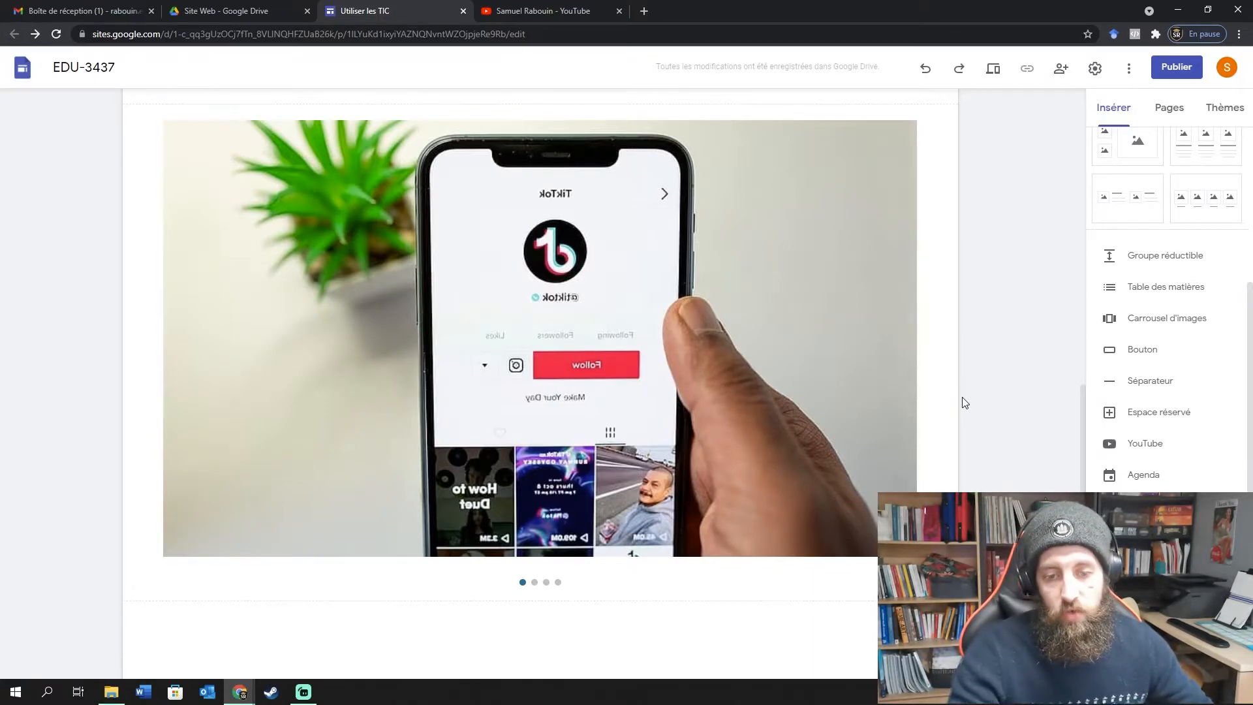
{"action": "left_click", "coordinate": [1160, 354]}
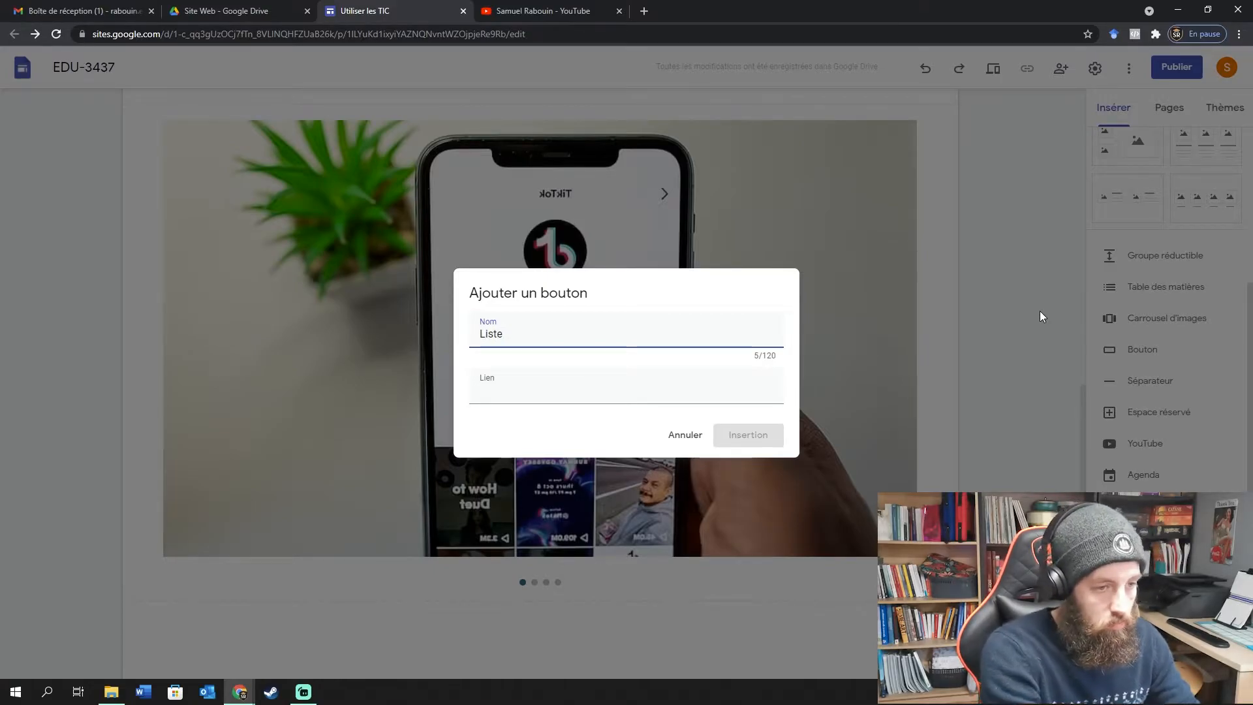
Name the button 'Chaine YouTube', paste the channel URL as its link, and insert it.
{"action": "key", "text": "ctrl+a"}
{"action": "key", "text": "BackSpace"}
{"action": "type", "text": "Contenu"}
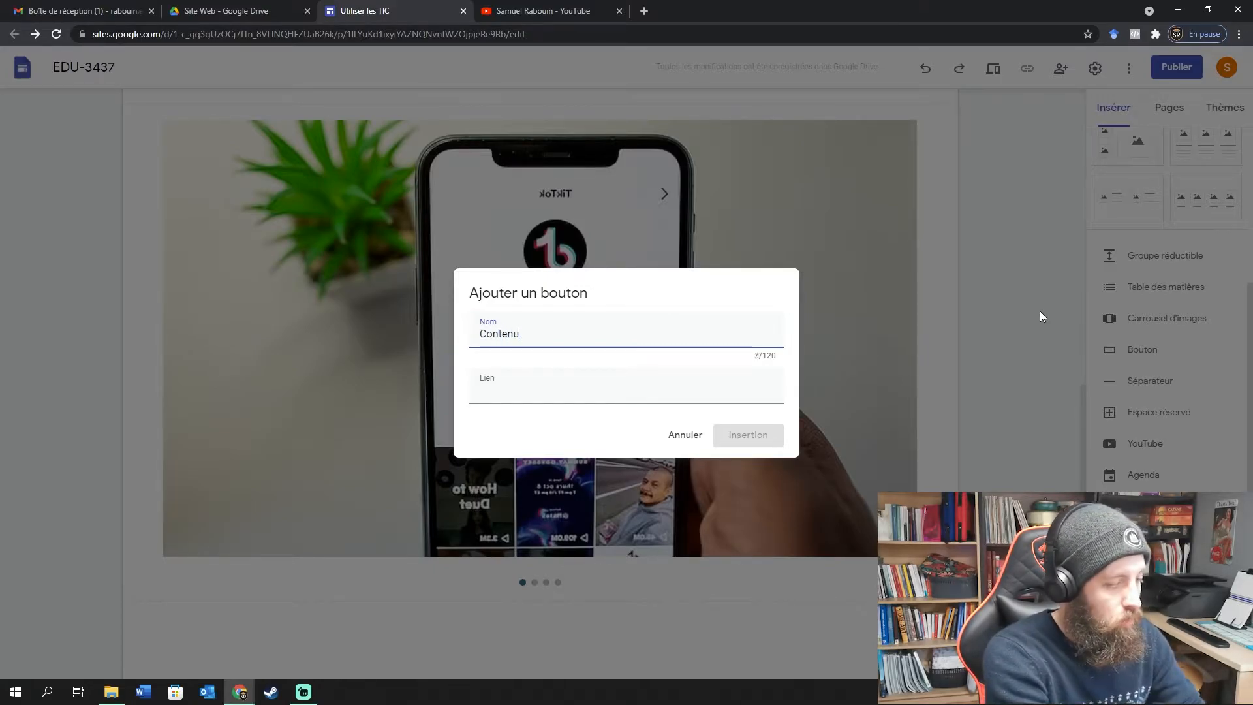
{"action": "type", "text": " des cours"}
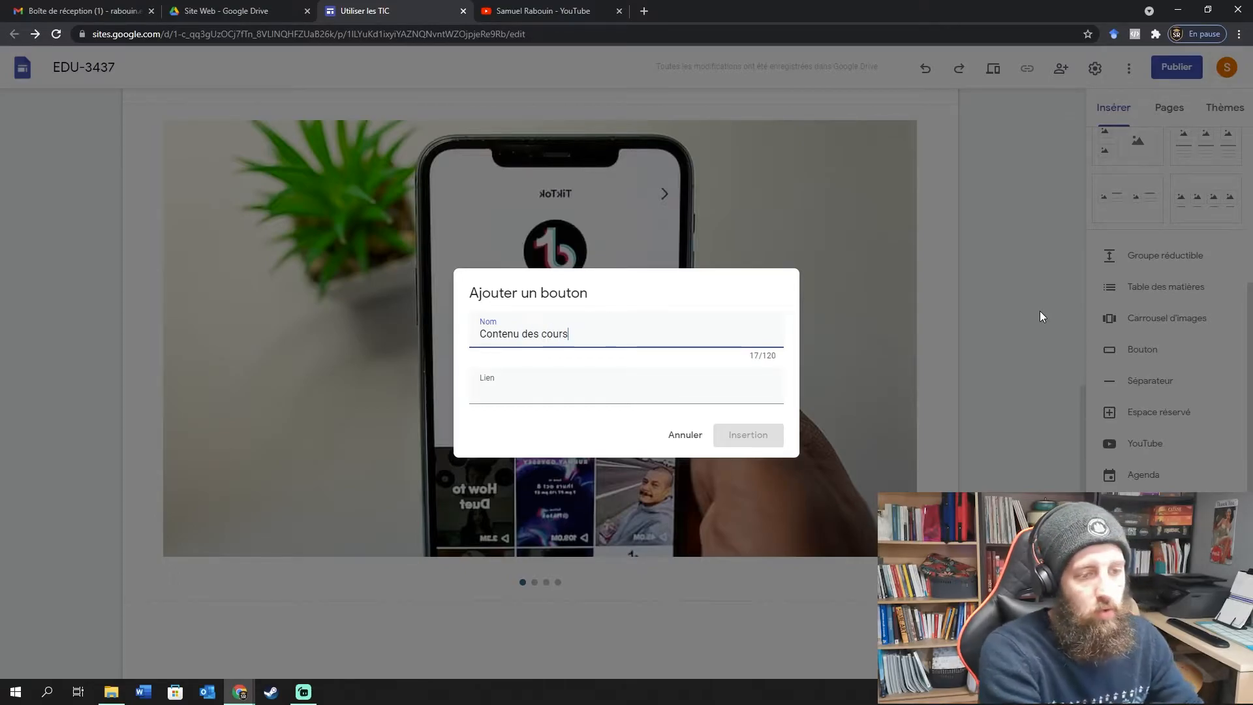
{"action": "left_click", "coordinate": [575, 390]}
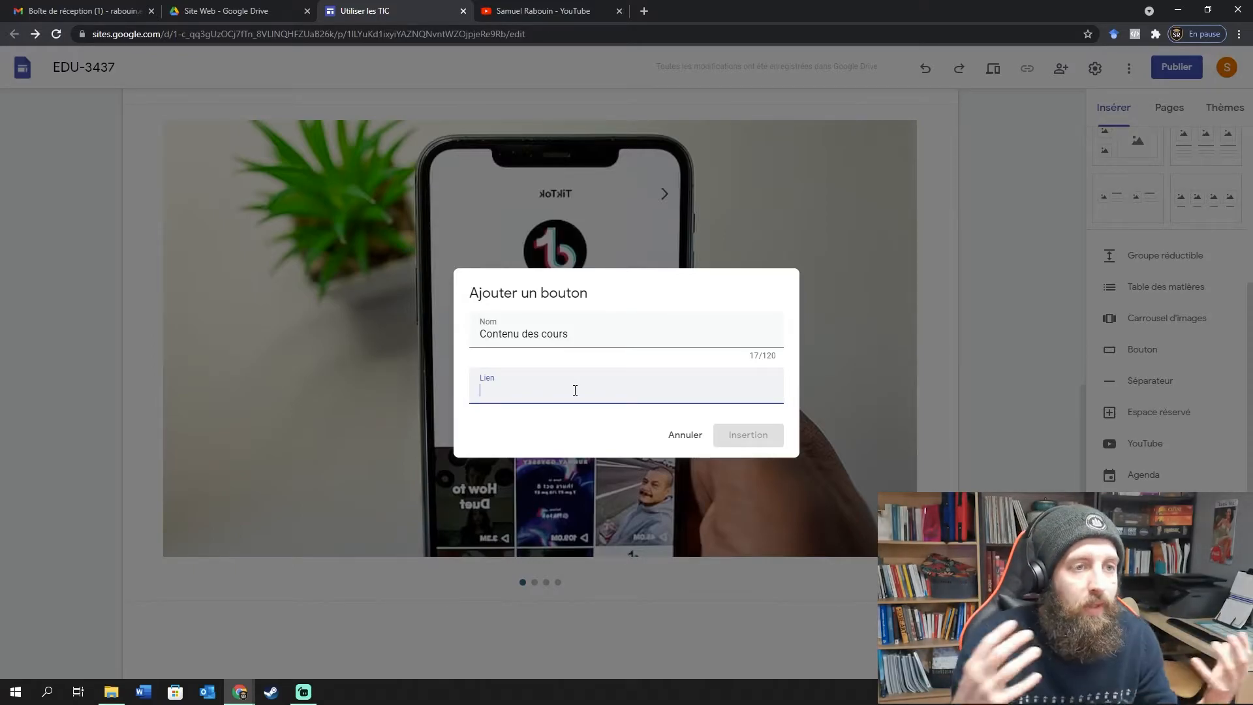
{"action": "left_click_drag", "start_coordinate": [607, 337], "coordinate": [315, 324]}
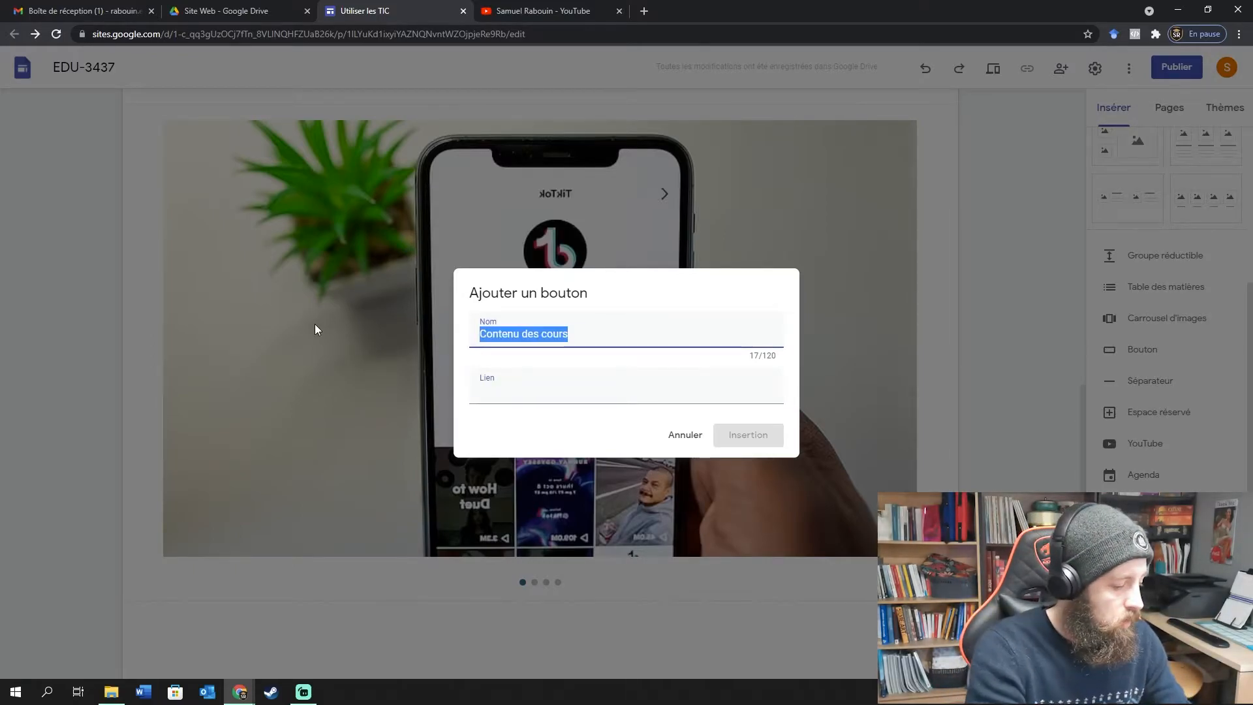
{"action": "type", "text": "Chaine "}
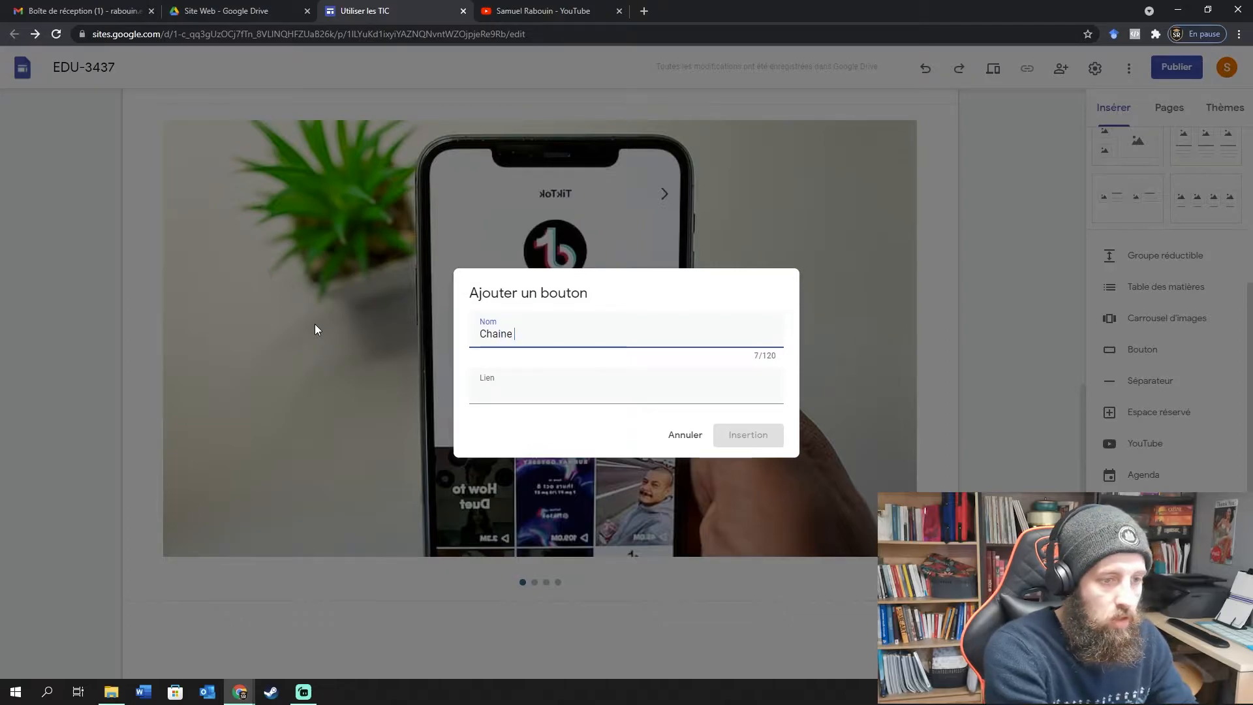
{"action": "type", "text": "Y"}
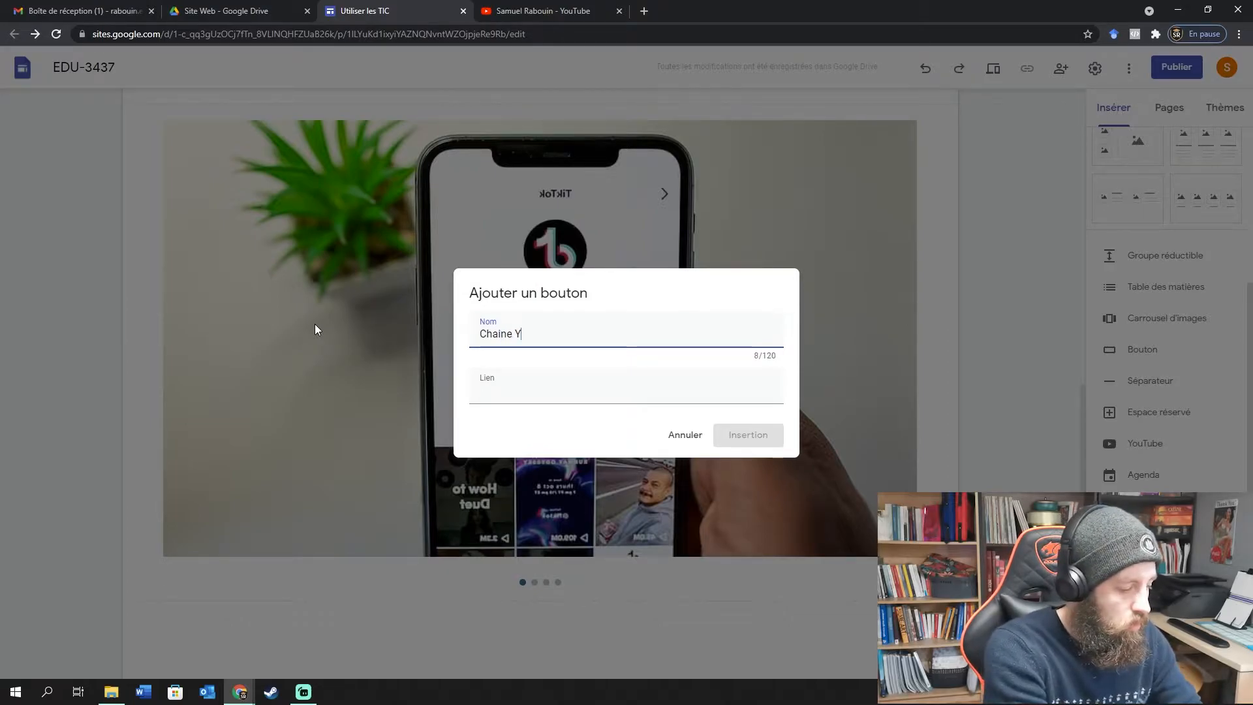
{"action": "type", "text": "ouTube"}
{"action": "key", "text": "Tab"}
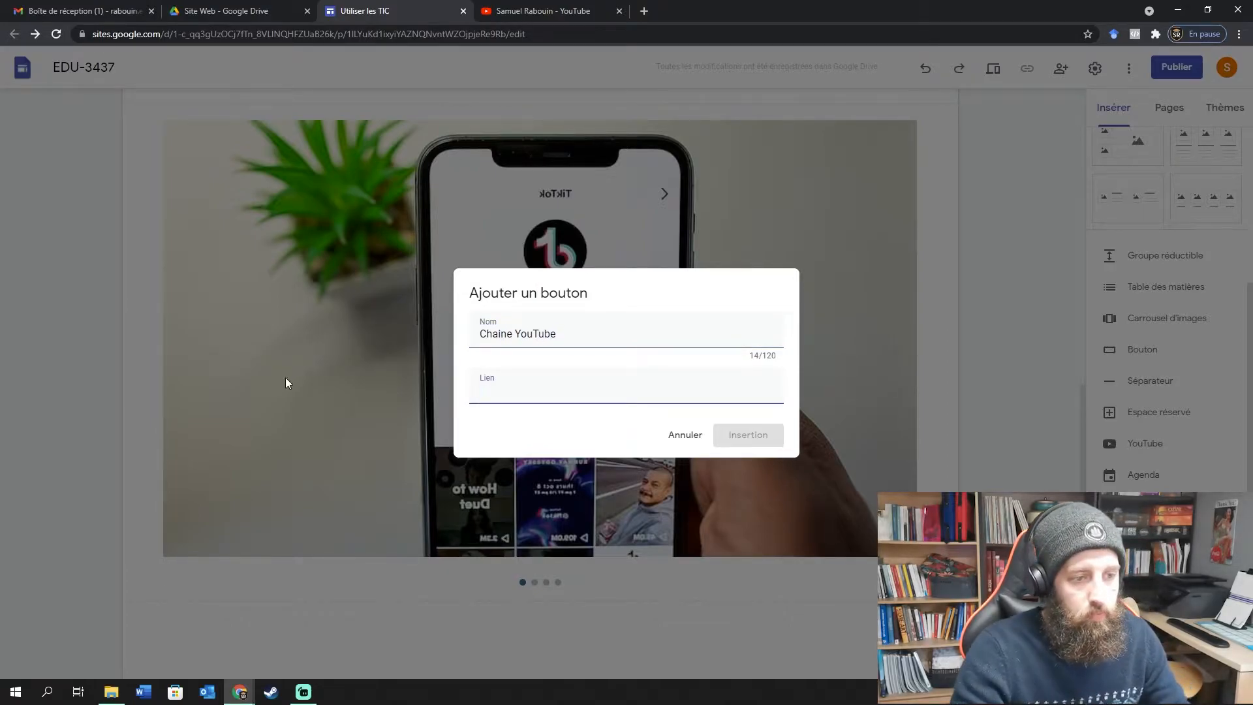
{"action": "left_click", "coordinate": [514, 20]}
{"action": "left_click", "coordinate": [365, 10]}
{"action": "key", "text": "ctrl+v"}
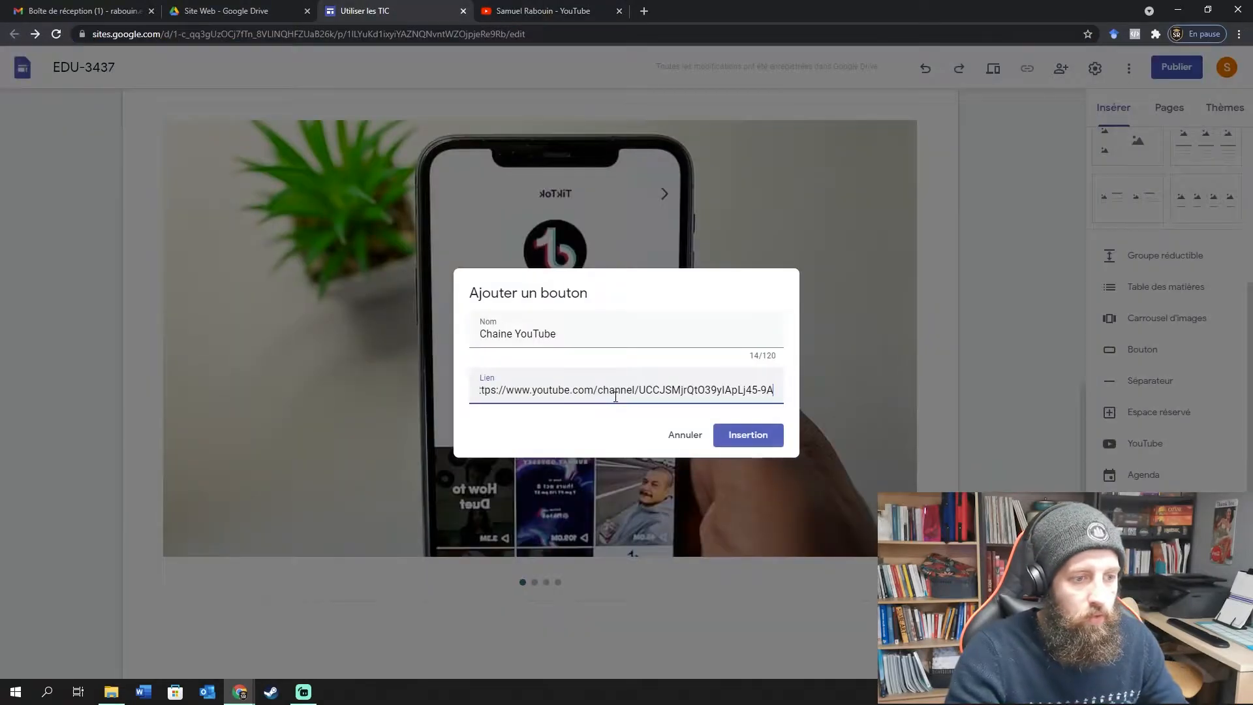
{"action": "left_click", "coordinate": [737, 436]}
Widen the Chaine YouTube button and move it under the globe image caption in Section 1.
{"action": "left_click_drag", "start_coordinate": [272, 429], "coordinate": [338, 430]}
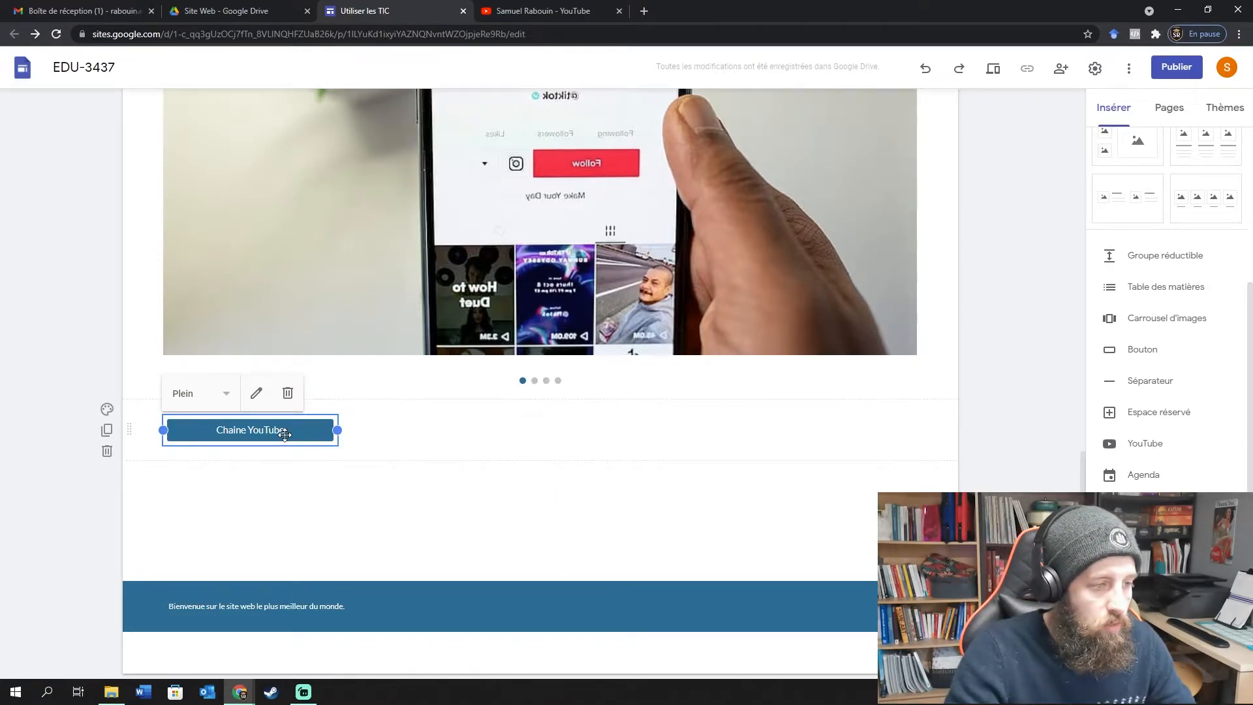
{"action": "left_click_drag", "start_coordinate": [286, 434], "coordinate": [457, 518]}
{"action": "scroll", "coordinate": [511, 336], "scroll_direction": "up", "scroll_amount": 15}
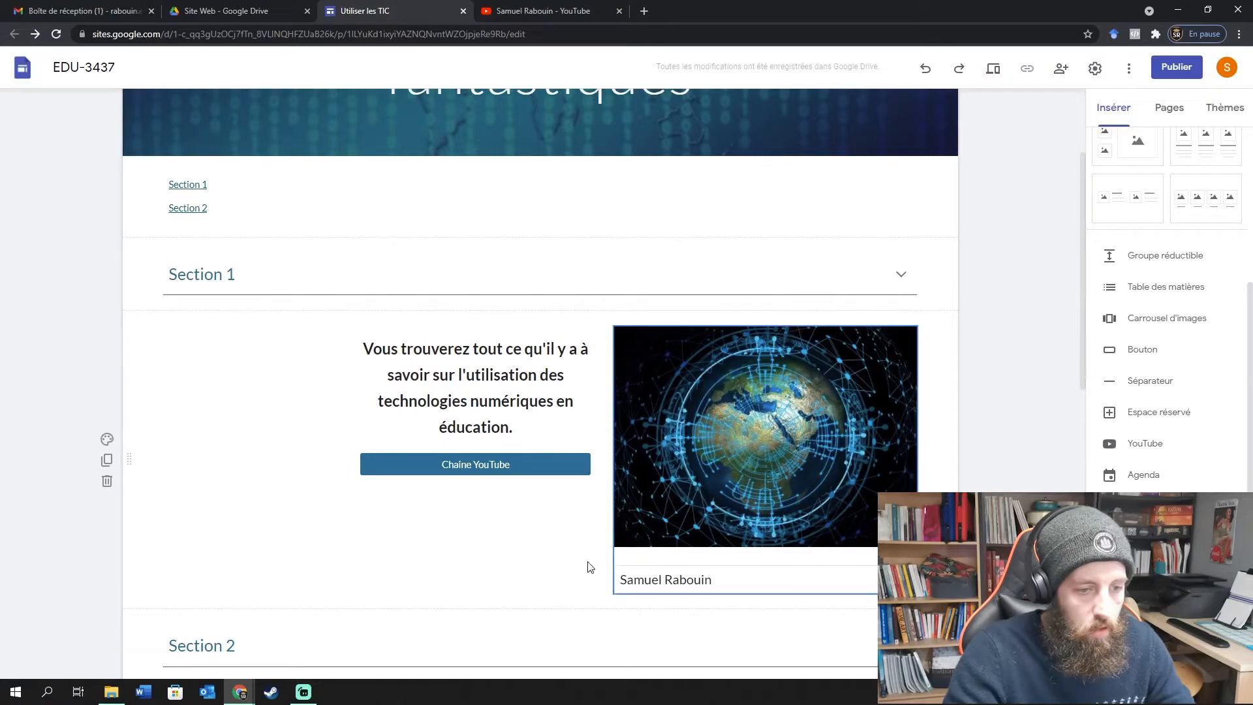
{"action": "mouse_move", "coordinate": [520, 469]}
{"action": "left_mouse_down"}
{"action": "mouse_move", "coordinate": [721, 573]}
{"action": "mouse_move", "coordinate": [480, 408]}
{"action": "mouse_move", "coordinate": [509, 459]}
{"action": "left_mouse_up"}
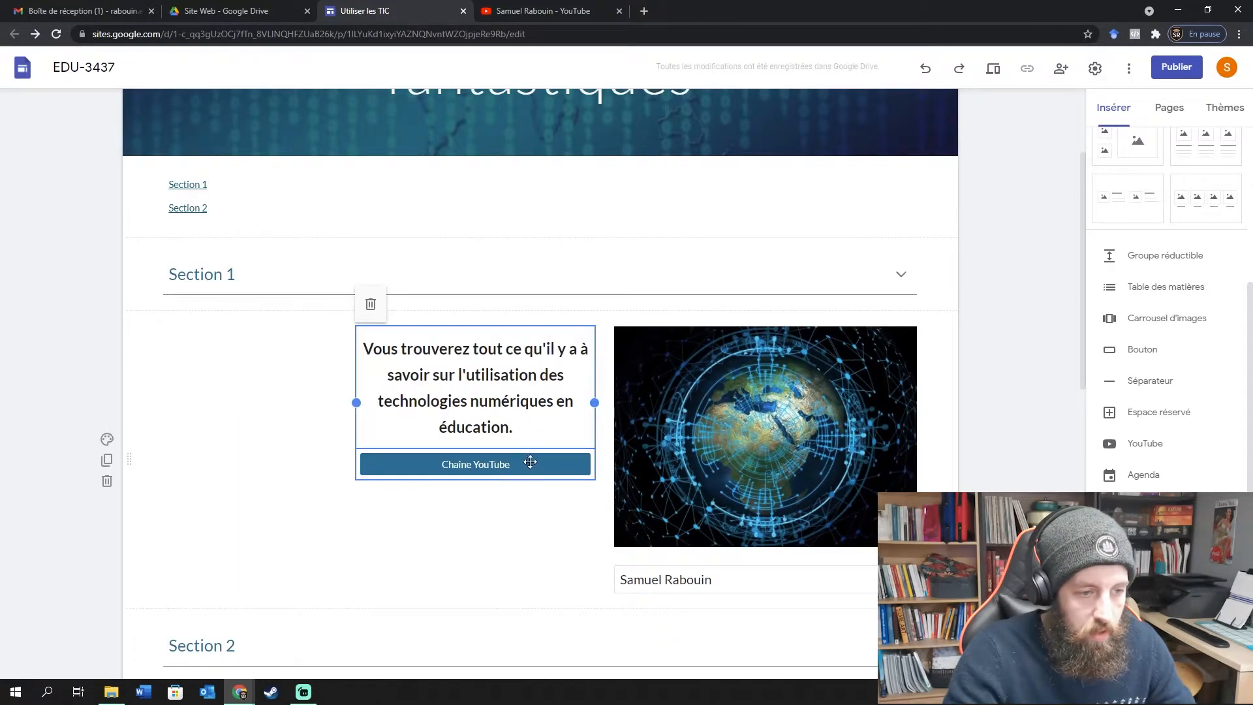
{"action": "left_click", "coordinate": [528, 464]}
{"action": "left_click_drag", "start_coordinate": [549, 461], "coordinate": [724, 253]}
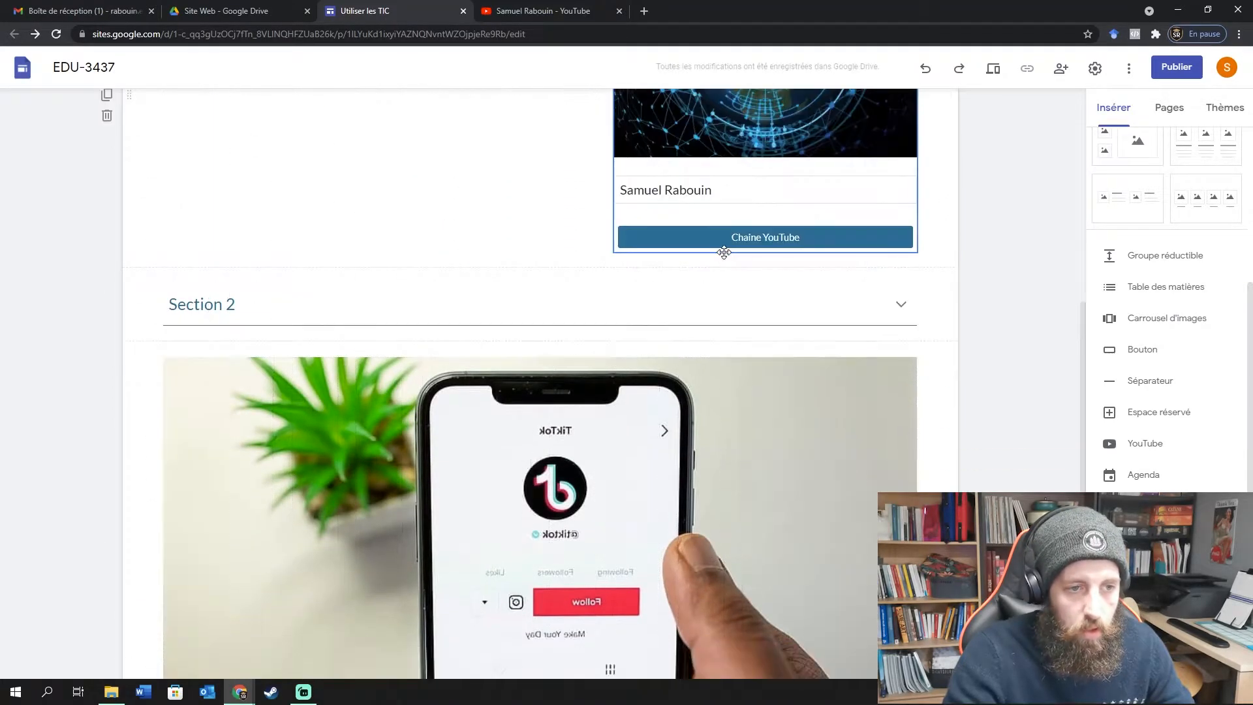
{"action": "left_click", "coordinate": [977, 243]}
{"action": "scroll", "coordinate": [671, 356], "scroll_direction": "down", "scroll_amount": 1}
{"action": "scroll", "coordinate": [671, 356], "scroll_direction": "down", "scroll_amount": 5}
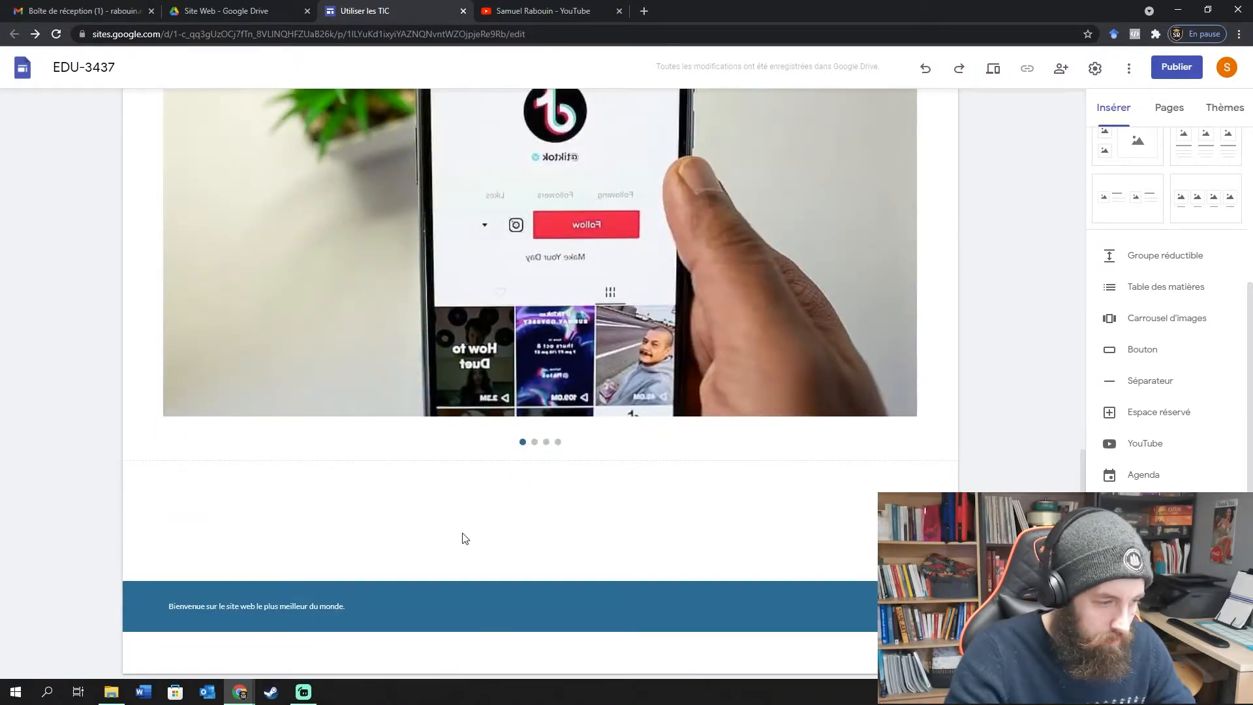
Add a Séparateur and an empty Espace réservé below the carousel.
{"action": "left_click", "coordinate": [1148, 382]}
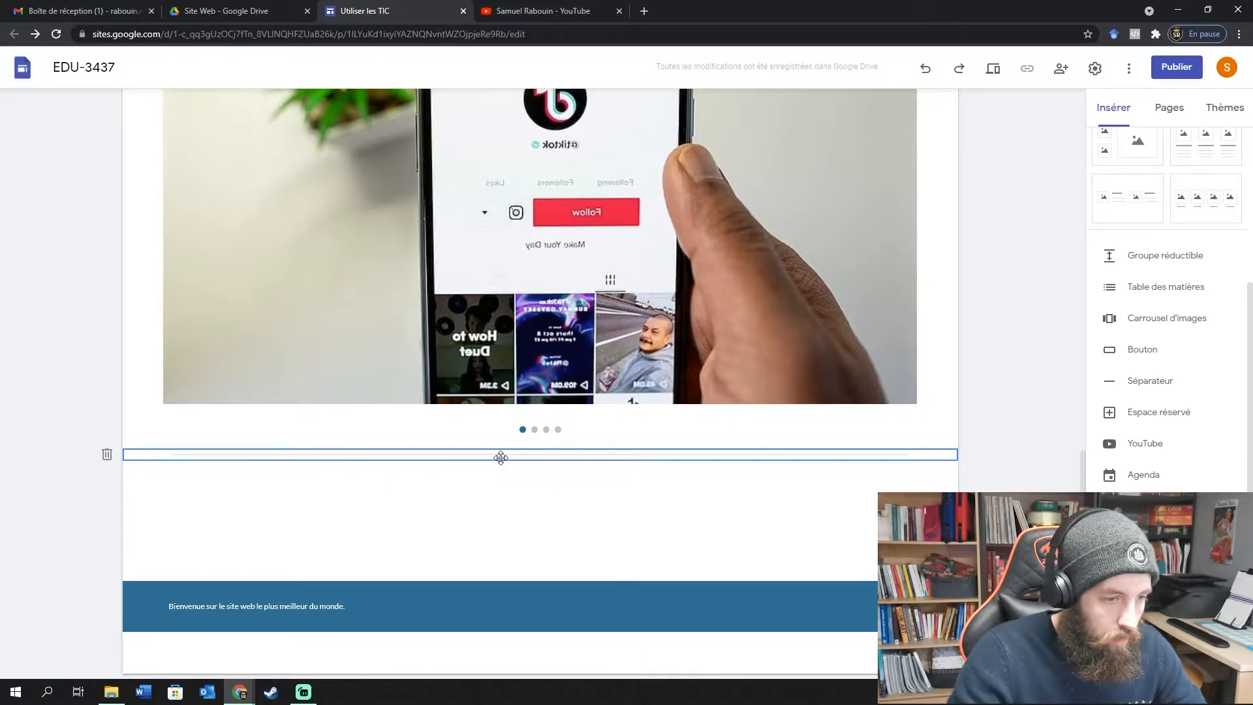
{"action": "left_click", "coordinate": [507, 481]}
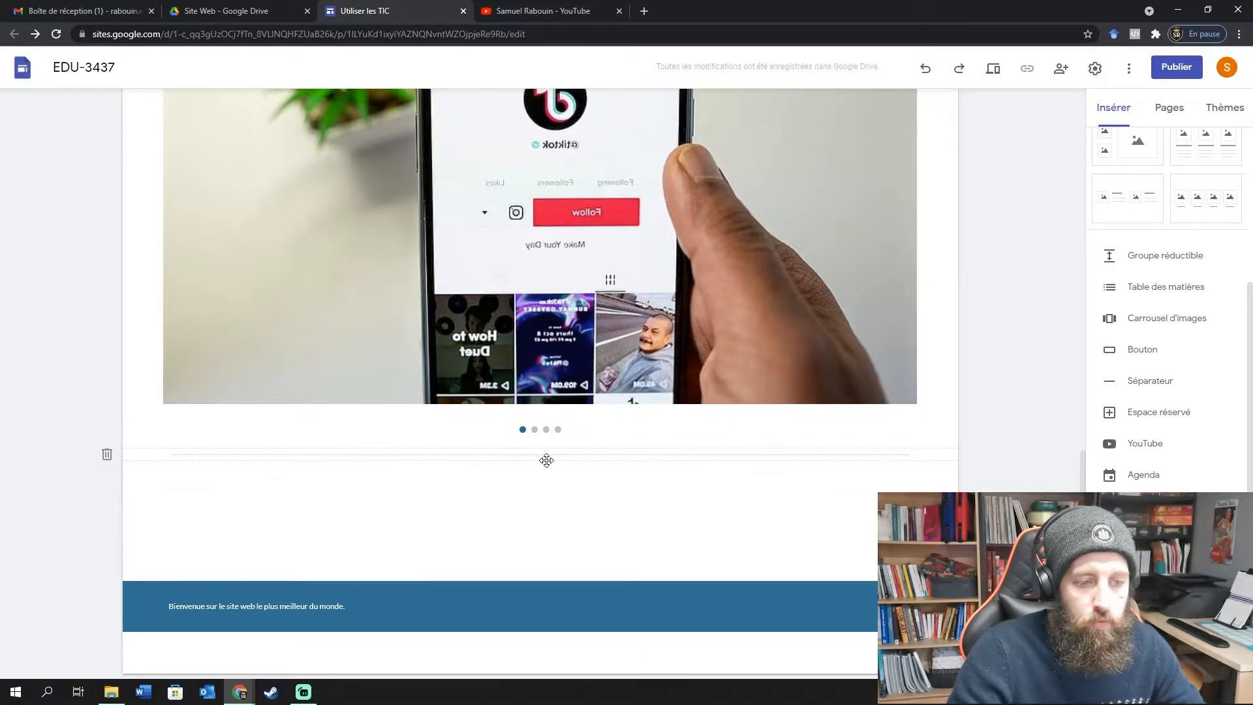
{"action": "left_click", "coordinate": [1181, 413]}
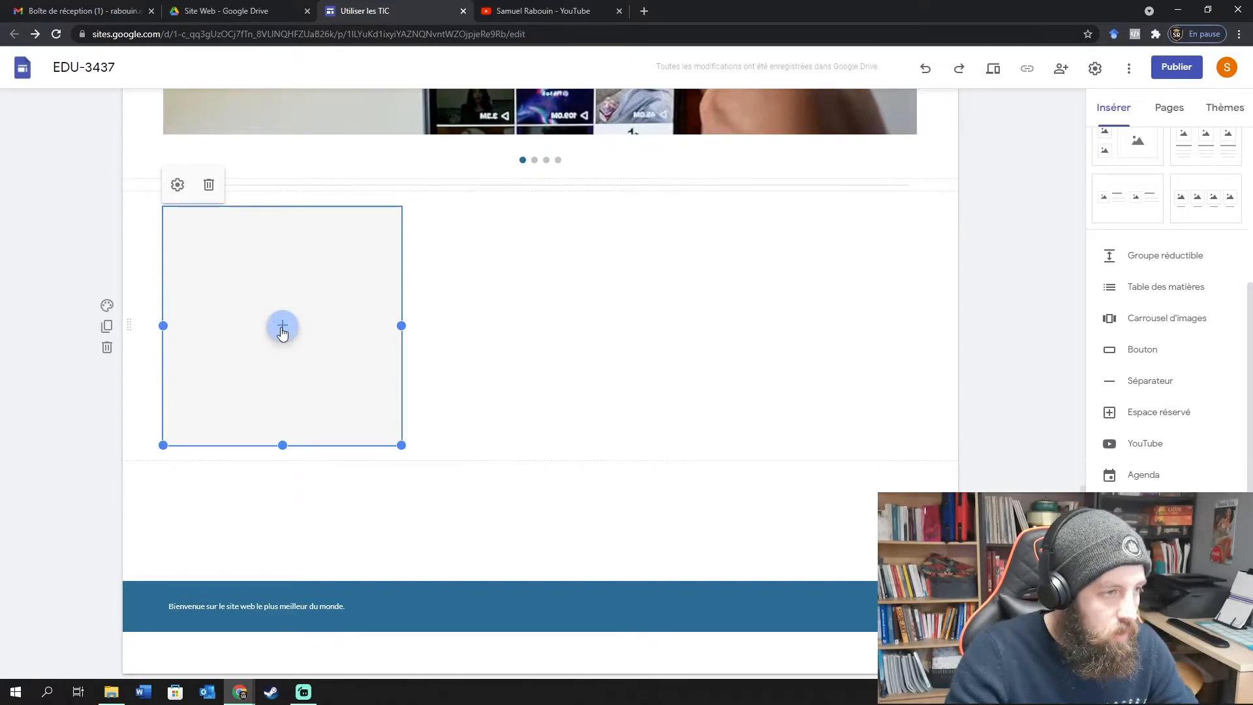
Restrict the placeholder to Google Agenda and bring up its calendar chooser.
{"action": "left_click", "coordinate": [177, 185]}
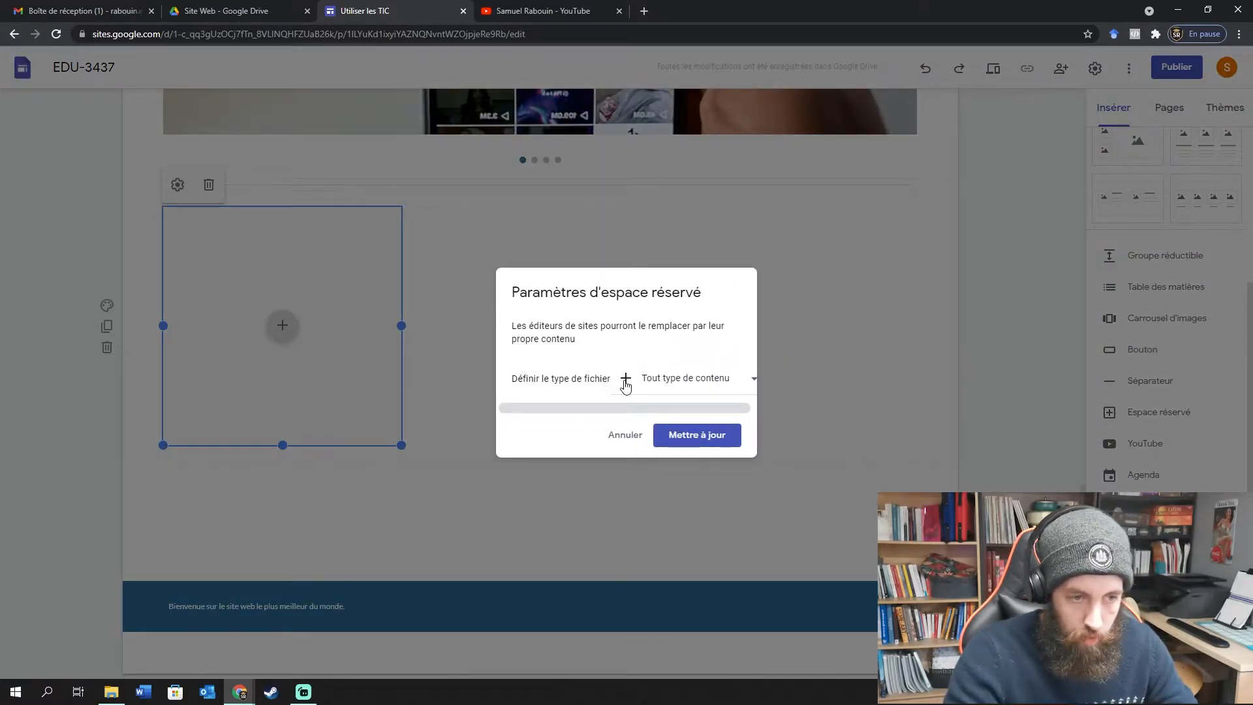
{"action": "left_click", "coordinate": [624, 381]}
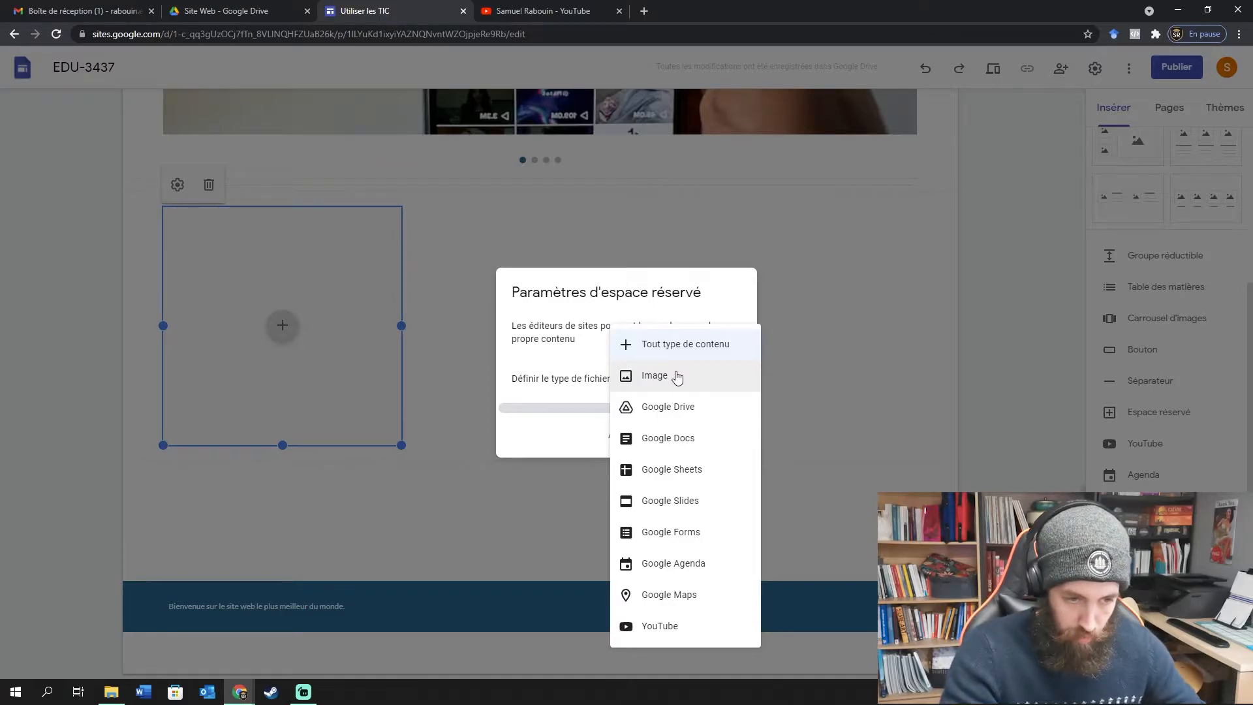
{"action": "left_click", "coordinate": [699, 570]}
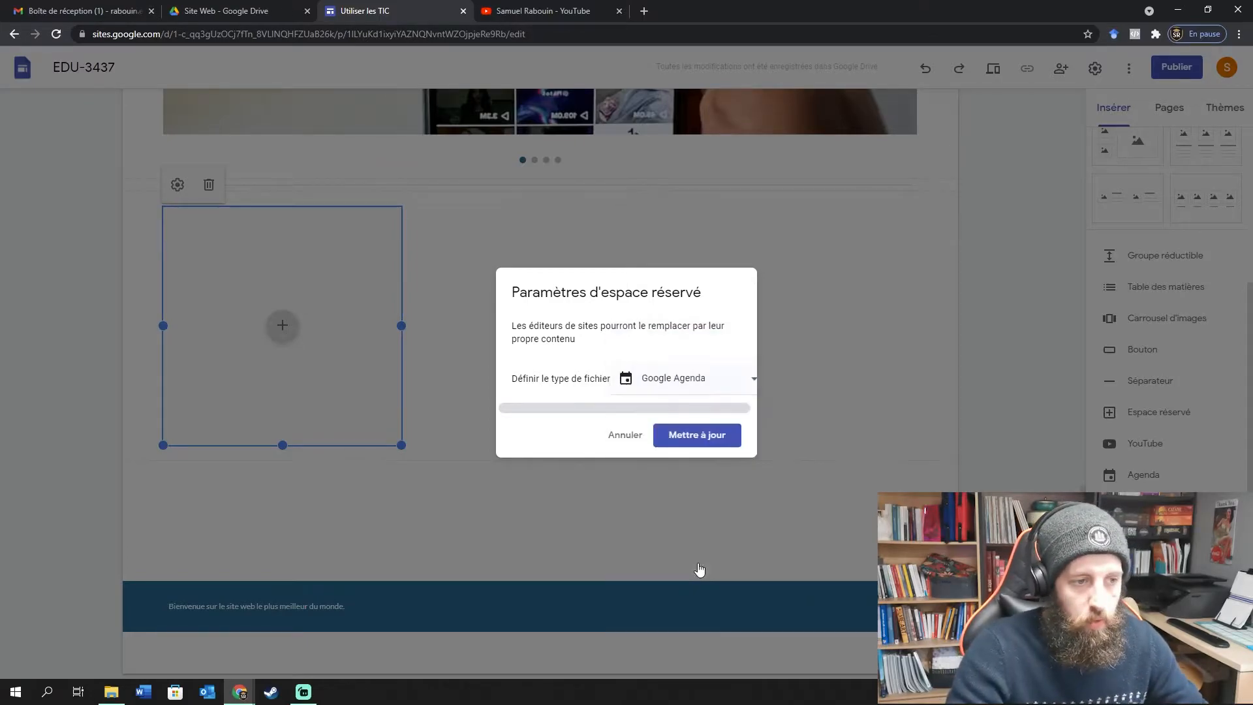
{"action": "left_click", "coordinate": [694, 437]}
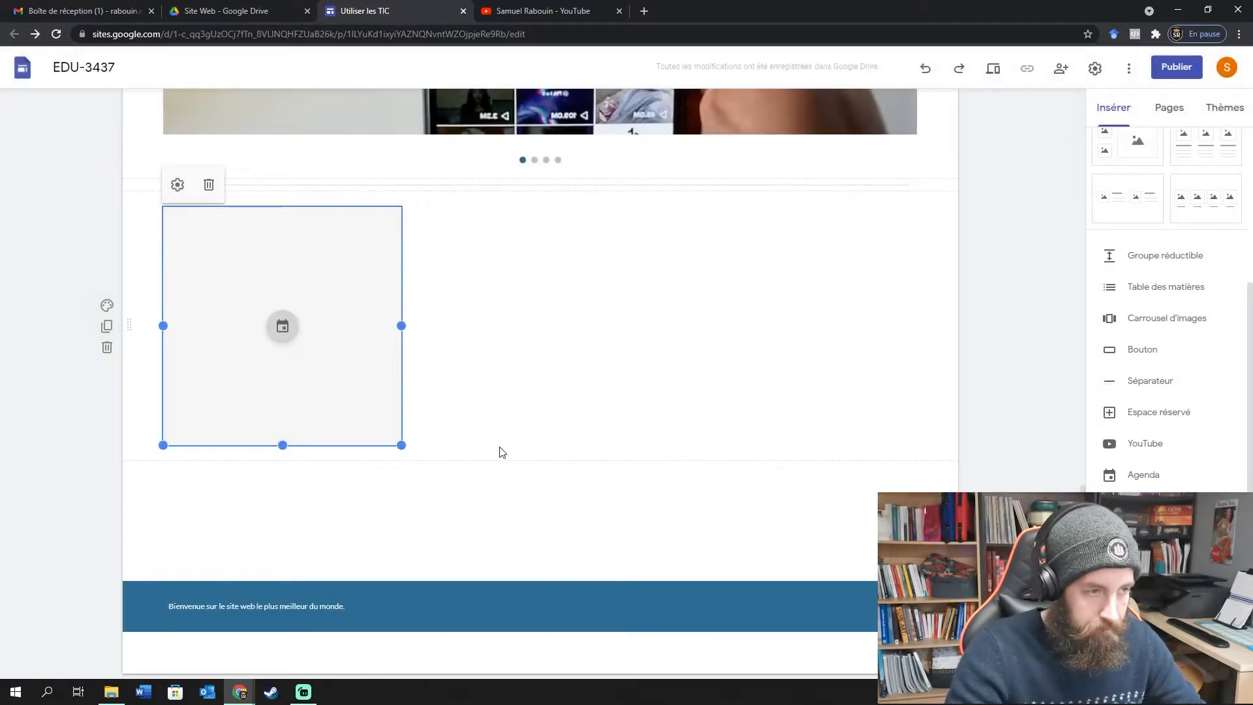
{"action": "left_click", "coordinate": [280, 323]}
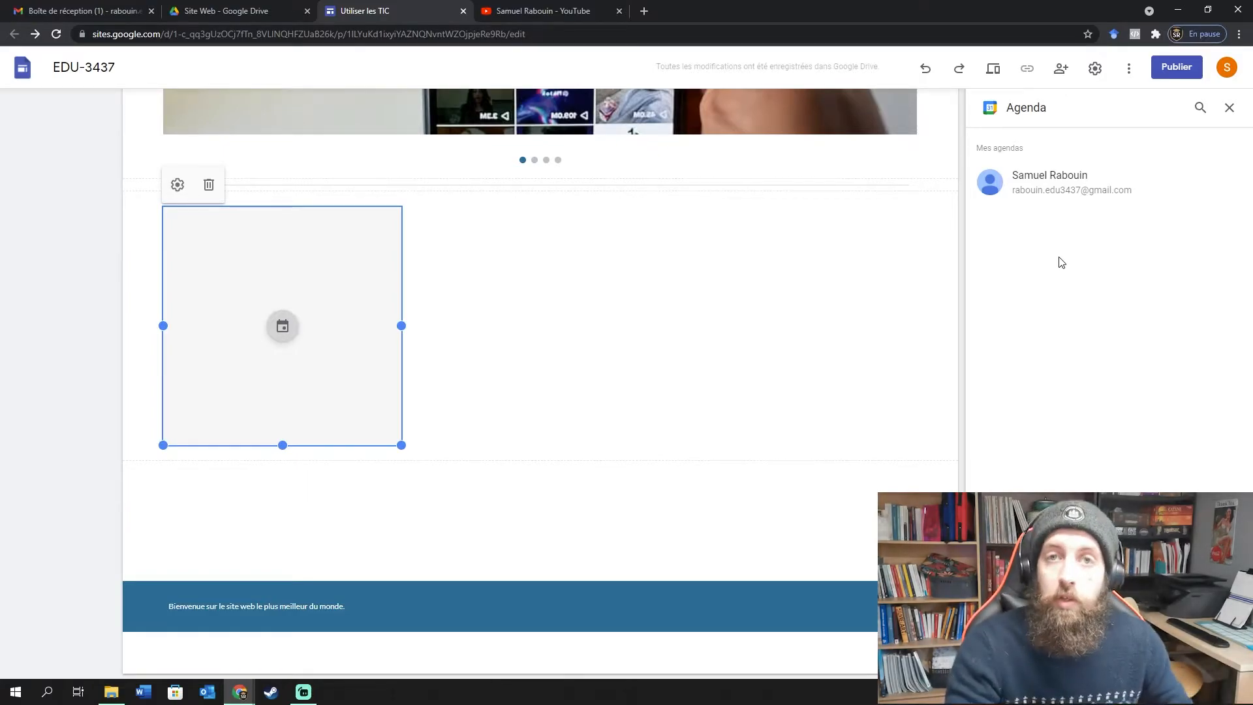
Widen the placeholder, embed your own Google calendar in it, and bring up its Paramètres.
{"action": "left_click_drag", "start_coordinate": [402, 327], "coordinate": [467, 330]}
{"action": "left_click", "coordinate": [666, 329]}
{"action": "left_click", "coordinate": [1084, 353]}
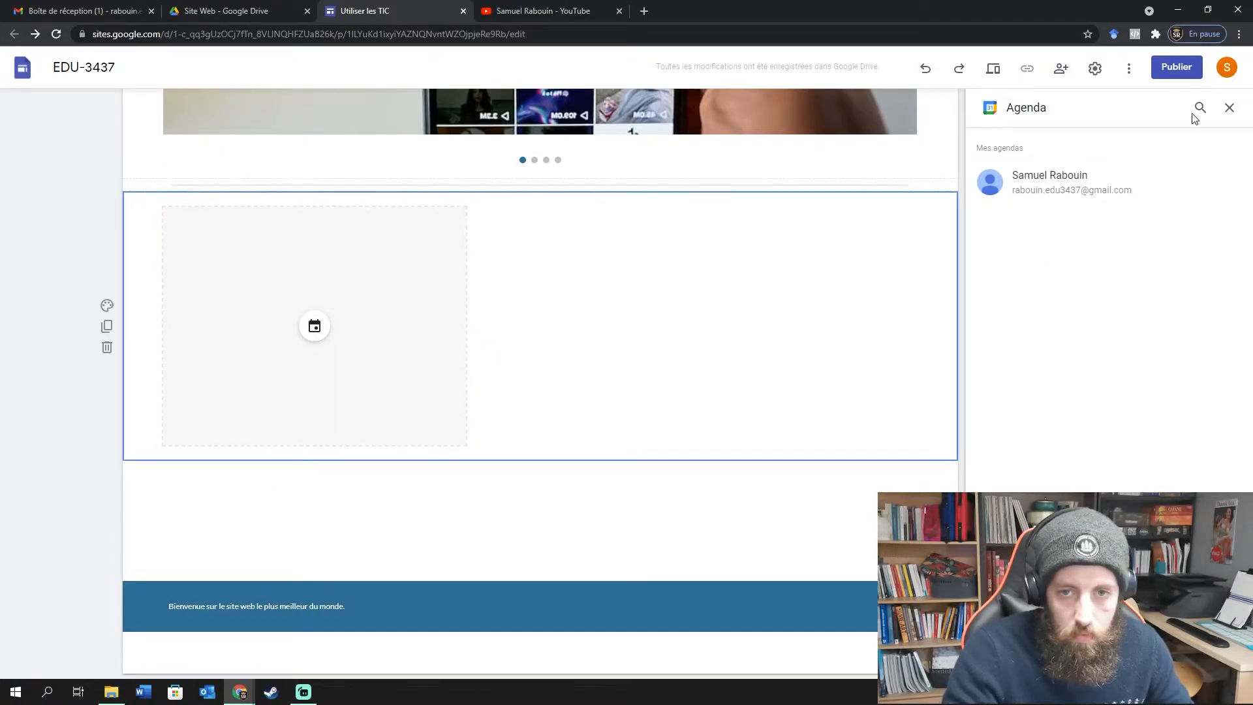
{"action": "left_click", "coordinate": [1056, 193]}
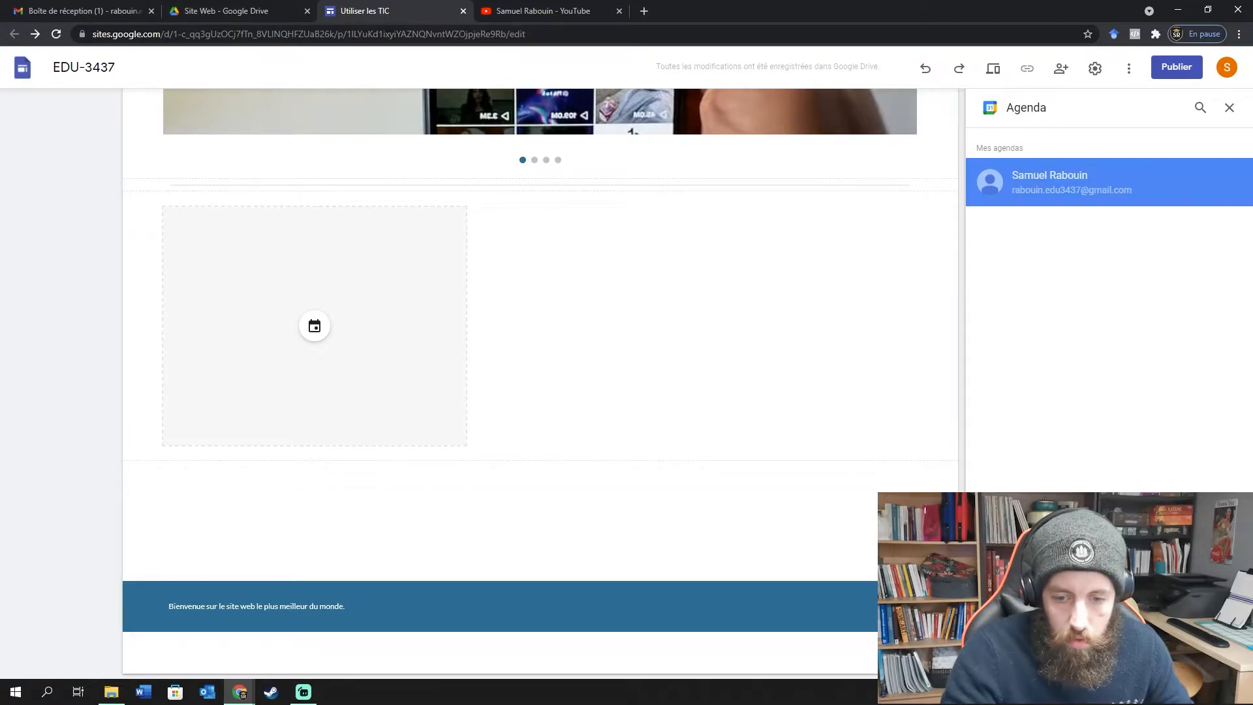
{"action": "left_click", "coordinate": [1220, 659]}
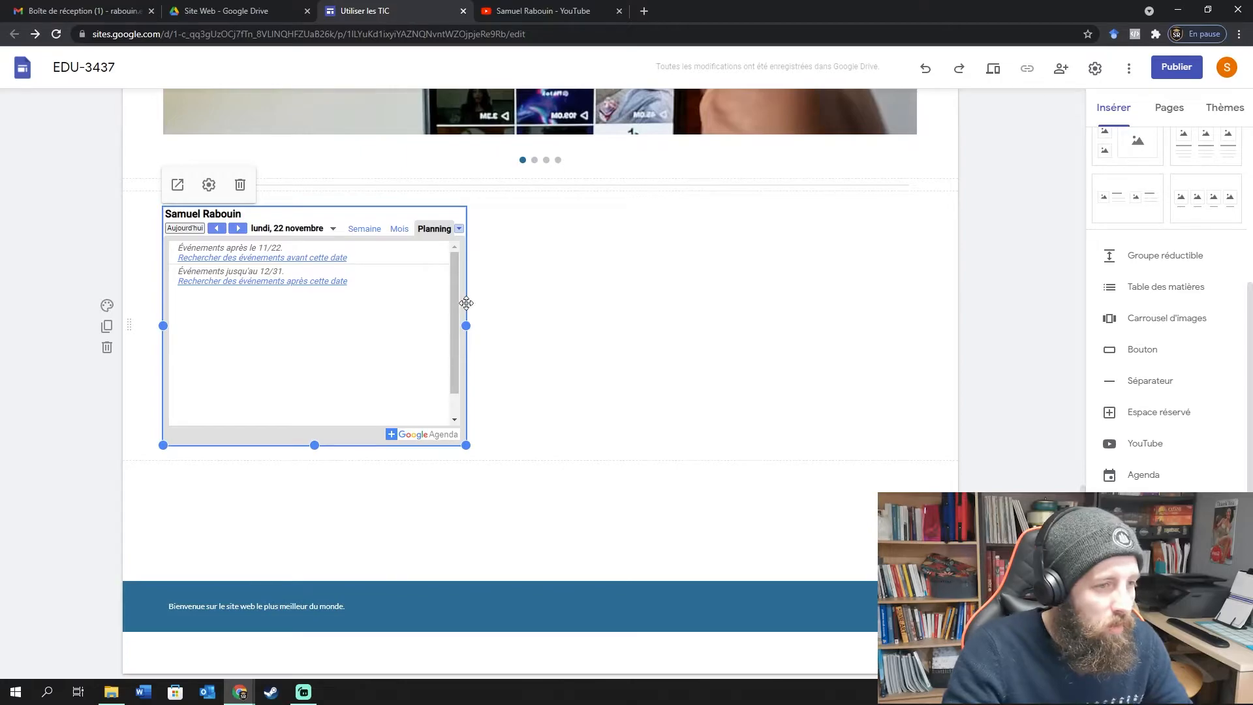
{"action": "left_click", "coordinate": [210, 186]}
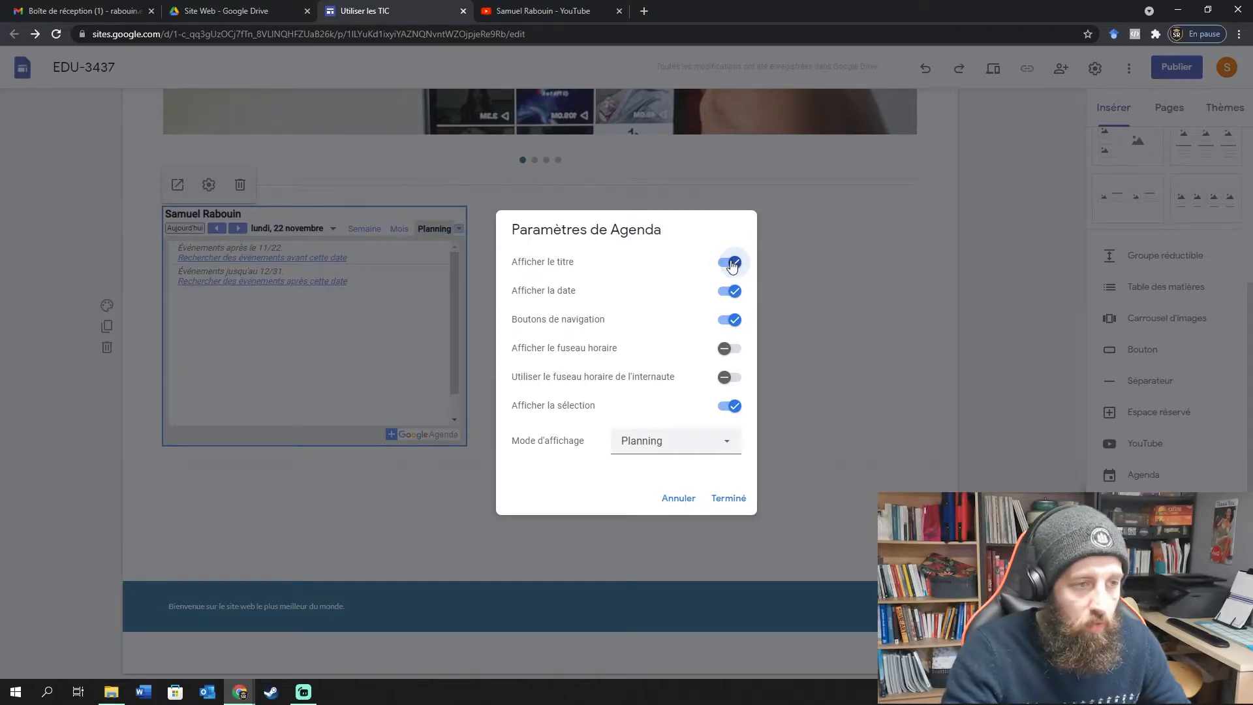
Show the calendar title, hide the date and time zone, and use Semaine view.
{"action": "left_click", "coordinate": [731, 263]}
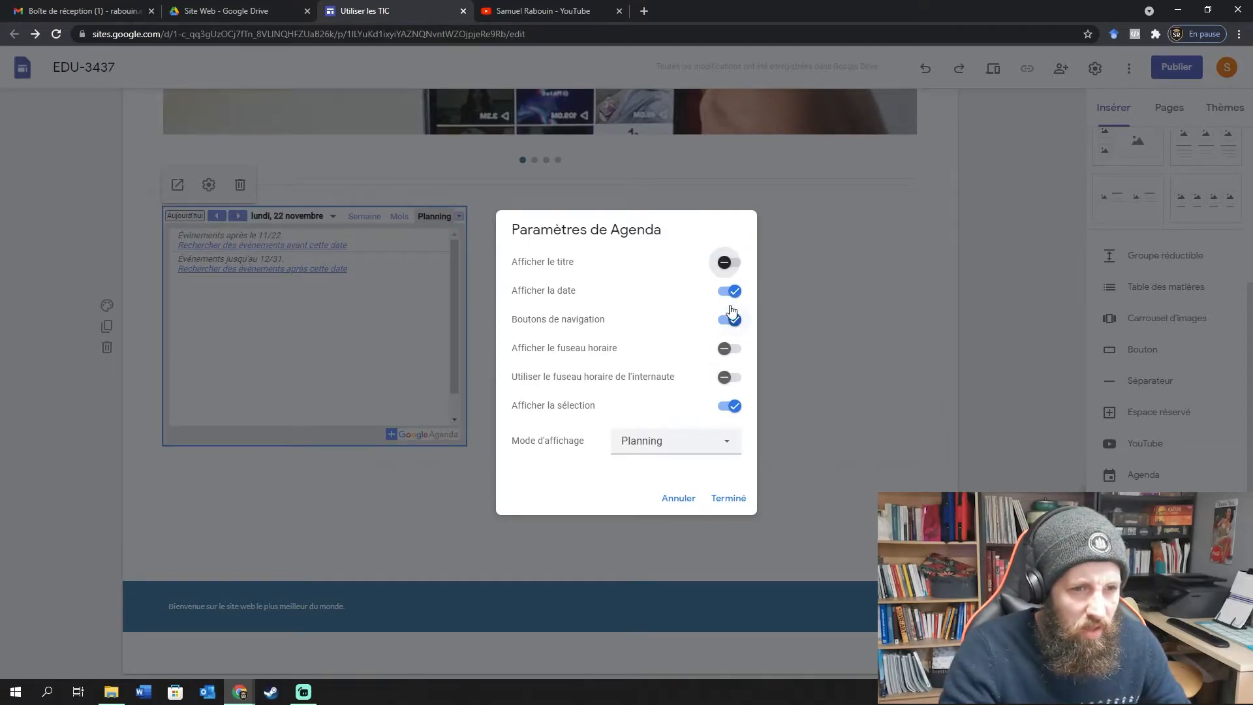
{"action": "left_click", "coordinate": [729, 291]}
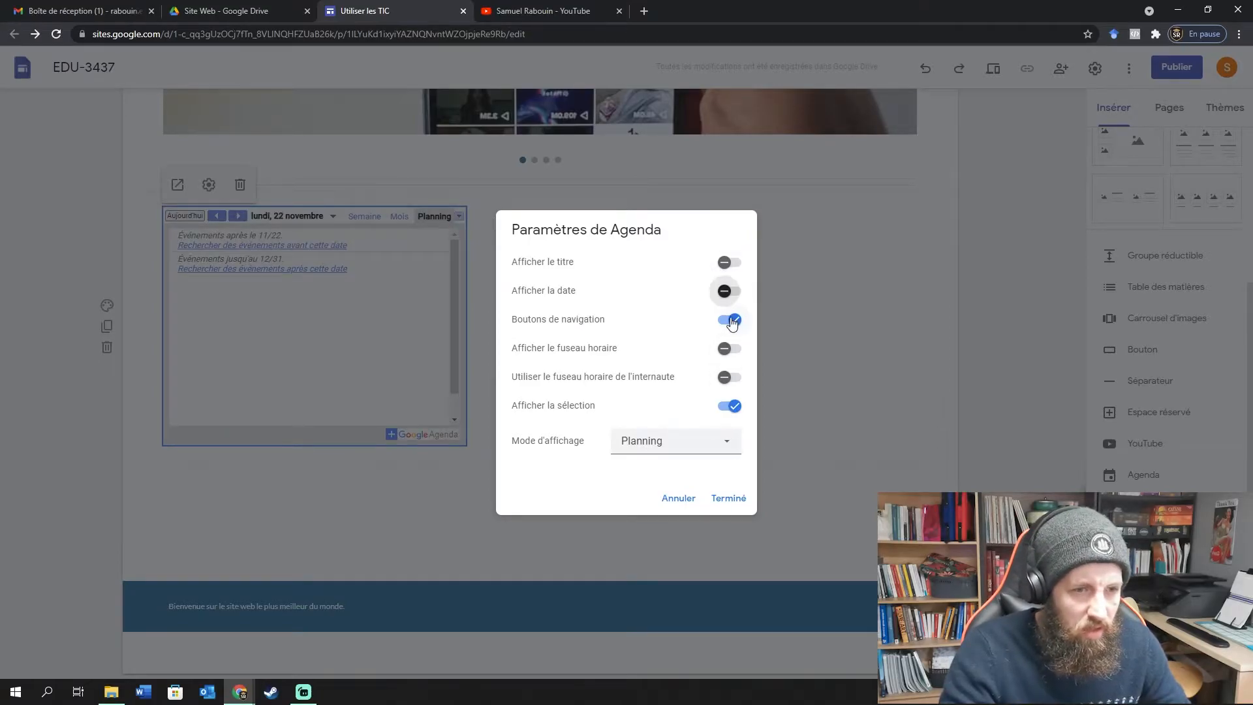
{"action": "left_click", "coordinate": [728, 355]}
{"action": "left_click", "coordinate": [729, 350]}
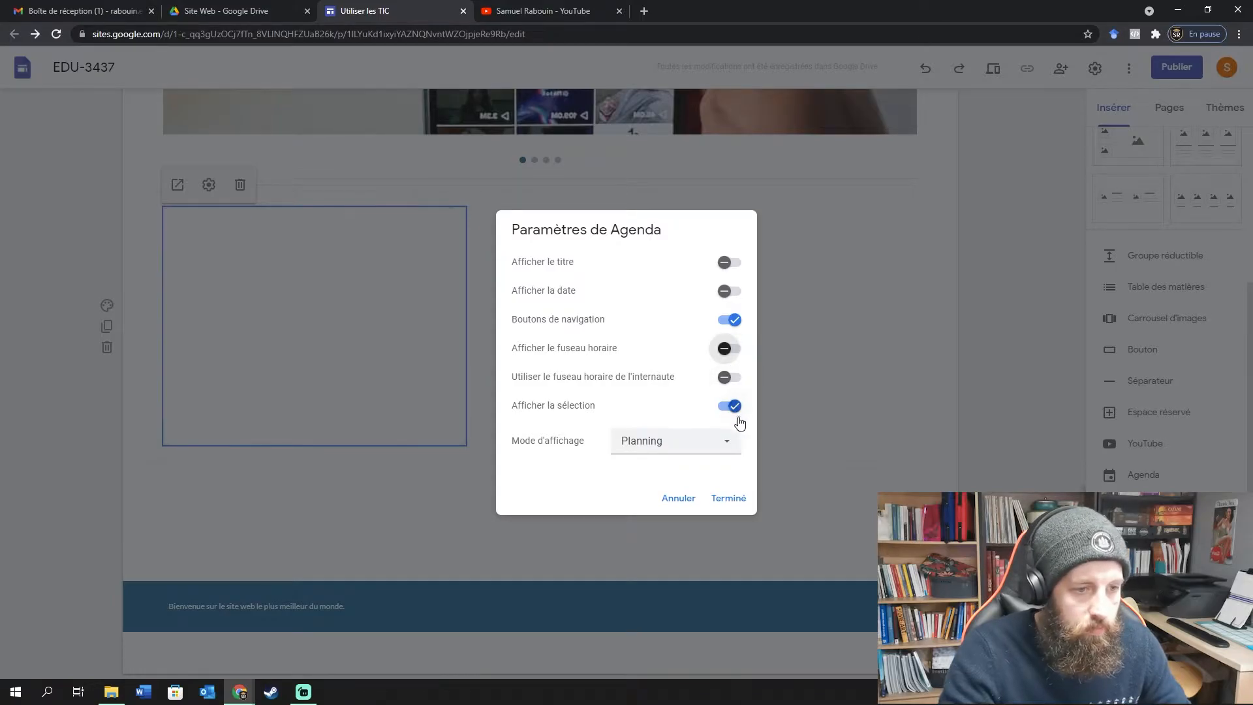
{"action": "left_click", "coordinate": [714, 441]}
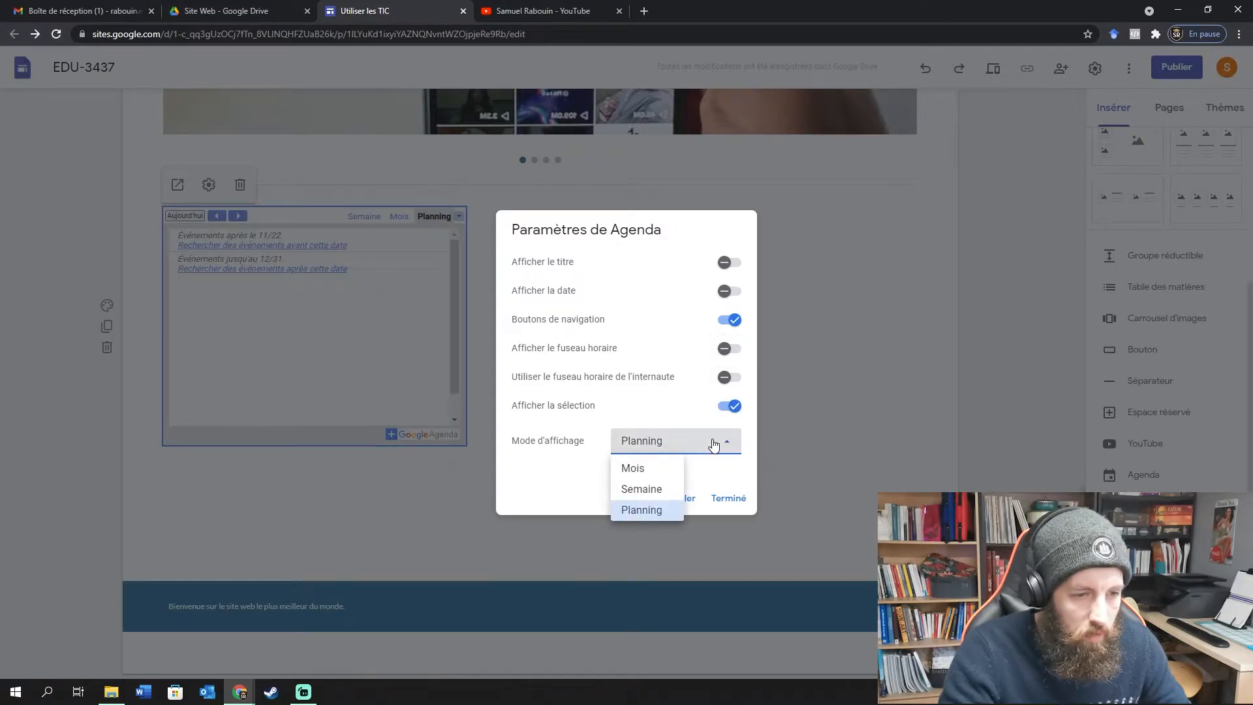
{"action": "left_click", "coordinate": [653, 492]}
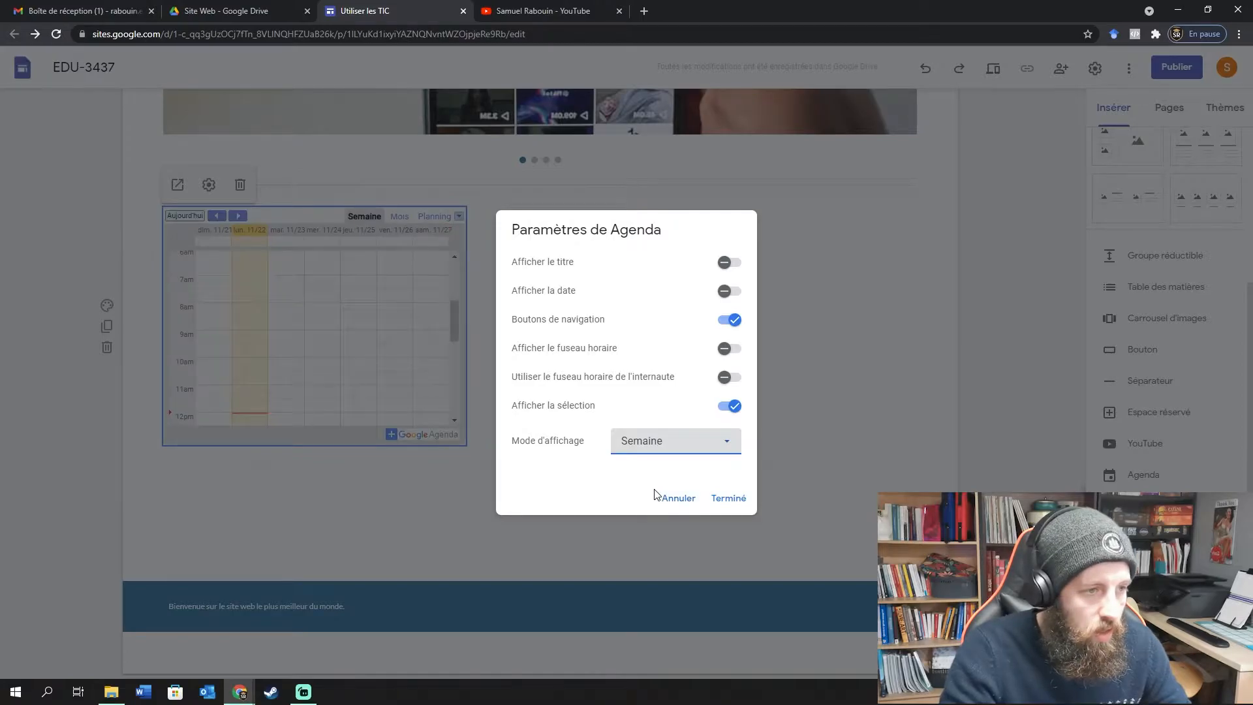
{"action": "left_click", "coordinate": [717, 449]}
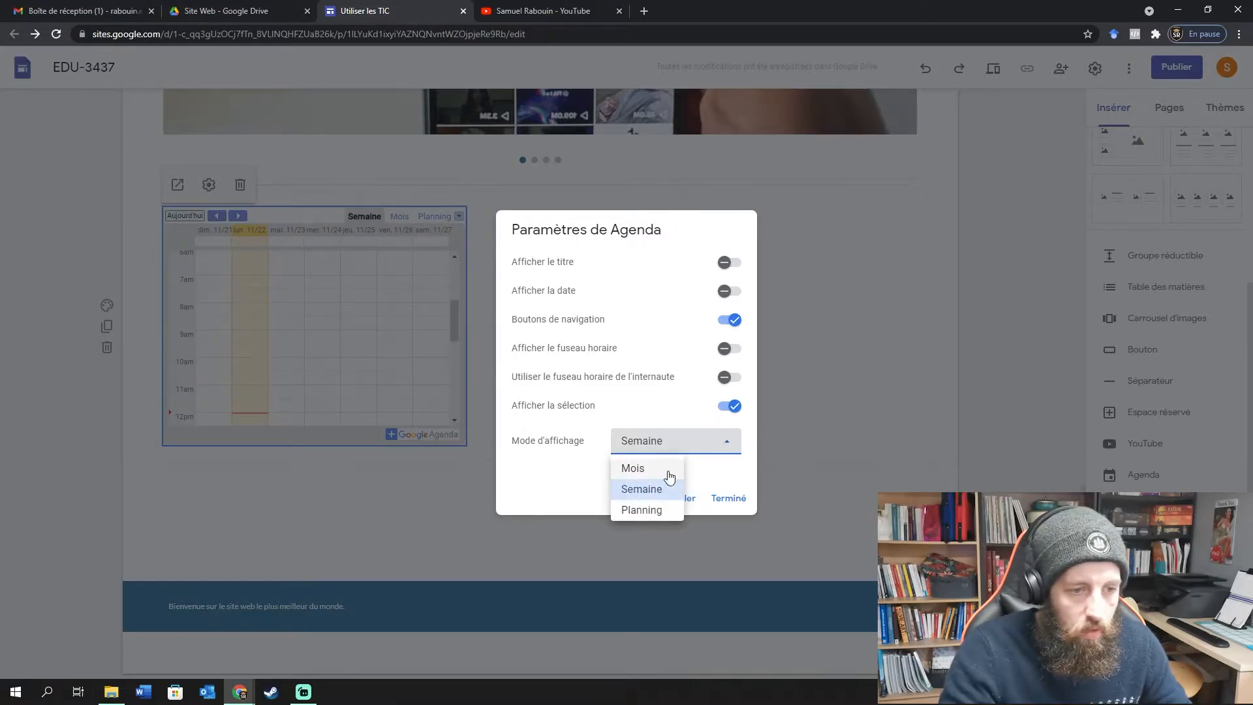
{"action": "left_click", "coordinate": [678, 467]}
{"action": "left_click", "coordinate": [699, 448]}
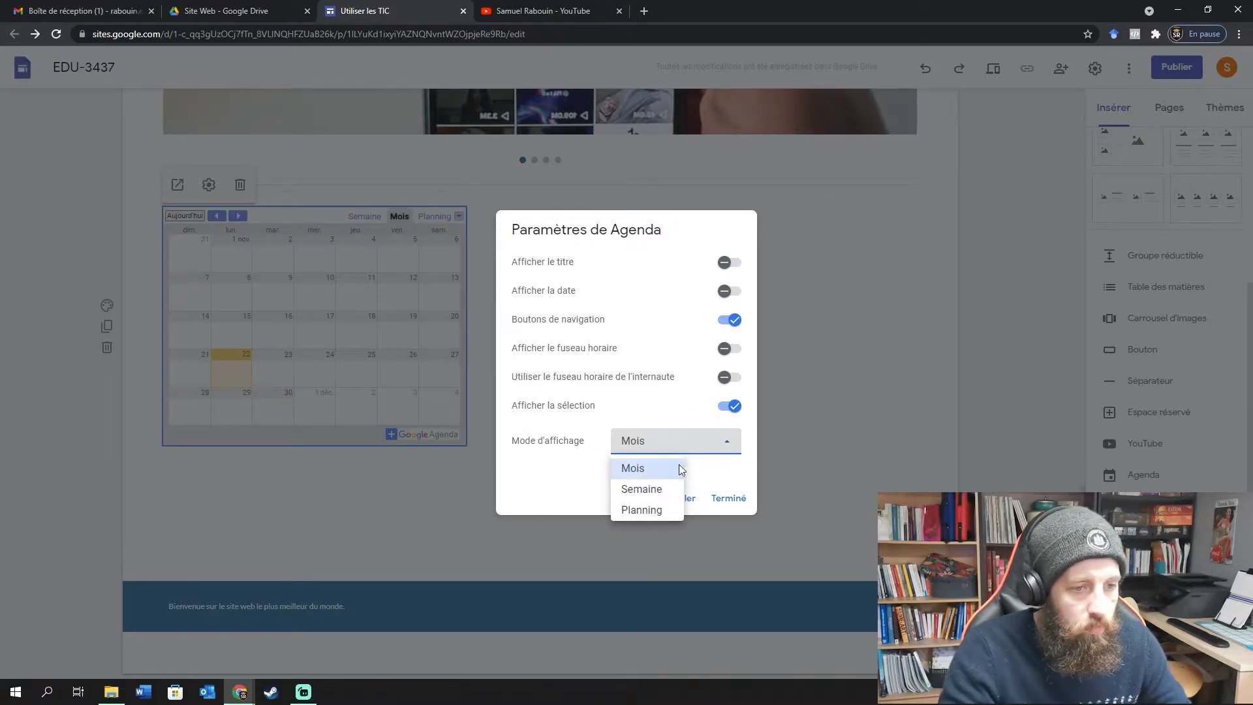
{"action": "left_click", "coordinate": [653, 491]}
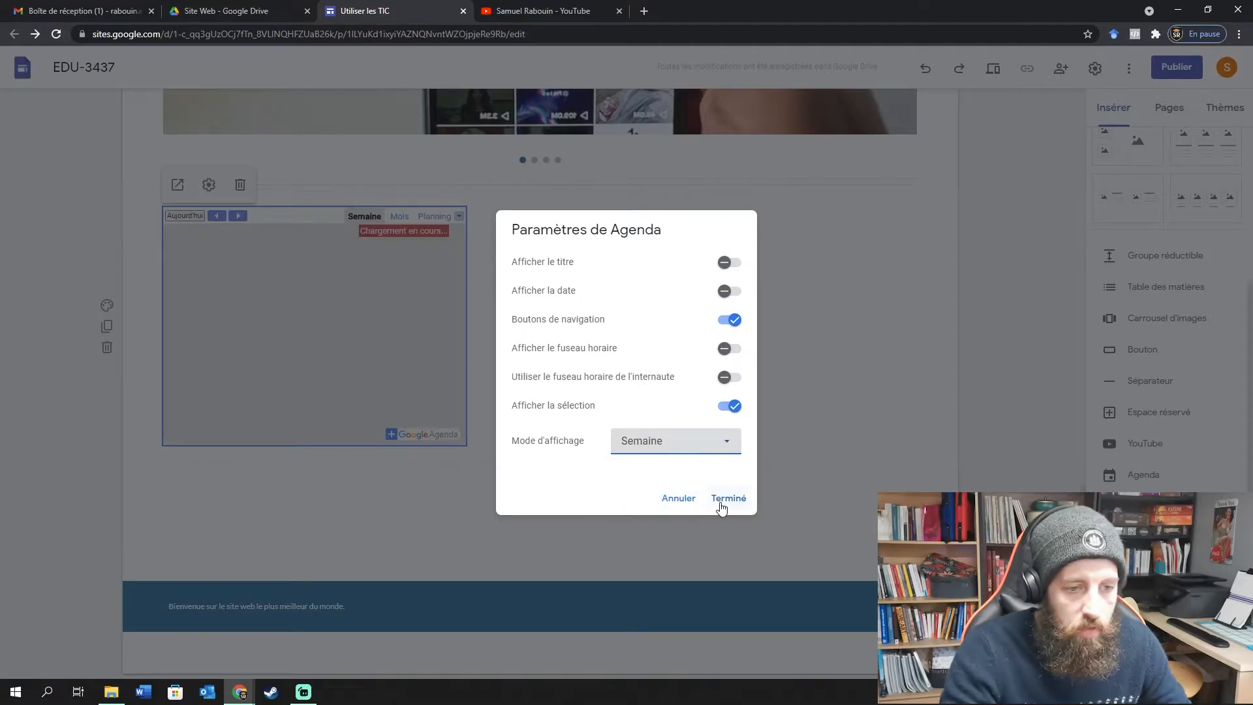
{"action": "left_click", "coordinate": [726, 264]}
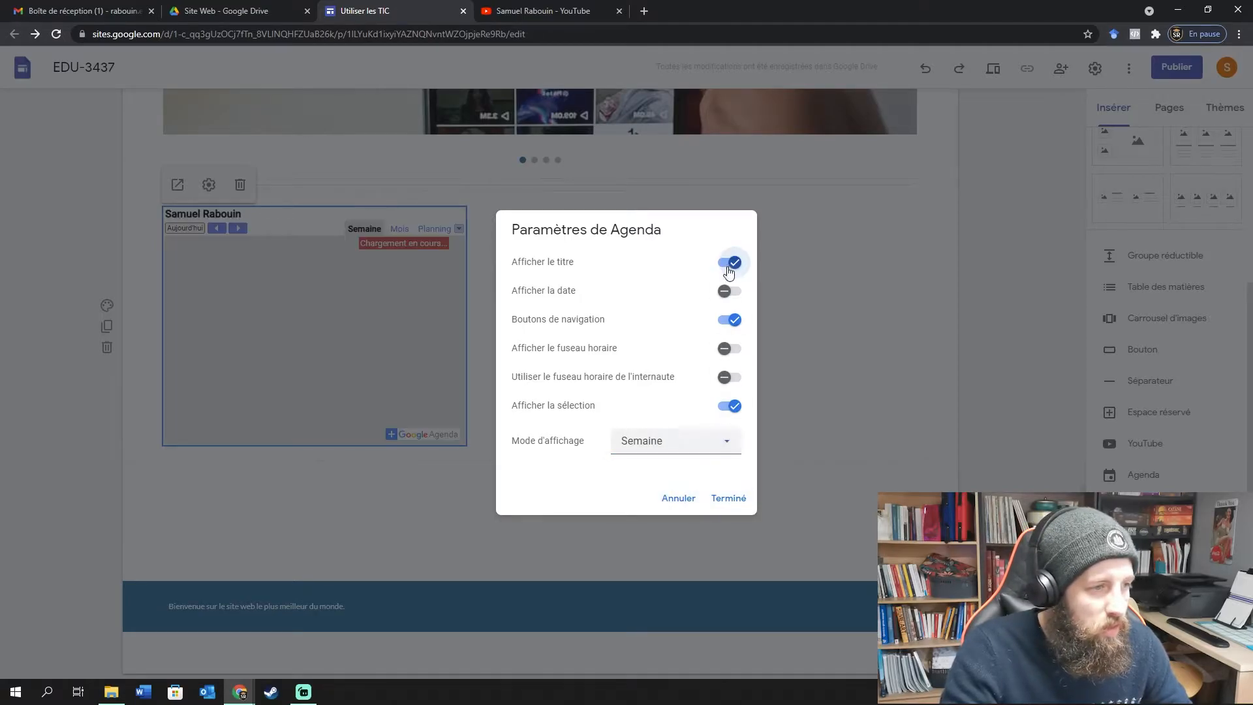
{"action": "left_click", "coordinate": [727, 499]}
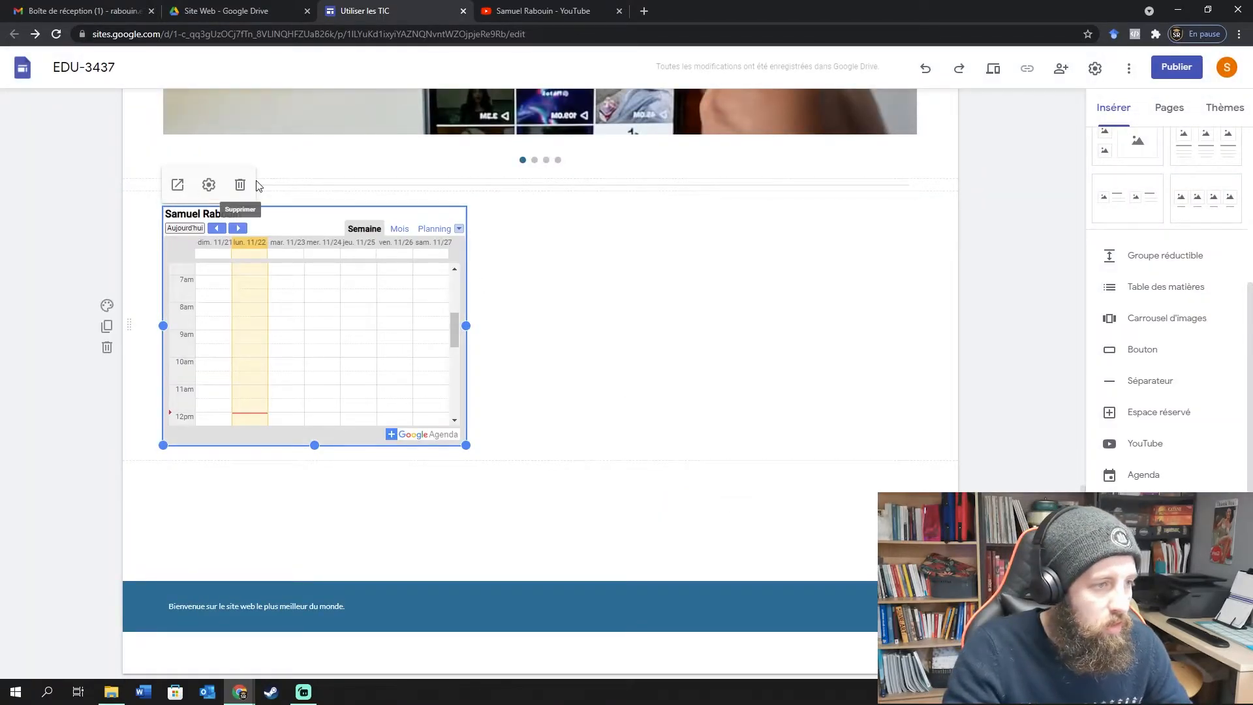
Try the blue Style 3 on the calendar section, then revert to white Style 1.
{"action": "left_click", "coordinate": [108, 306]}
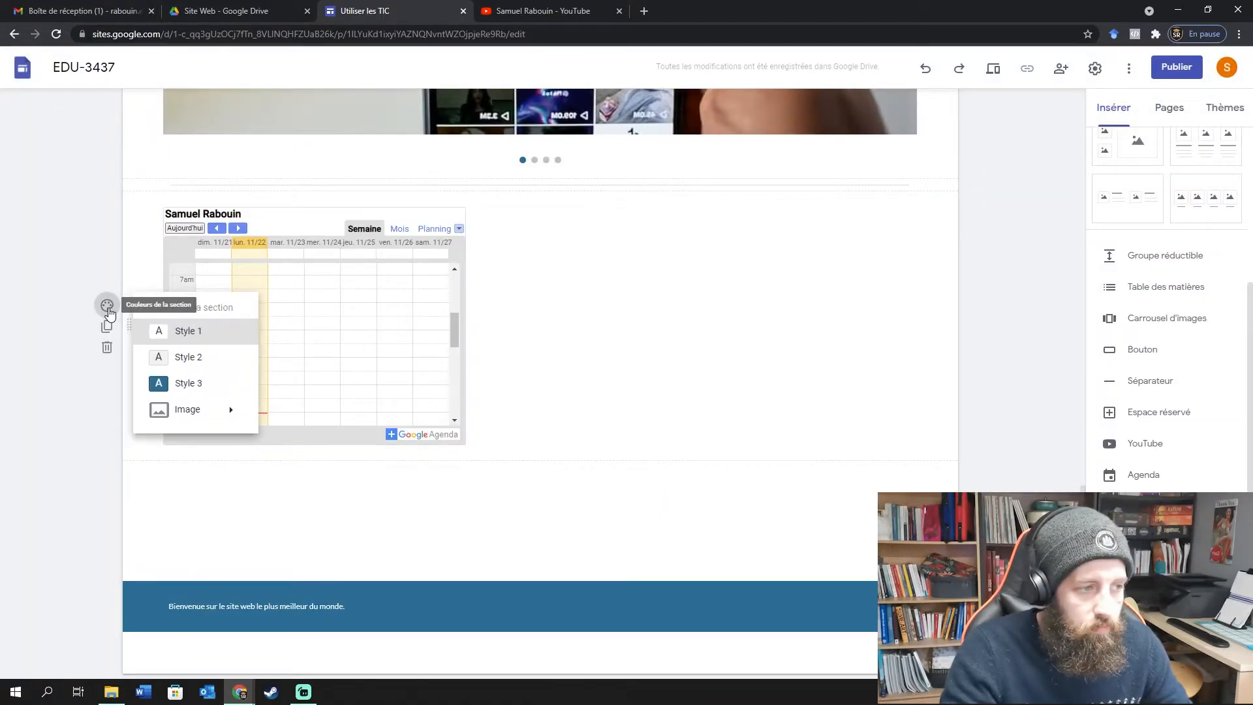
{"action": "left_click", "coordinate": [185, 386]}
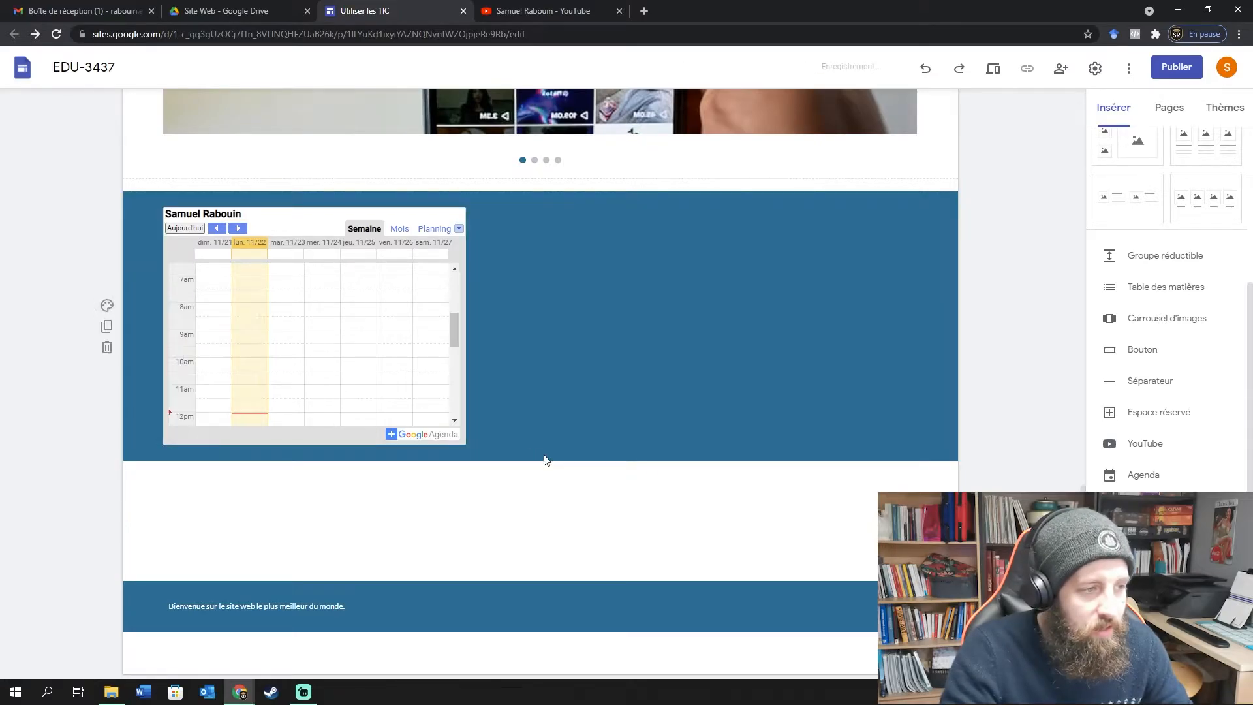
{"action": "left_click", "coordinate": [108, 310]}
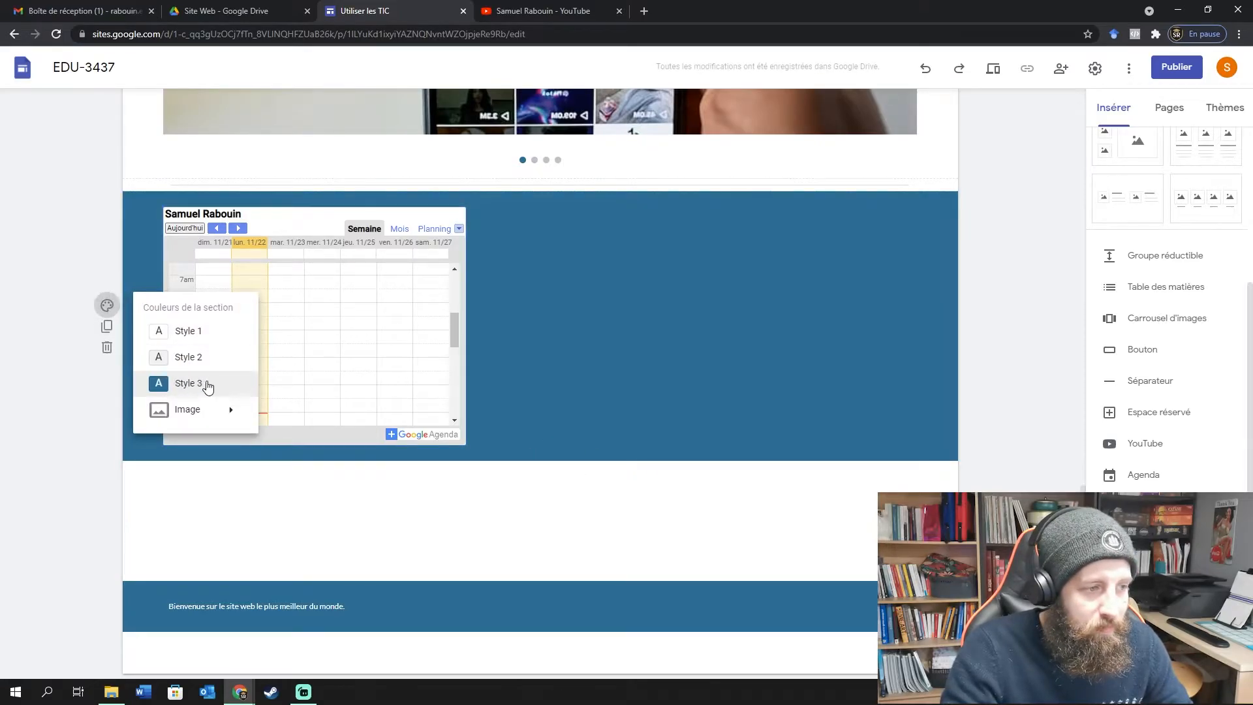
{"action": "left_click", "coordinate": [202, 333]}
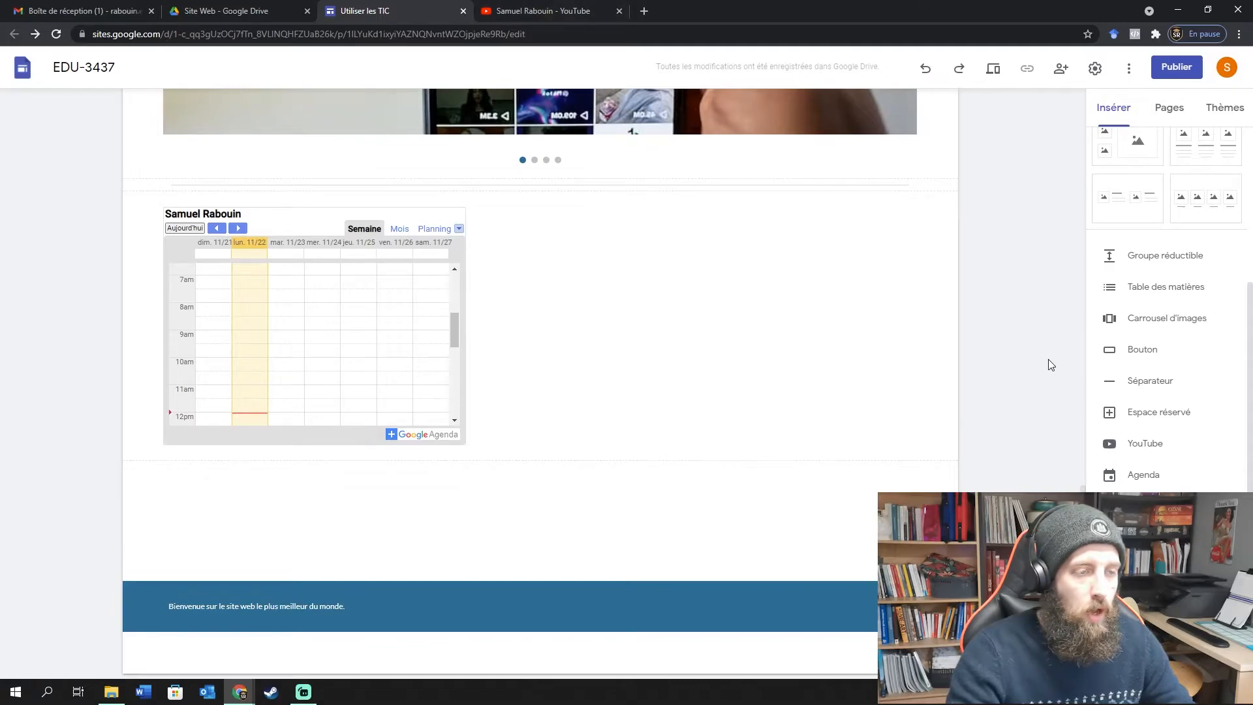
{"action": "left_click", "coordinate": [1142, 418]}
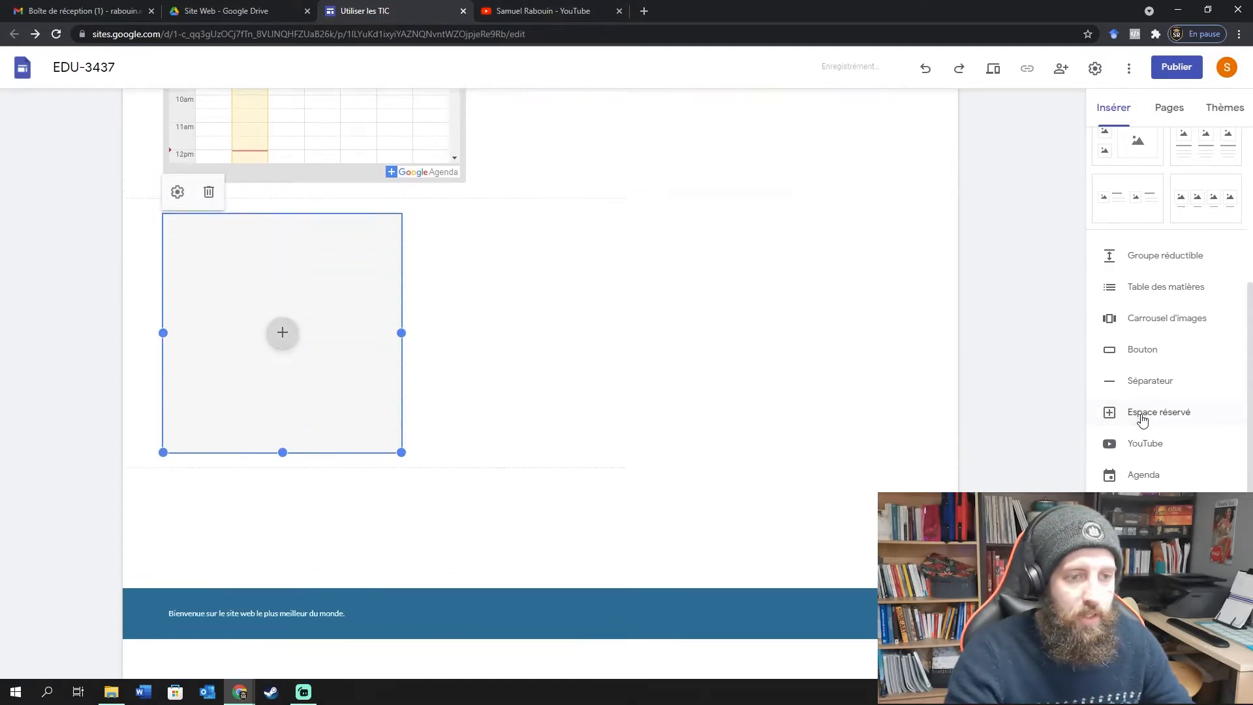
{"action": "left_click", "coordinate": [283, 332]}
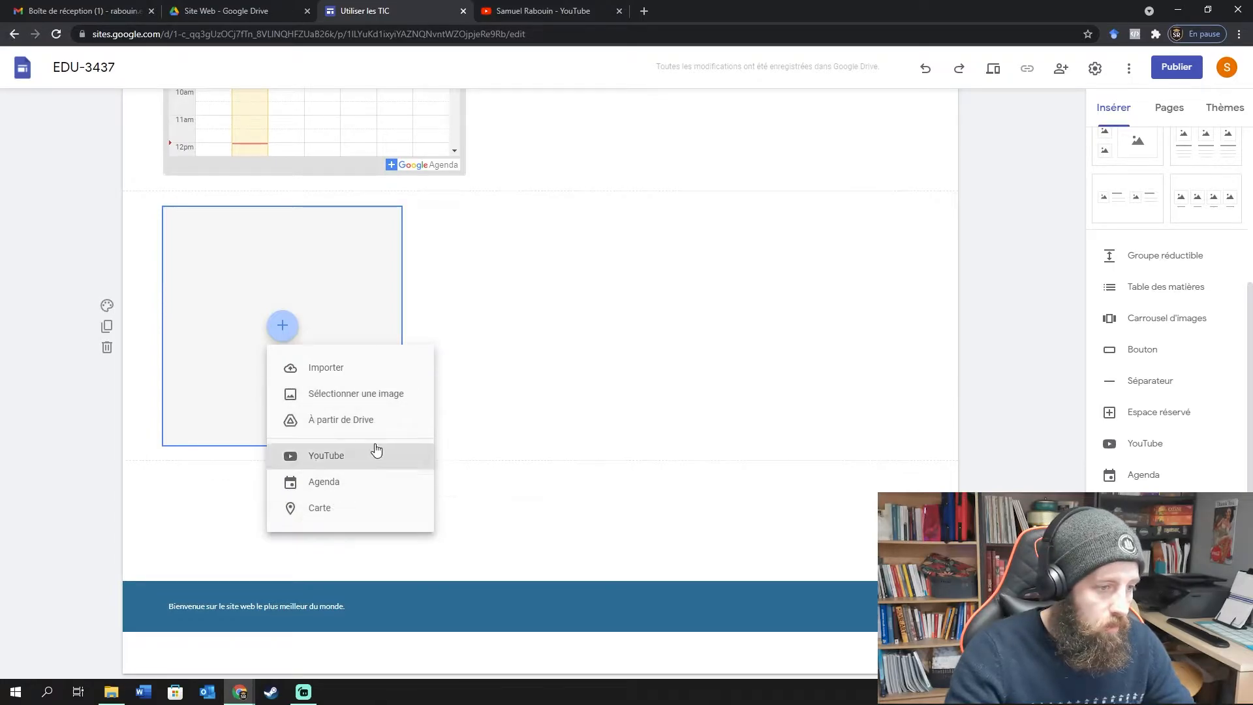
{"action": "left_click", "coordinate": [242, 272]}
{"action": "left_click", "coordinate": [177, 185]}
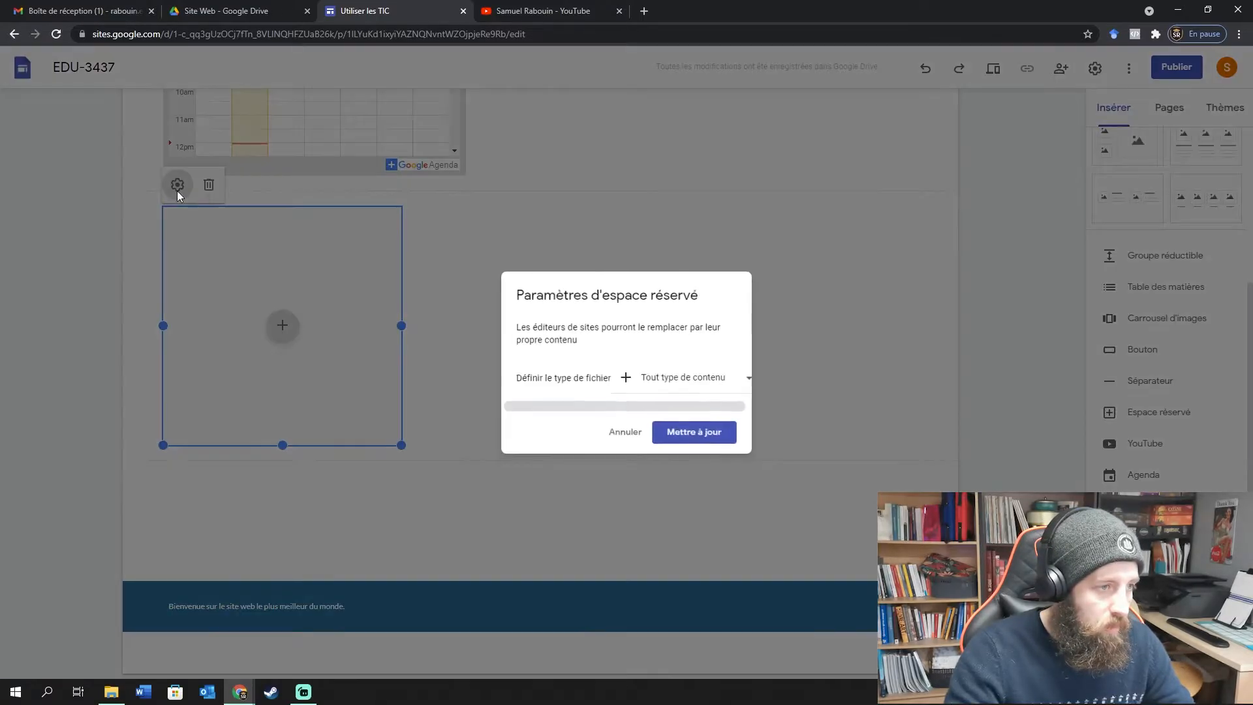
{"action": "left_click", "coordinate": [703, 385]}
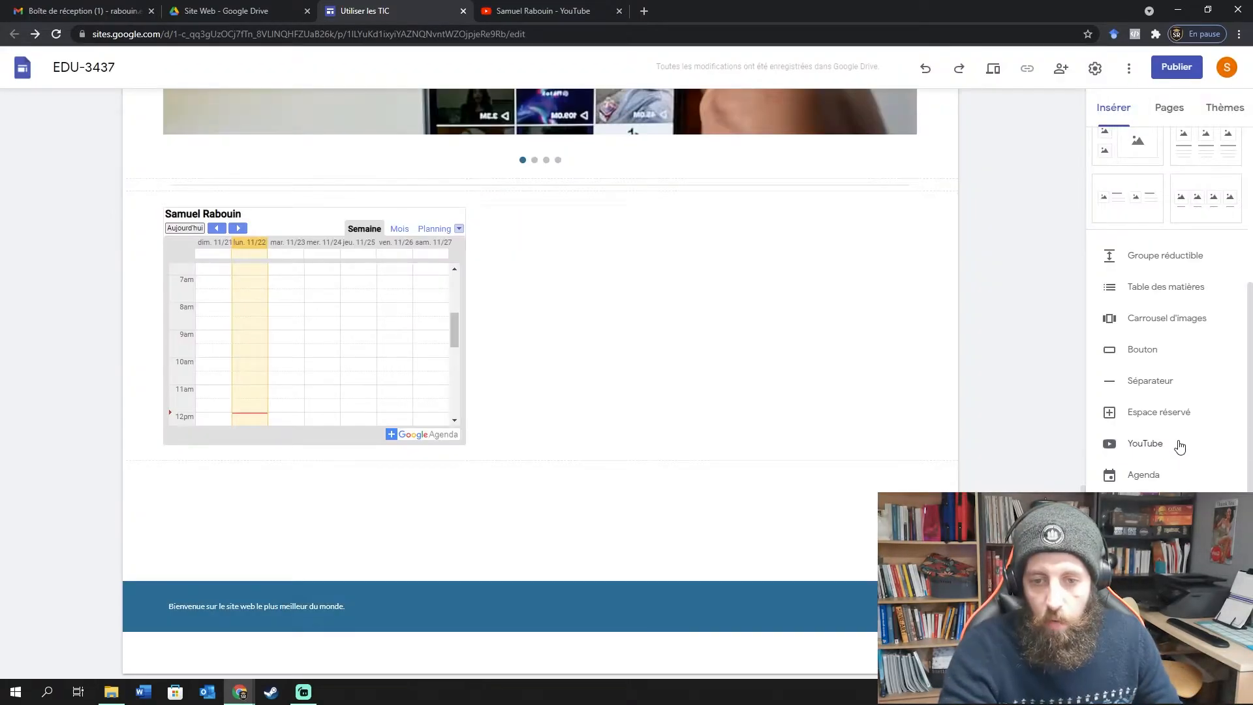
{"action": "left_click", "coordinate": [1175, 442]}
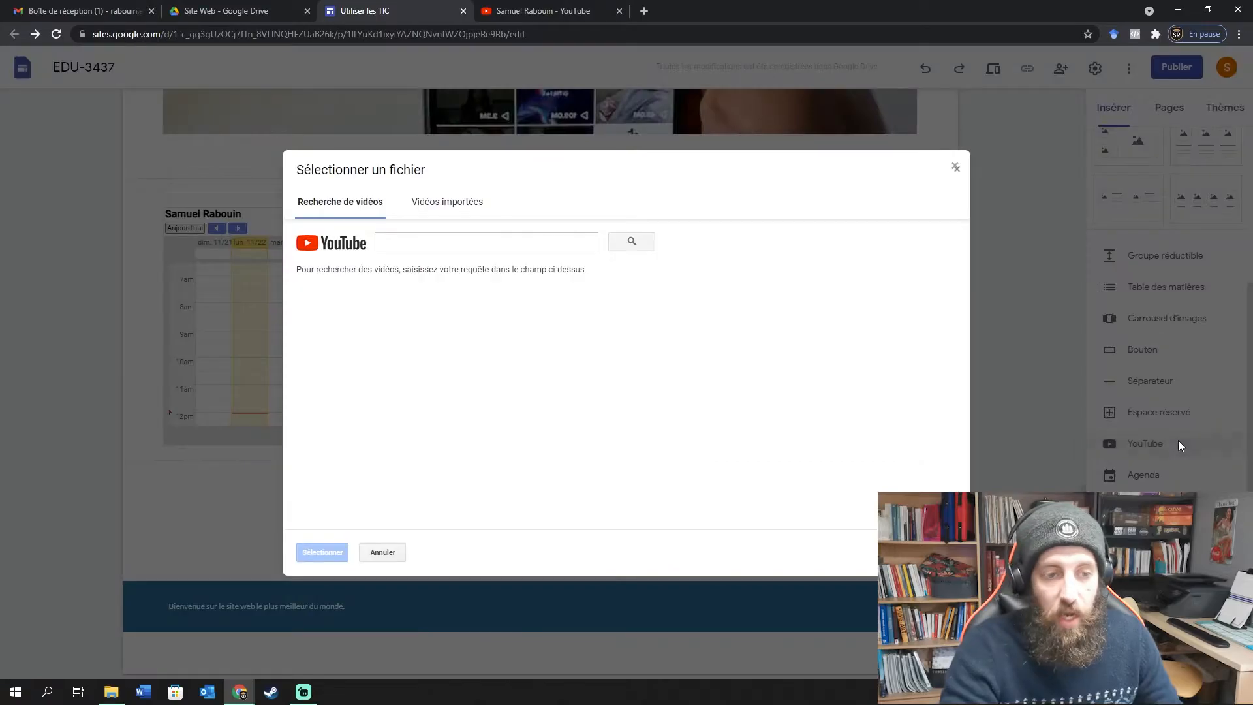
{"action": "left_click", "coordinate": [543, 11]}
{"action": "left_click", "coordinate": [399, 163]}
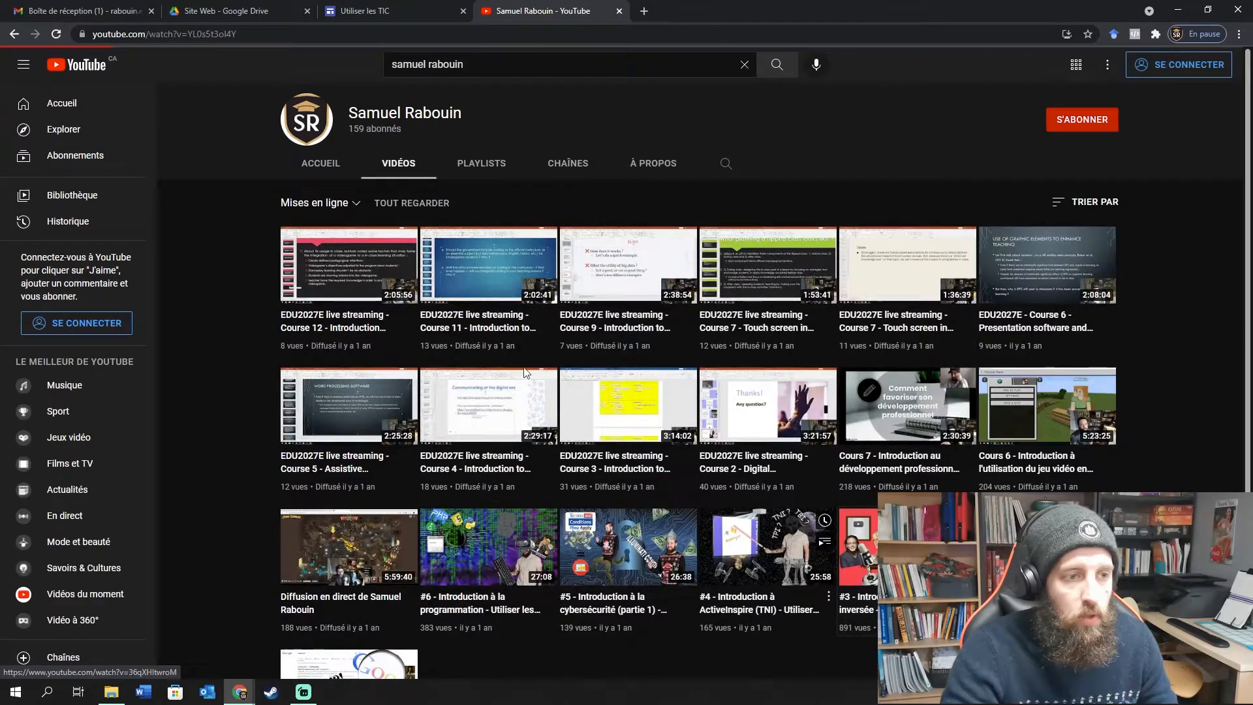
{"action": "left_click", "coordinate": [858, 551]}
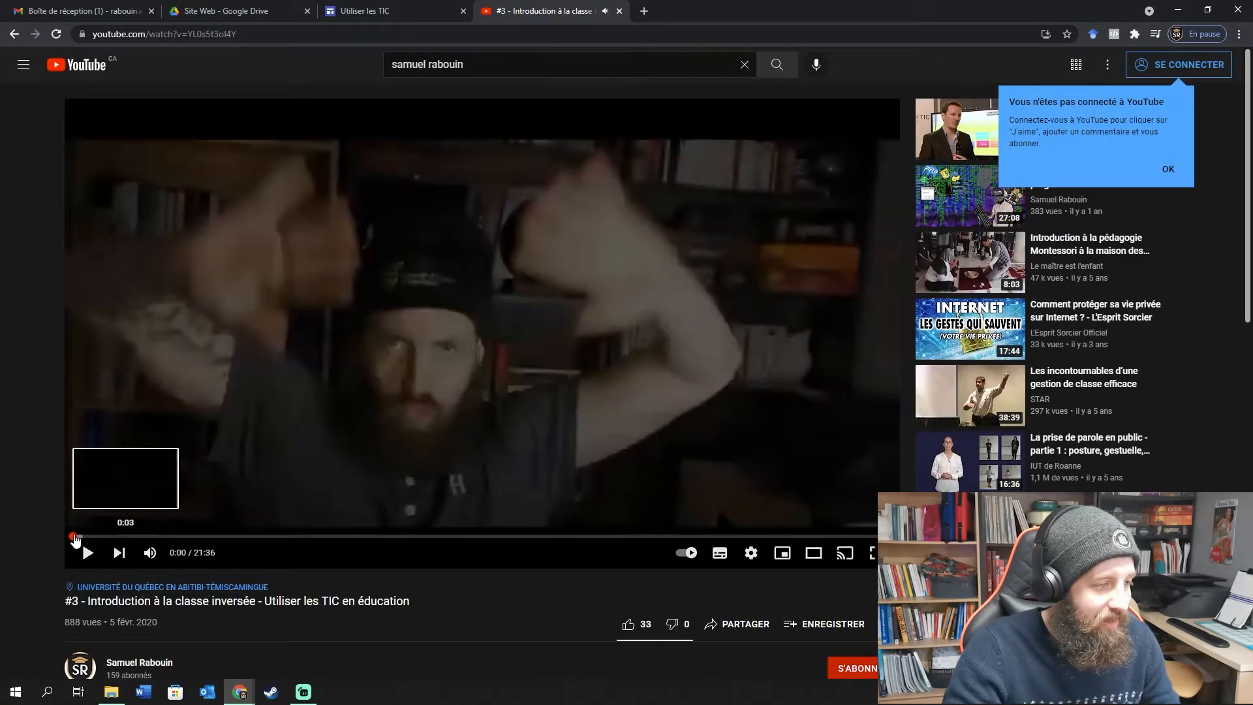
{"action": "left_click", "coordinate": [342, 35]}
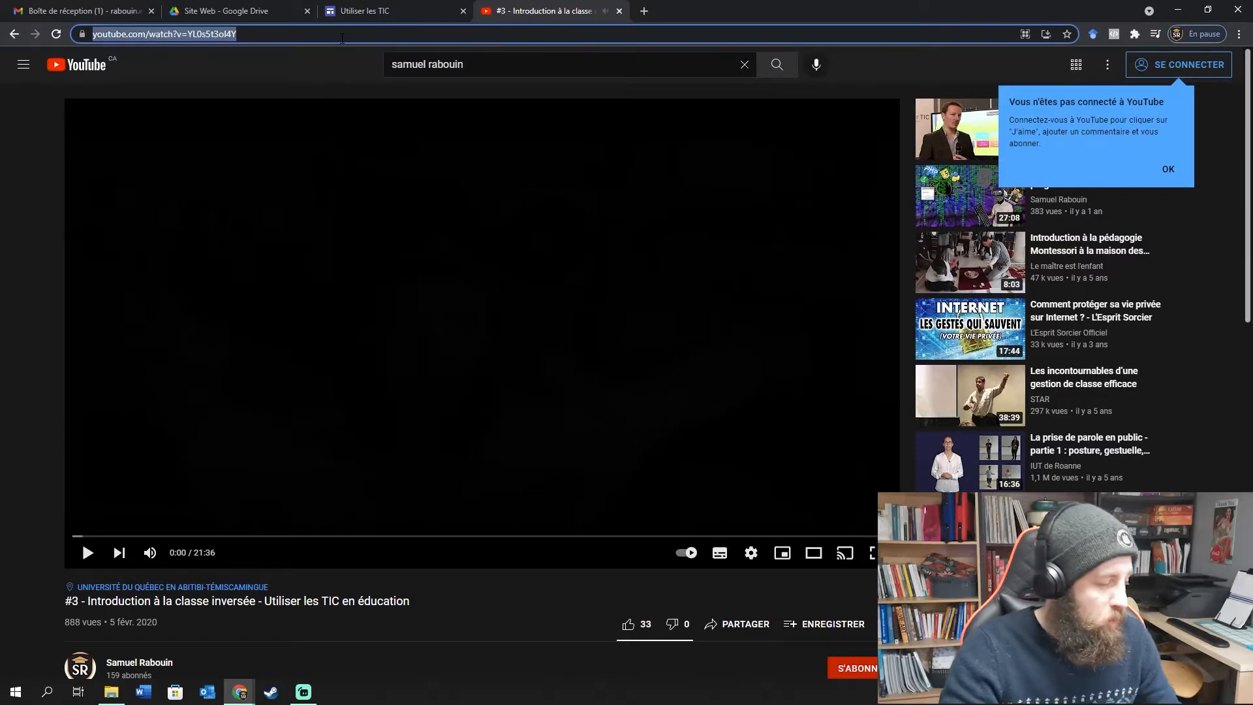
{"action": "left_click", "coordinate": [375, 18]}
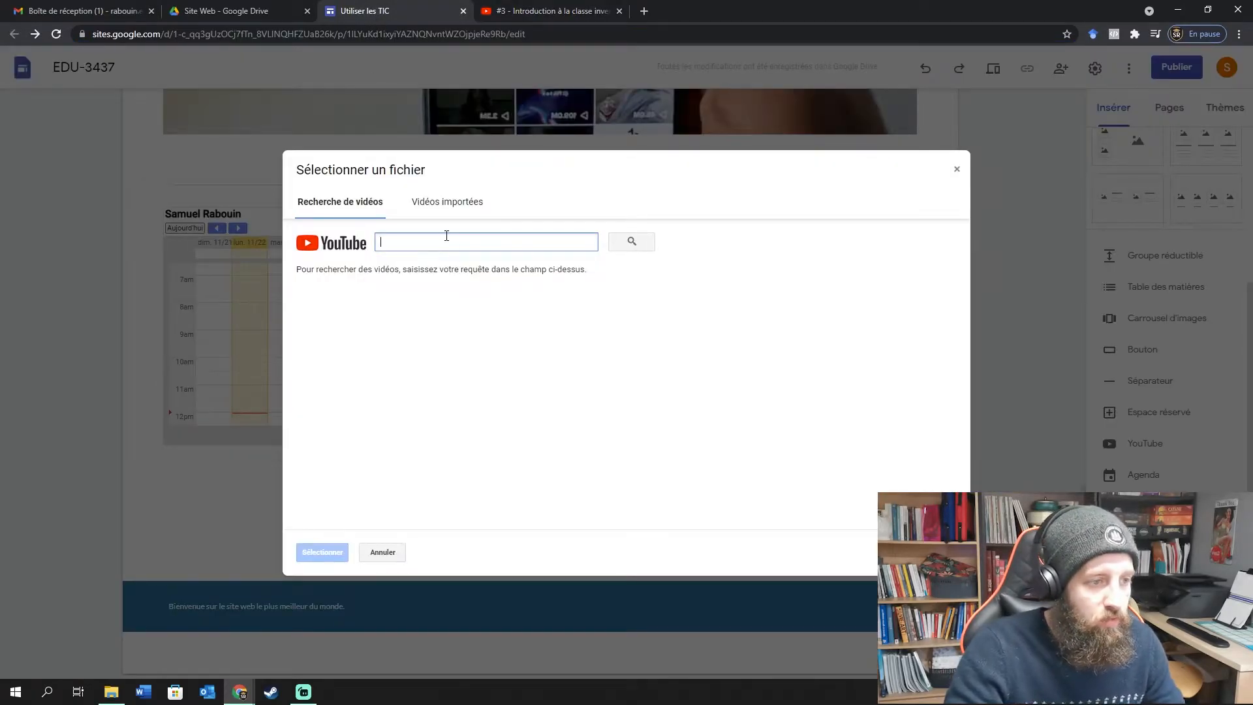
{"action": "type", "text": "https://www.youtube.com/watch?v=YL0s5t3ol4Y"}
{"action": "key", "text": "Return"}
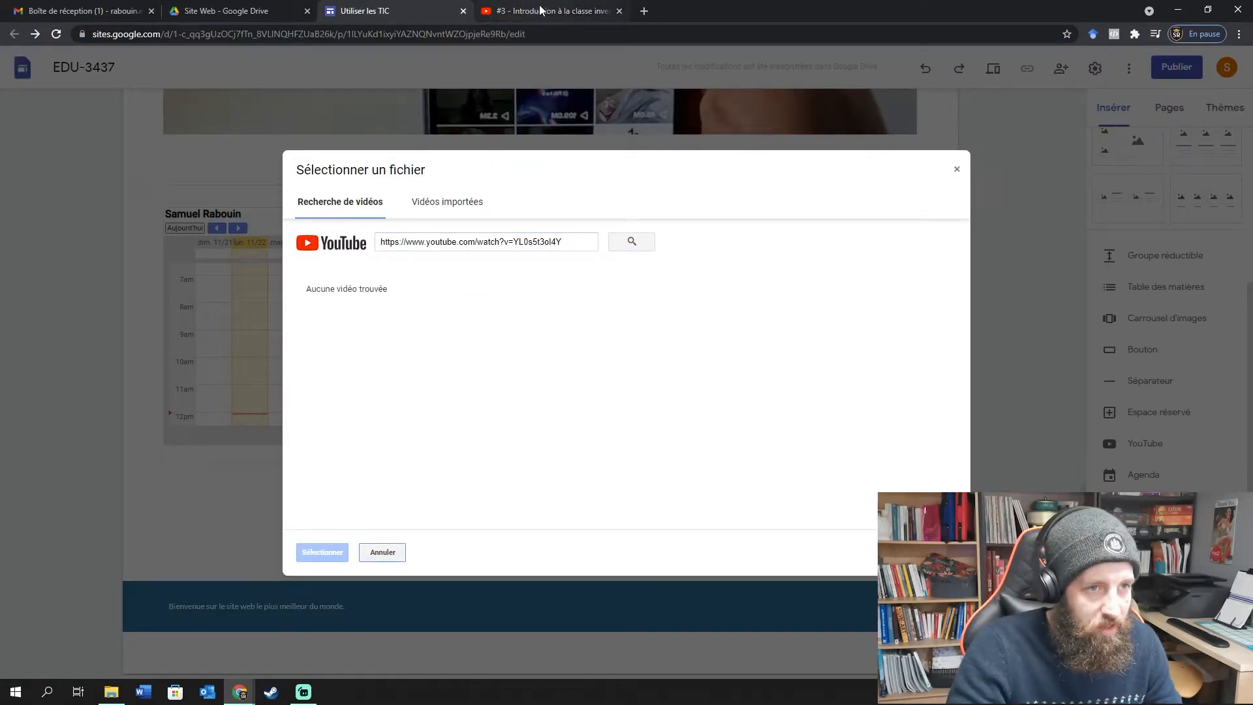
{"action": "left_click", "coordinate": [540, 11]}
{"action": "left_click_drag", "start_coordinate": [416, 602], "coordinate": [87, 600]}
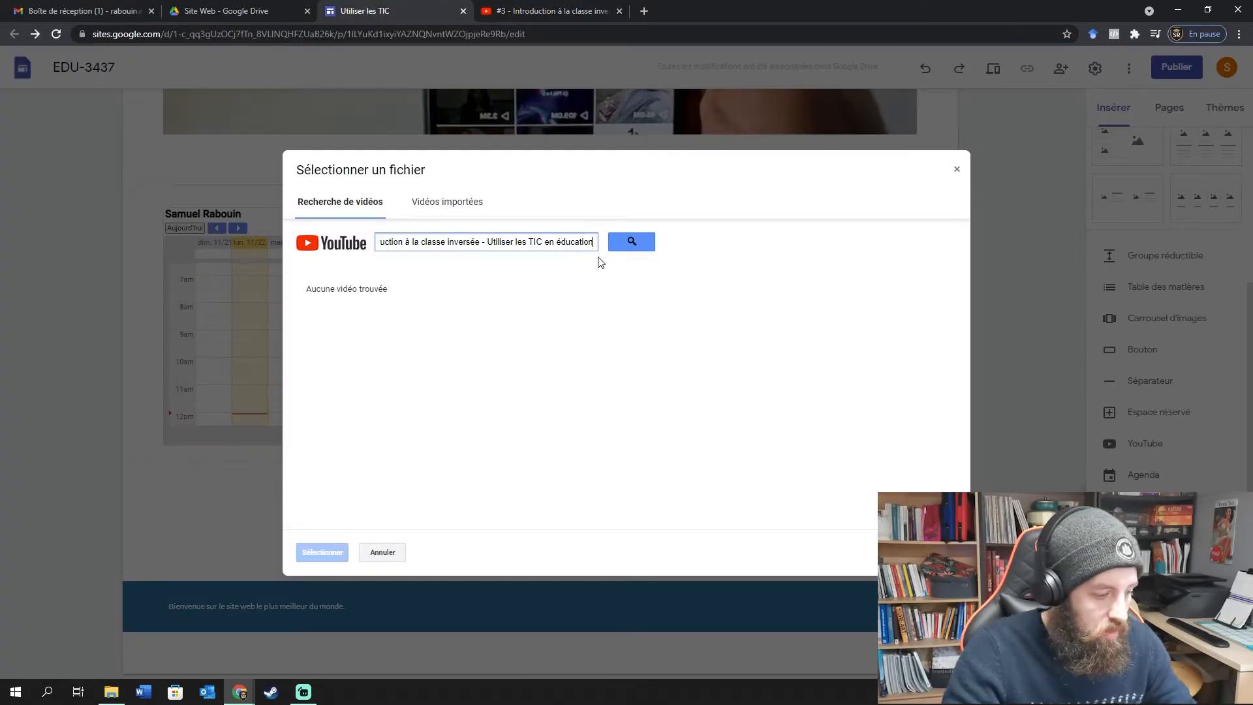
{"action": "key", "text": "Return"}
{"action": "left_click", "coordinate": [427, 205]}
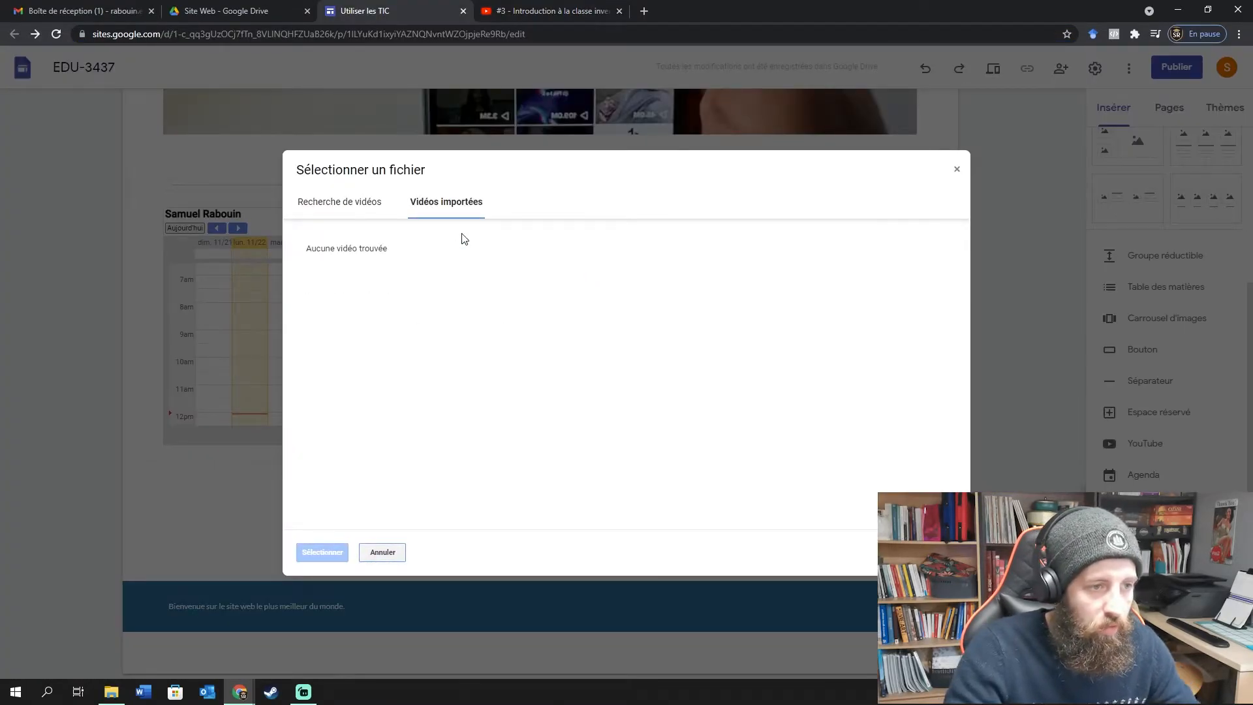
{"action": "left_click", "coordinate": [339, 202]}
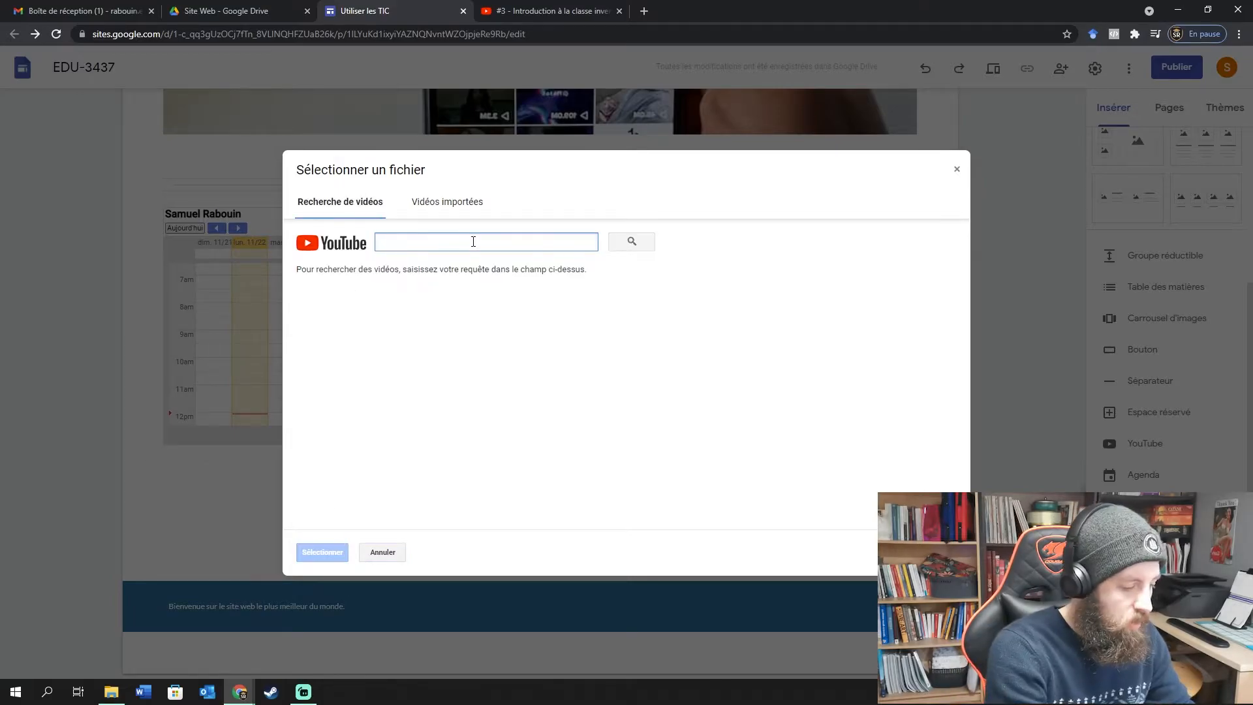
{"action": "type", "text": "chat"}
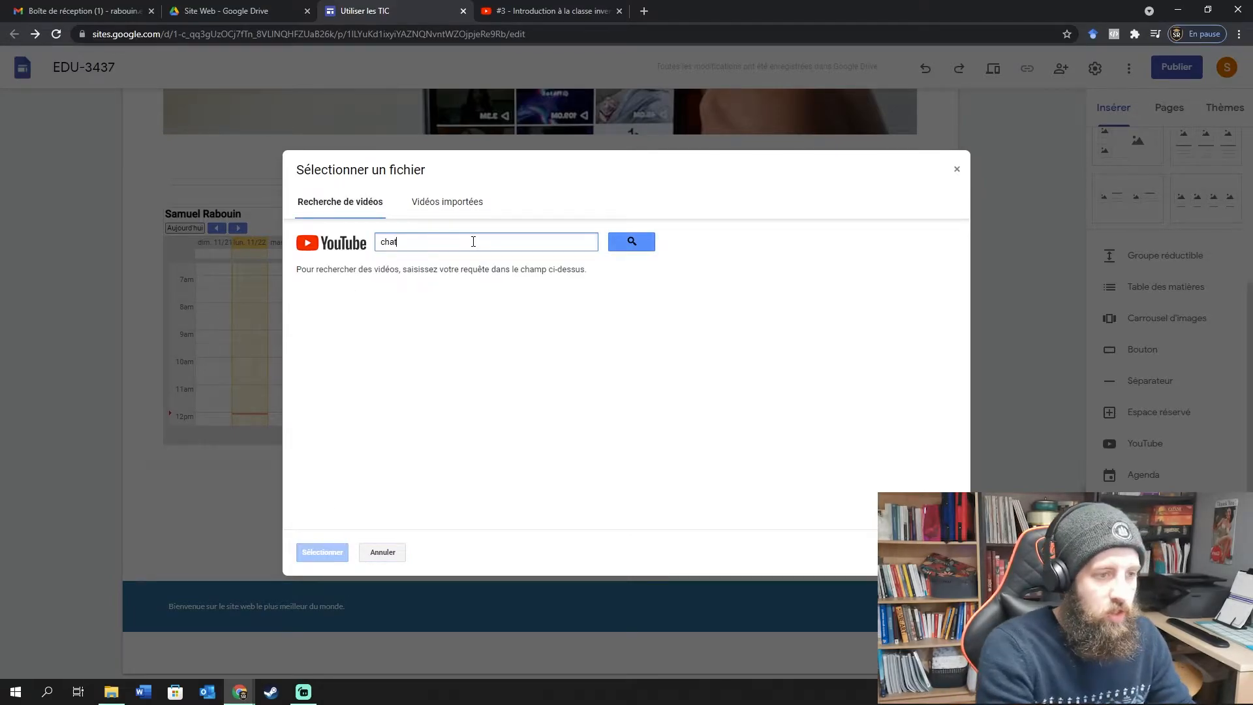
{"action": "key", "text": "Return"}
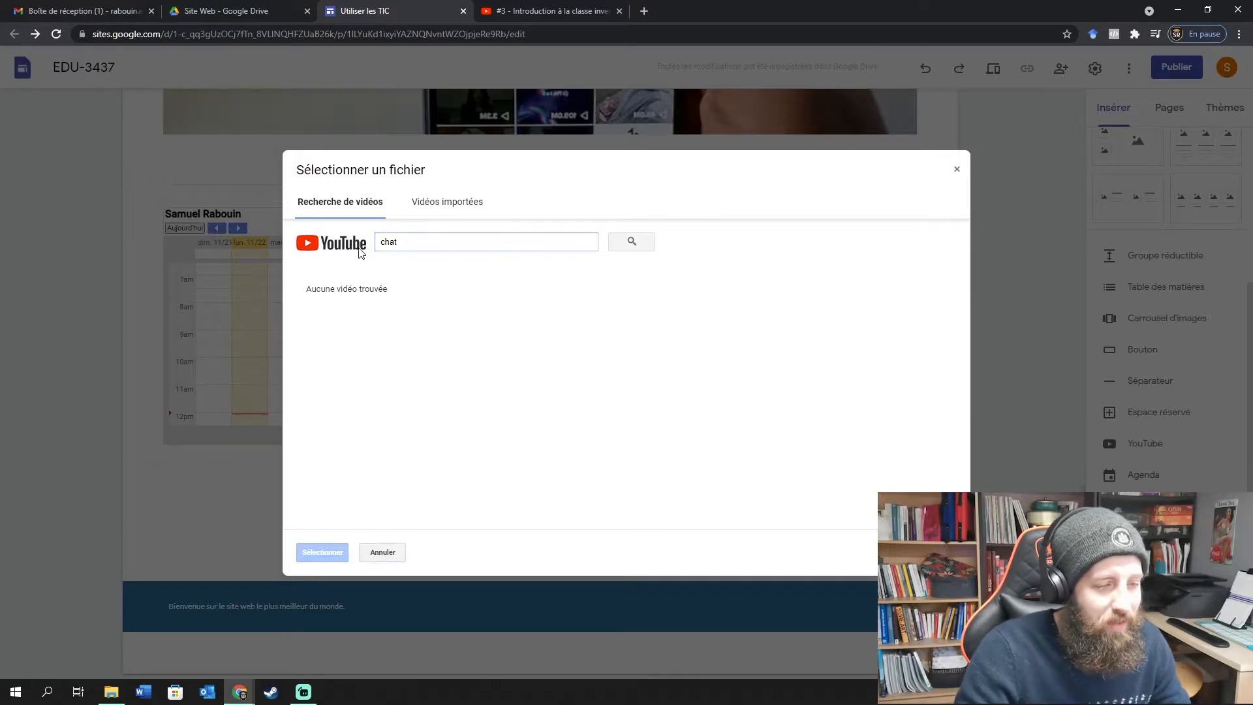
{"action": "left_click", "coordinate": [459, 207]}
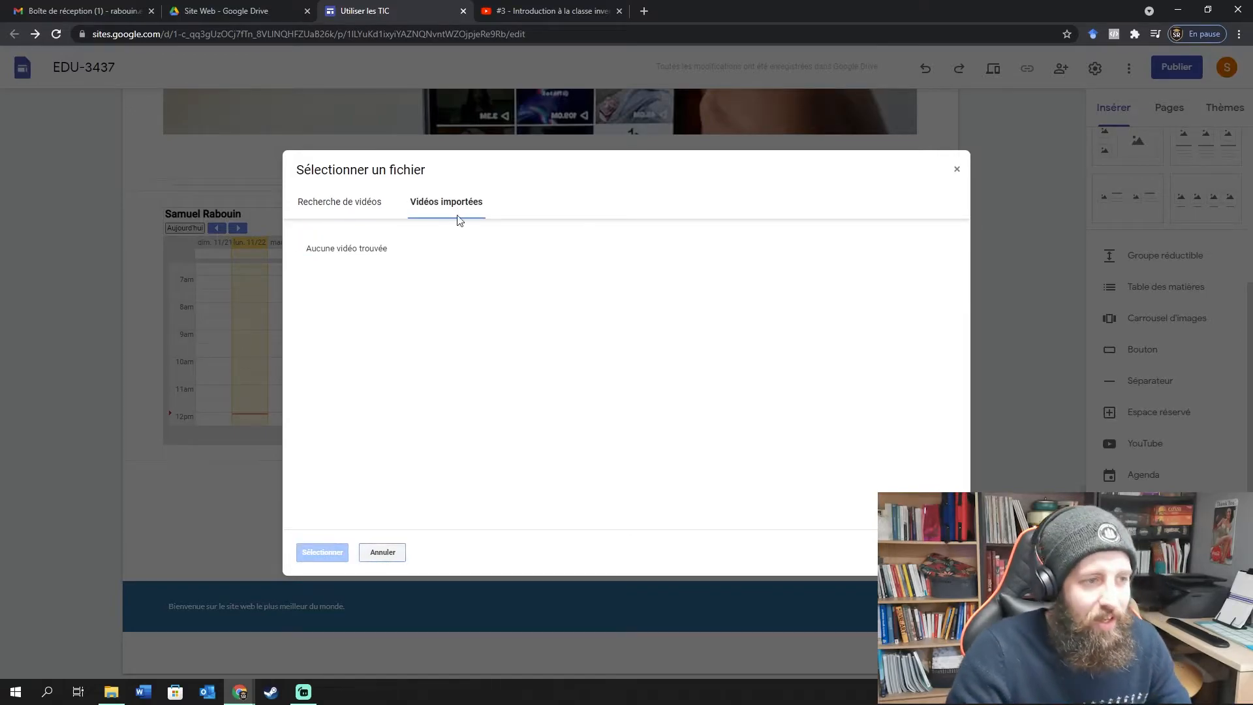
{"action": "left_click", "coordinate": [372, 206]}
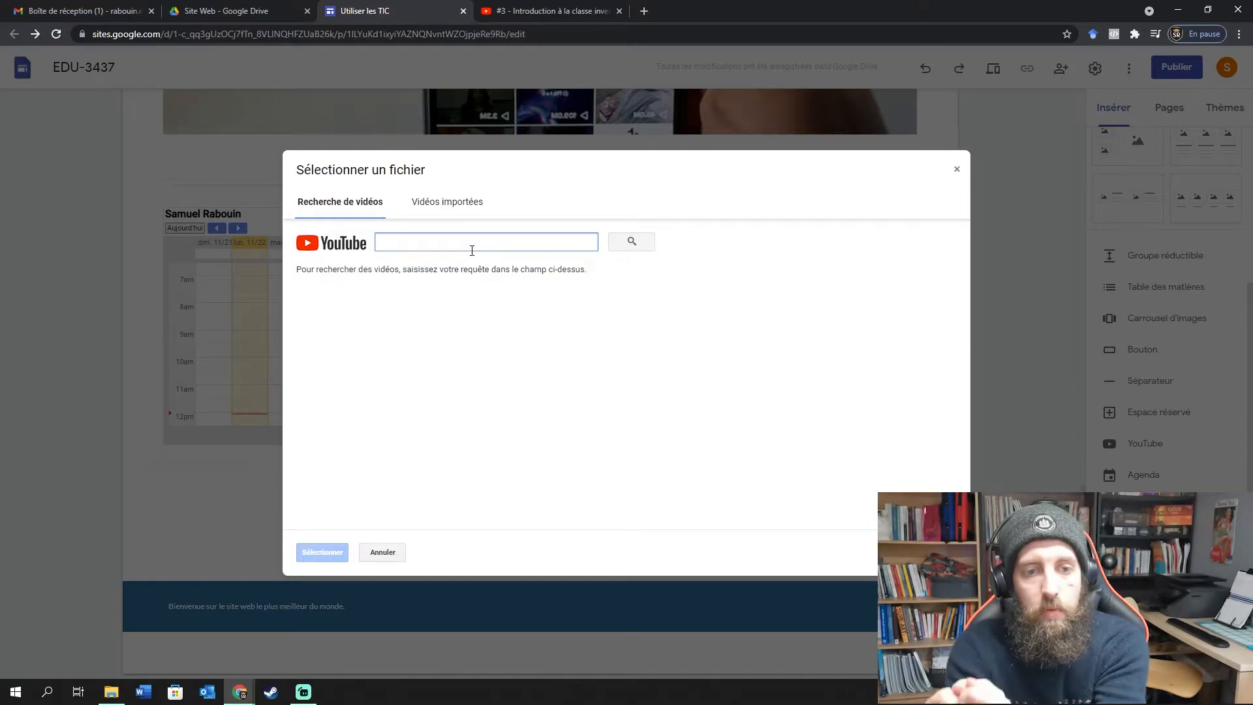
{"action": "left_click", "coordinate": [450, 206]}
{"action": "left_click", "coordinate": [345, 204]}
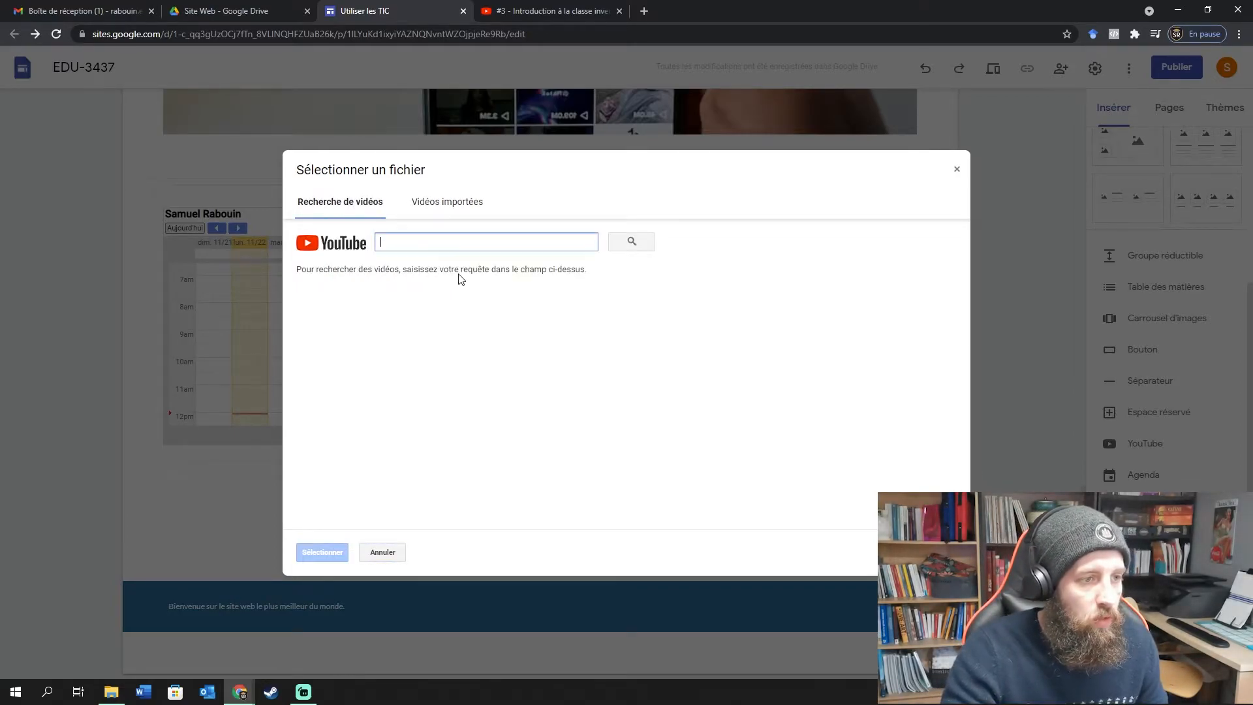
{"action": "left_click", "coordinate": [531, 246]}
{"action": "type", "text": "a"}
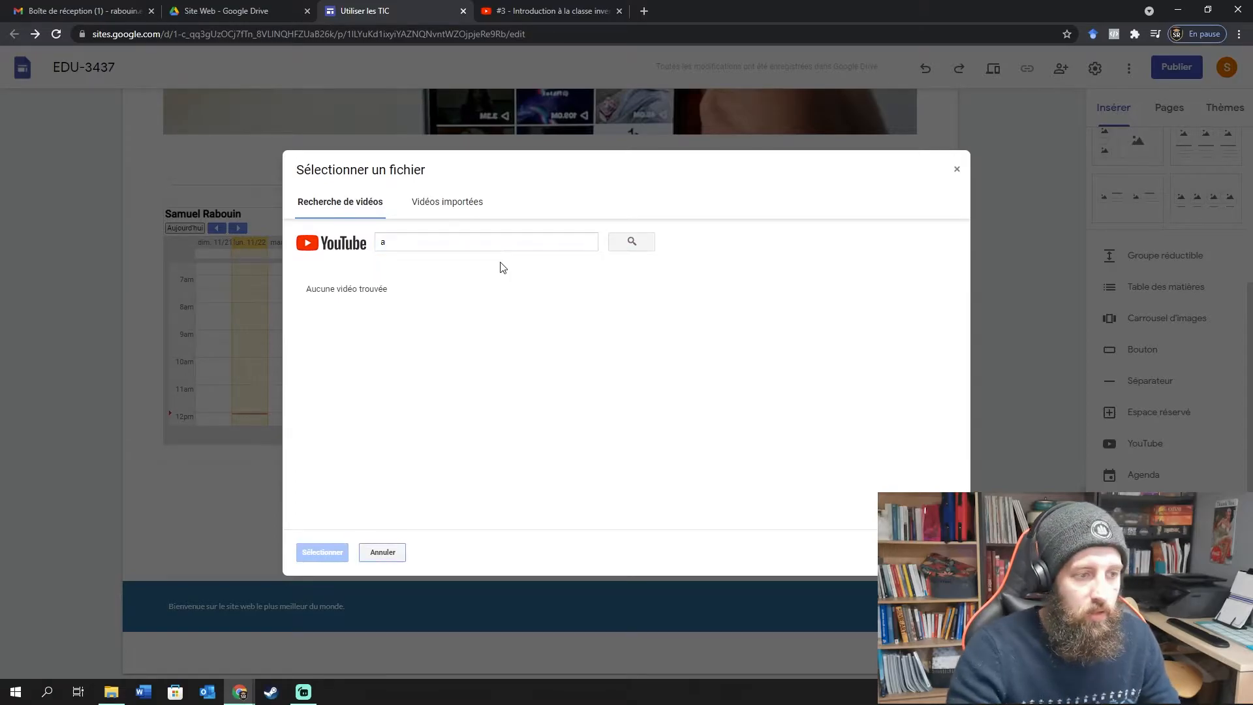
{"action": "left_click", "coordinate": [551, 11]}
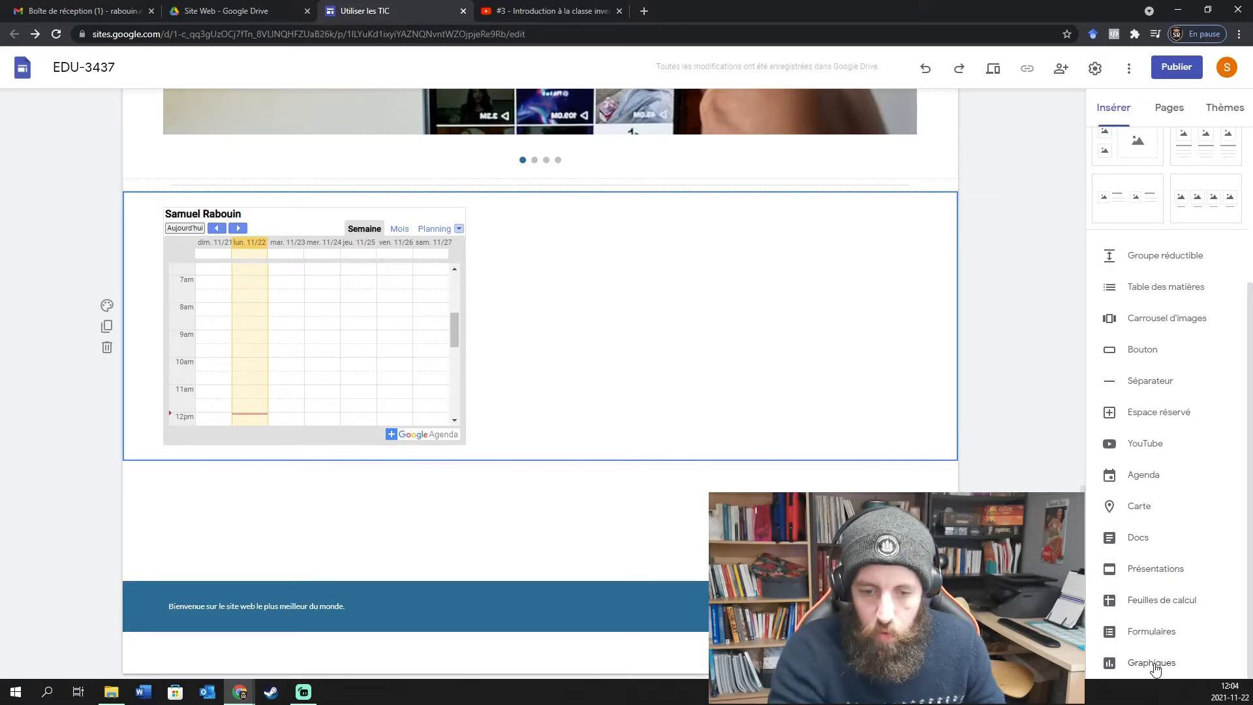
Try inserting a presentation, then bring up the new-item menu in Drive's Site Web folder.
{"action": "left_click", "coordinate": [1153, 570]}
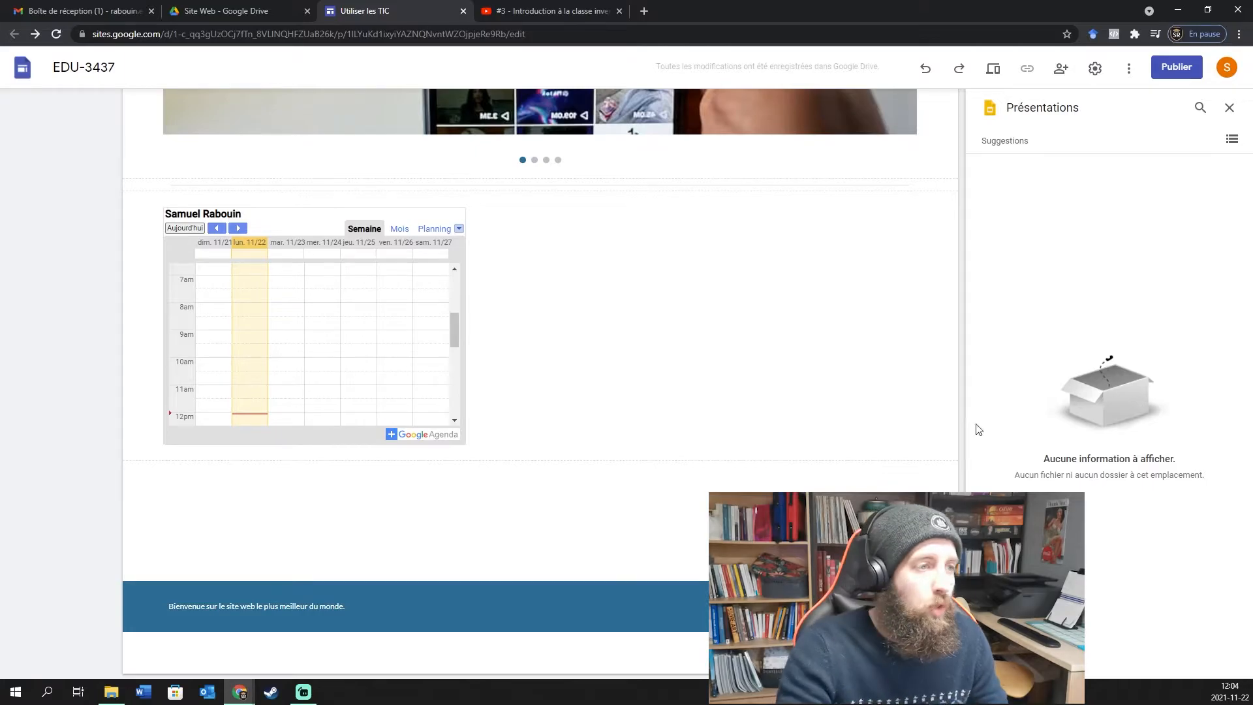
{"action": "left_click", "coordinate": [212, 10]}
{"action": "right_click", "coordinate": [387, 189]}
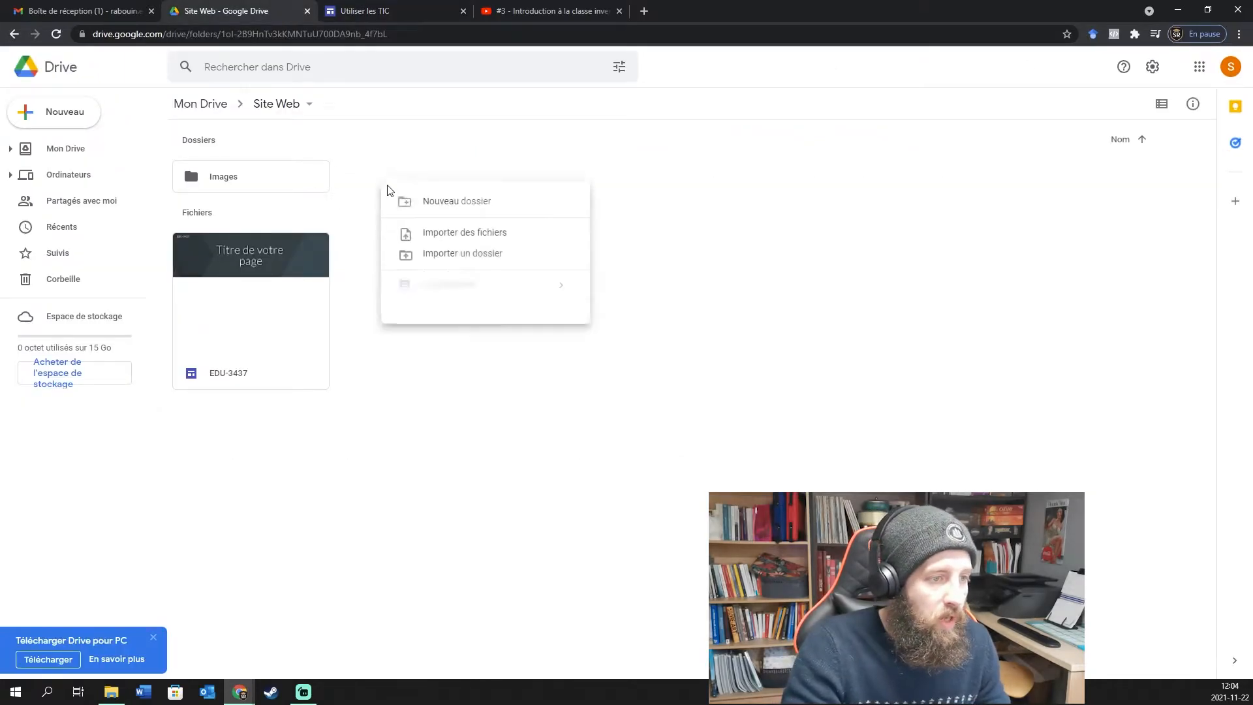
Create a new folder named Slides inside the Site Web folder.
{"action": "left_click", "coordinate": [479, 212]}
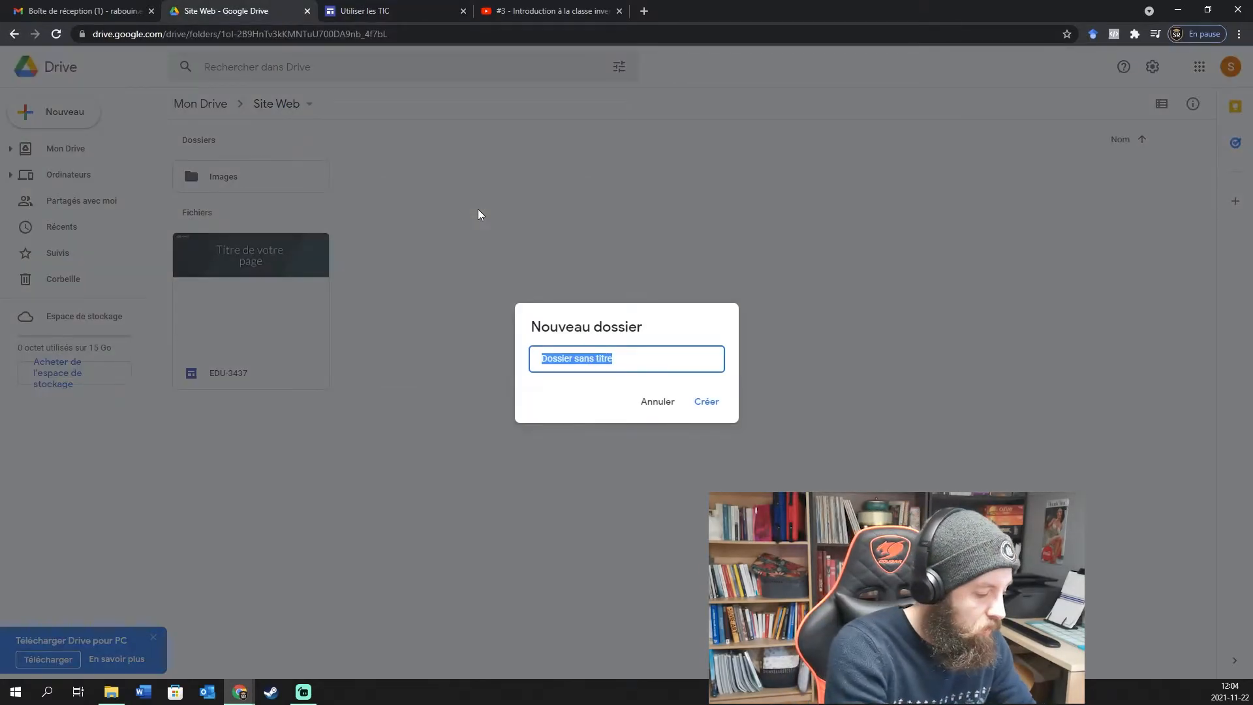
{"action": "type", "text": "Slides"}
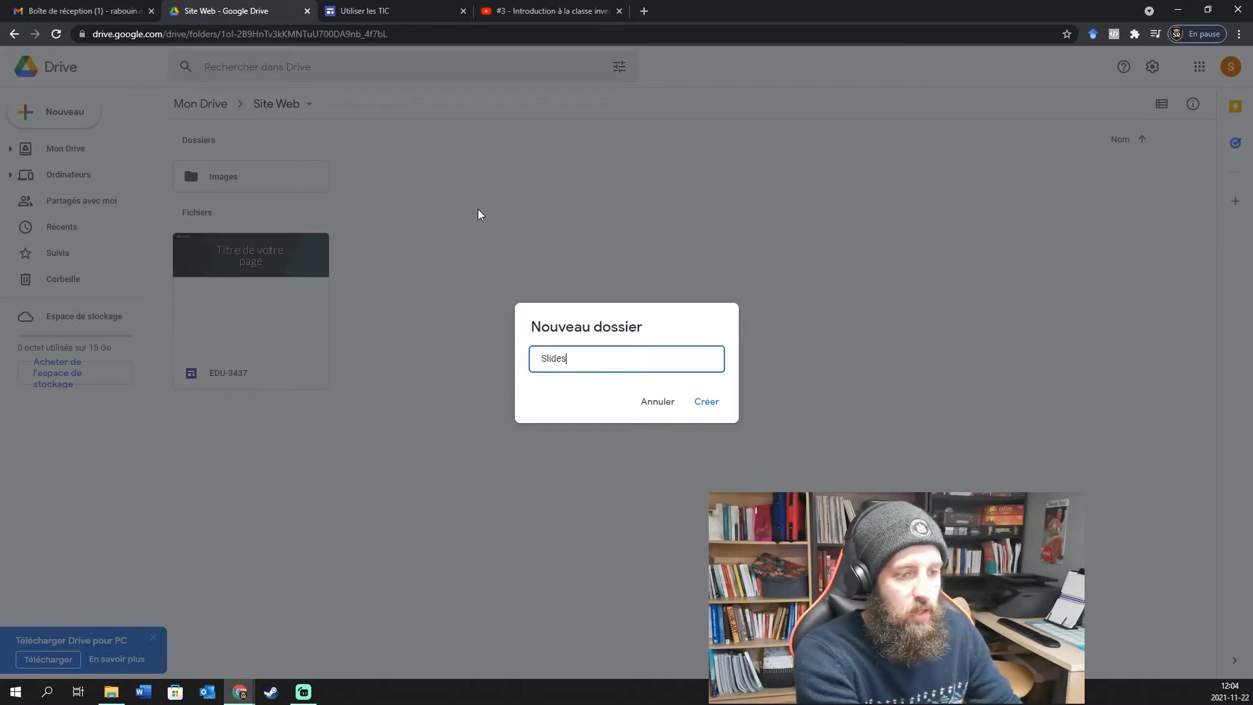
{"action": "left_click", "coordinate": [709, 400]}
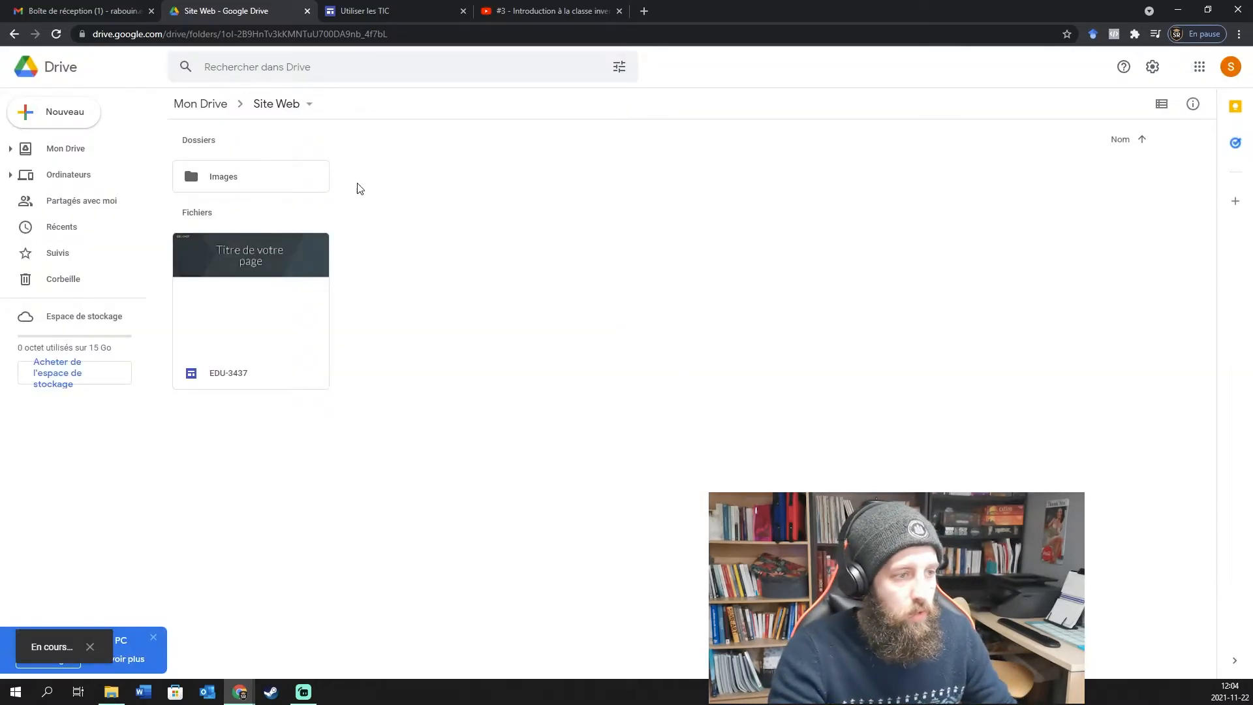
Create a new Google Slides presentation inside the Slides folder.
{"action": "double_click", "coordinate": [402, 179]}
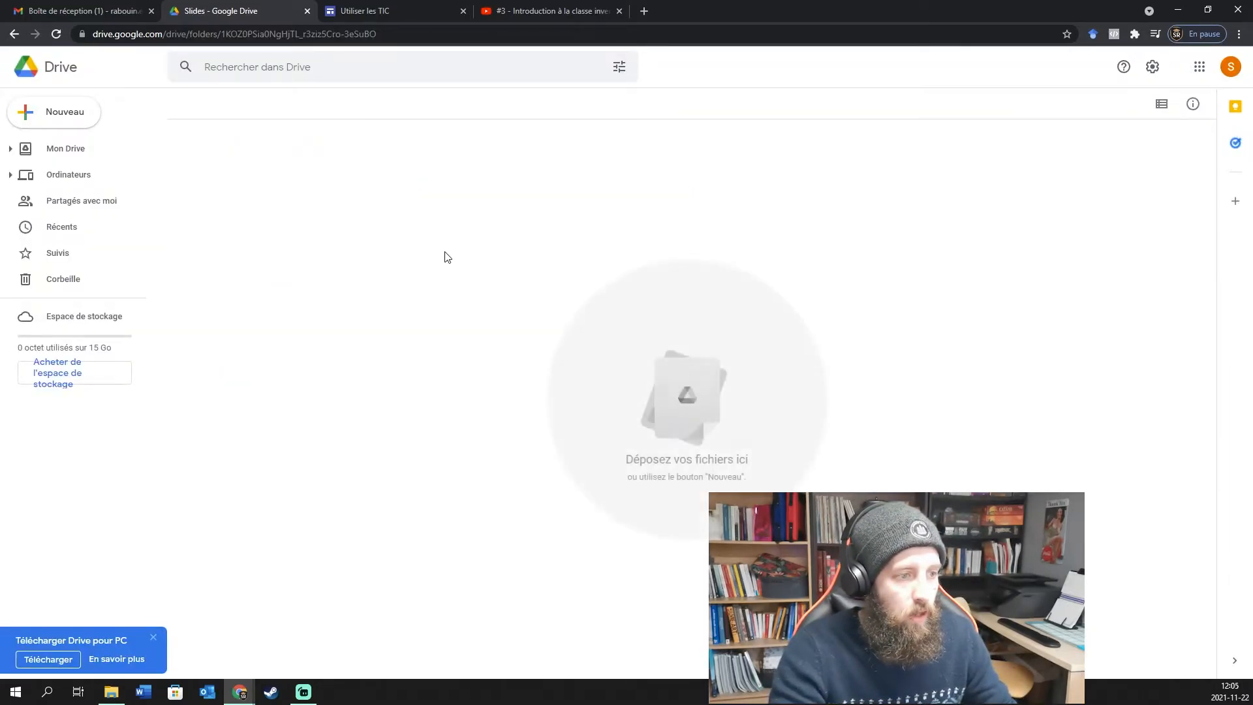
{"action": "right_click", "coordinate": [581, 320]}
{"action": "left_click", "coordinate": [659, 466]}
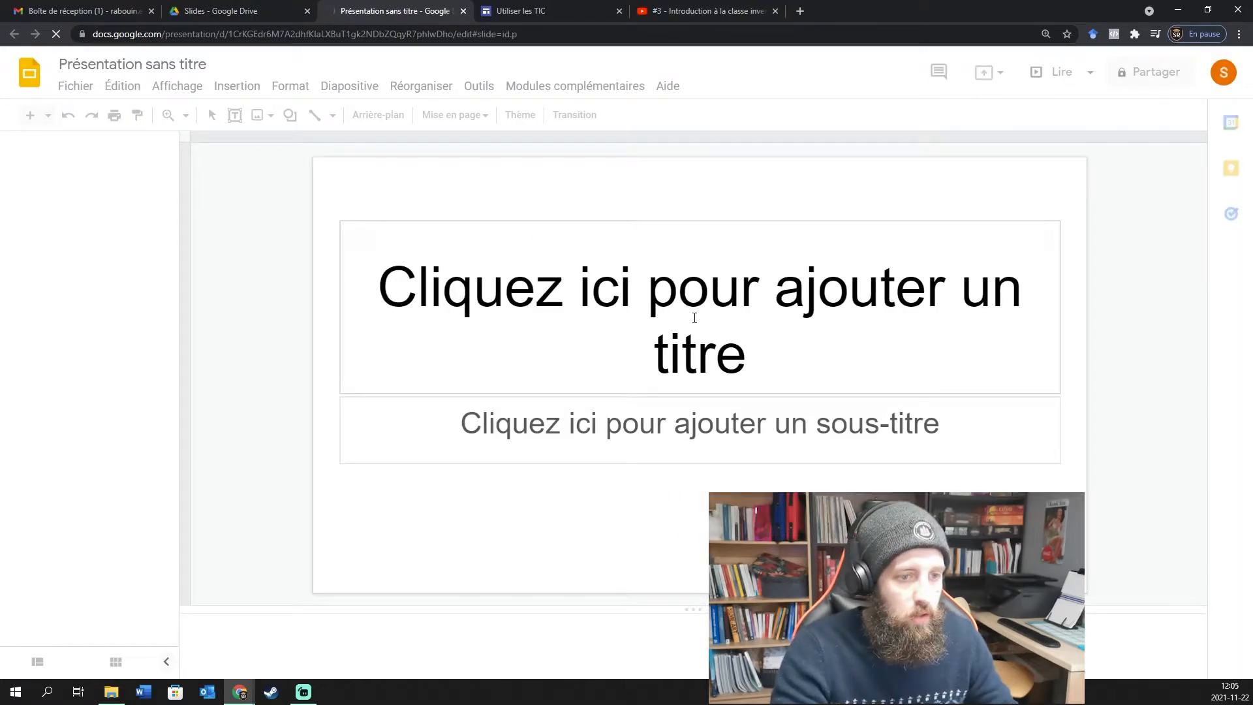
Title the slide 'Ceci est un test :)', name the presentation the same, and close it.
{"action": "left_click", "coordinate": [735, 353]}
{"action": "type", "text": "Ceci e"}
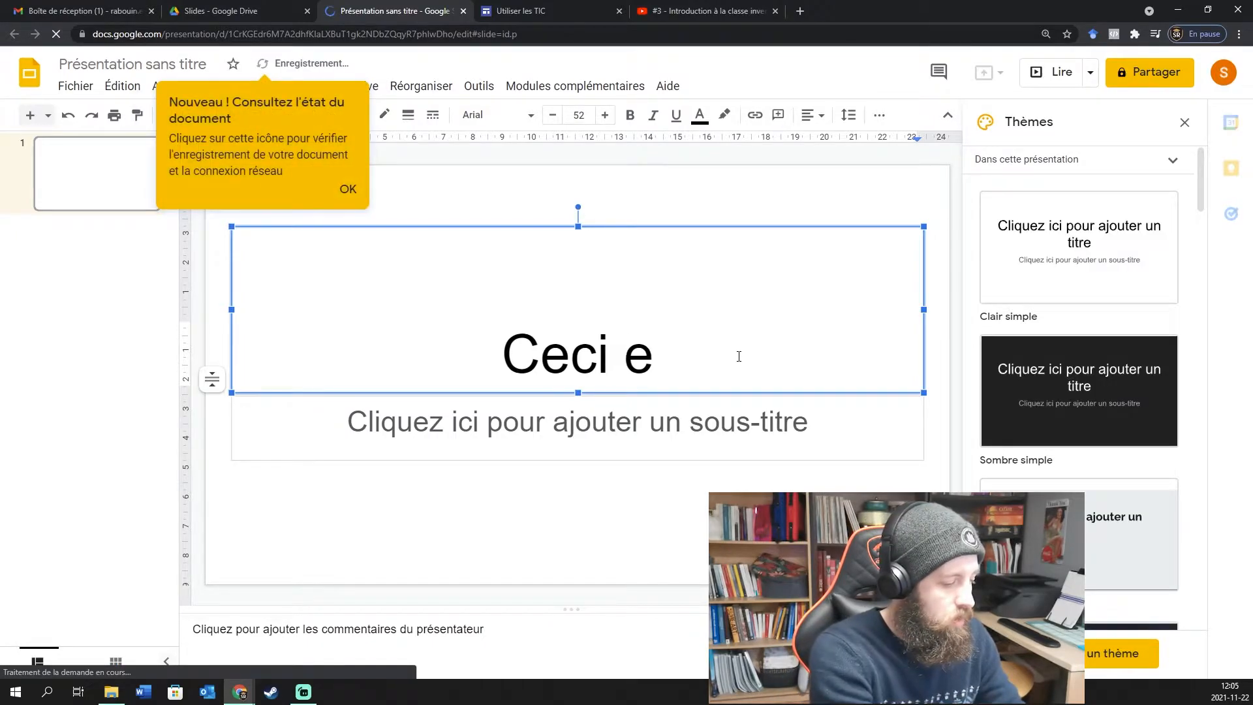
{"action": "type", "text": "st un test :"}
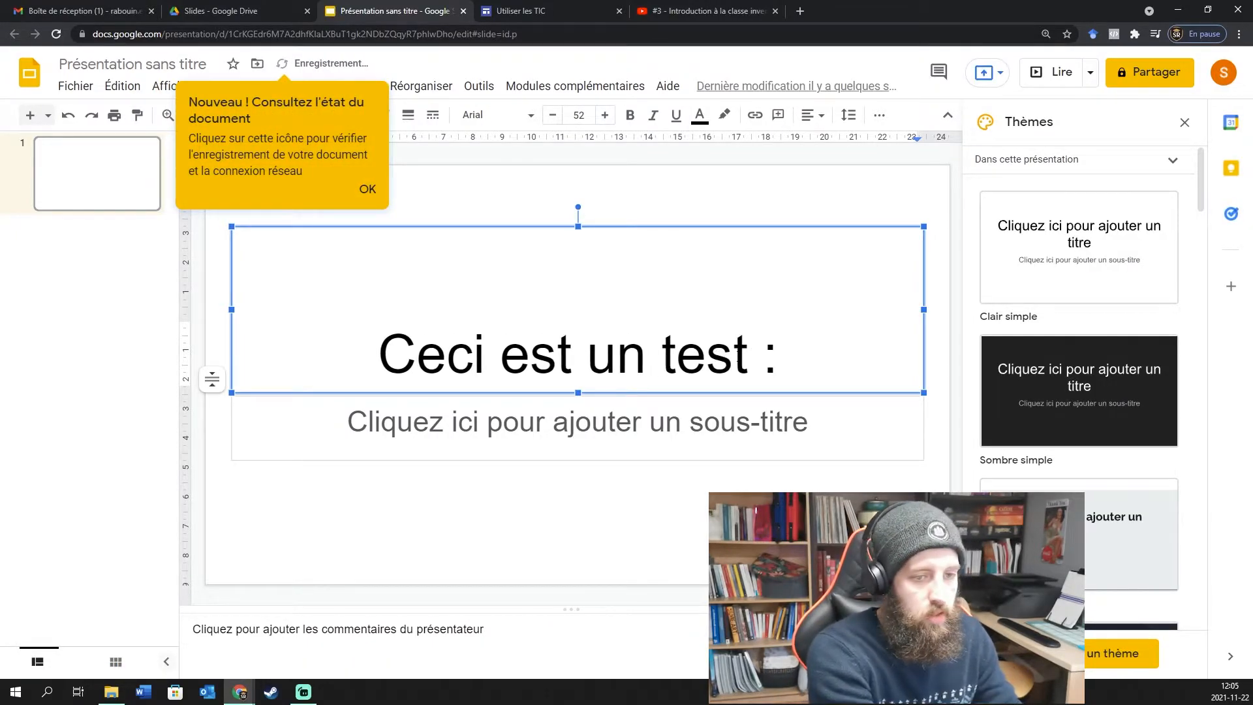
{"action": "type", "text": ")"}
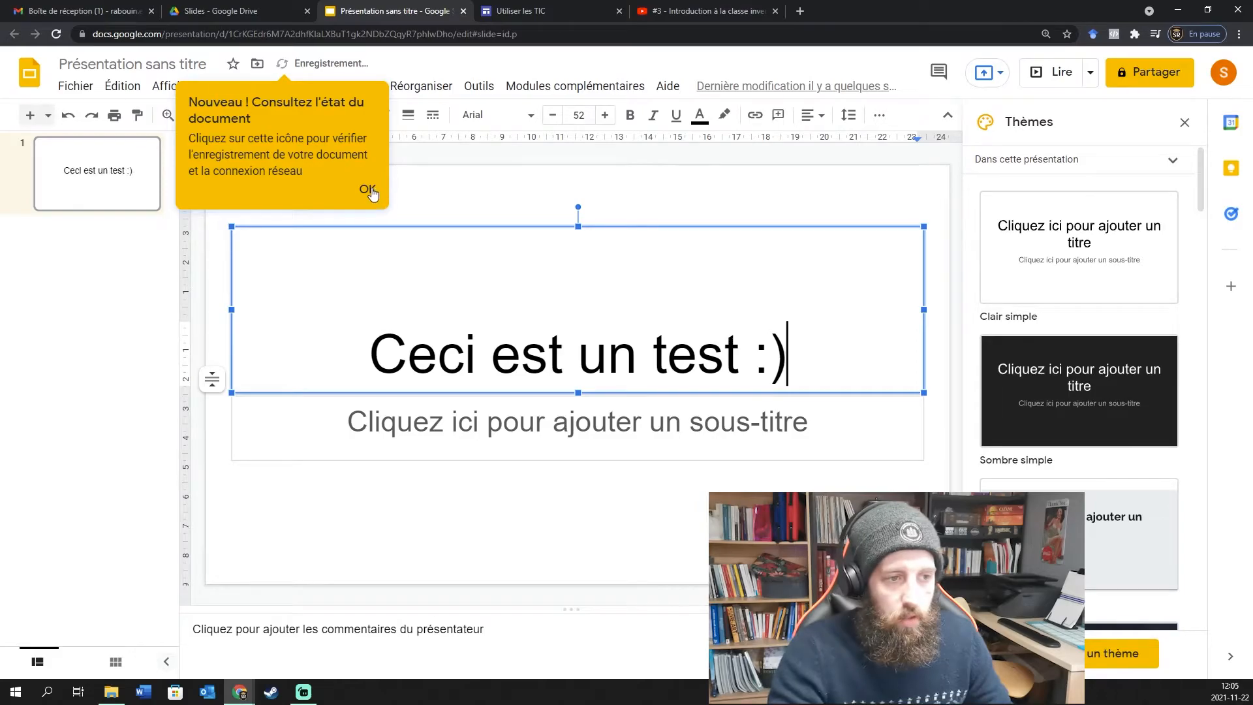
{"action": "left_click", "coordinate": [368, 189]}
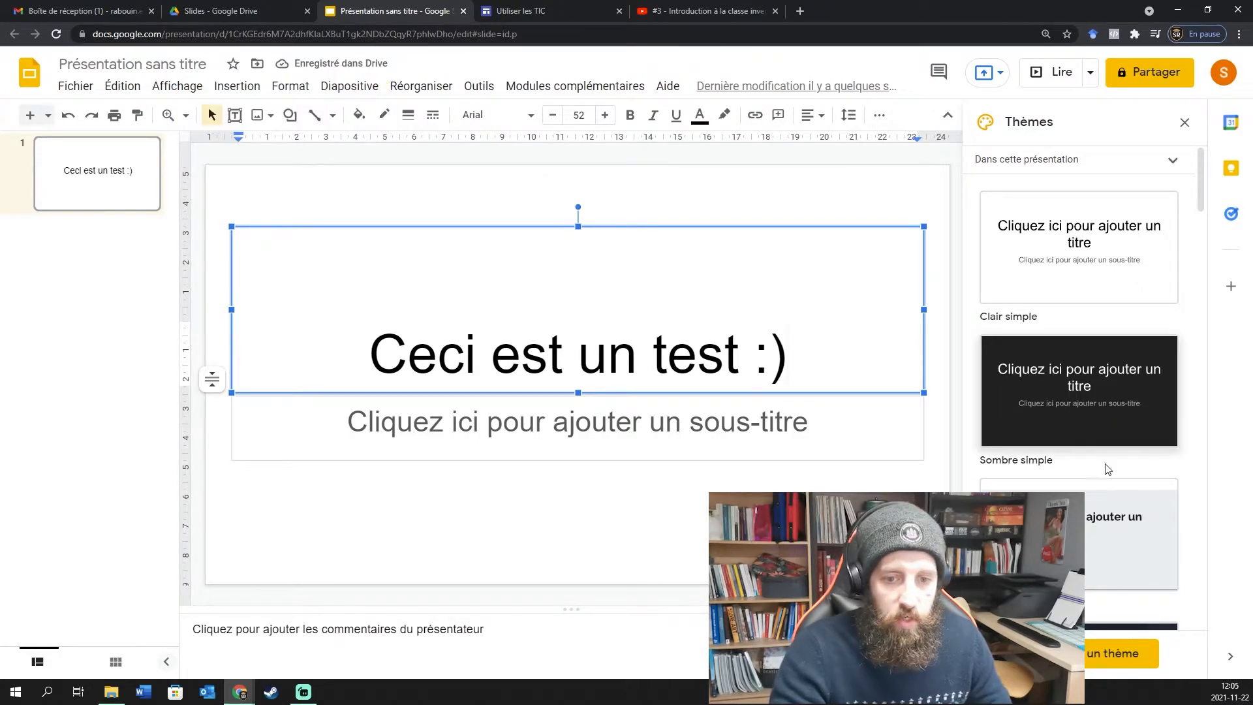
{"action": "scroll", "coordinate": [1096, 460], "scroll_direction": "down", "scroll_amount": 5}
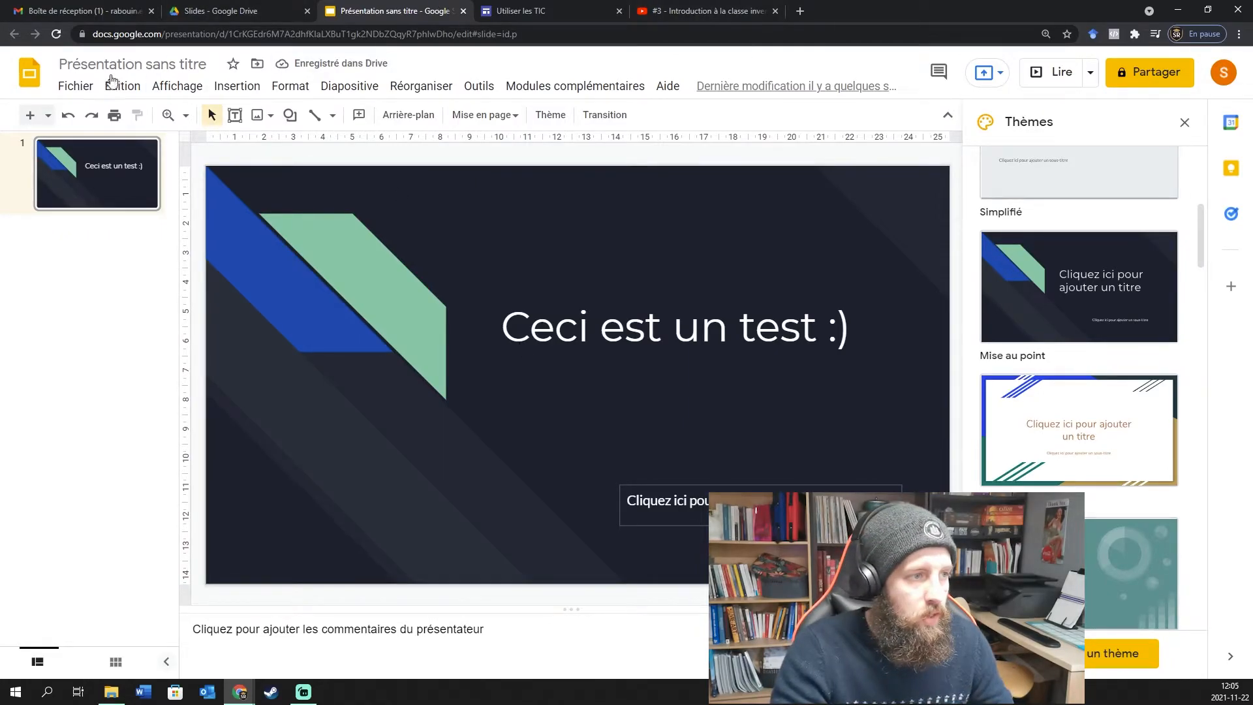
{"action": "left_click", "coordinate": [117, 65]}
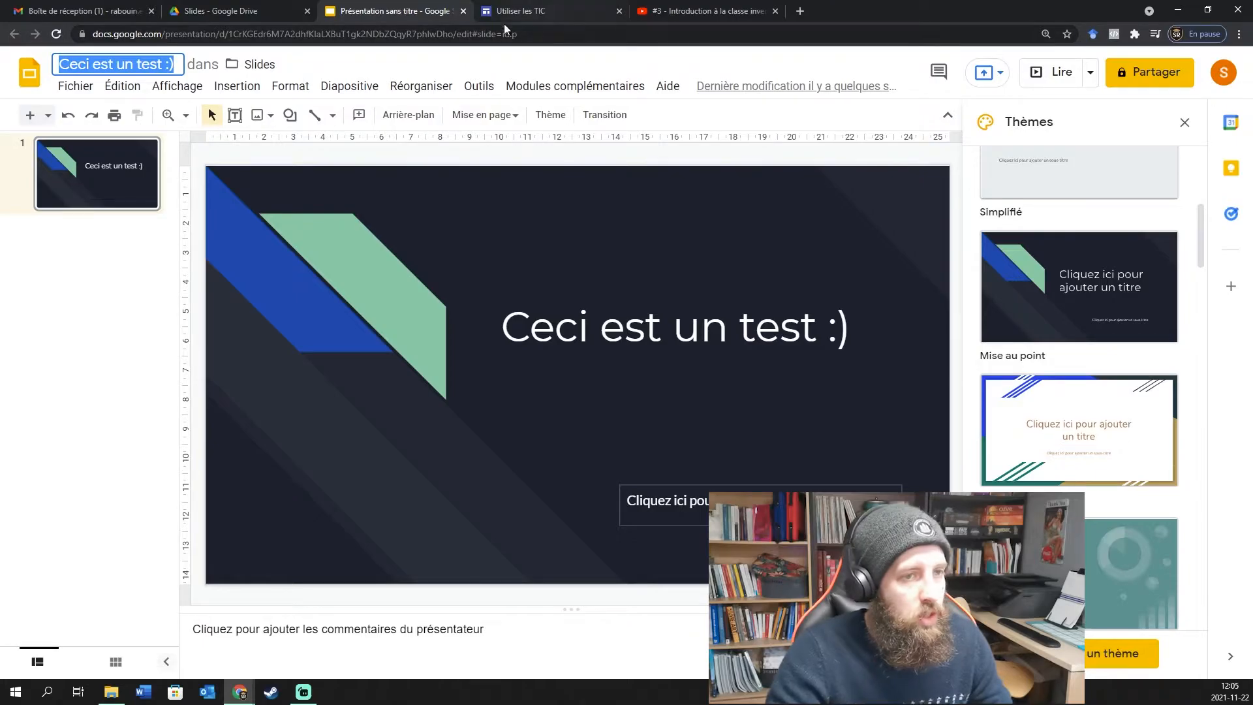
{"action": "left_click", "coordinate": [464, 11]}
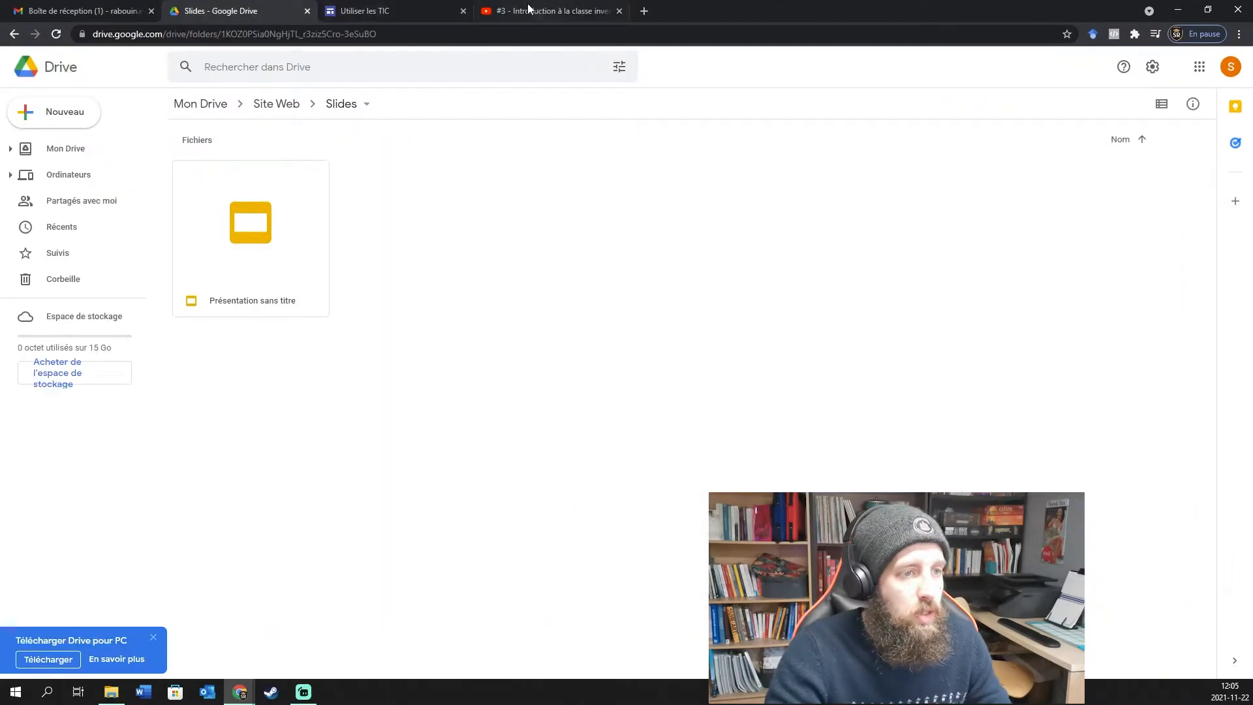
Find the 'Ceci est un test :)' presentation in Drive and insert it into the page.
{"action": "left_click", "coordinate": [411, 11]}
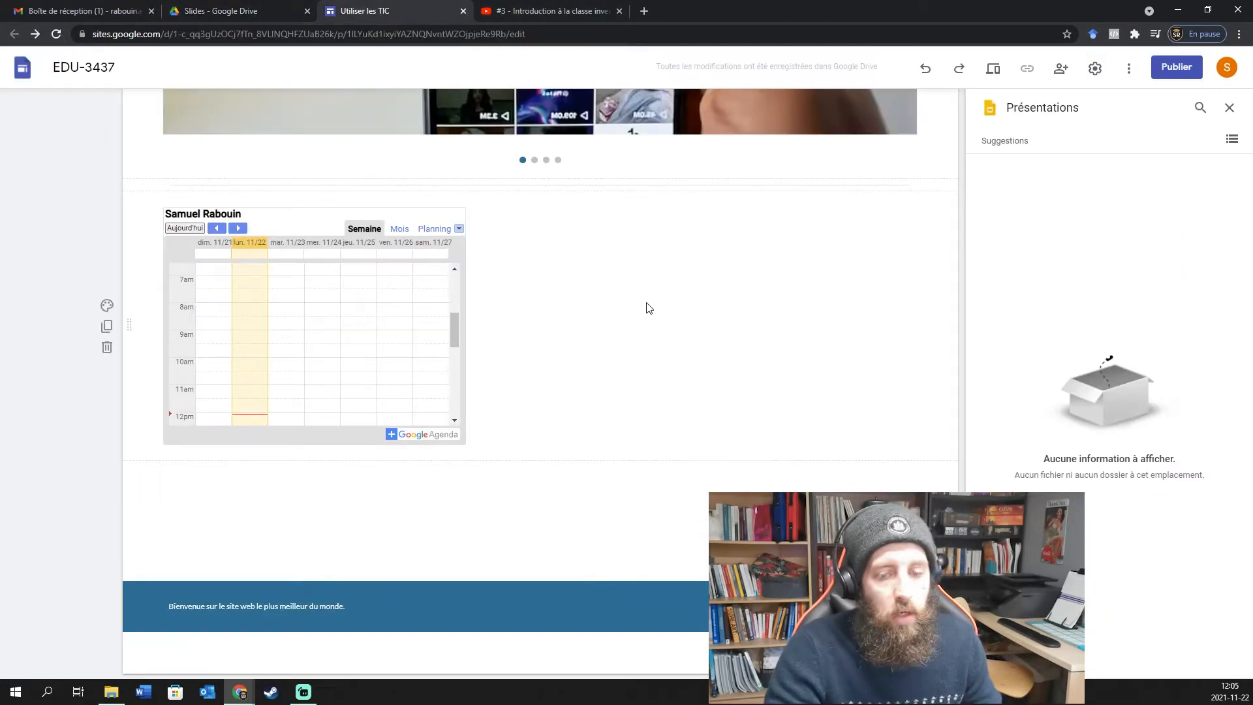
{"action": "left_click", "coordinate": [1196, 111]}
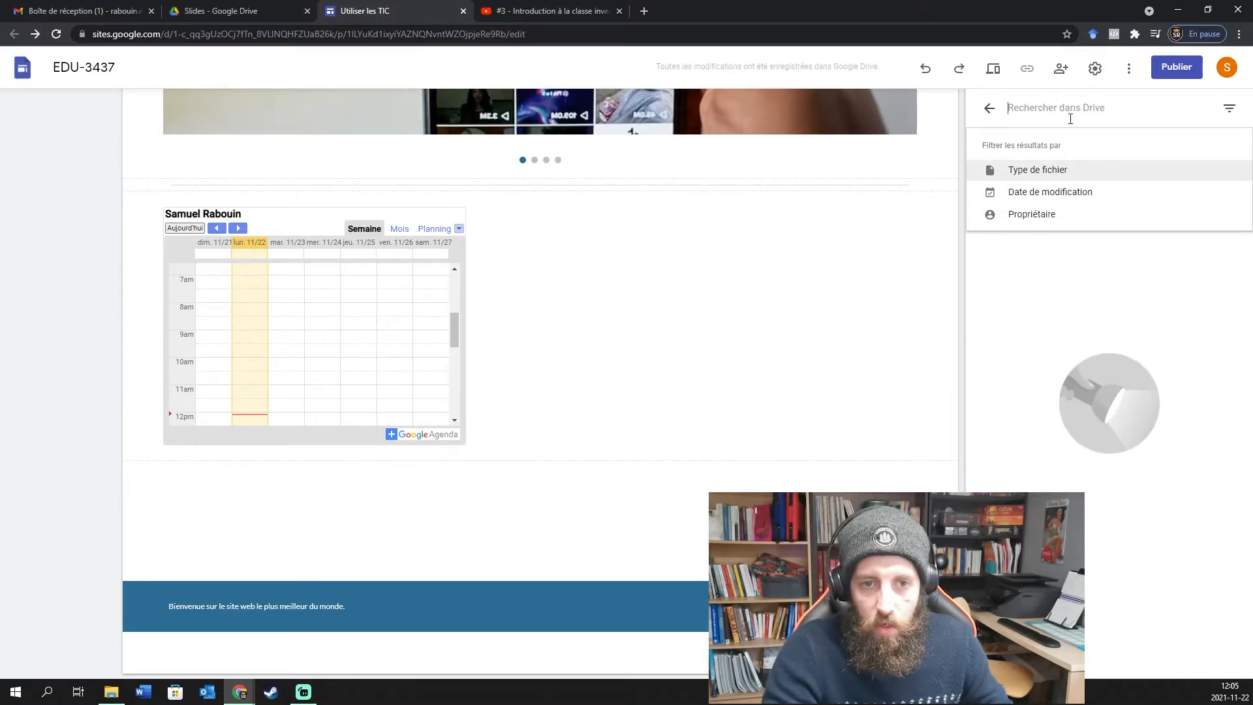
{"action": "left_click", "coordinate": [1068, 292]}
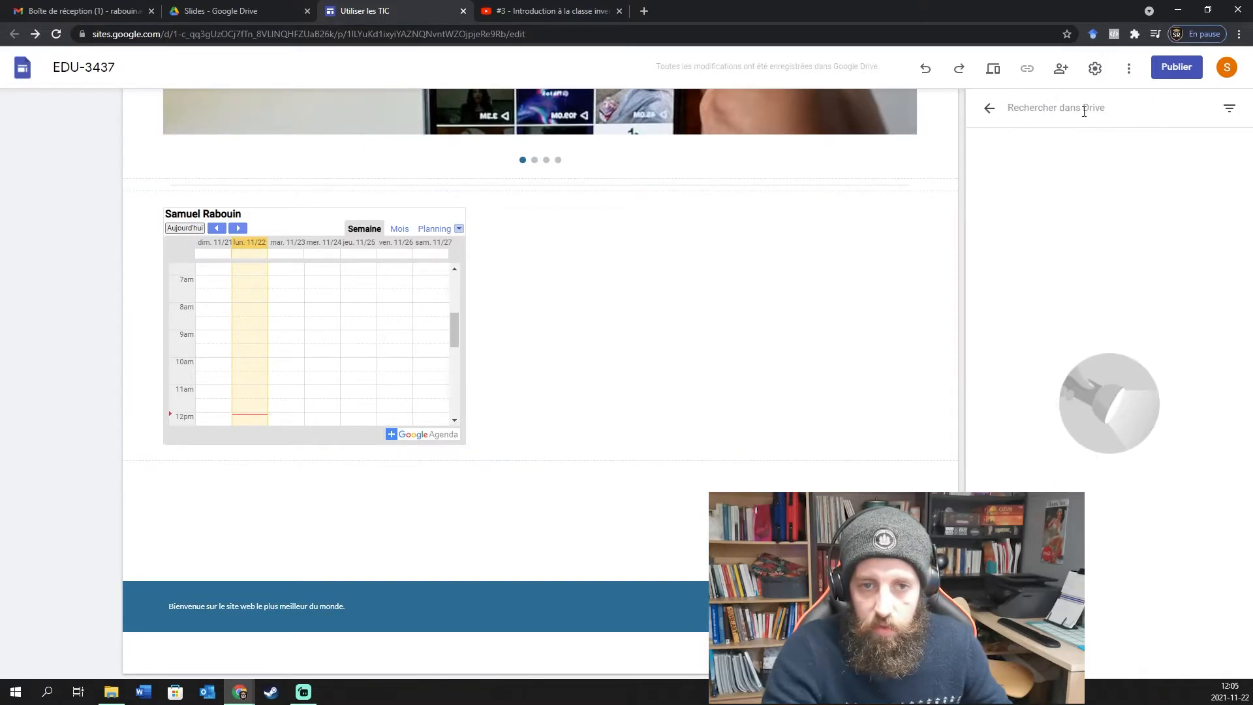
{"action": "left_click", "coordinate": [996, 115]}
{"action": "left_click", "coordinate": [1059, 223]}
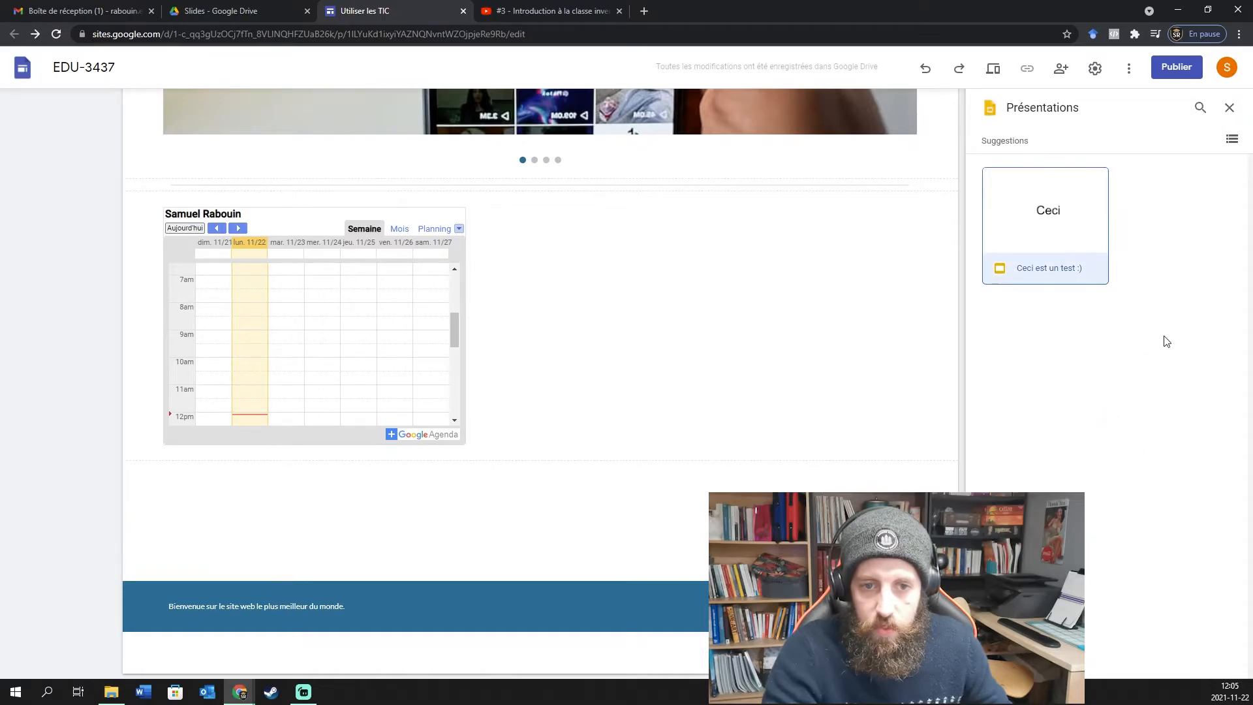
{"action": "left_click", "coordinate": [1215, 662]}
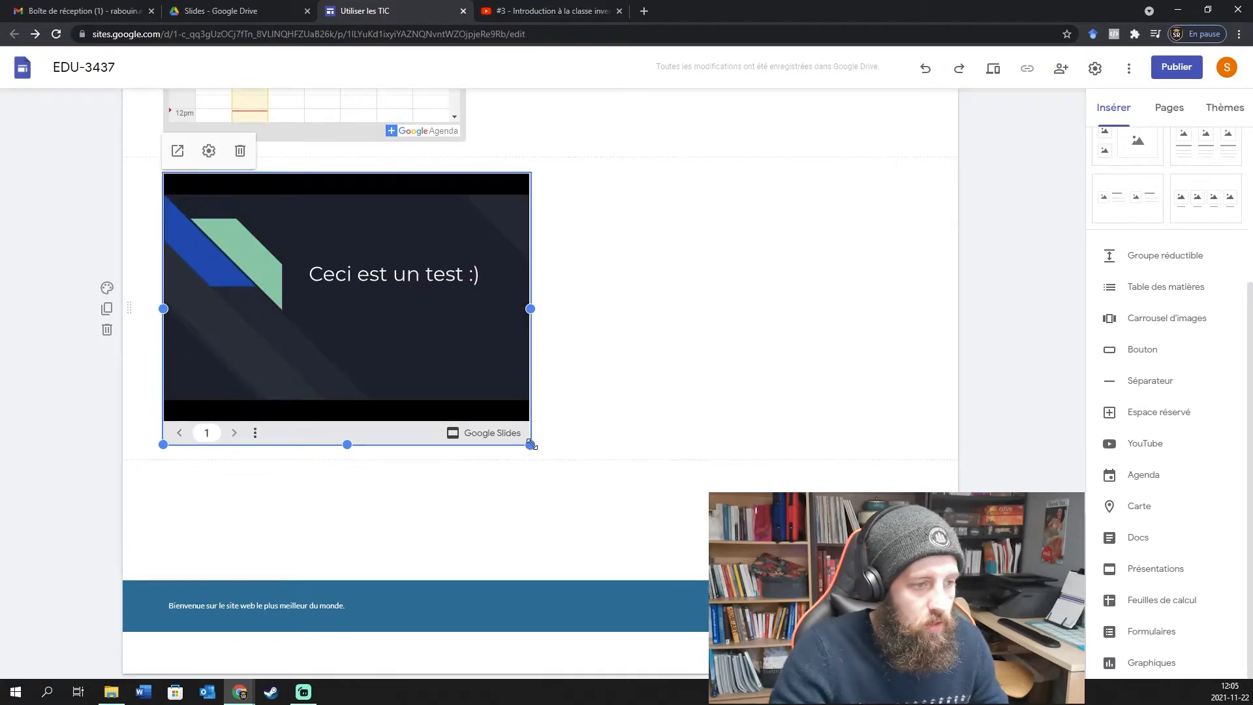
Shrink the slides embed and place it beside the calendar.
{"action": "left_click_drag", "start_coordinate": [530, 443], "coordinate": [464, 437]}
{"action": "left_click_drag", "start_coordinate": [229, 287], "coordinate": [711, 378]}
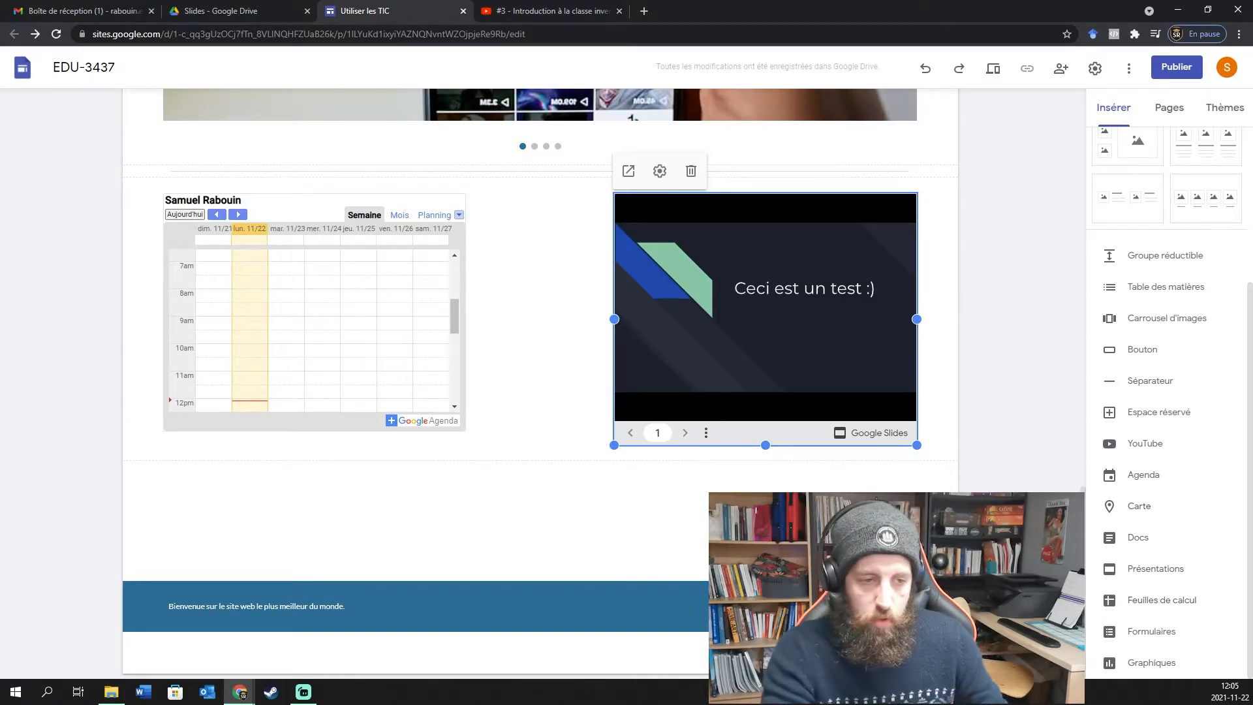
{"action": "left_click", "coordinate": [1031, 512]}
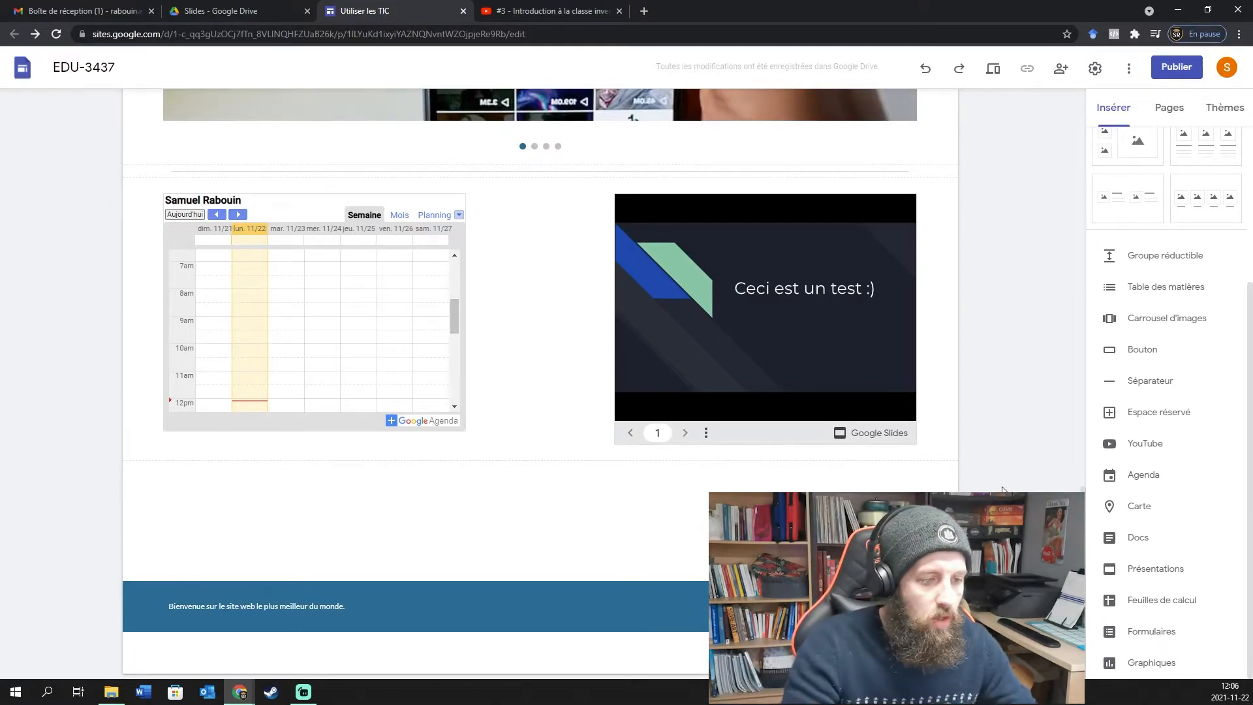
Scroll through the page and bring up the quick insert options.
{"action": "scroll", "coordinate": [998, 466], "scroll_direction": "up", "scroll_amount": 5}
{"action": "scroll", "coordinate": [293, 576], "scroll_direction": "up", "scroll_amount": 5}
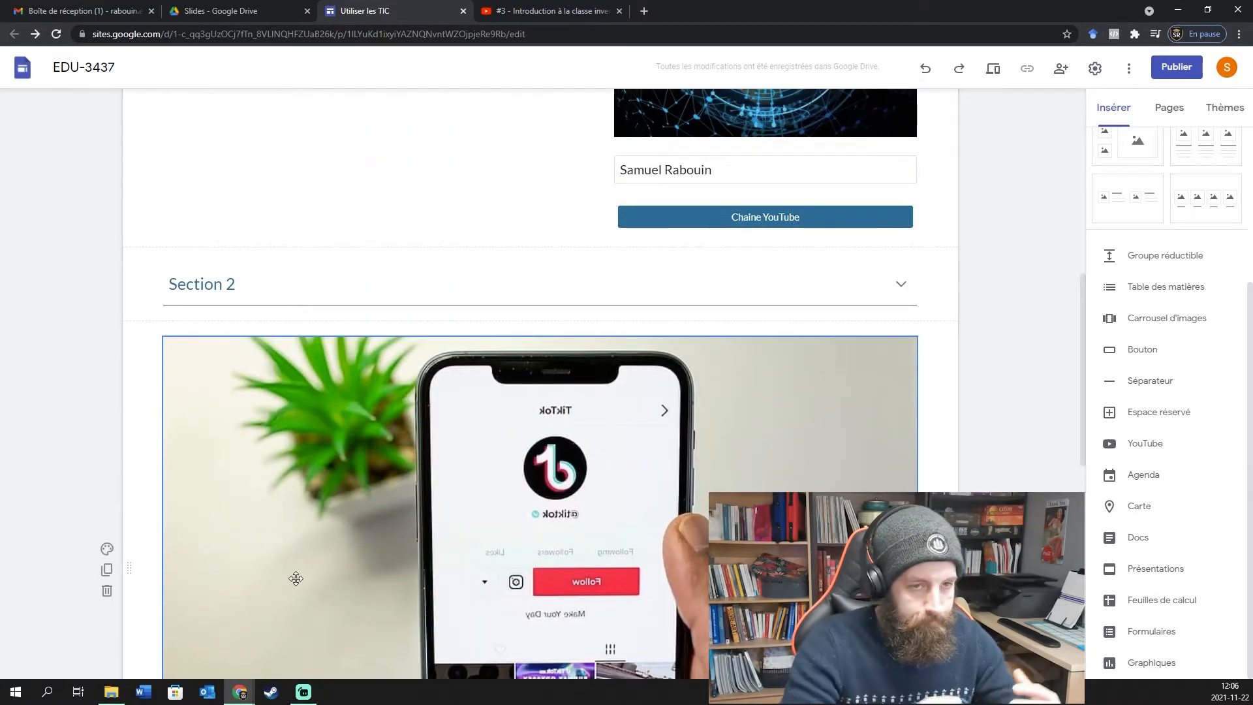
{"action": "scroll", "coordinate": [295, 578], "scroll_direction": "up", "scroll_amount": 6}
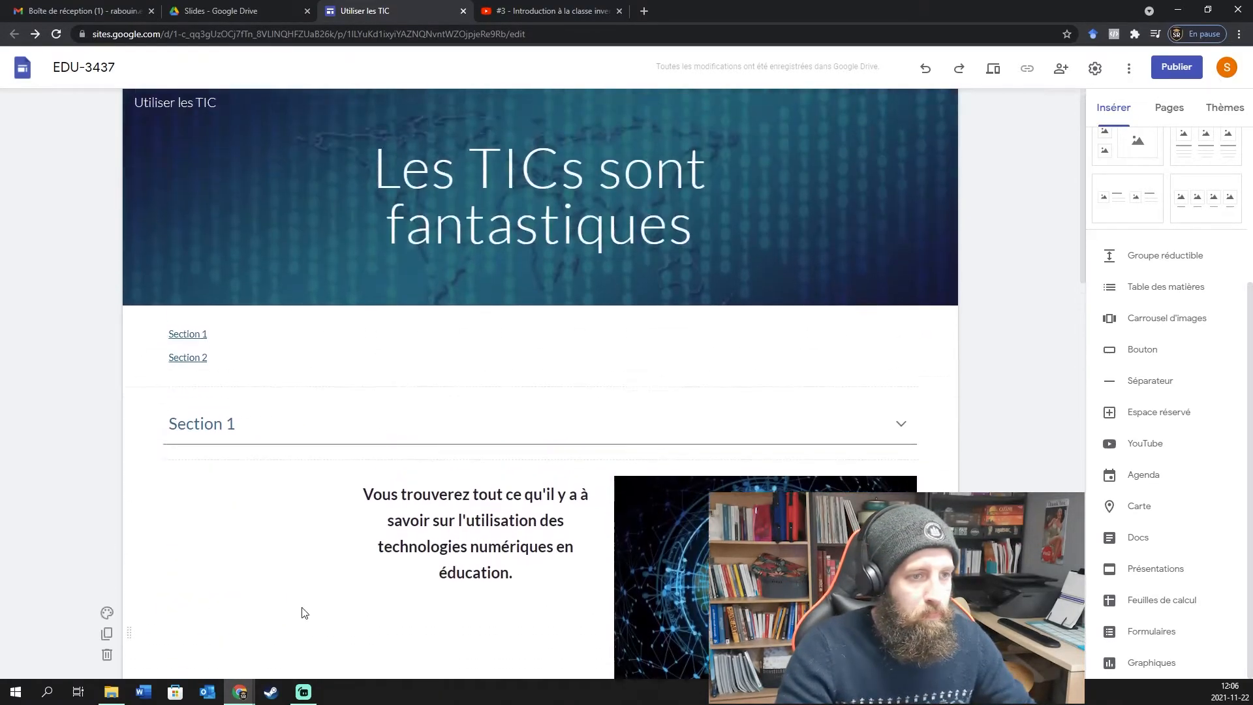
{"action": "scroll", "coordinate": [518, 230], "scroll_direction": "down", "scroll_amount": 15}
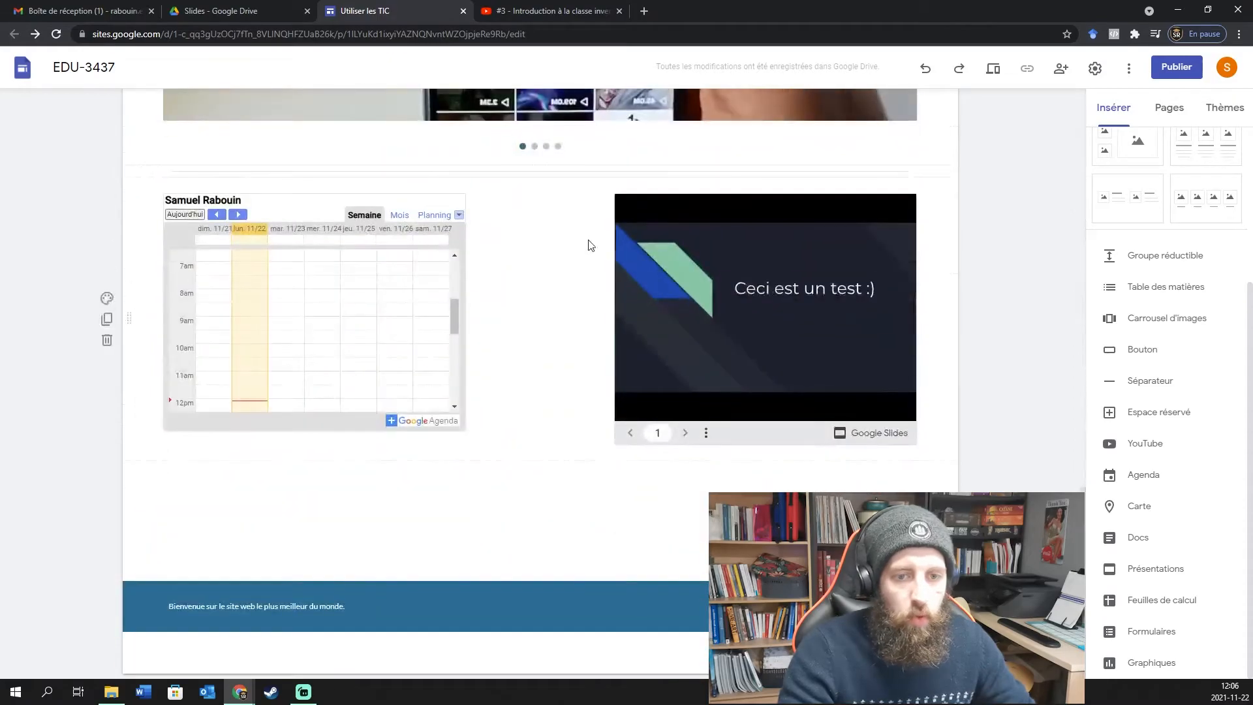
{"action": "double_click", "coordinate": [578, 477]}
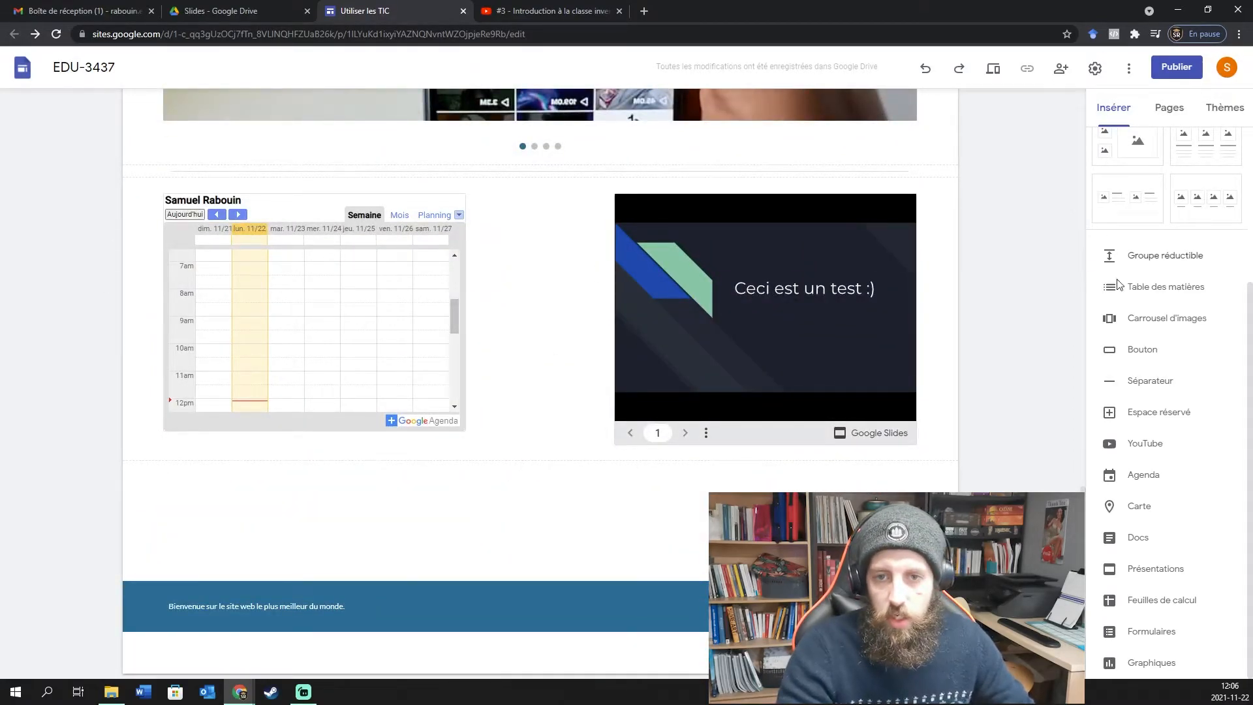
{"action": "scroll", "coordinate": [1160, 447], "scroll_direction": "up", "scroll_amount": 2}
{"action": "scroll", "coordinate": [1160, 448], "scroll_direction": "up", "scroll_amount": 2}
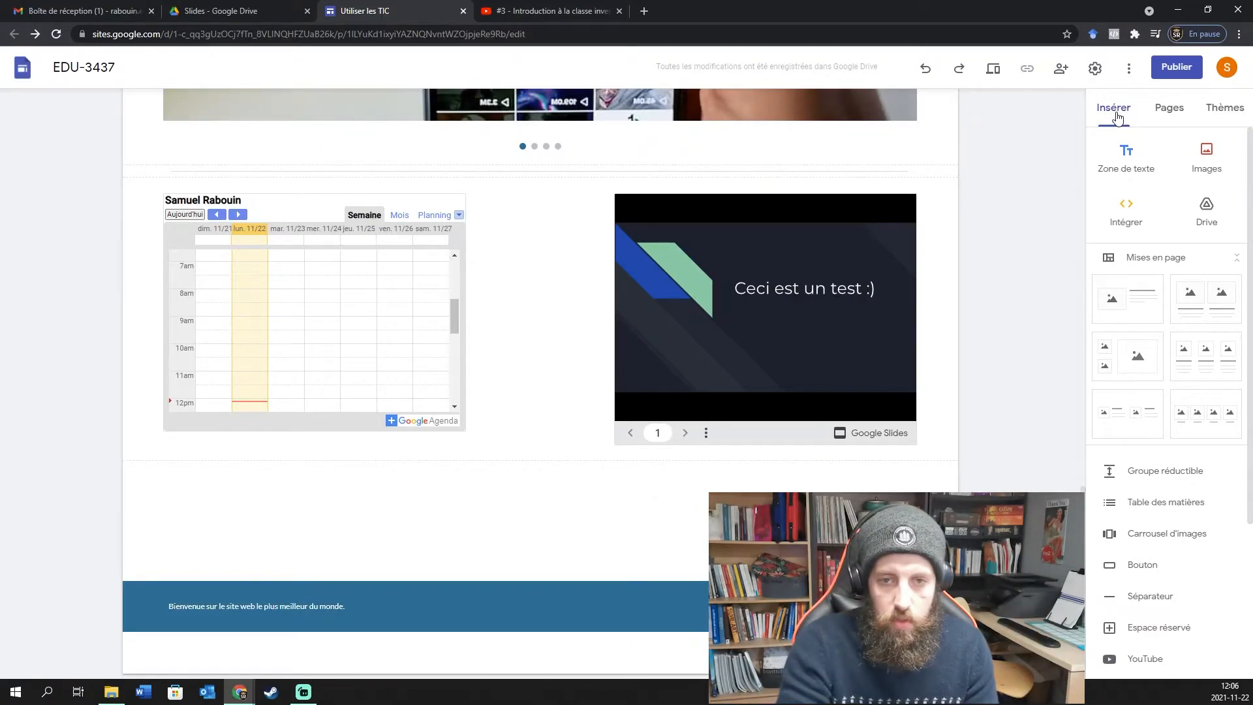
Show the site's Pages list, which holds only Accueil so far.
{"action": "left_click", "coordinate": [1168, 111]}
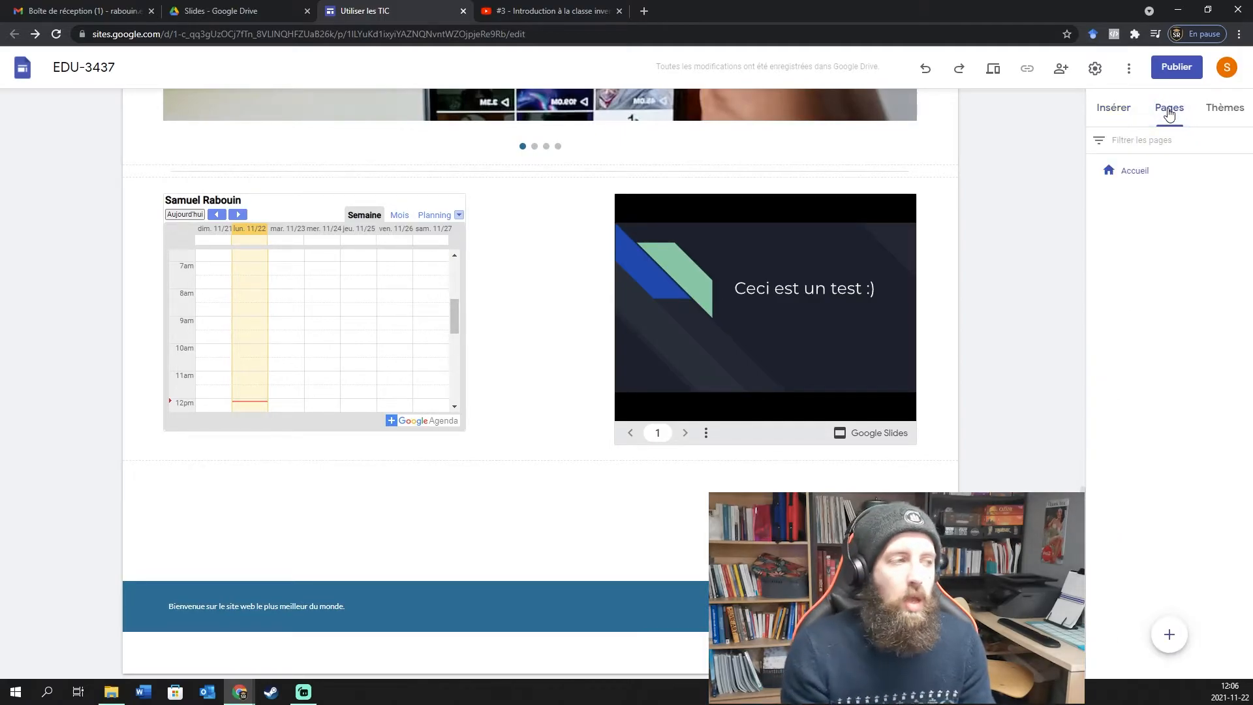
{"action": "scroll", "coordinate": [922, 419], "scroll_direction": "up", "scroll_amount": 15}
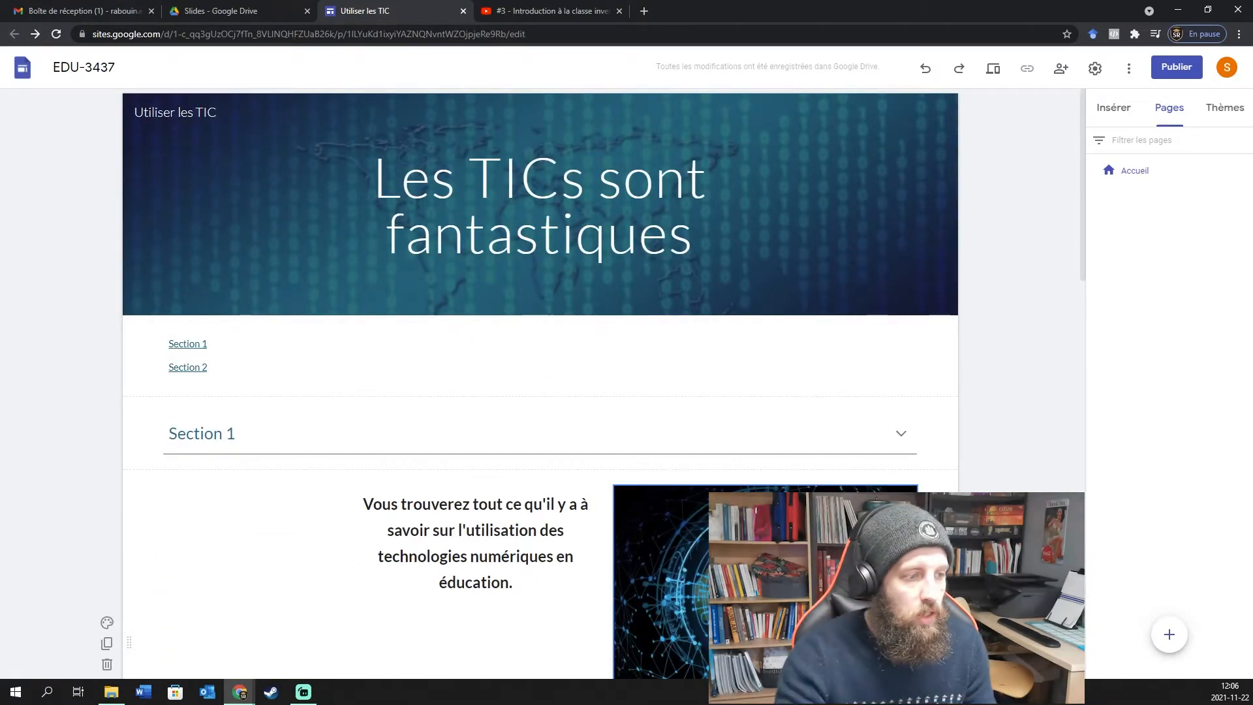
{"action": "left_click", "coordinate": [411, 587]}
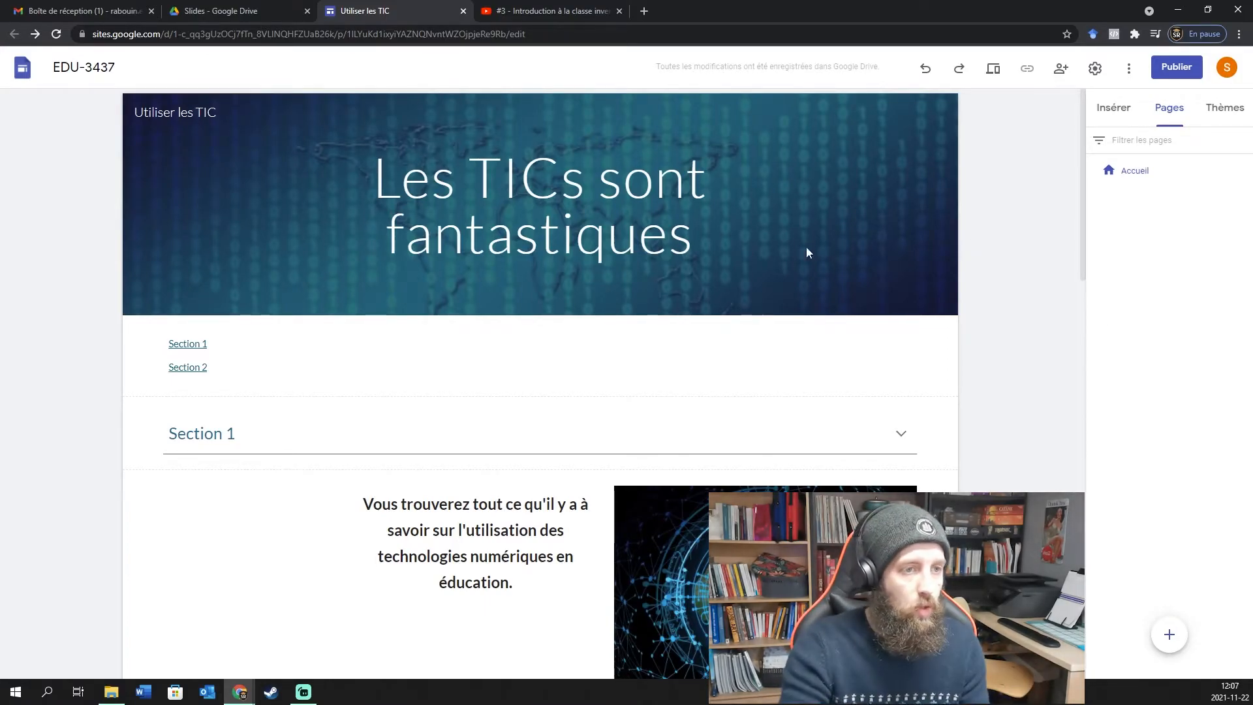
{"action": "key", "text": "ctrl+l"}
{"action": "left_click", "coordinate": [1199, 287]}
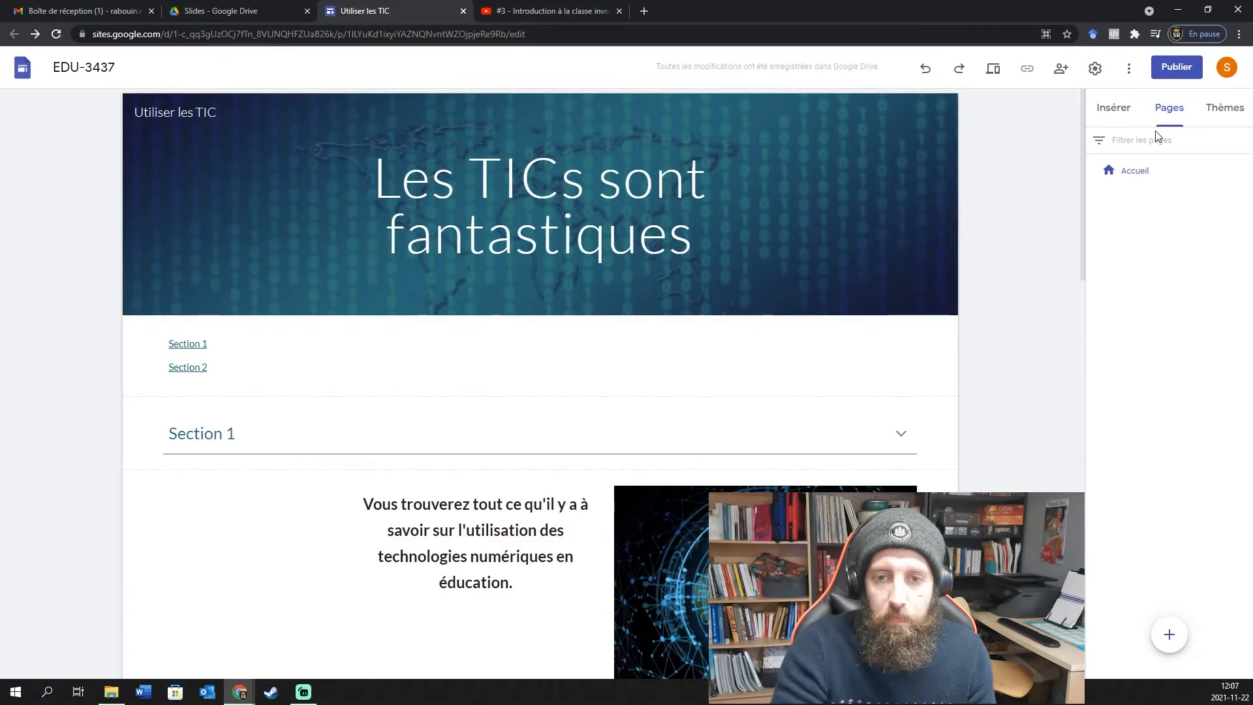
{"action": "mouse_move", "coordinate": [1171, 638]}
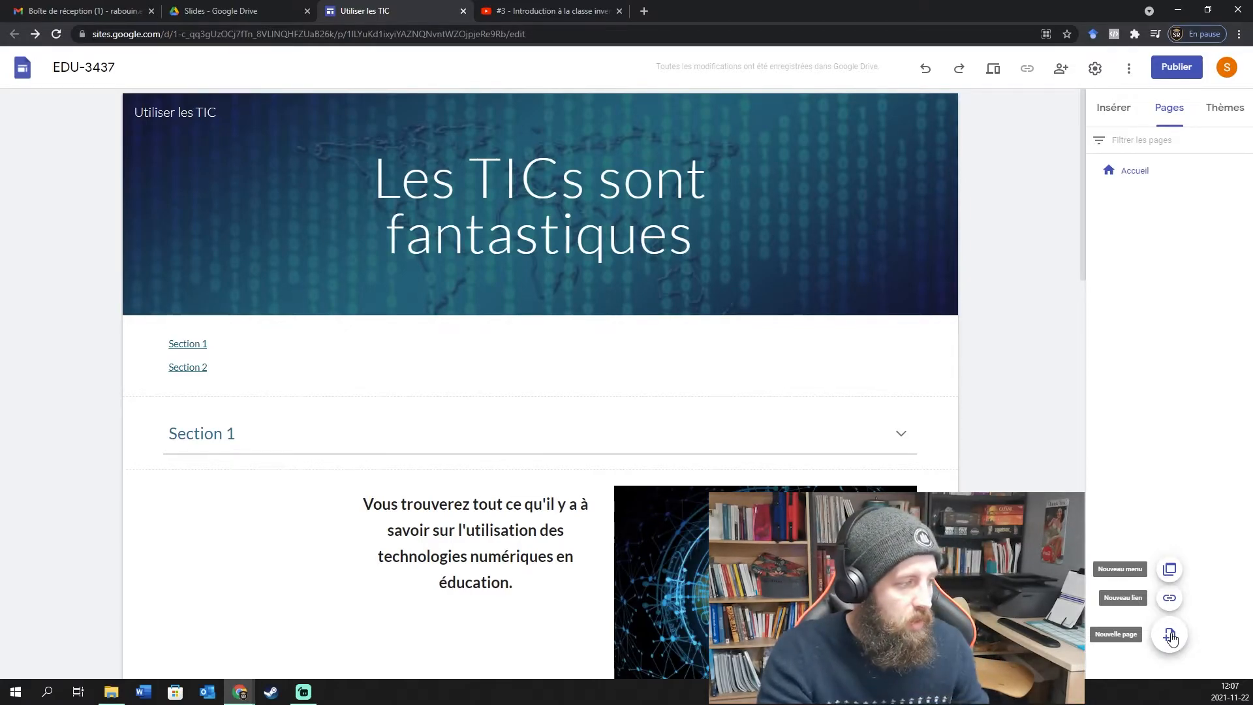
Create a new navigation menu named Menu 1.
{"action": "left_click", "coordinate": [1169, 570]}
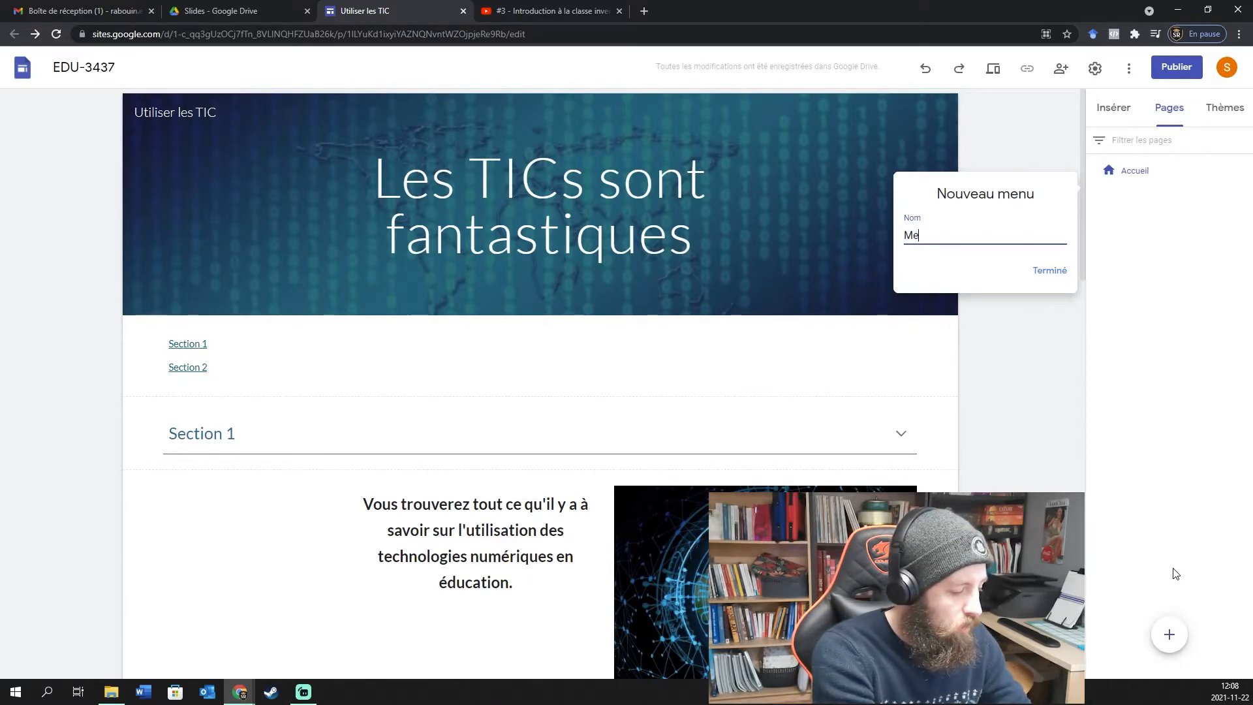
{"action": "type", "text": "Menu 1"}
{"action": "key", "text": "Return"}
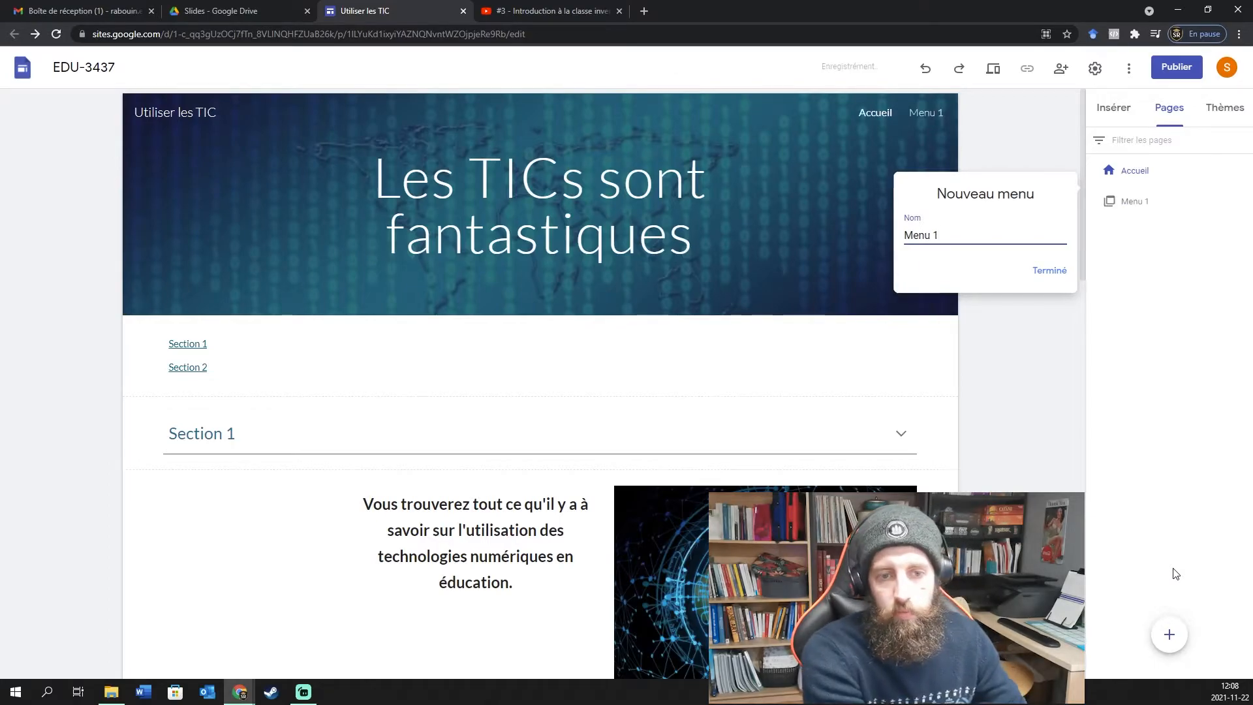
Check the Menu 1 properties and close its options without changes.
{"action": "double_click", "coordinate": [1131, 202]}
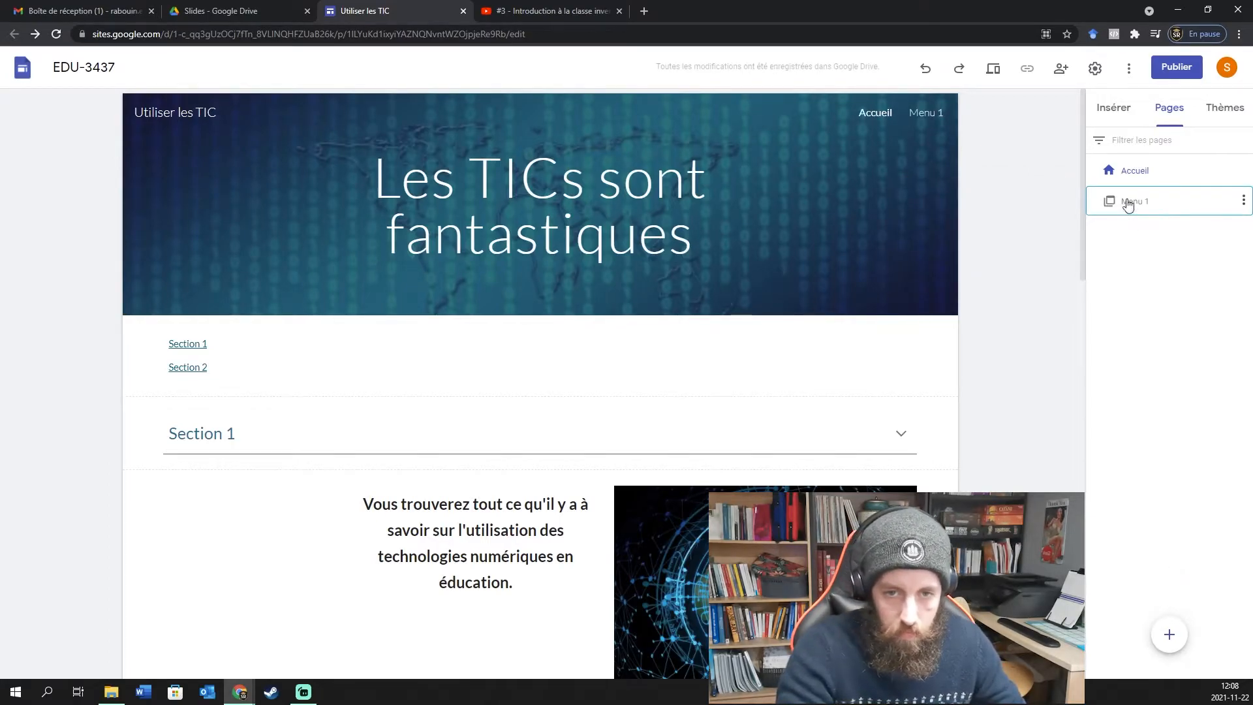
{"action": "left_click", "coordinate": [1243, 201]}
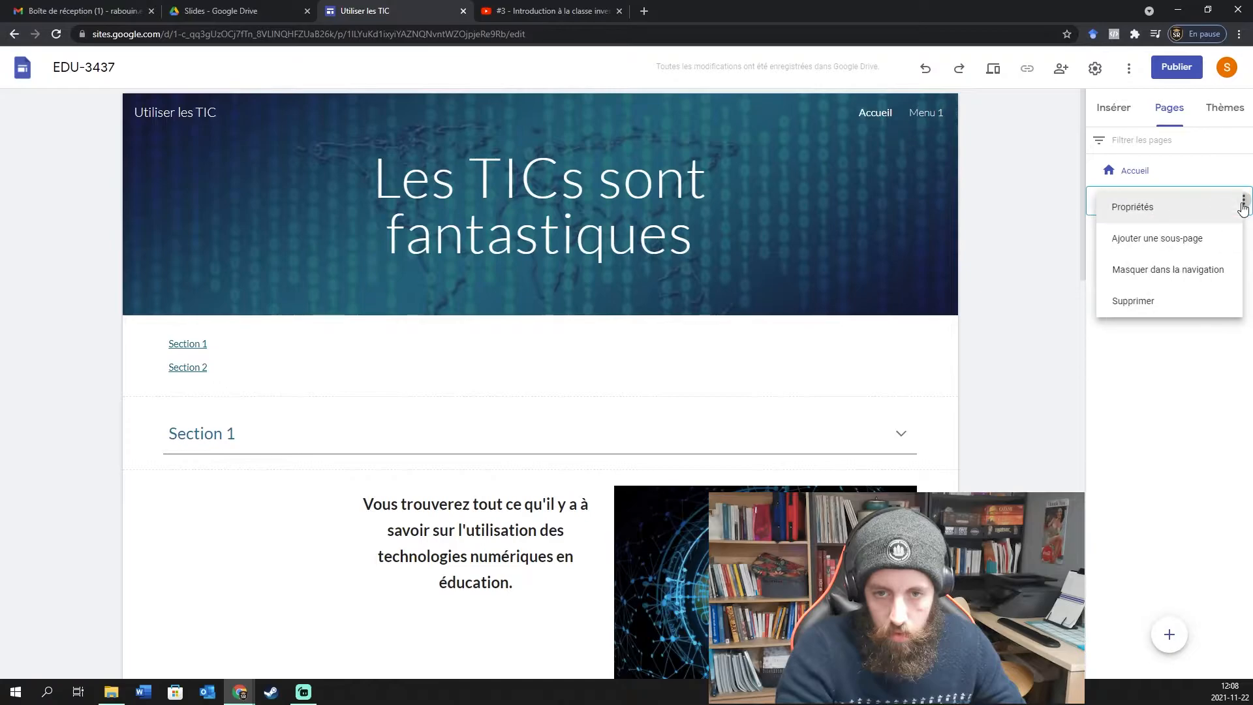
{"action": "left_click", "coordinate": [1179, 211]}
{"action": "left_click", "coordinate": [1047, 286]}
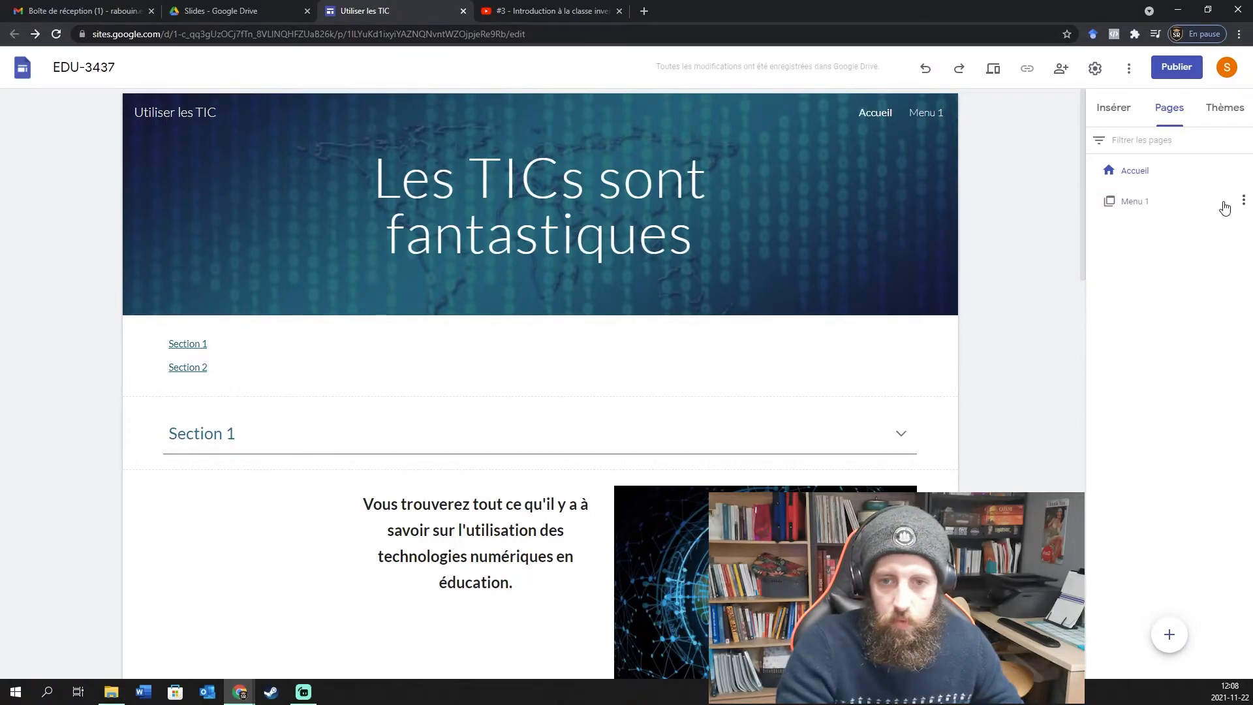
{"action": "left_click", "coordinate": [1242, 200]}
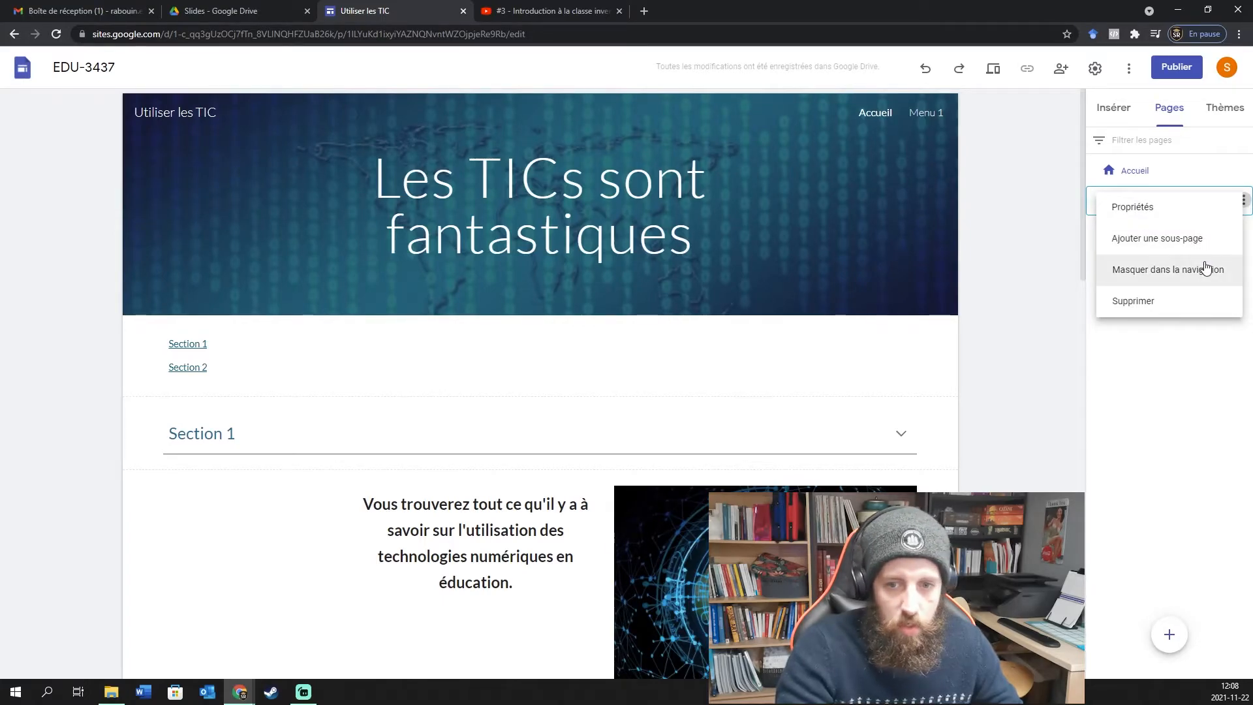
{"action": "left_click", "coordinate": [1171, 385]}
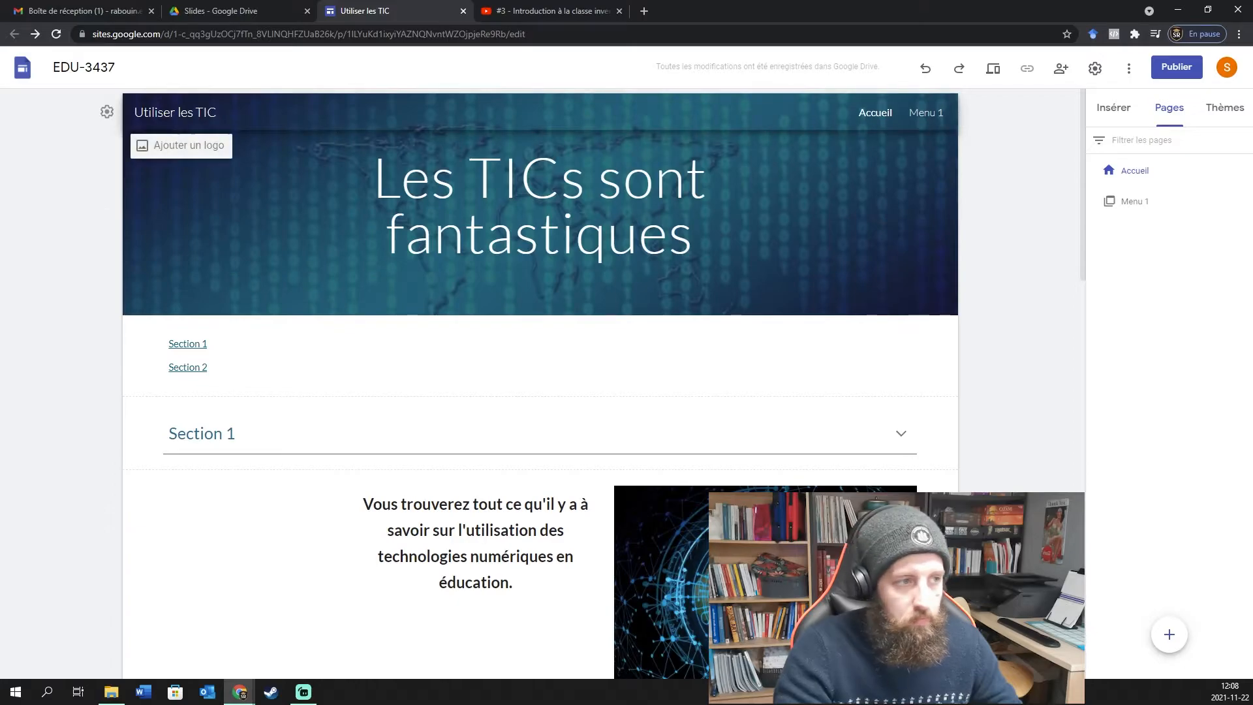
{"action": "left_click", "coordinate": [107, 111]}
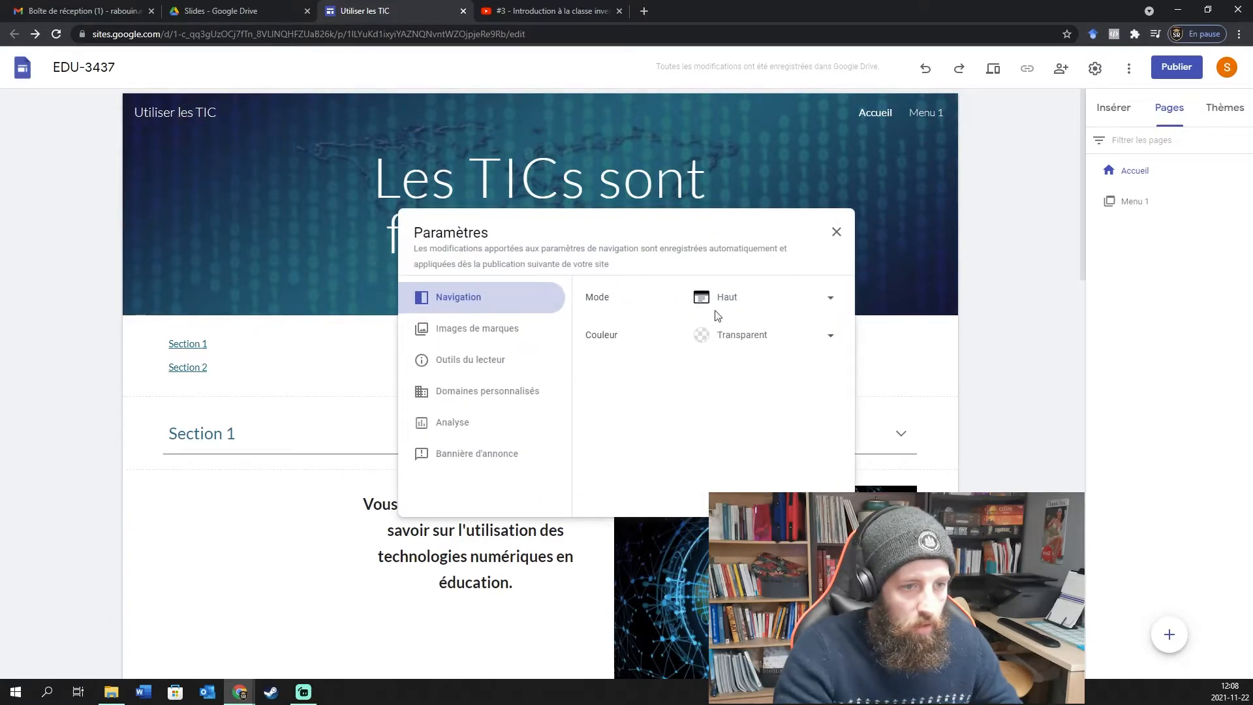
{"action": "left_click", "coordinate": [835, 232]}
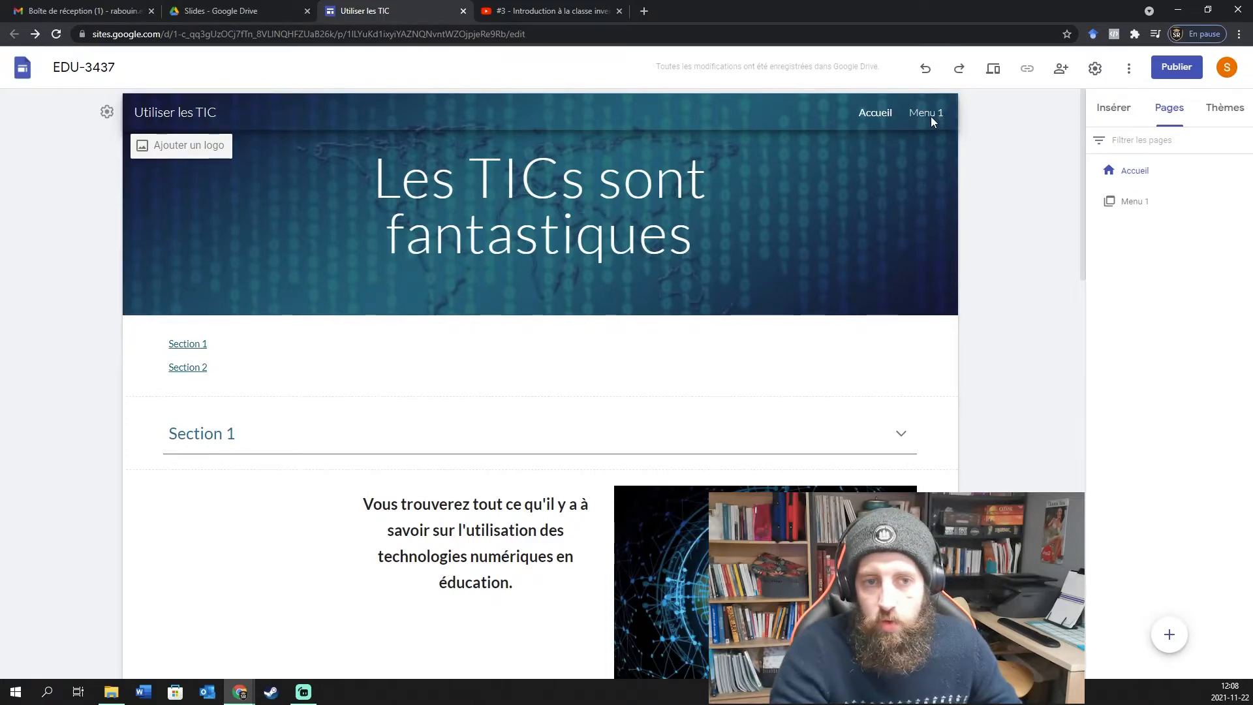
Discard an empty new page, then add a top-level menu named Menu 2.
{"action": "left_click", "coordinate": [1168, 633]}
{"action": "left_click", "coordinate": [1029, 312]}
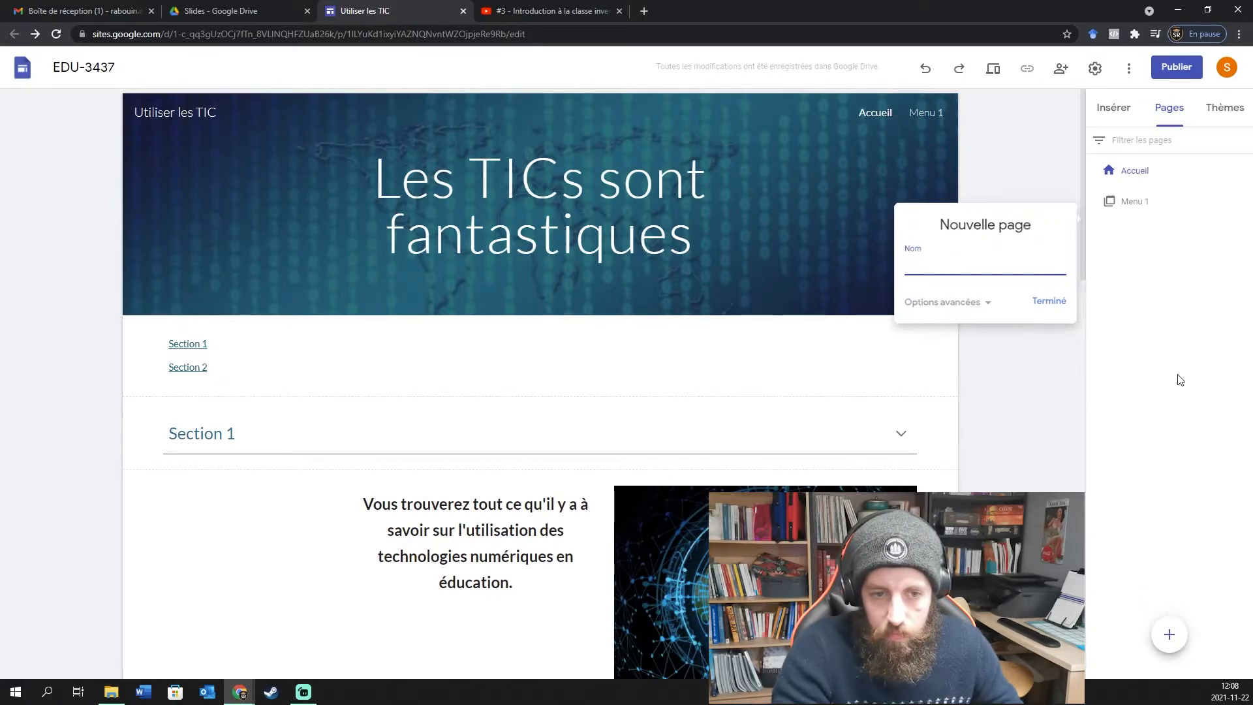
{"action": "mouse_move", "coordinate": [1169, 634]}
{"action": "left_click", "coordinate": [1169, 577]}
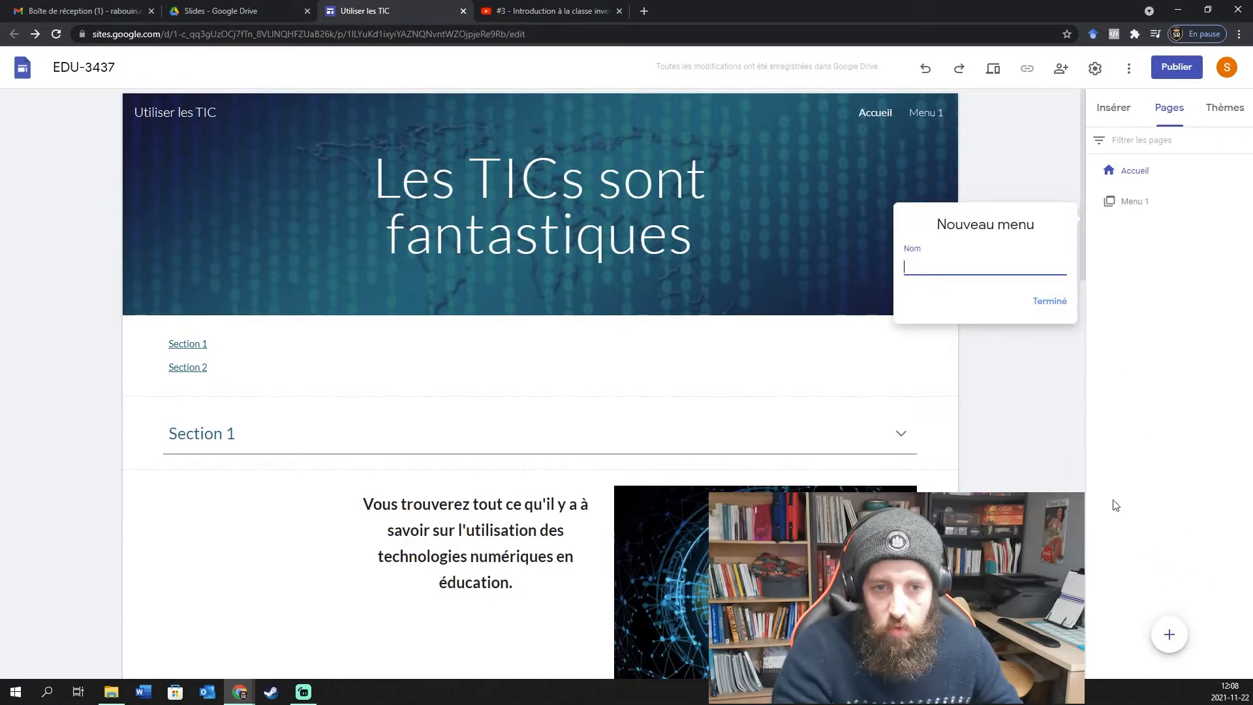
{"action": "type", "text": "Menu 2"}
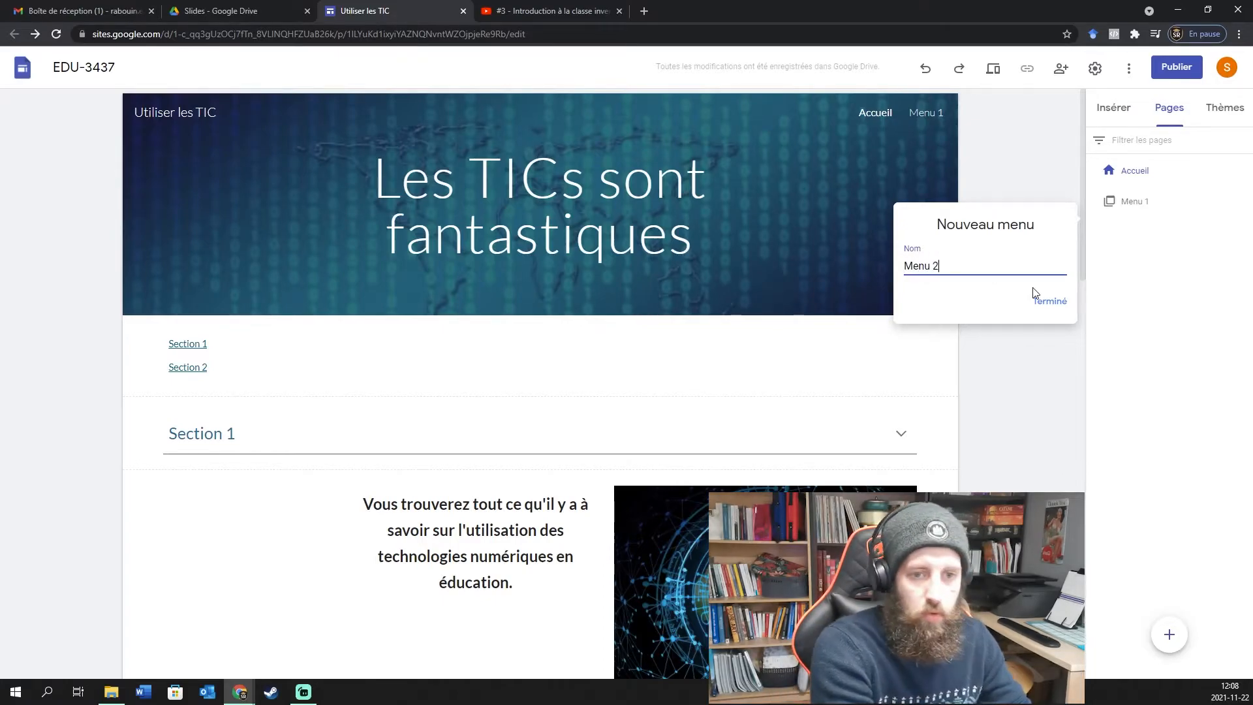
{"action": "left_click", "coordinate": [1045, 308]}
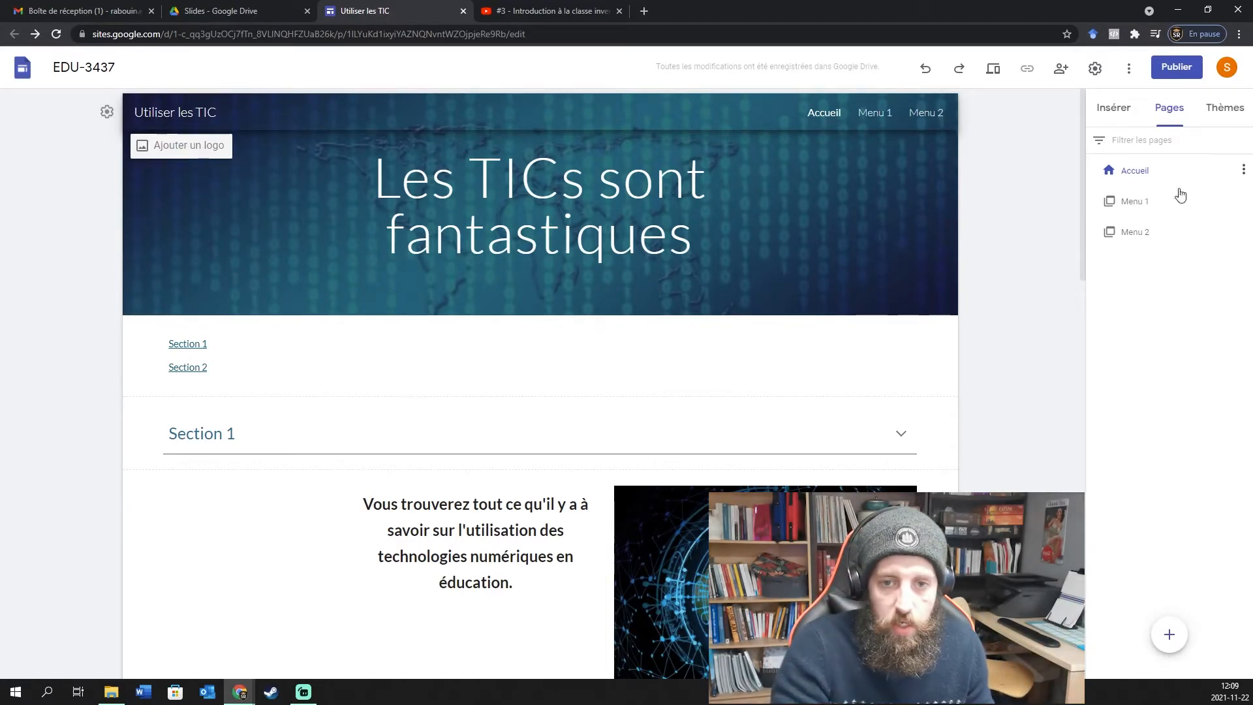
Add a sub-page titled 'Sous-page menu 1' beneath the Menu 1 page.
{"action": "left_click", "coordinate": [1204, 209]}
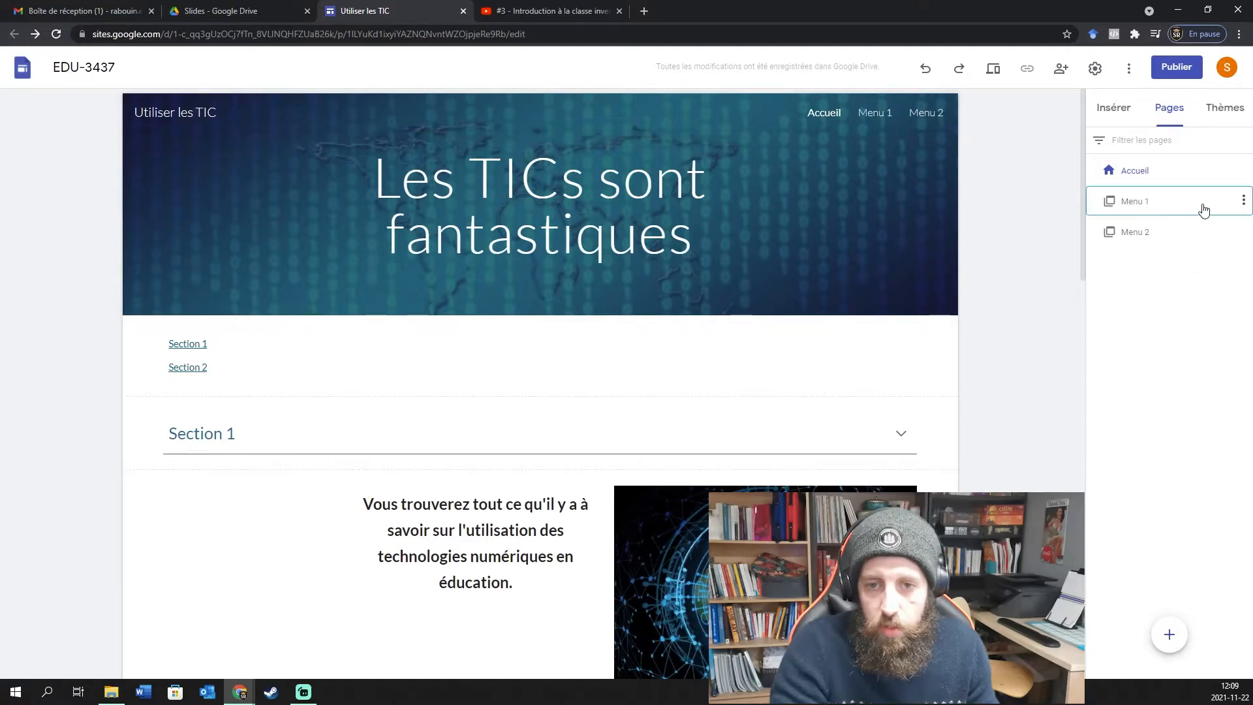
{"action": "left_click", "coordinate": [1243, 201]}
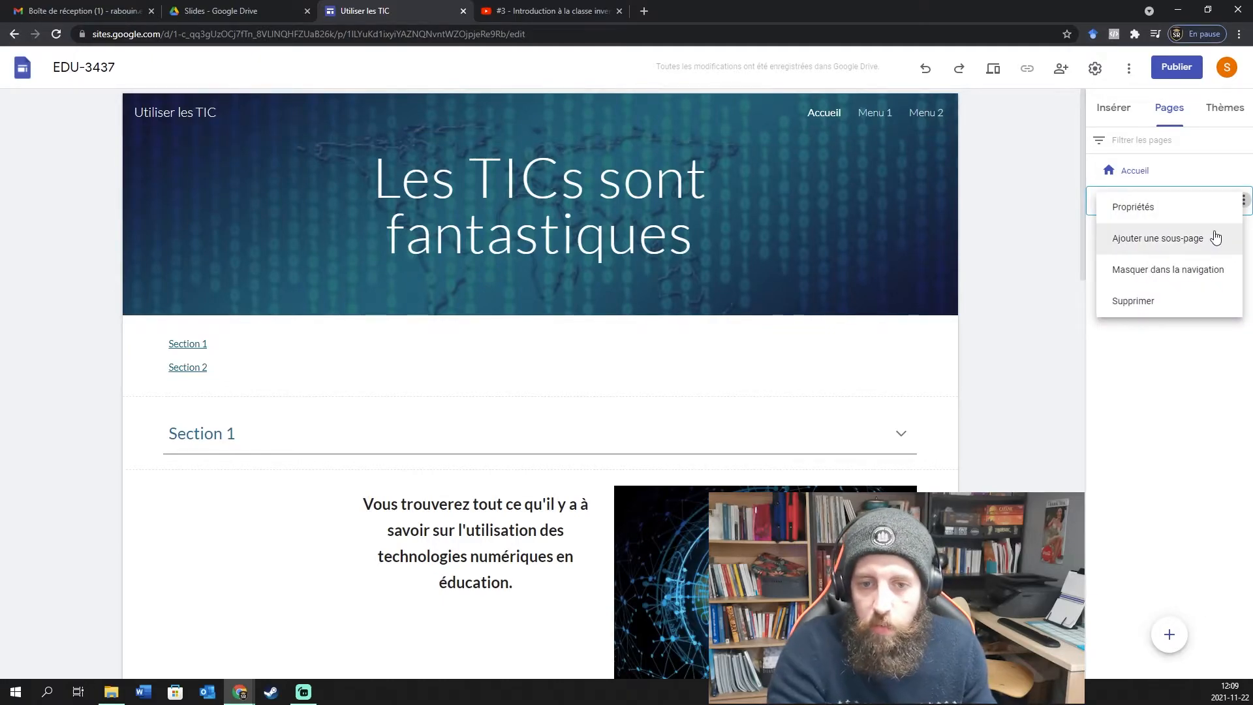
{"action": "left_click", "coordinate": [1173, 398]}
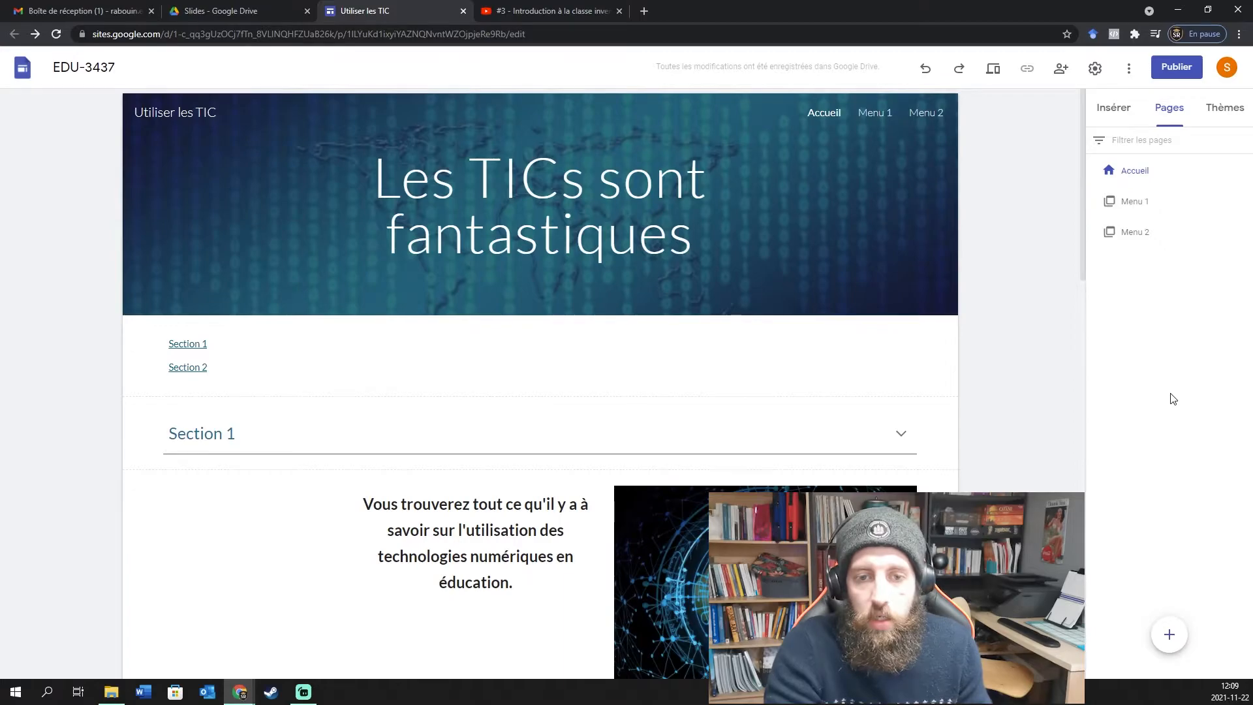
{"action": "left_click", "coordinate": [1239, 202]}
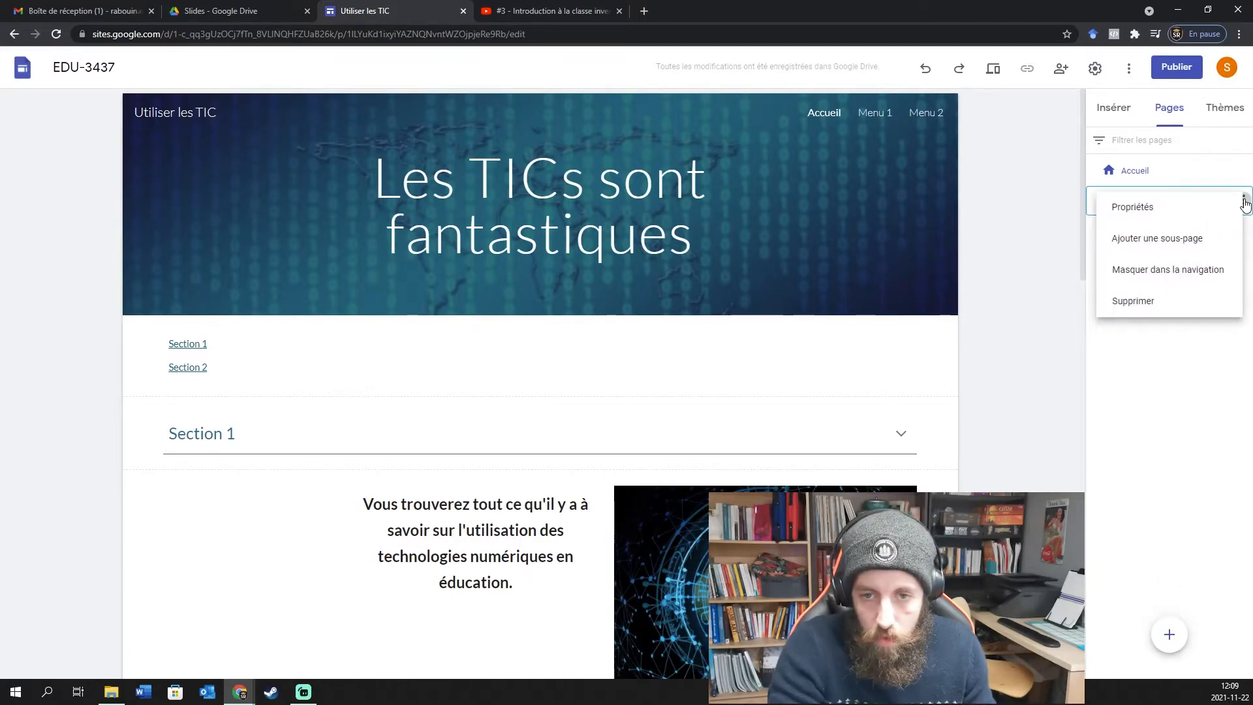
{"action": "left_click", "coordinate": [1174, 240]}
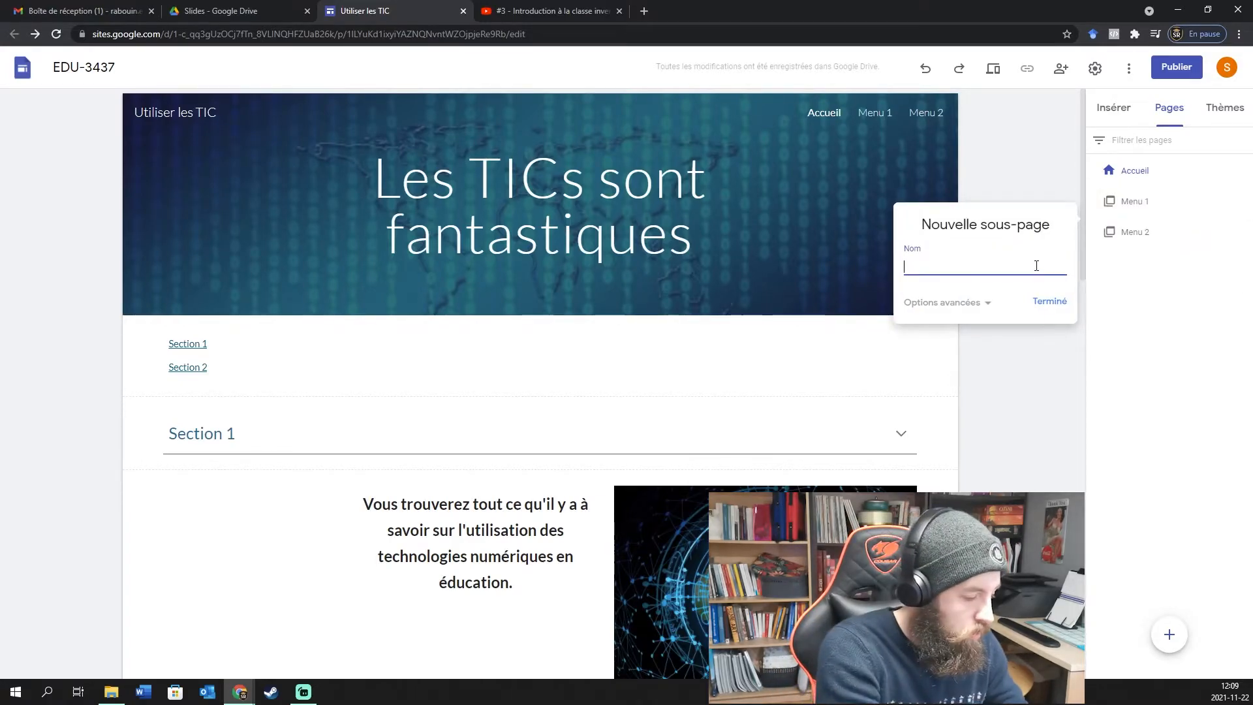
{"action": "type", "text": "Sou"}
{"action": "key", "text": "BackSpace"}
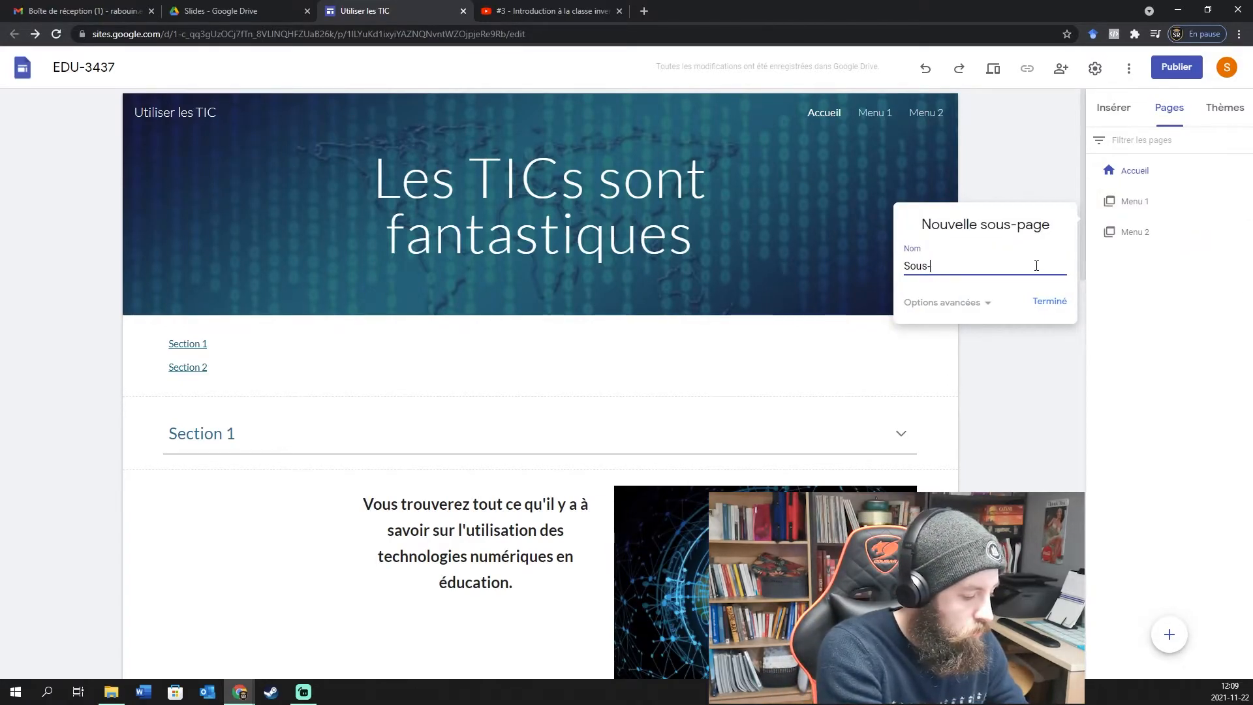
{"action": "type", "text": "page menu 1"}
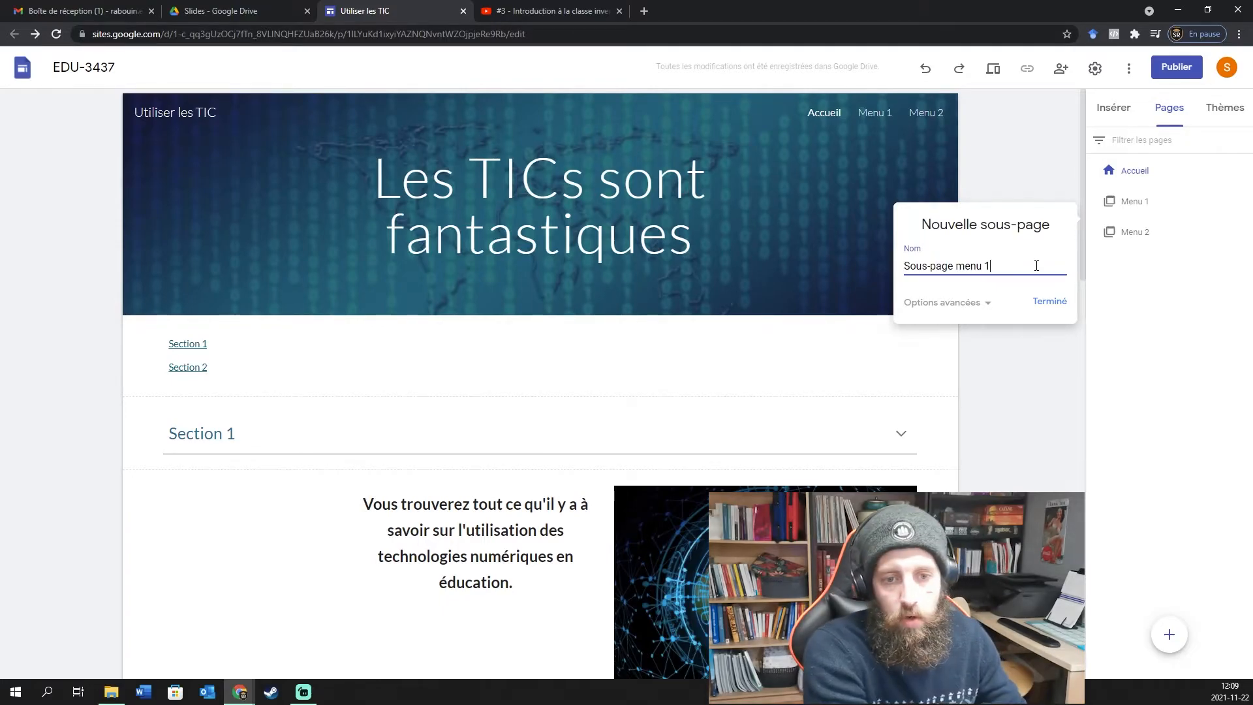
{"action": "key", "text": "Return"}
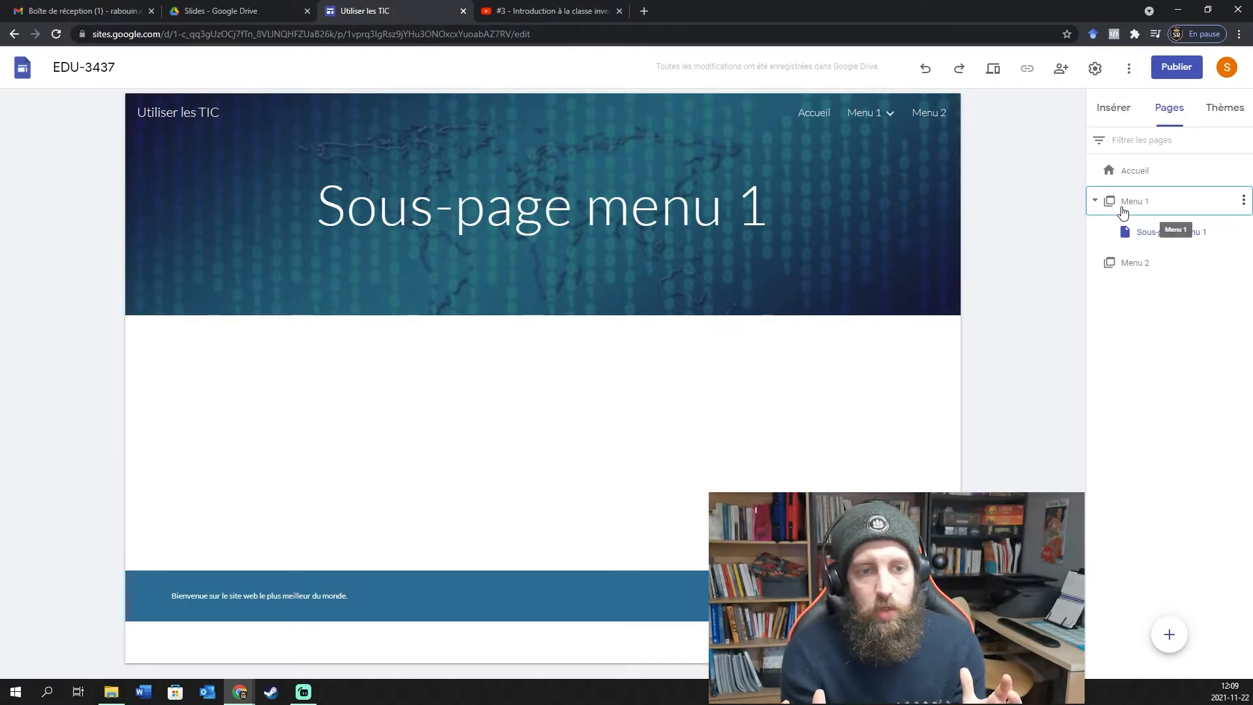
Rename the Menu 1 page to 'Liste des cours' through its properties.
{"action": "left_click", "coordinate": [1244, 203]}
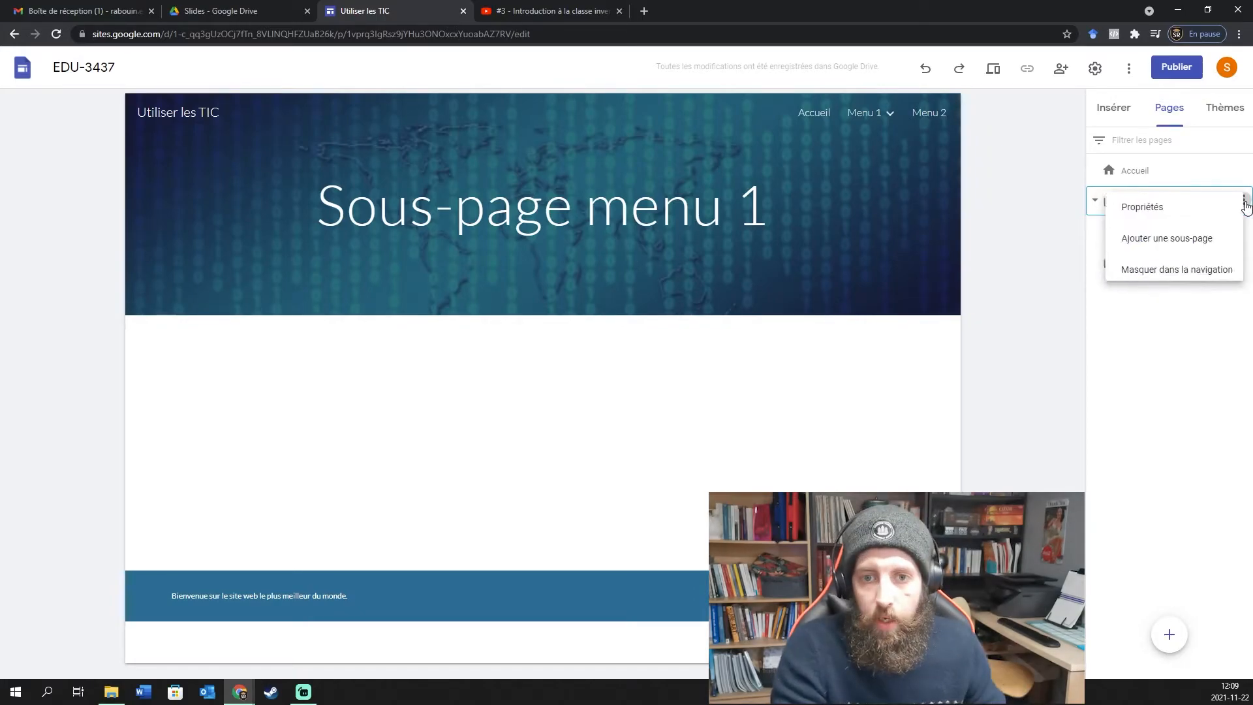
{"action": "left_click", "coordinate": [1091, 225]}
{"action": "left_click", "coordinate": [1237, 201]}
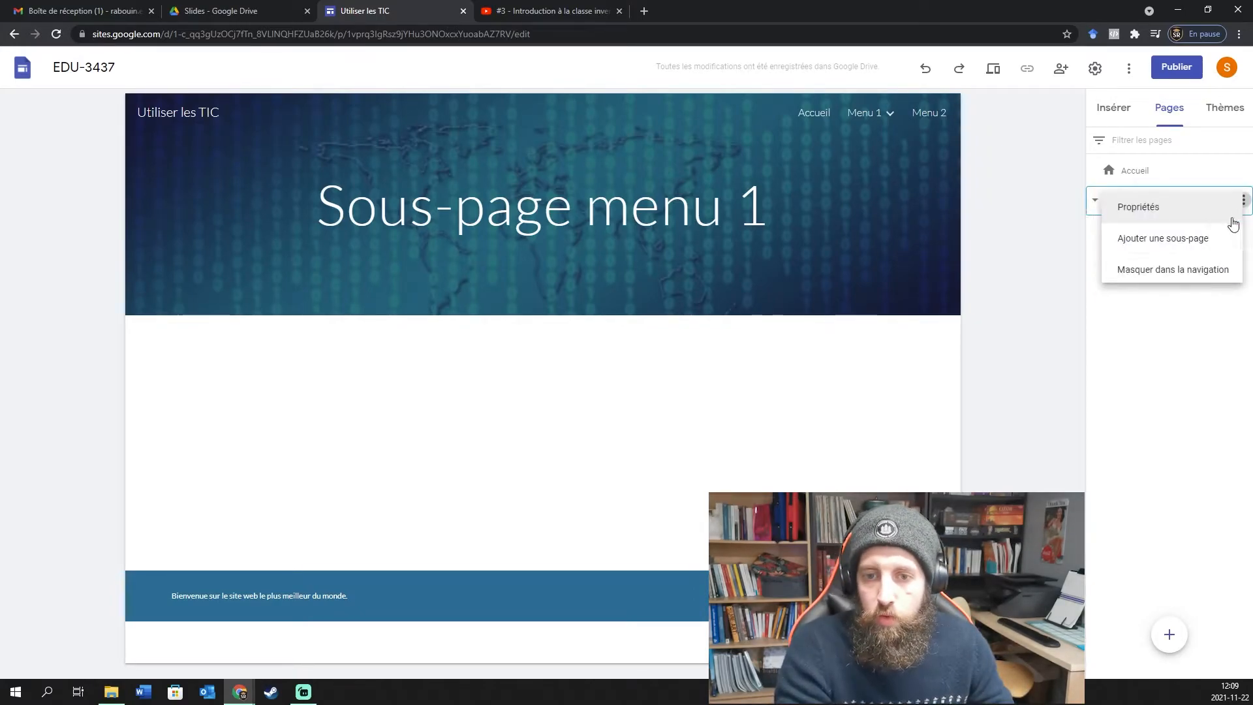
{"action": "left_click", "coordinate": [1169, 207]}
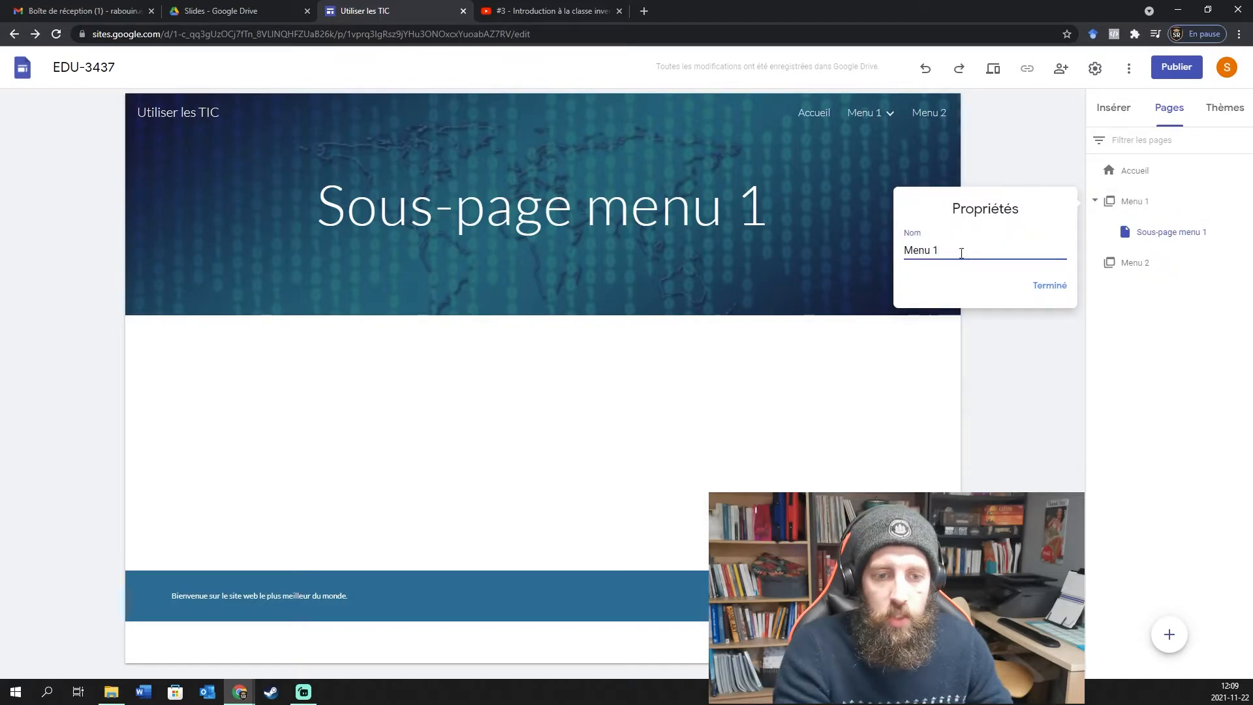
{"action": "left_click_drag", "start_coordinate": [961, 253], "coordinate": [808, 253]}
{"action": "key", "text": "BackSpace"}
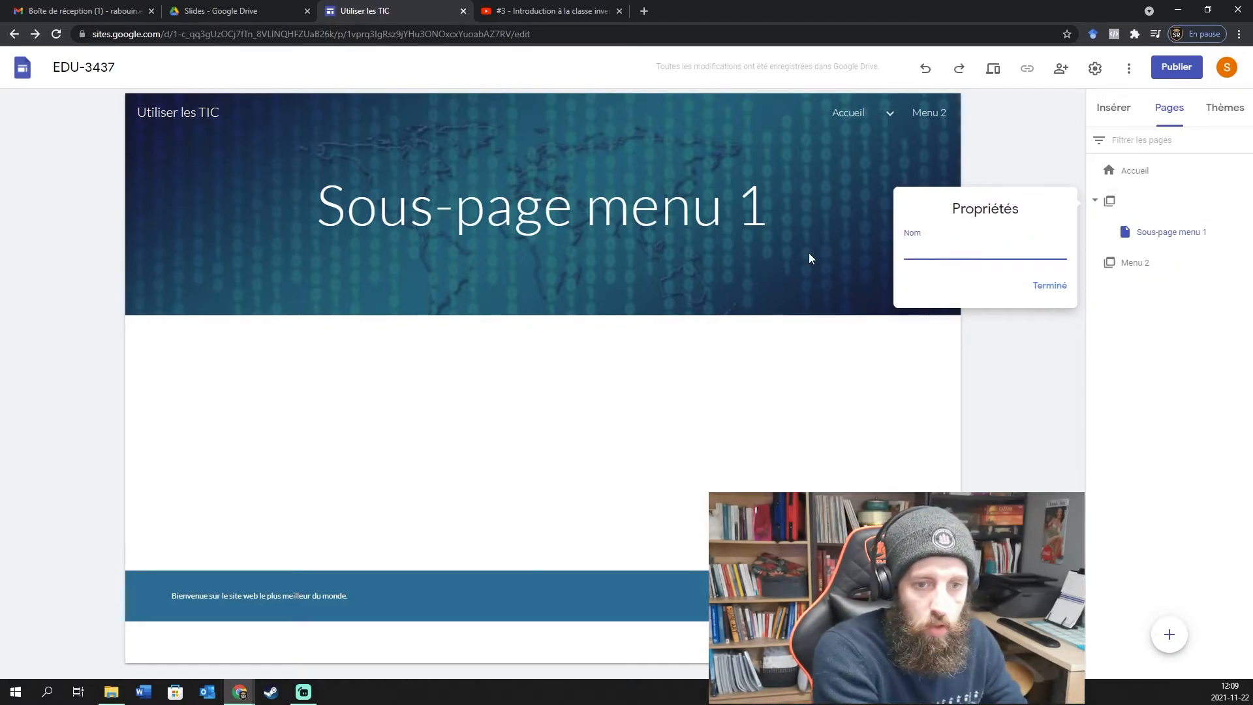
{"action": "type", "text": "Liste des c"}
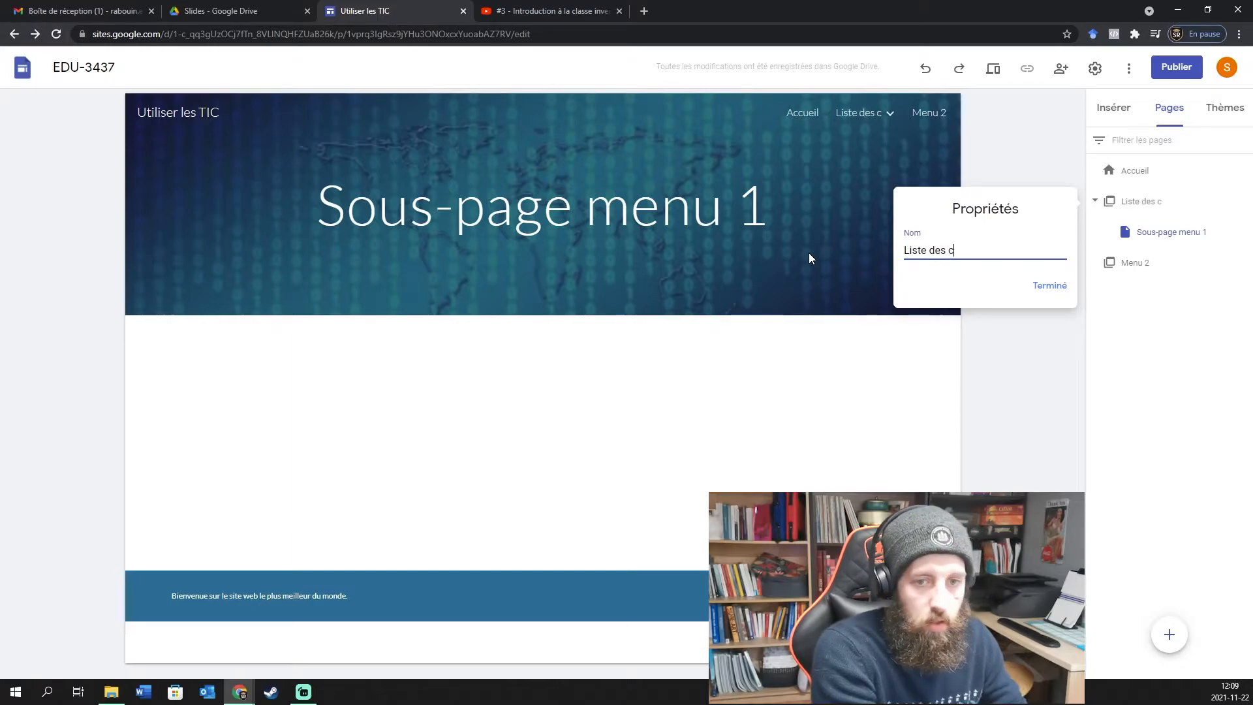
{"action": "type", "text": "ours"}
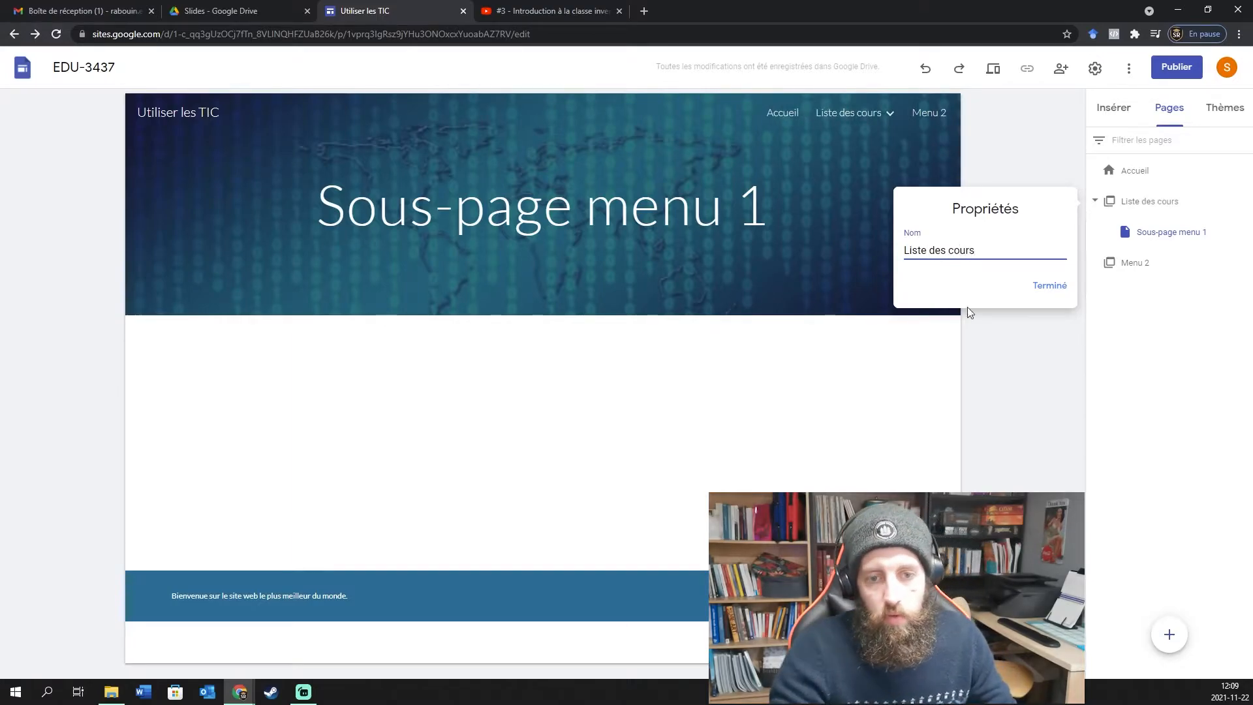
{"action": "left_click", "coordinate": [1046, 285]}
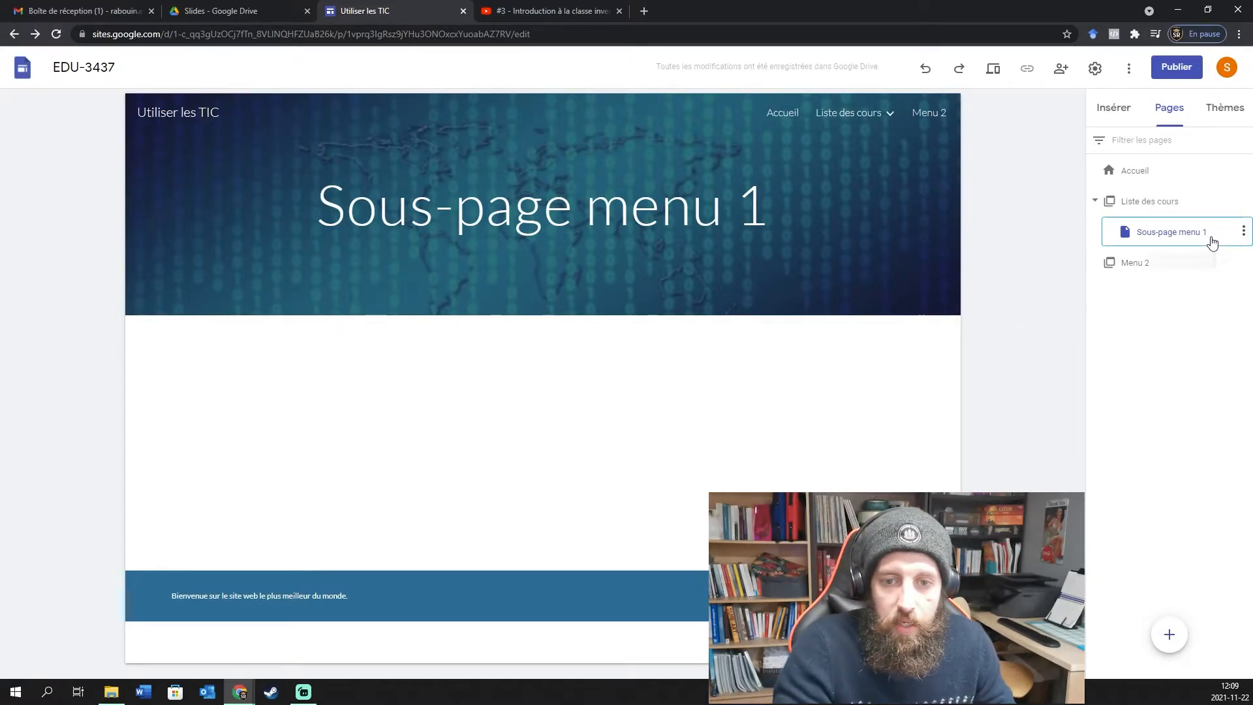
Rename the sub-page 'Sous-page menu 1' to 'Cours 1'.
{"action": "left_click", "coordinate": [1243, 232]}
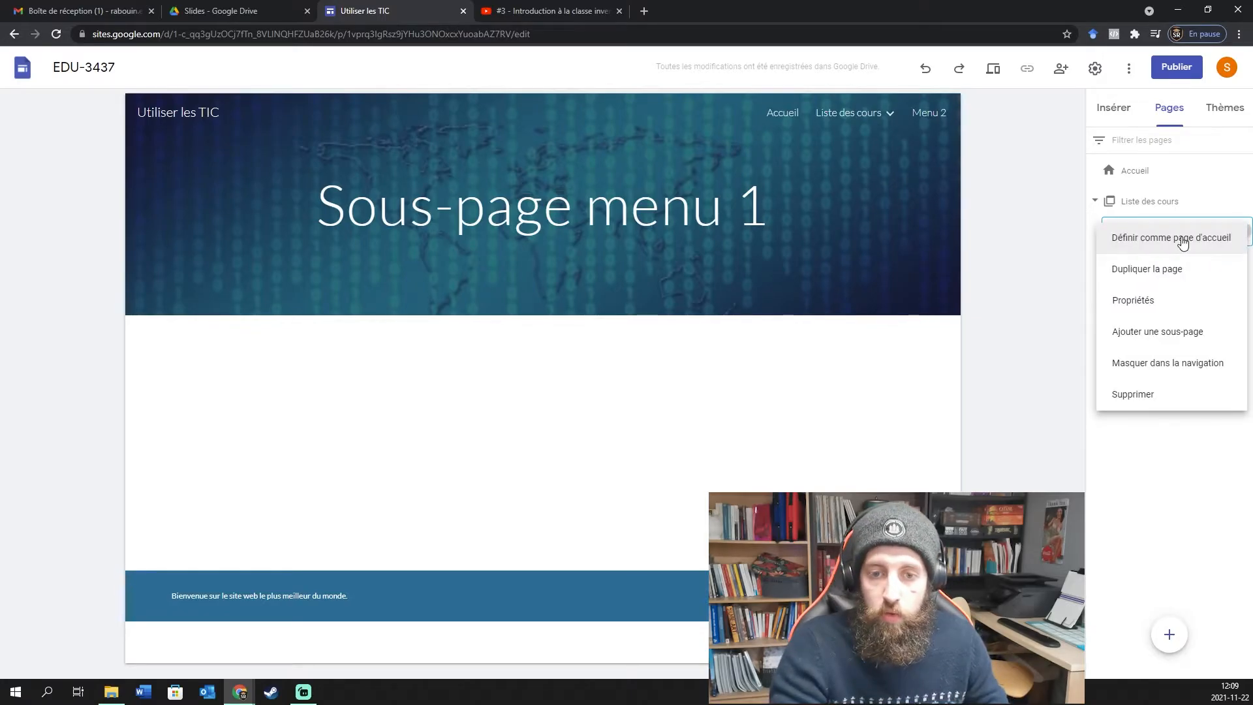
{"action": "left_click", "coordinate": [1143, 300]}
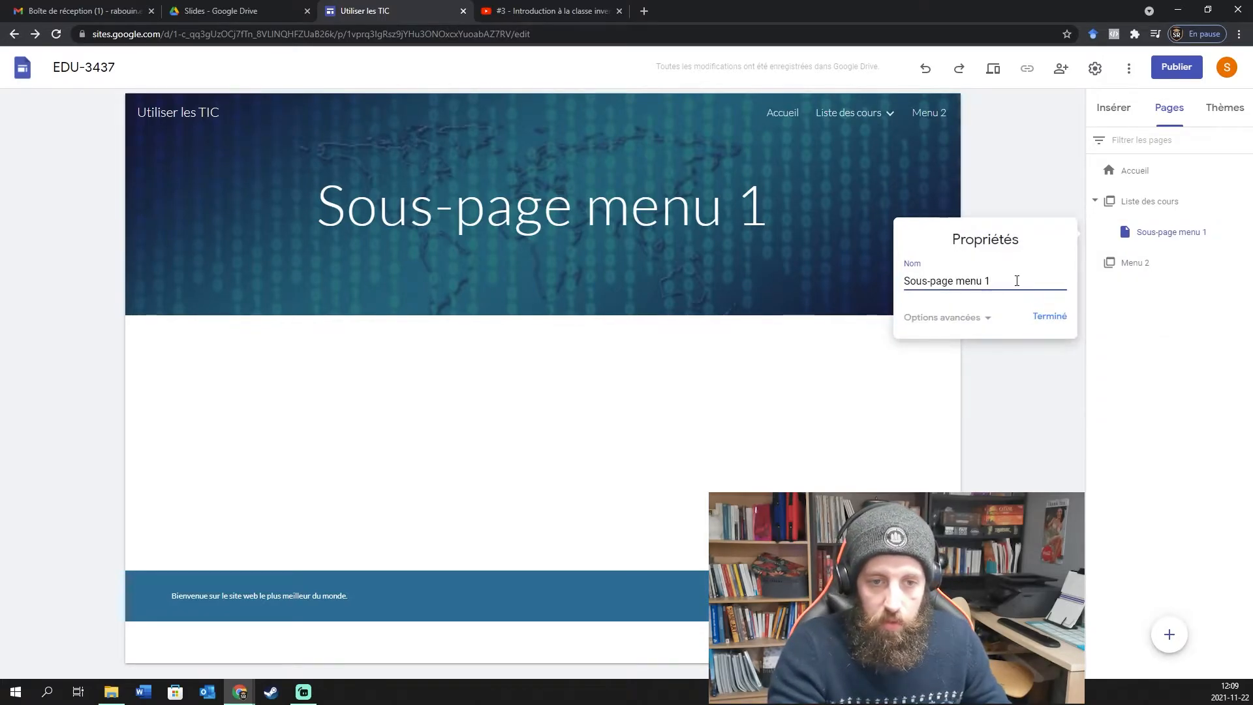
{"action": "type", "text": "Cours 1"}
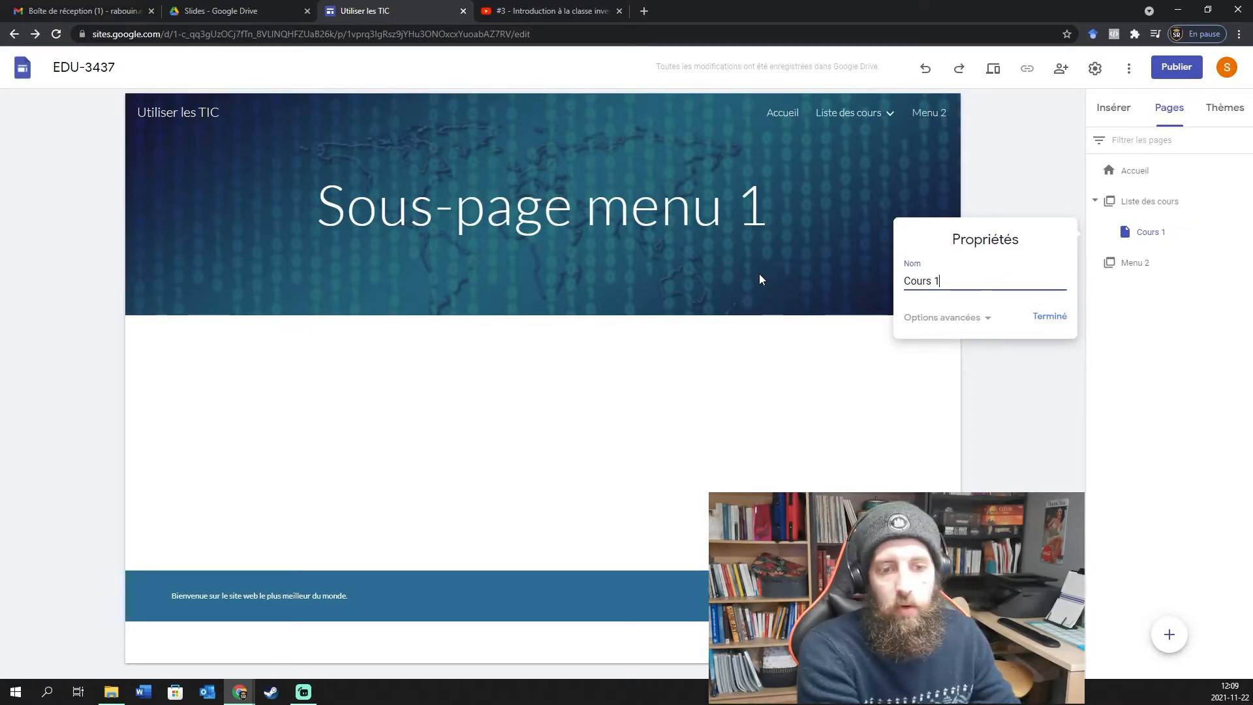
{"action": "key", "text": "Return"}
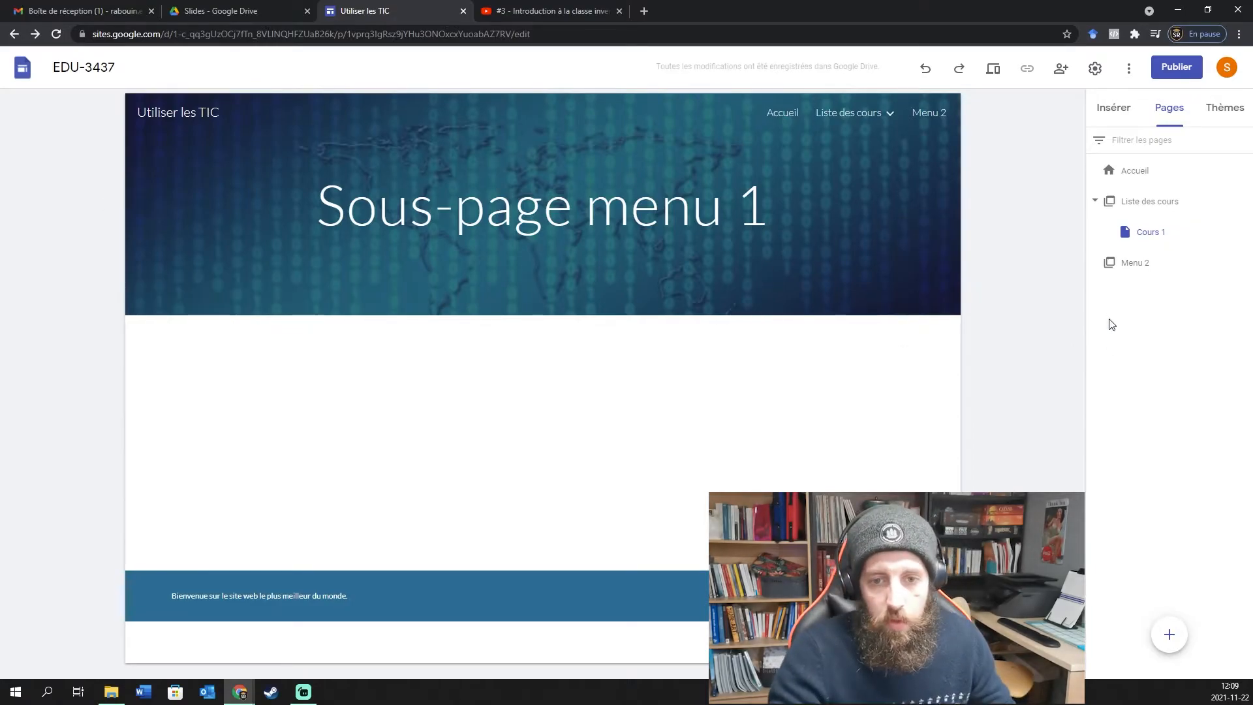
Add two more sub-pages, Cours 2 and Cours 3, under Liste des cours.
{"action": "left_click", "coordinate": [1244, 203]}
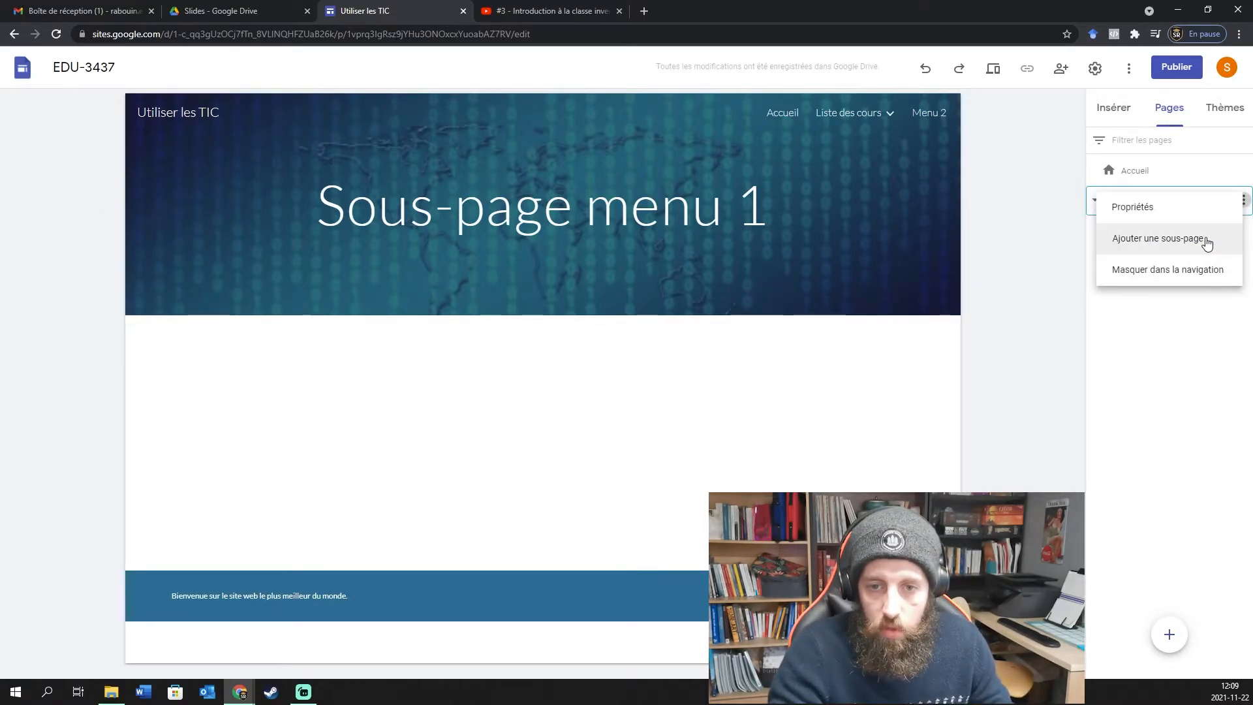
{"action": "left_click", "coordinate": [1205, 237]}
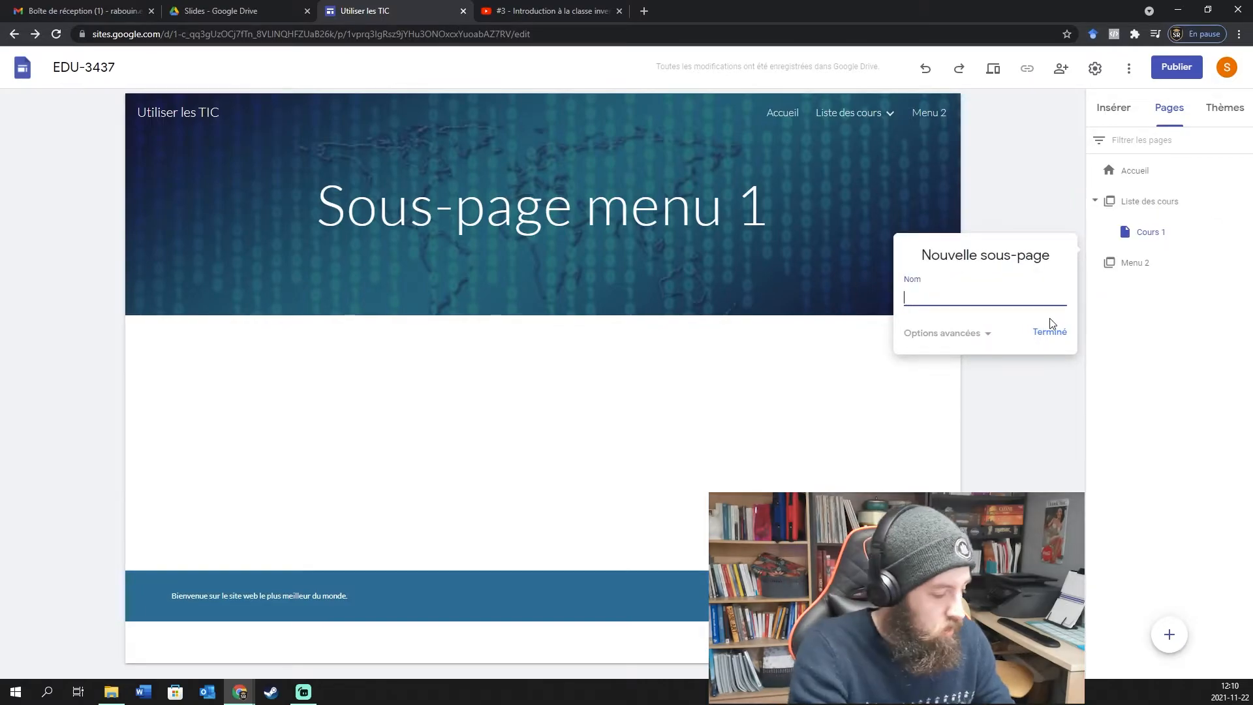
{"action": "left_click", "coordinate": [1050, 324]}
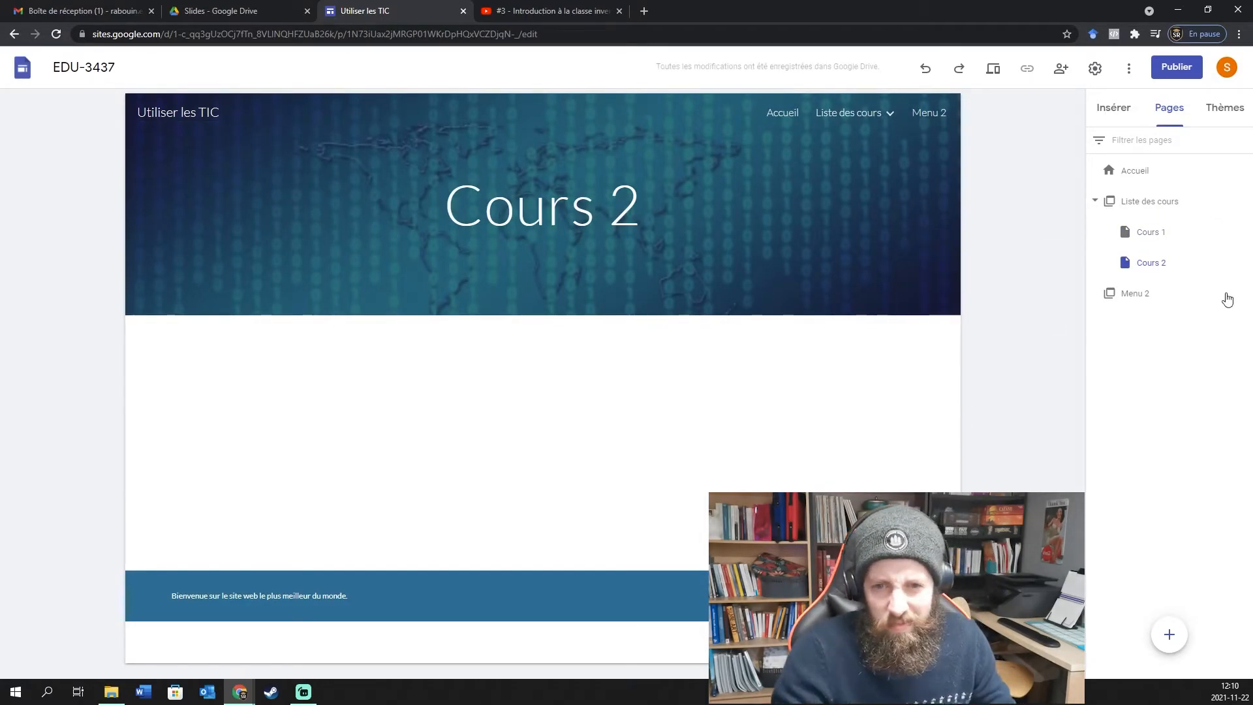
{"action": "left_click", "coordinate": [1243, 203]}
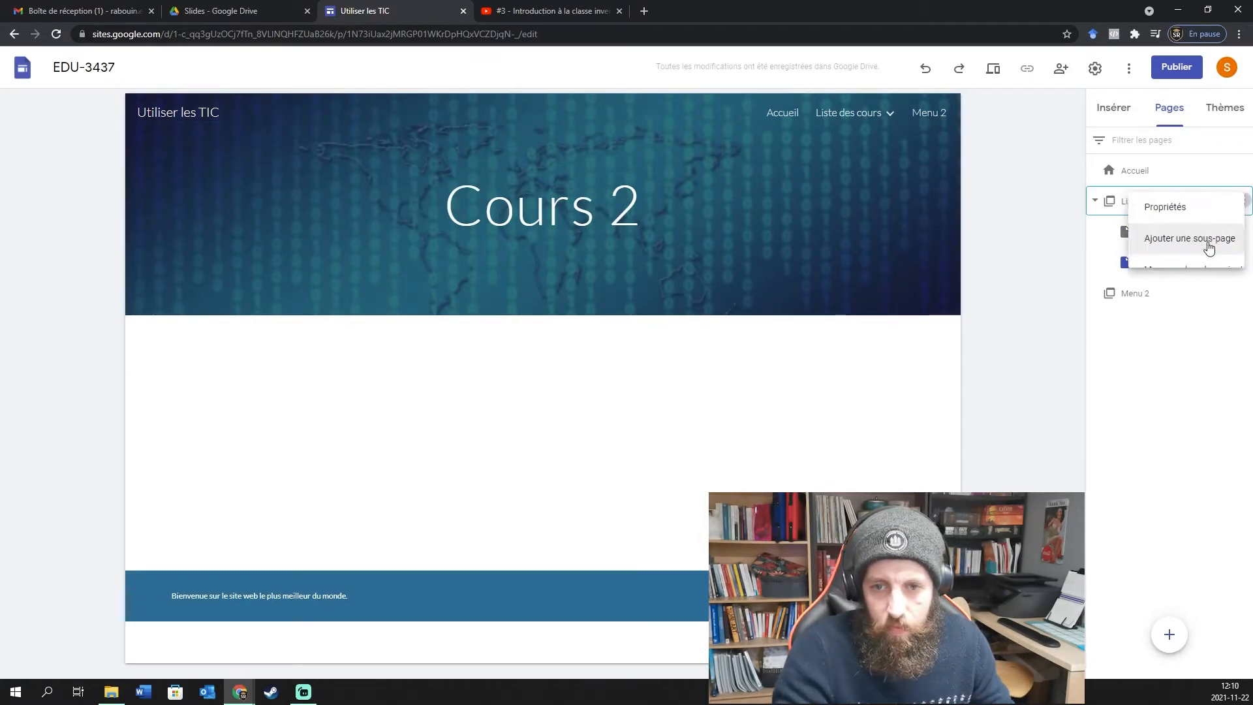
{"action": "left_click", "coordinate": [1169, 243]}
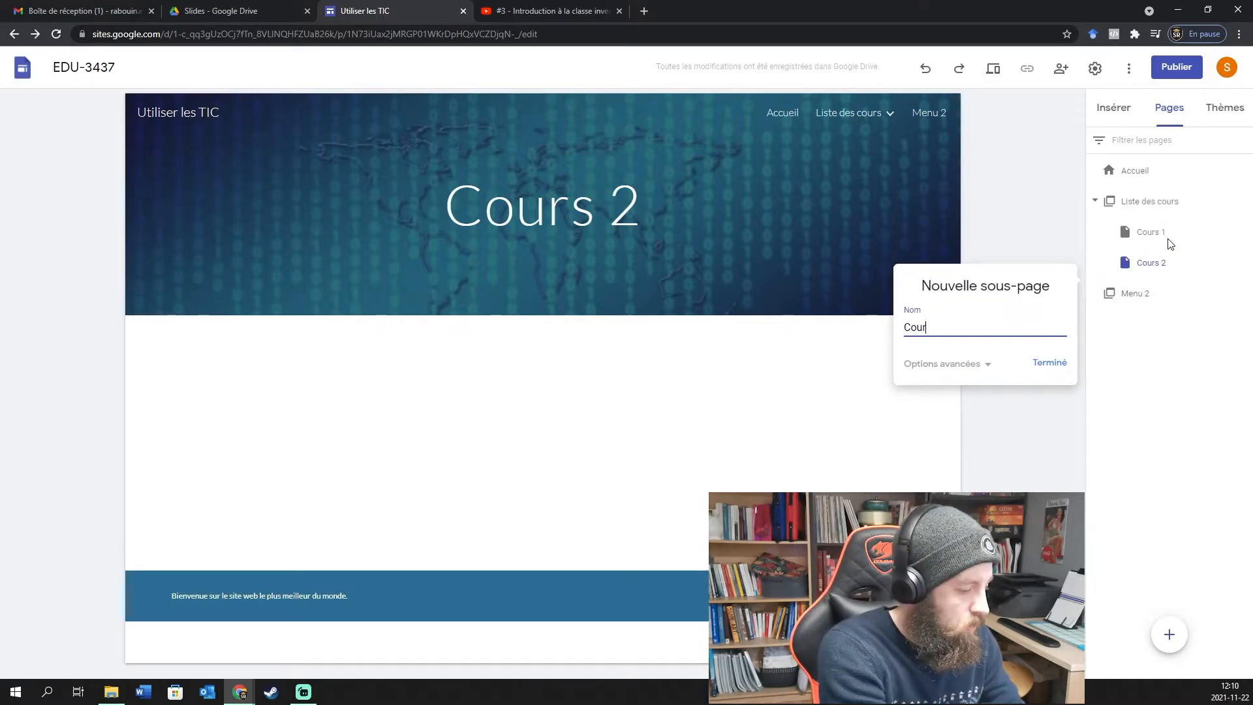
{"action": "key", "text": "Return"}
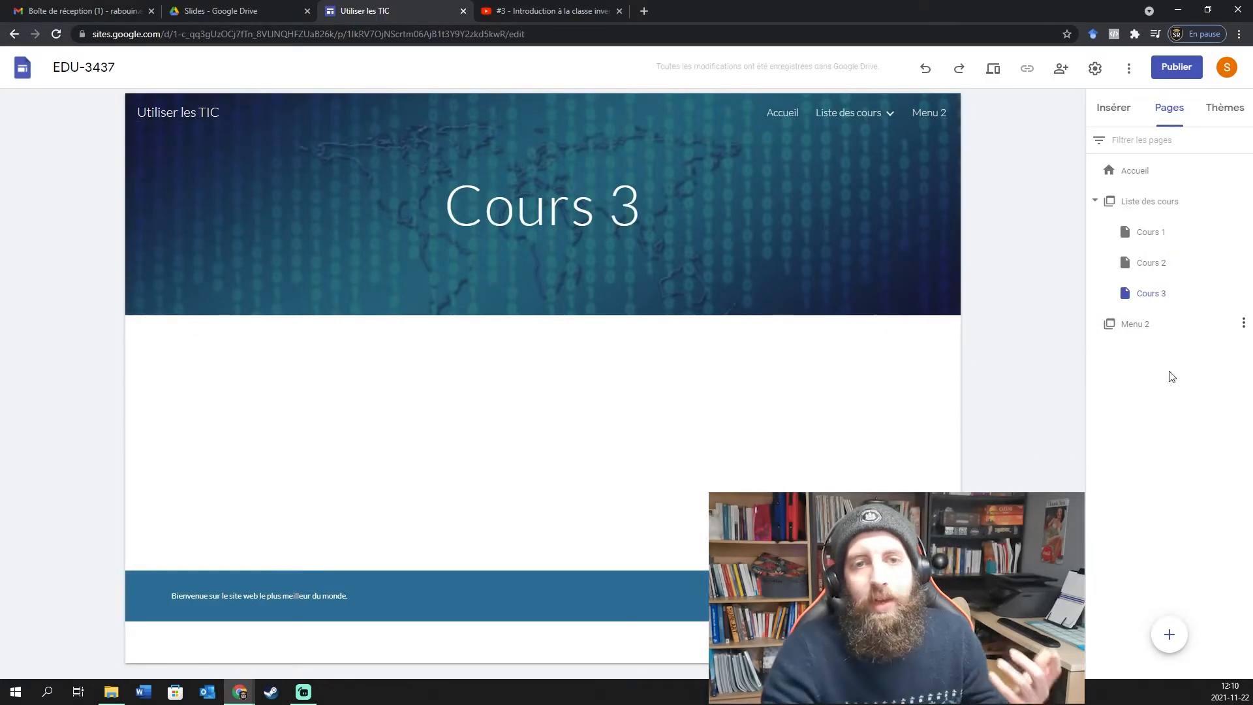
{"action": "mouse_move", "coordinate": [874, 115]}
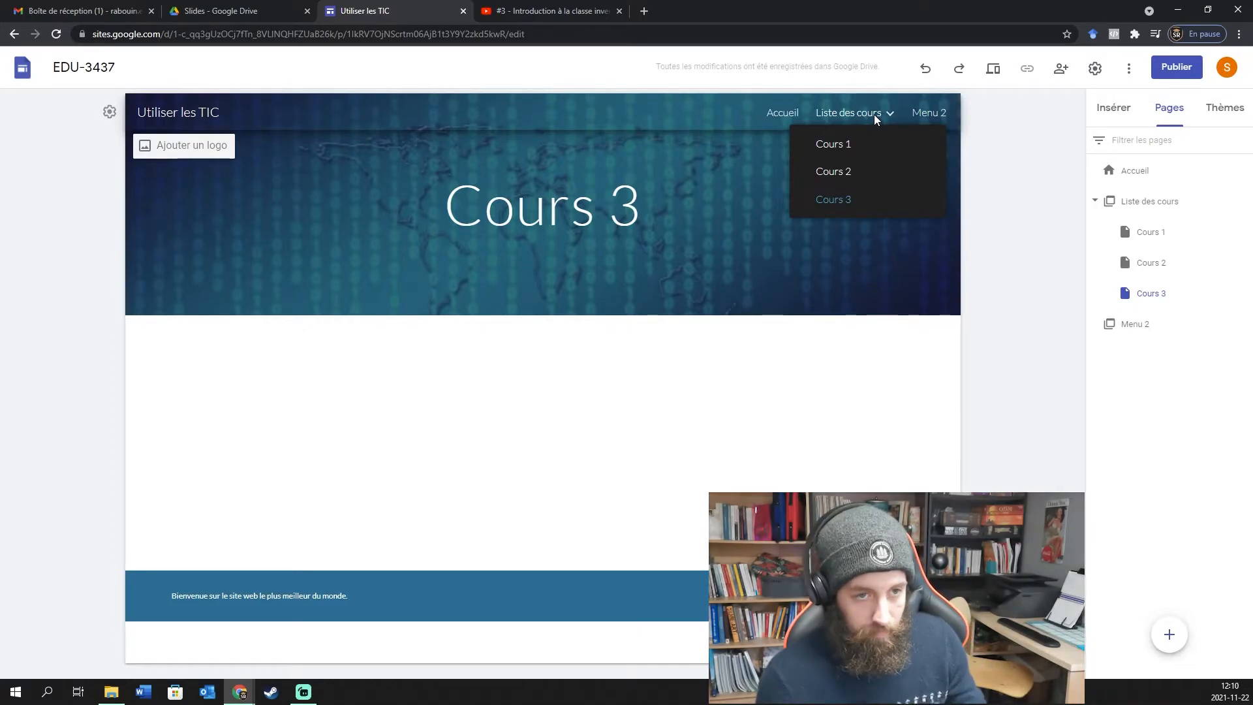
Open the Cours 1 page and change its banner title from 'Sous-page menu 1' to 'Cours 1'.
{"action": "left_click", "coordinate": [836, 146]}
{"action": "left_click", "coordinate": [692, 202]}
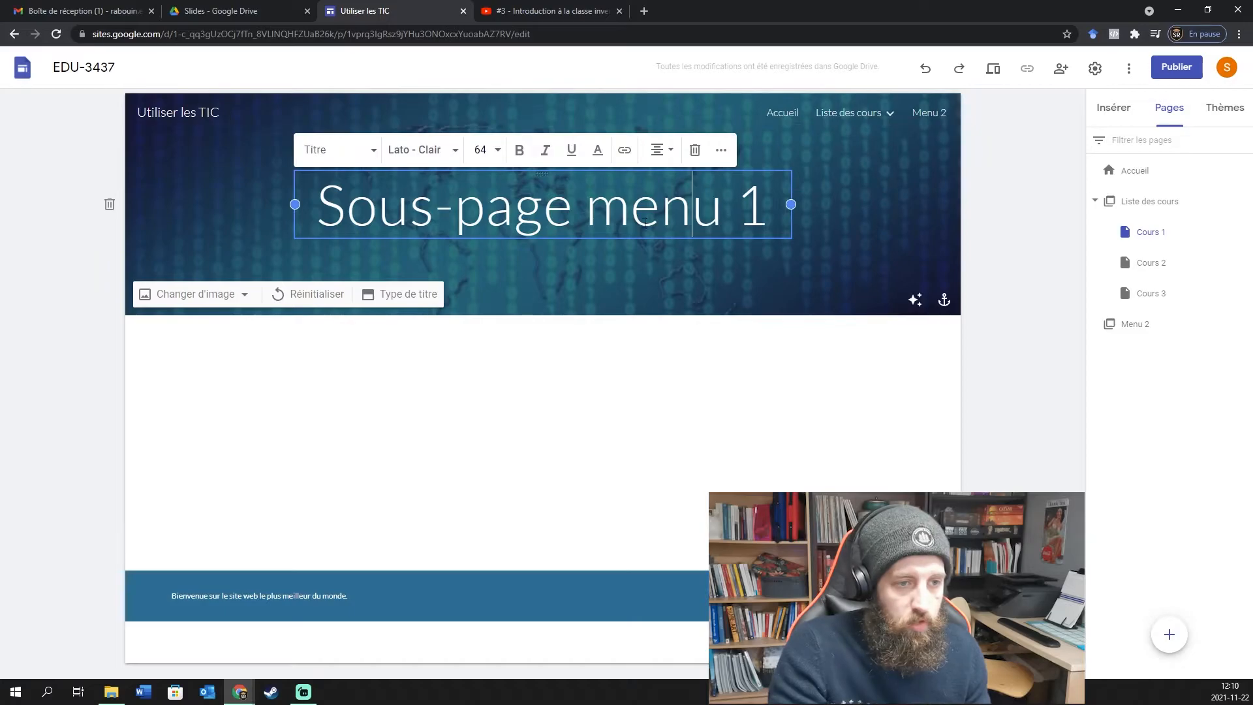
{"action": "triple_click", "coordinate": [724, 212]}
{"action": "type", "text": "Cours 2"}
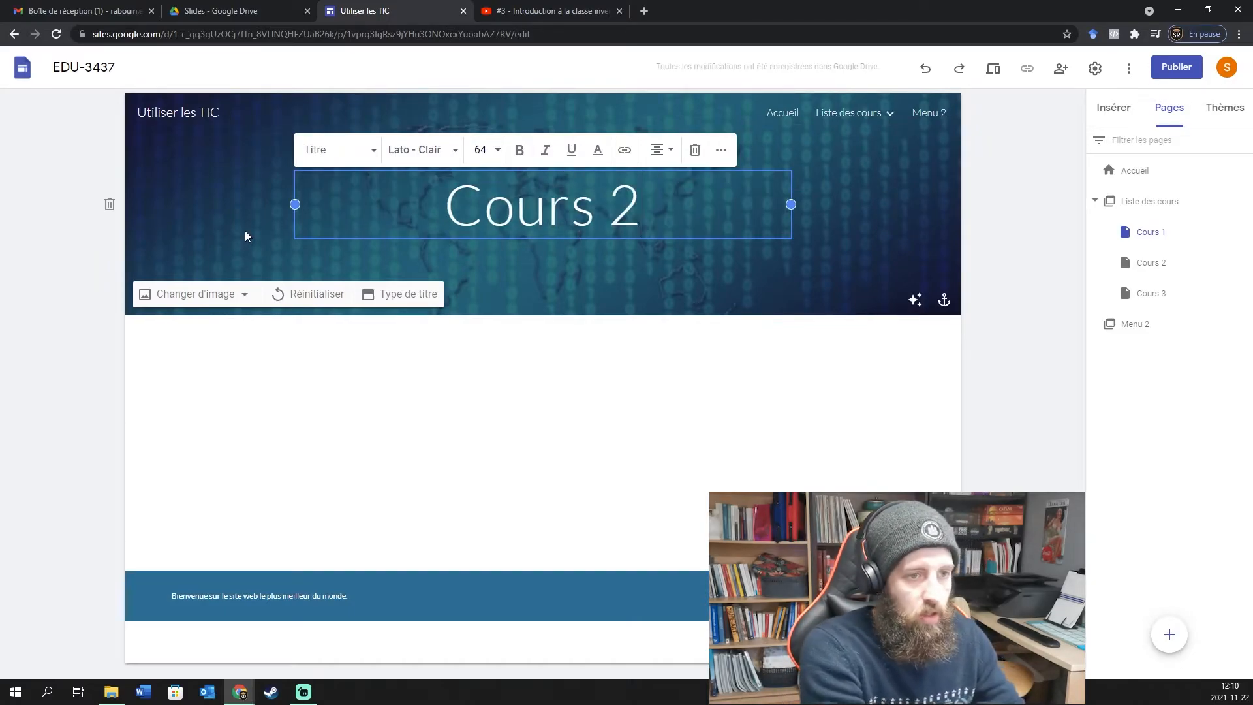
{"action": "key", "text": "BackSpace"}
{"action": "type", "text": "1"}
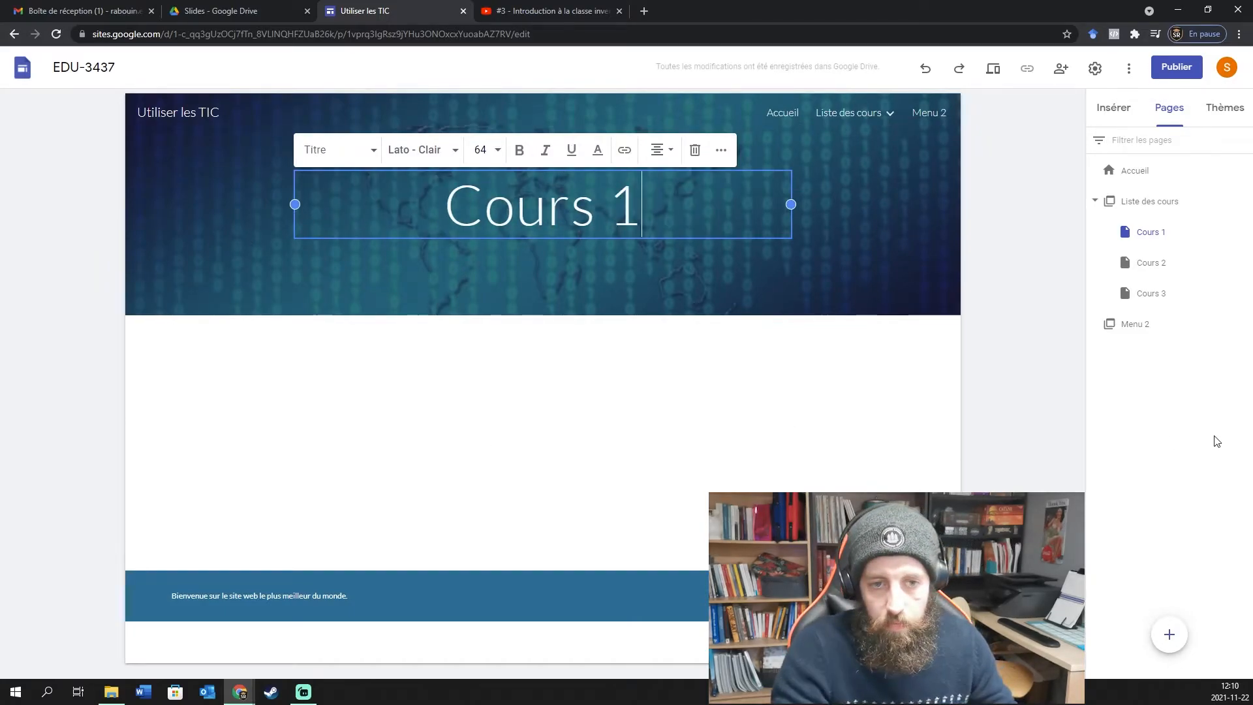
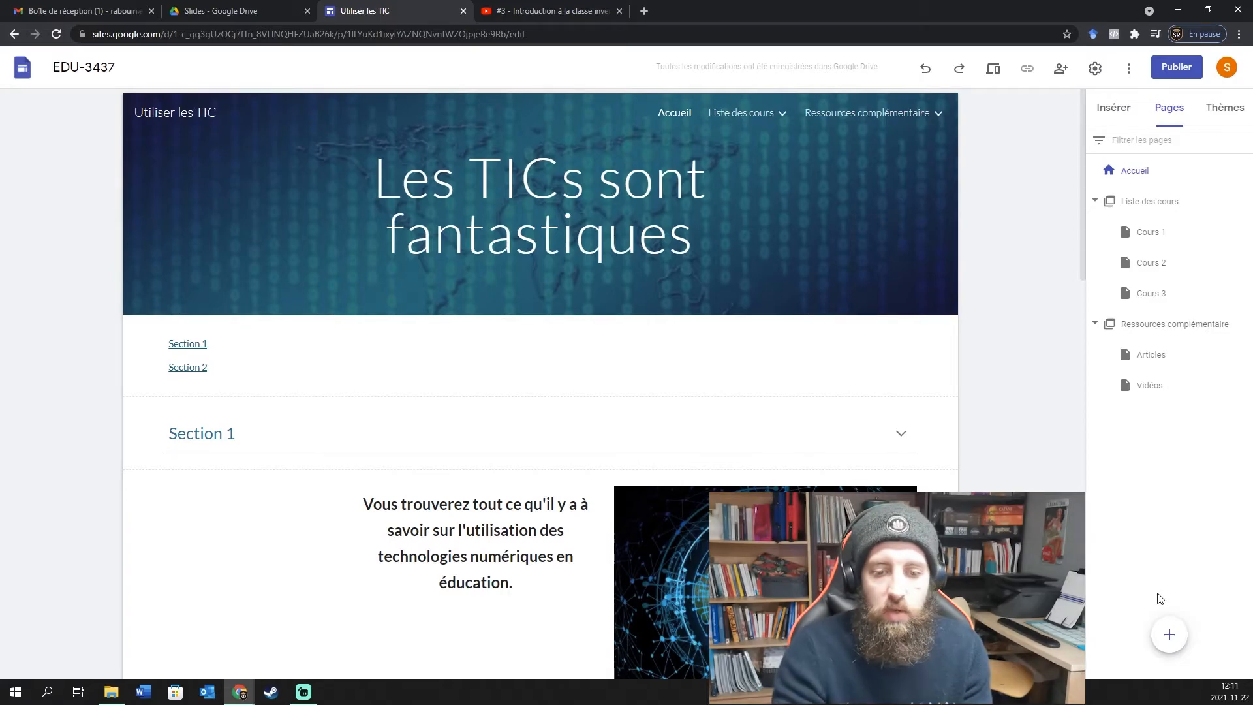
Bring up the add options on the Pages panel's + button.
{"action": "mouse_move", "coordinate": [1175, 610]}
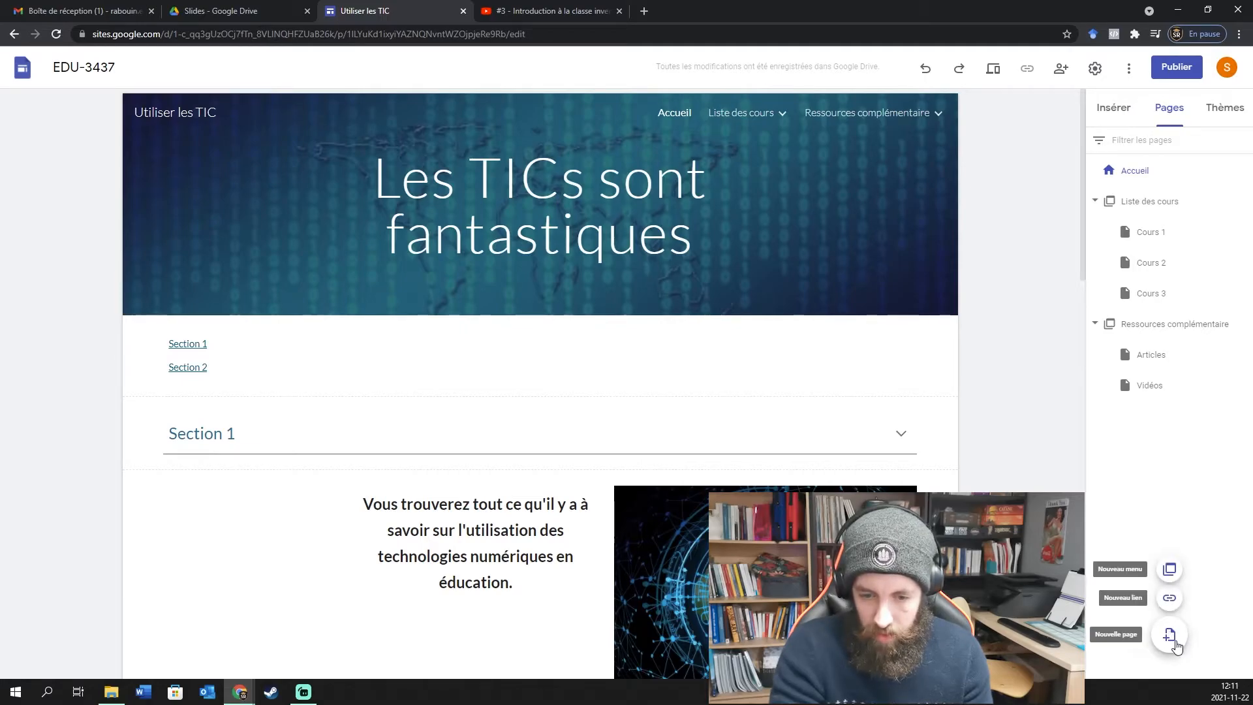
Add a top-level navigation link named 'Vidéos'.
{"action": "left_click", "coordinate": [1169, 599]}
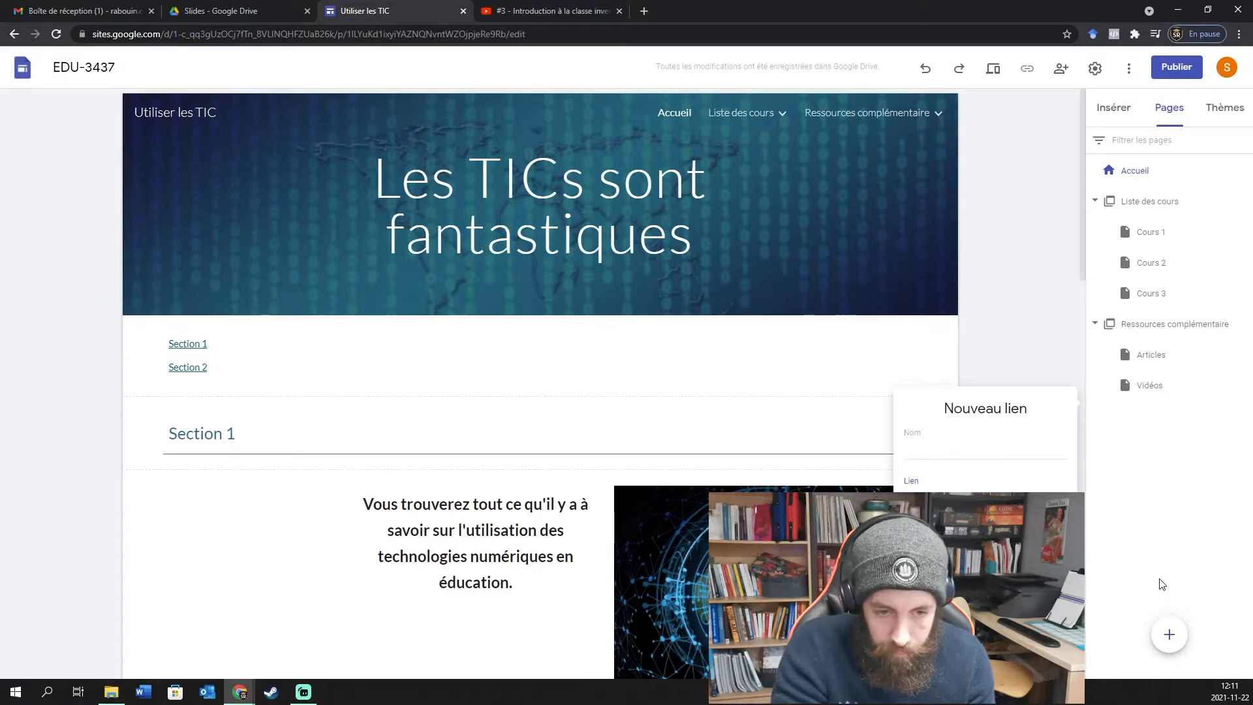
{"action": "left_click", "coordinate": [975, 449]}
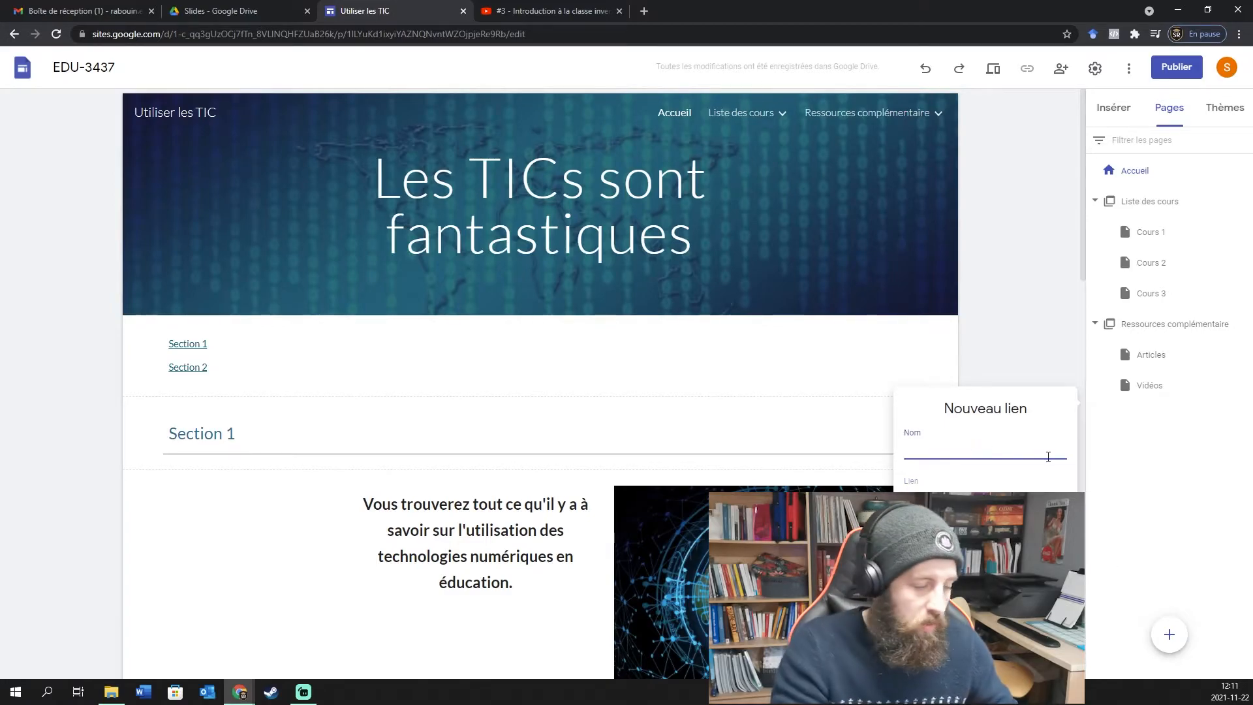
{"action": "type", "text": "Vidéos"}
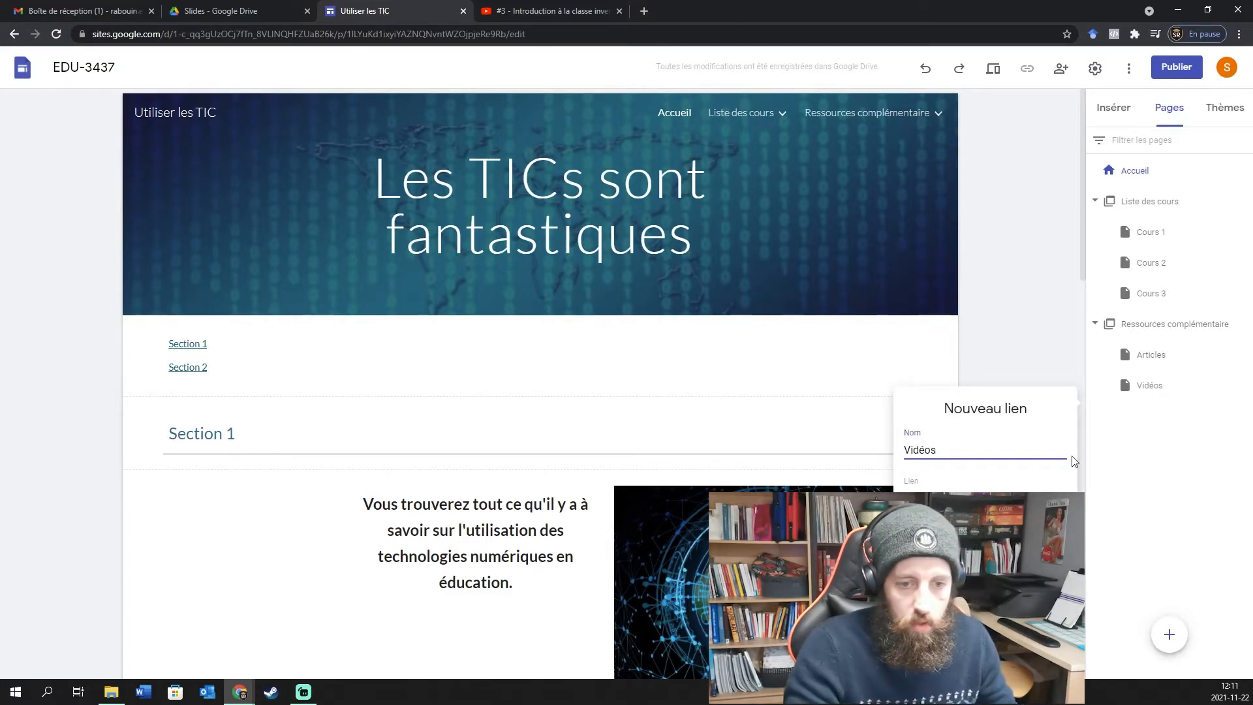
{"action": "key", "text": "Tab"}
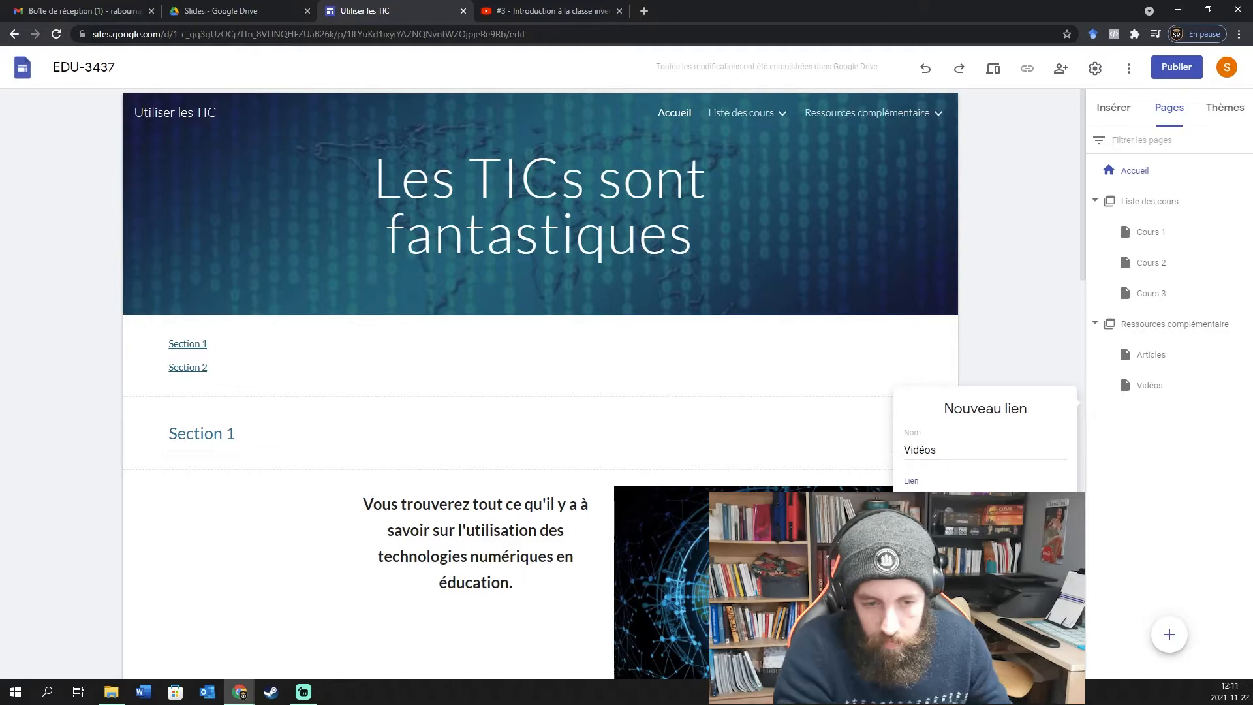
{"action": "key", "text": "Return"}
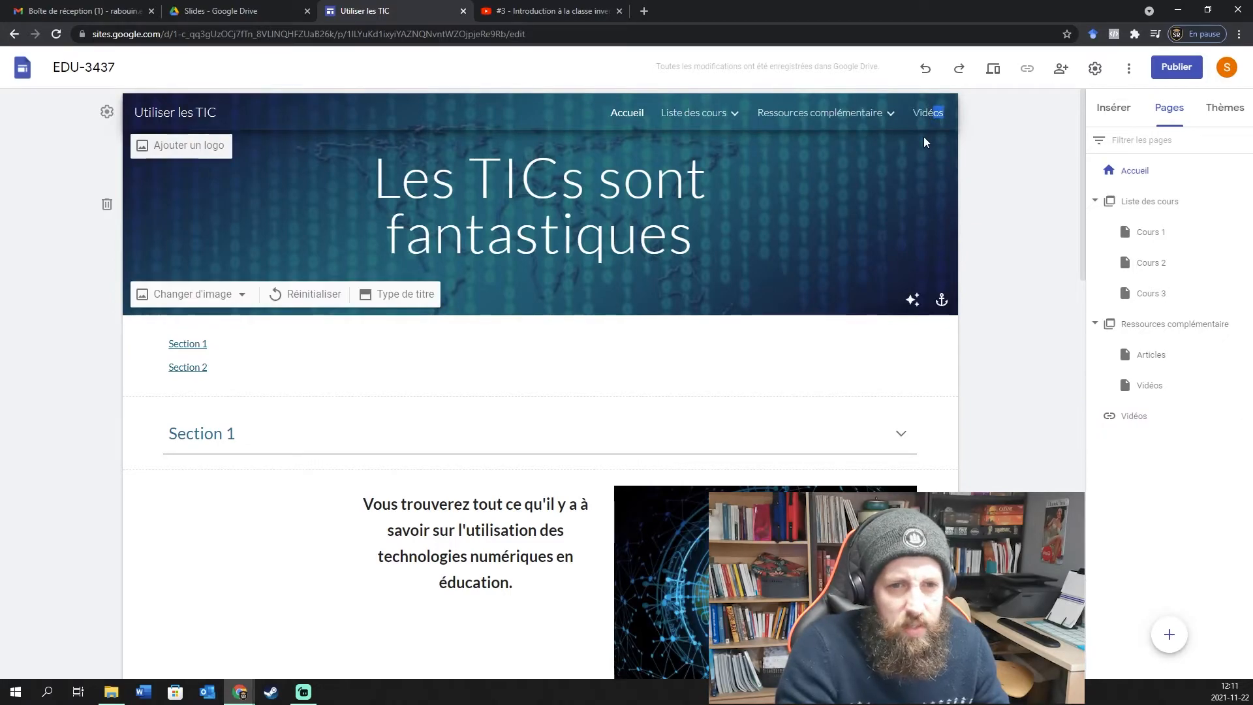
Open the Vidéos page from the navigation, then go back to Accueil.
{"action": "left_click", "coordinate": [926, 114]}
{"action": "mouse_move", "coordinate": [744, 112]}
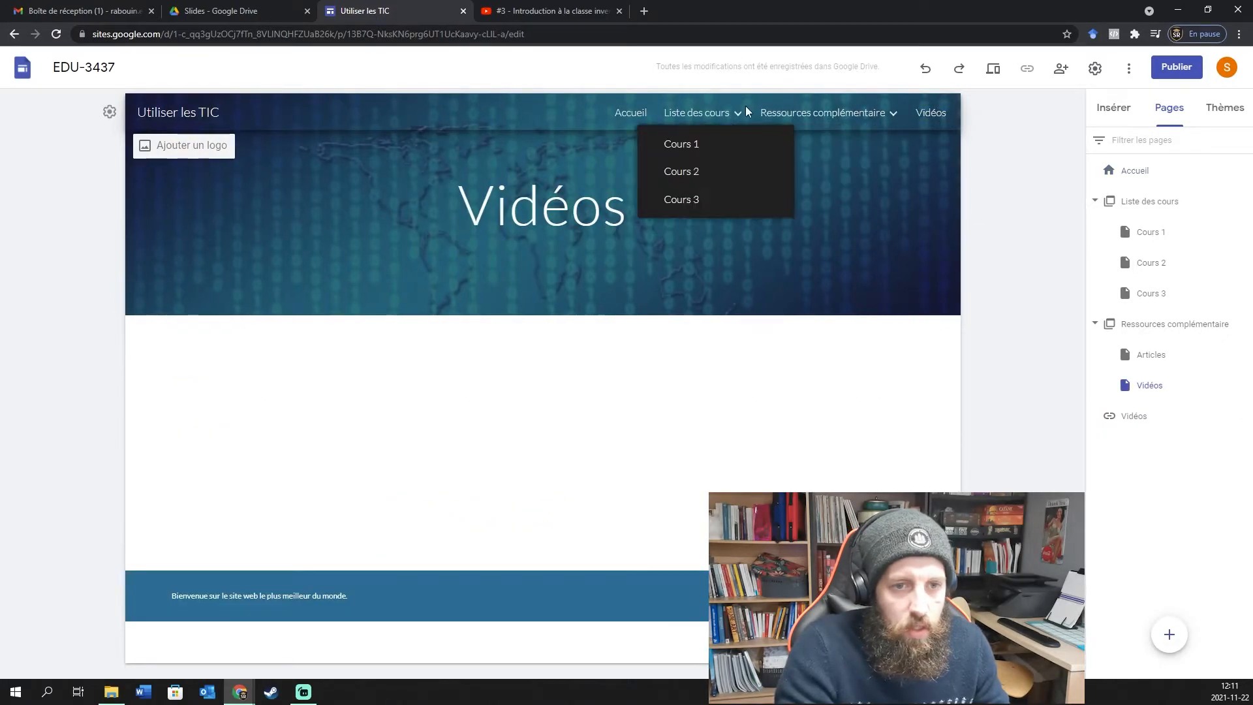
{"action": "left_click", "coordinate": [630, 113]}
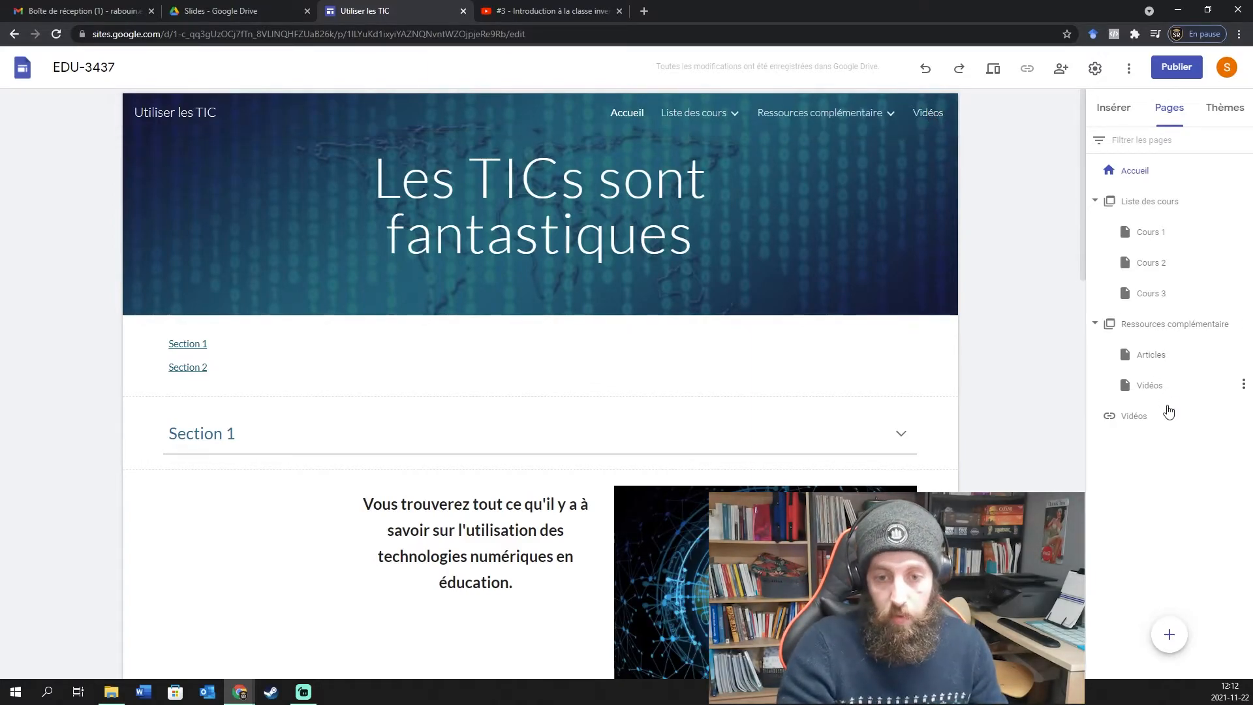
Add an 'Exercices' sub-page under Ressources complémentaire.
{"action": "left_click", "coordinate": [882, 116]}
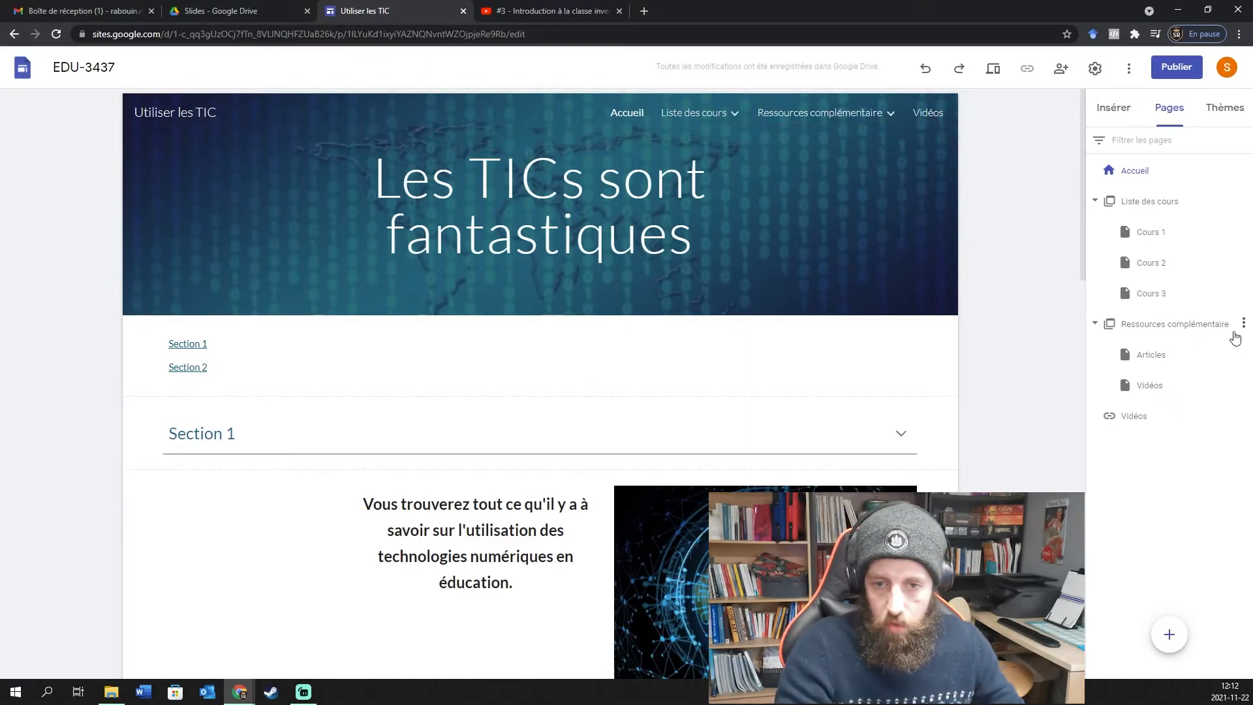
{"action": "left_click", "coordinate": [1243, 324]}
{"action": "left_click", "coordinate": [1173, 360]}
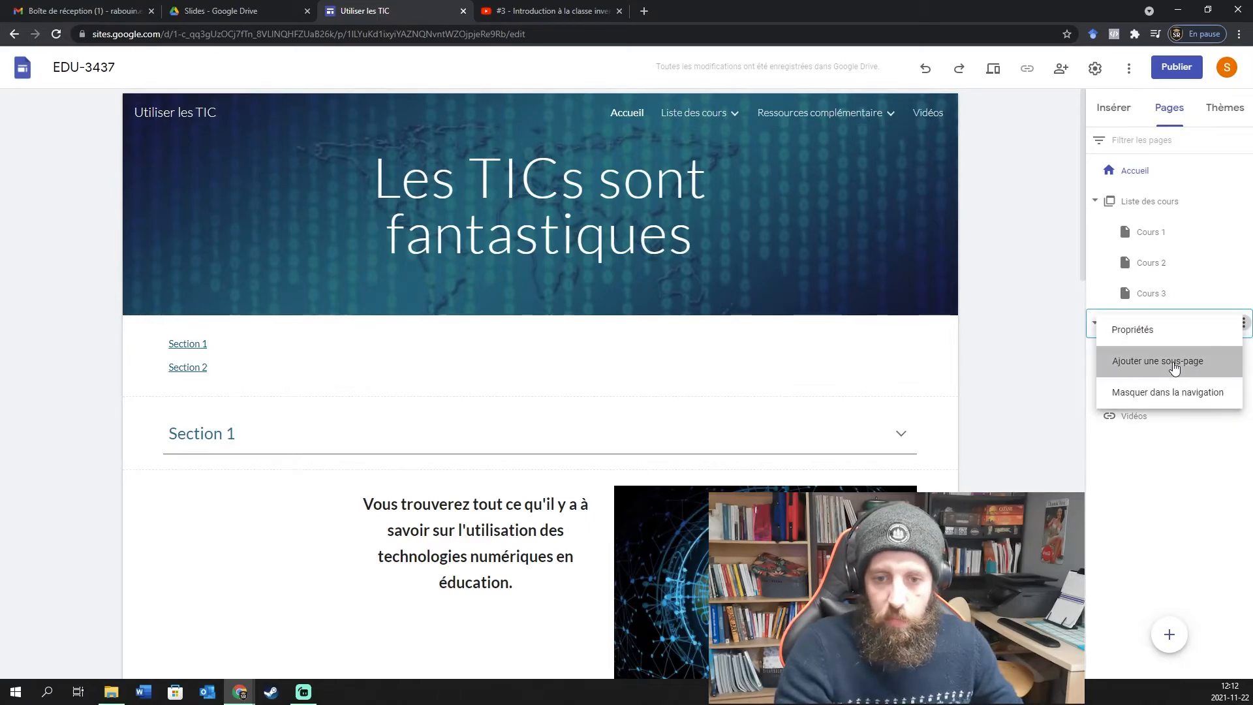
{"action": "type", "text": "Exercices"}
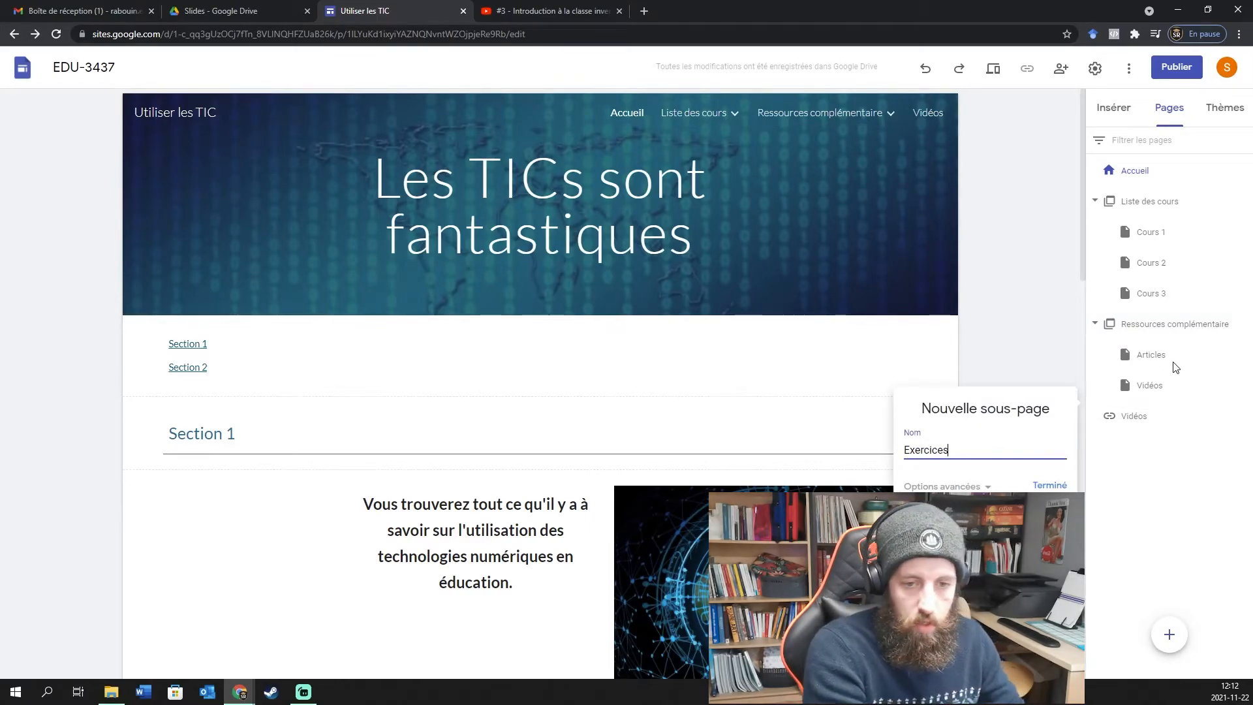
{"action": "key", "text": "Return"}
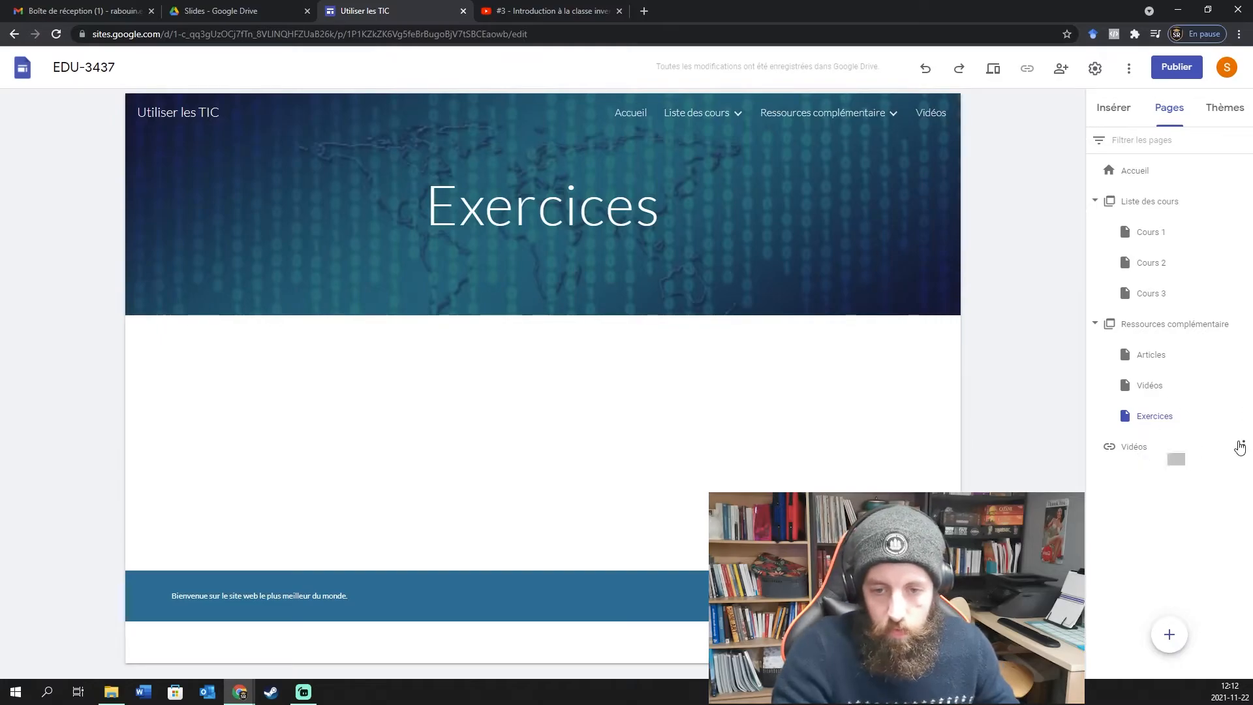
Rename the top-level Vidéos link to 'Exercices'.
{"action": "left_click", "coordinate": [1242, 445]}
{"action": "left_click", "coordinate": [1133, 452]}
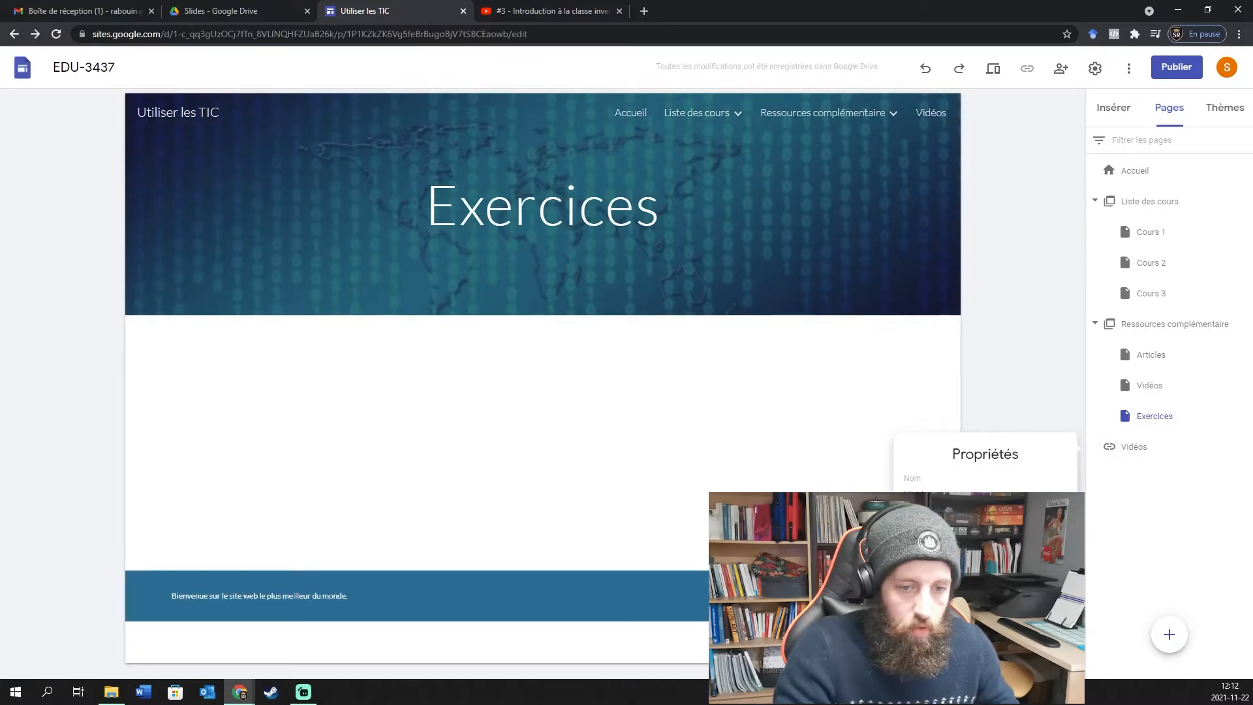
{"action": "type", "text": "Exercices"}
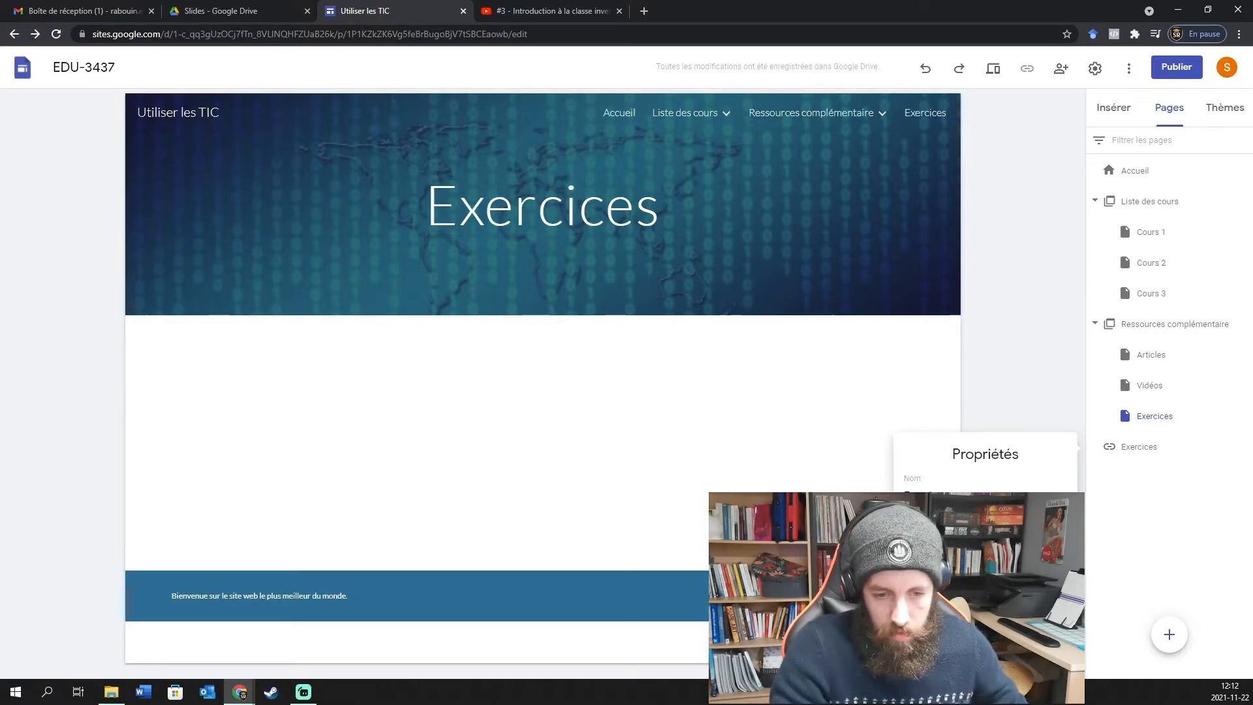
{"action": "key", "text": "Return"}
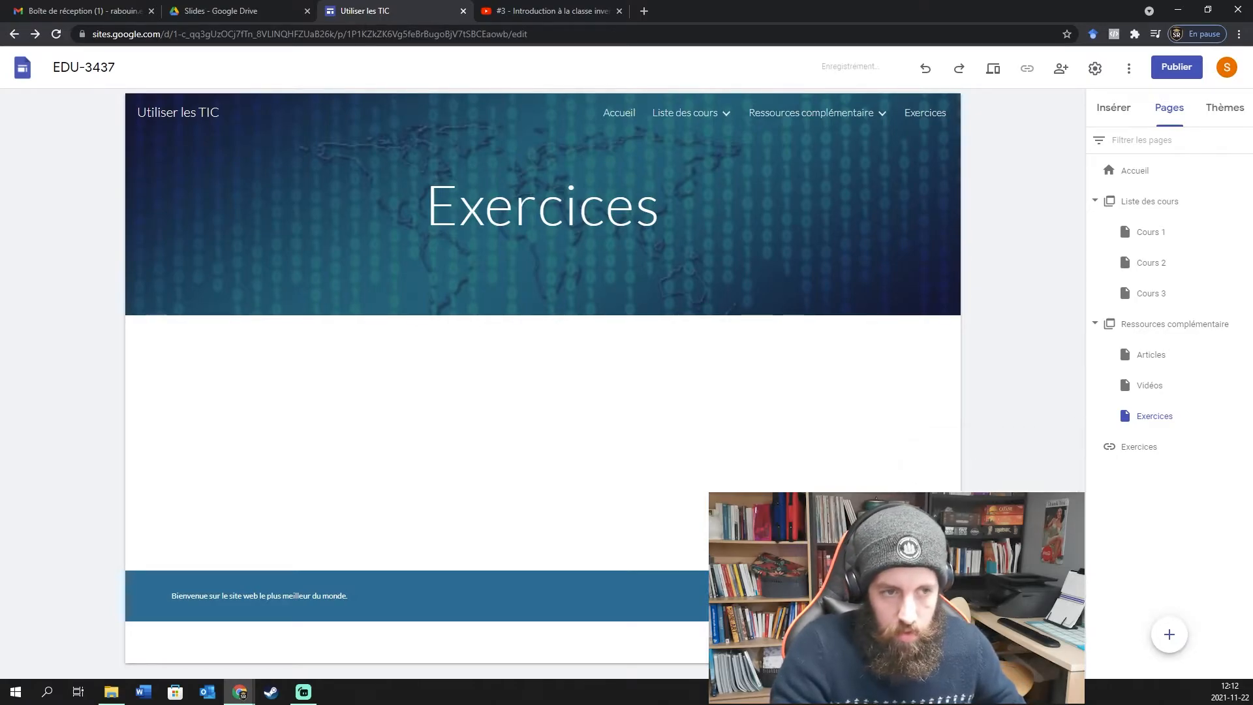
Check that Exercices opens from both the Ressources complémentaire menu and the top navigation.
{"action": "left_click", "coordinate": [619, 113]}
{"action": "mouse_move", "coordinate": [848, 113]}
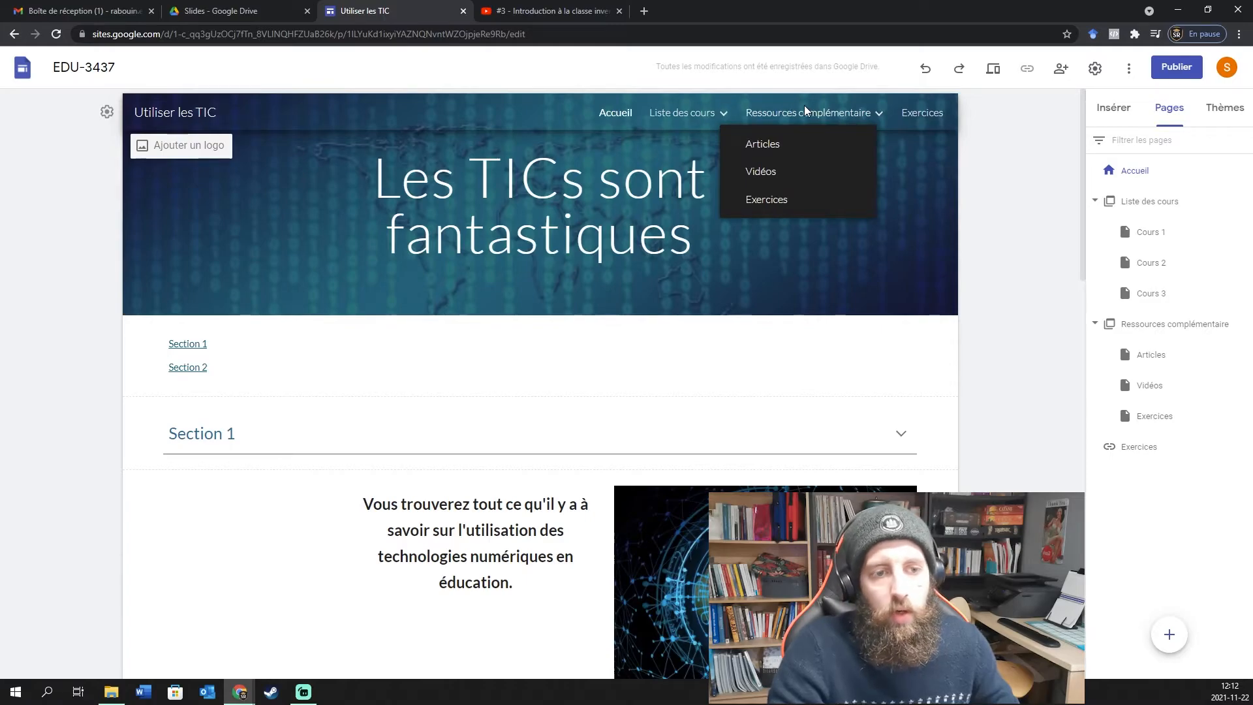
{"action": "left_click", "coordinate": [769, 200]}
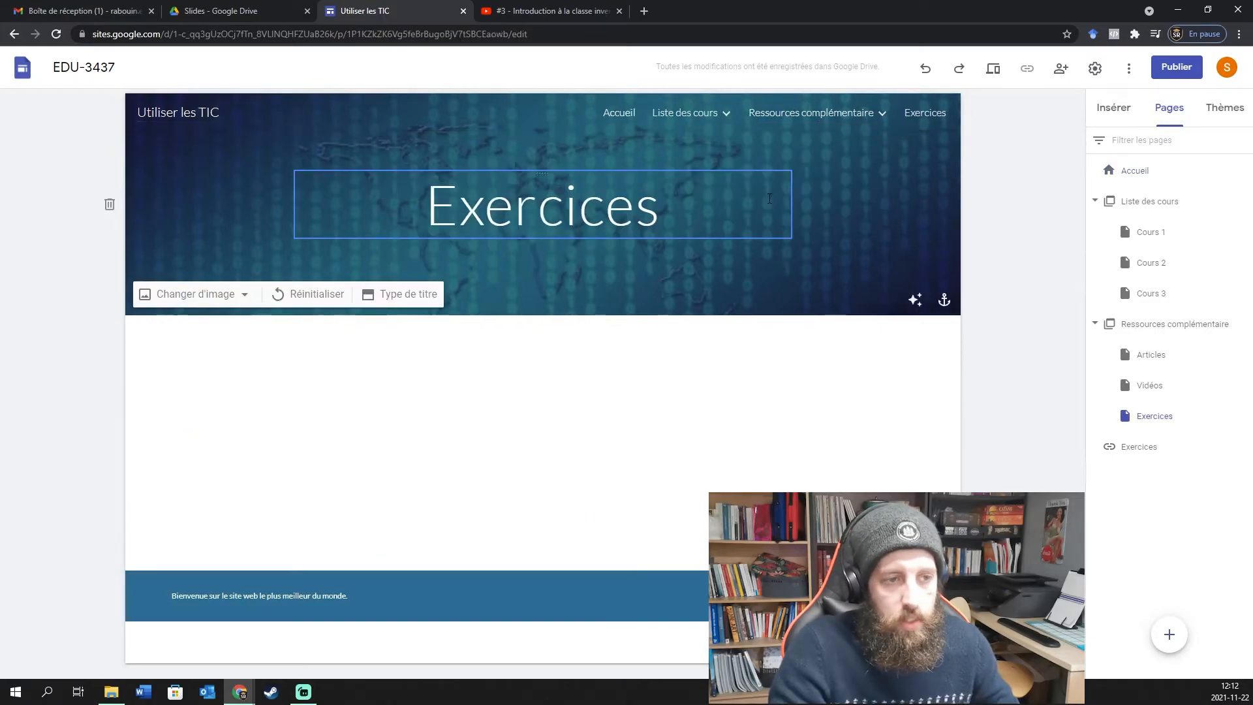
{"action": "left_click", "coordinate": [617, 113]}
{"action": "left_click", "coordinate": [926, 118]}
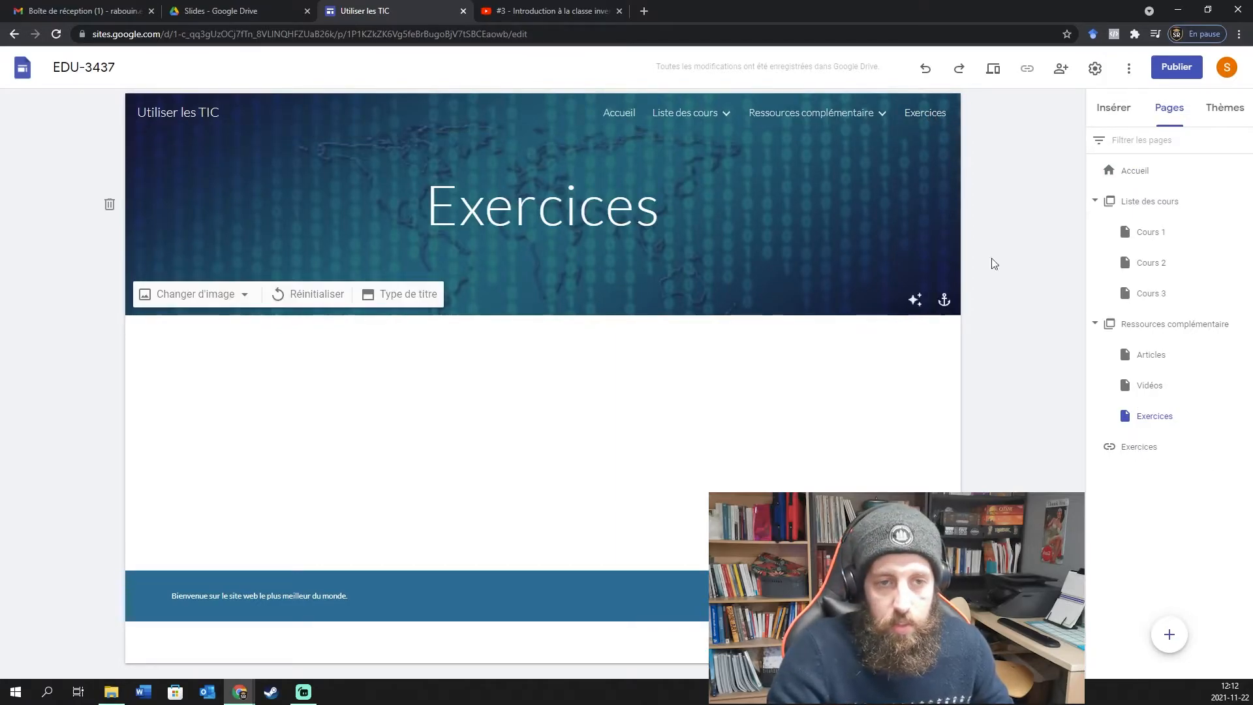
{"action": "left_click", "coordinate": [1245, 449]}
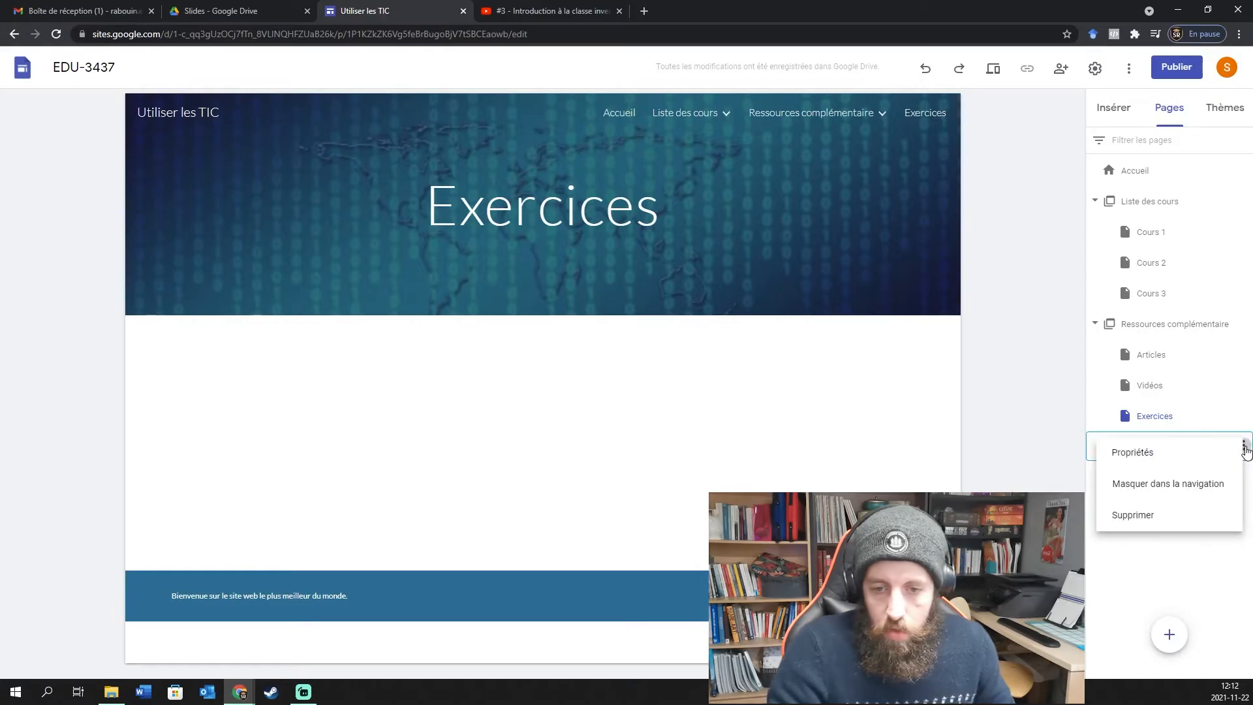
{"action": "left_click", "coordinate": [1171, 562]}
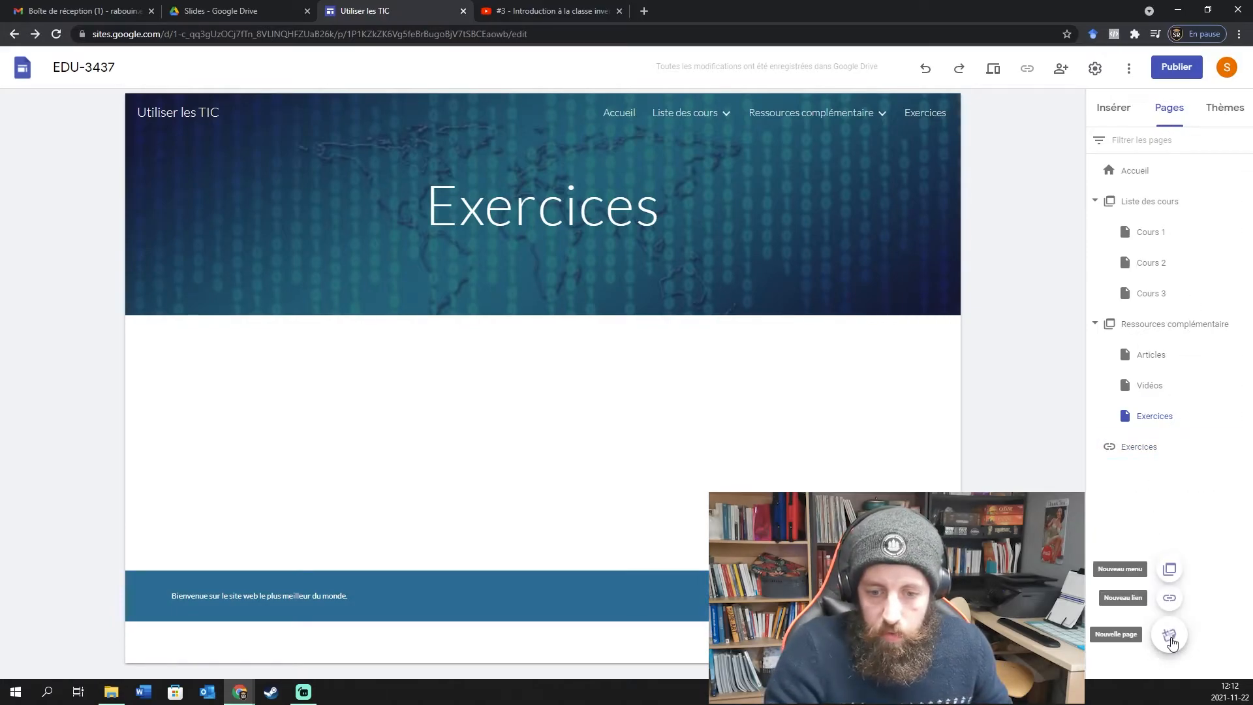
Create a new page named 'Page Accueil Membres' and hide it from the navigation.
{"action": "left_click", "coordinate": [1169, 635]}
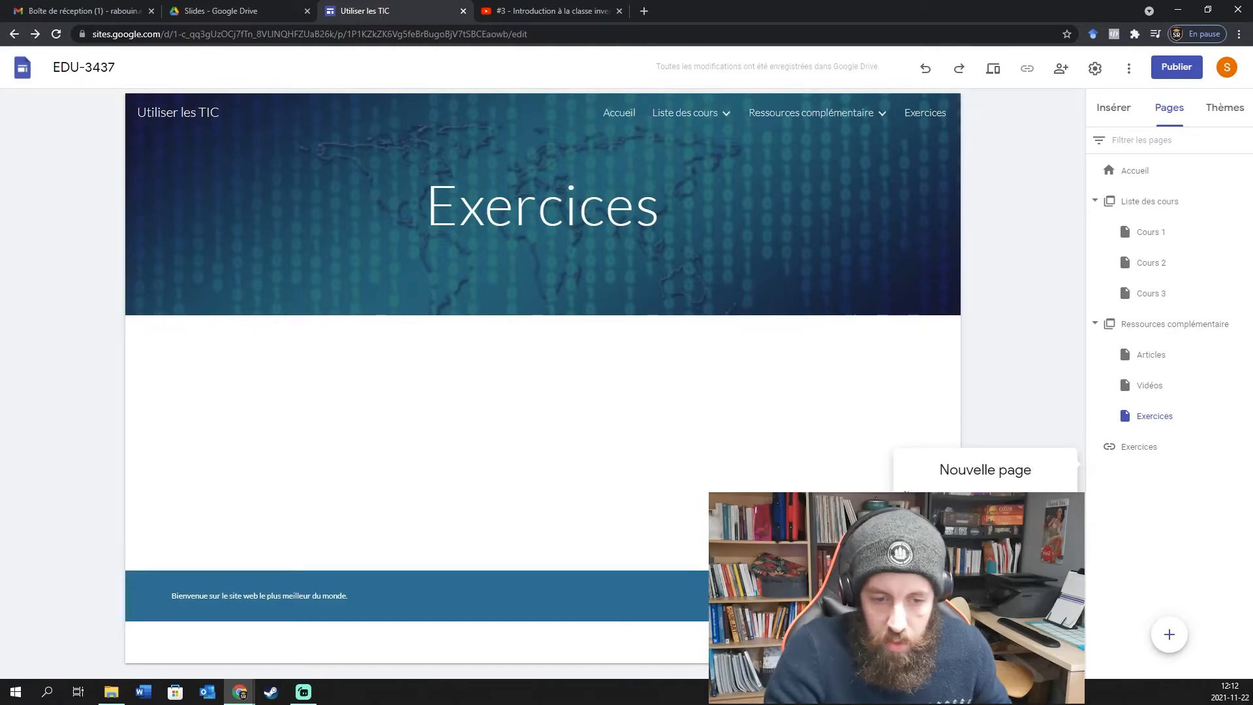
{"action": "left_click", "coordinate": [1050, 579]}
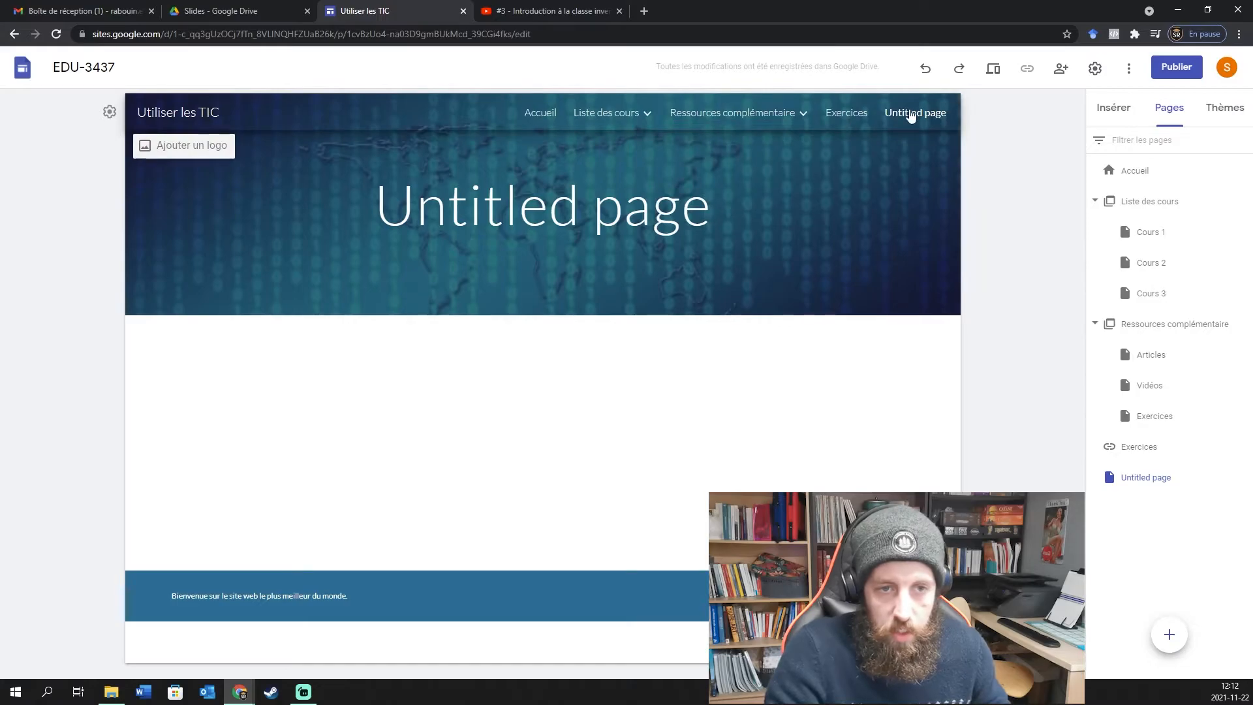
{"action": "left_click", "coordinate": [1237, 477]}
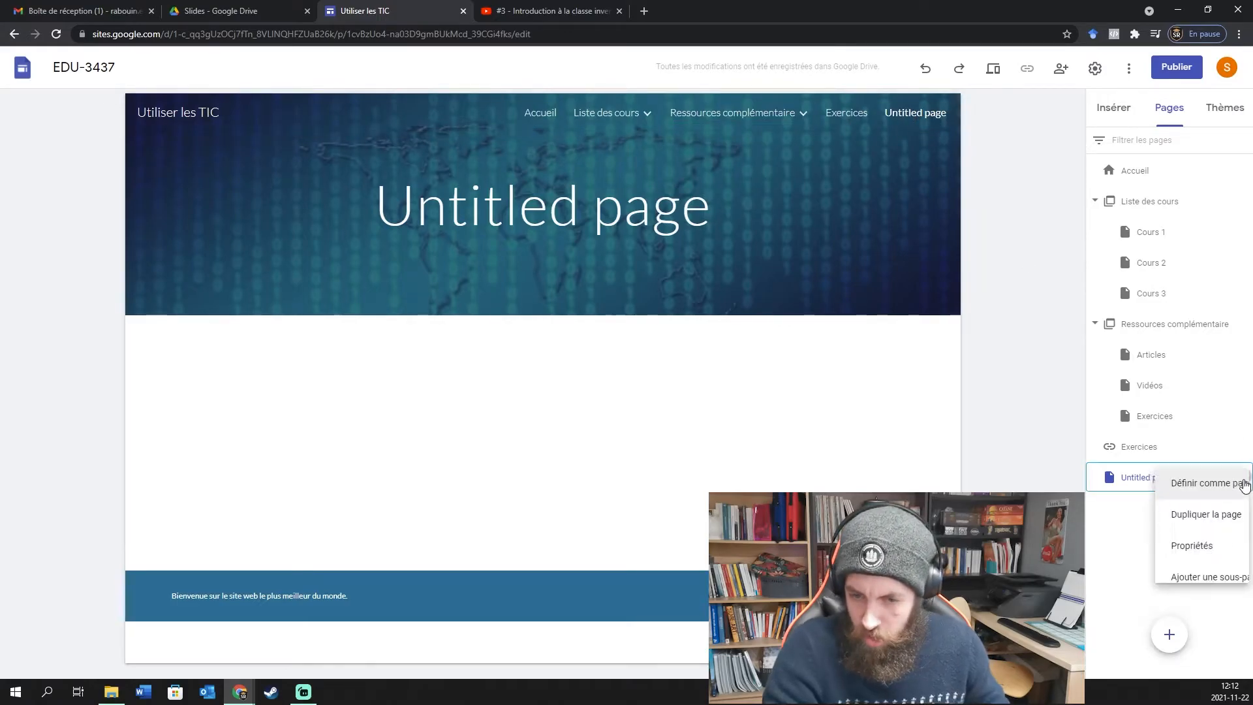
{"action": "left_click", "coordinate": [1167, 552]}
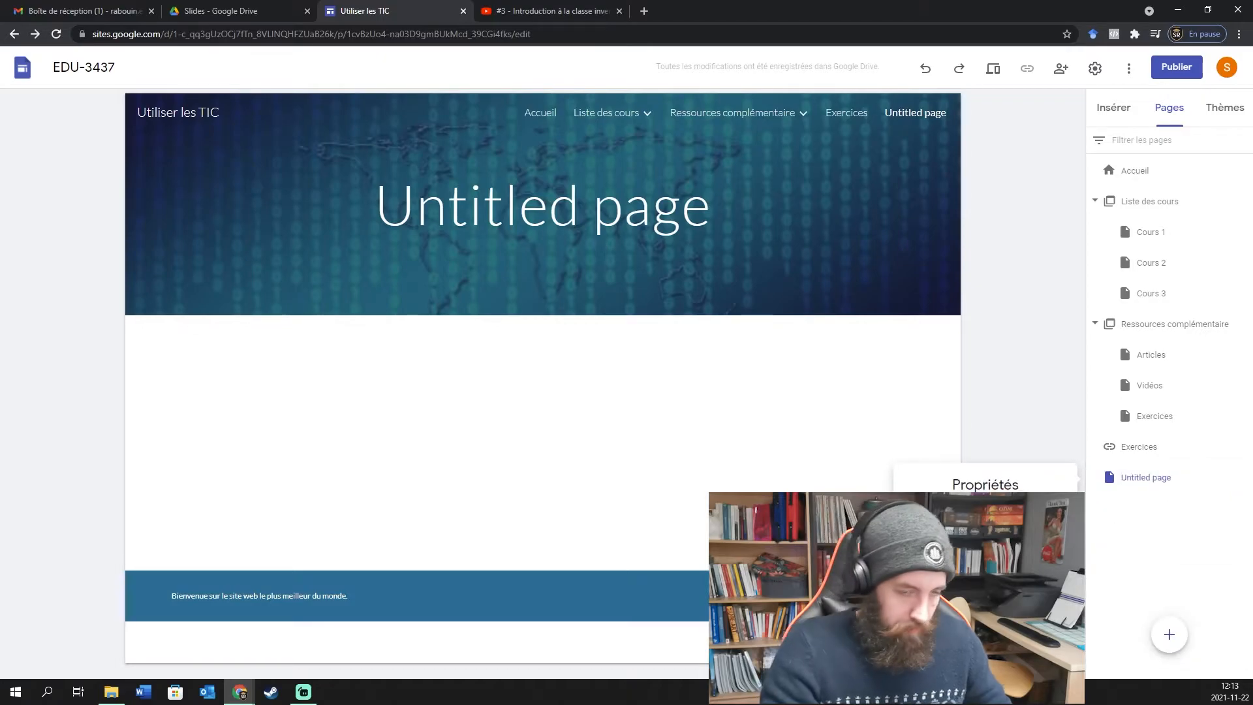
{"action": "type", "text": "Page se"}
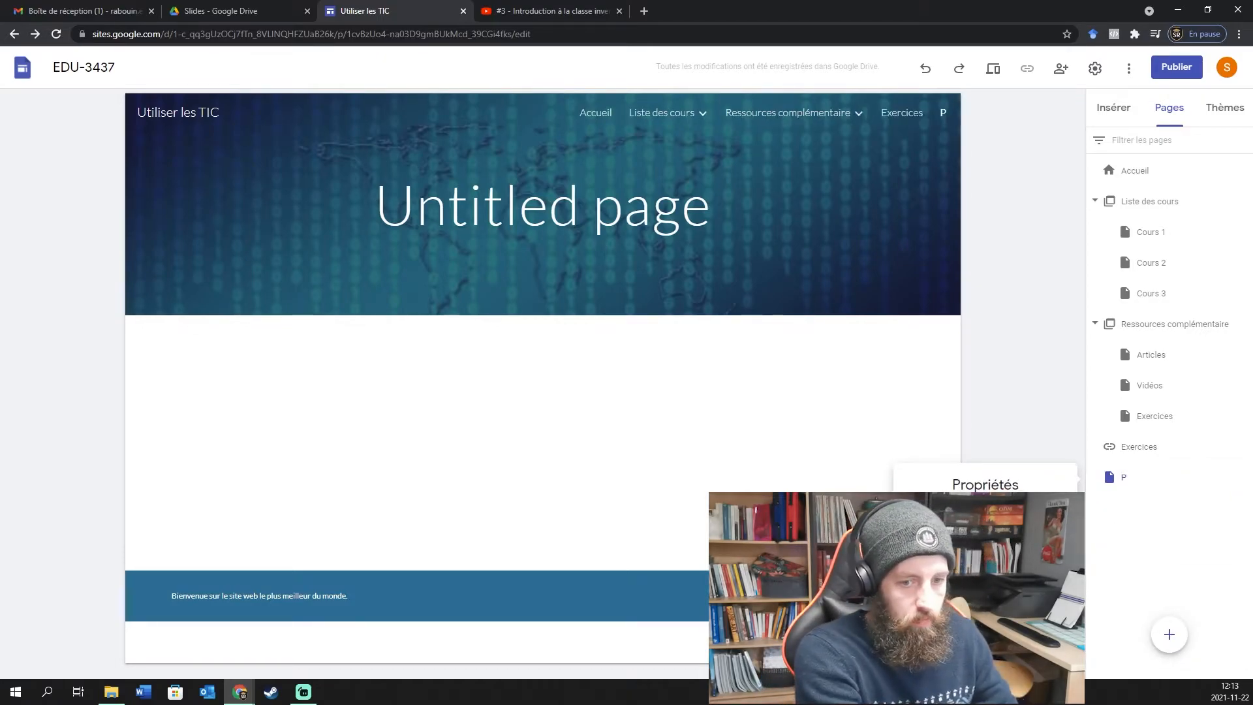
{"action": "type", "text": "crete"}
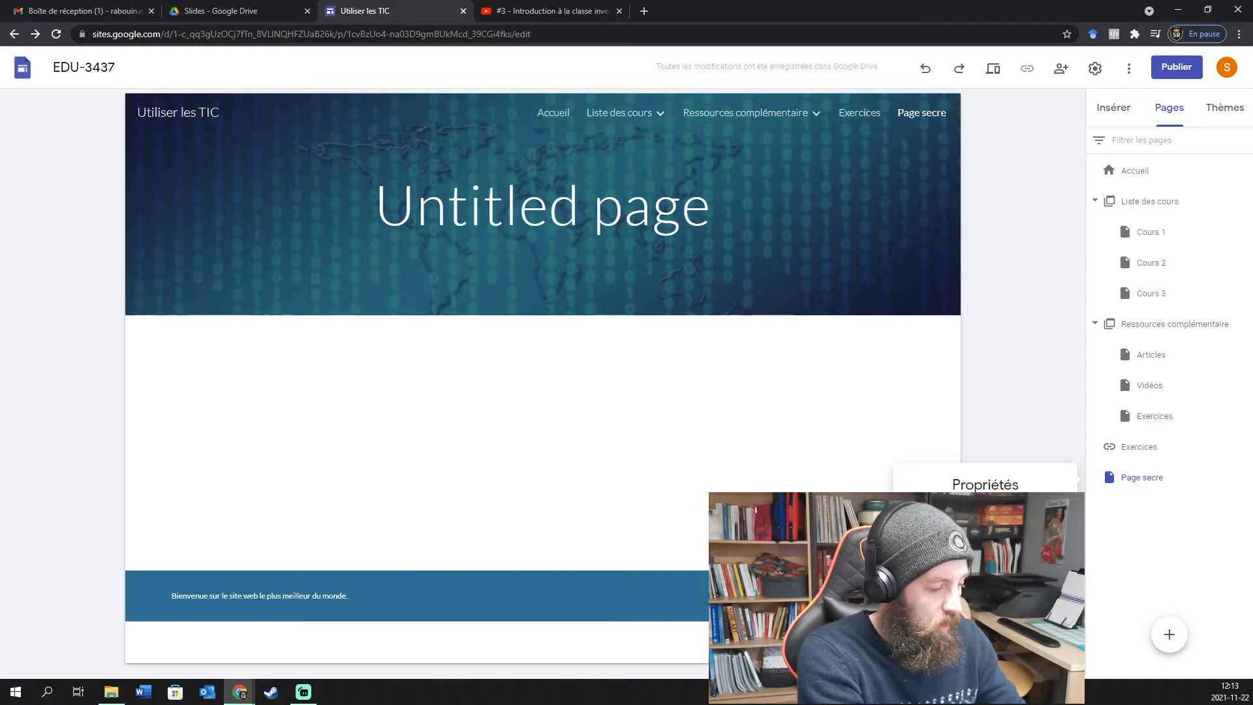
{"action": "key", "text": "BackSpace"}
{"action": "key", "text": "BackSpace"}
{"action": "key", "text": "BackSpace"}
{"action": "key", "text": "BackSpace"}
{"action": "key", "text": "BackSpace"}
{"action": "key", "text": "BackSpace"}
{"action": "key", "text": "BackSpace"}
{"action": "key", "text": "BackSpace"}
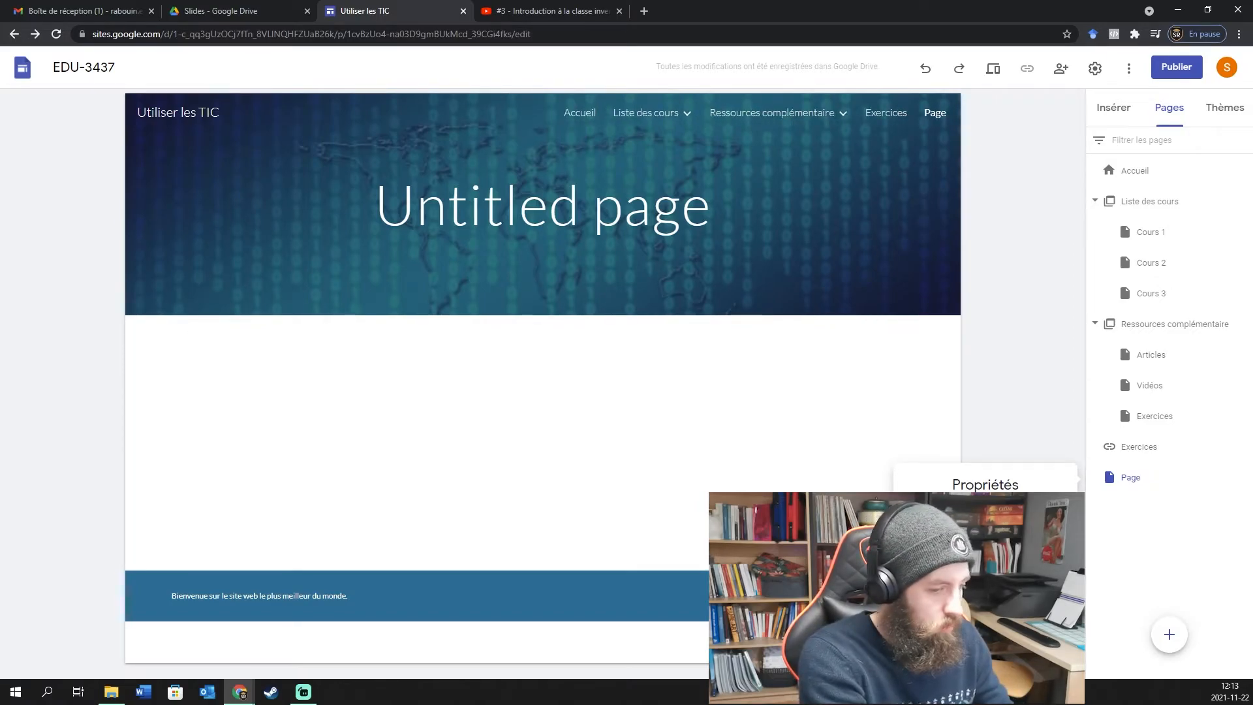
{"action": "type", "text": "Ac"}
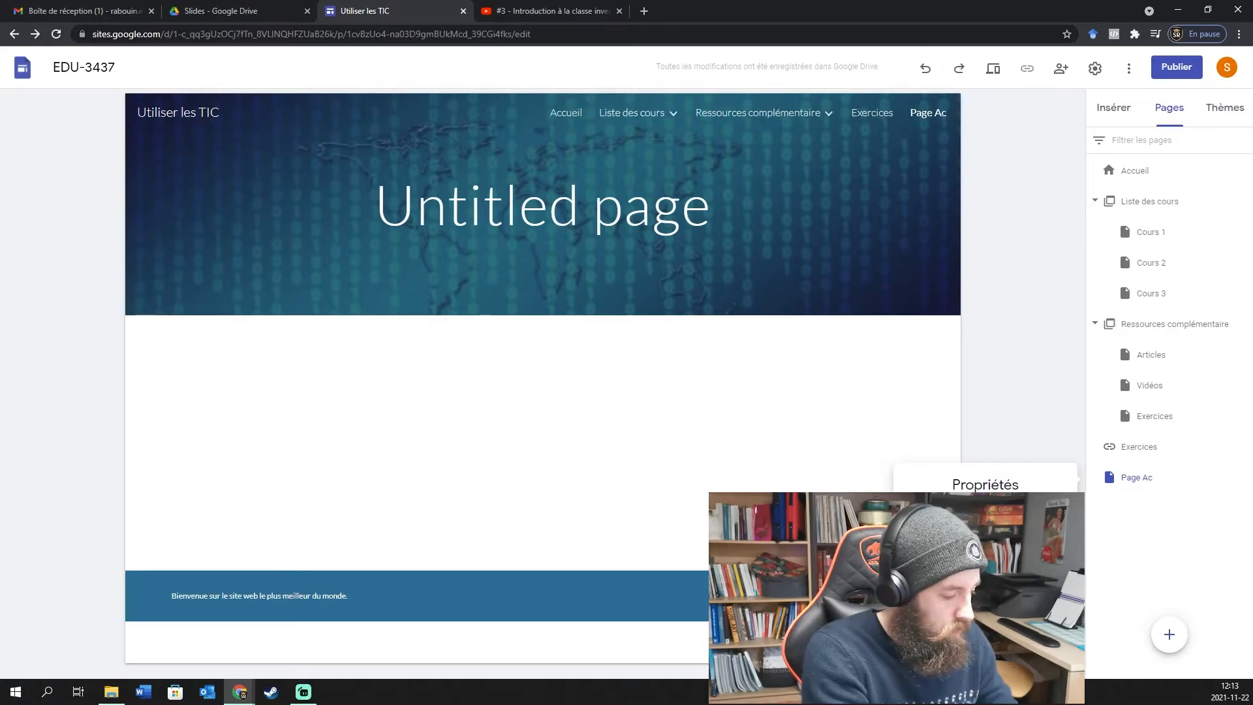
{"action": "type", "text": "cueil Membres"}
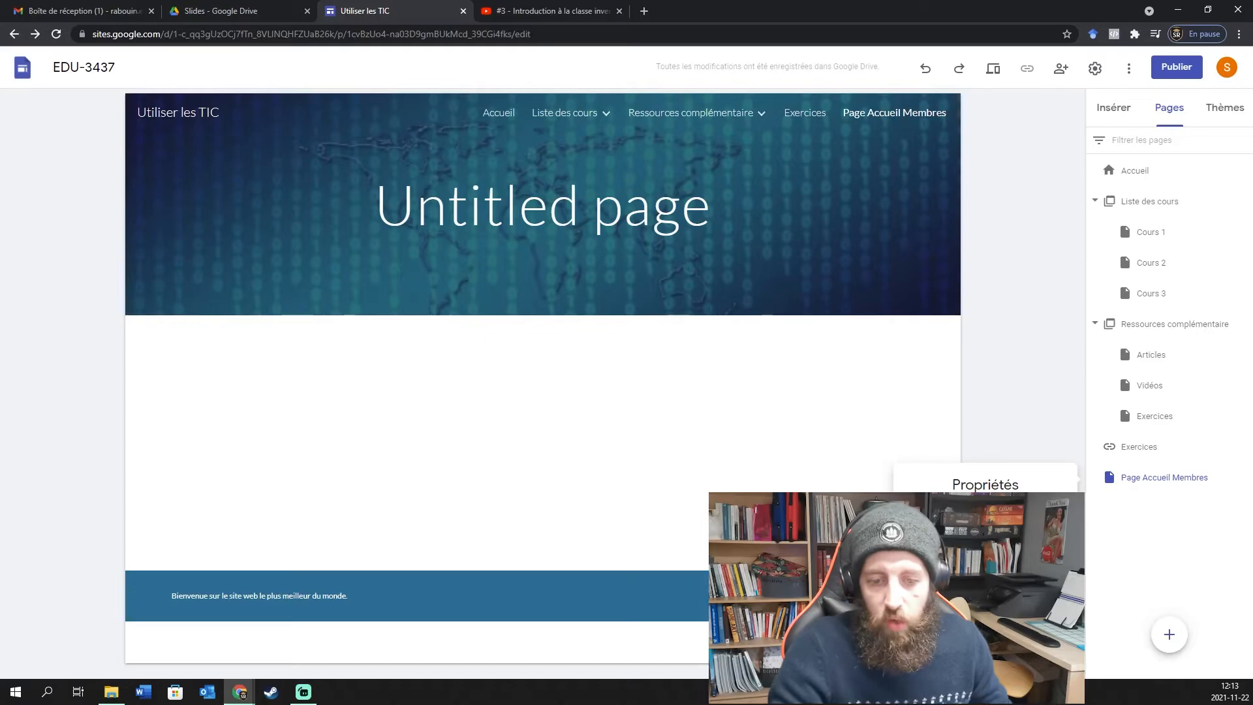
{"action": "left_click", "coordinate": [1209, 540]}
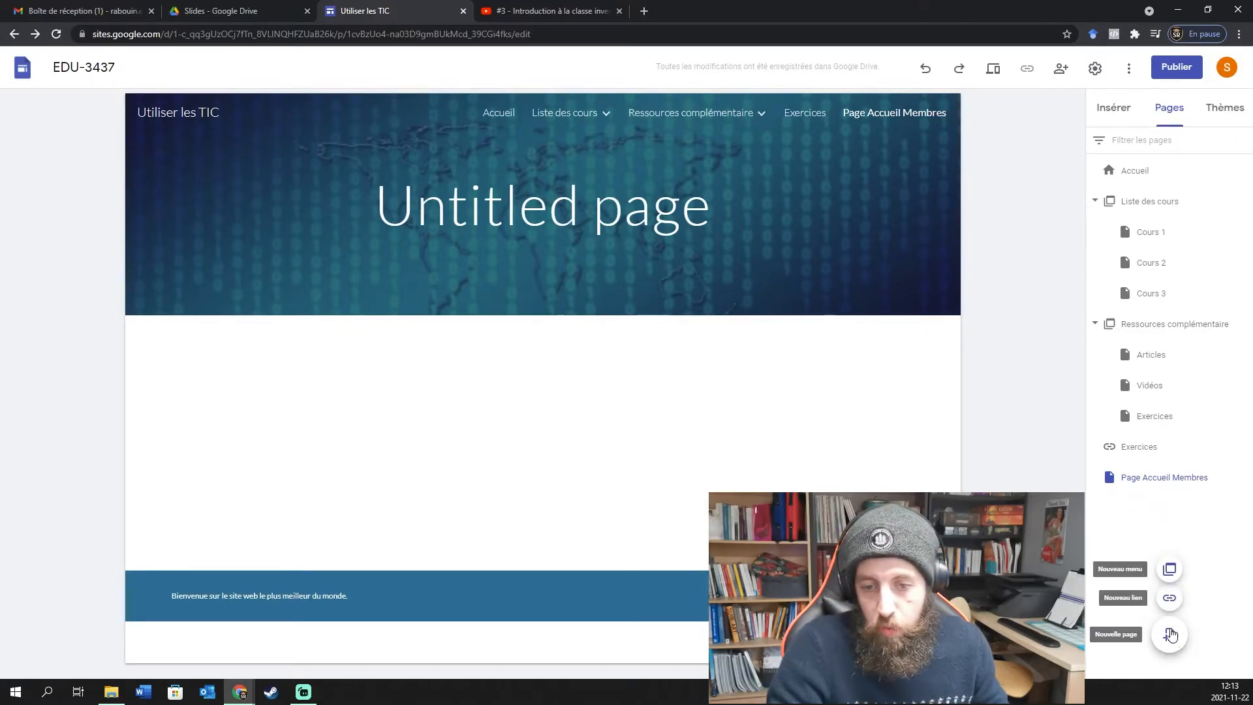
{"action": "left_click", "coordinate": [1244, 479]}
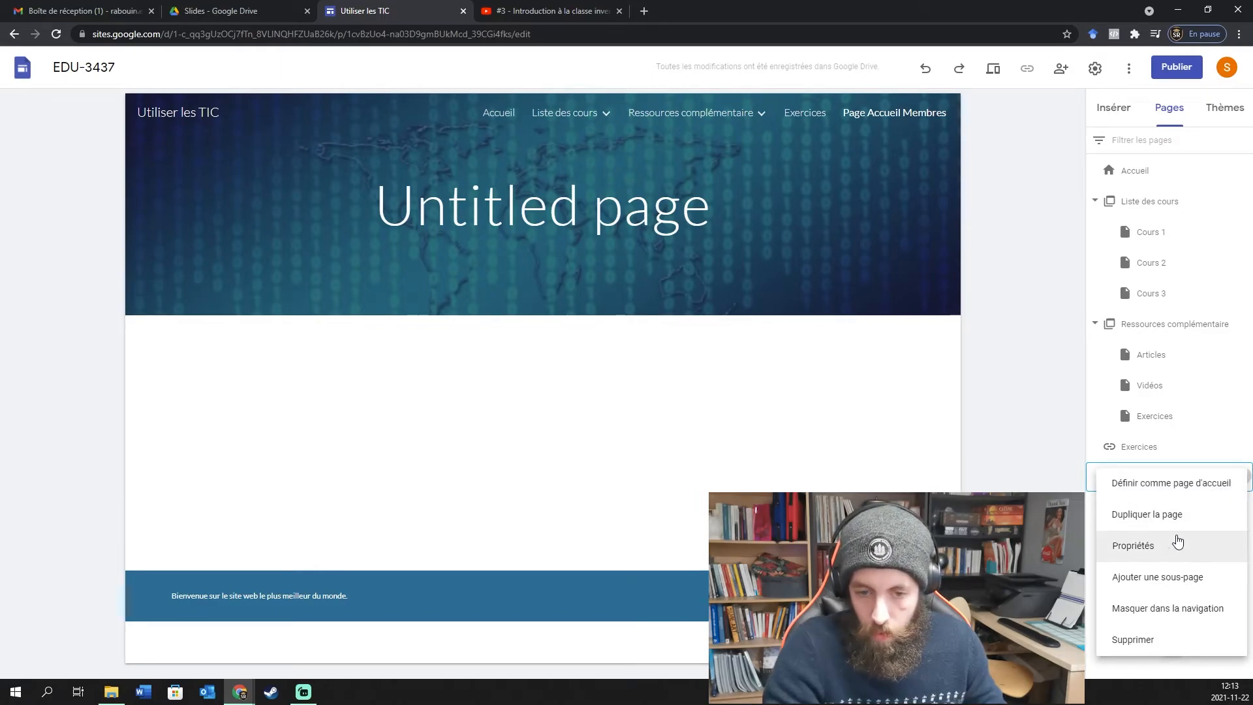
{"action": "left_click", "coordinate": [1177, 610]}
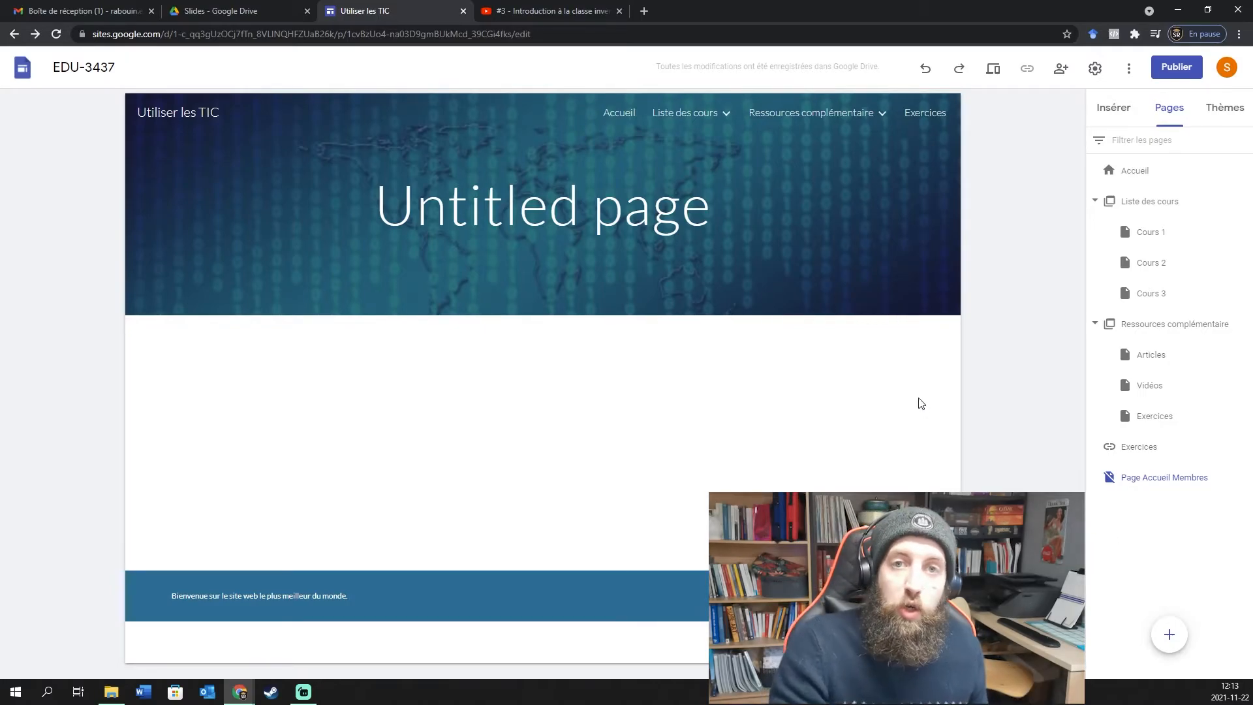
Replace the 'Untitled page' banner title with 'Page Accueil Membres', then return to Accueil.
{"action": "left_click", "coordinate": [624, 205]}
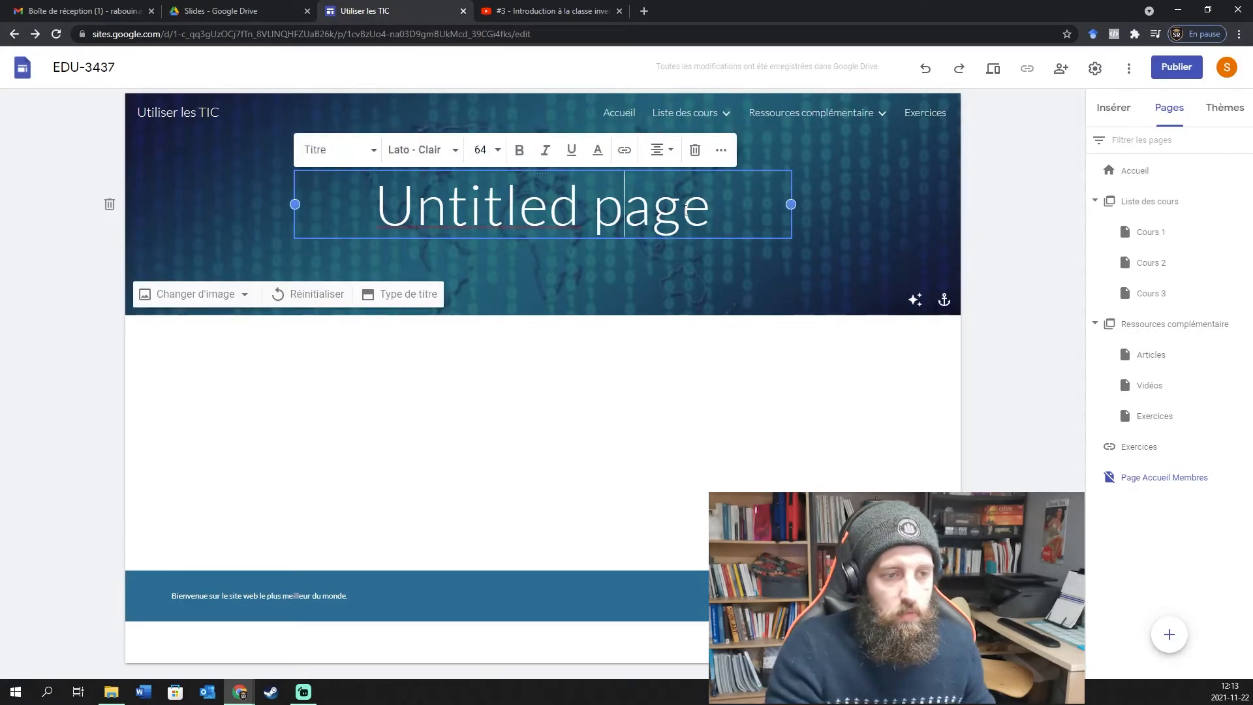
{"action": "left_click_drag", "start_coordinate": [714, 206], "coordinate": [155, 242]}
{"action": "type", "text": "Page"}
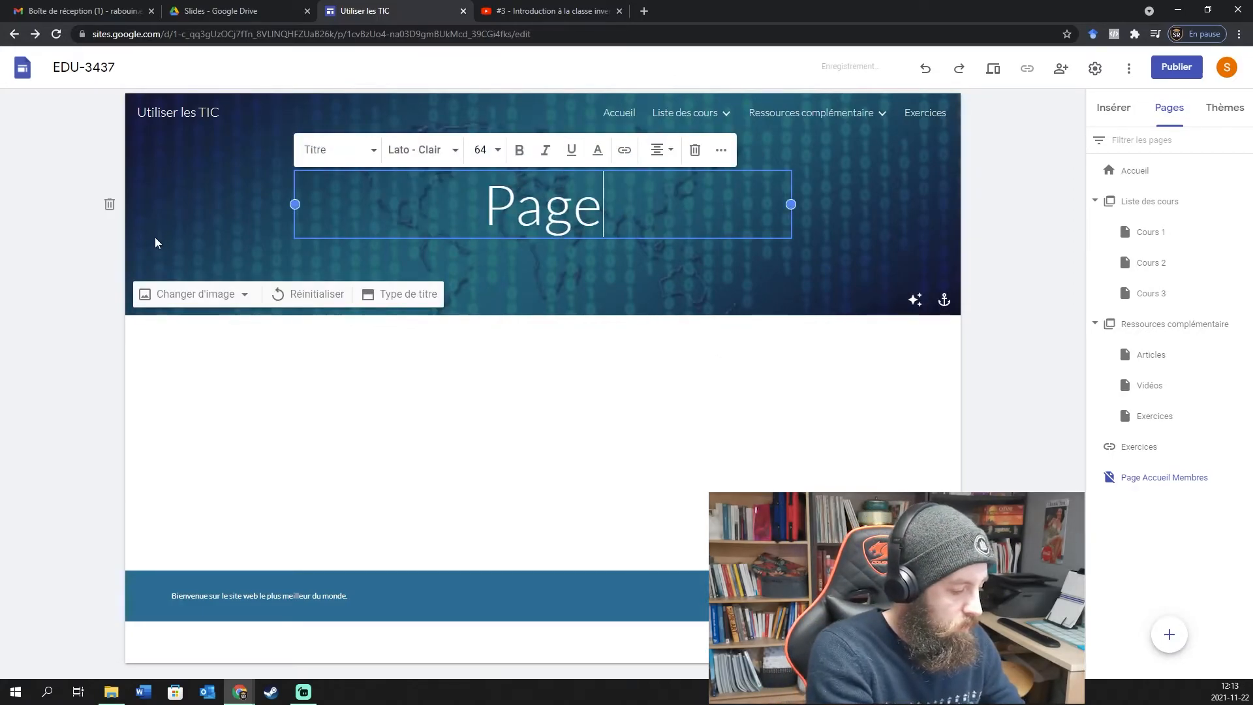
{"action": "type", "text": " Accueil Membres"}
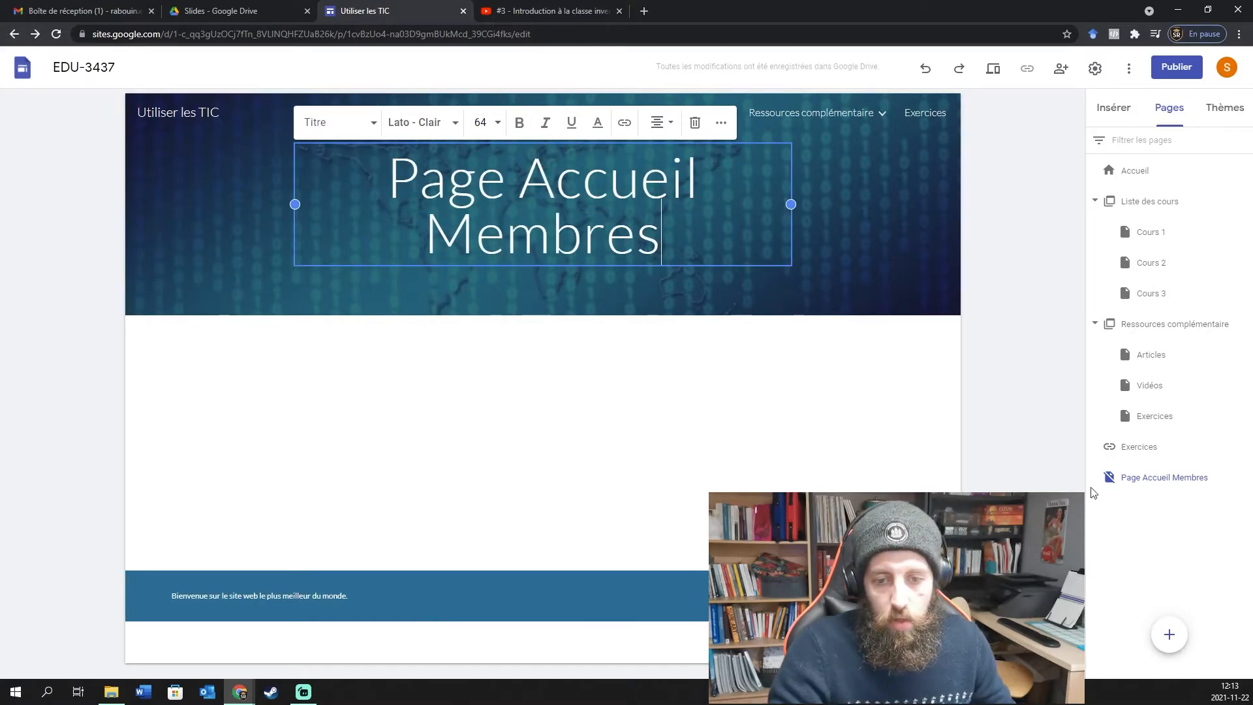
{"action": "left_click", "coordinate": [1195, 532]}
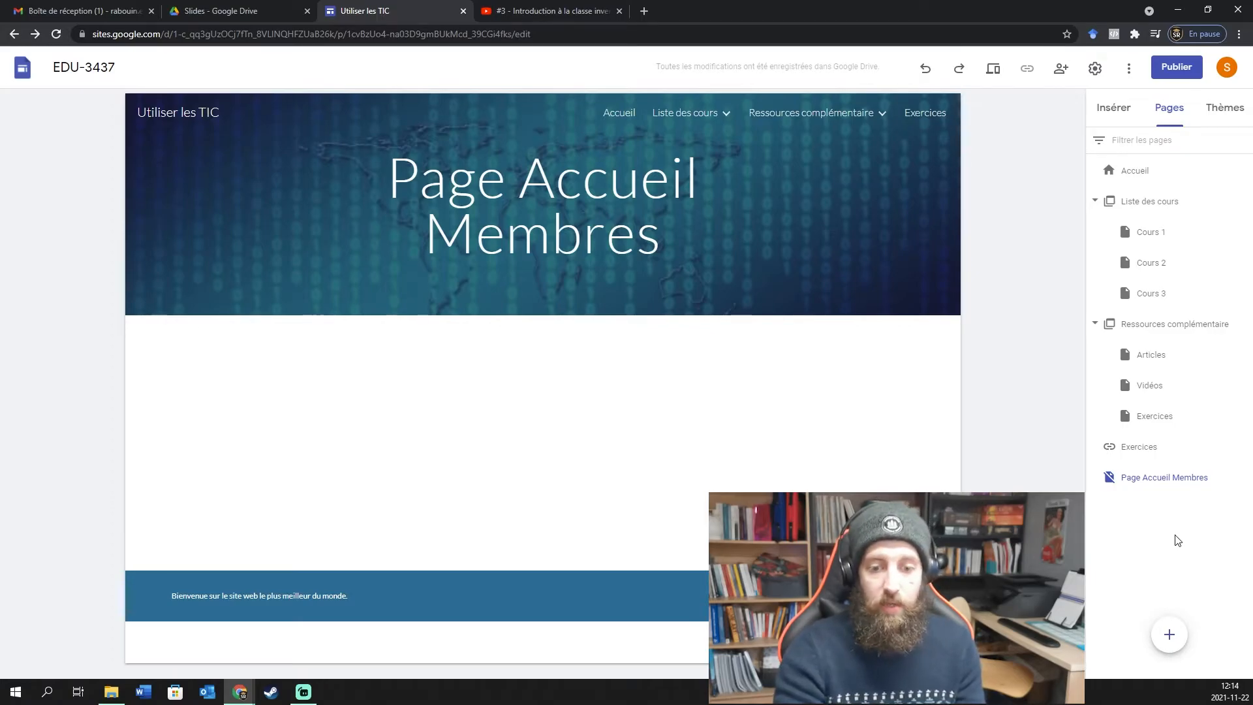
{"action": "mouse_move", "coordinate": [1169, 635]}
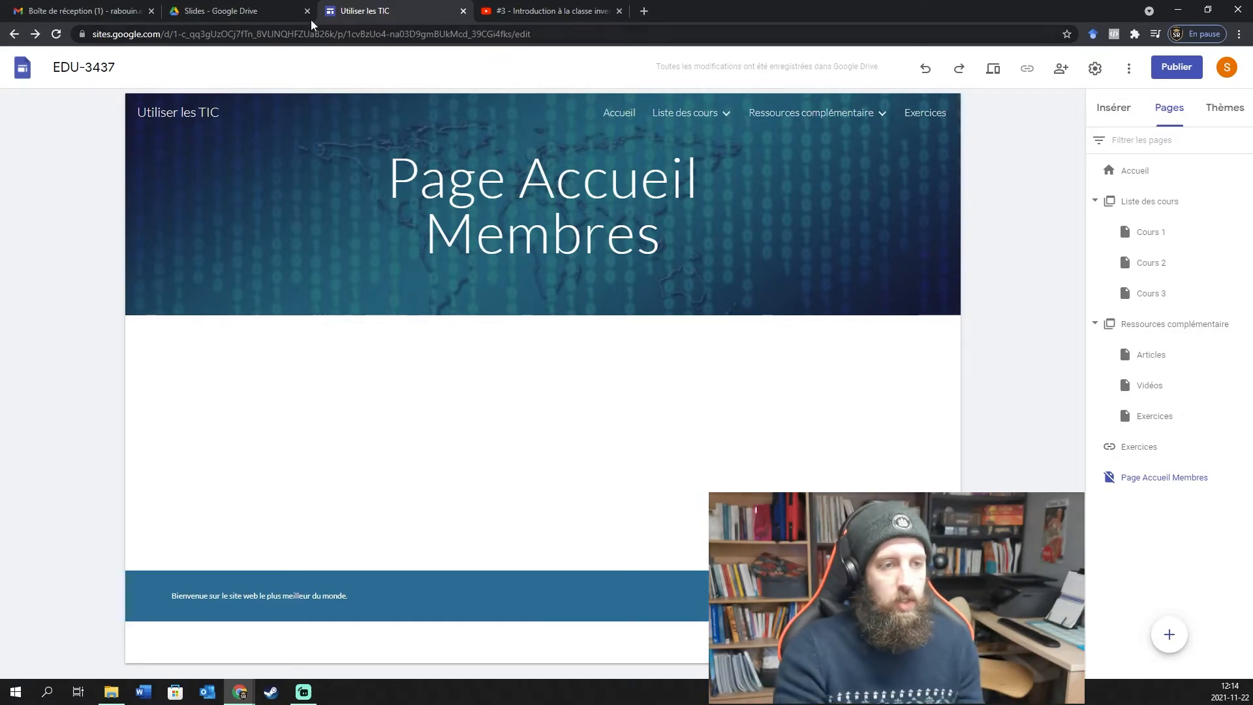
{"action": "left_click", "coordinate": [622, 118]}
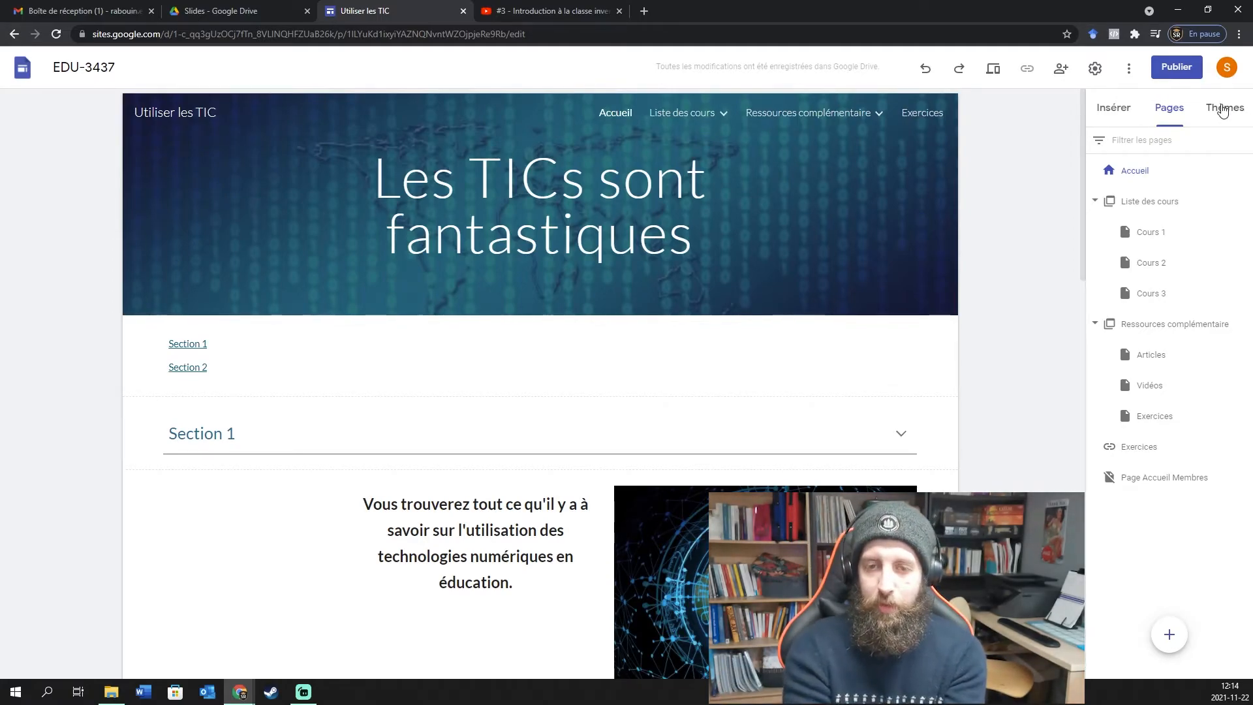
Switch the site theme from Simple to Aristote in the Thèmes panel.
{"action": "left_click", "coordinate": [1222, 110]}
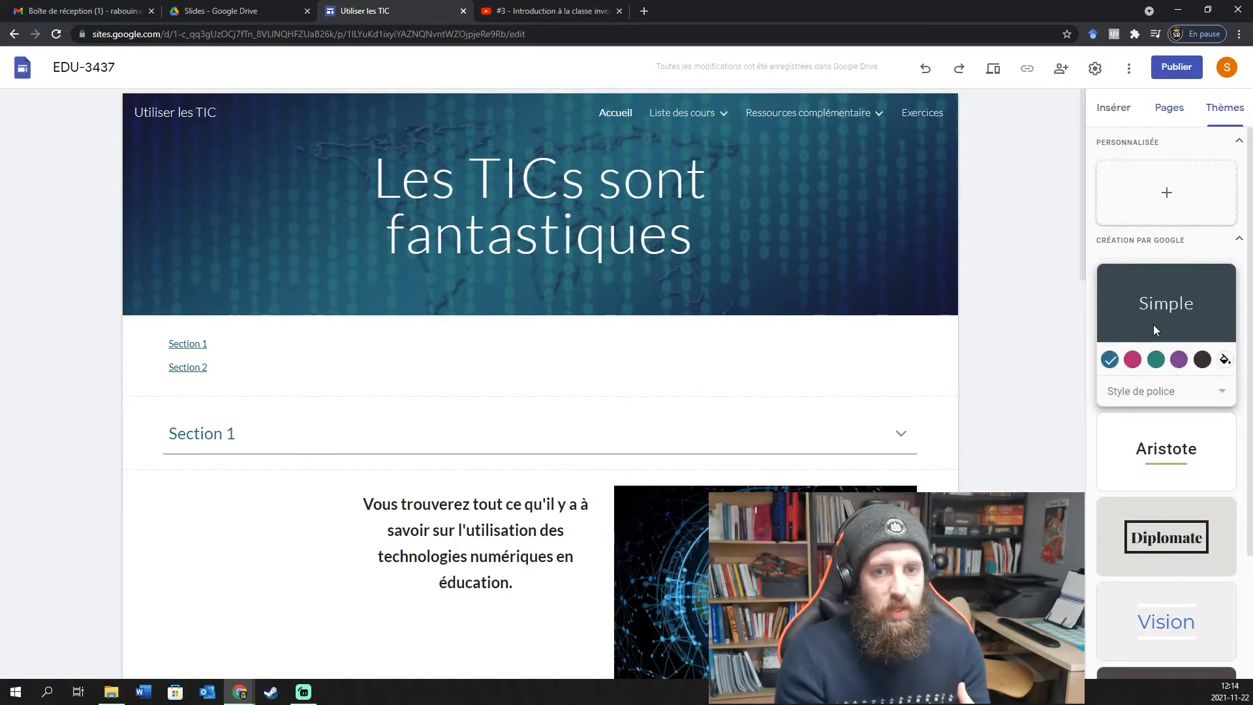
{"action": "scroll", "coordinate": [1153, 325], "scroll_direction": "down", "scroll_amount": 3}
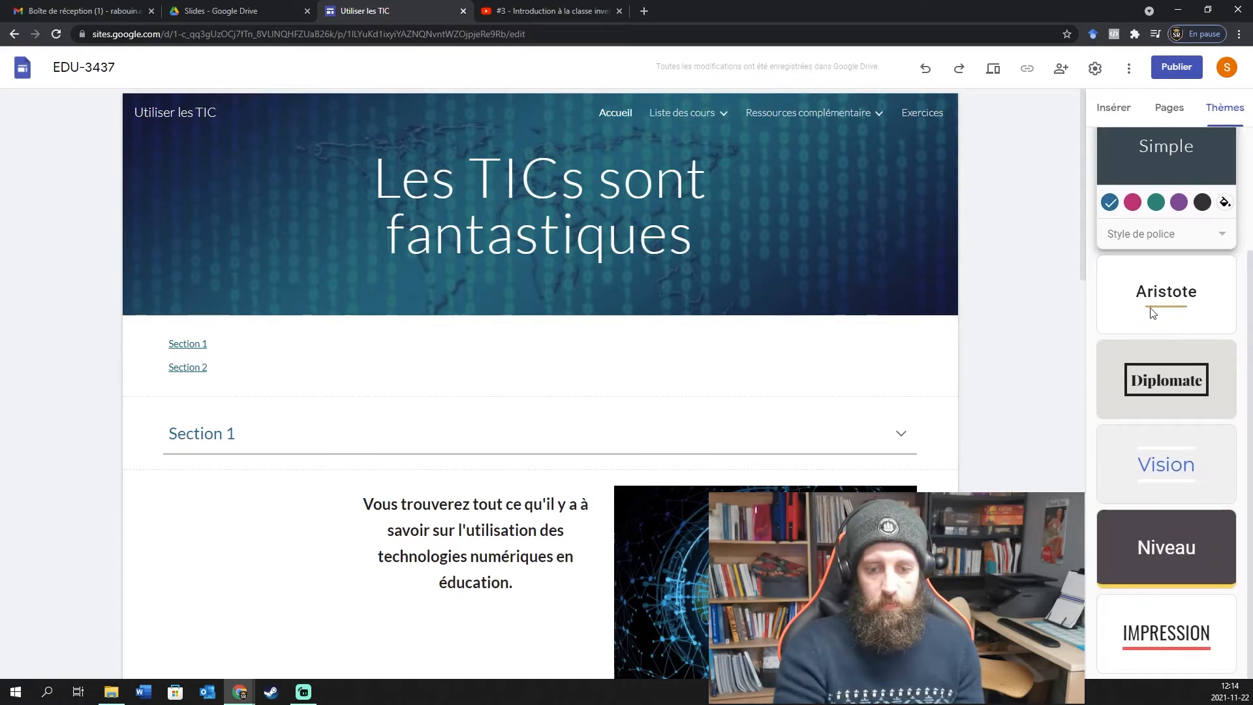
{"action": "scroll", "coordinate": [1024, 340], "scroll_direction": "down", "scroll_amount": 1}
{"action": "scroll", "coordinate": [1029, 343], "scroll_direction": "up", "scroll_amount": 1}
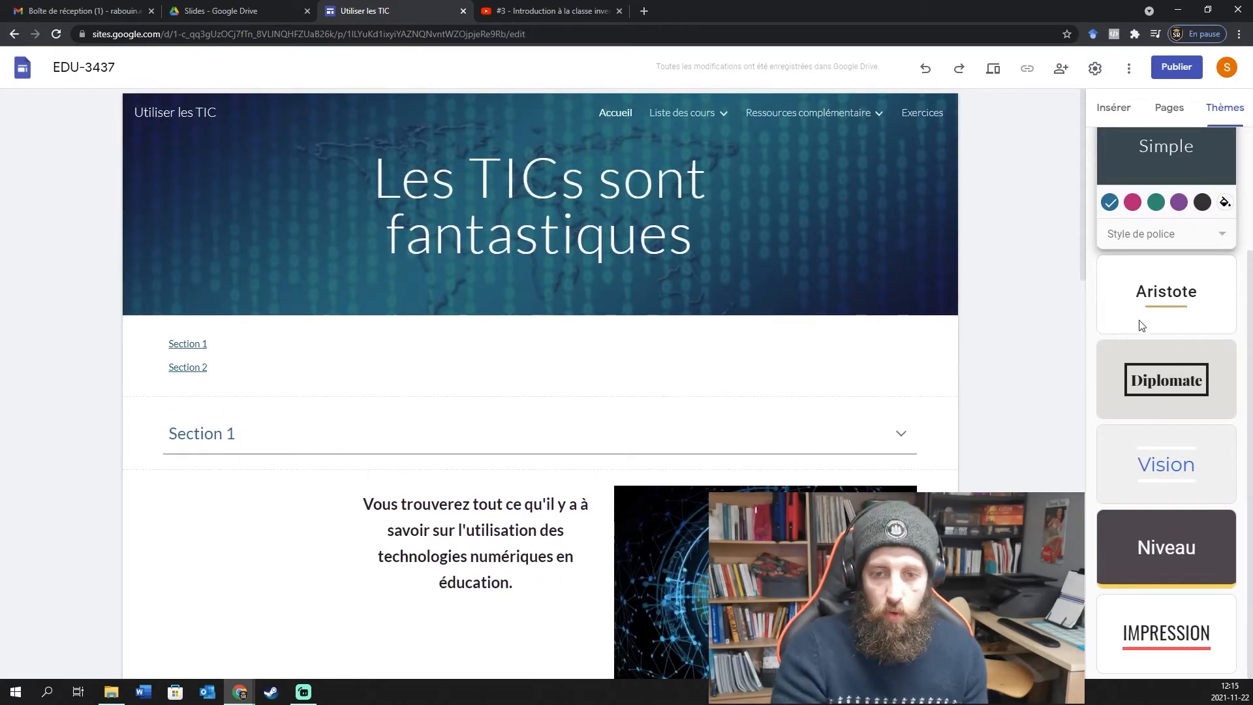
{"action": "left_click", "coordinate": [1165, 294]}
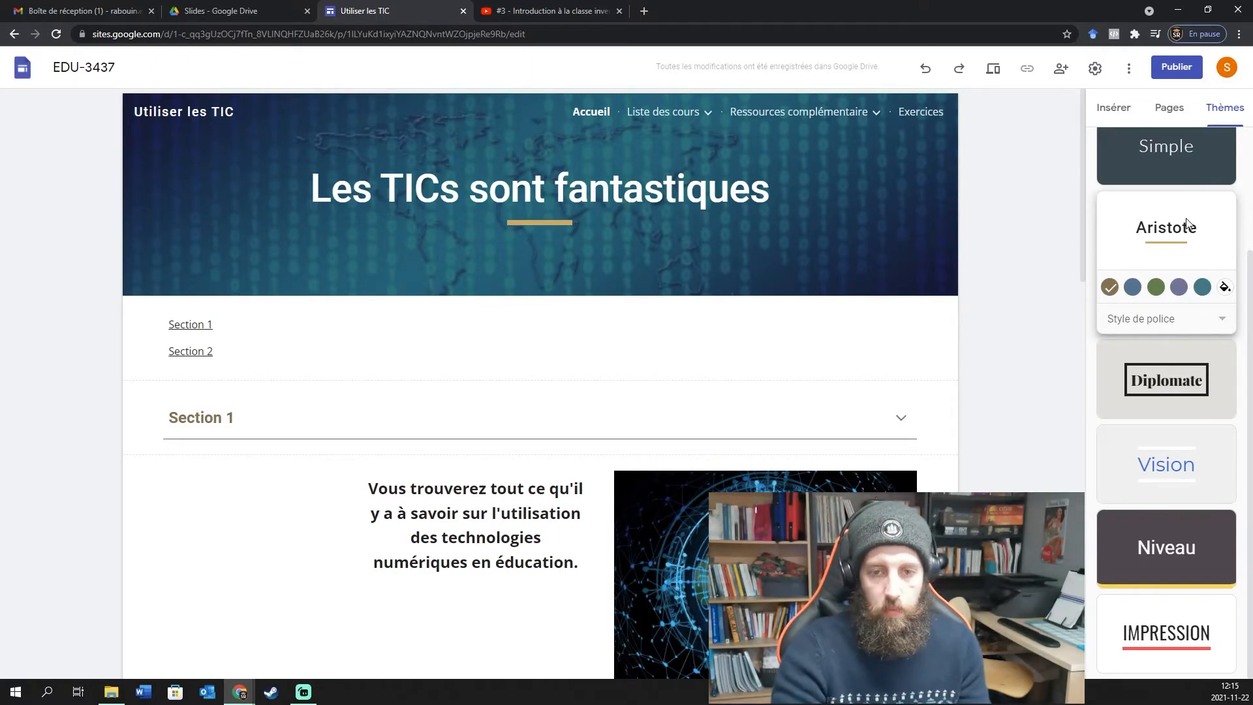
Pick the green Aristote colour variant and review the recoloured page down to the footer.
{"action": "scroll", "coordinate": [1183, 260], "scroll_direction": "up", "scroll_amount": 3}
{"action": "scroll", "coordinate": [1185, 304], "scroll_direction": "down", "scroll_amount": 3}
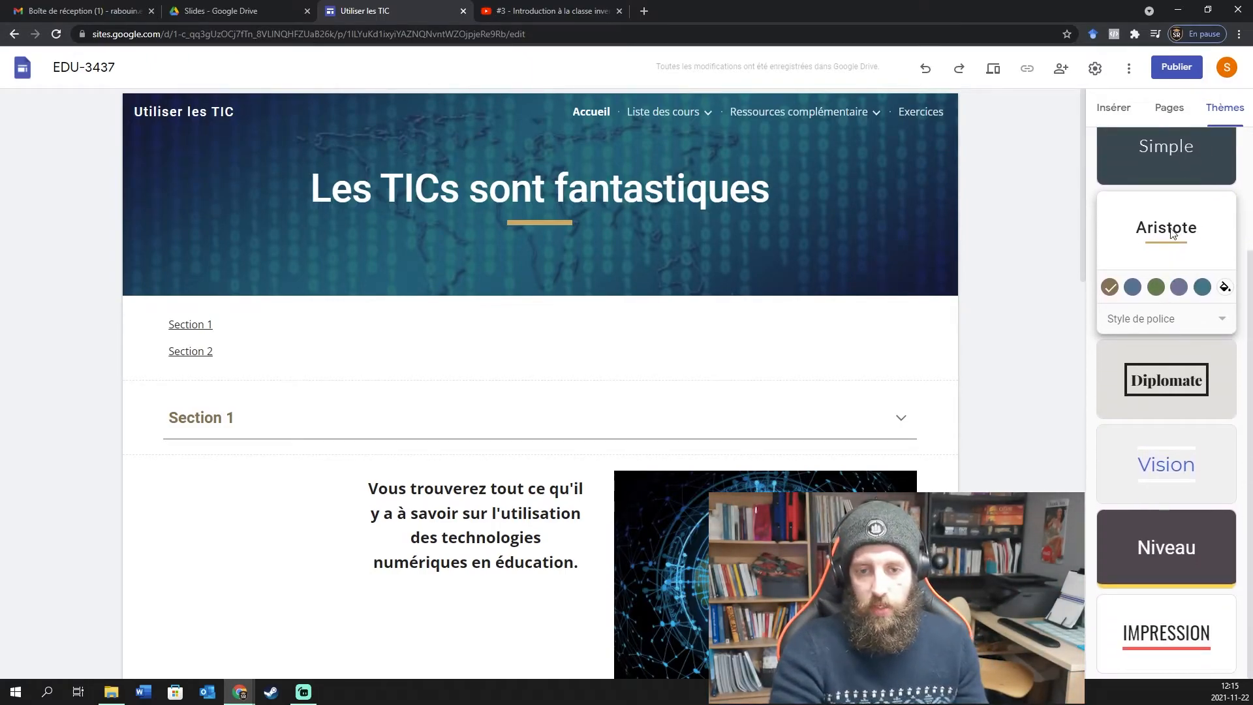
{"action": "left_click", "coordinate": [1155, 287]}
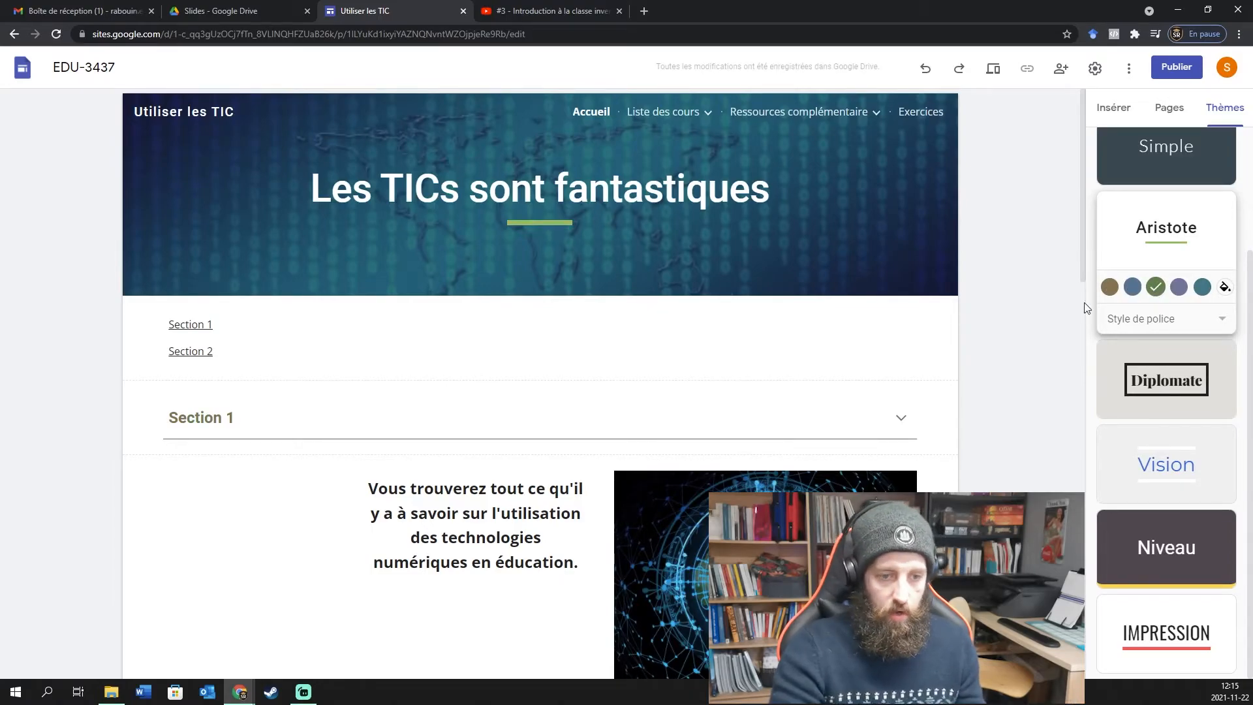
{"action": "scroll", "coordinate": [592, 330], "scroll_direction": "down", "scroll_amount": 8}
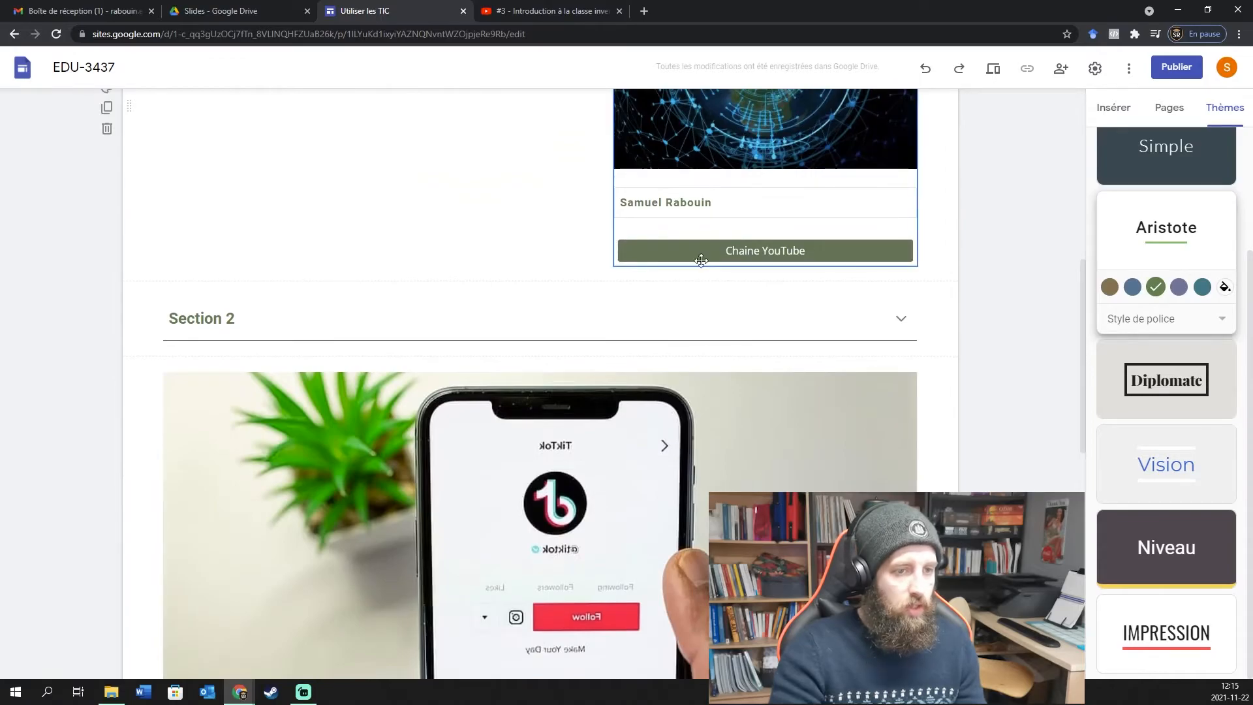
{"action": "scroll", "coordinate": [517, 355], "scroll_direction": "down", "scroll_amount": 8}
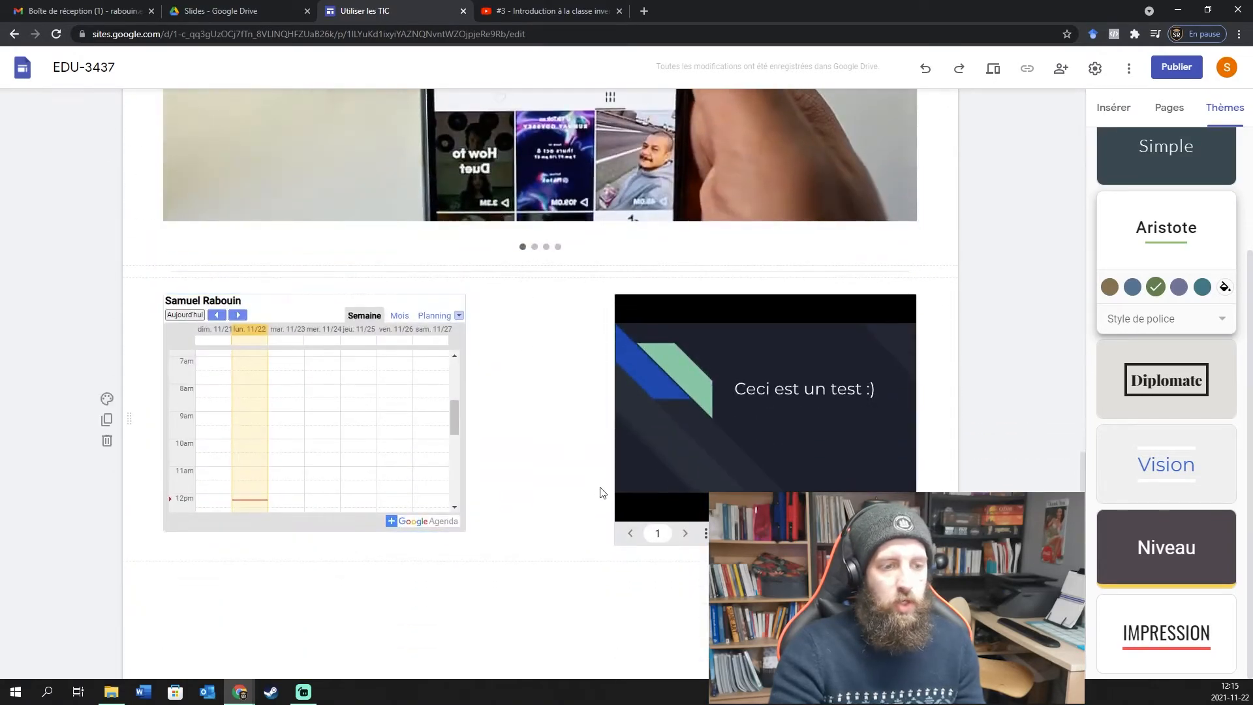
{"action": "scroll", "coordinate": [599, 492], "scroll_direction": "down", "scroll_amount": 2}
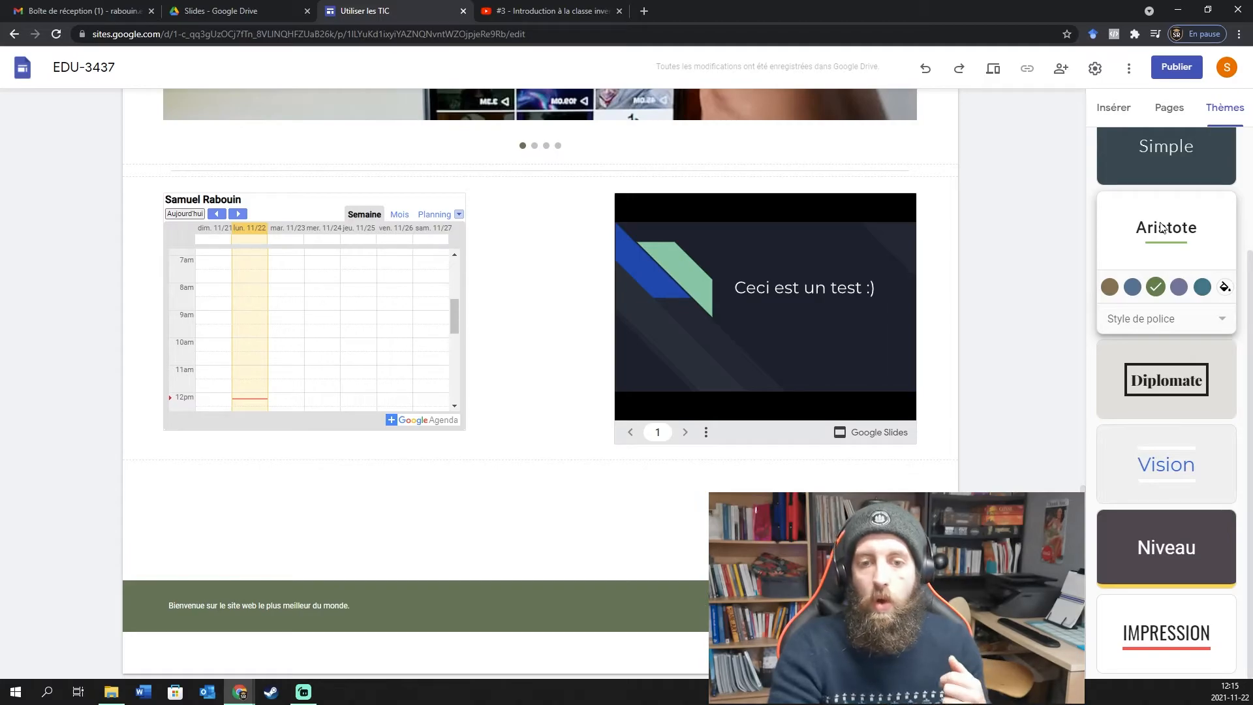
{"action": "scroll", "coordinate": [1172, 501], "scroll_direction": "up", "scroll_amount": 3}
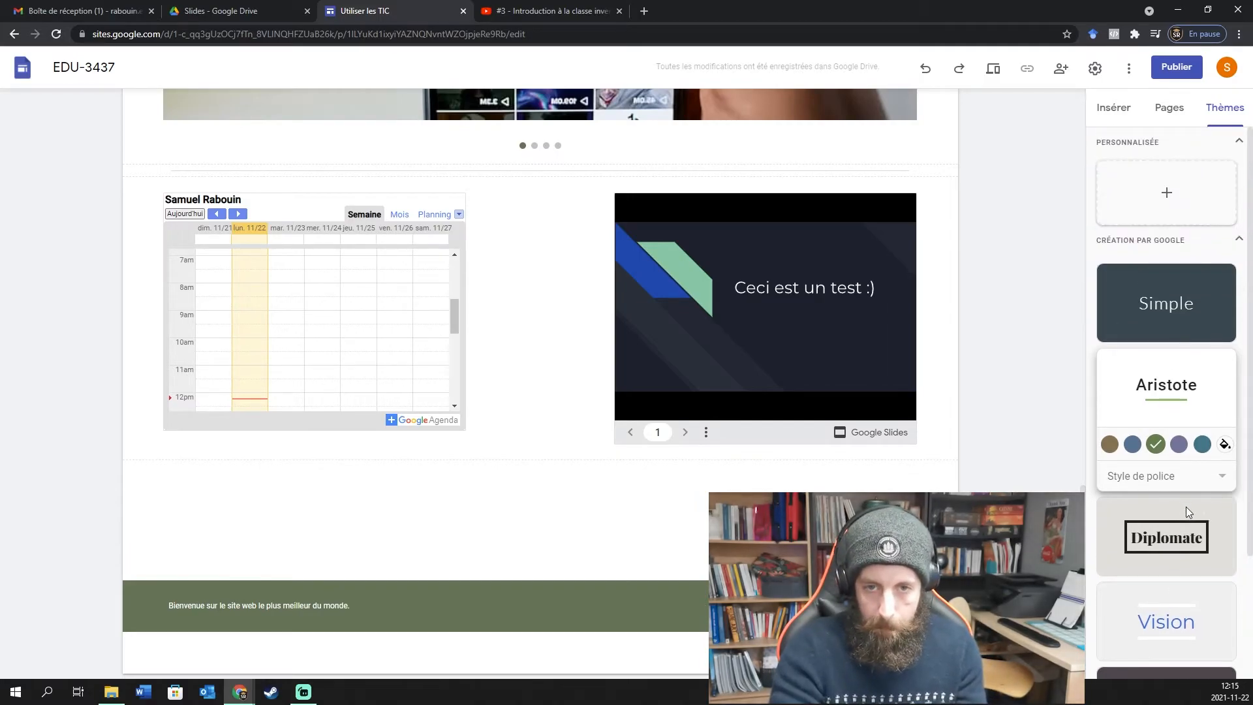
{"action": "scroll", "coordinate": [1151, 448], "scroll_direction": "down", "scroll_amount": 3}
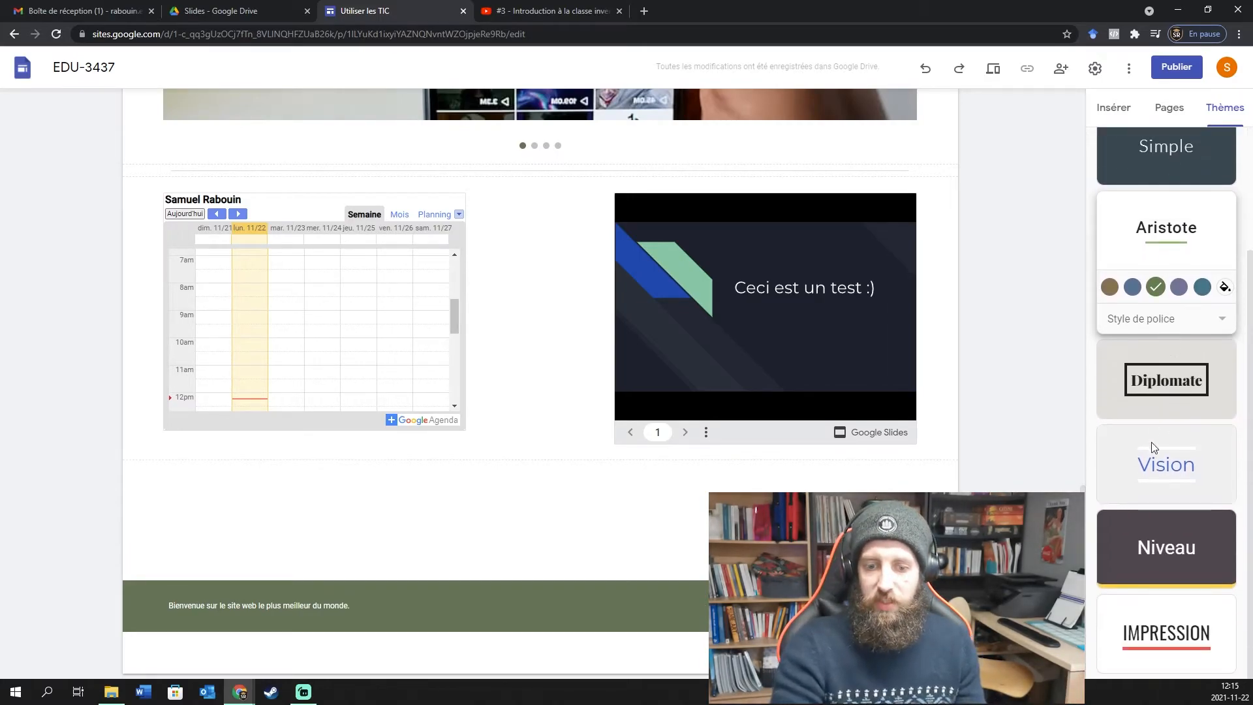
{"action": "scroll", "coordinate": [1145, 487], "scroll_direction": "up", "scroll_amount": 3}
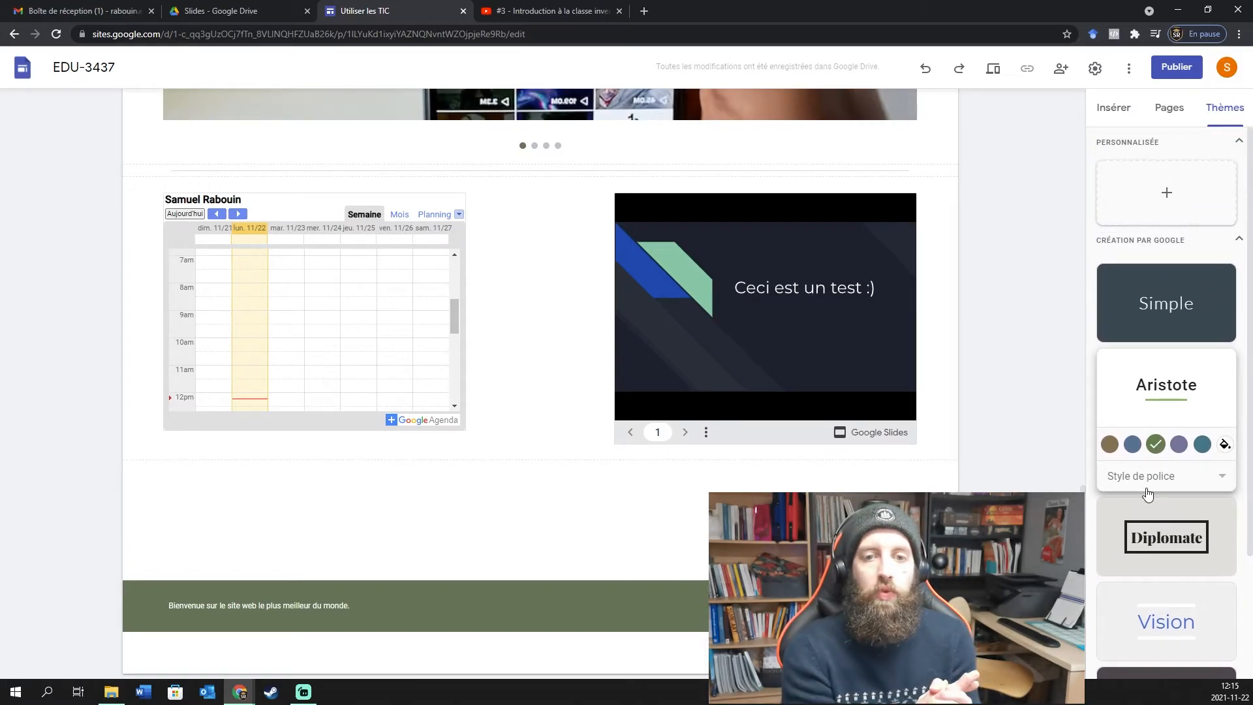
{"action": "left_click", "coordinate": [1165, 194]}
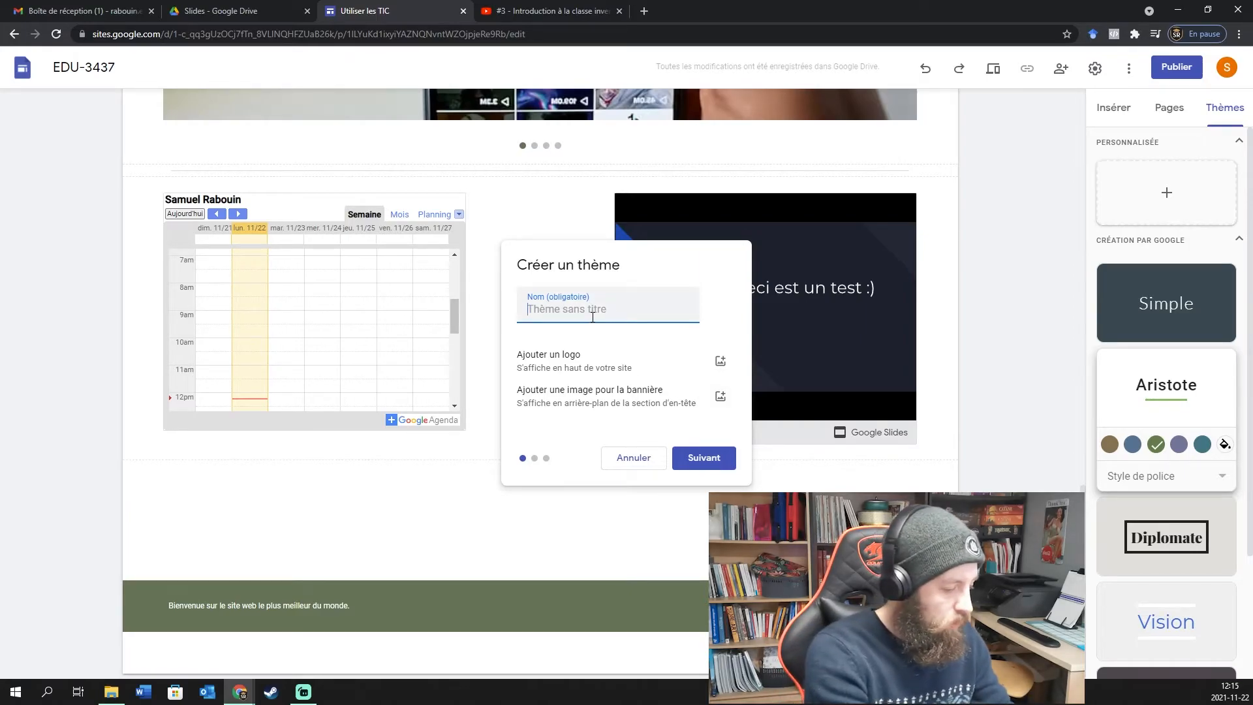
{"action": "type", "text": "Test"}
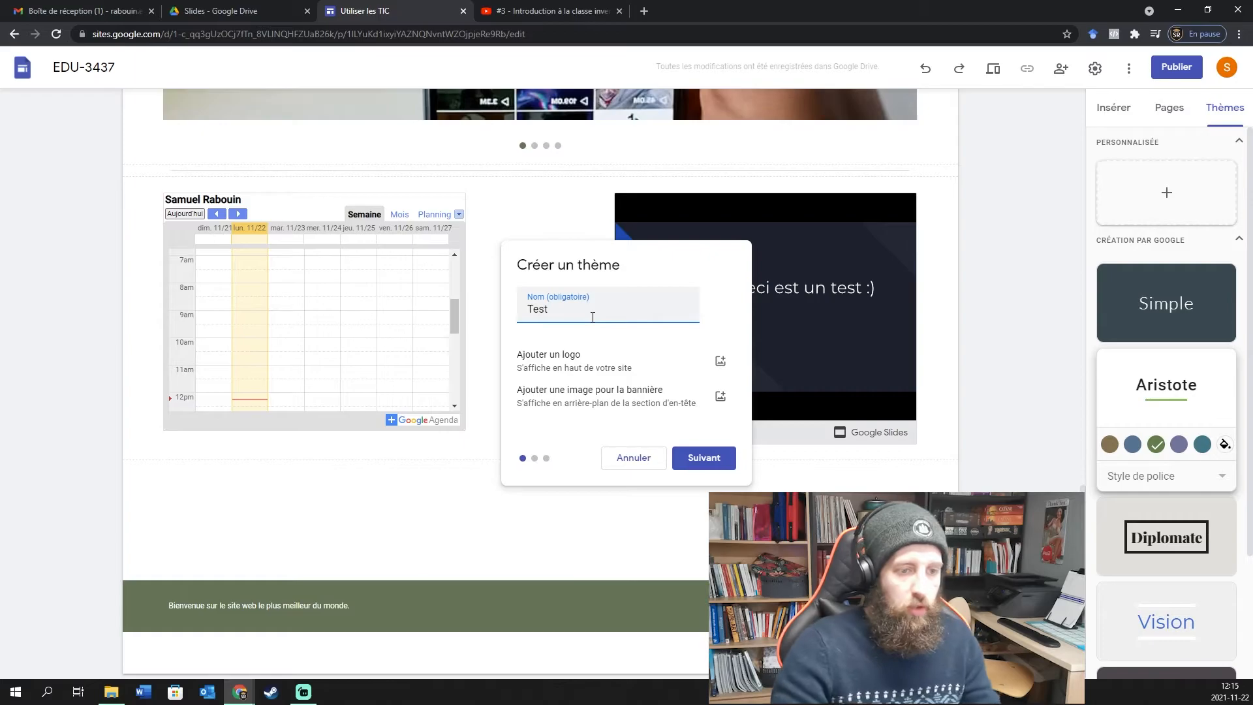
{"action": "left_click", "coordinate": [704, 459]}
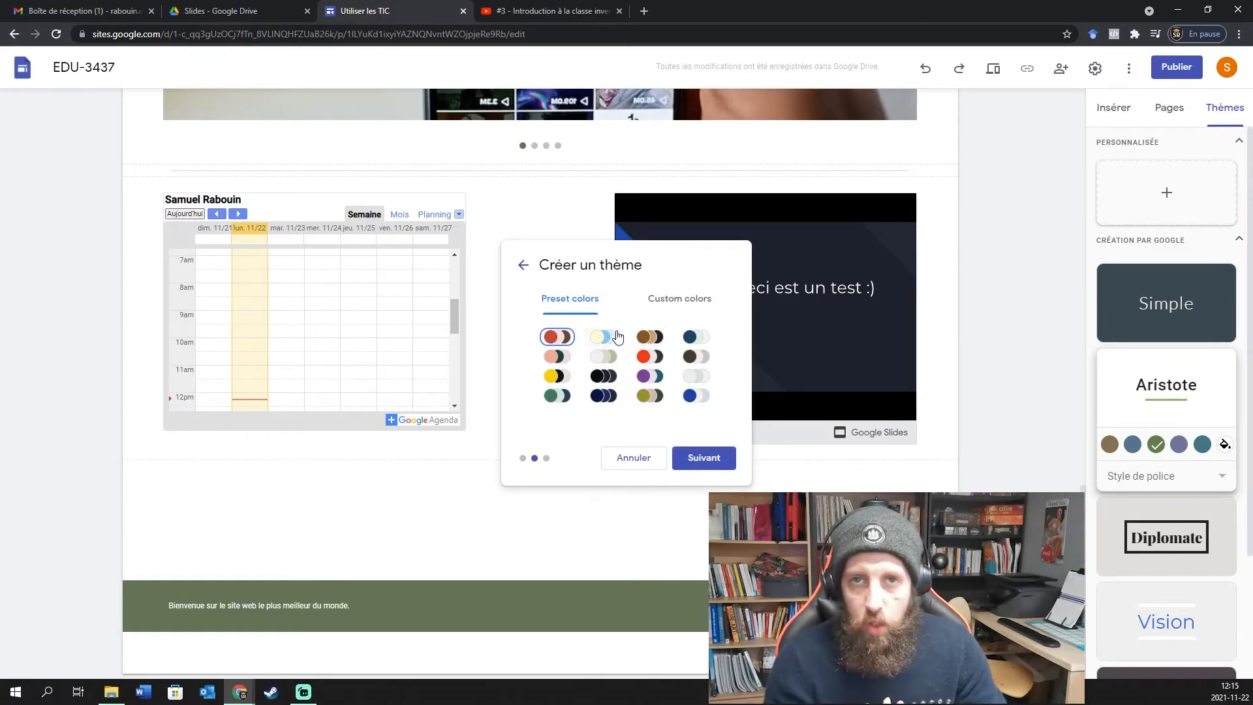
{"action": "left_click", "coordinate": [672, 309]}
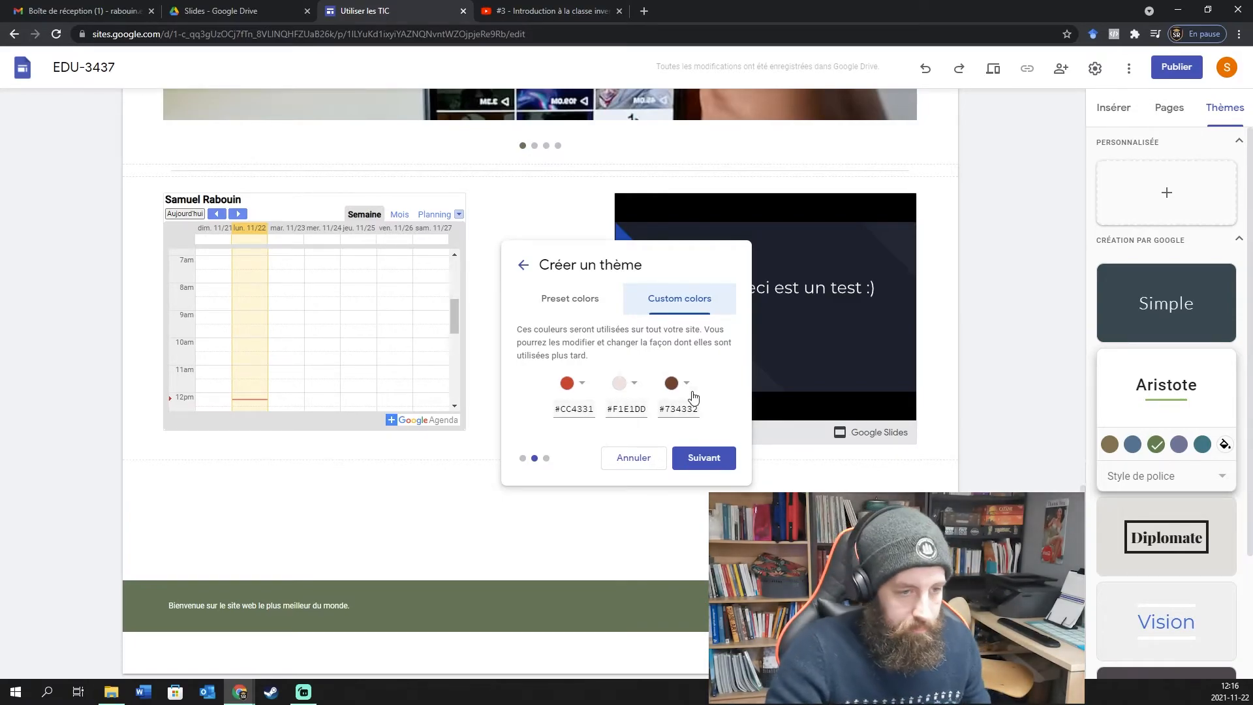
{"action": "left_click", "coordinate": [711, 457]}
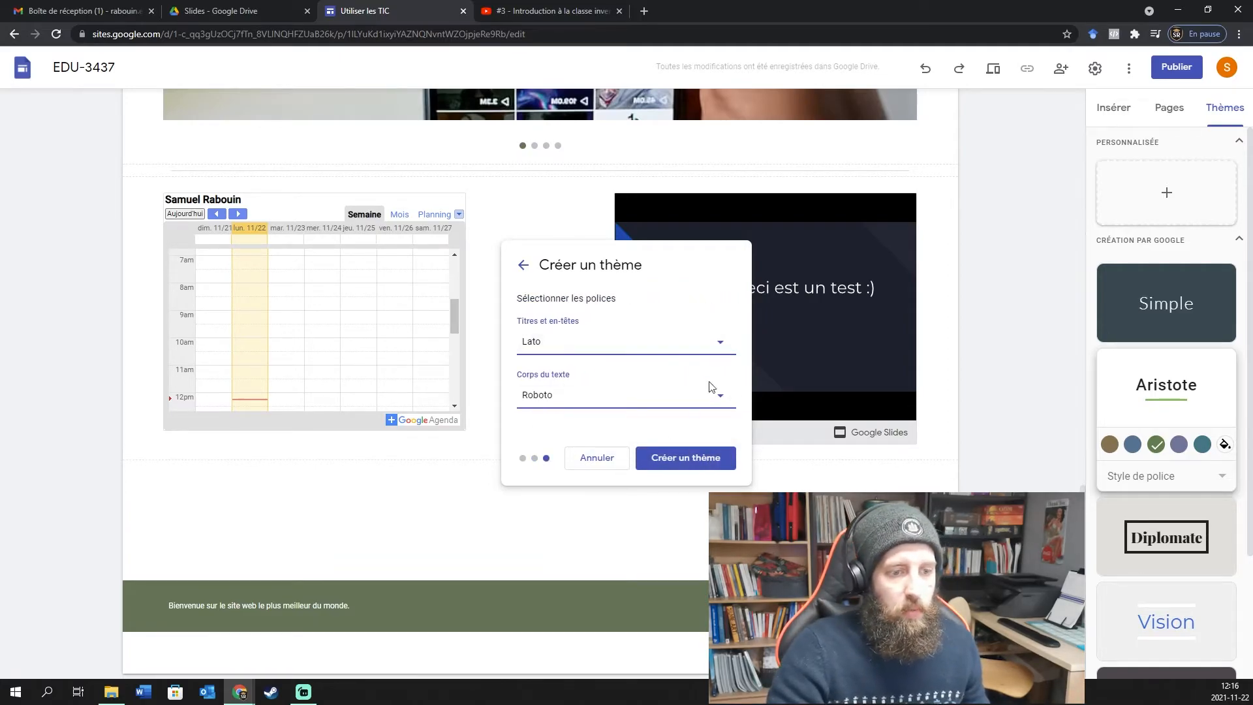
{"action": "left_click", "coordinate": [601, 457]}
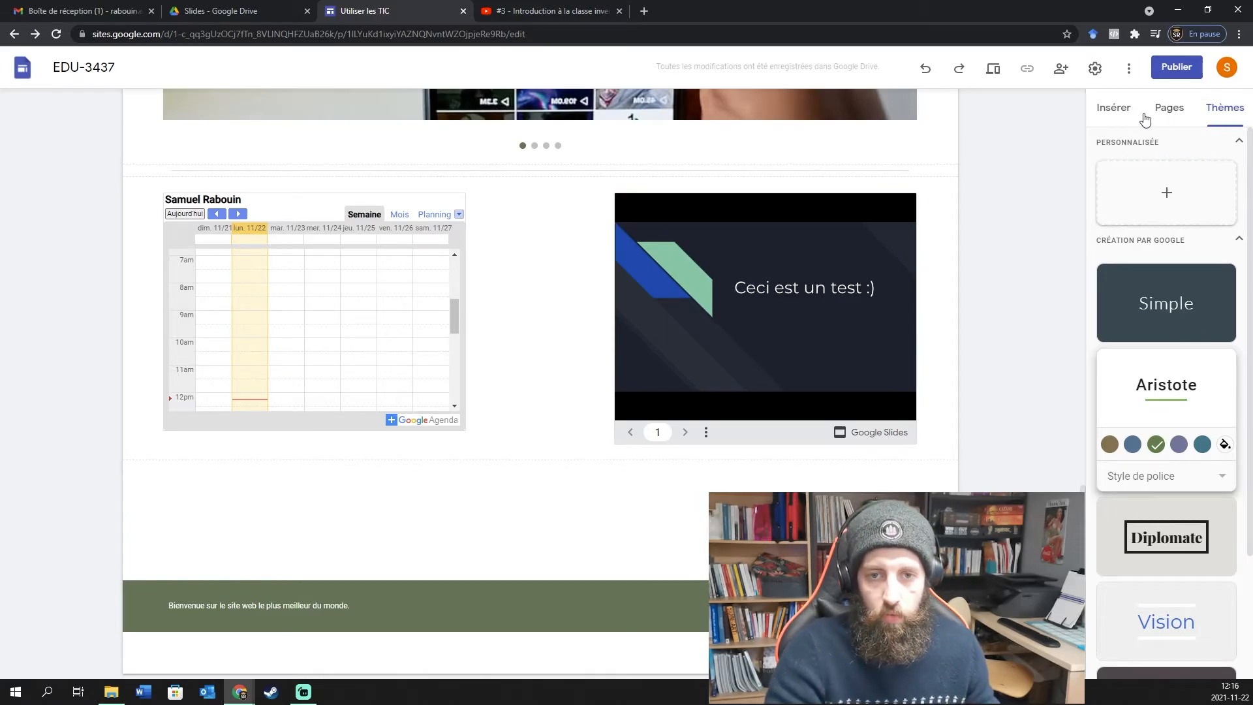
Open the site's Navigation settings, showing mode Haut and colour Transparent.
{"action": "left_click", "coordinate": [1122, 112]}
{"action": "scroll", "coordinate": [1034, 314], "scroll_direction": "up", "scroll_amount": 15}
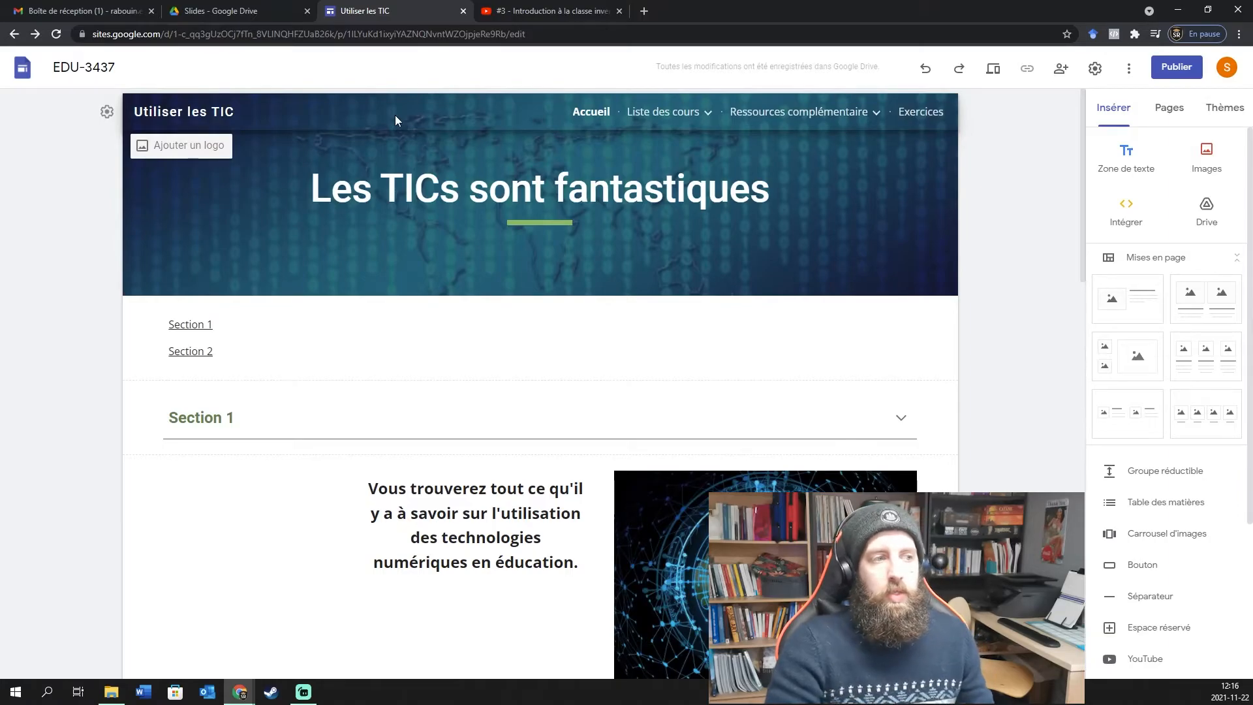
{"action": "left_click", "coordinate": [107, 113]}
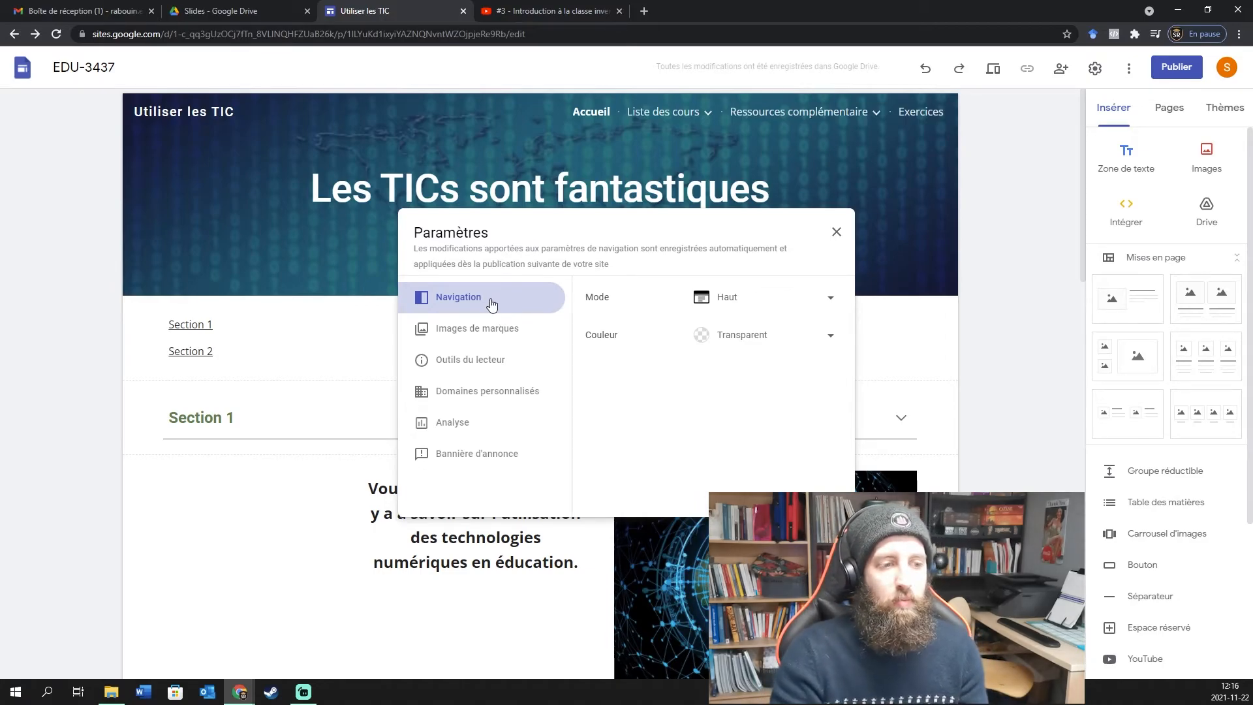
{"action": "left_click", "coordinate": [831, 299]}
{"action": "left_click", "coordinate": [803, 334]}
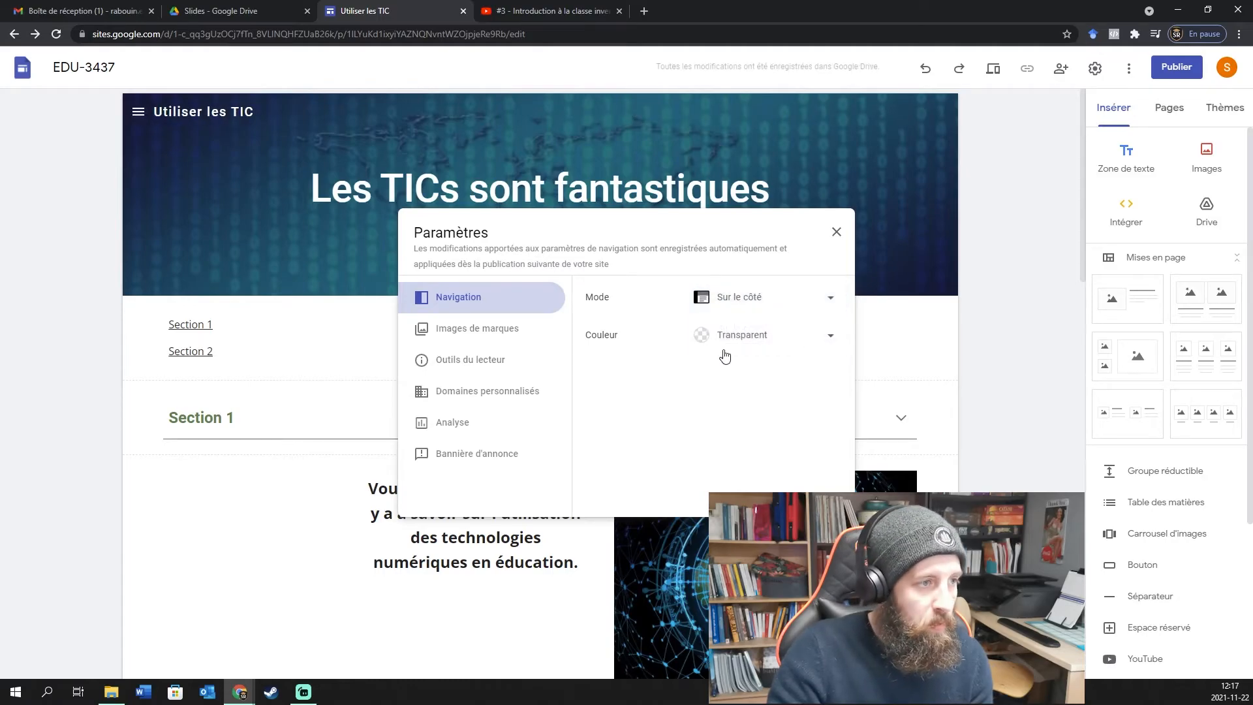
{"action": "left_click", "coordinate": [777, 301]}
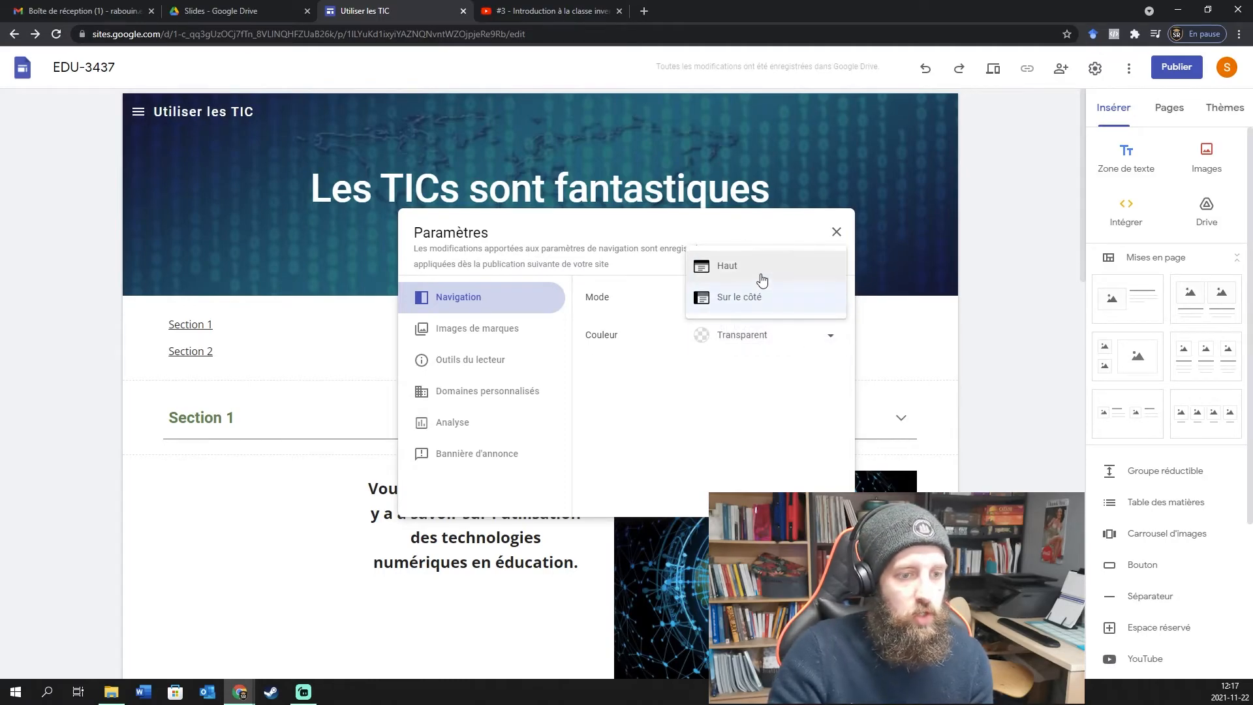
{"action": "left_click", "coordinate": [762, 280]}
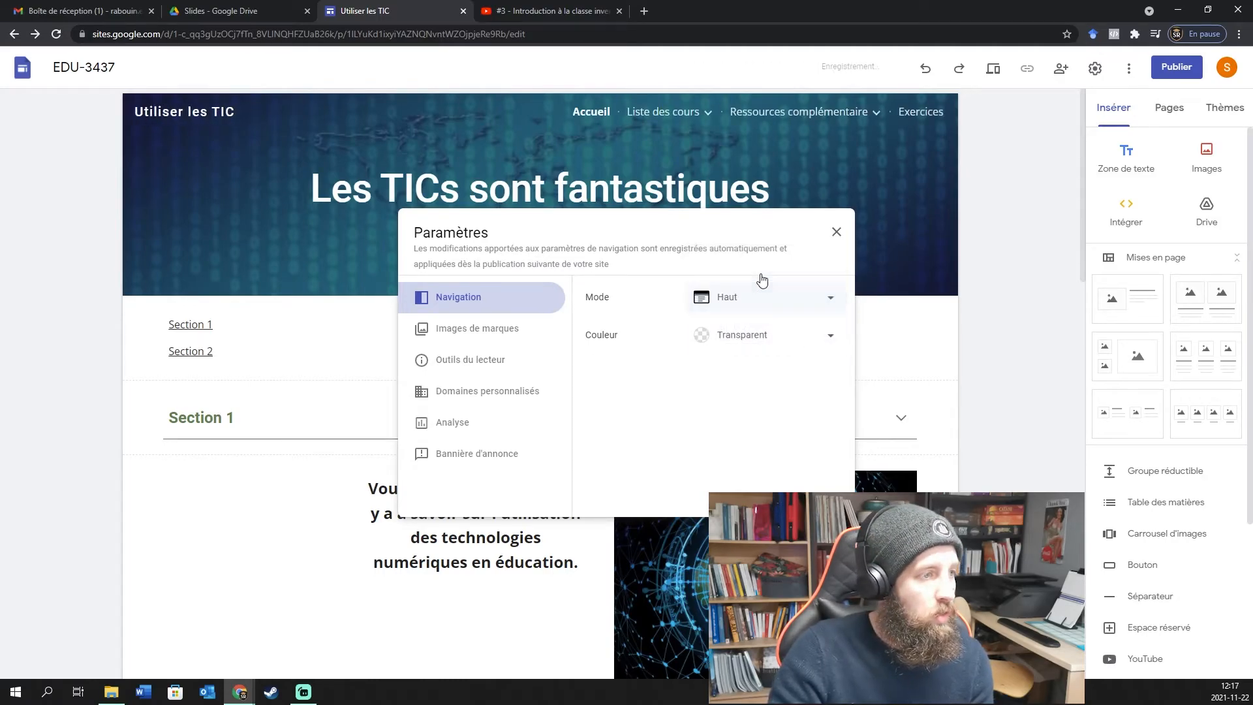
{"action": "left_click", "coordinate": [801, 306]}
{"action": "left_click", "coordinate": [750, 328]}
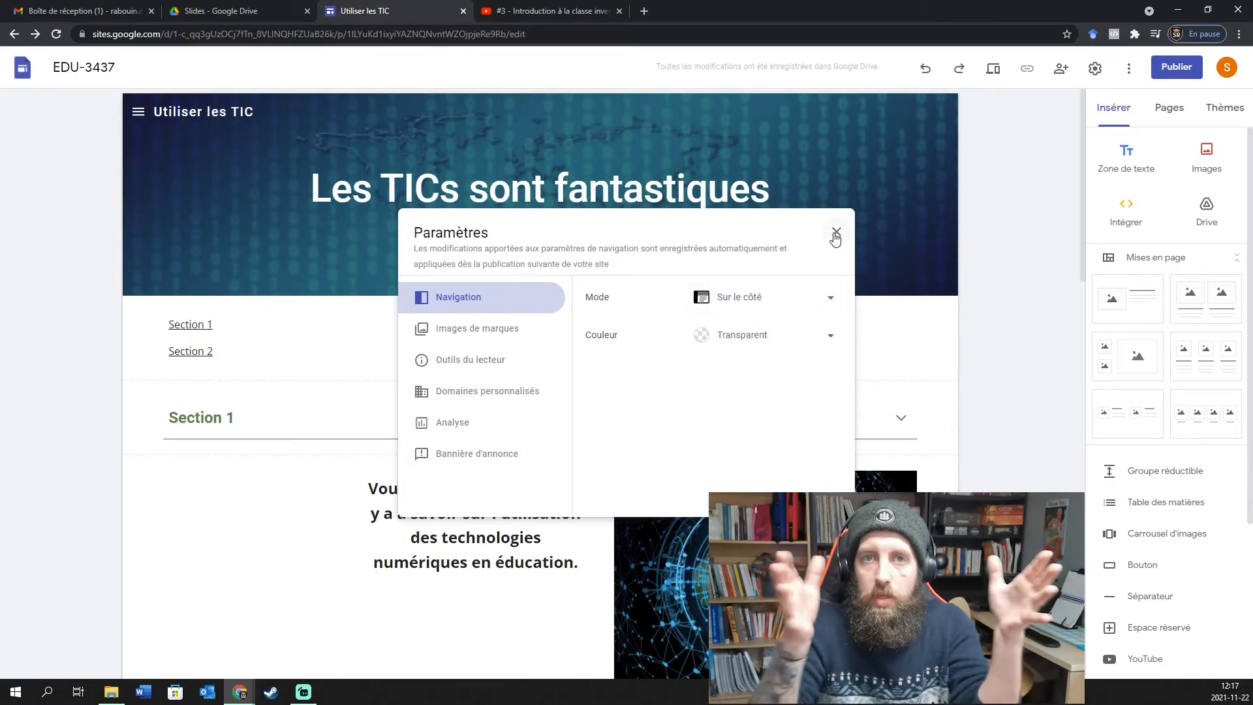
{"action": "left_click", "coordinate": [835, 235]}
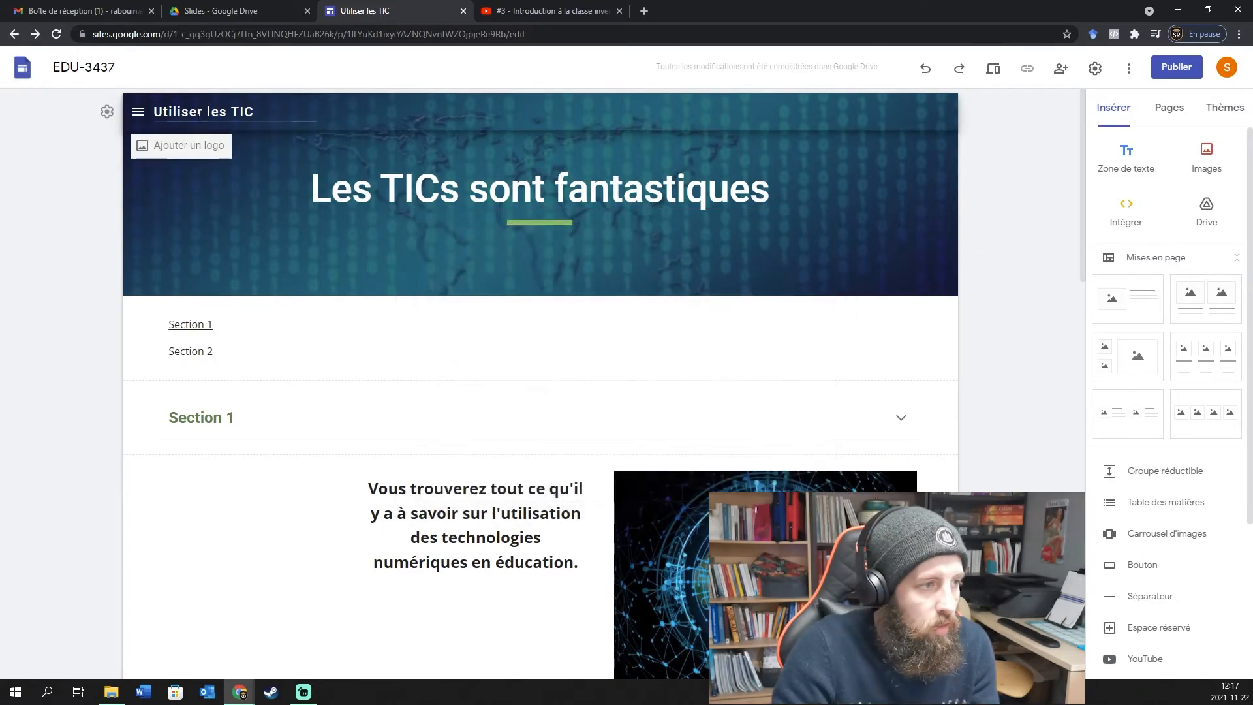
{"action": "left_click", "coordinate": [137, 112]}
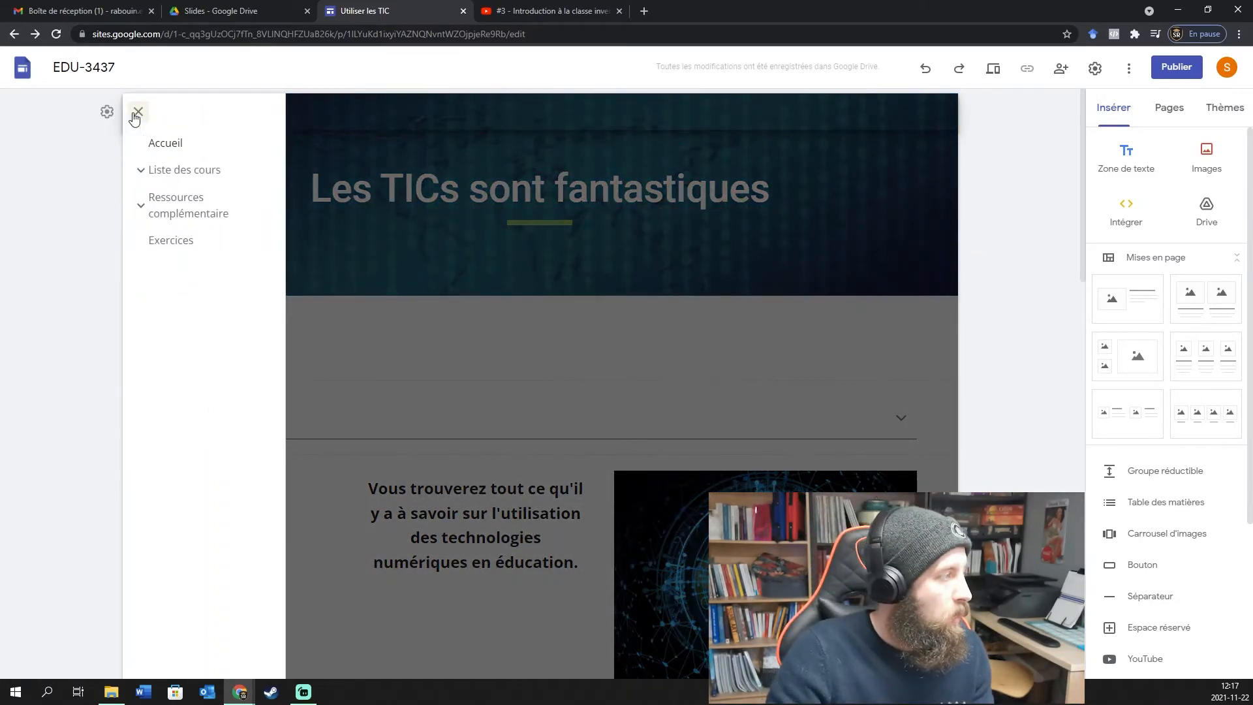
{"action": "left_click", "coordinate": [137, 113]}
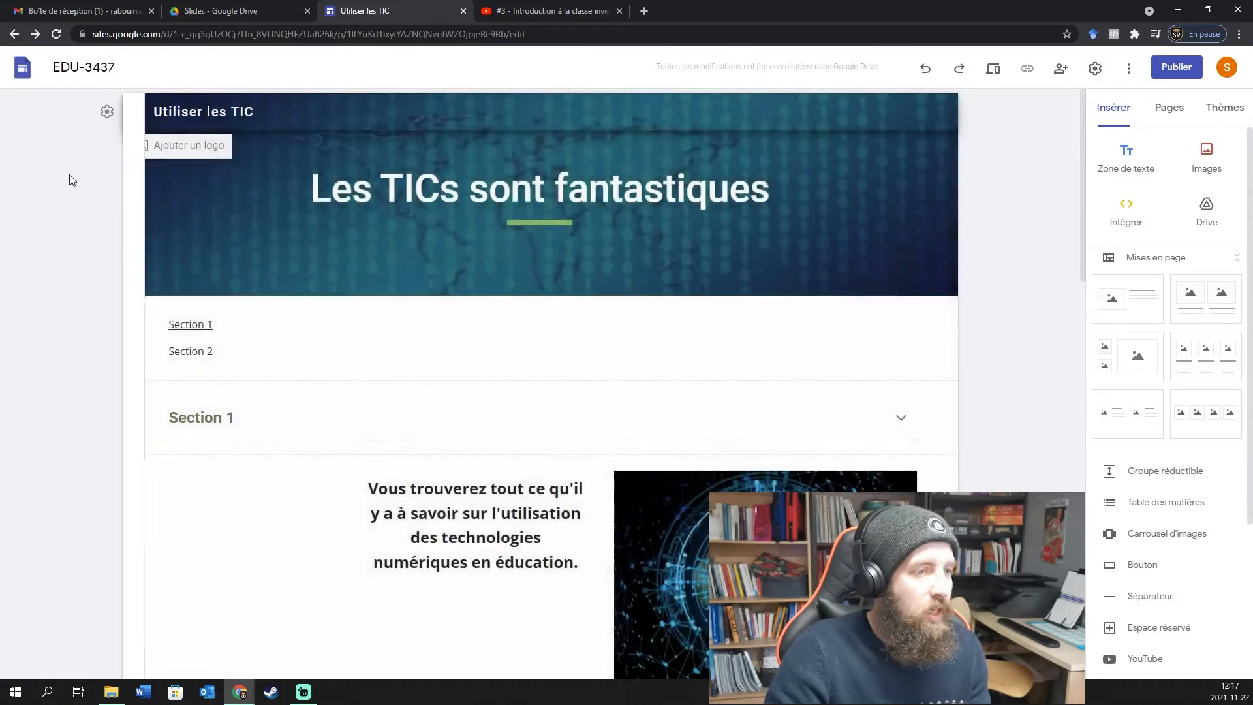
{"action": "left_click", "coordinate": [108, 113]}
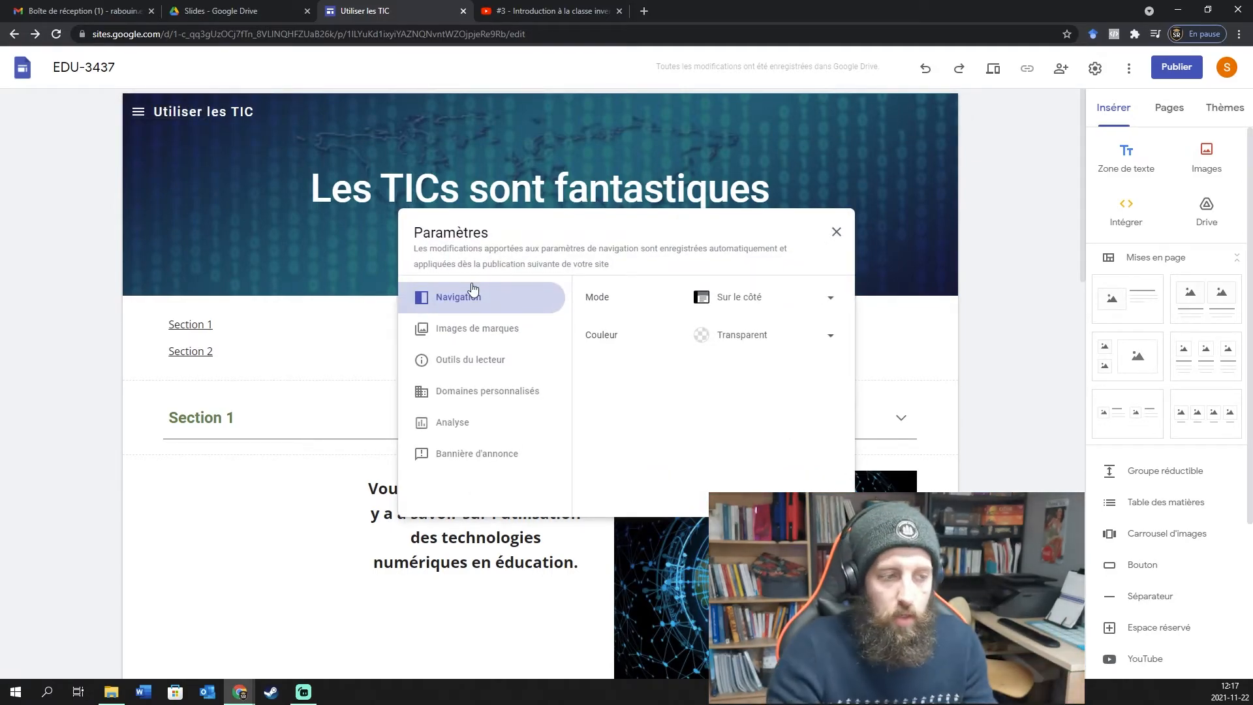
{"action": "left_click", "coordinate": [807, 300]}
{"action": "left_click", "coordinate": [772, 268]}
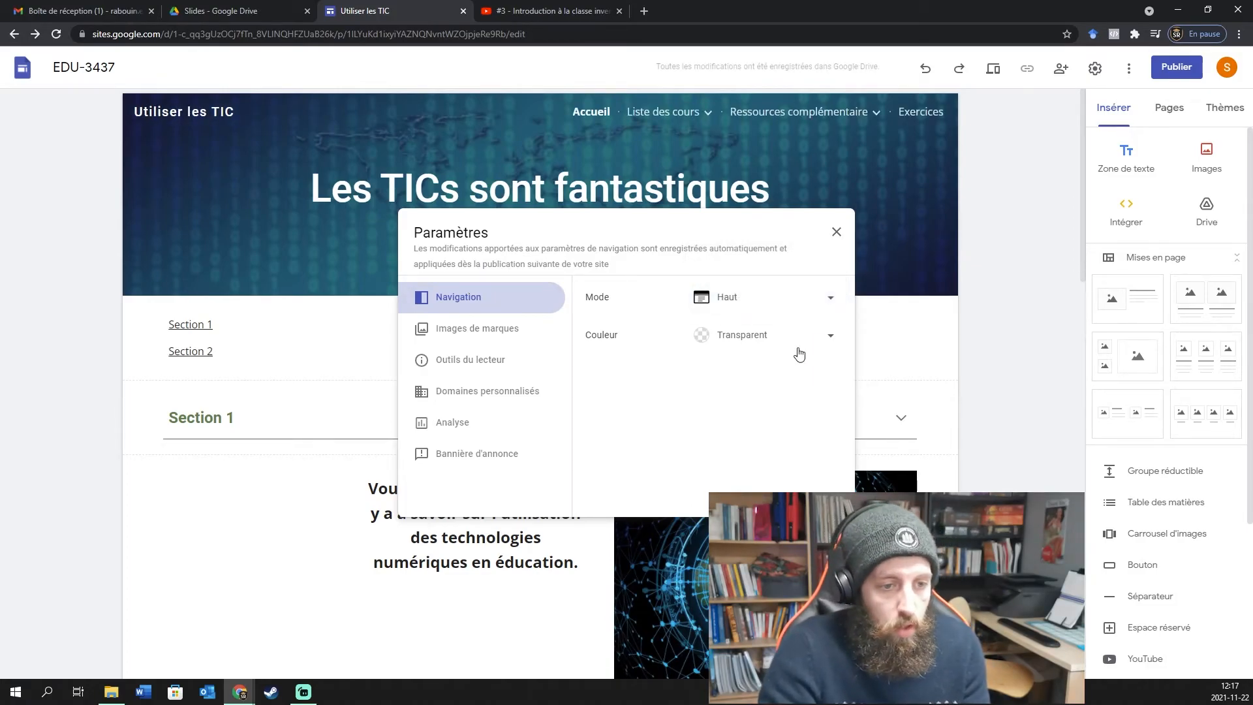
{"action": "left_click", "coordinate": [826, 339]}
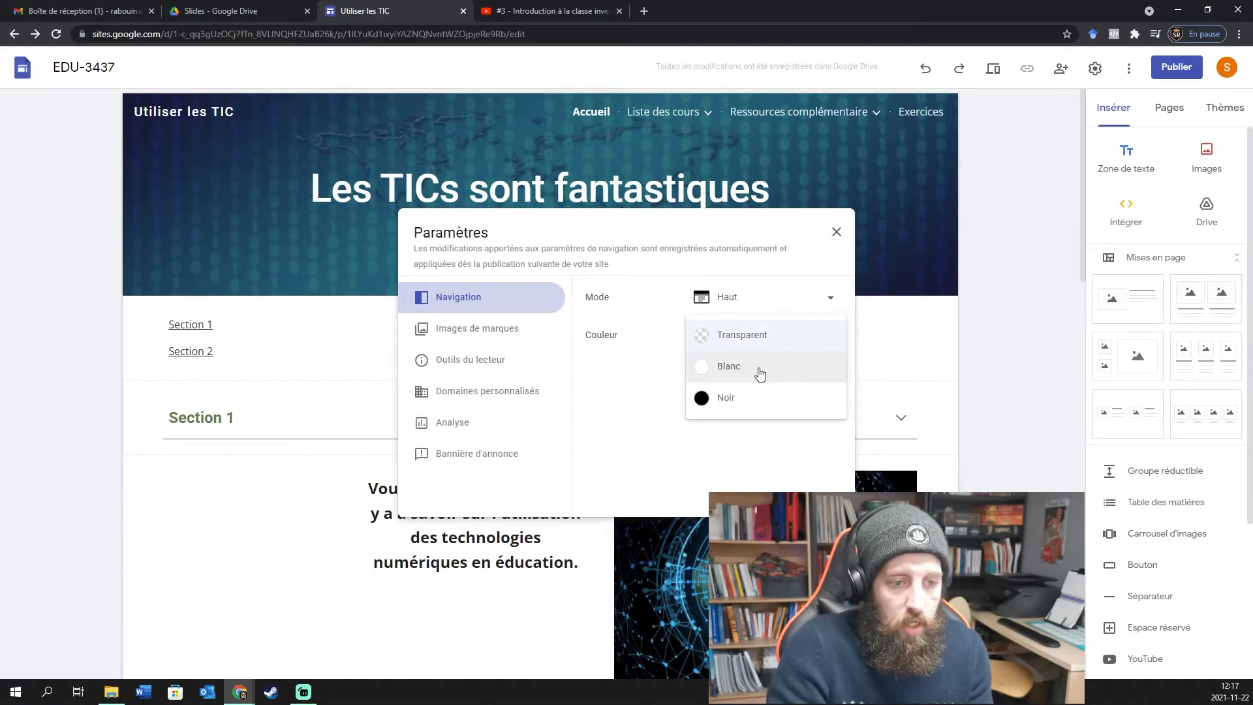
{"action": "left_click", "coordinate": [750, 401]}
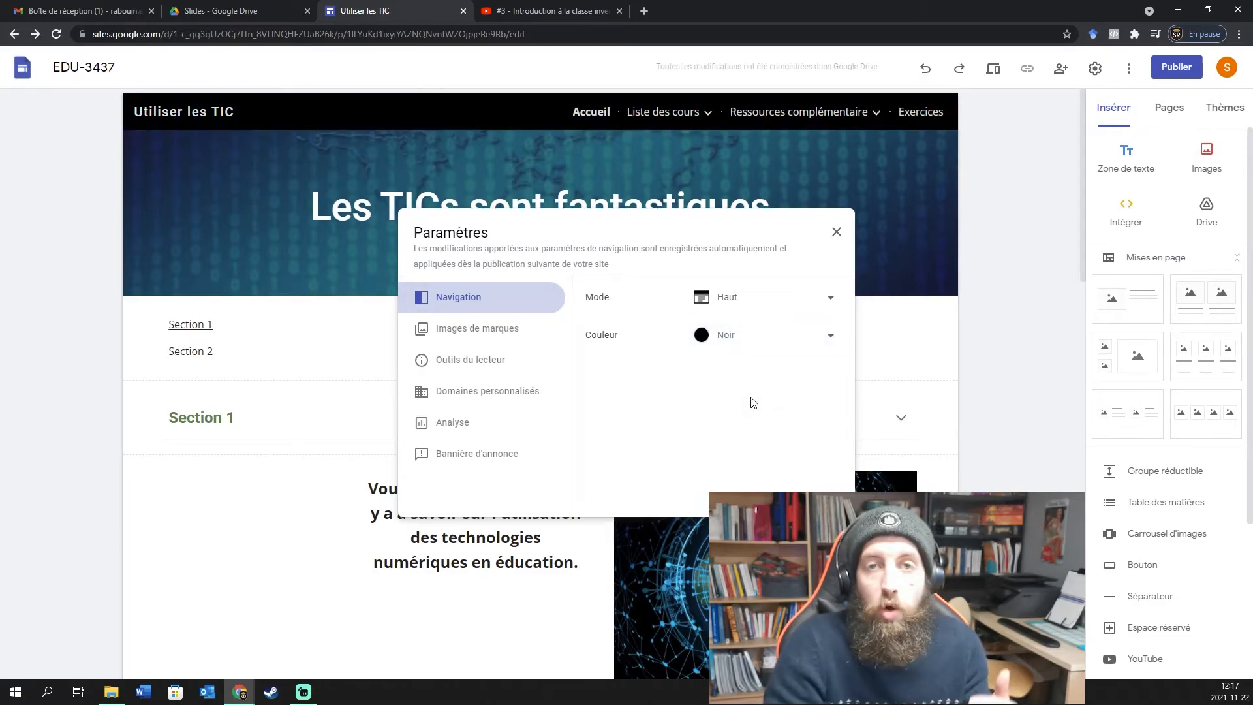
{"action": "left_click", "coordinate": [809, 336]}
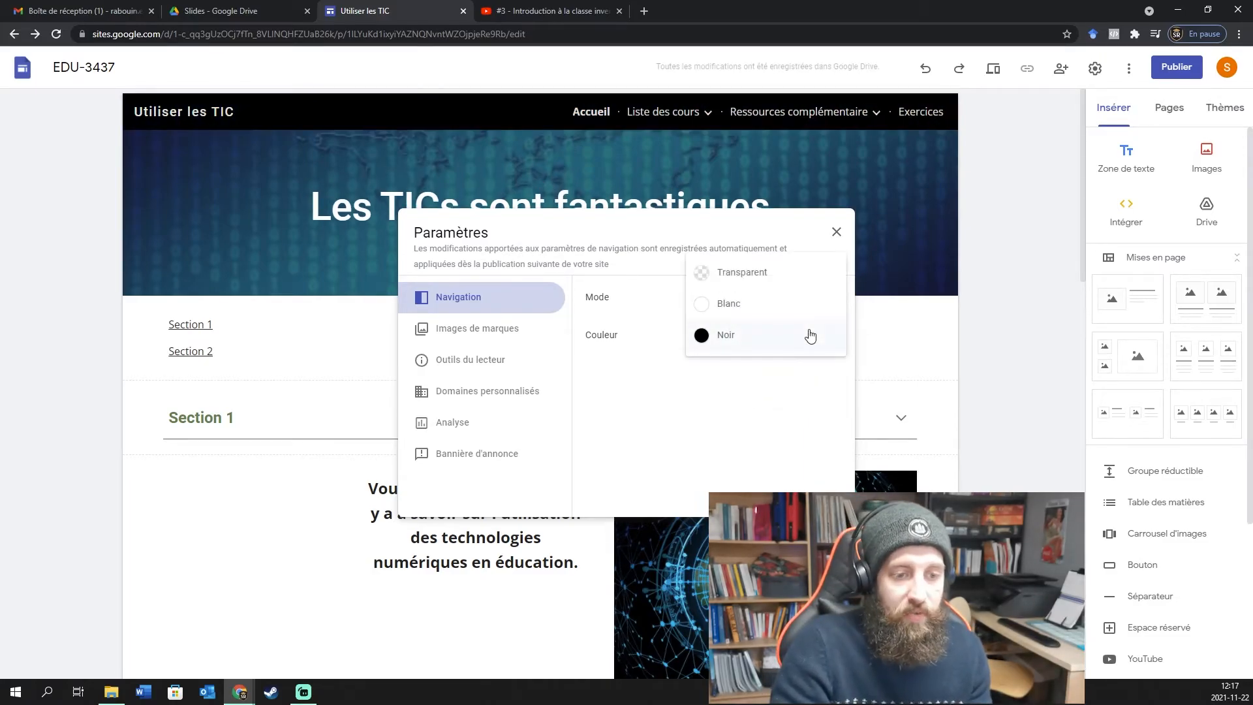
{"action": "left_click", "coordinate": [746, 305]}
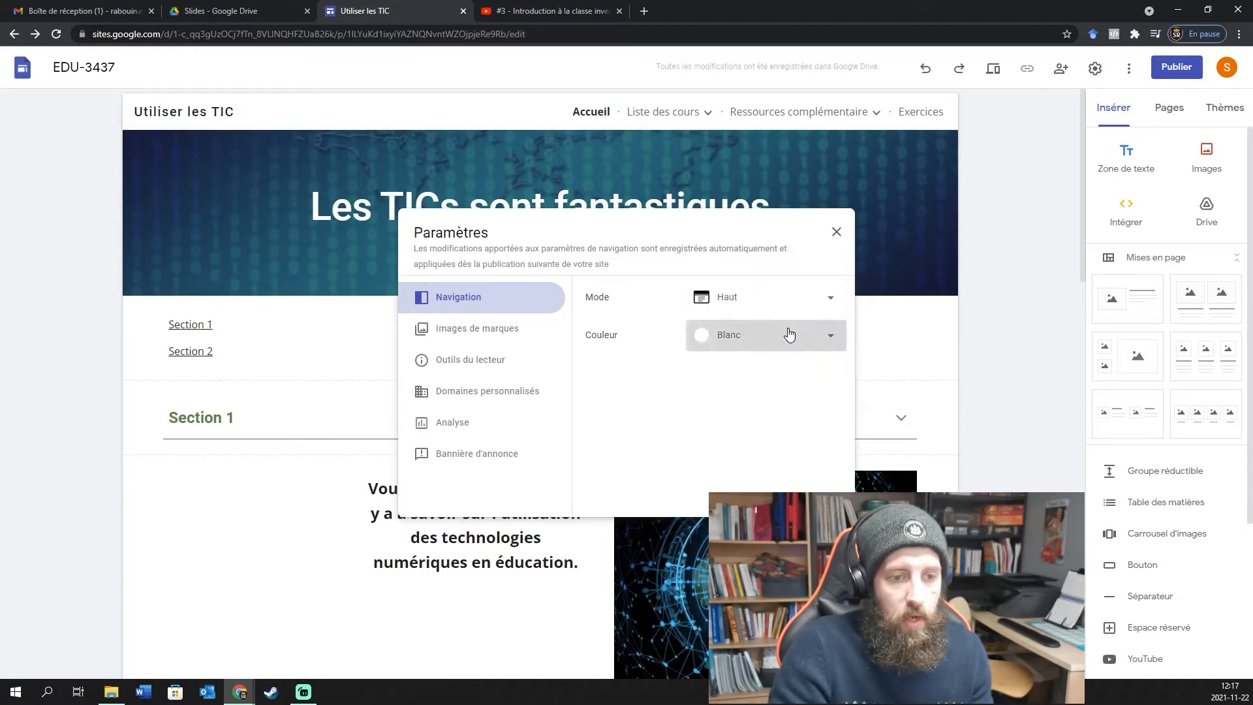
{"action": "left_click", "coordinate": [790, 334]}
{"action": "left_click", "coordinate": [803, 302]}
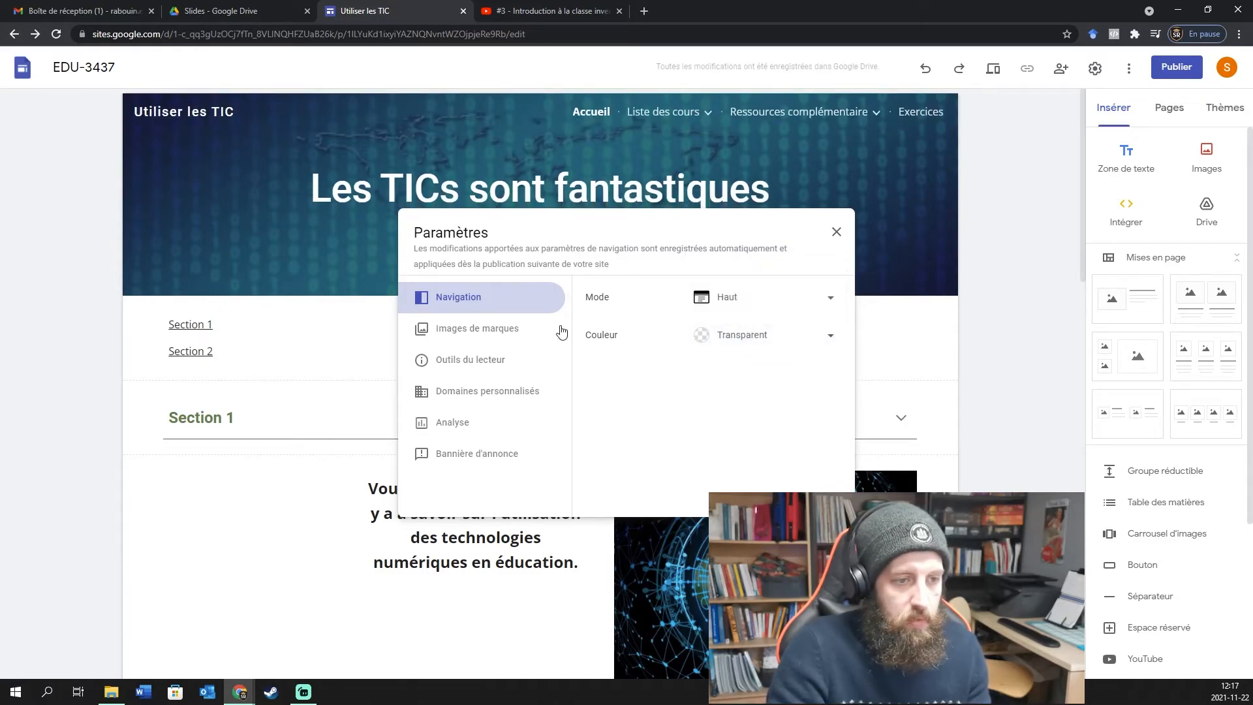
Review the Images de marques and Outils du lecteur settings, then start Domaines personnalisés setup.
{"action": "left_click", "coordinate": [479, 331]}
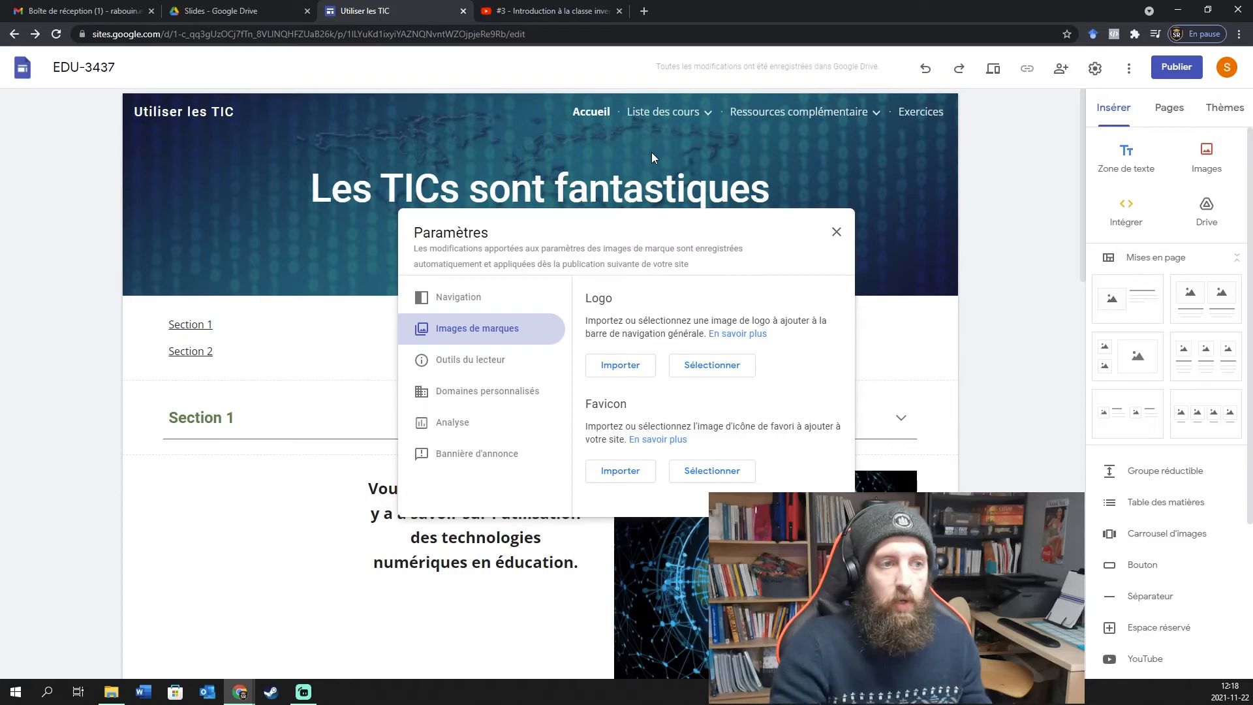
{"action": "left_click", "coordinate": [508, 17]}
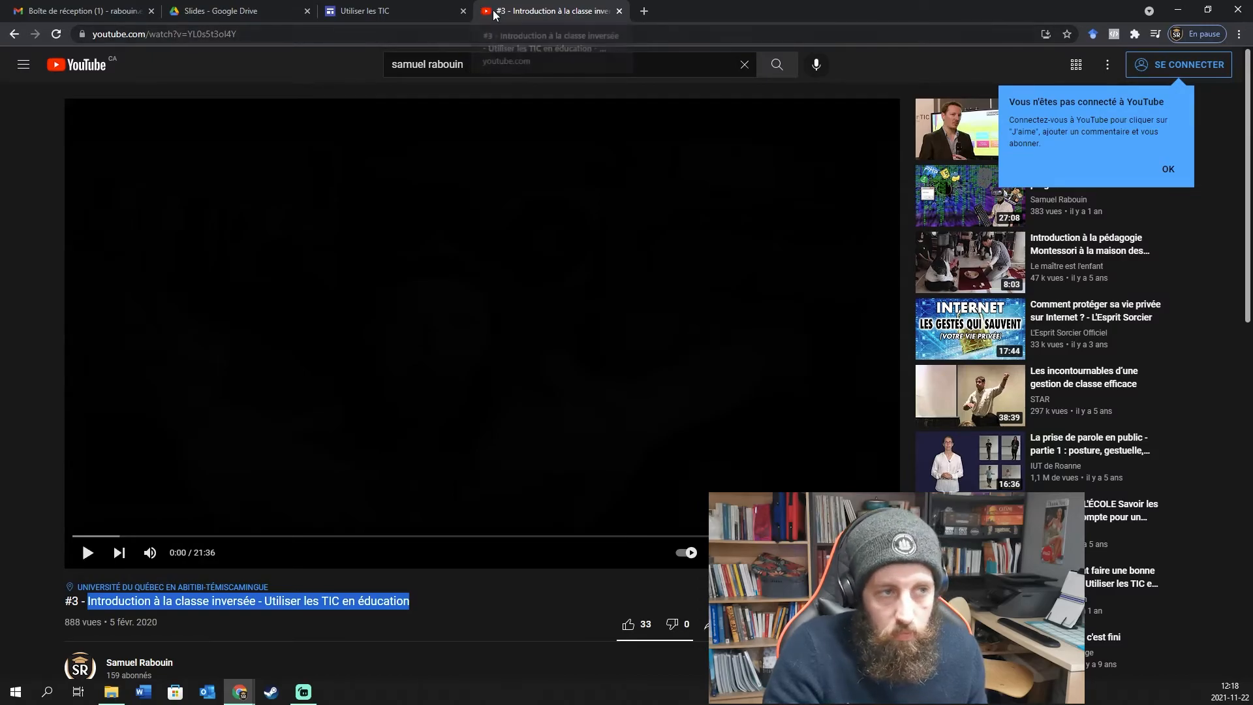
{"action": "left_click", "coordinate": [390, 9]}
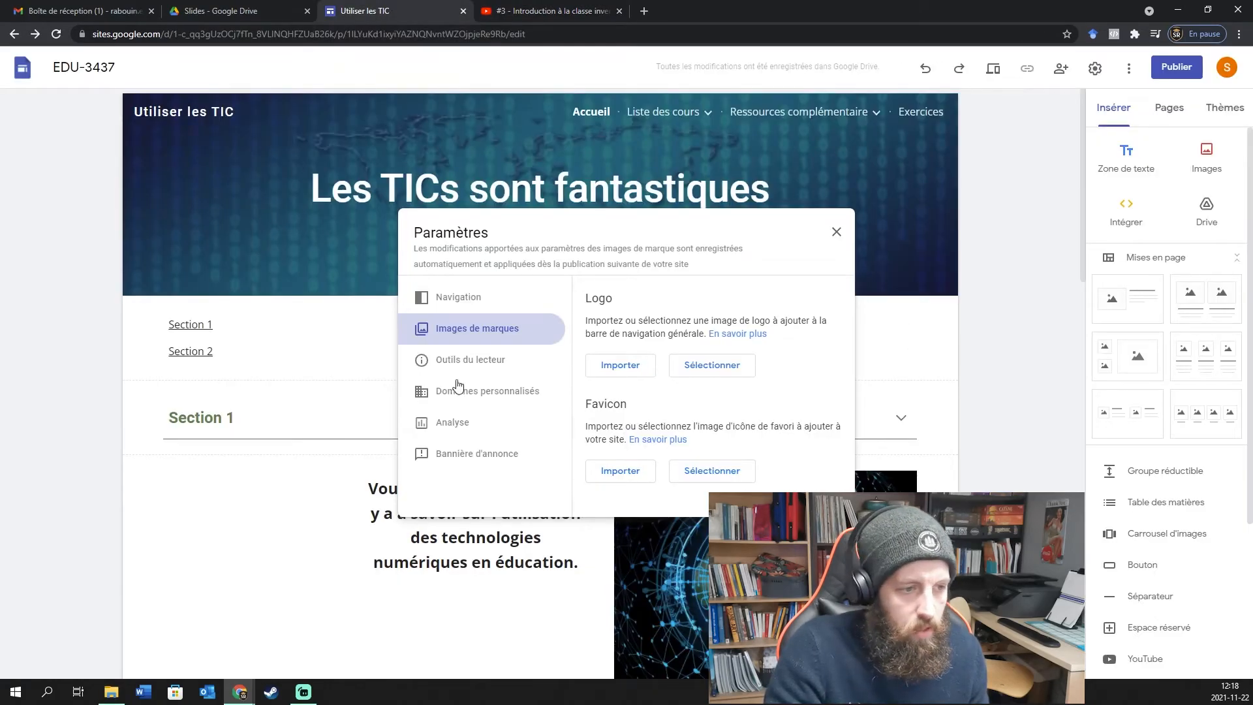
{"action": "left_click", "coordinate": [482, 363]}
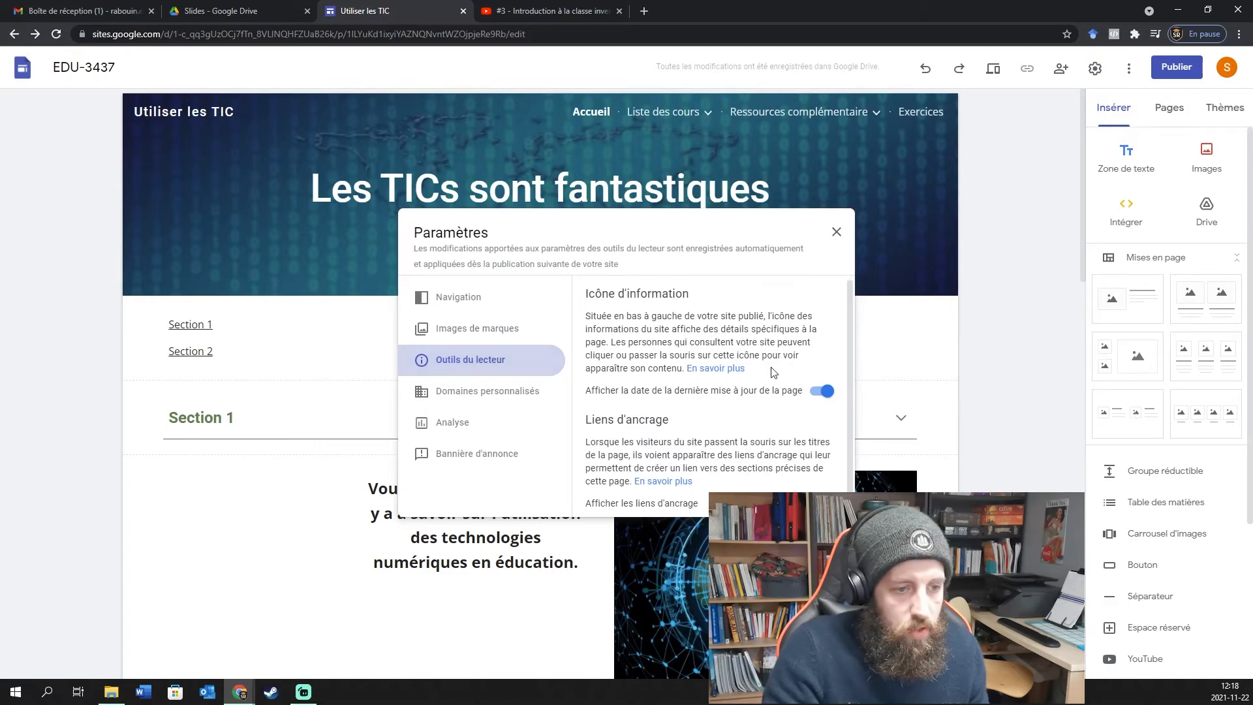
{"action": "left_click", "coordinate": [484, 392]}
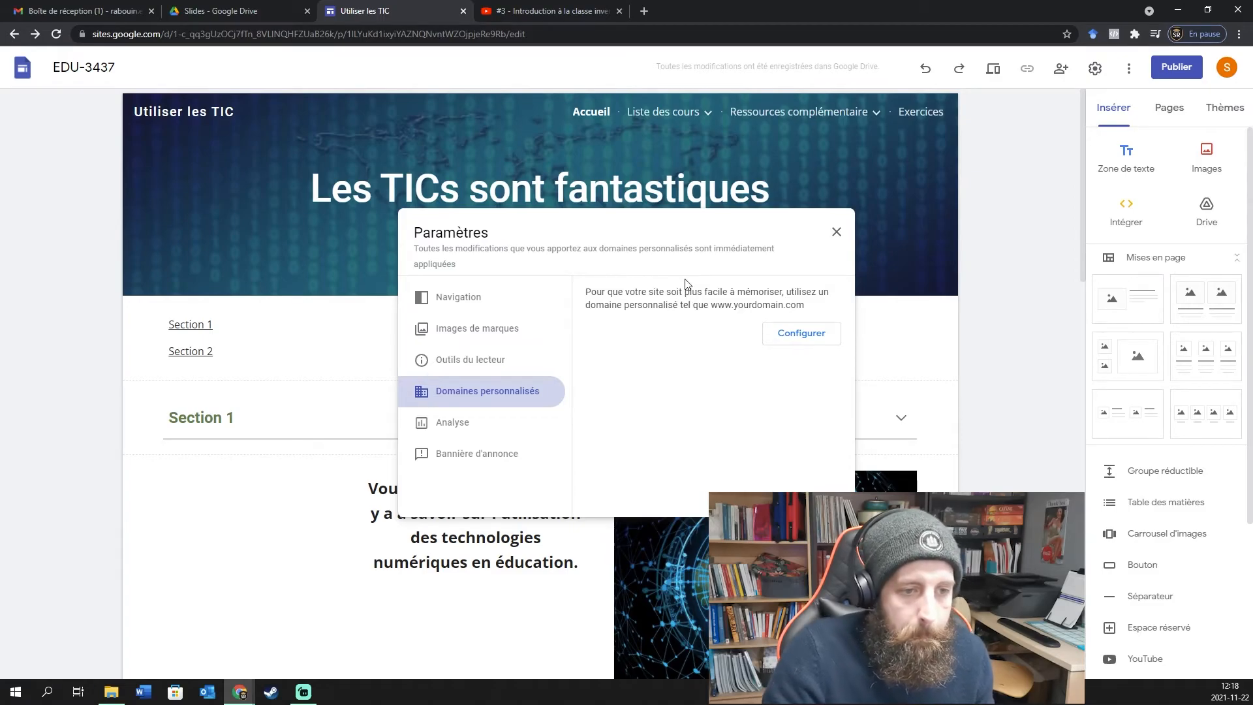
{"action": "left_click", "coordinate": [800, 339]}
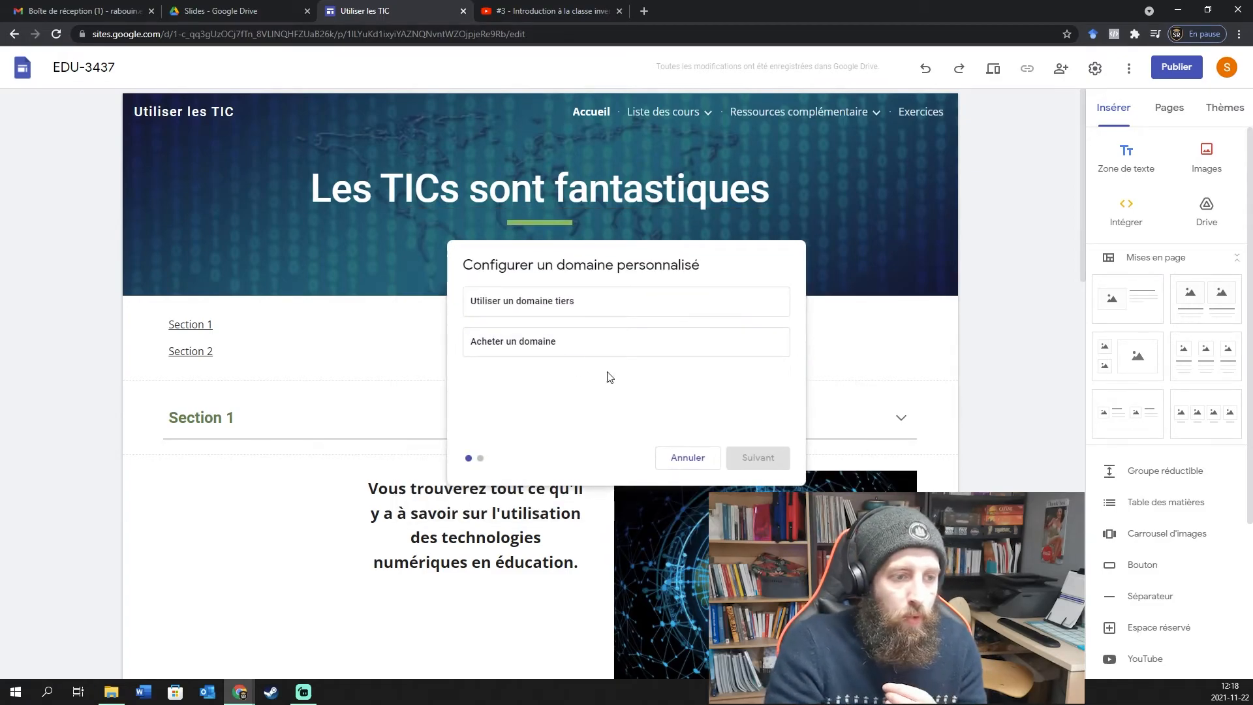
Try third-party domain lesticssontfantastiques.com, then cancel the setup after validation fails.
{"action": "left_click", "coordinate": [570, 304]}
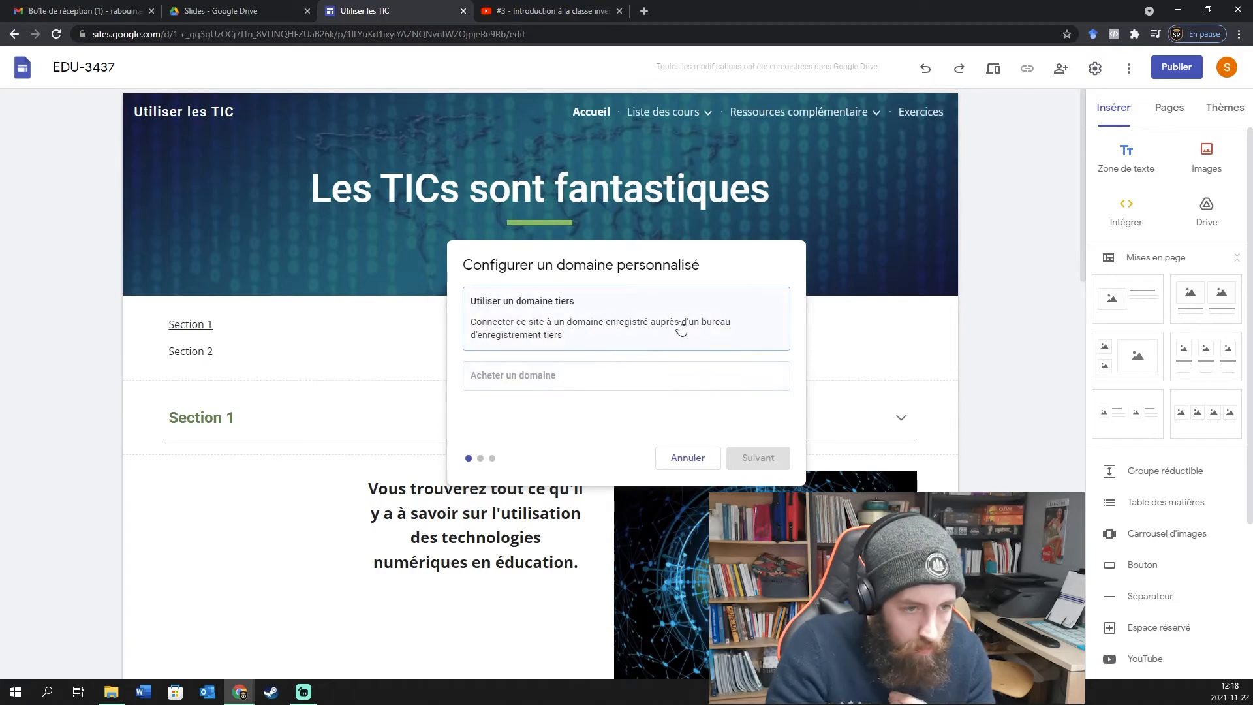
{"action": "left_click", "coordinate": [575, 323]}
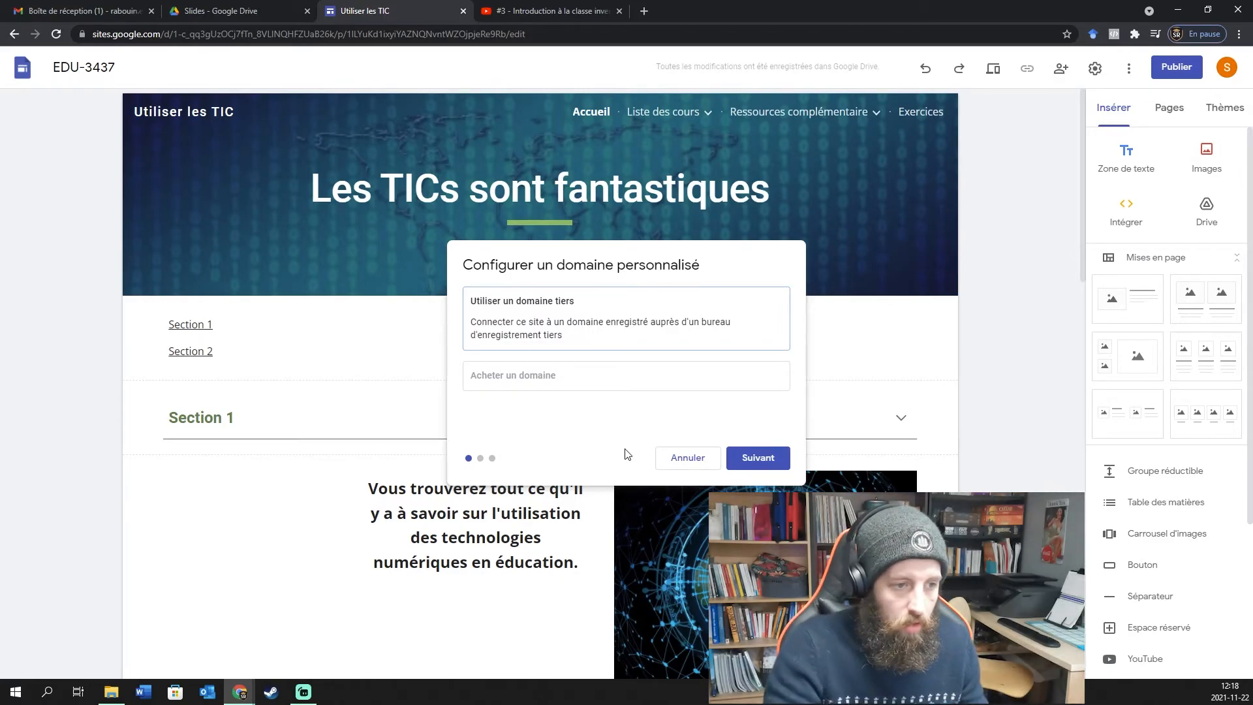
{"action": "left_click", "coordinate": [579, 385]}
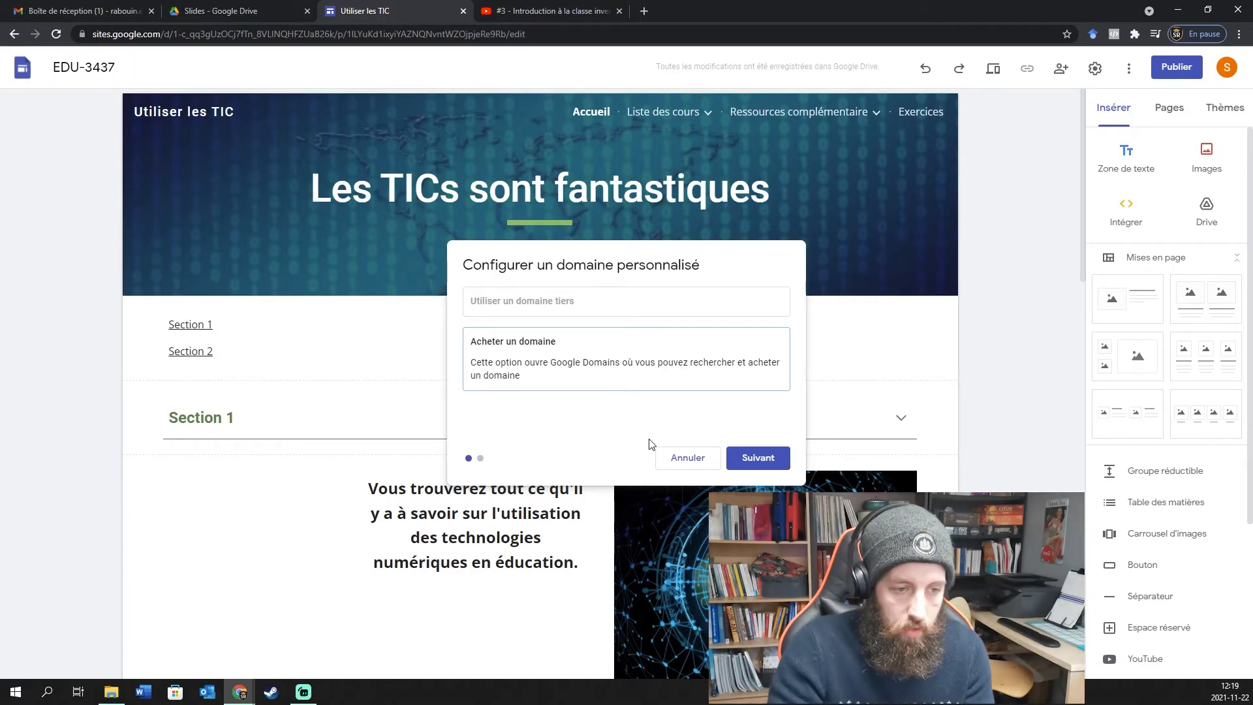
{"action": "left_click", "coordinate": [580, 316]}
{"action": "left_click", "coordinate": [757, 457]}
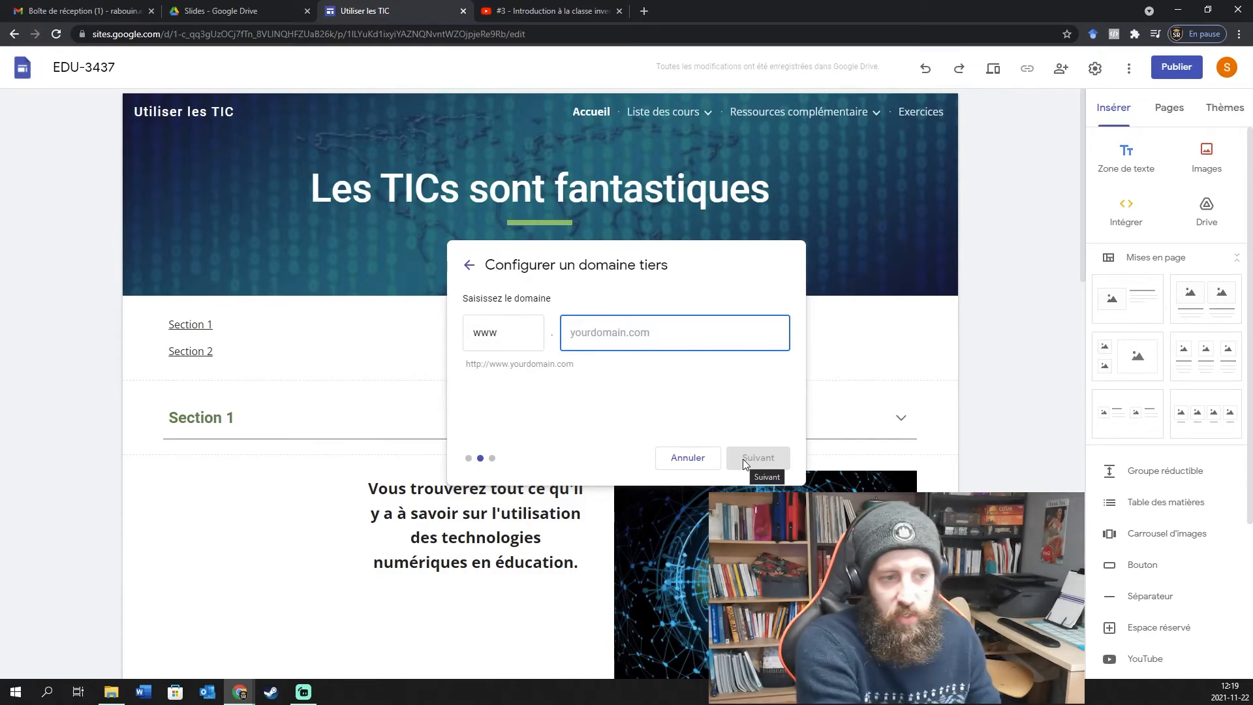
{"action": "type", "text": "les"}
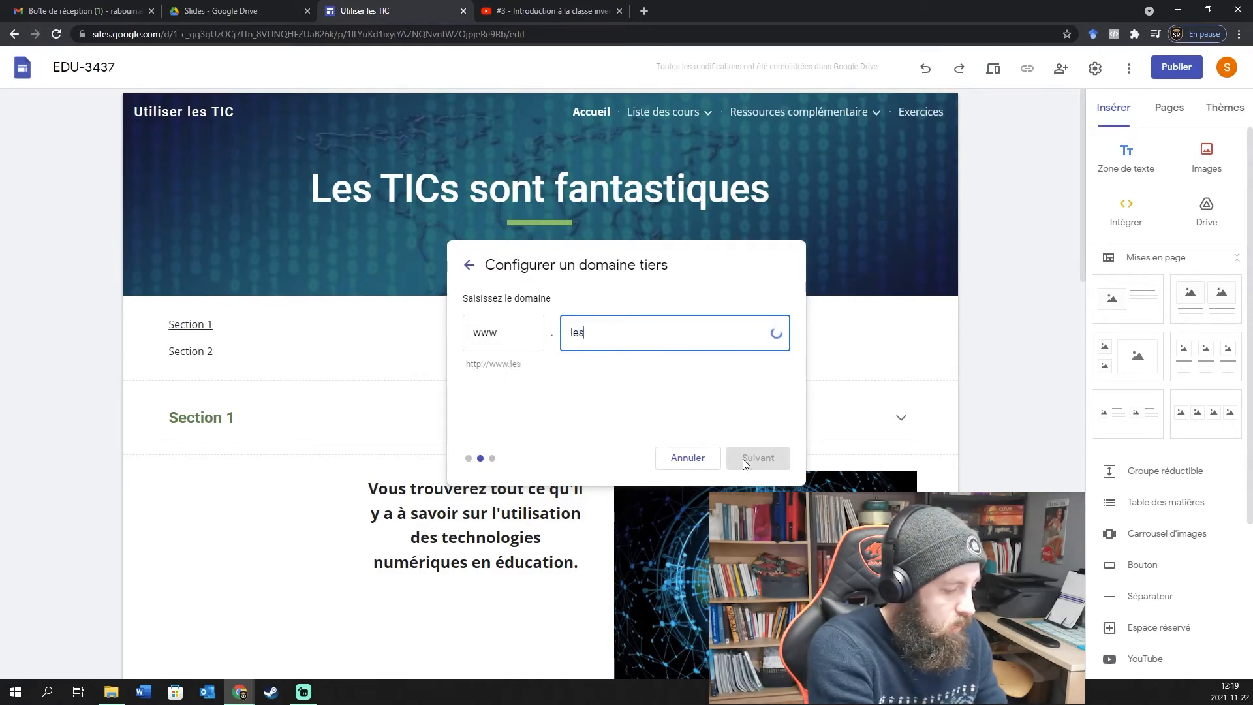
{"action": "type", "text": "ticssontfanta"}
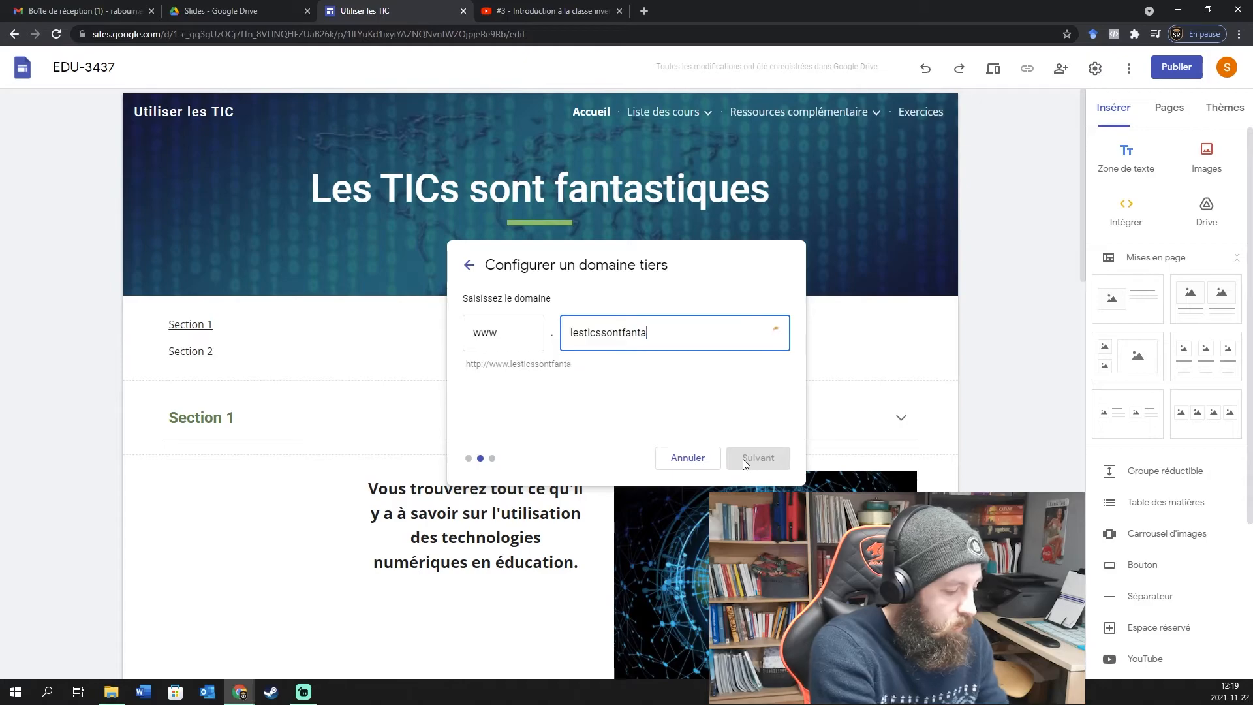
{"action": "type", "text": "stiques"}
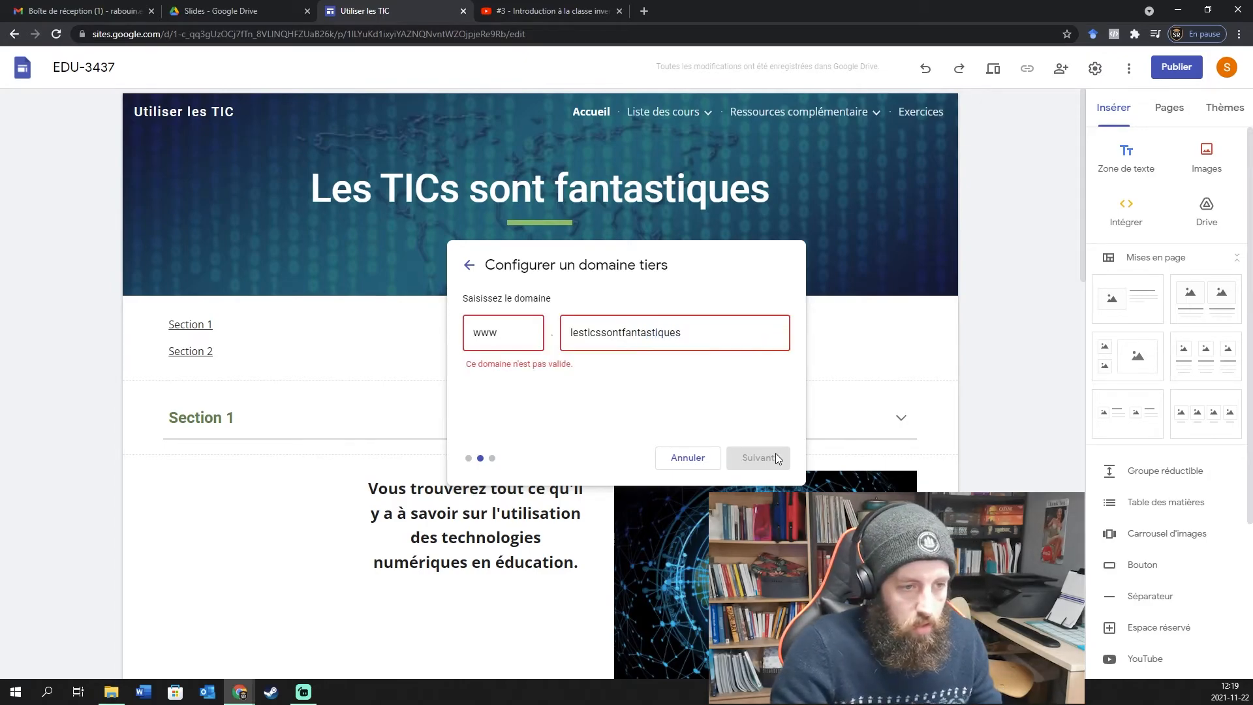
{"action": "type", "text": ".cp"}
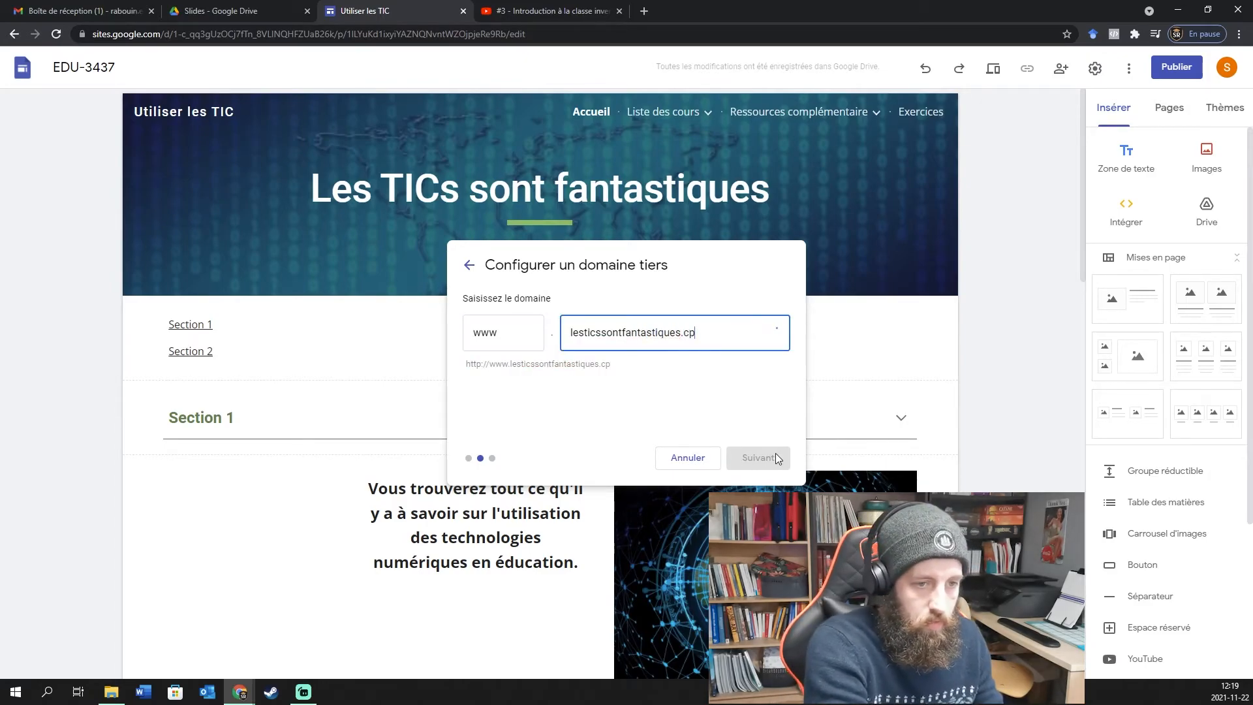
{"action": "key", "text": "BackSpace"}
{"action": "type", "text": "om"}
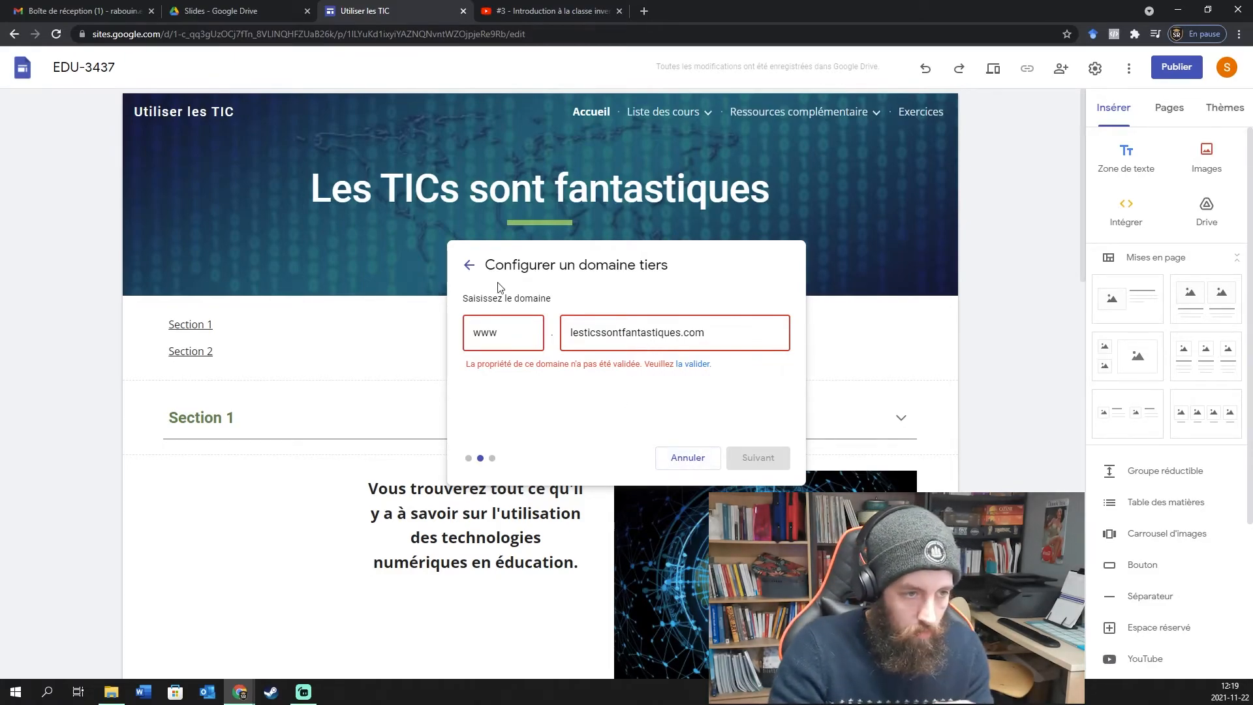
{"action": "left_click", "coordinate": [469, 265]}
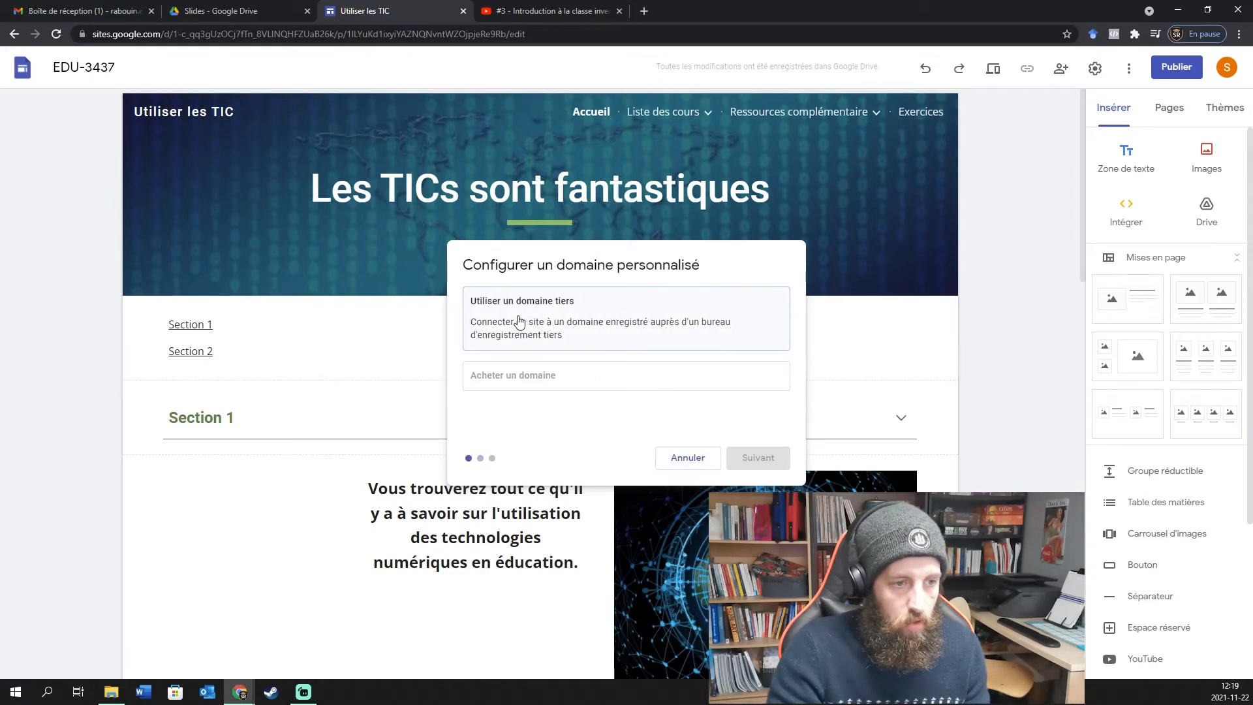
{"action": "left_click", "coordinate": [687, 457]}
Open the Analyse settings, leaving the tracking ID empty and Activer l'analyse off.
{"action": "left_click", "coordinate": [450, 428]}
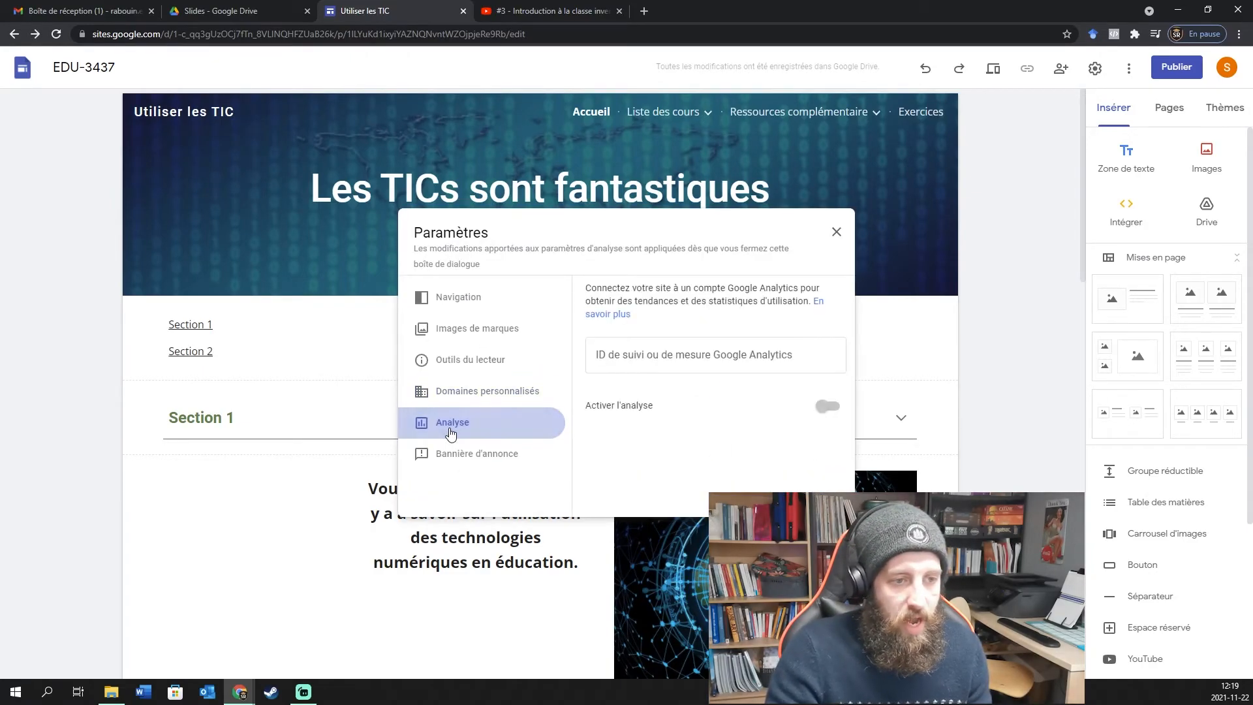
{"action": "left_click", "coordinate": [691, 352]}
{"action": "left_click", "coordinate": [687, 300]}
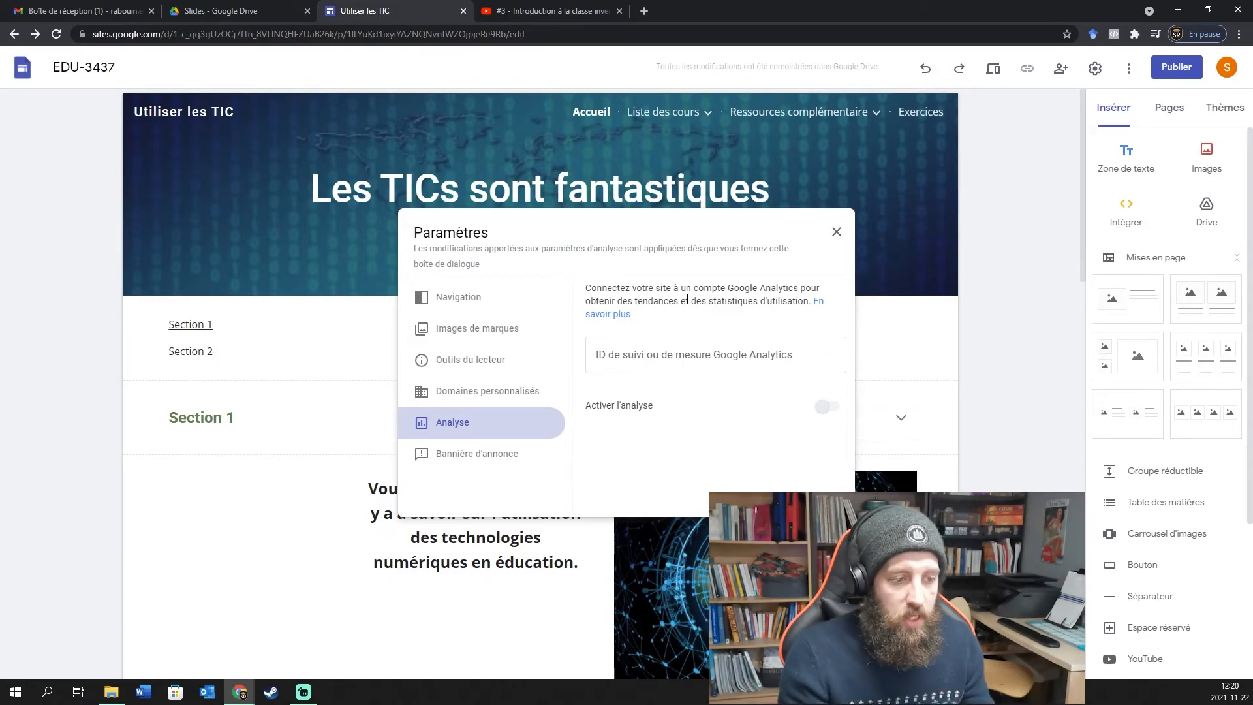
{"action": "left_click", "coordinate": [824, 409]}
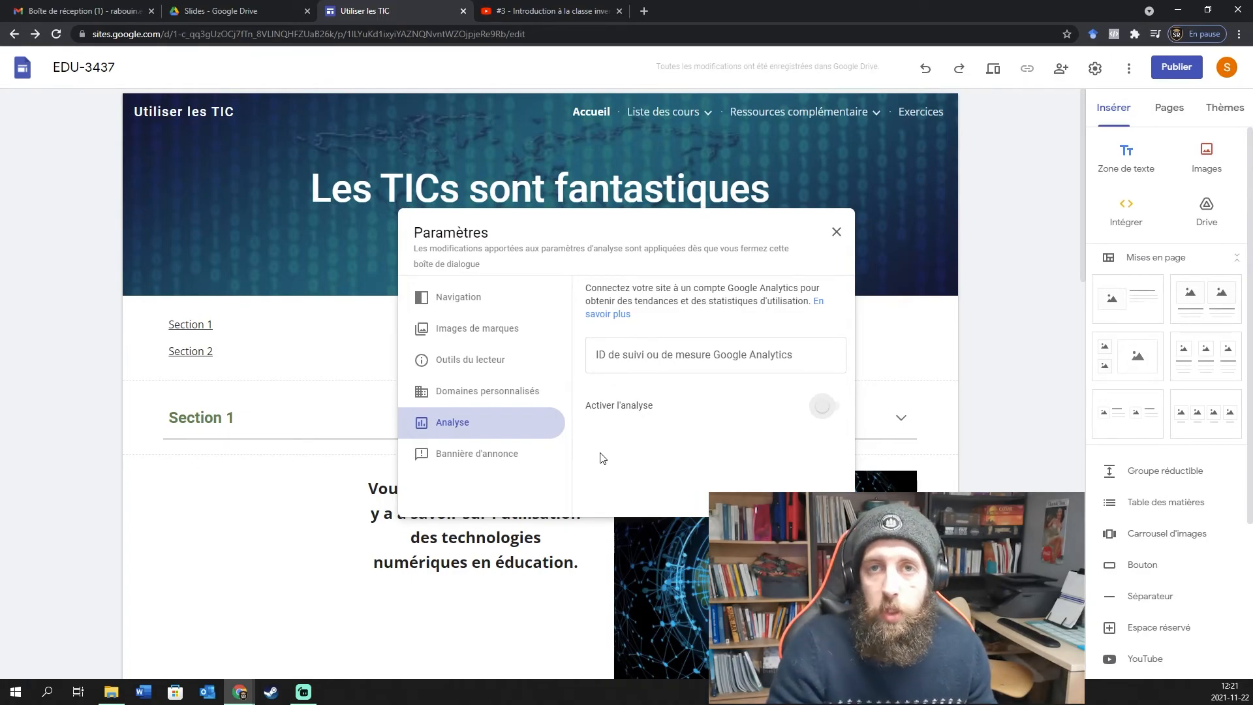
Switch on the announcement banner and set its colour to black.
{"action": "left_click", "coordinate": [477, 462]}
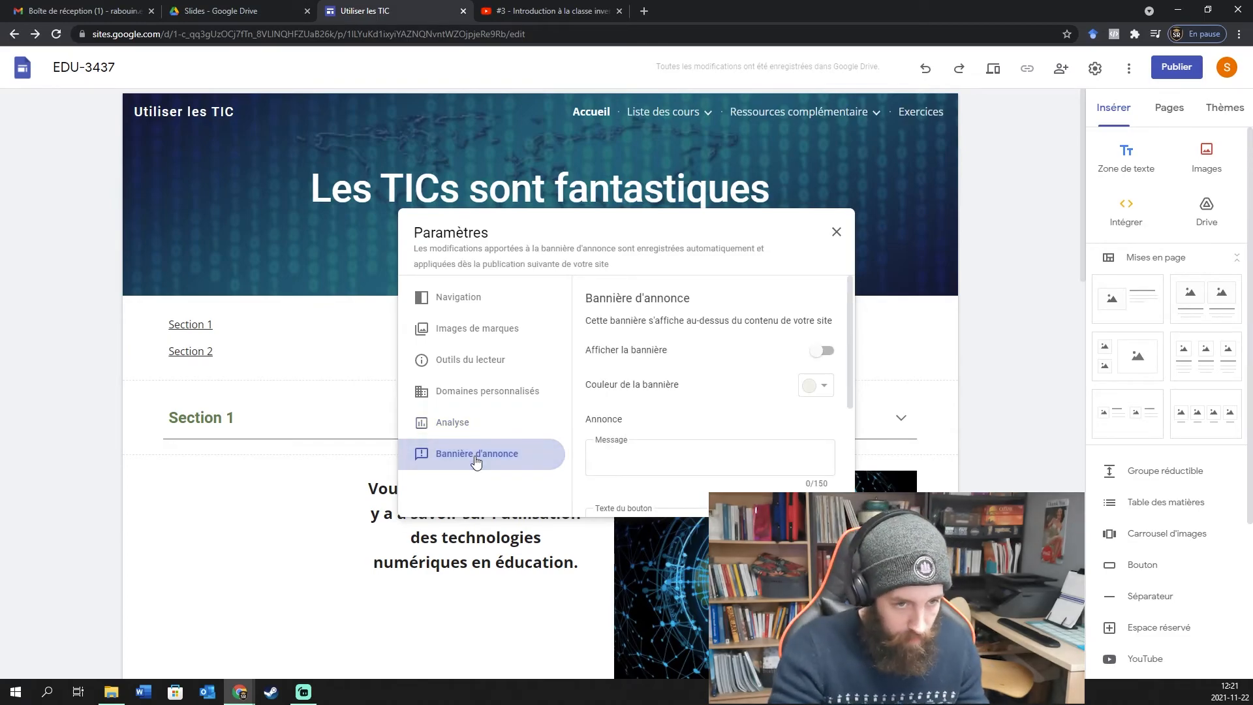
{"action": "left_click", "coordinate": [824, 351]}
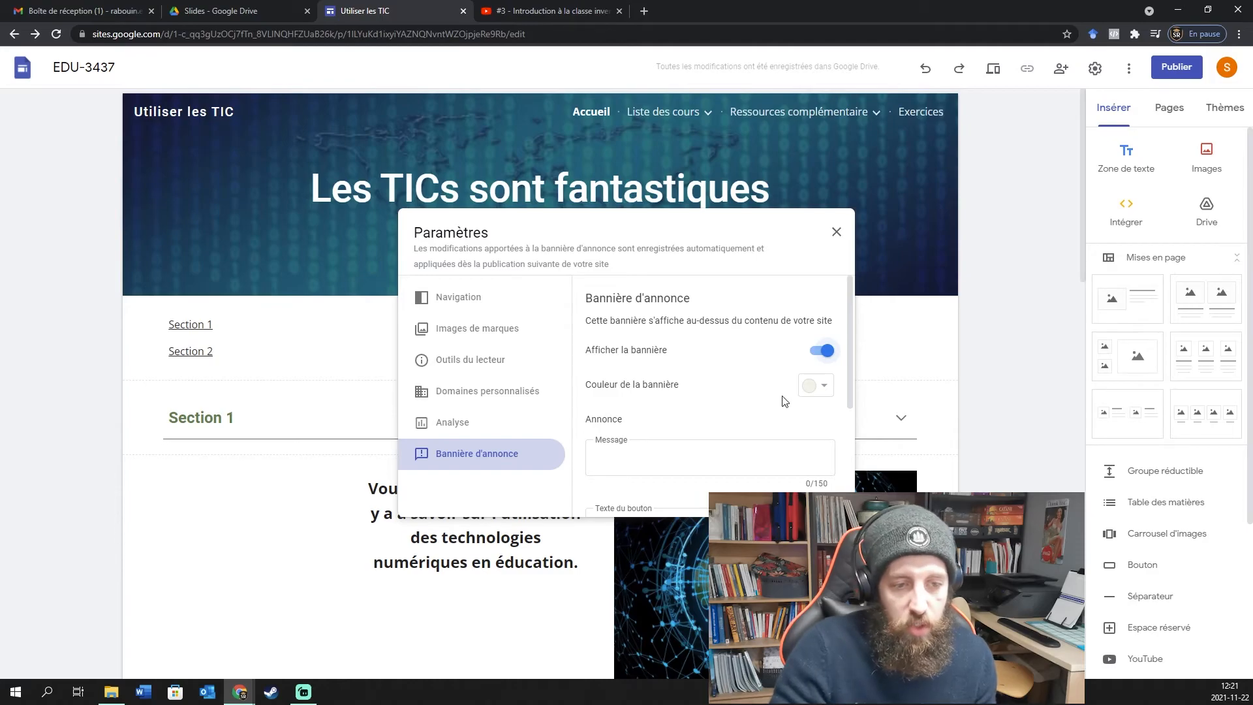
{"action": "scroll", "coordinate": [745, 397], "scroll_direction": "down", "scroll_amount": 2}
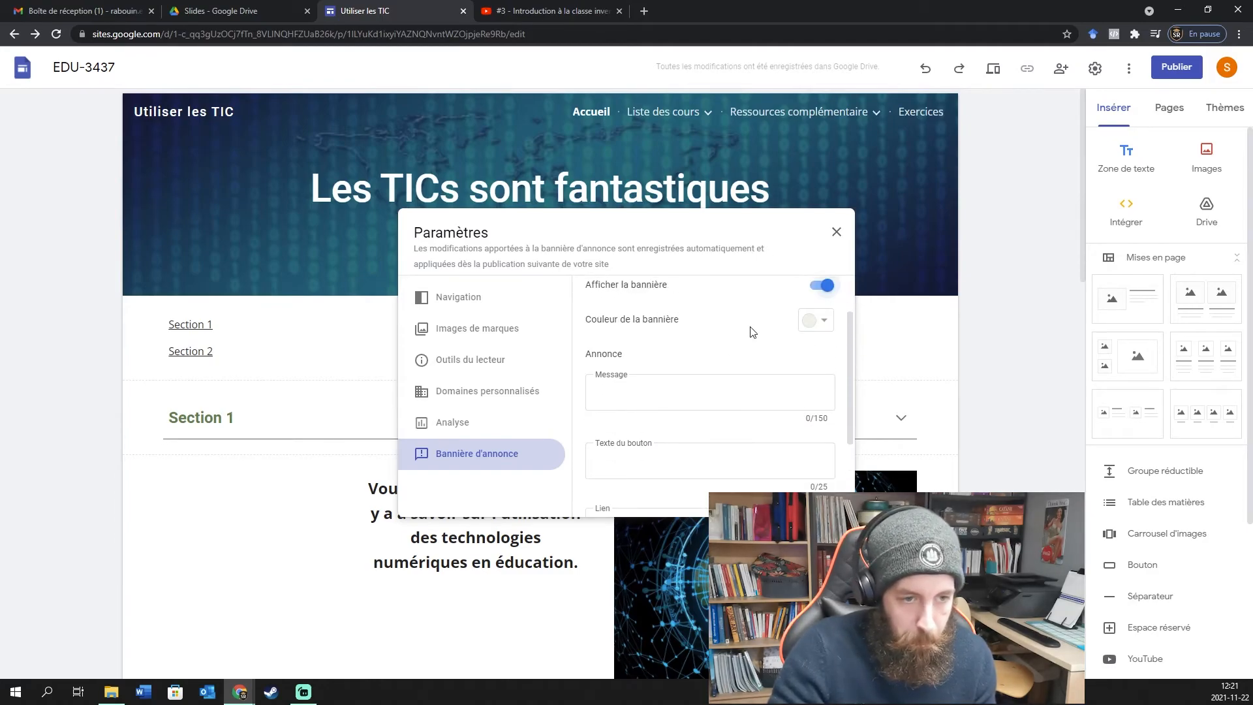
{"action": "left_click", "coordinate": [816, 319]}
{"action": "left_click", "coordinate": [776, 350]}
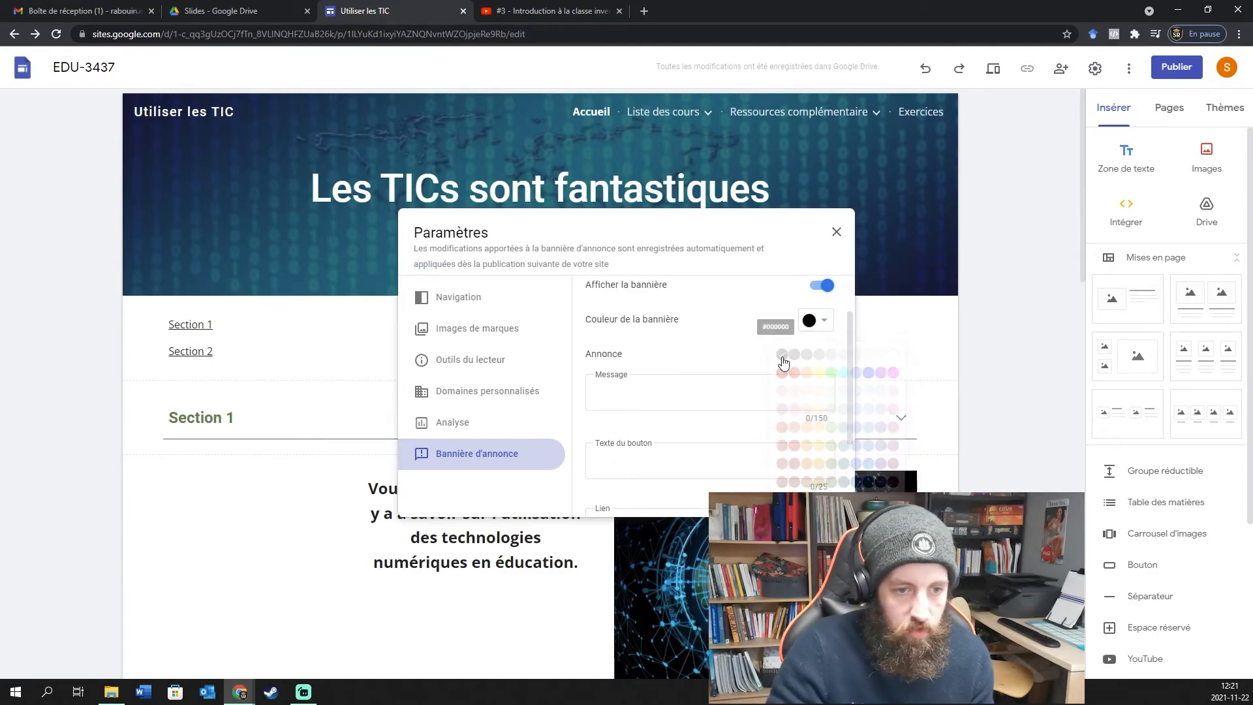
Enter the banner message 'Publicité Ici' and button text 'Bouton Publicité'.
{"action": "left_click", "coordinate": [697, 400]}
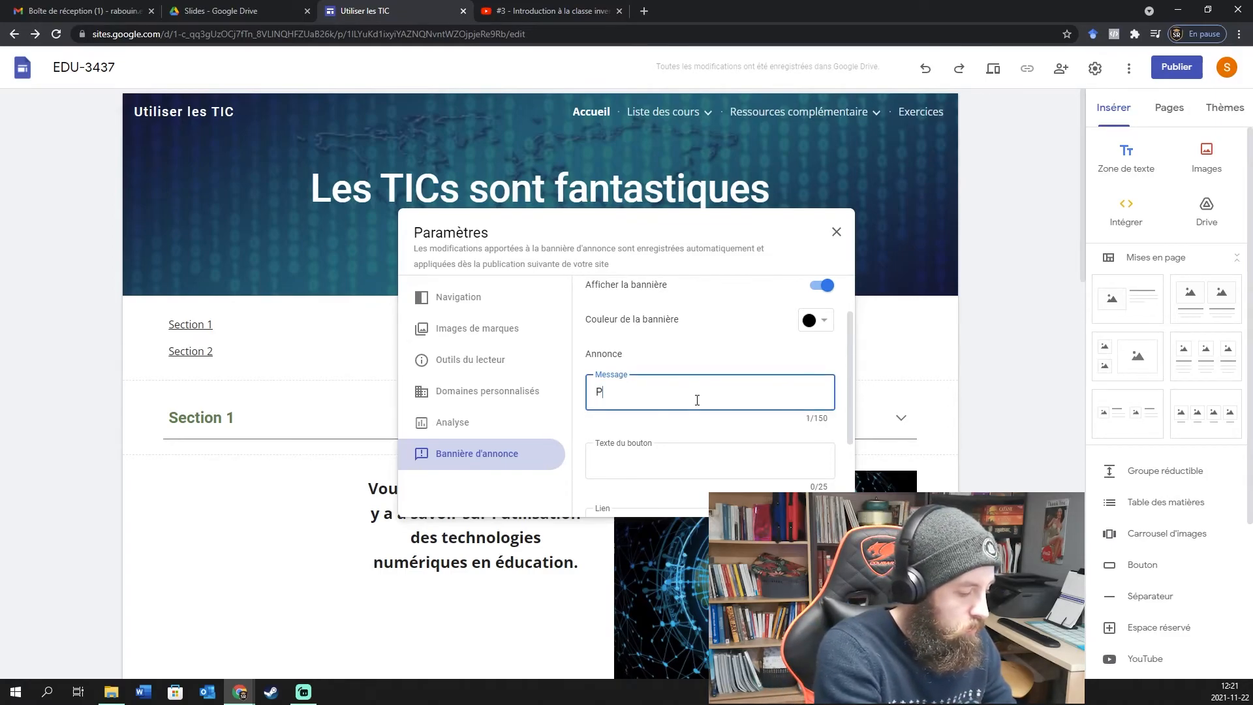
{"action": "type", "text": "Publicité Ici"}
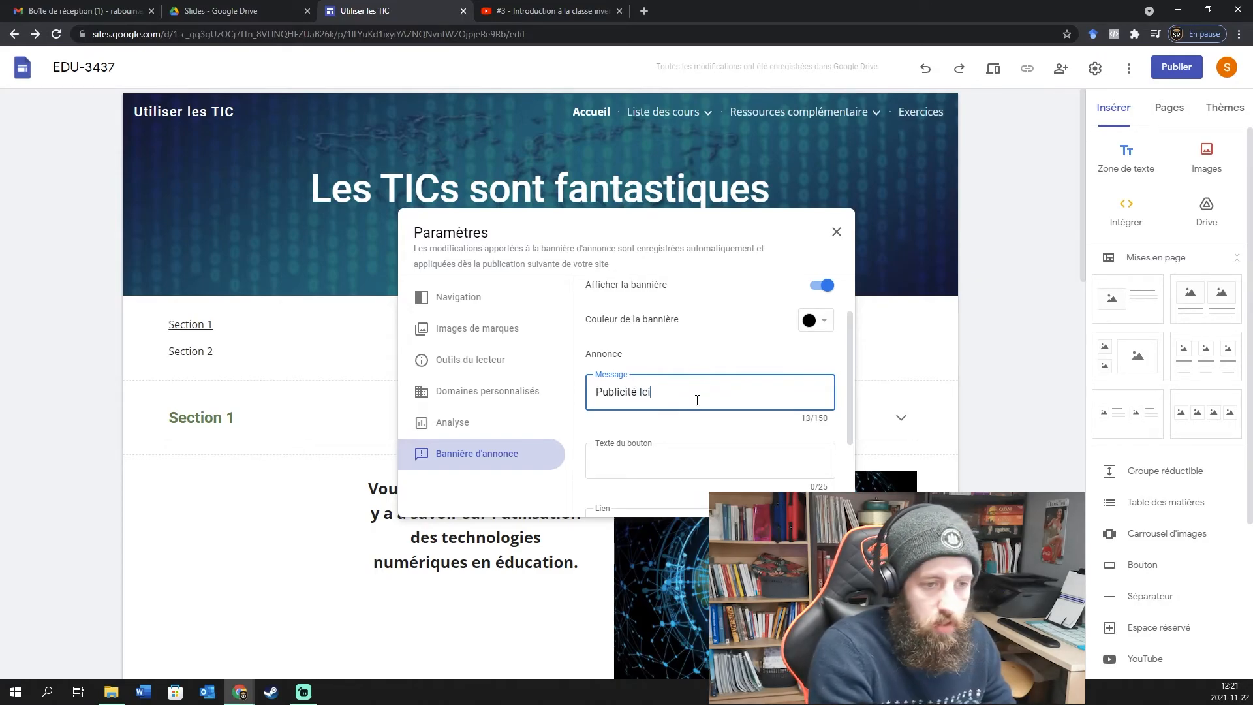
{"action": "scroll", "coordinate": [604, 401], "scroll_direction": "down", "scroll_amount": 1}
{"action": "left_click", "coordinate": [646, 402]}
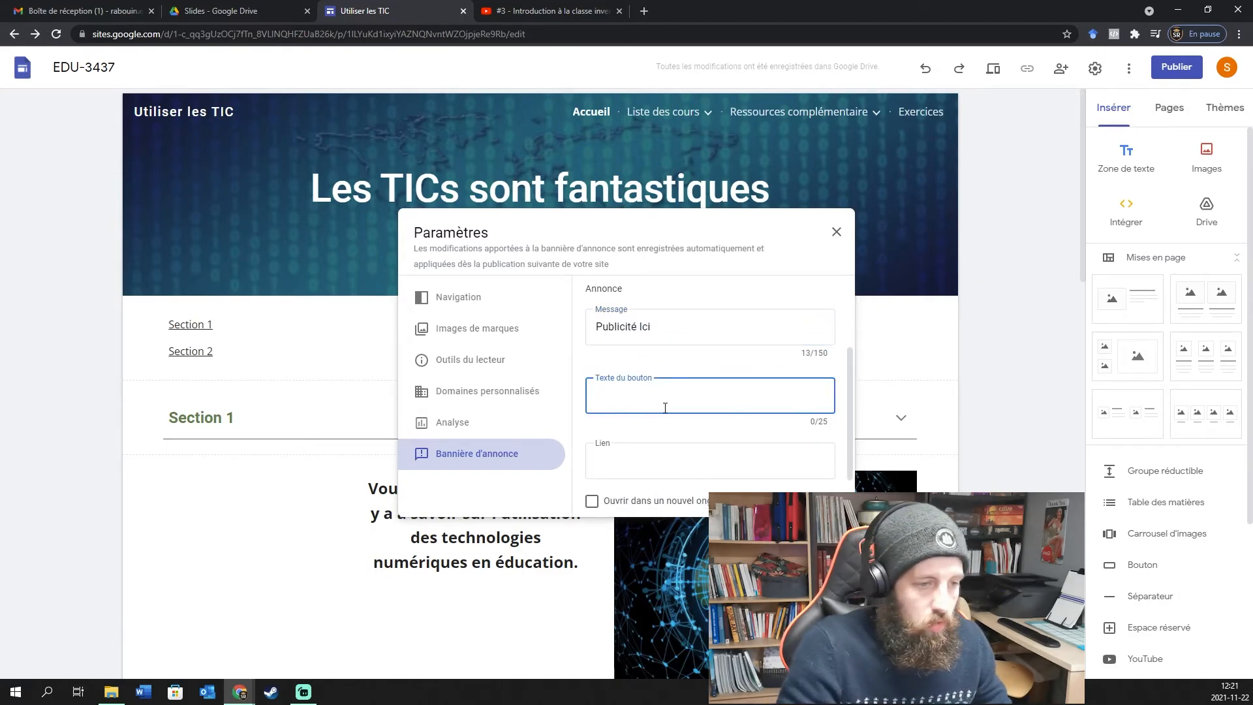
{"action": "type", "text": "Bouton Publicité"}
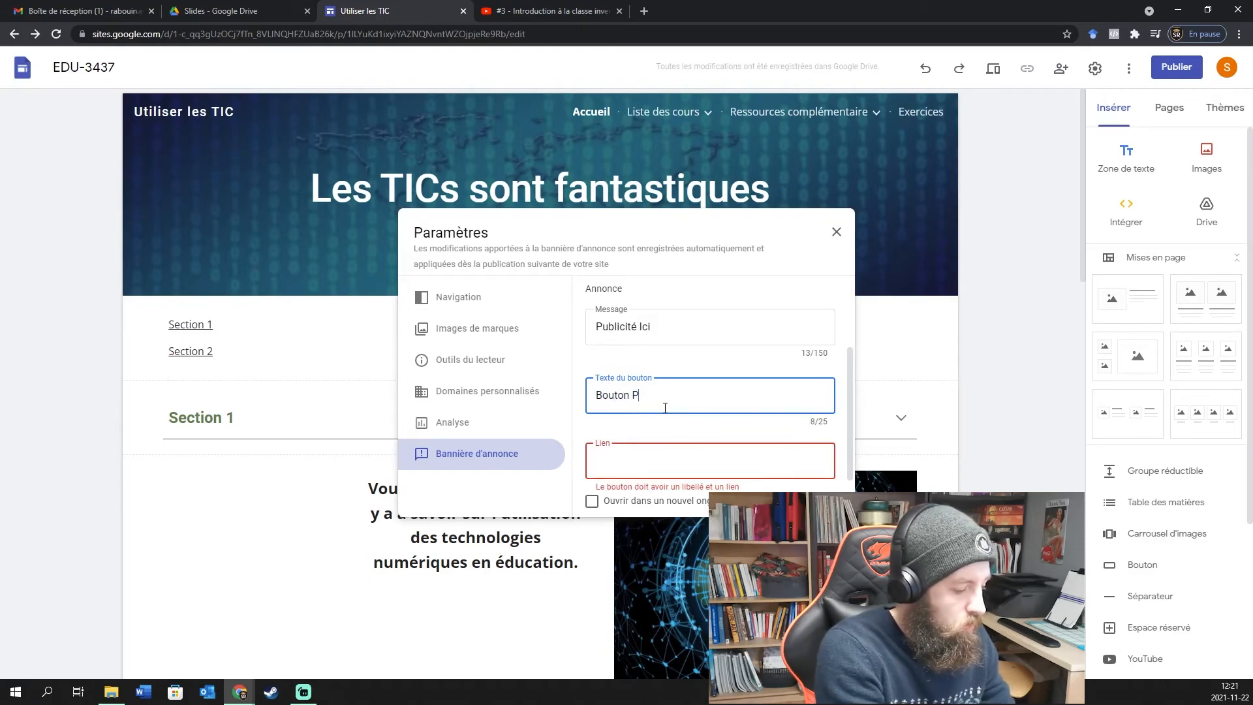
Paste the YouTube video's address as the banner button's link and close the settings.
{"action": "scroll", "coordinate": [672, 401], "scroll_direction": "down", "scroll_amount": 1}
{"action": "left_click", "coordinate": [702, 390]}
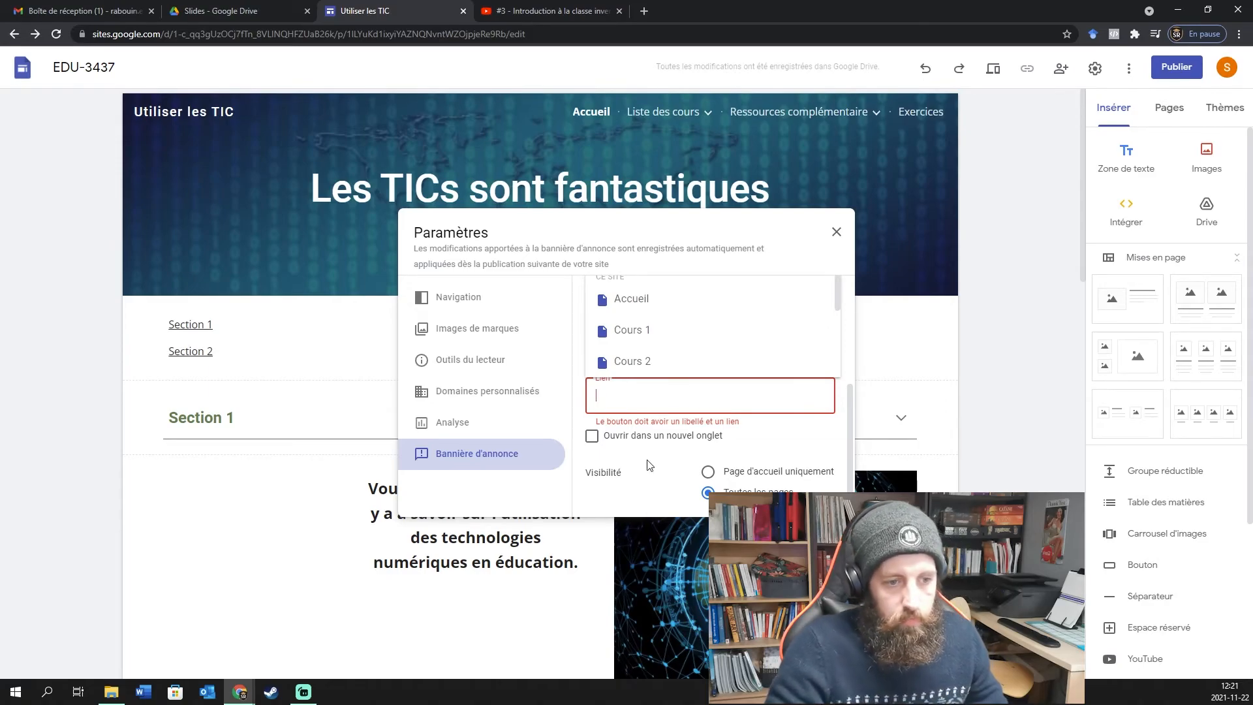
{"action": "left_click", "coordinate": [779, 438]}
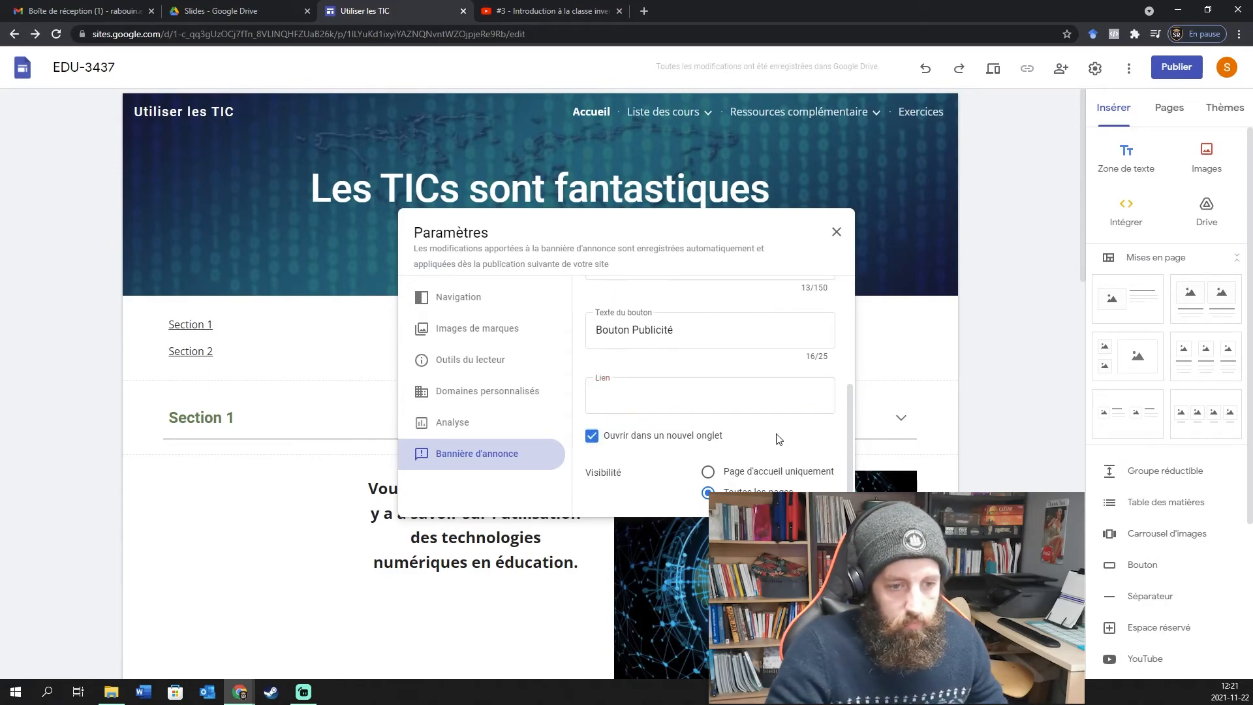
{"action": "left_click", "coordinate": [624, 443]}
{"action": "left_click", "coordinate": [573, 11]}
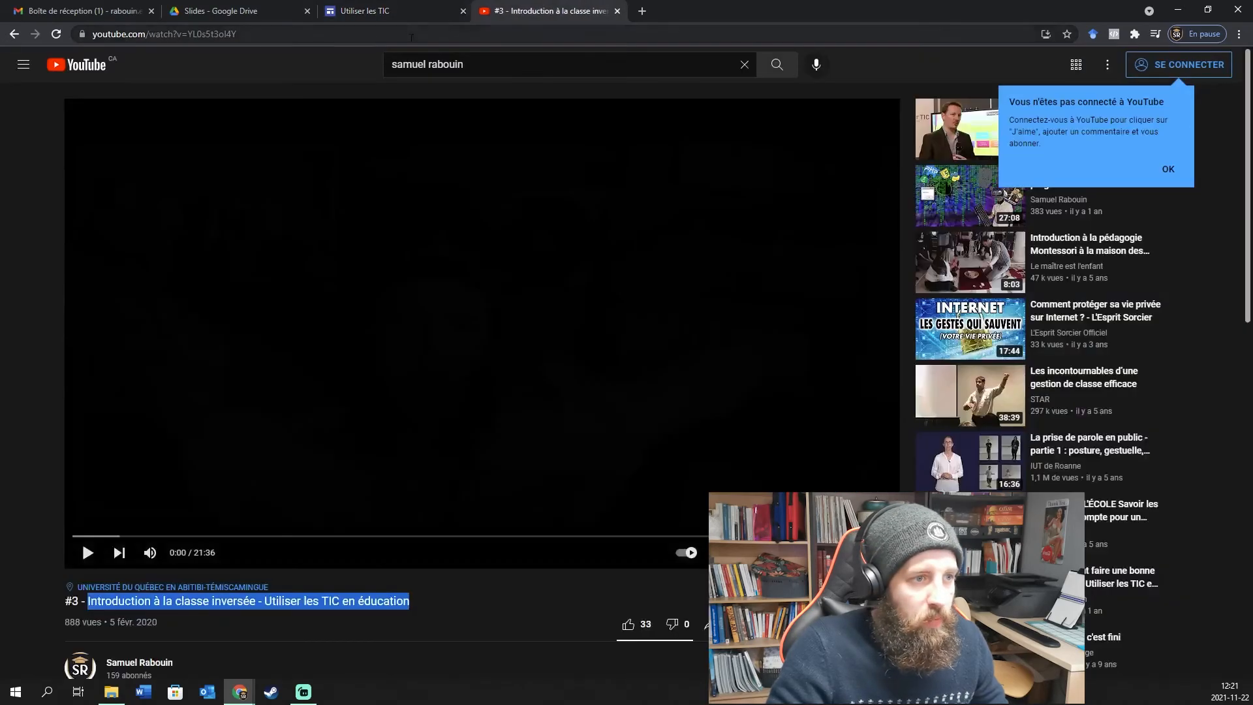
{"action": "left_click", "coordinate": [411, 34]}
{"action": "left_click", "coordinate": [391, 10]}
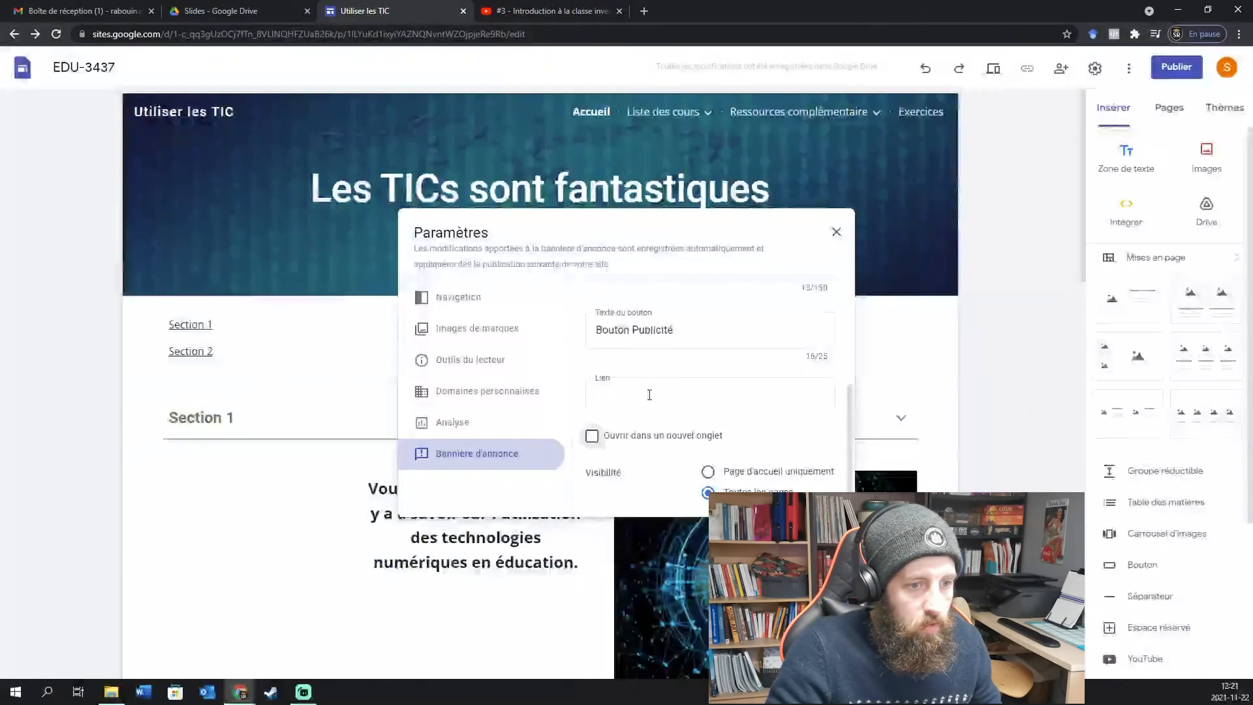
{"action": "left_click", "coordinate": [649, 395]}
{"action": "type", "text": "https://www.youtube.com/watch?v=YL0s5t3ol4Y"}
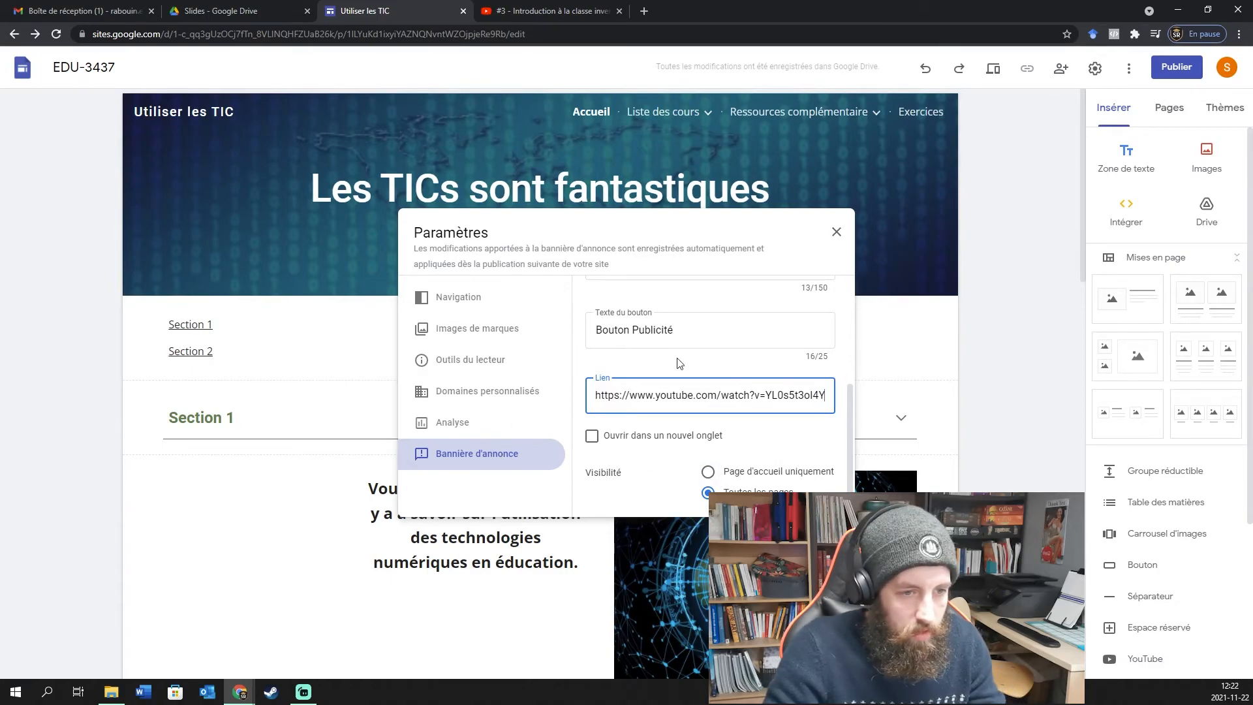
{"action": "scroll", "coordinate": [757, 358], "scroll_direction": "up", "scroll_amount": 3}
{"action": "left_click", "coordinate": [837, 233]}
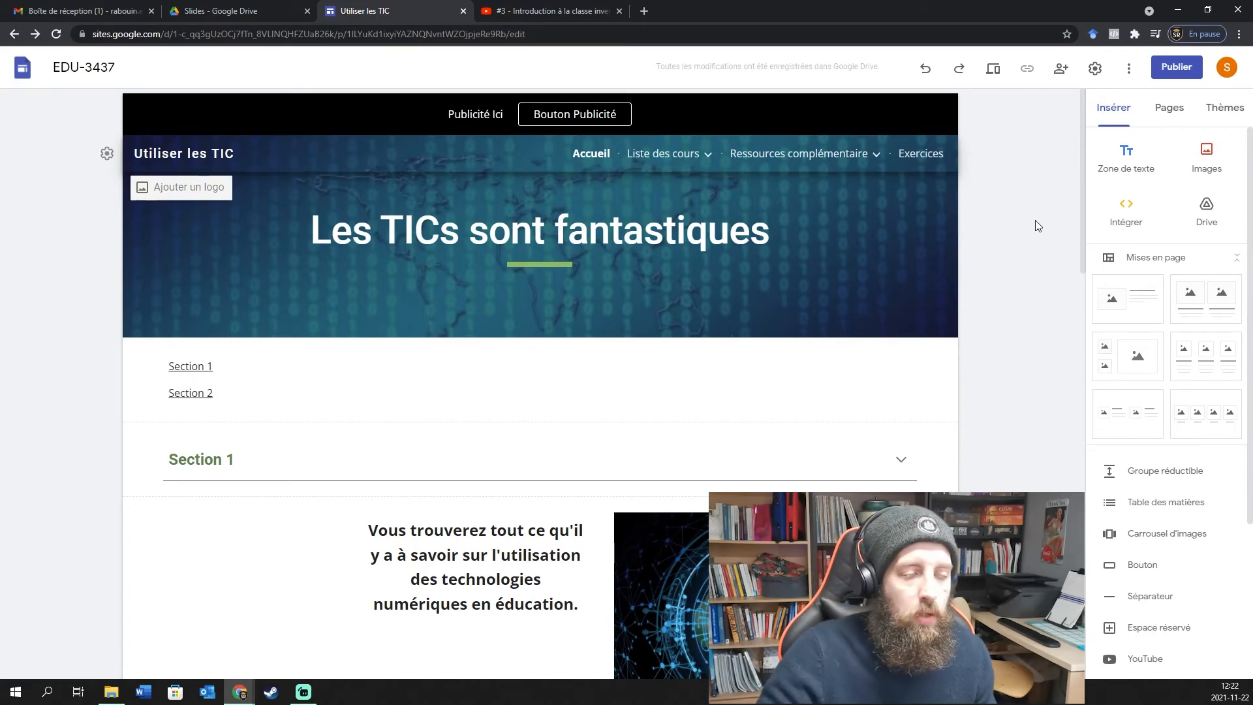
Test the Bouton Publicité link to YouTube and recheck the banner above the header.
{"action": "left_click", "coordinate": [575, 119]}
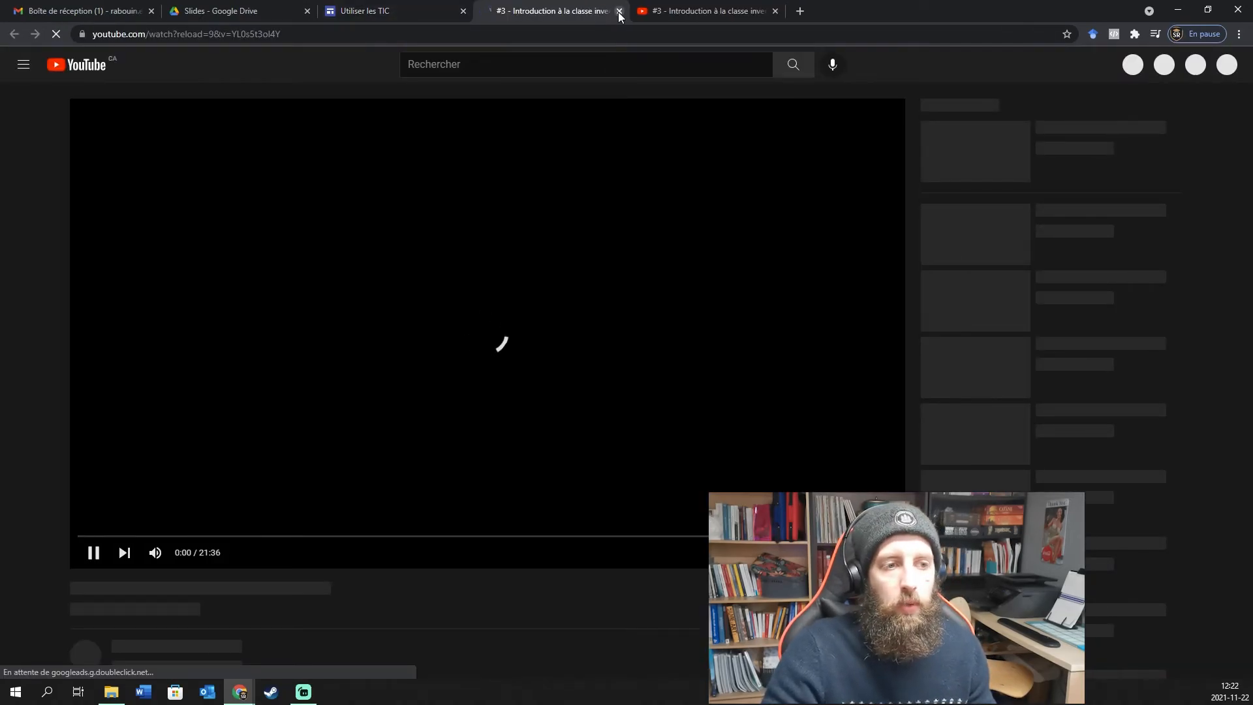
{"action": "left_click", "coordinate": [619, 11]}
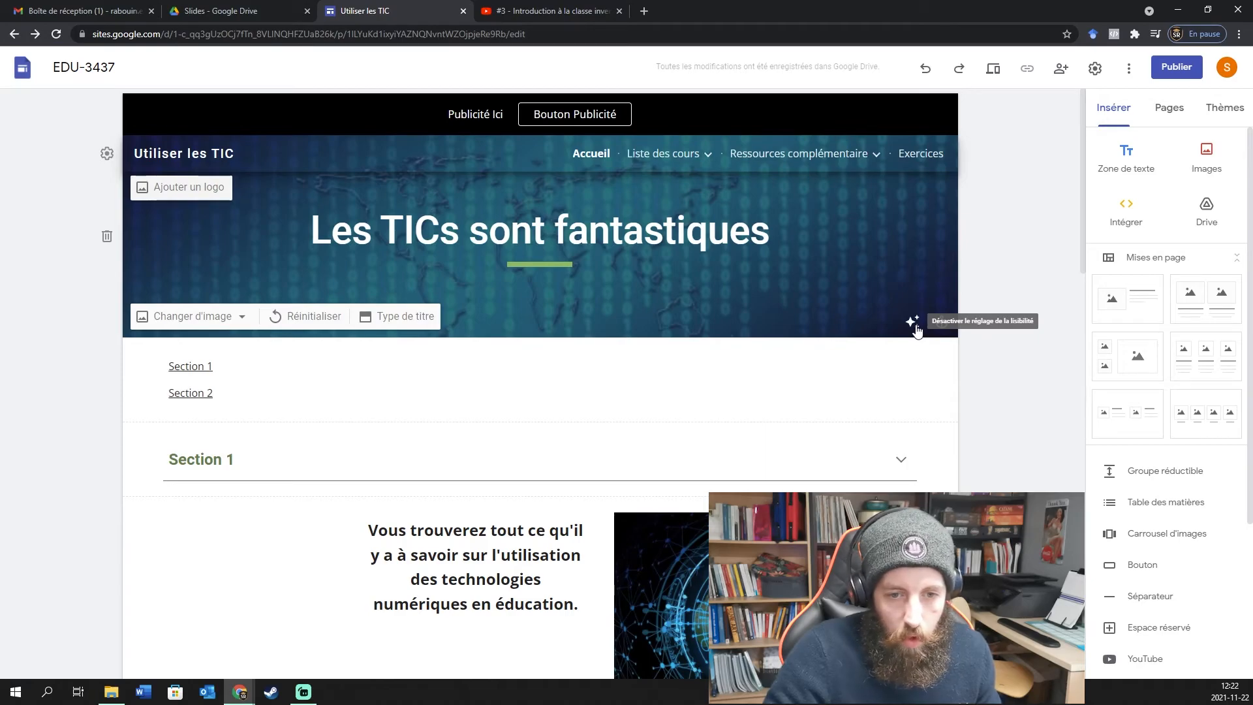
{"action": "left_click", "coordinate": [109, 116]}
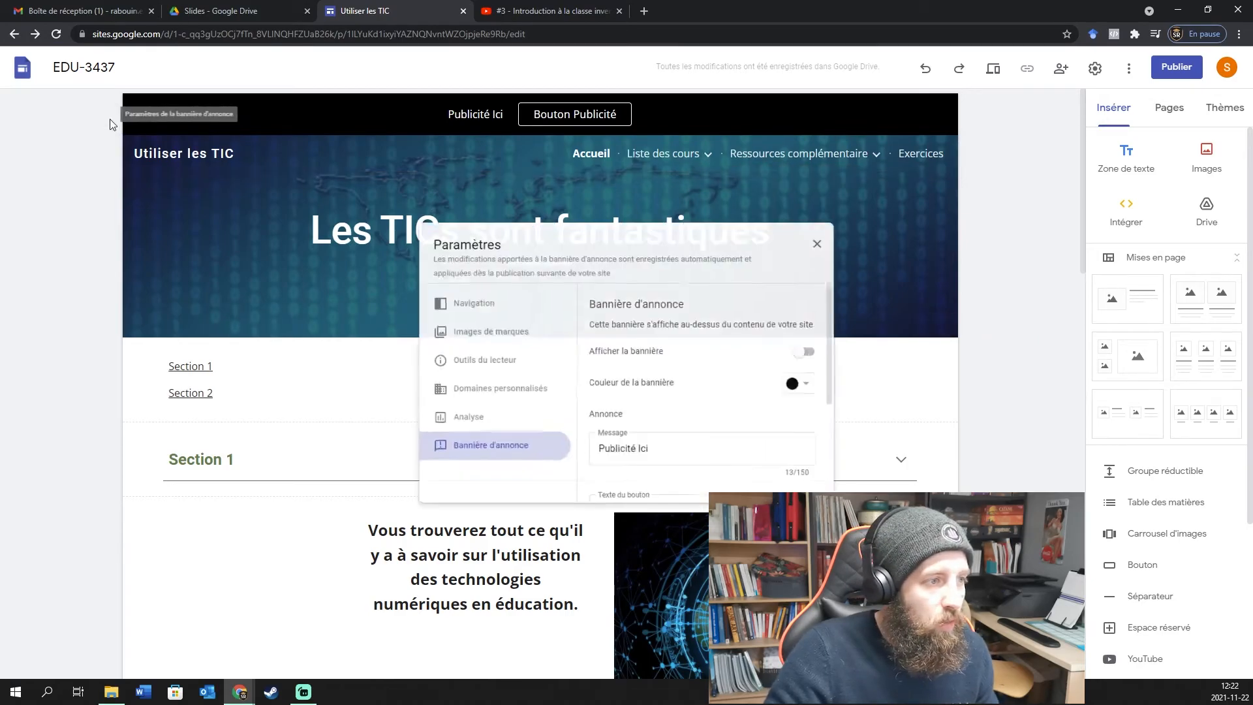
{"action": "left_click", "coordinate": [1068, 373]}
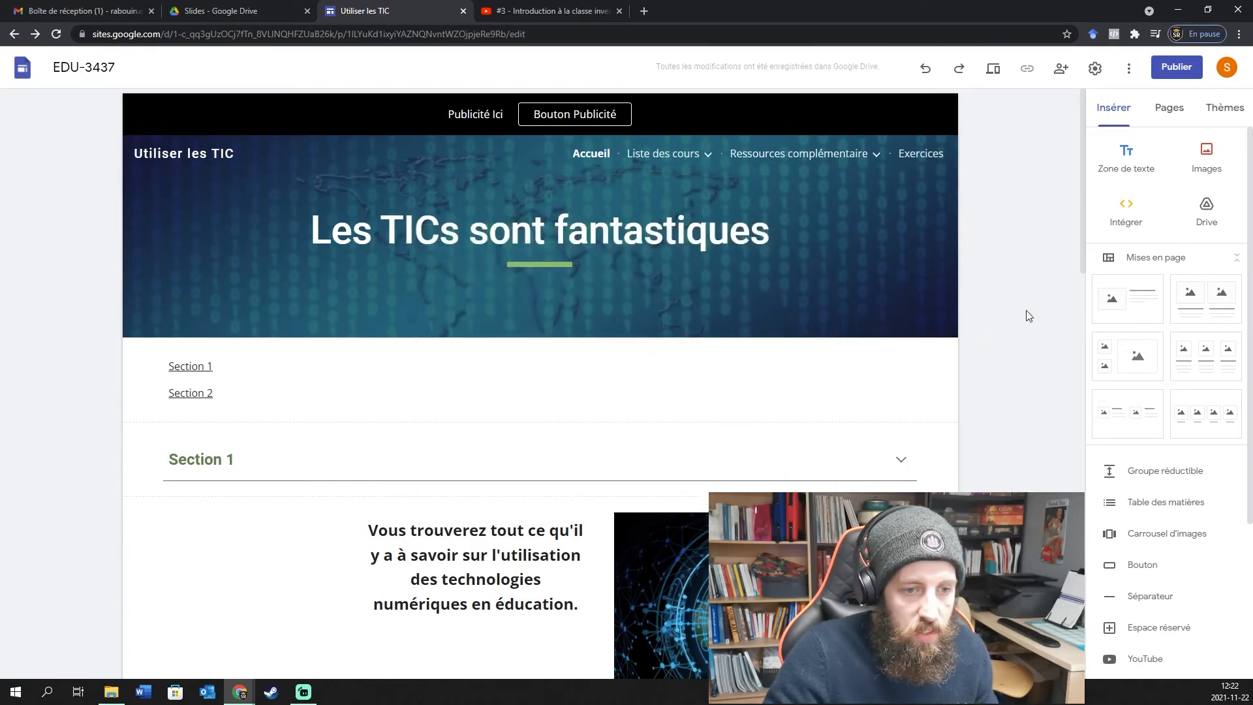
{"action": "scroll", "coordinate": [552, 465], "scroll_direction": "down", "scroll_amount": 10}
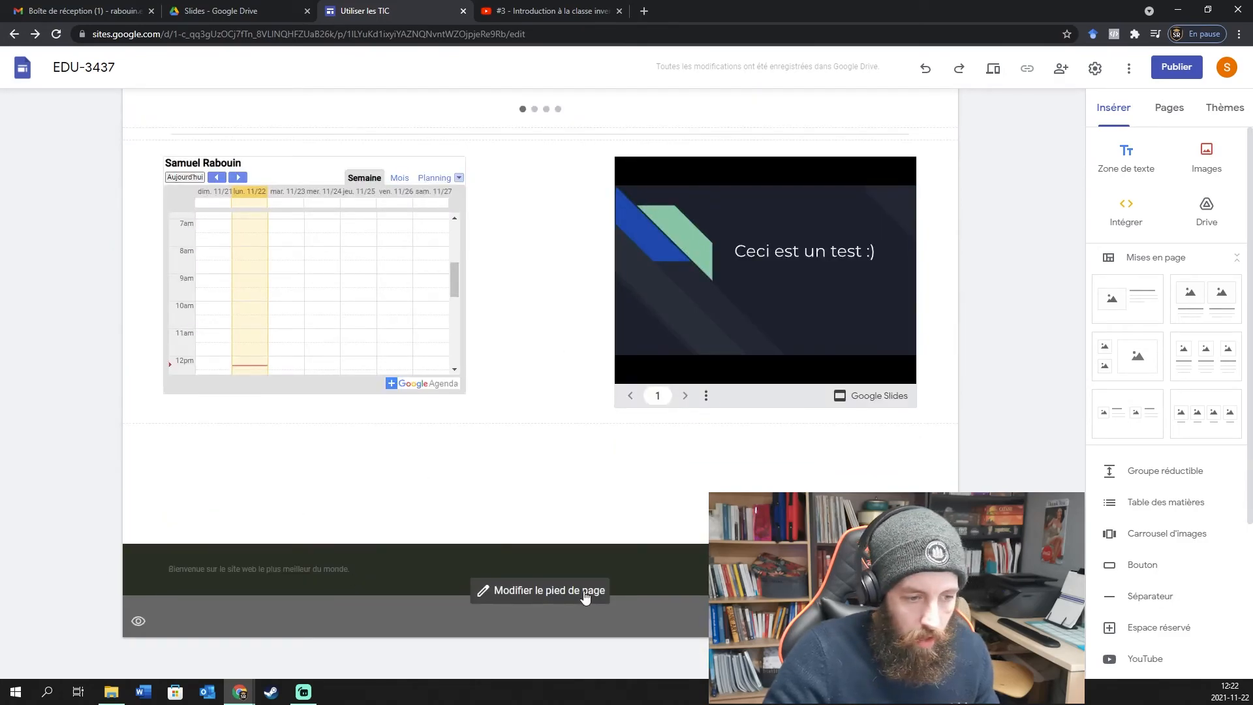
{"action": "scroll", "coordinate": [169, 408], "scroll_direction": "up", "scroll_amount": 7}
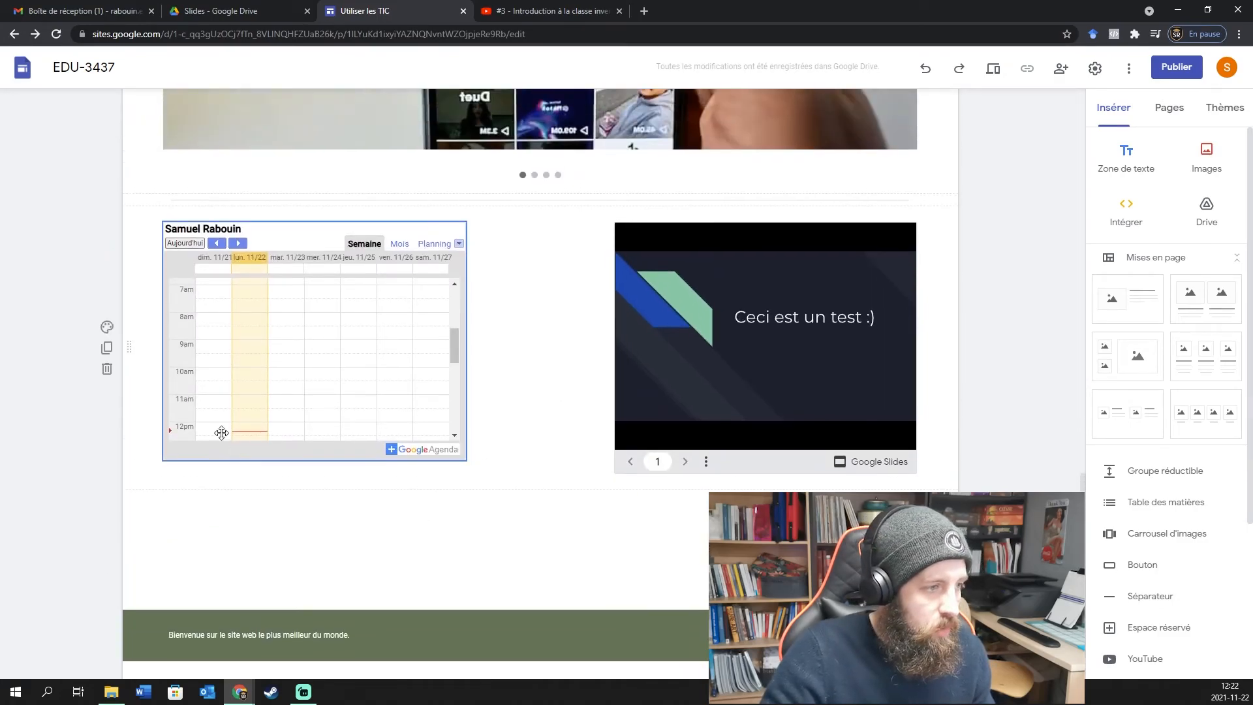
{"action": "scroll", "coordinate": [291, 394], "scroll_direction": "up", "scroll_amount": 13}
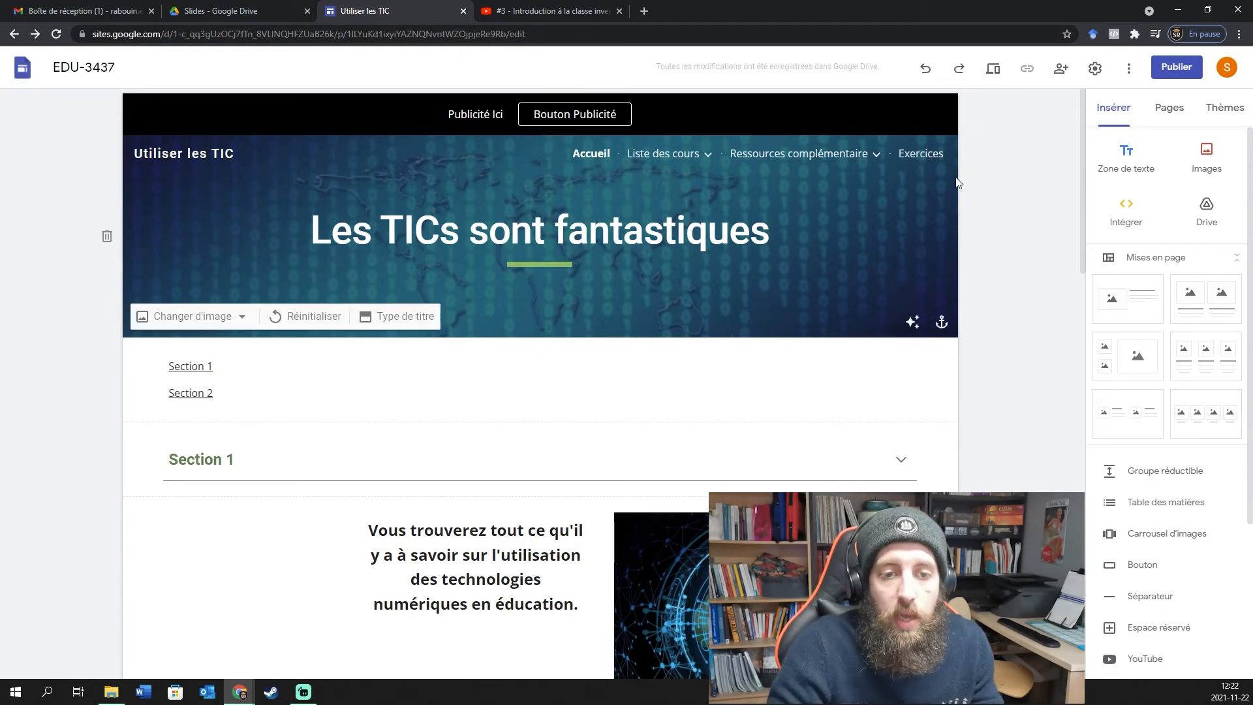
Preview the site on desktop, scrolling the home page and advancing the image carousel.
{"action": "left_click", "coordinate": [995, 73]}
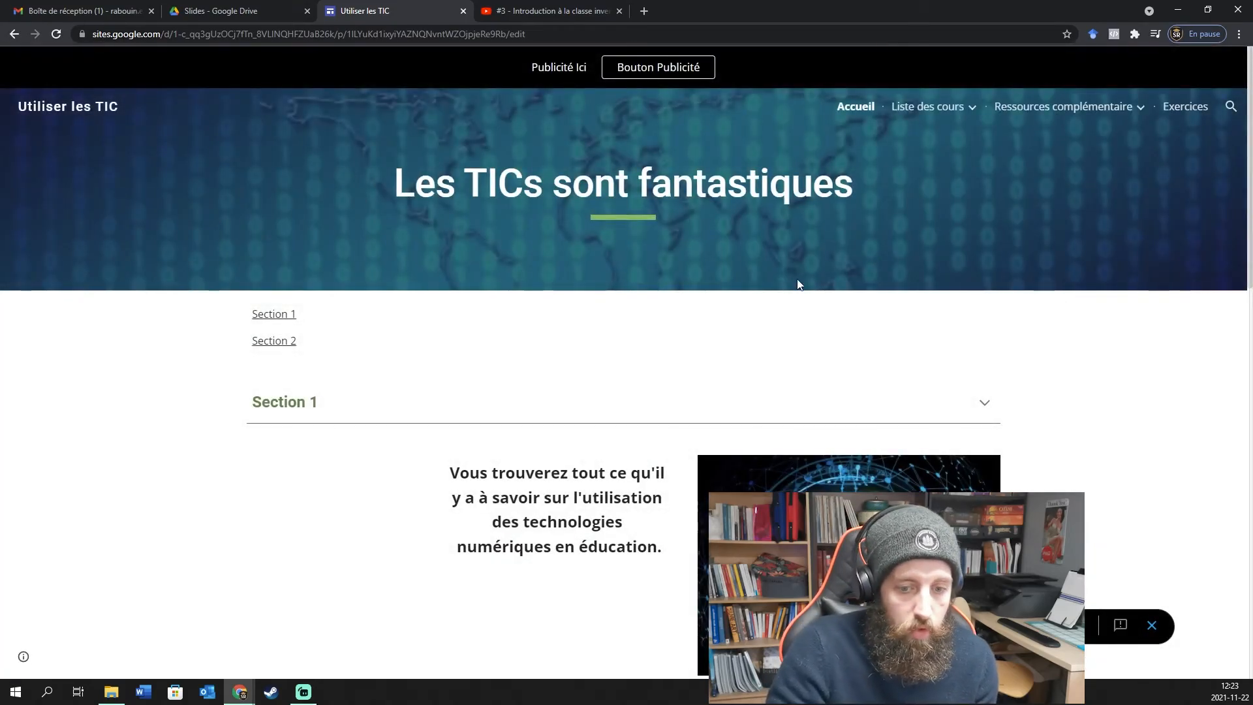
{"action": "scroll", "coordinate": [798, 282], "scroll_direction": "down", "scroll_amount": 1}
{"action": "scroll", "coordinate": [557, 296], "scroll_direction": "down", "scroll_amount": 5}
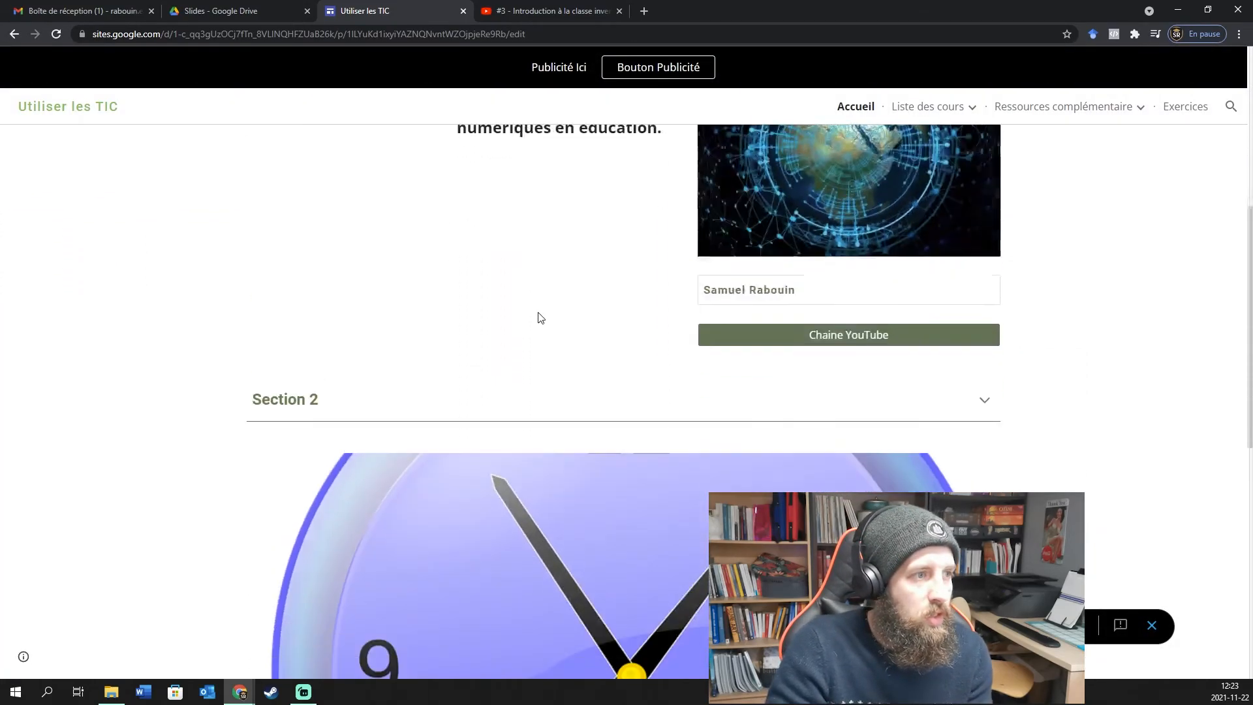
{"action": "scroll", "coordinate": [538, 318], "scroll_direction": "down", "scroll_amount": 6}
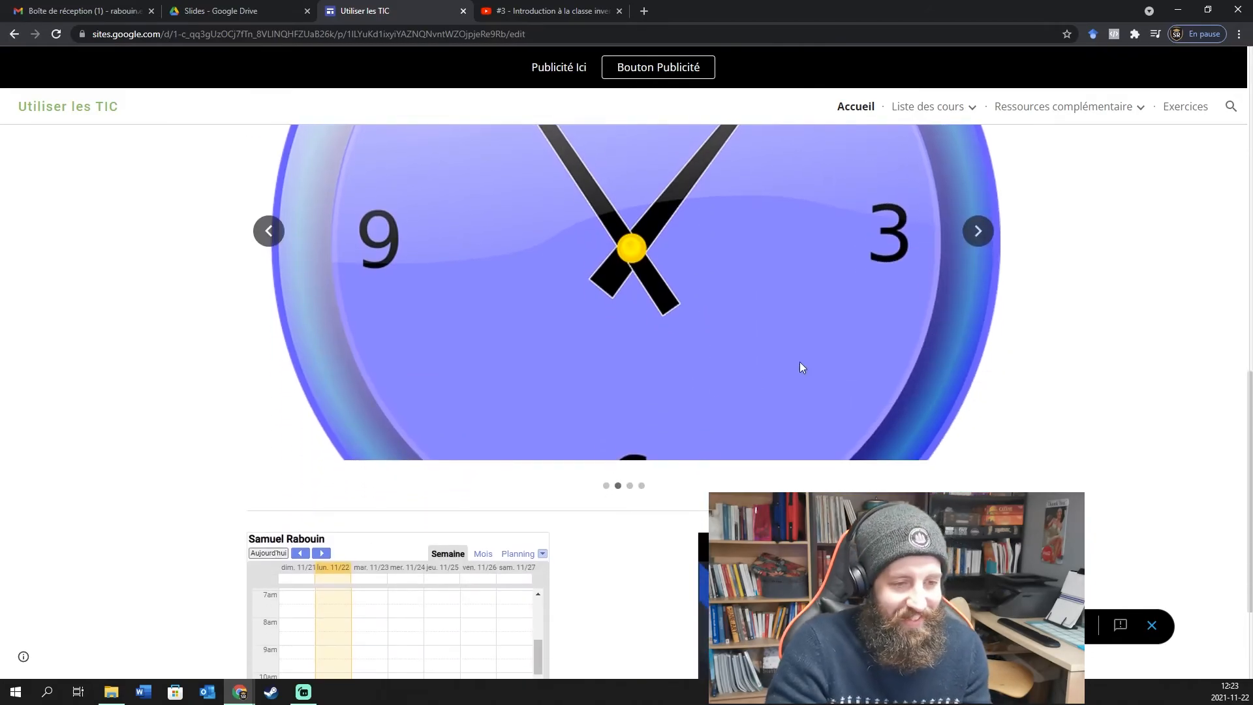
{"action": "left_click", "coordinate": [977, 230]}
{"action": "scroll", "coordinate": [972, 287], "scroll_direction": "up", "scroll_amount": 3}
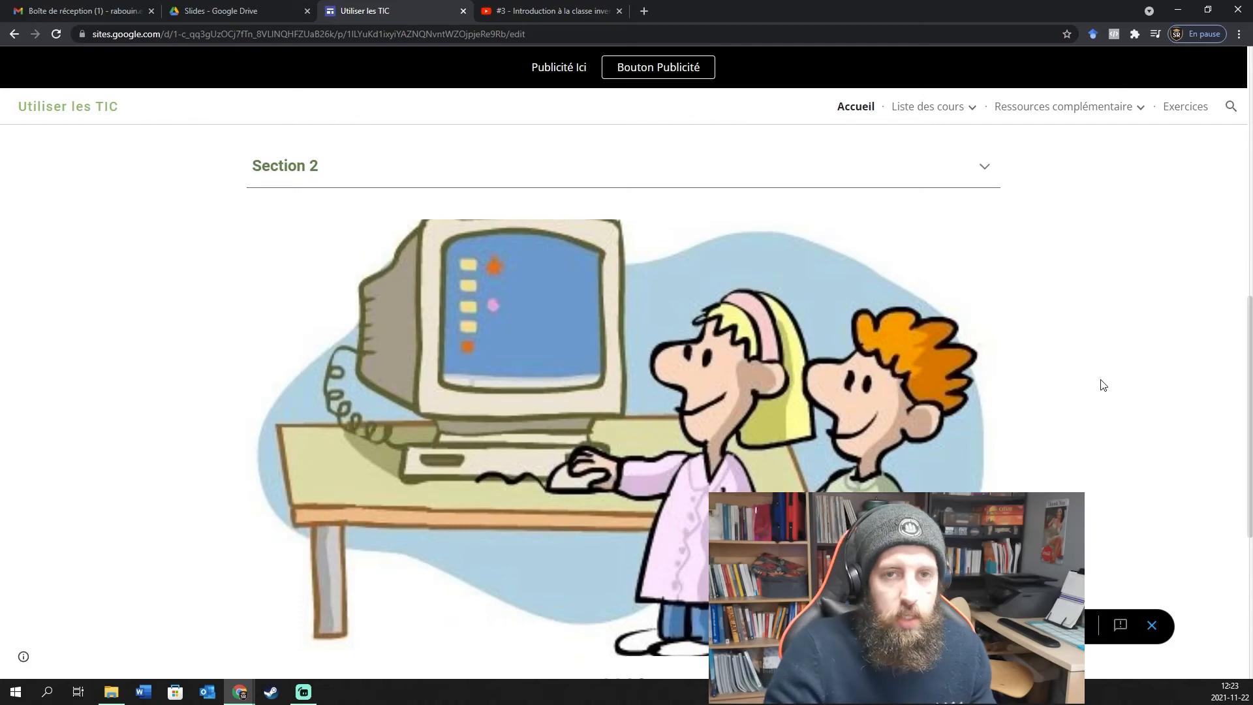
{"action": "scroll", "coordinate": [1101, 385], "scroll_direction": "down", "scroll_amount": 5}
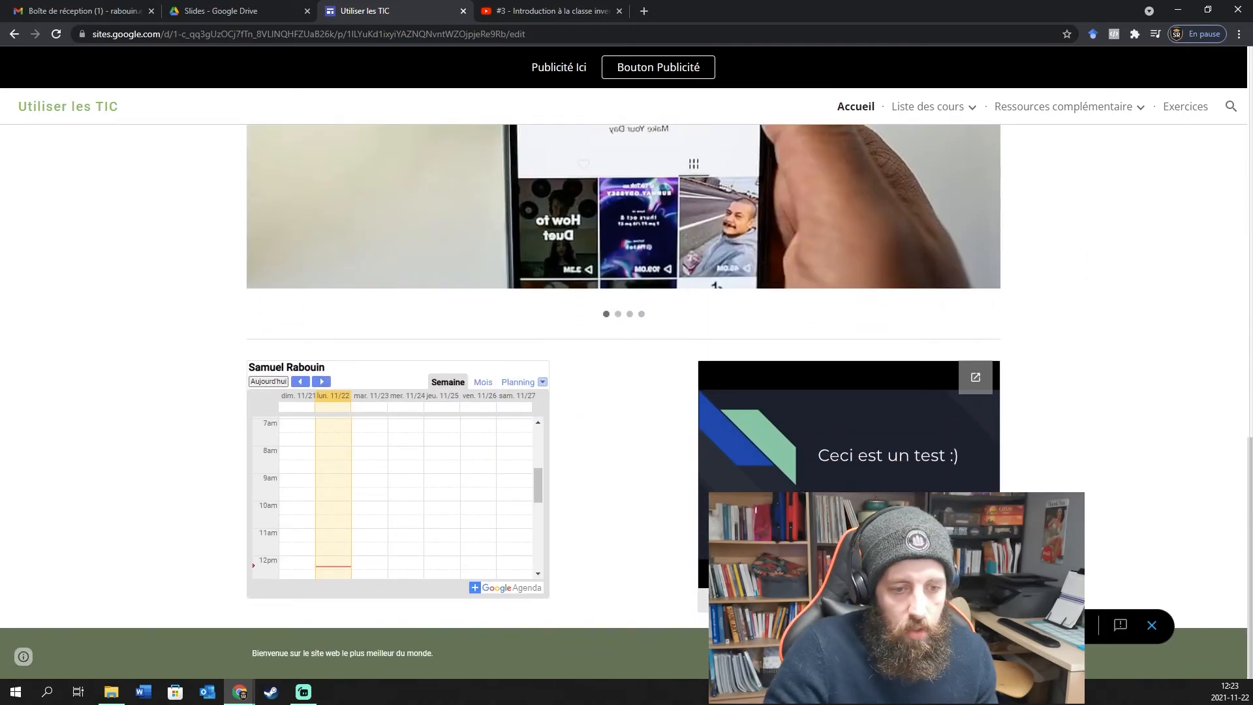
{"action": "scroll", "coordinate": [1105, 476], "scroll_direction": "up", "scroll_amount": 6}
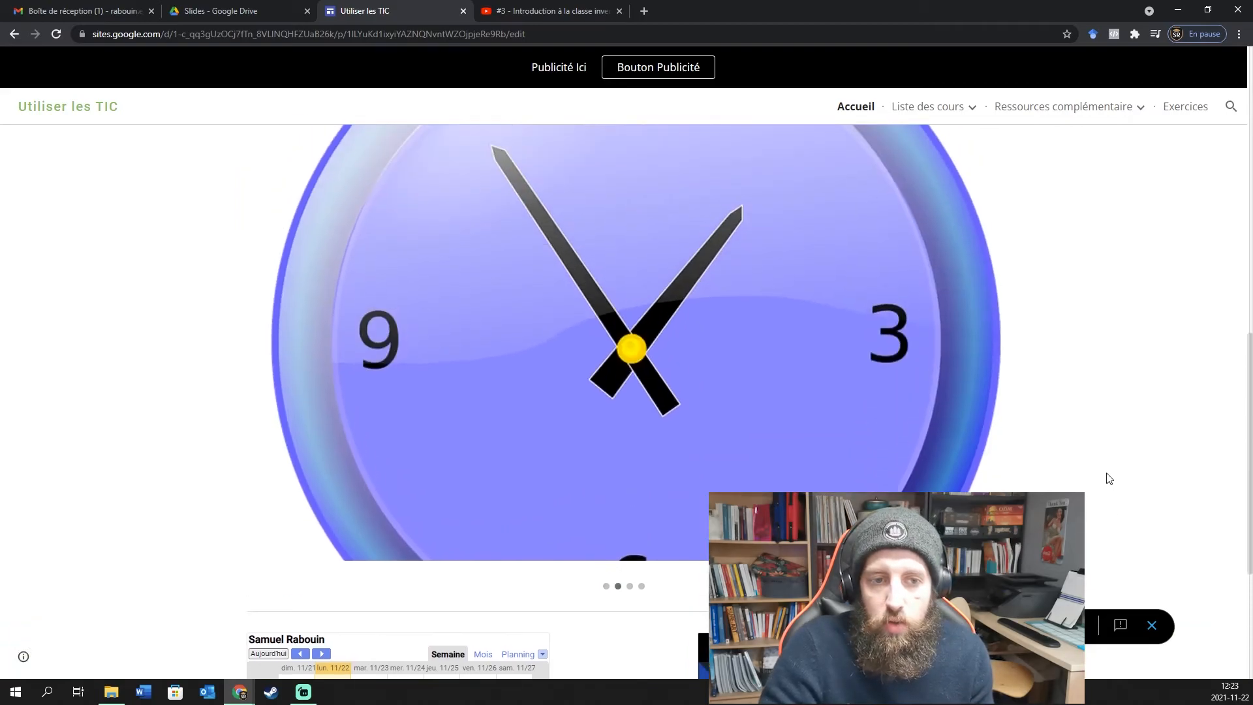
{"action": "scroll", "coordinate": [1111, 474], "scroll_direction": "up", "scroll_amount": 4}
{"action": "scroll", "coordinate": [939, 176], "scroll_direction": "down", "scroll_amount": 6}
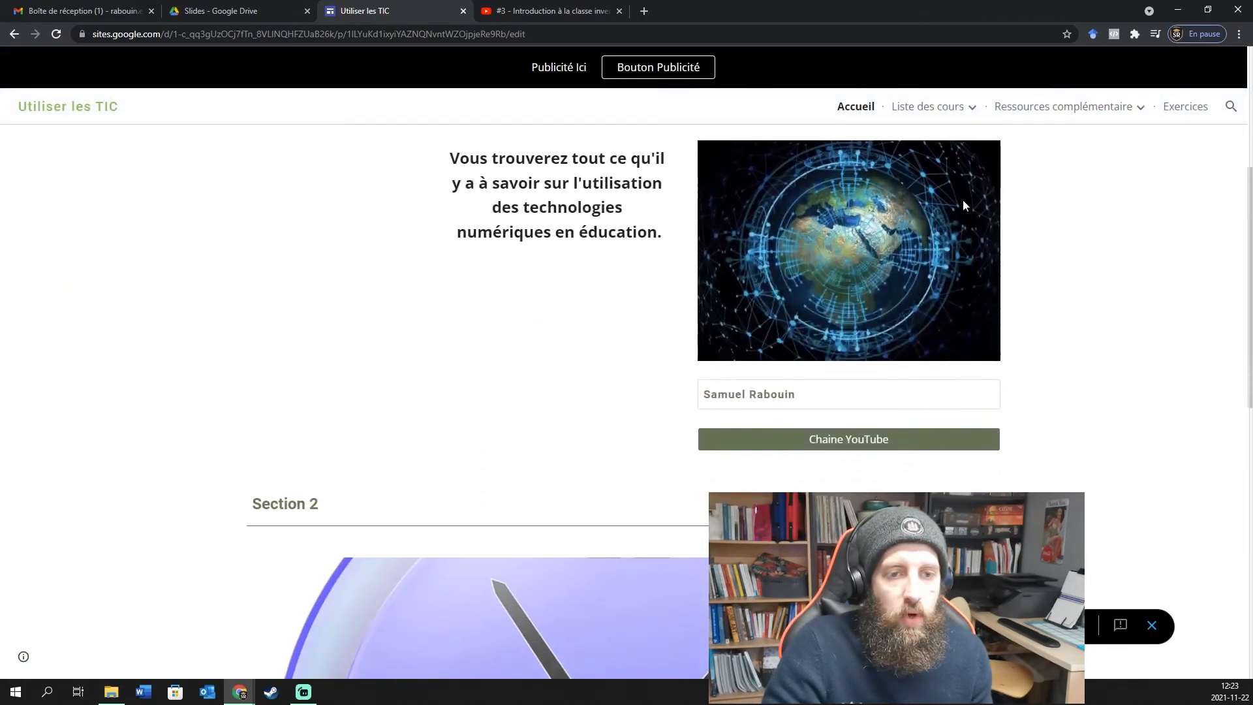
{"action": "scroll", "coordinate": [1153, 383], "scroll_direction": "up", "scroll_amount": 5}
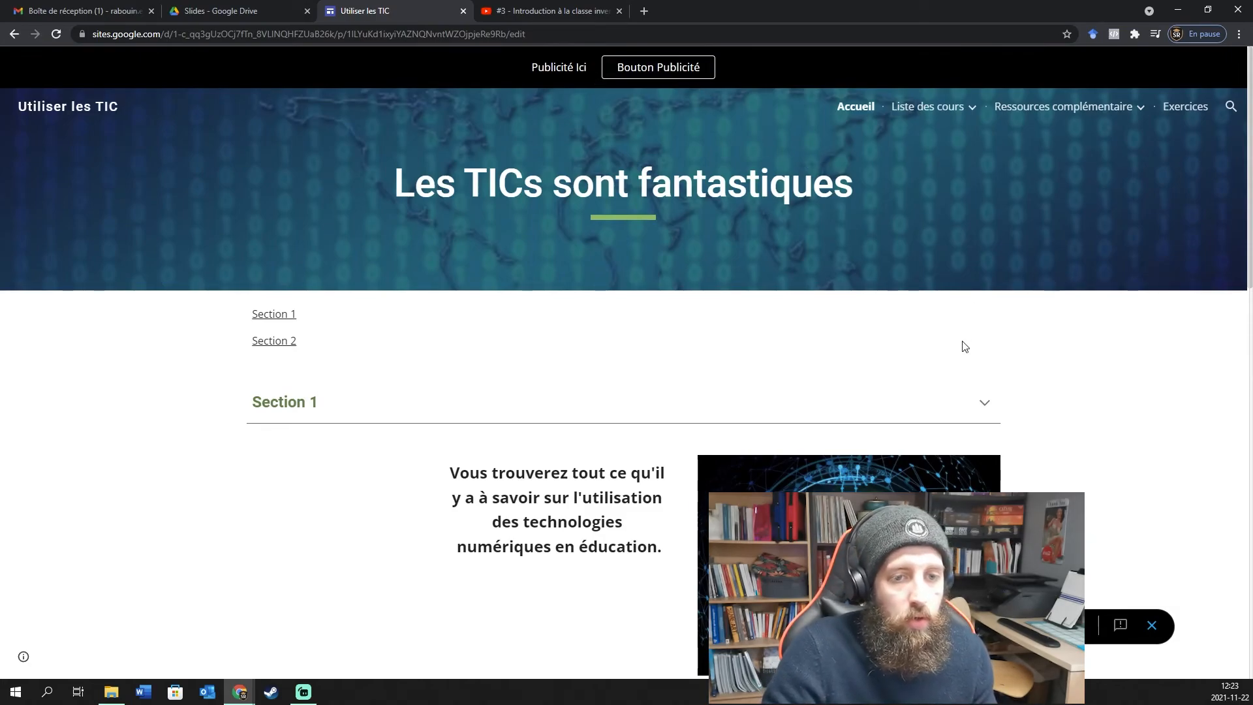
Check that Bouton Publicité opens YouTube, visit Cours 2, and return to Accueil.
{"action": "left_click", "coordinate": [659, 70]}
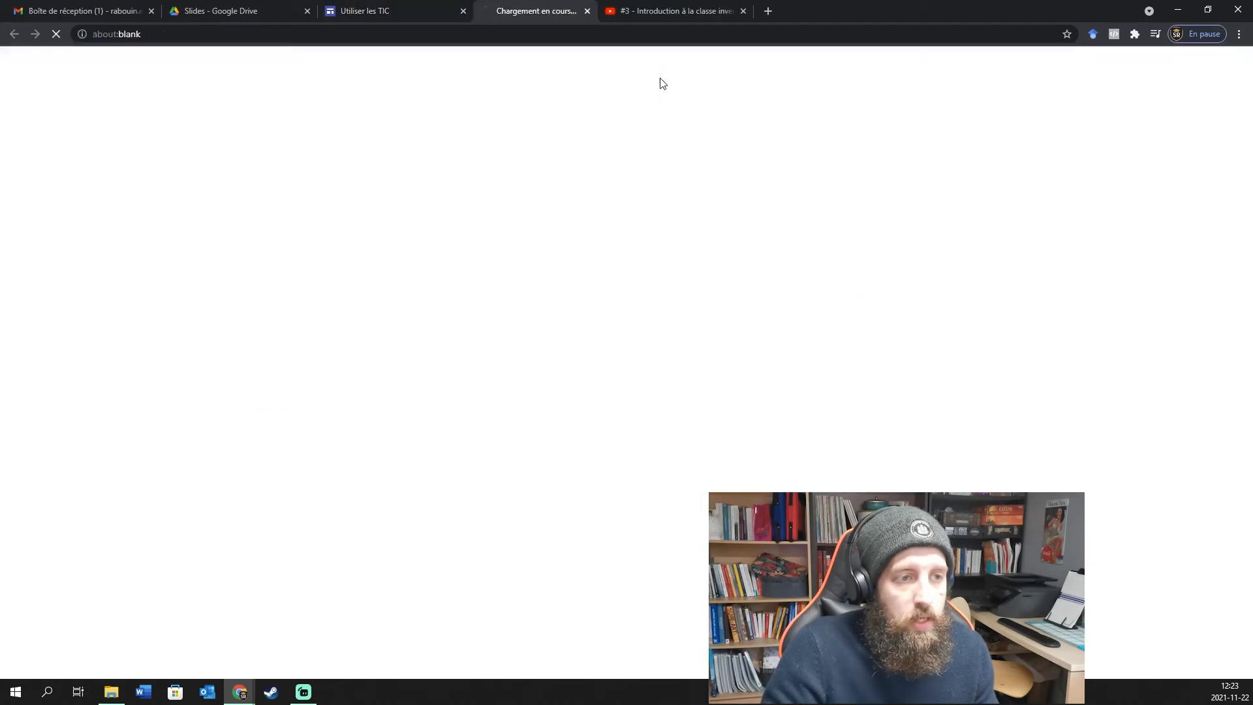
{"action": "left_click", "coordinate": [619, 10]}
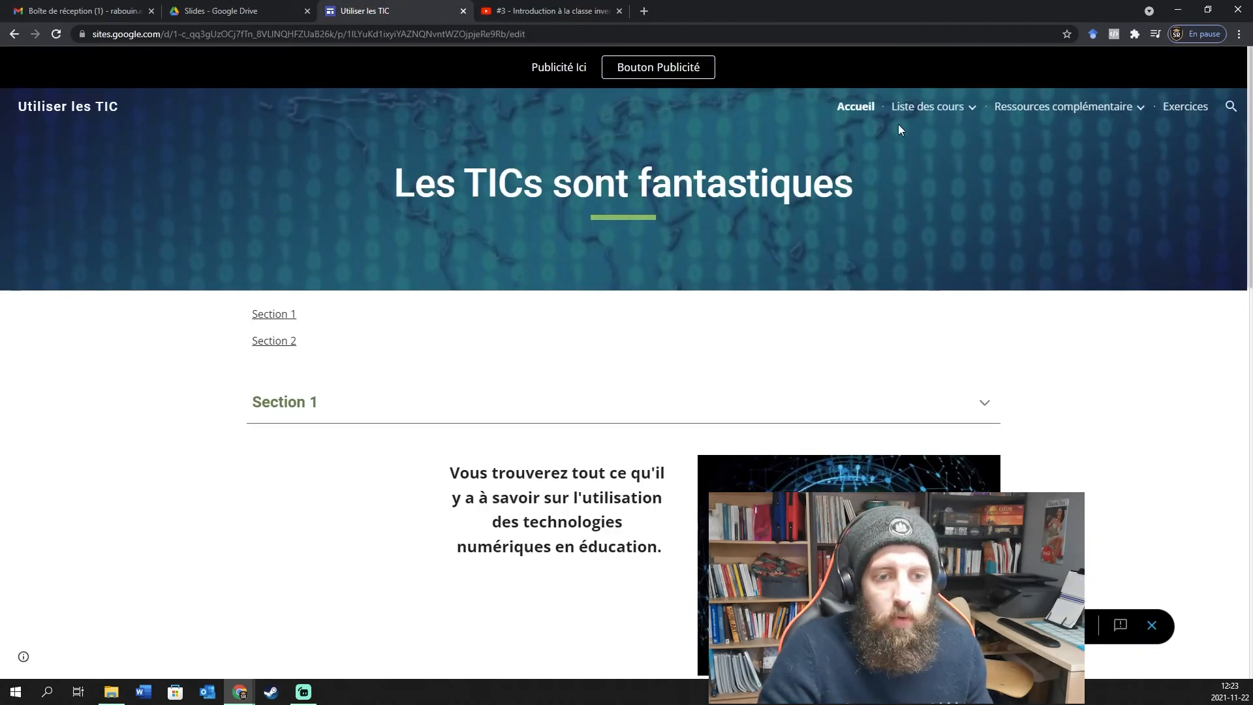
{"action": "mouse_move", "coordinate": [939, 111]}
{"action": "left_click", "coordinate": [921, 168]}
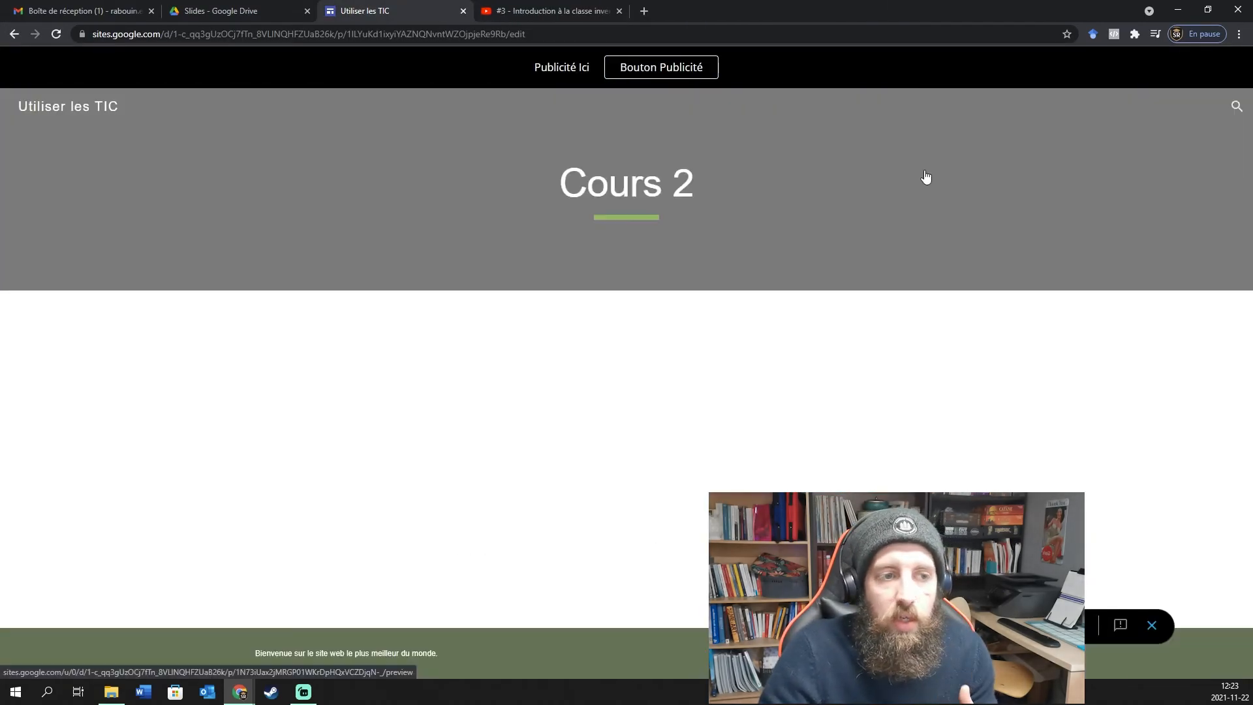
{"action": "left_click", "coordinate": [862, 107]}
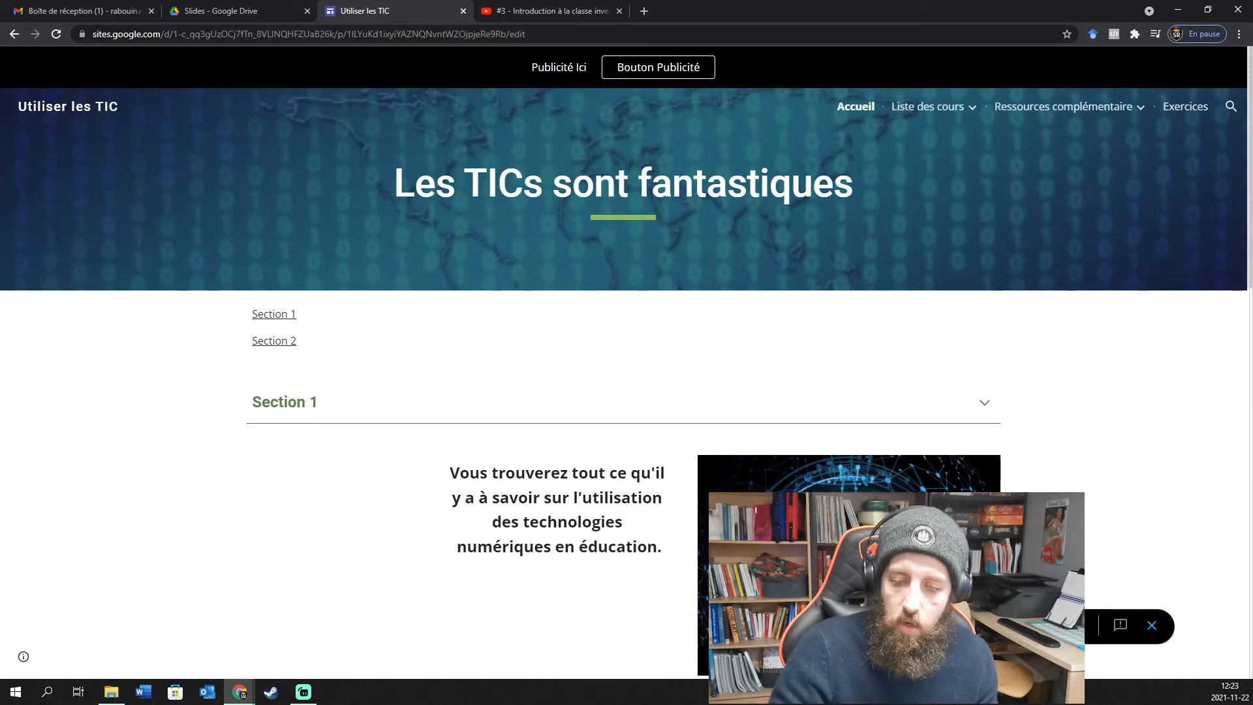
Check the site's layout at tablet width.
{"action": "left_click", "coordinate": [1045, 625]}
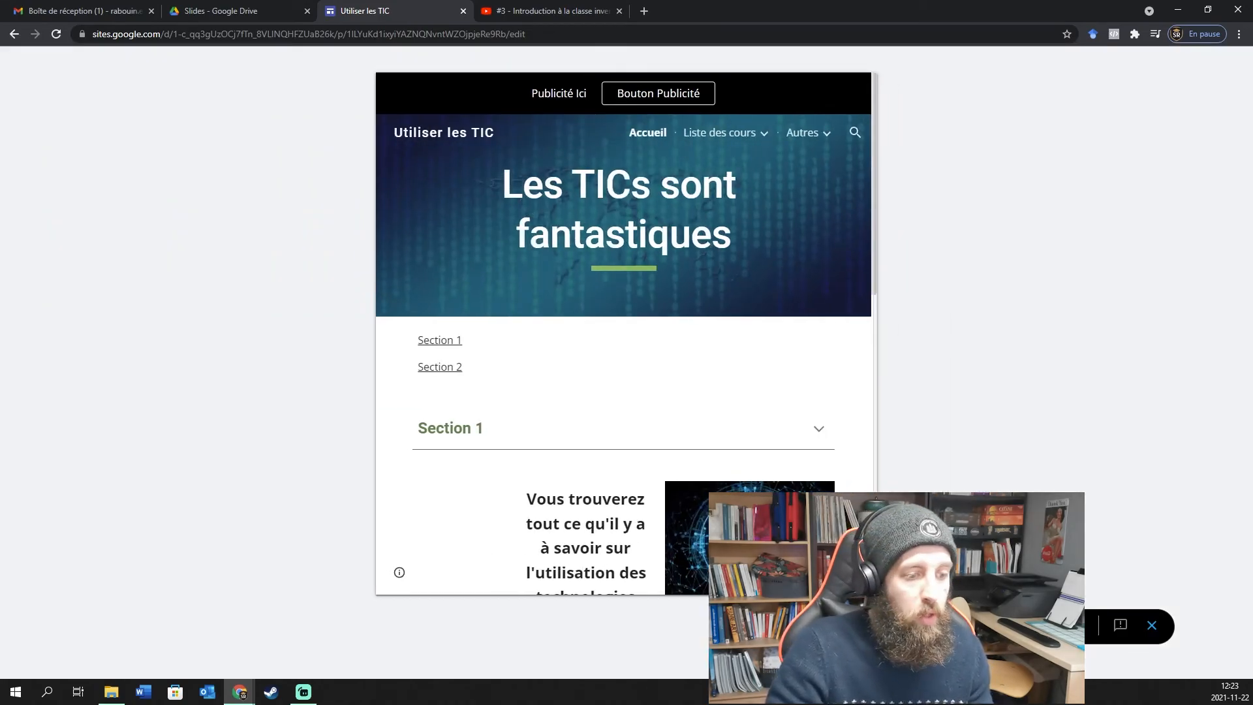
{"action": "scroll", "coordinate": [728, 408], "scroll_direction": "down", "scroll_amount": 10}
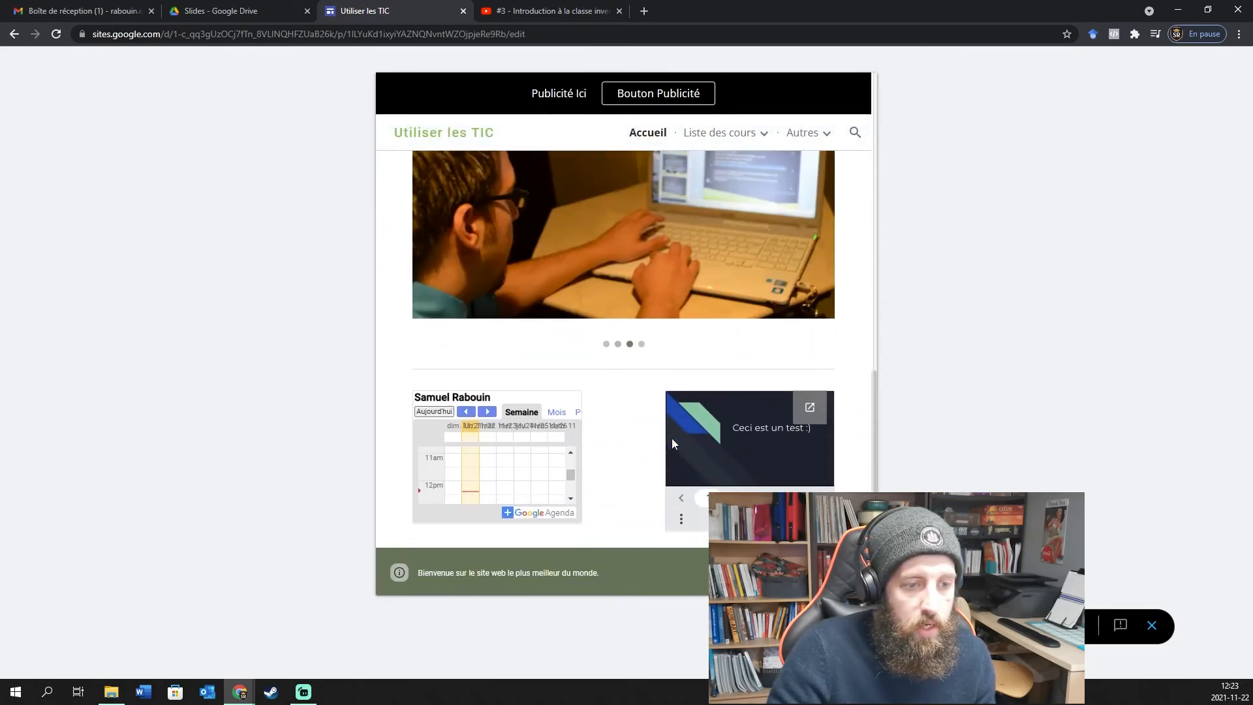
{"action": "scroll", "coordinate": [671, 437], "scroll_direction": "up", "scroll_amount": 4}
{"action": "scroll", "coordinate": [672, 437], "scroll_direction": "up", "scroll_amount": 5}
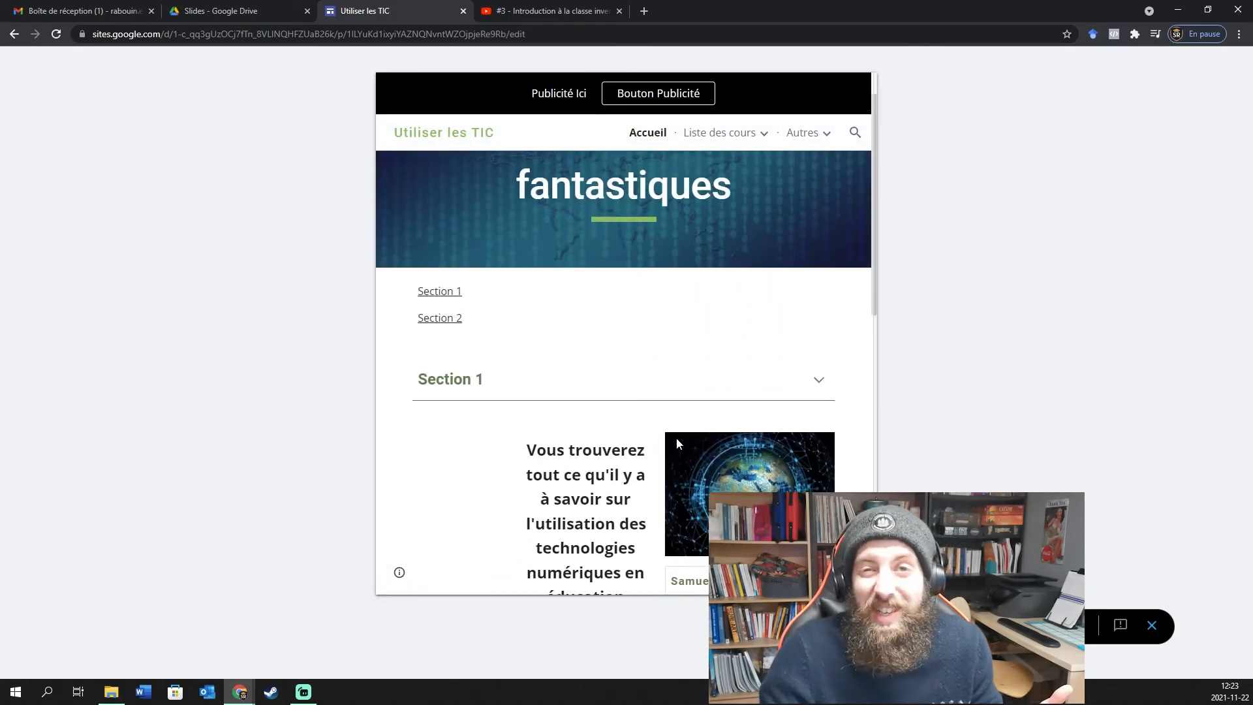
{"action": "scroll", "coordinate": [697, 423], "scroll_direction": "up", "scroll_amount": 2}
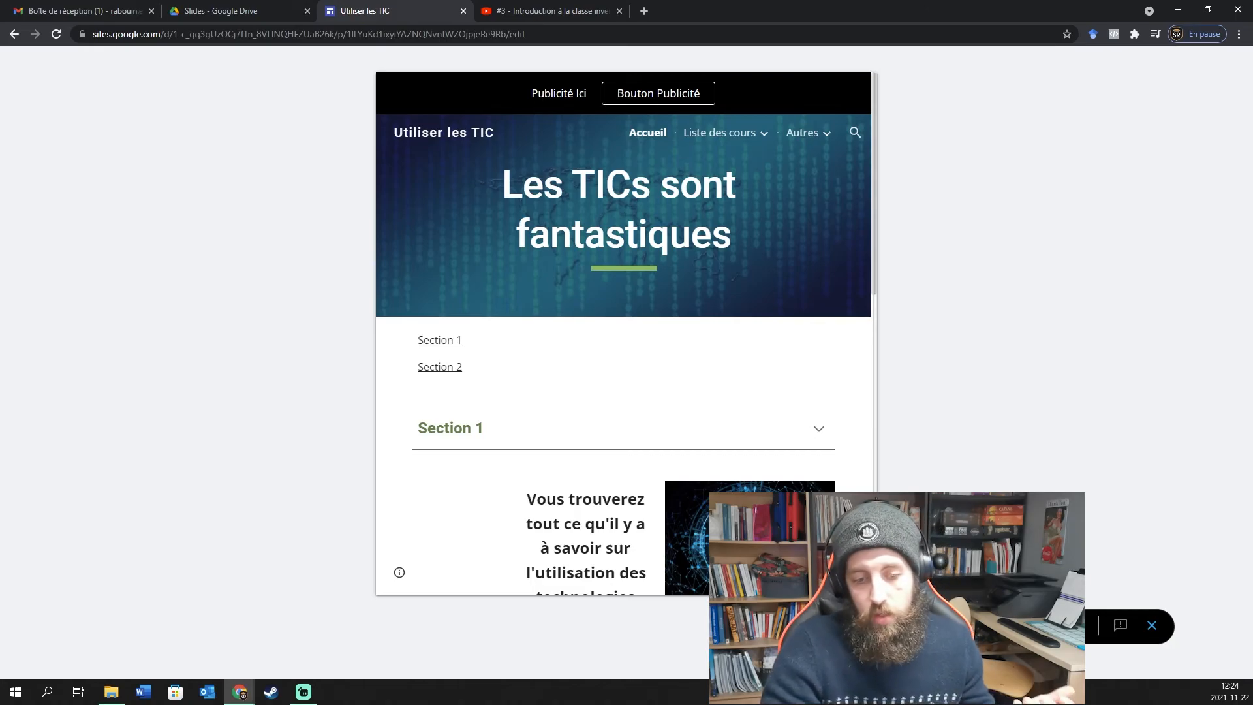
Check the phone layout and its navigation drawer, then exit the preview.
{"action": "left_click", "coordinate": [1014, 625]}
{"action": "scroll", "coordinate": [613, 261], "scroll_direction": "down", "scroll_amount": 2}
{"action": "scroll", "coordinate": [612, 234], "scroll_direction": "up", "scroll_amount": 2}
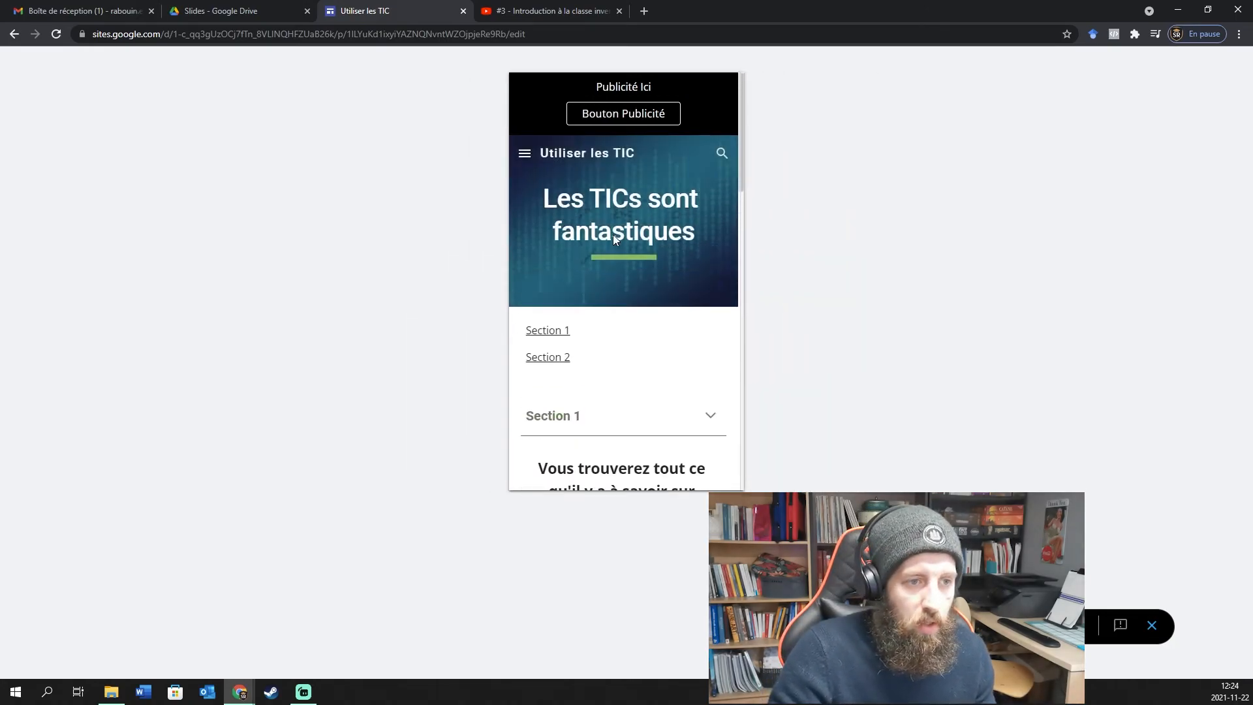
{"action": "left_click", "coordinate": [529, 155]}
{"action": "left_click", "coordinate": [526, 155]}
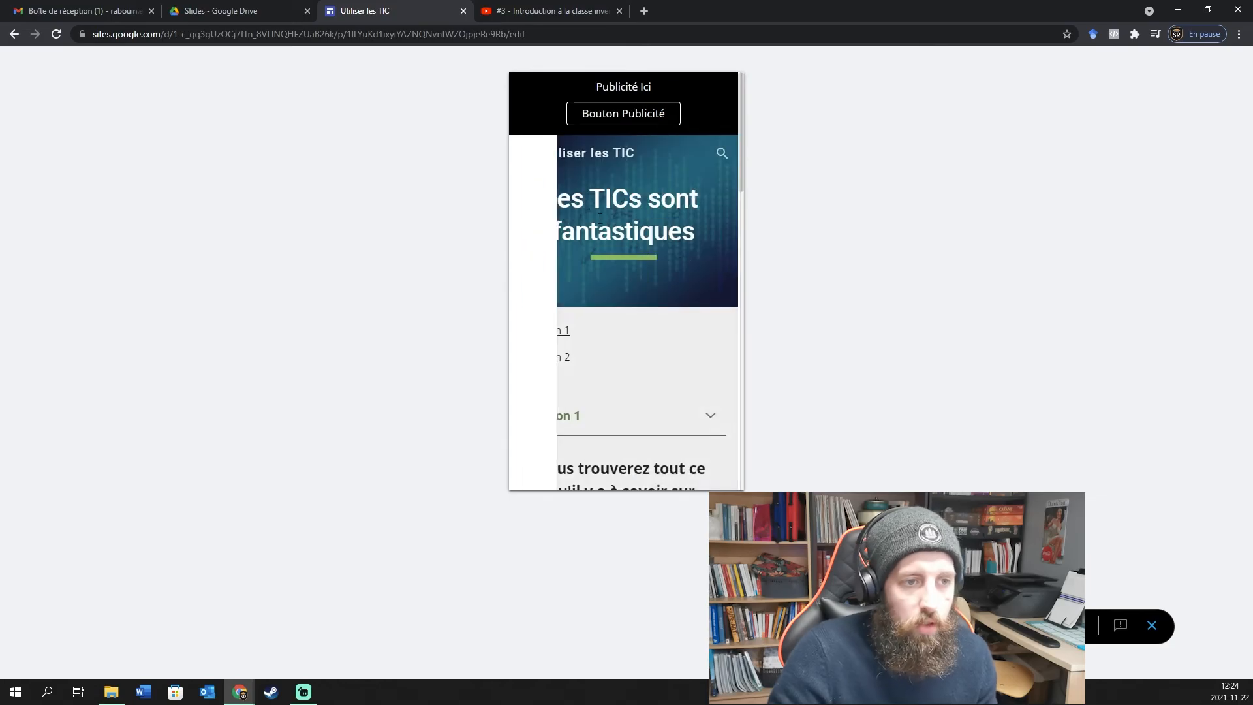
{"action": "scroll", "coordinate": [607, 242], "scroll_direction": "down", "scroll_amount": 6}
{"action": "scroll", "coordinate": [657, 414], "scroll_direction": "down", "scroll_amount": 10}
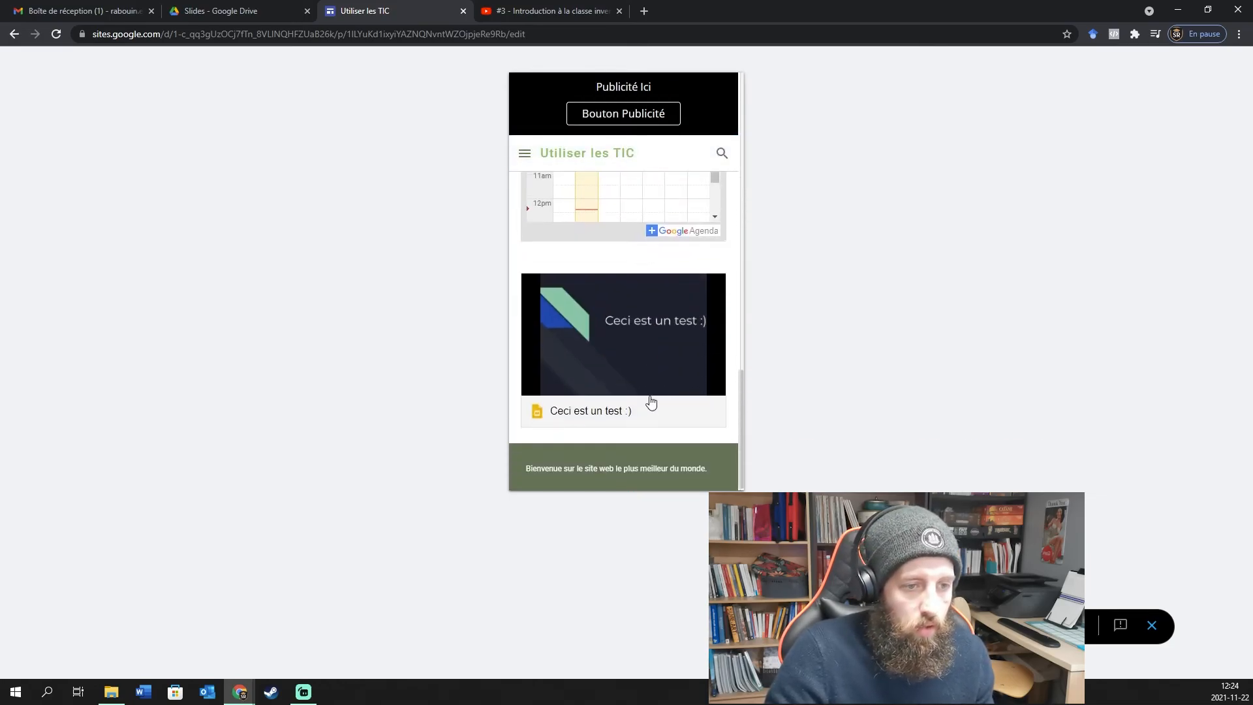
{"action": "scroll", "coordinate": [646, 394], "scroll_direction": "up", "scroll_amount": 9}
{"action": "scroll", "coordinate": [637, 371], "scroll_direction": "up", "scroll_amount": 6}
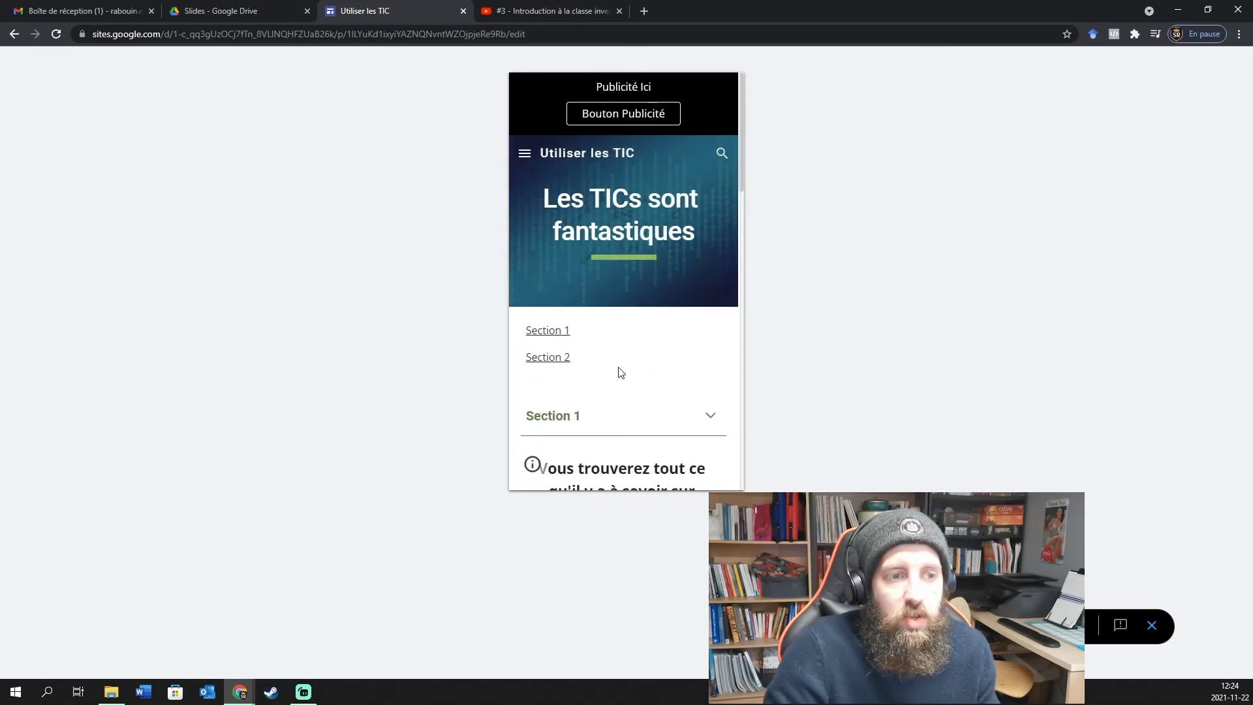
{"action": "left_click", "coordinate": [1151, 625]}
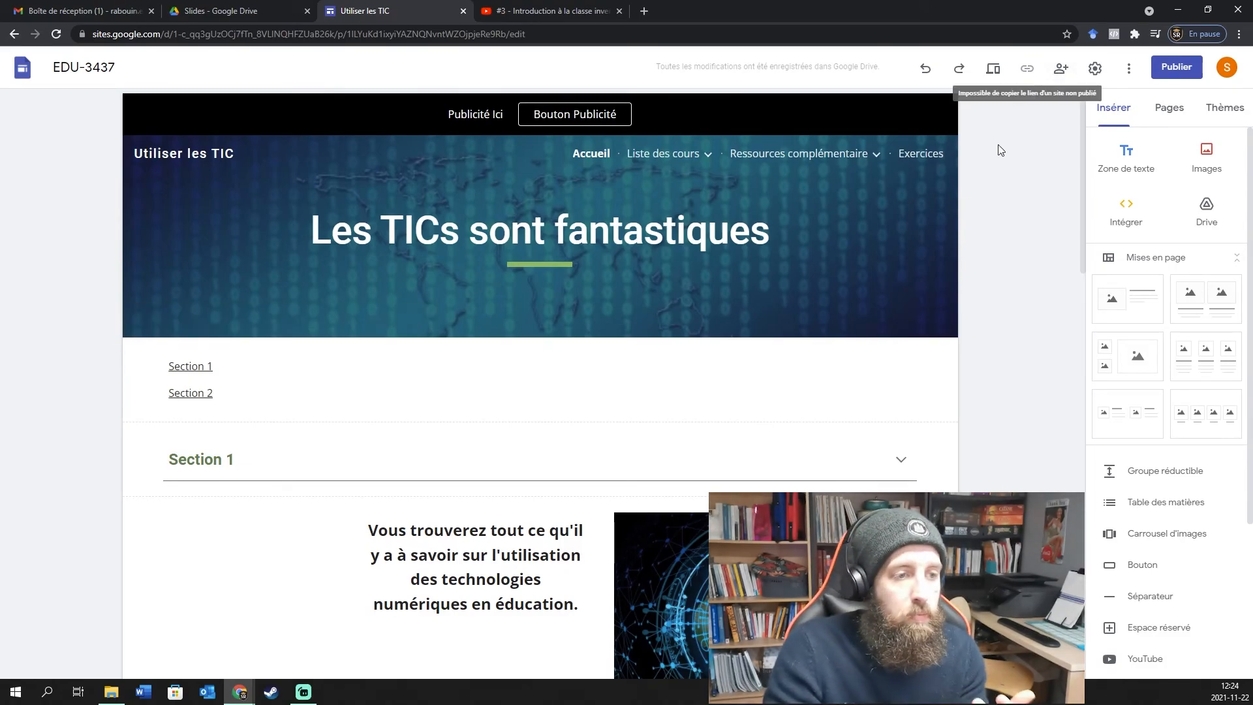
{"action": "scroll", "coordinate": [999, 230], "scroll_direction": "down", "scroll_amount": 1}
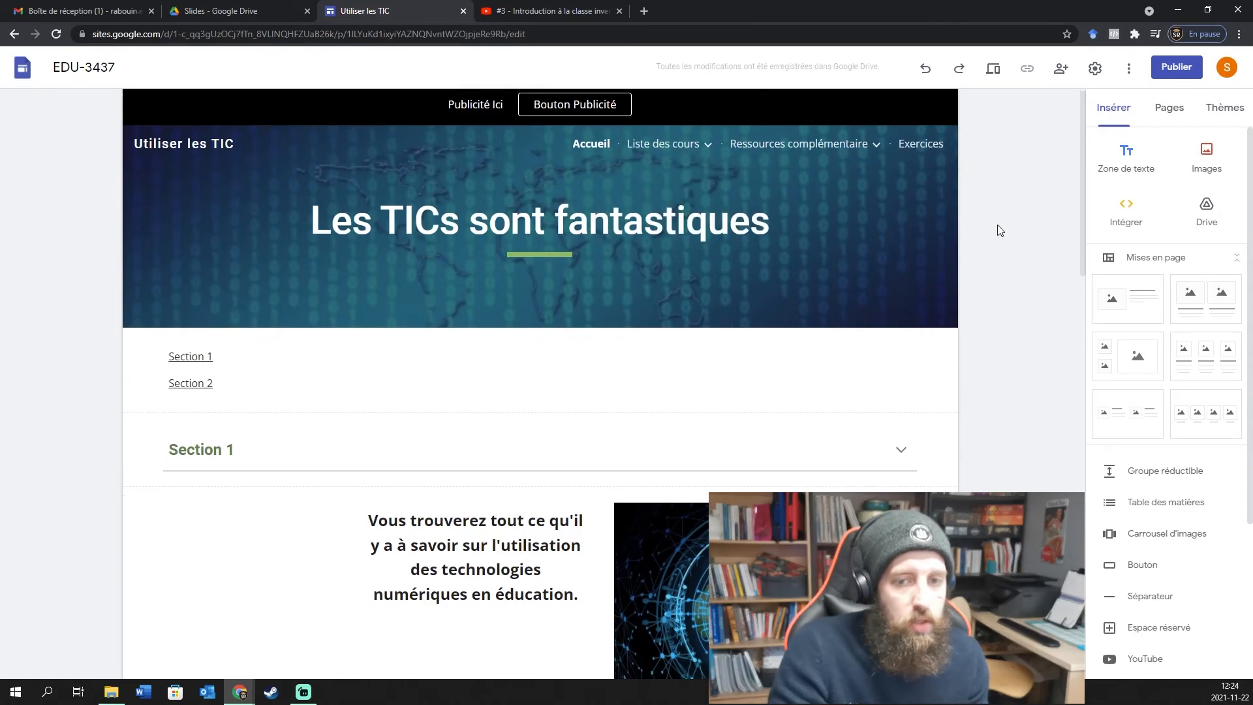
{"action": "scroll", "coordinate": [995, 238], "scroll_direction": "down", "scroll_amount": 4}
{"action": "scroll", "coordinate": [1000, 243], "scroll_direction": "up", "scroll_amount": 5}
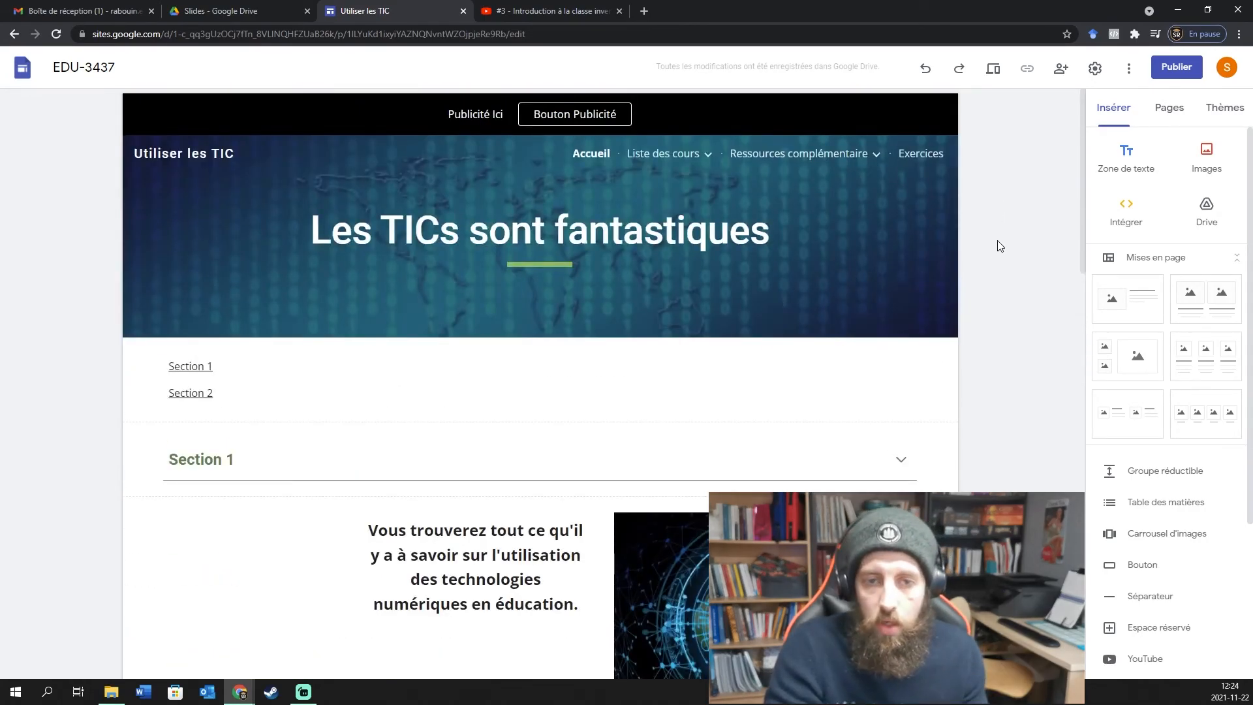
{"action": "left_click", "coordinate": [1095, 68]}
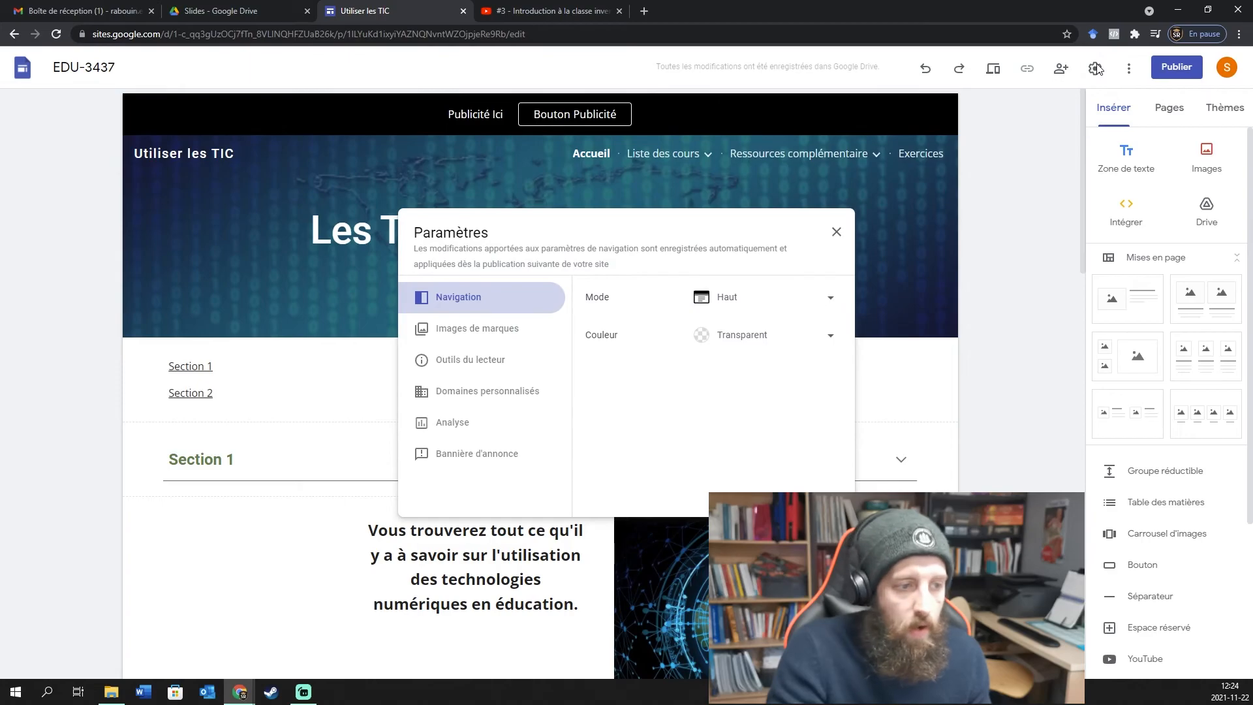
{"action": "left_click", "coordinate": [1097, 70]}
{"action": "left_click", "coordinate": [1129, 69]}
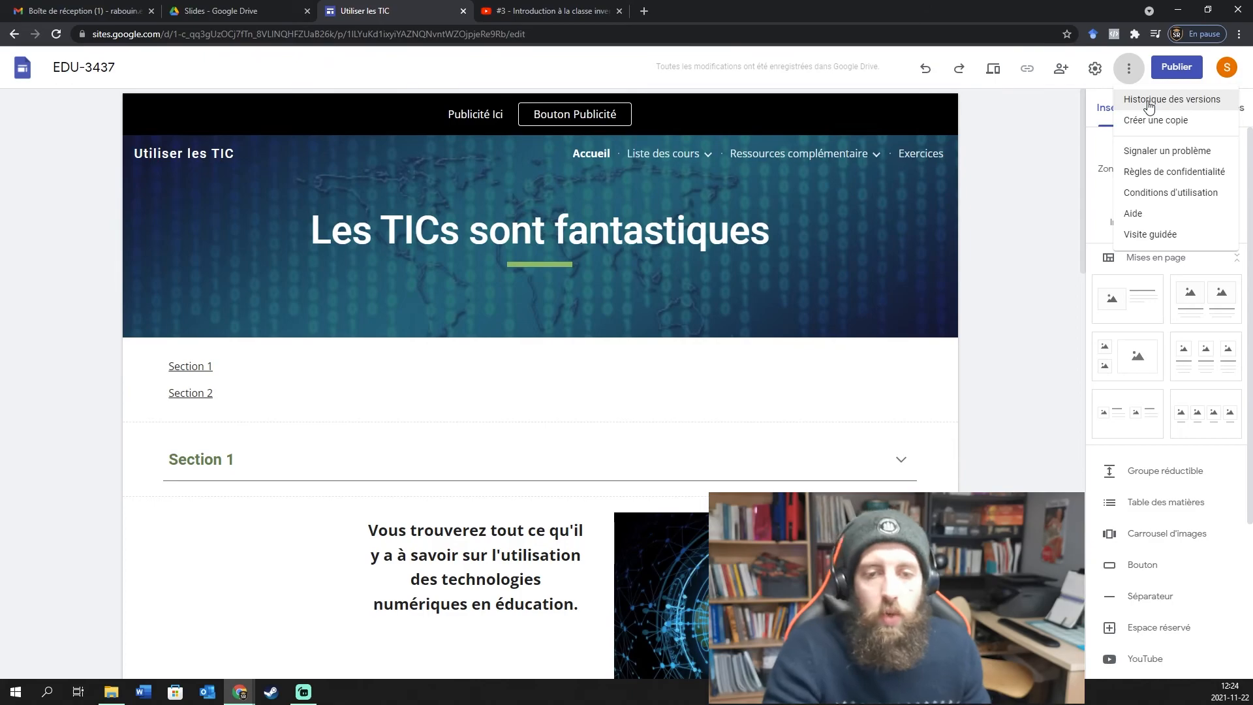
{"action": "left_click", "coordinate": [1031, 143]}
{"action": "scroll", "coordinate": [1031, 163], "scroll_direction": "down", "scroll_amount": 8}
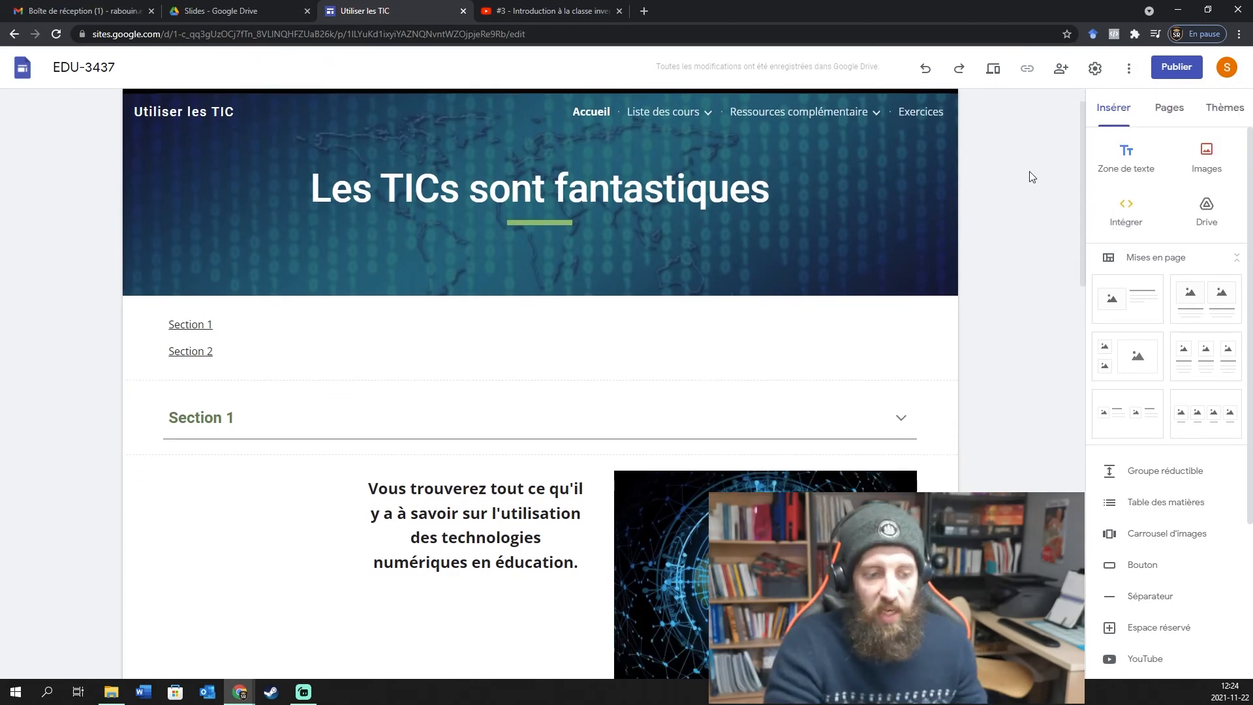
{"action": "scroll", "coordinate": [1028, 322], "scroll_direction": "up", "scroll_amount": 8}
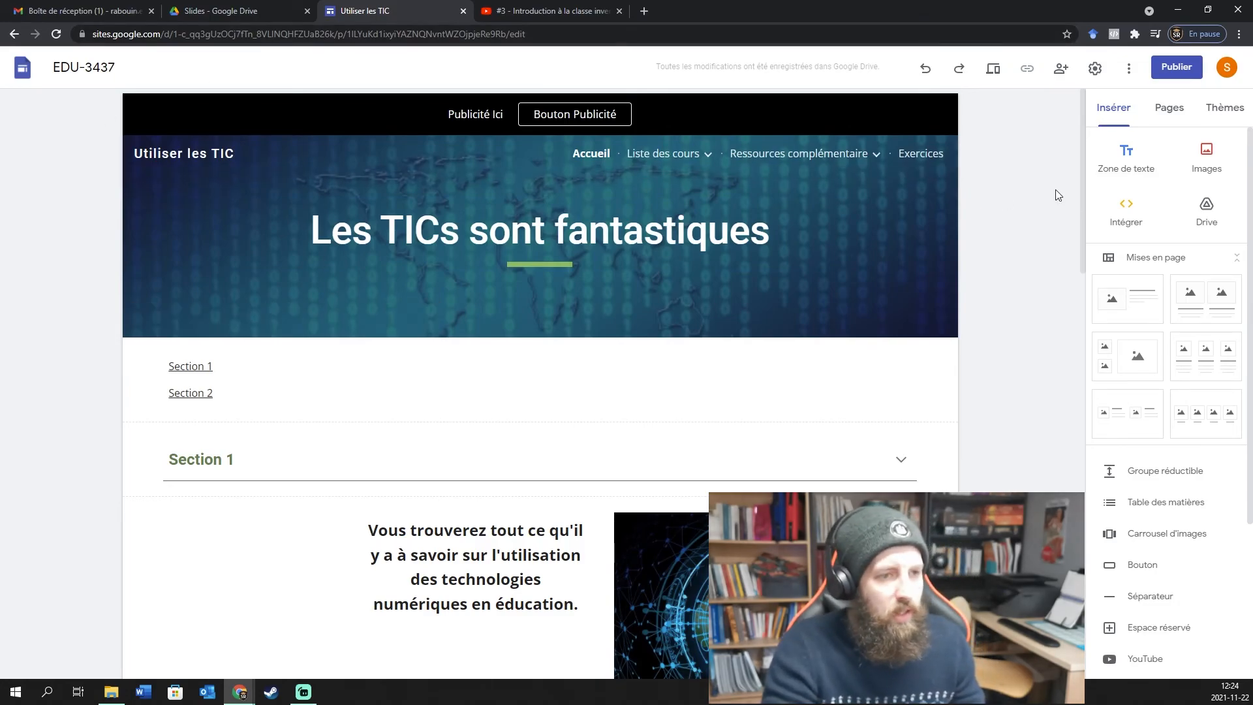
Start publishing, confirm the utiliser-les-tic address, and open the viewer access settings.
{"action": "left_click", "coordinate": [1171, 68]}
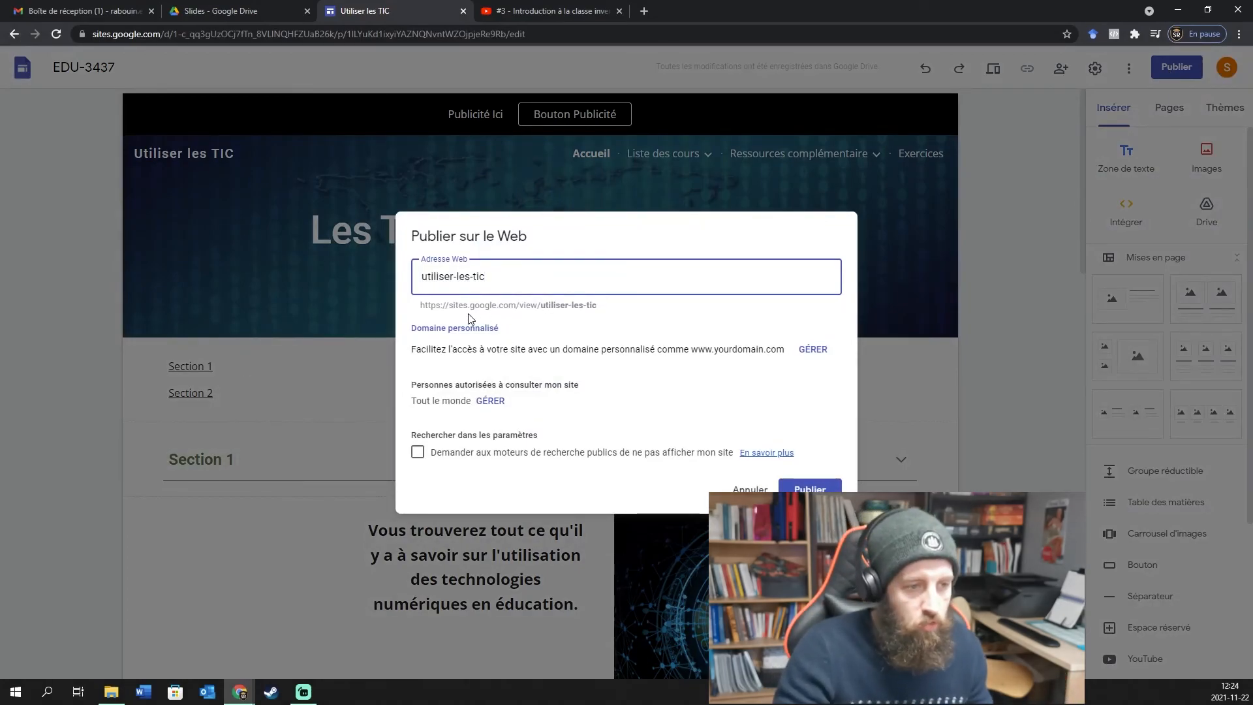
{"action": "left_click_drag", "start_coordinate": [596, 305], "coordinate": [422, 310]}
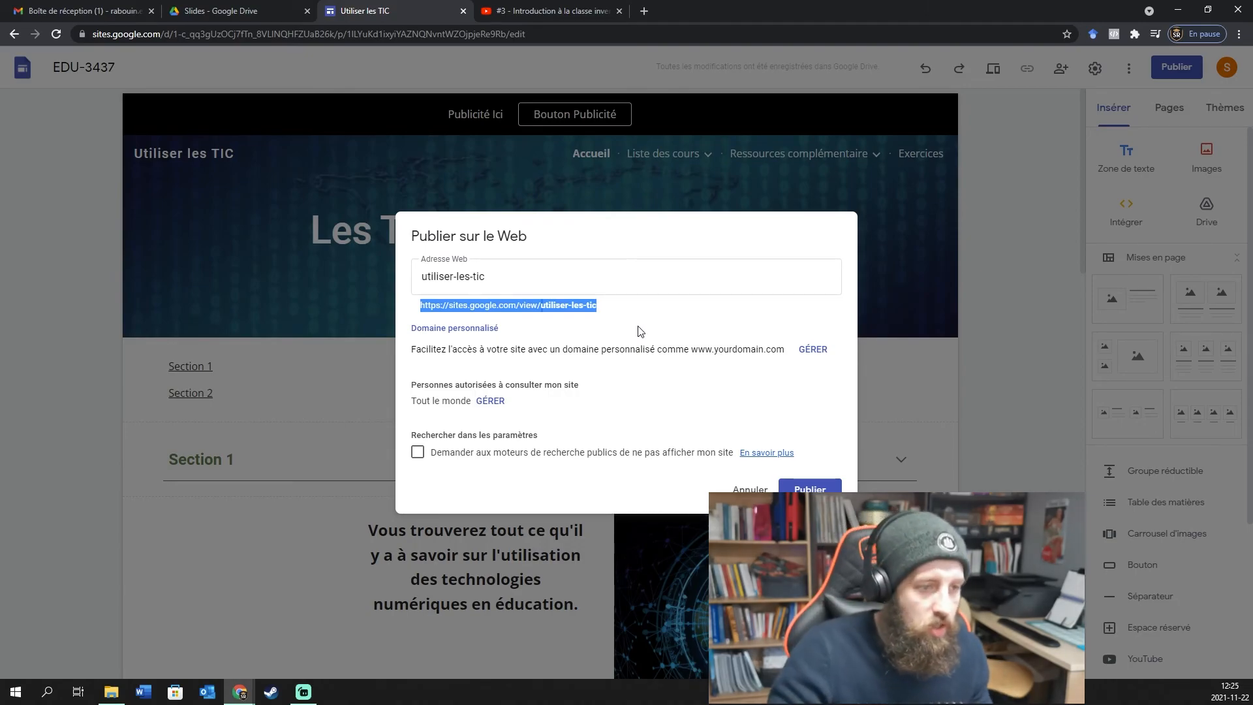
{"action": "left_click", "coordinate": [595, 286]}
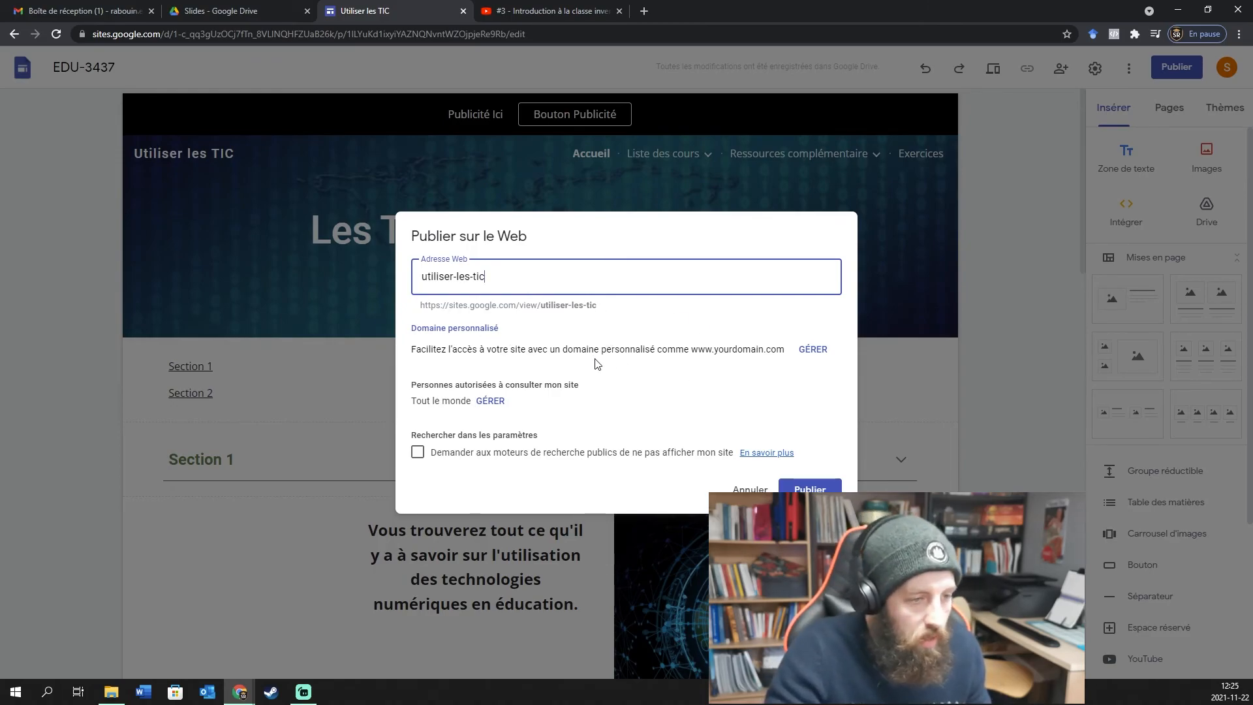
{"action": "left_click", "coordinate": [492, 402]}
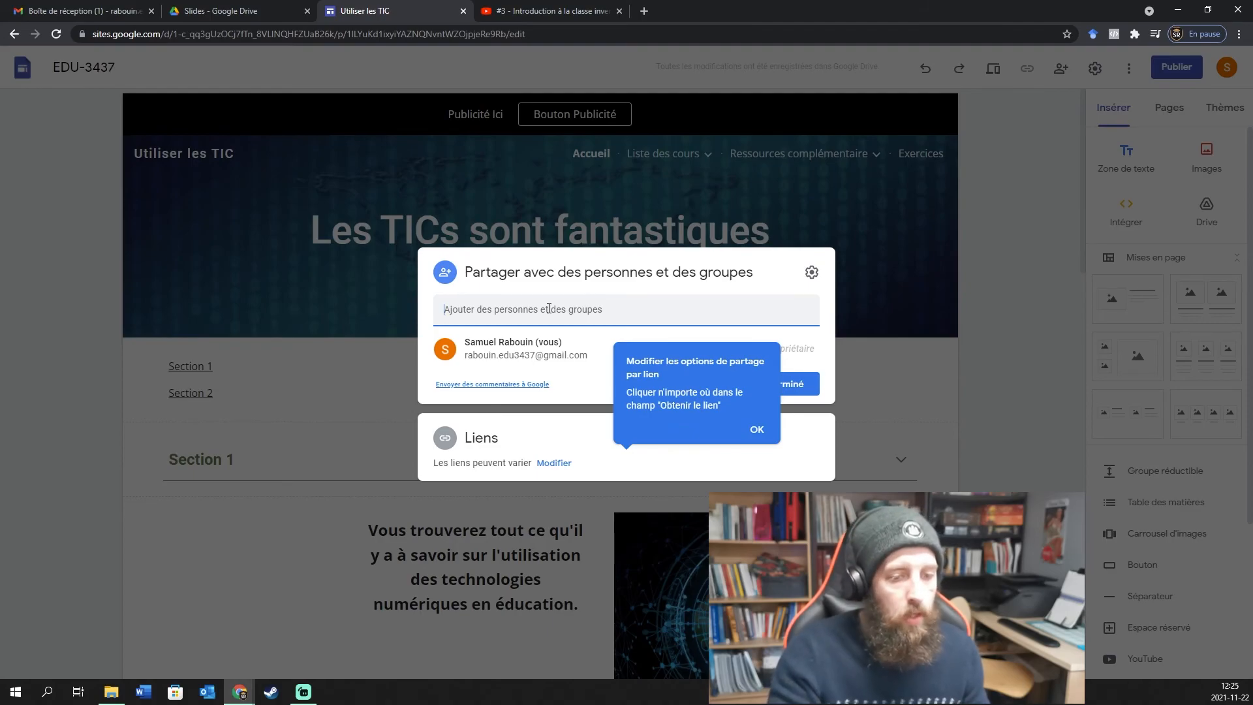
Dismiss the sharing tips and close the share dialog without adding anyone.
{"action": "left_click", "coordinate": [756, 429]}
{"action": "left_click", "coordinate": [807, 404]}
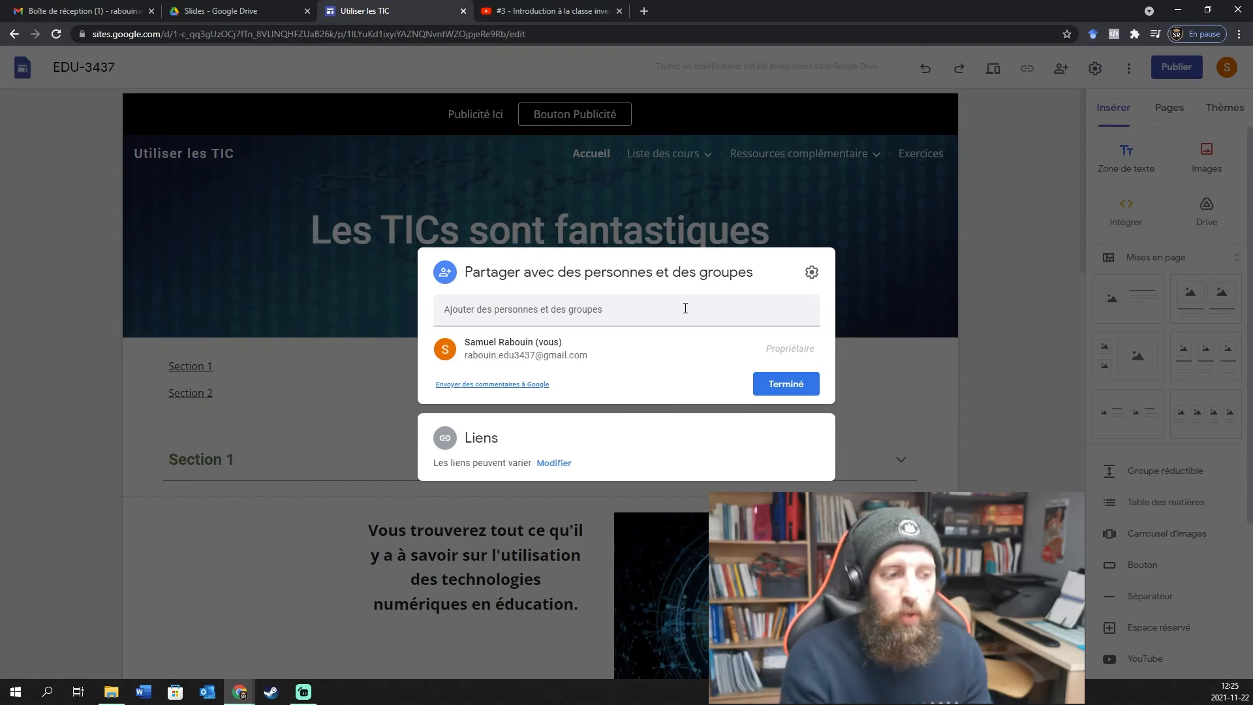
{"action": "left_click", "coordinate": [685, 308]}
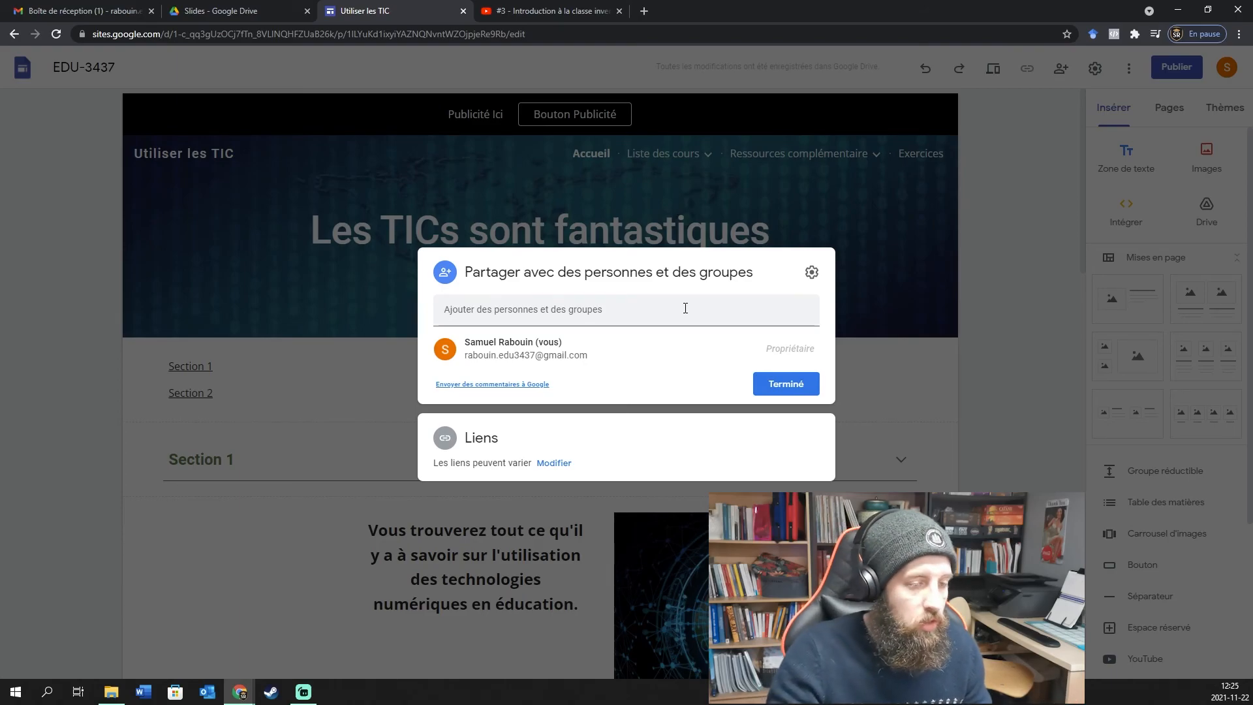
{"action": "left_click", "coordinate": [797, 383]}
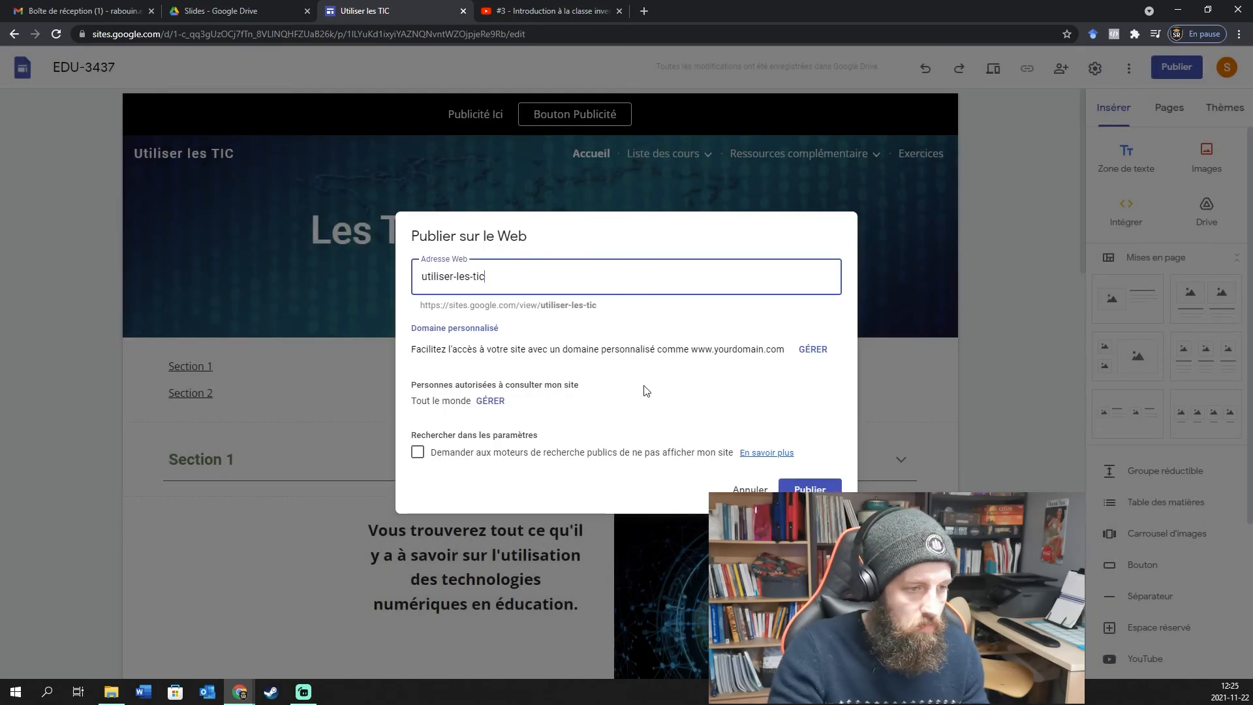
Publish at utiliser-les-tic with the hide-from-search-engines option left unchecked.
{"action": "left_click", "coordinate": [610, 455]}
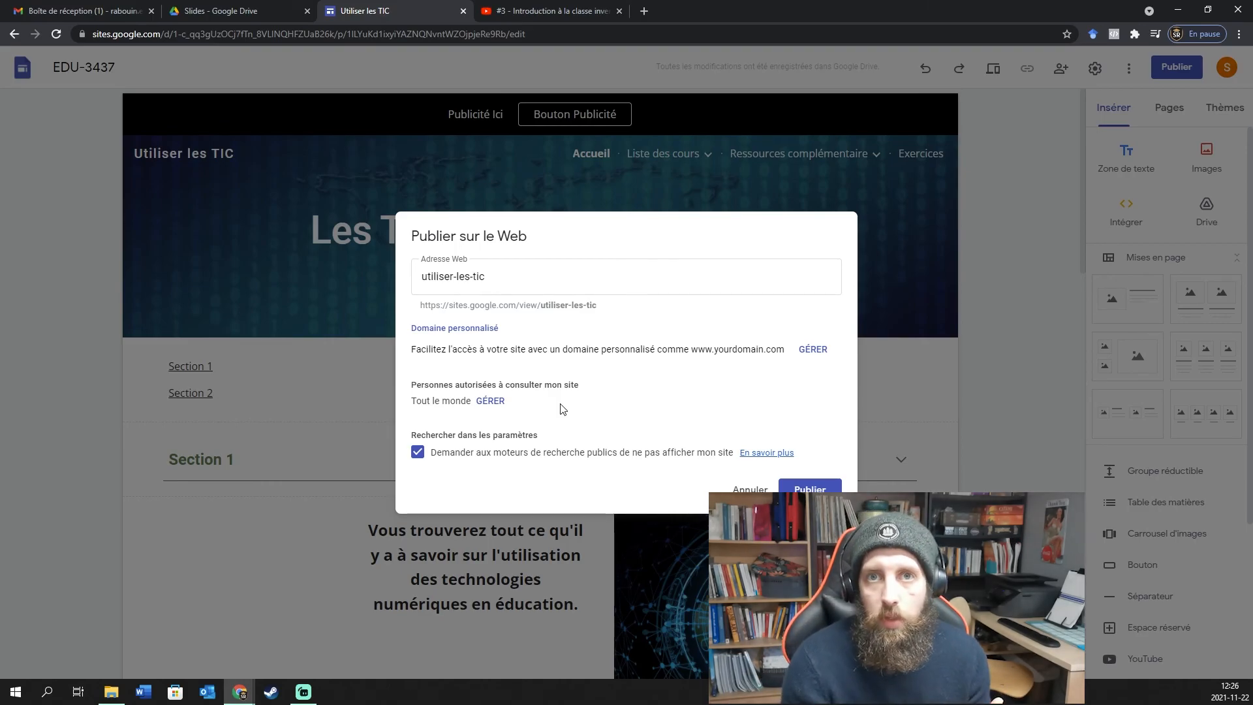
{"action": "left_click", "coordinate": [418, 453]}
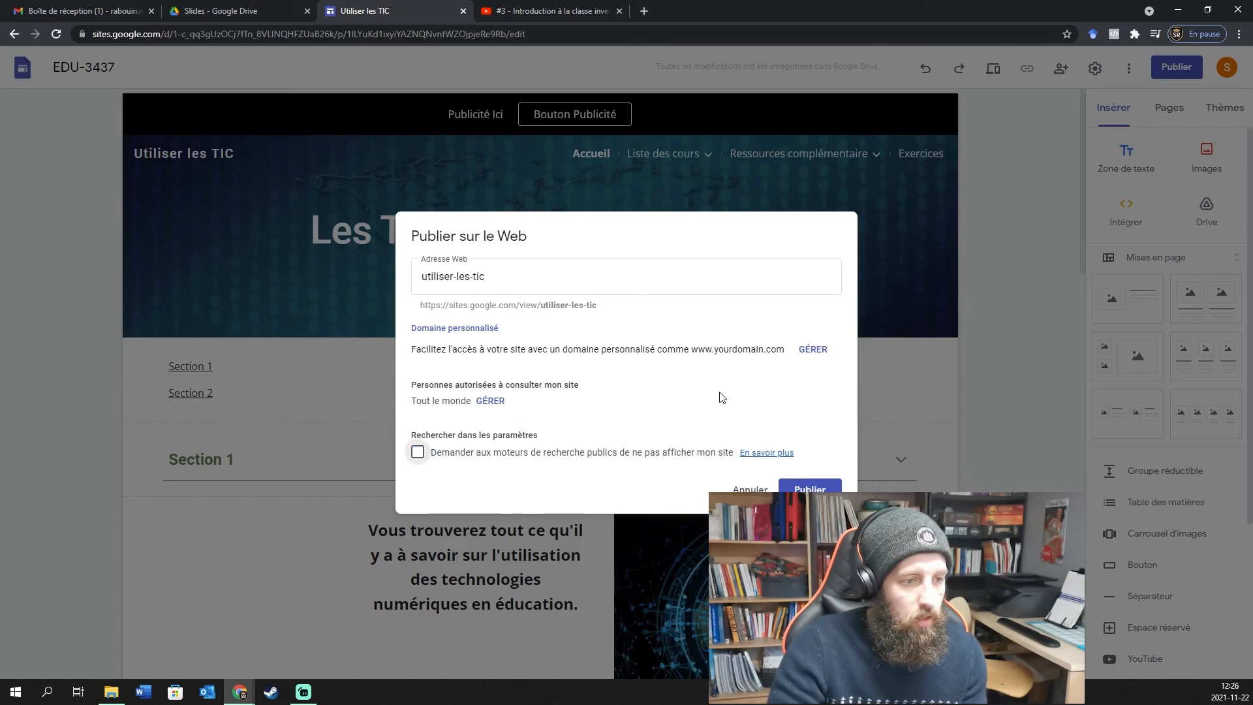
{"action": "left_click", "coordinate": [816, 486]}
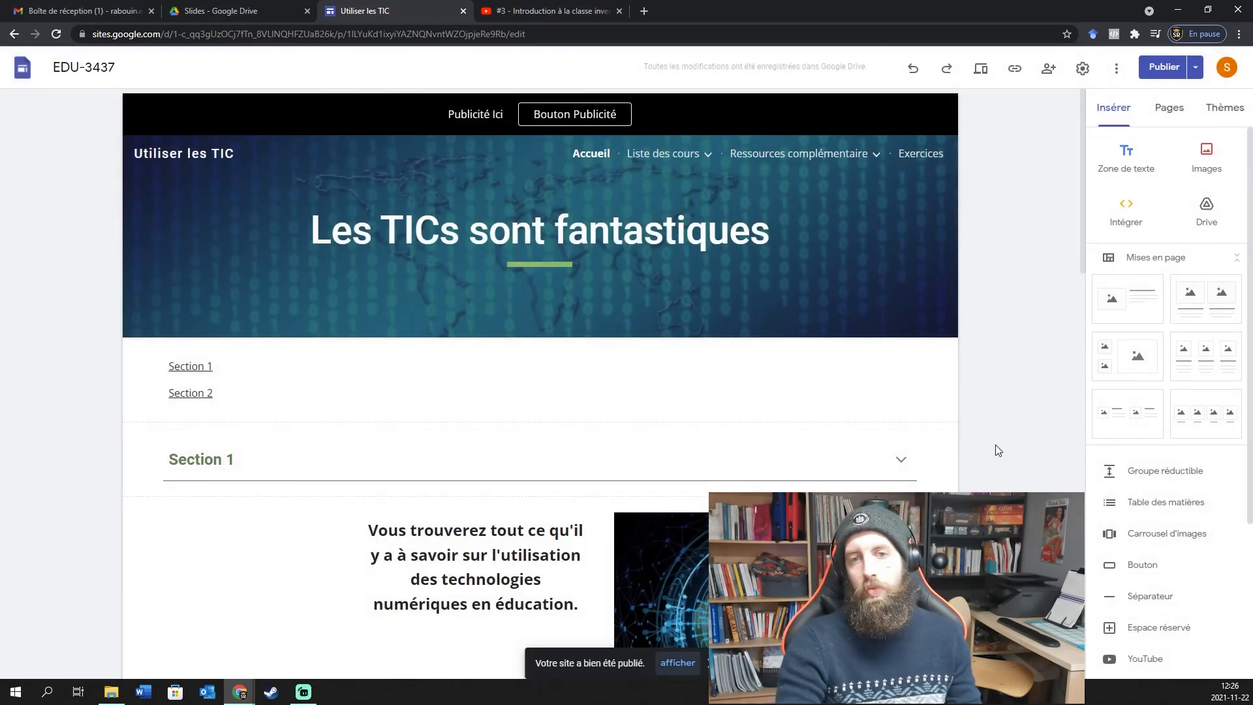
In Google Drive, open the EDU-3437 site file from Mon Drive > Site Web.
{"action": "left_click", "coordinate": [259, 6]}
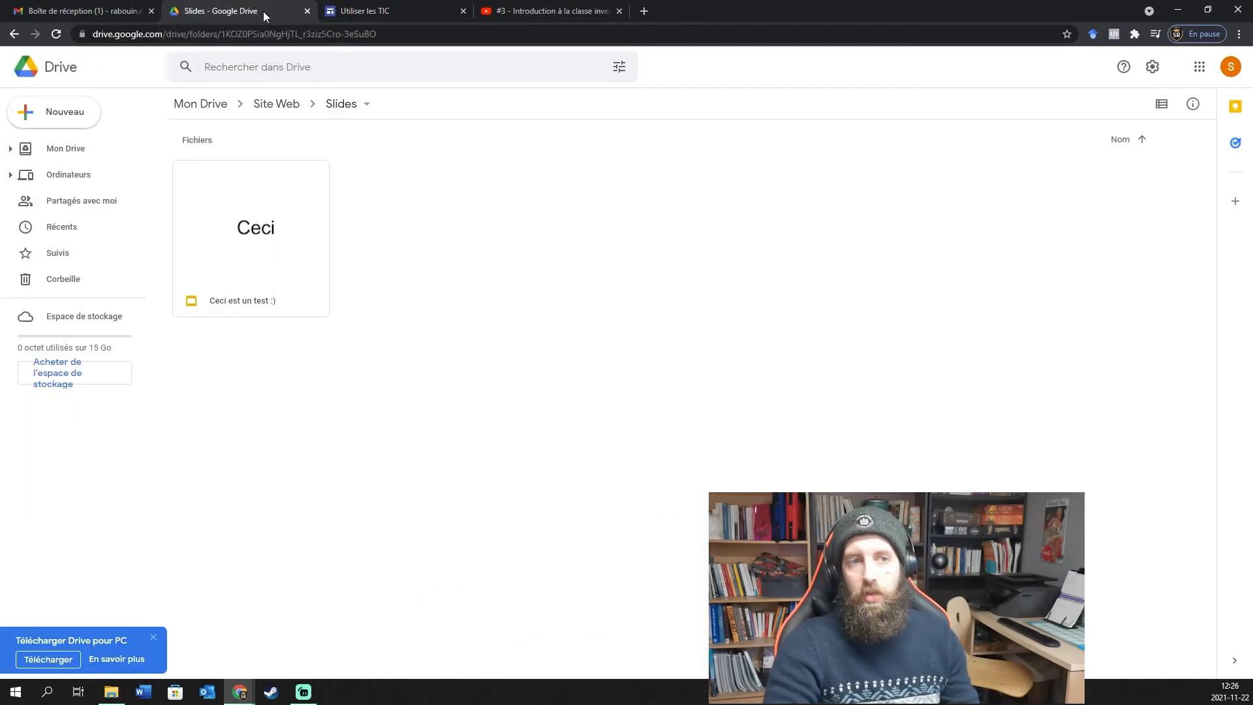
{"action": "left_click", "coordinate": [217, 105]}
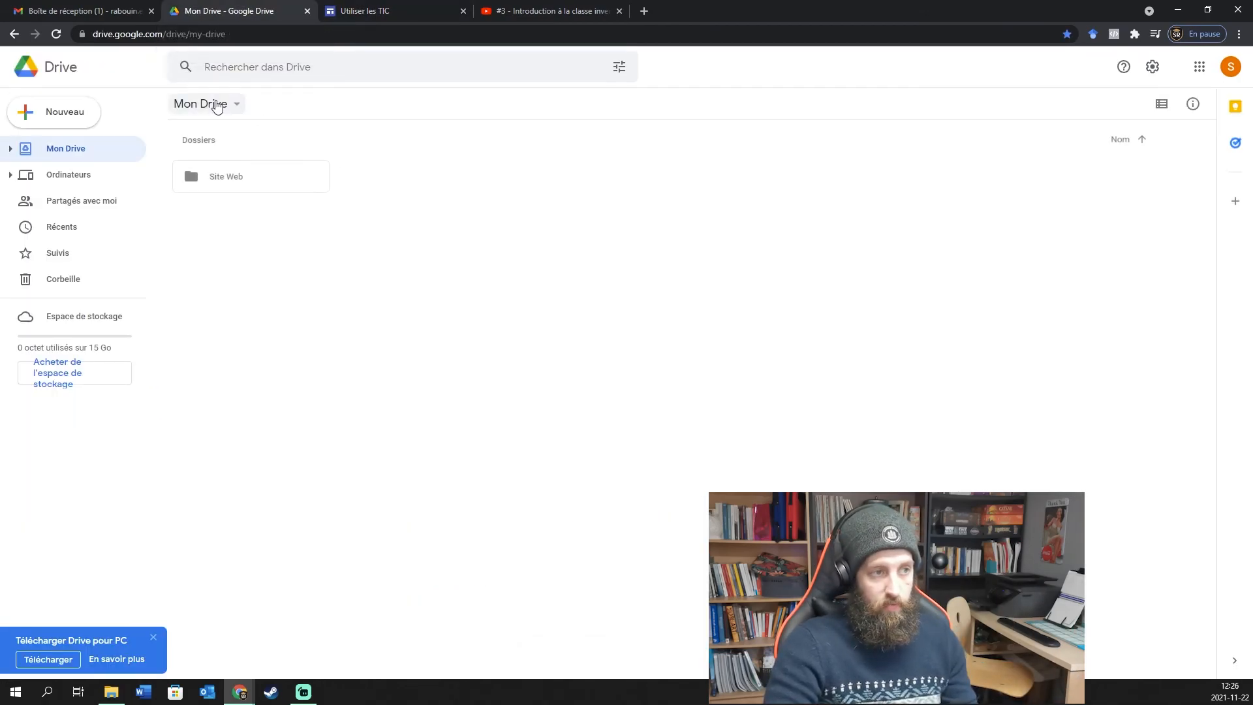
{"action": "left_click", "coordinate": [226, 178]}
{"action": "double_click", "coordinate": [227, 177]}
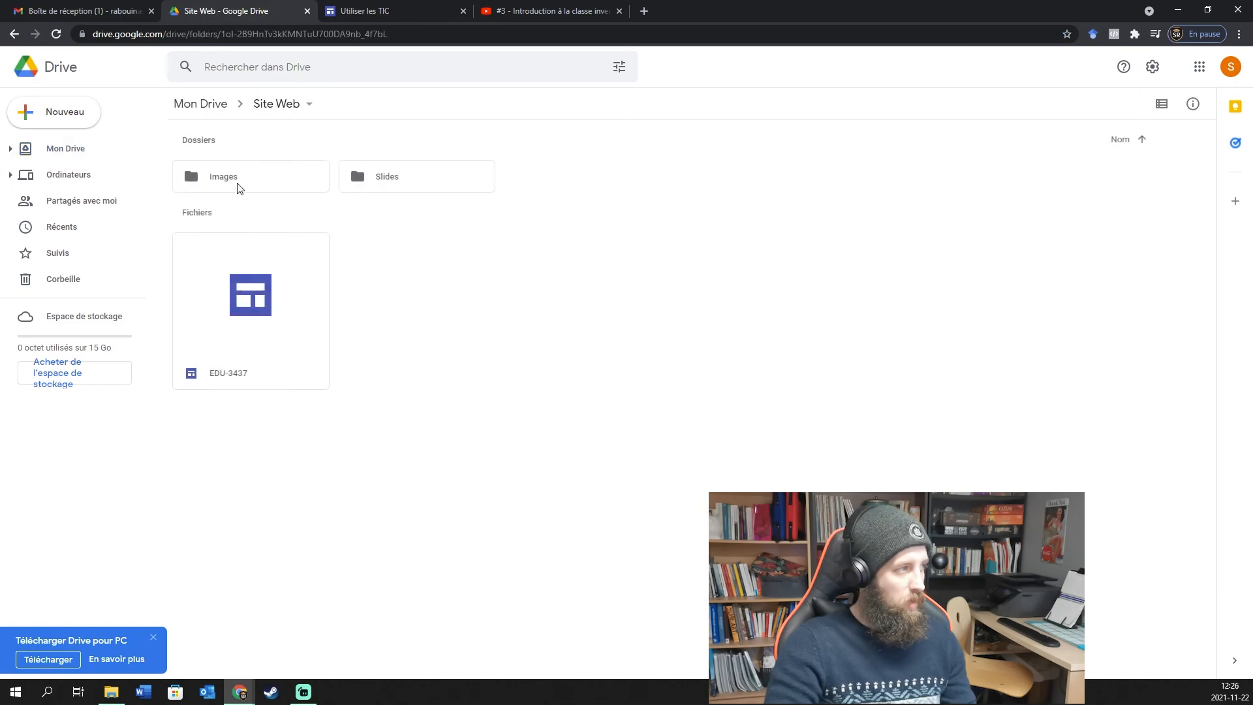
{"action": "left_click", "coordinate": [233, 311]}
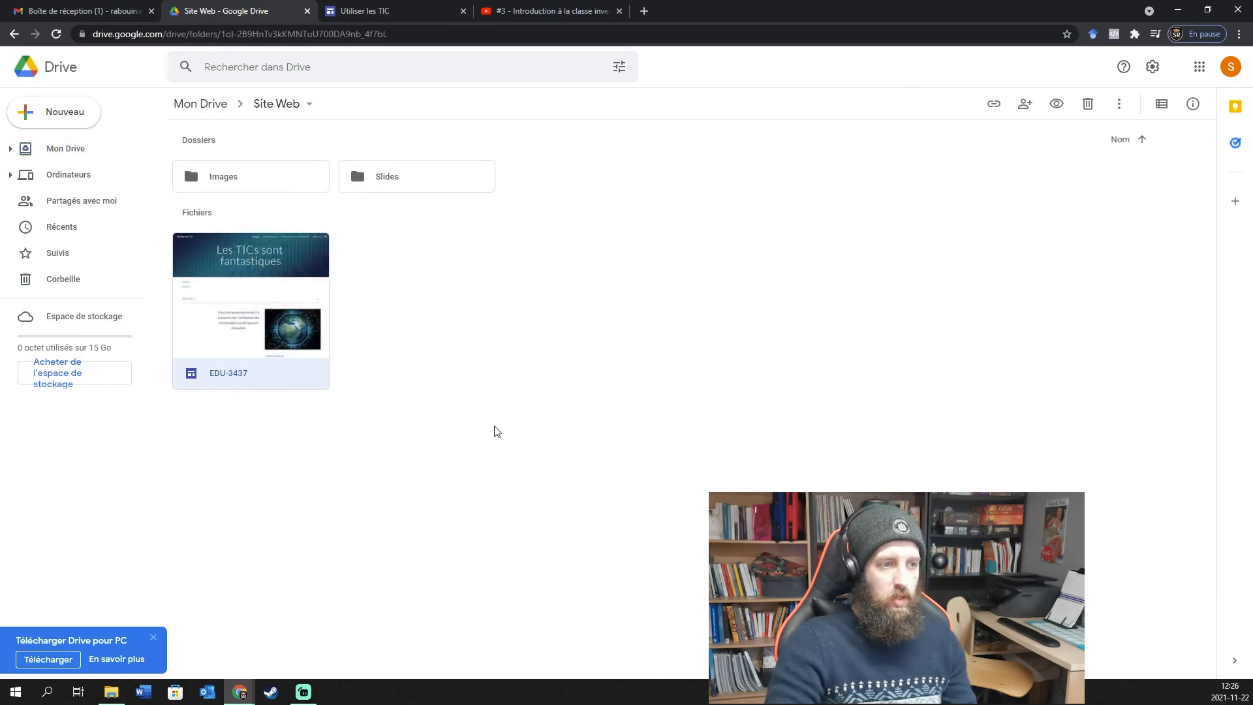
{"action": "right_click", "coordinate": [255, 274]}
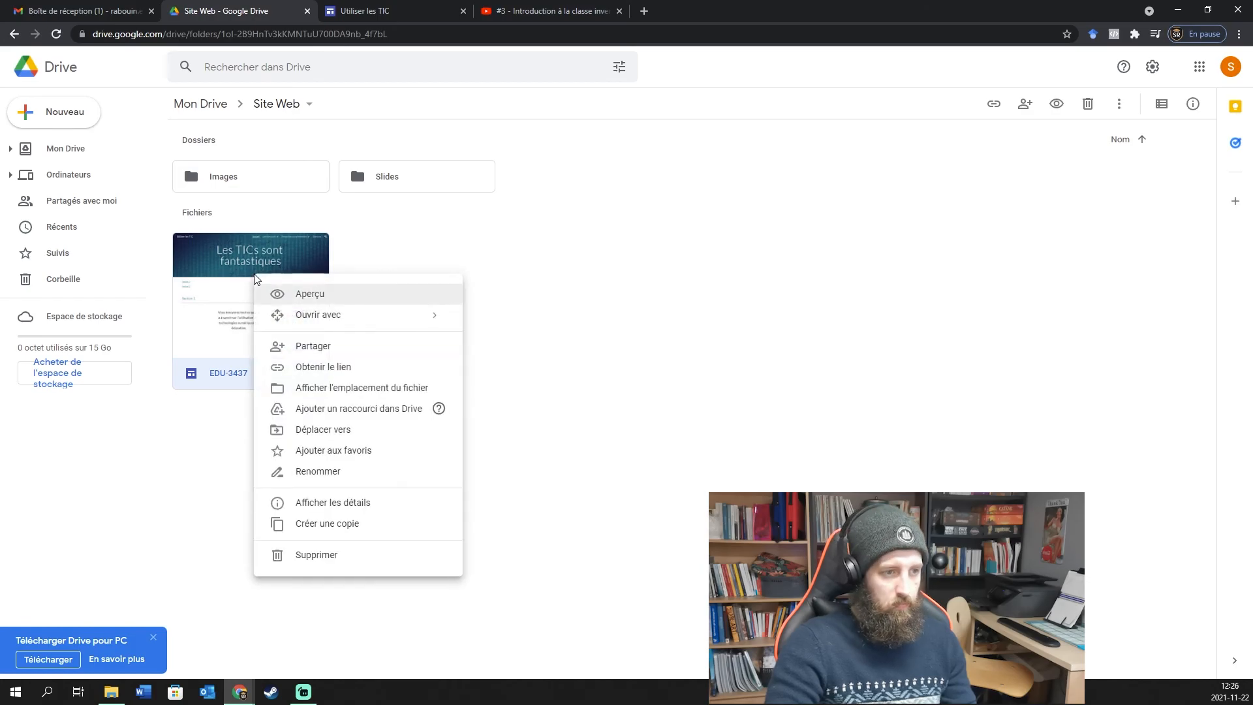
{"action": "left_click", "coordinate": [636, 305]}
{"action": "double_click", "coordinate": [252, 256]}
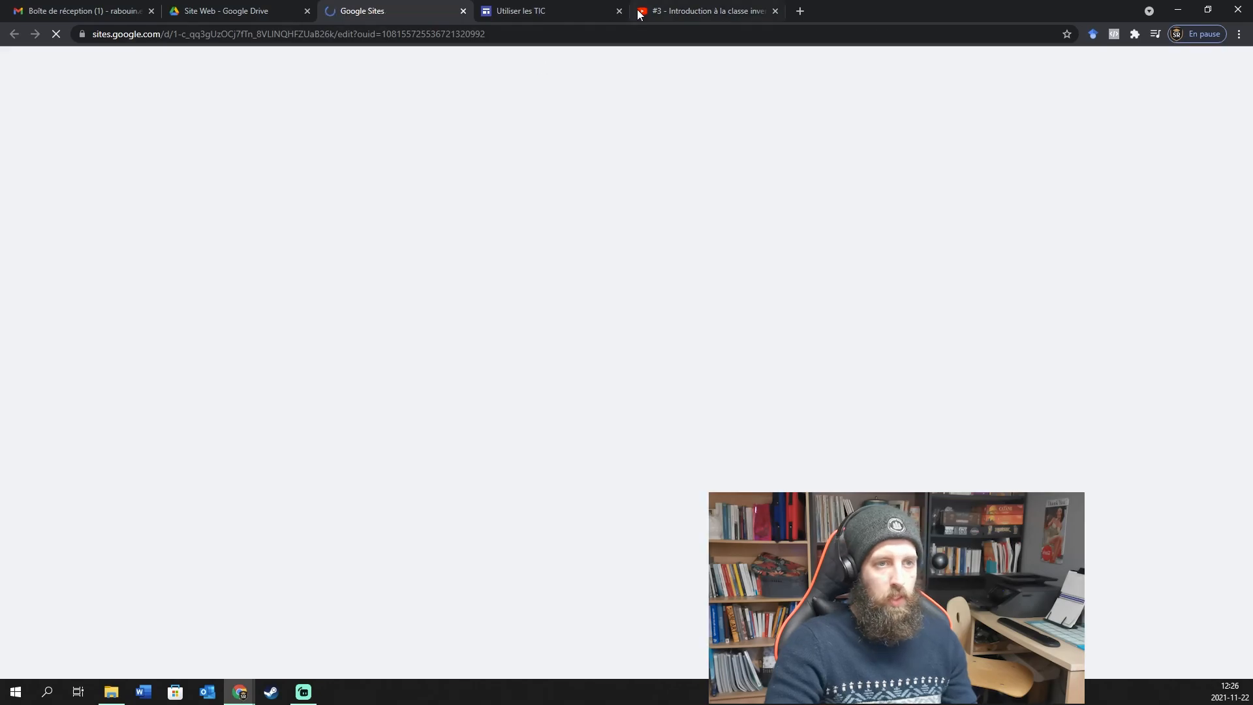
Close the old editor tab and open the published site in a new tab.
{"action": "left_click", "coordinate": [618, 11]}
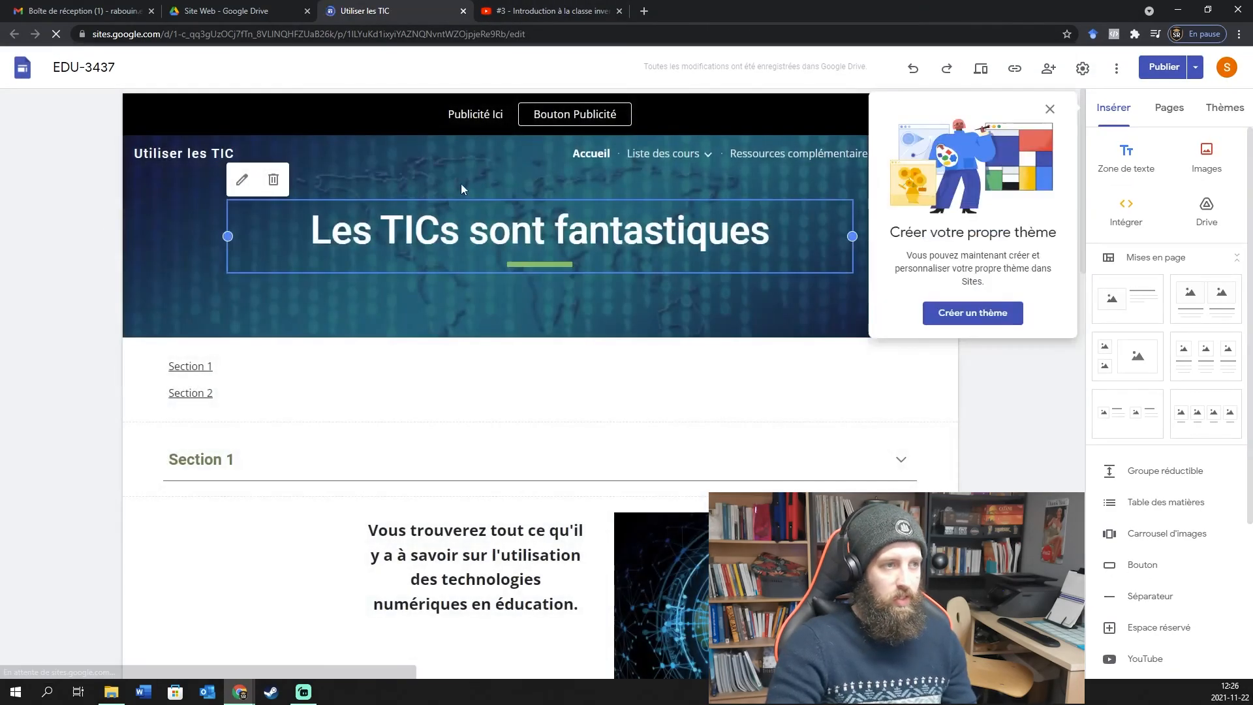
{"action": "left_click", "coordinate": [1049, 109]}
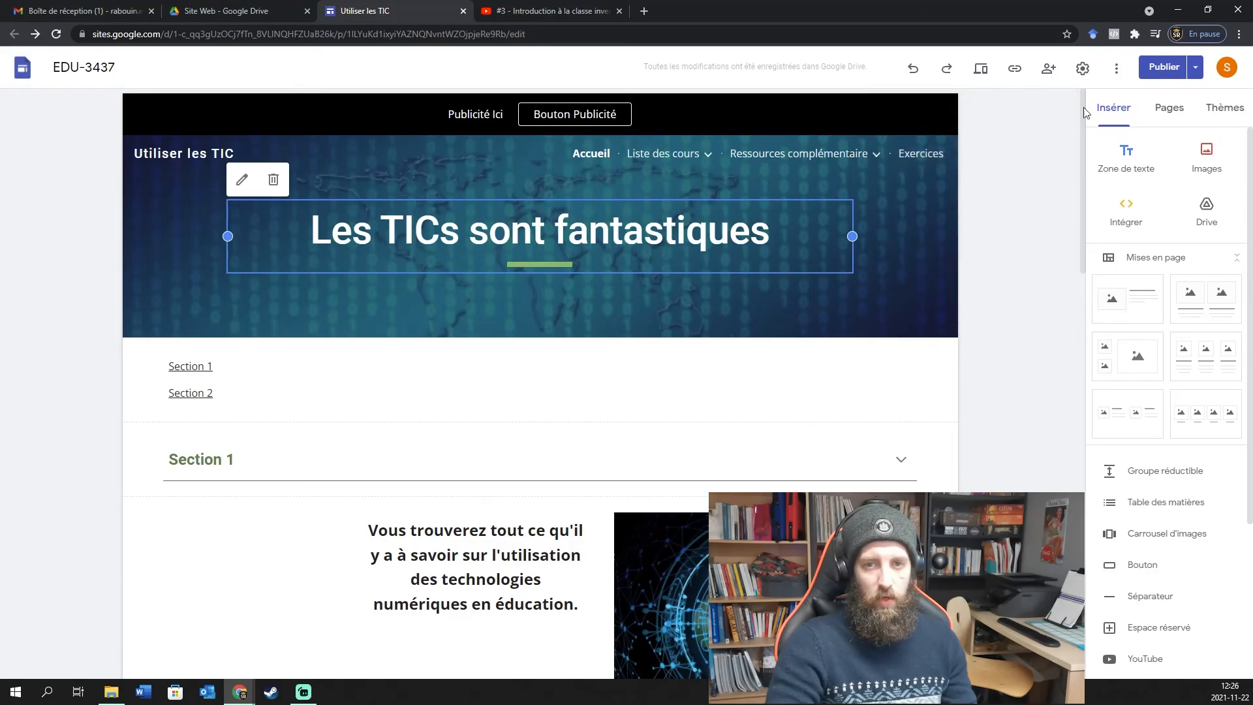
{"action": "left_click", "coordinate": [1195, 68]}
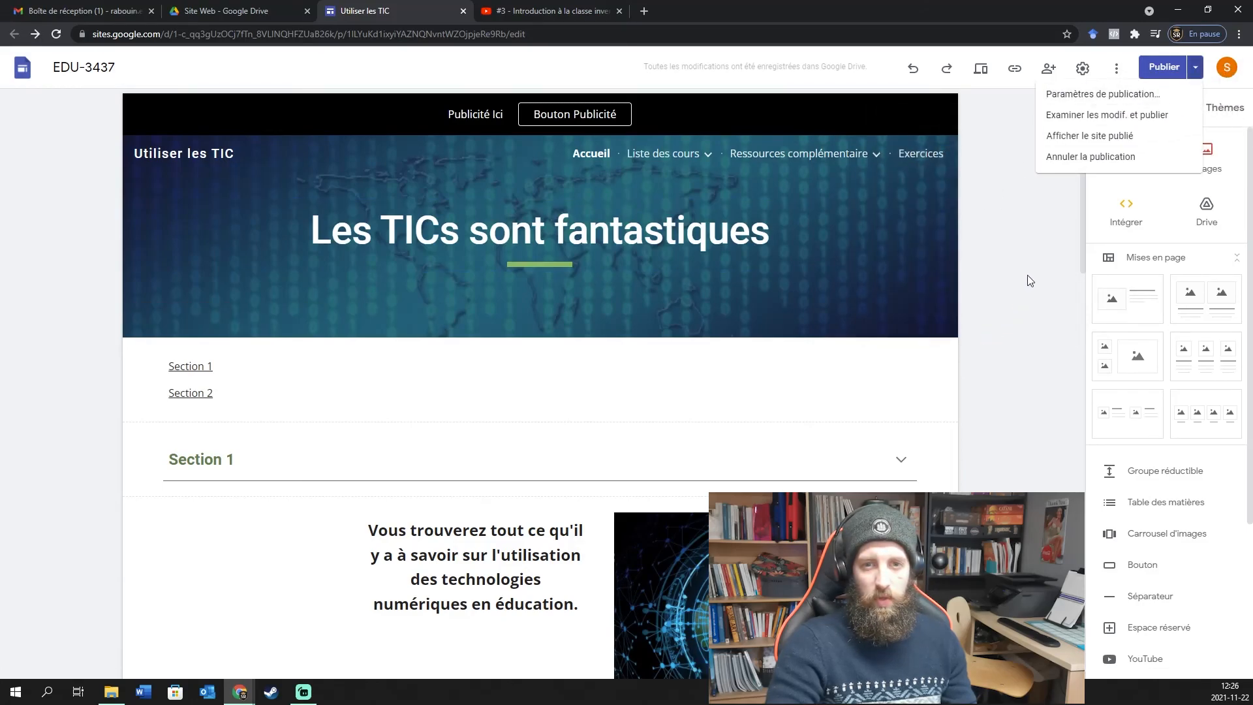
{"action": "left_click", "coordinate": [1091, 137]}
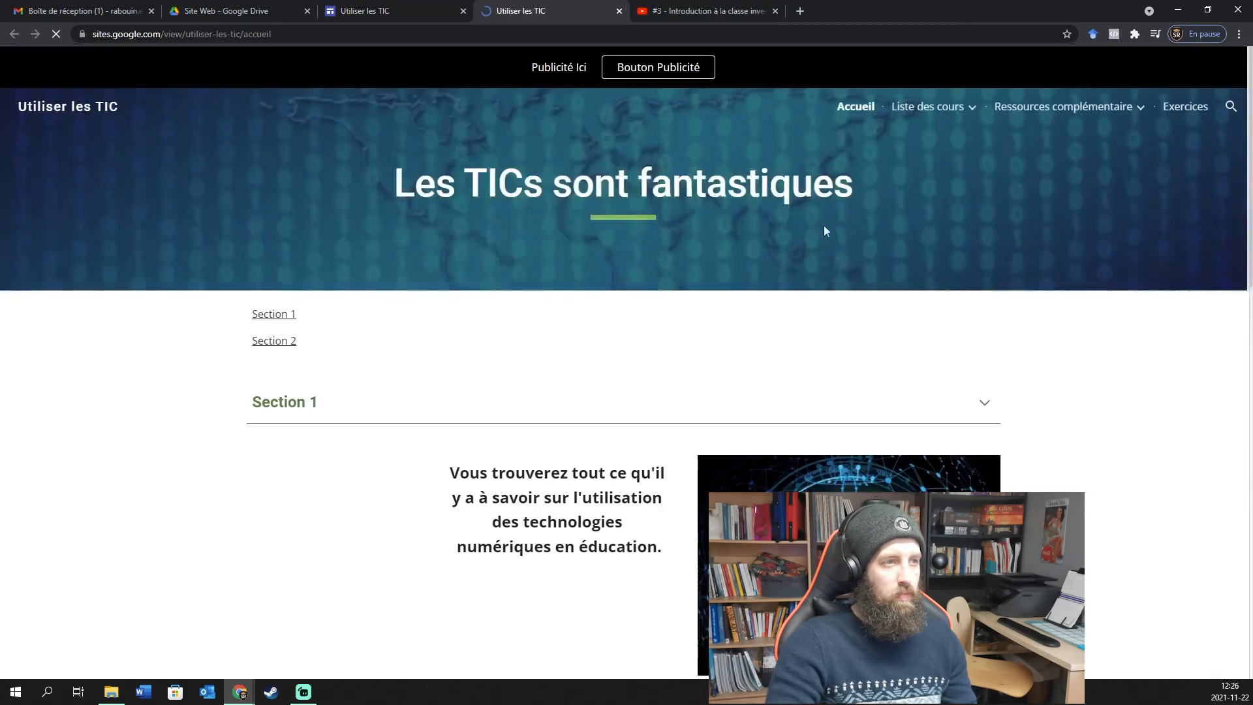
Check the published address utiliser-les-tic/accueil and scroll through the live home page.
{"action": "left_click", "coordinate": [285, 34]}
{"action": "left_click", "coordinate": [285, 34]}
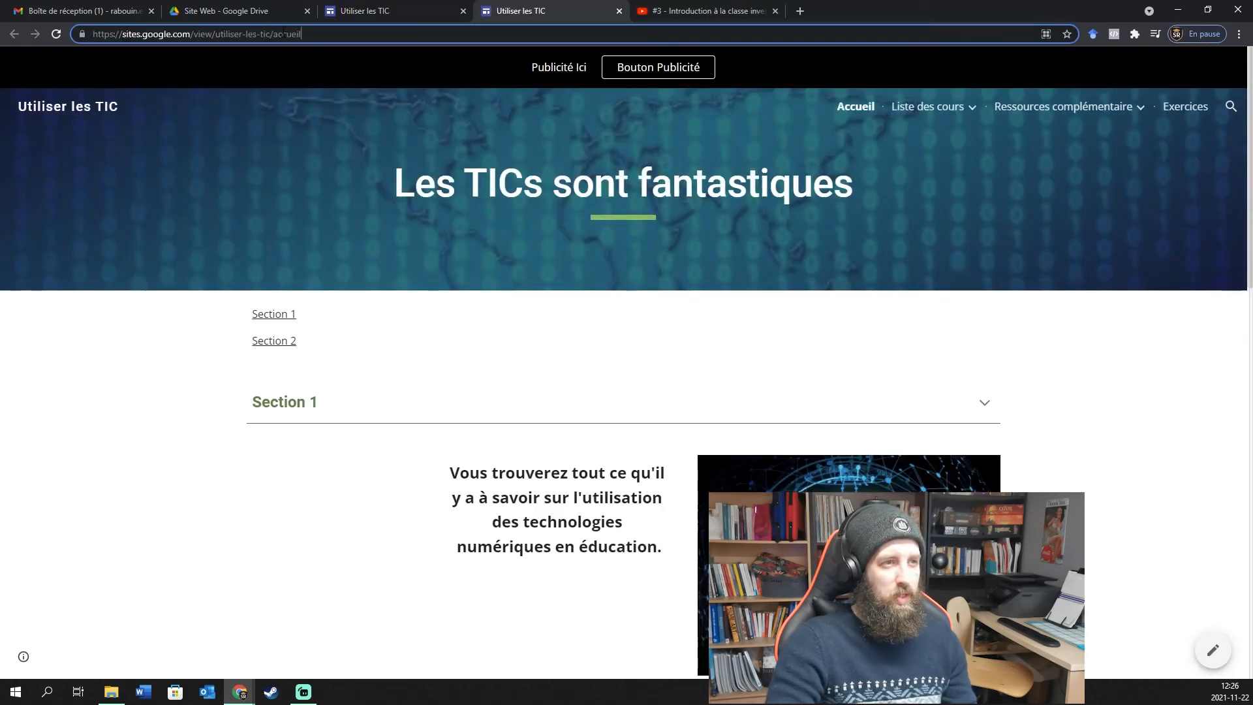
{"action": "left_click_drag", "start_coordinate": [334, 37], "coordinate": [91, 34]}
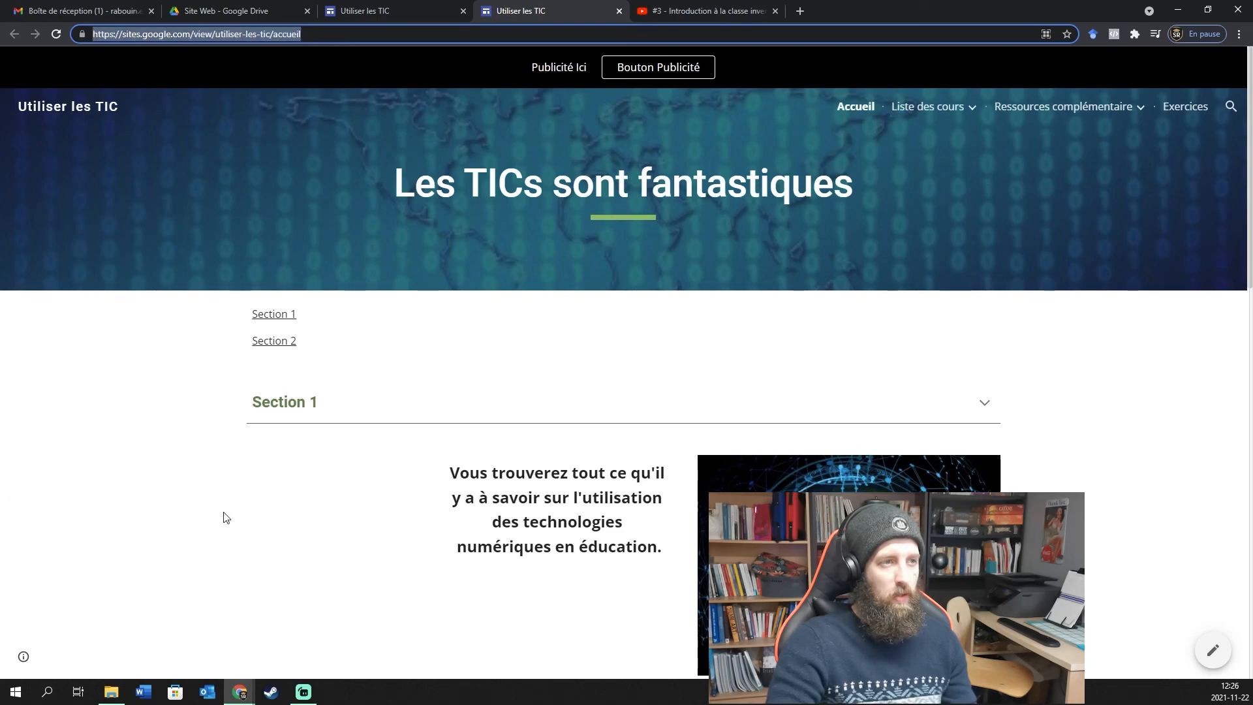
{"action": "scroll", "coordinate": [828, 330], "scroll_direction": "down", "scroll_amount": 8}
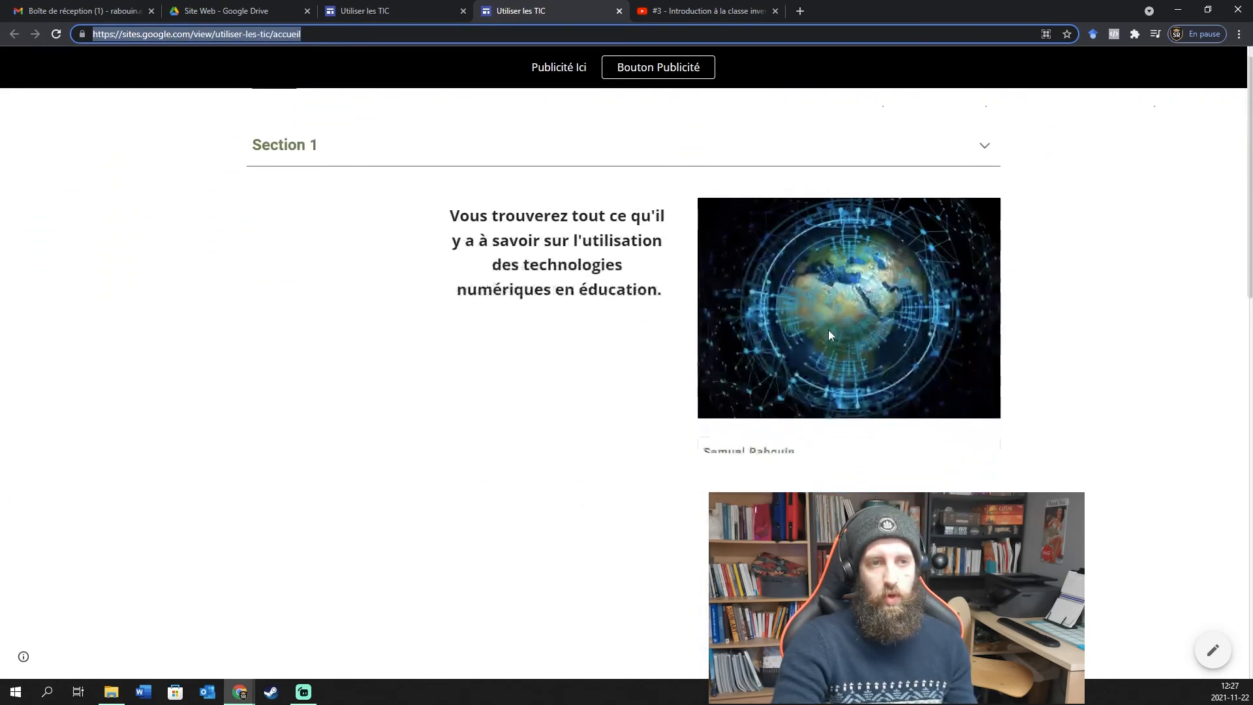
{"action": "scroll", "coordinate": [815, 368], "scroll_direction": "down", "scroll_amount": 6}
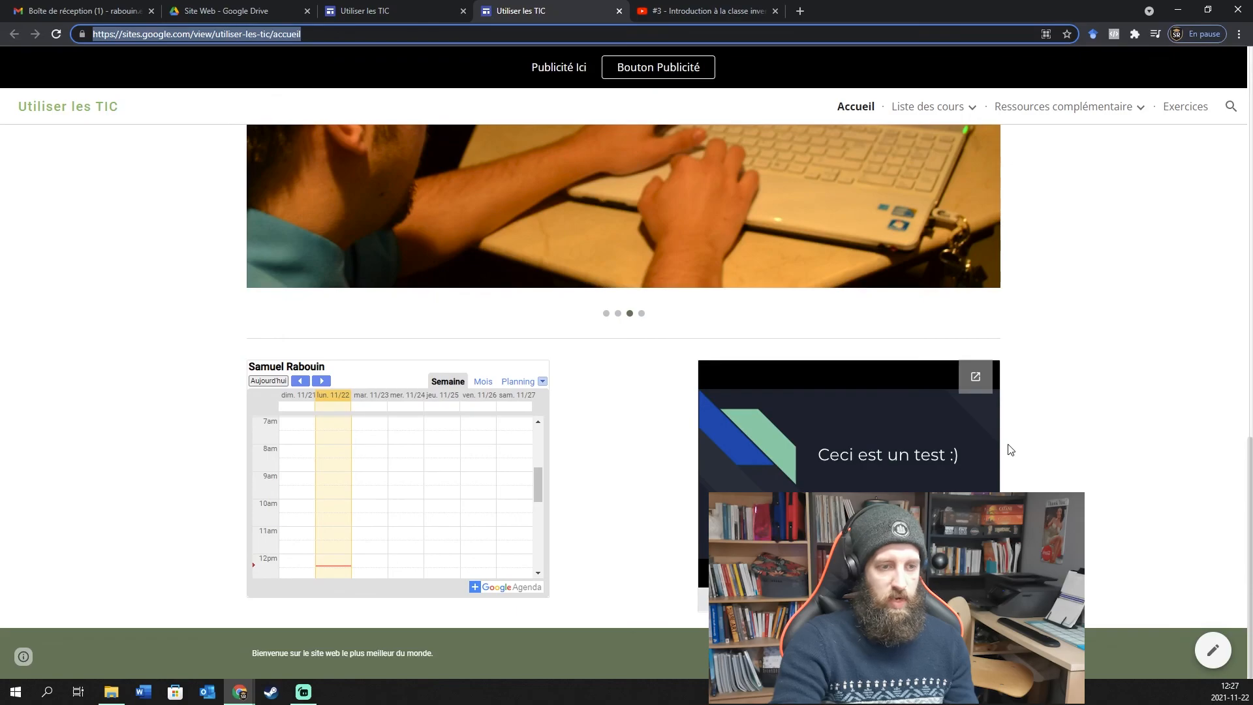
{"action": "scroll", "coordinate": [1011, 450], "scroll_direction": "up", "scroll_amount": 5}
{"action": "scroll", "coordinate": [1008, 455], "scroll_direction": "up", "scroll_amount": 10}
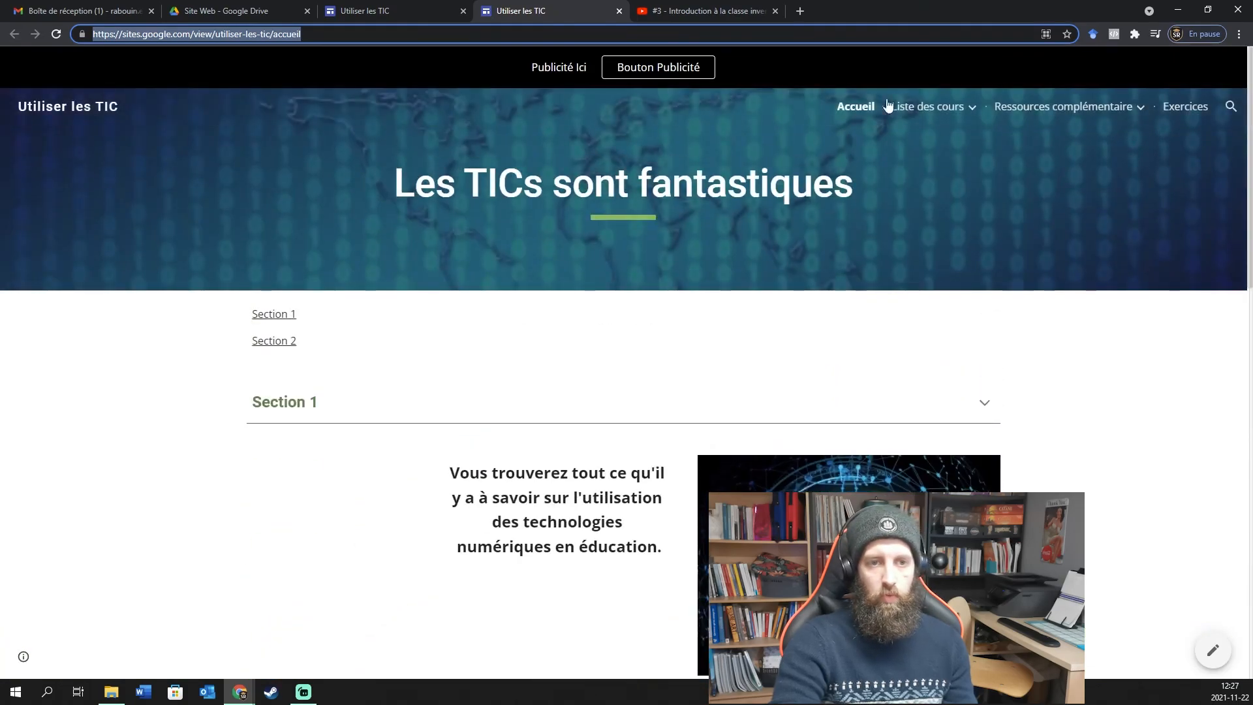
{"action": "left_click", "coordinate": [1139, 107]}
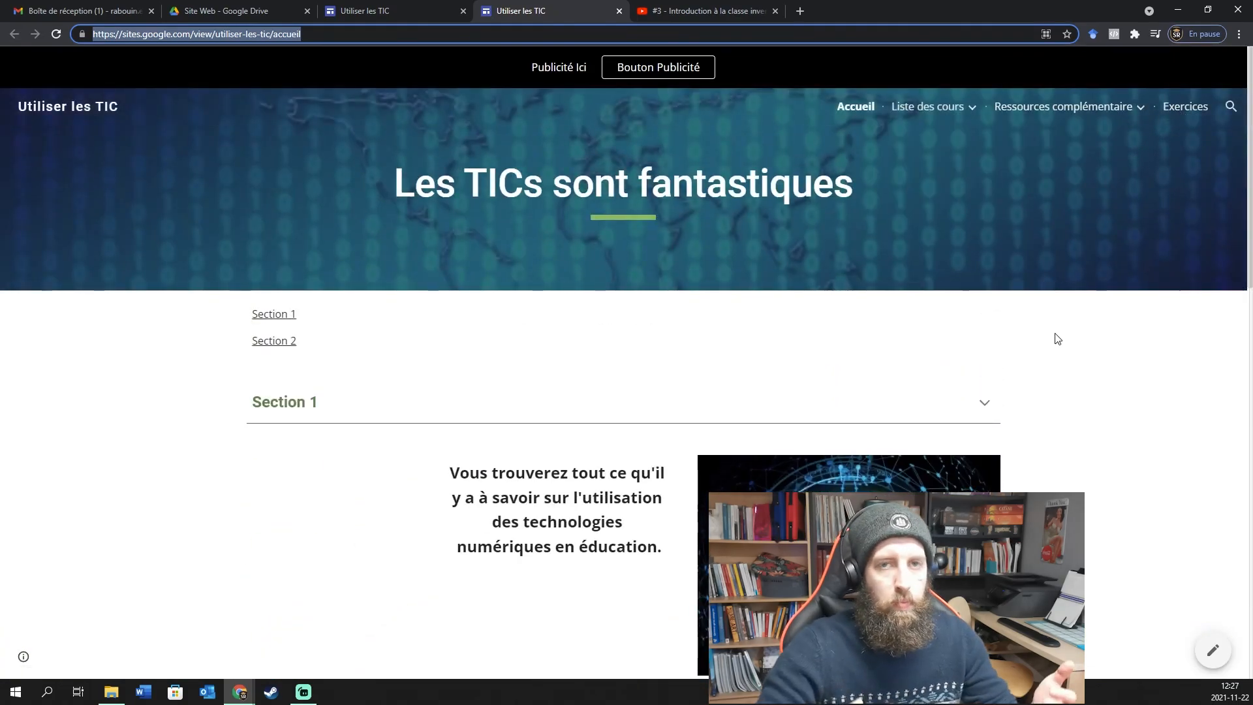